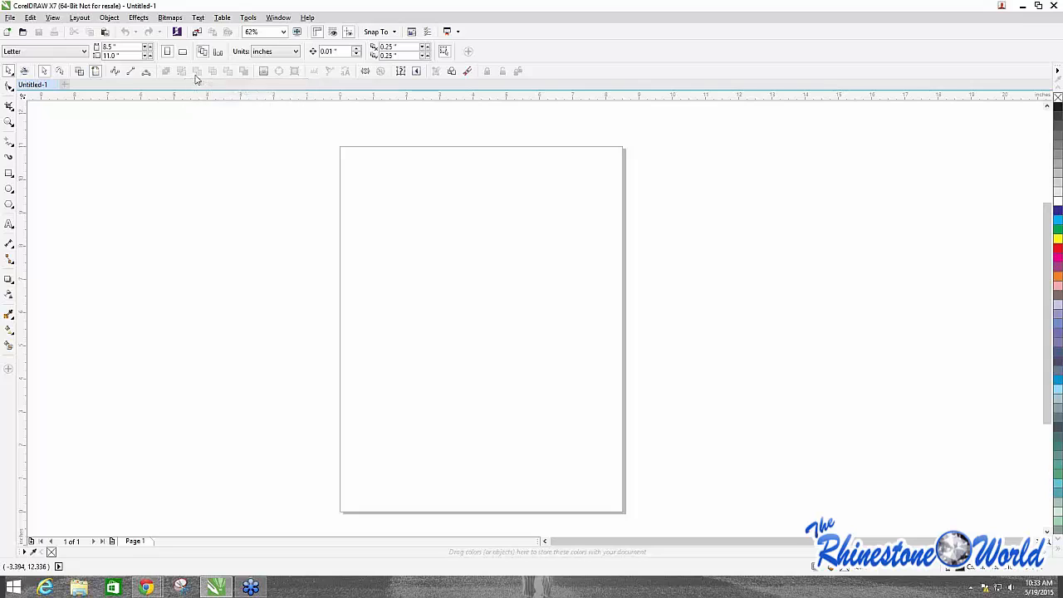
Step: Launch the TRW Stone Wizard, ending the run-time error and starting the macro again
left_click(24, 71)
left_click(504, 255)
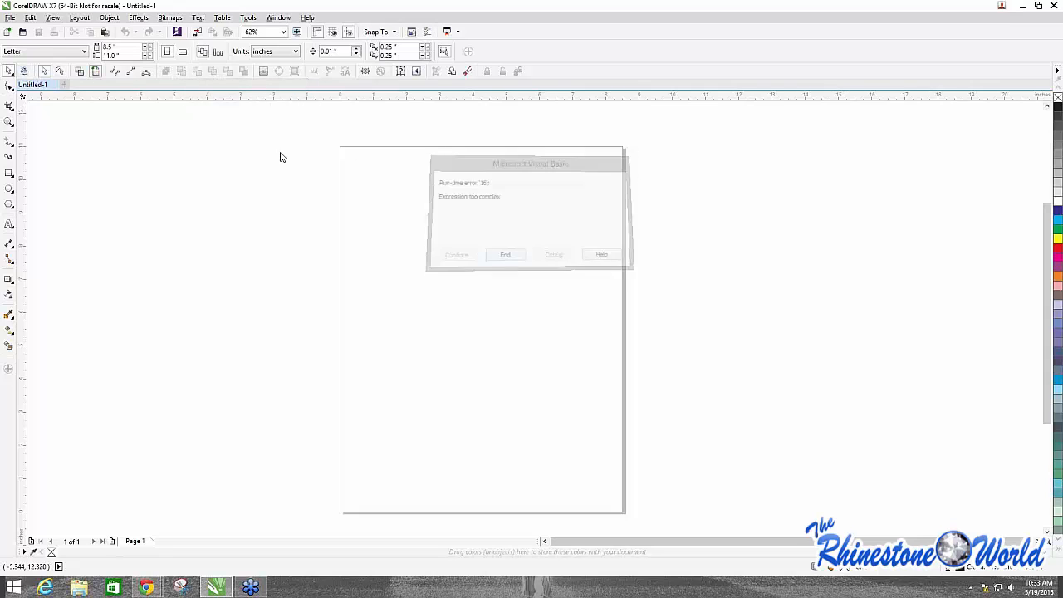
left_click(24, 71)
left_click(421, 233)
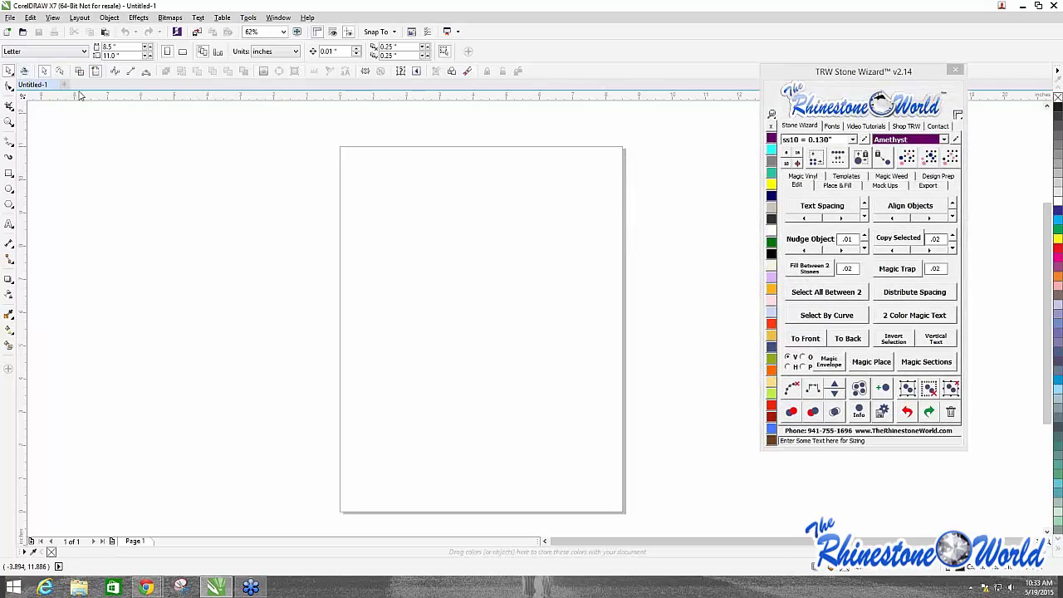
Step: Draw two overlapping rectangles in the upper part of the page, the second about 3.27 by 2.4 inches, and select both
left_click(10, 172)
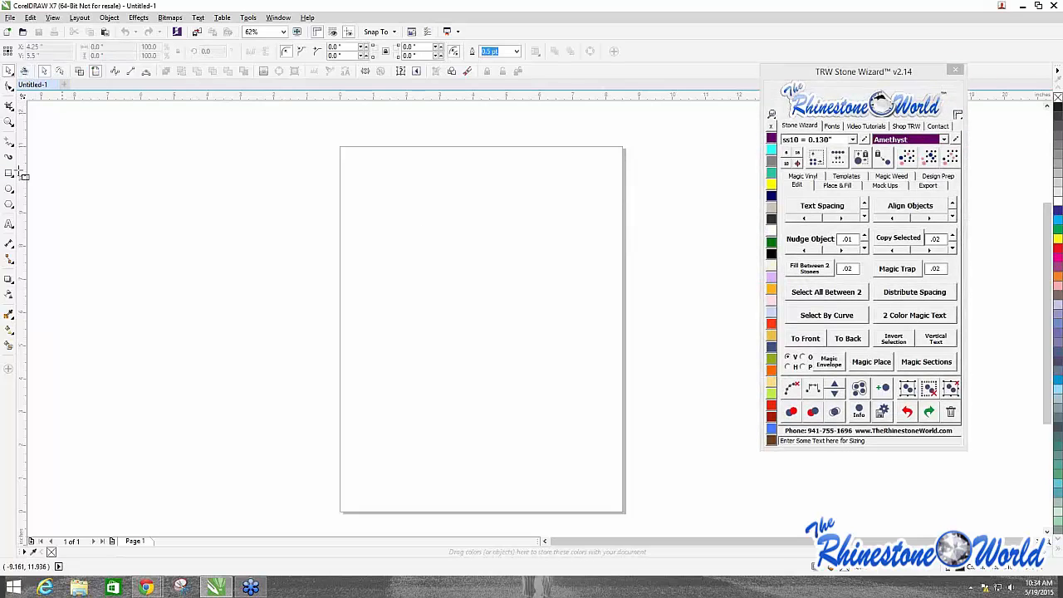
mouse_move(370, 189)
left_mouse_down()
mouse_move(408, 247)
mouse_move(467, 272)
left_mouse_up()
mouse_move(541, 231)
left_mouse_down()
mouse_move(451, 282)
mouse_move(432, 312)
left_mouse_up()
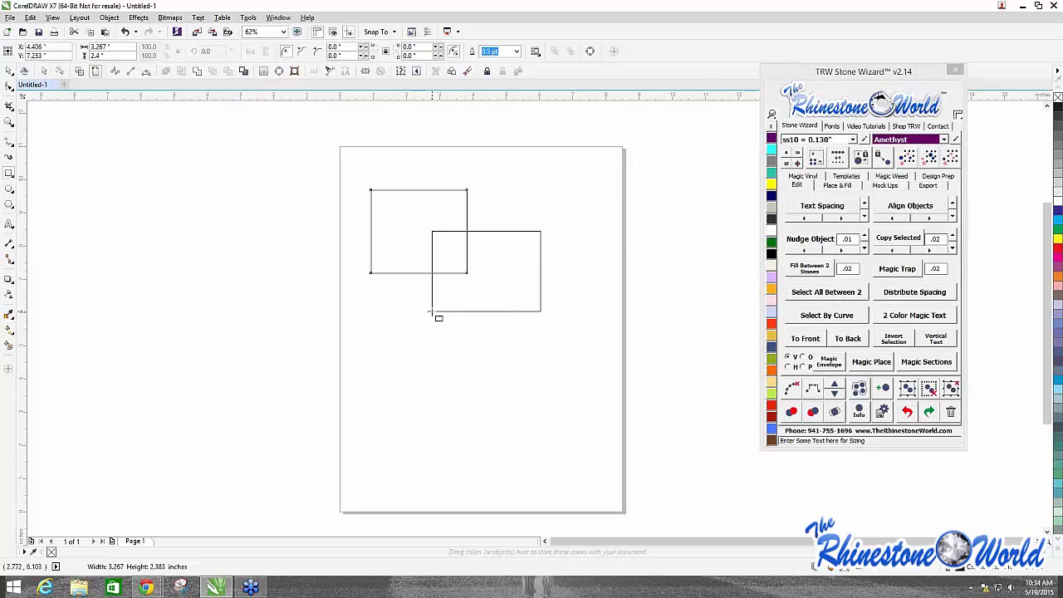
key("space")
left_click(270, 211)
left_click_drag(285, 177, 580, 347)
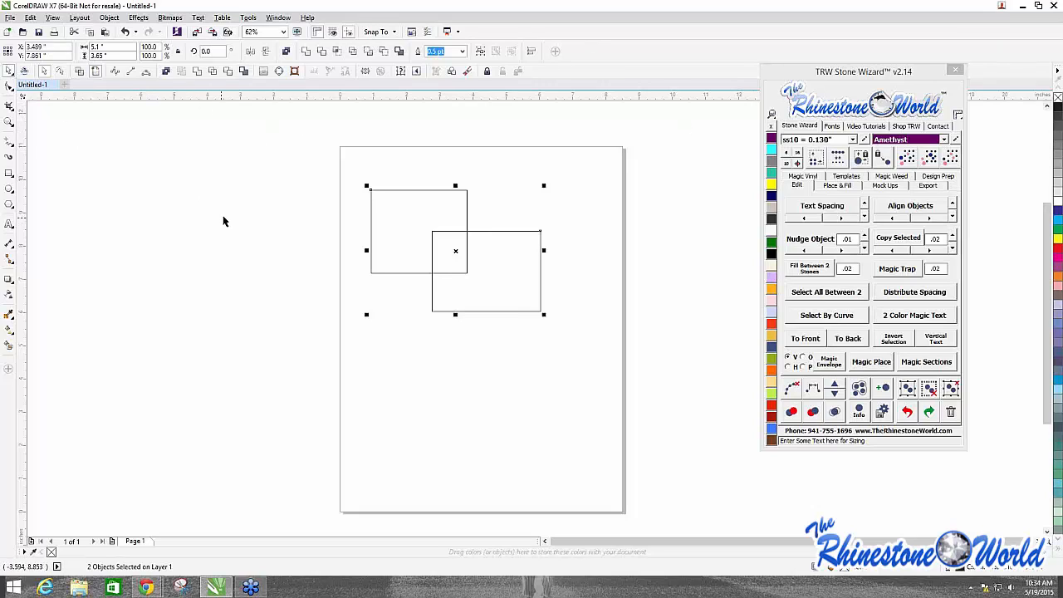
Step: Delete both overlapping rectangles from the page
left_click(269, 178)
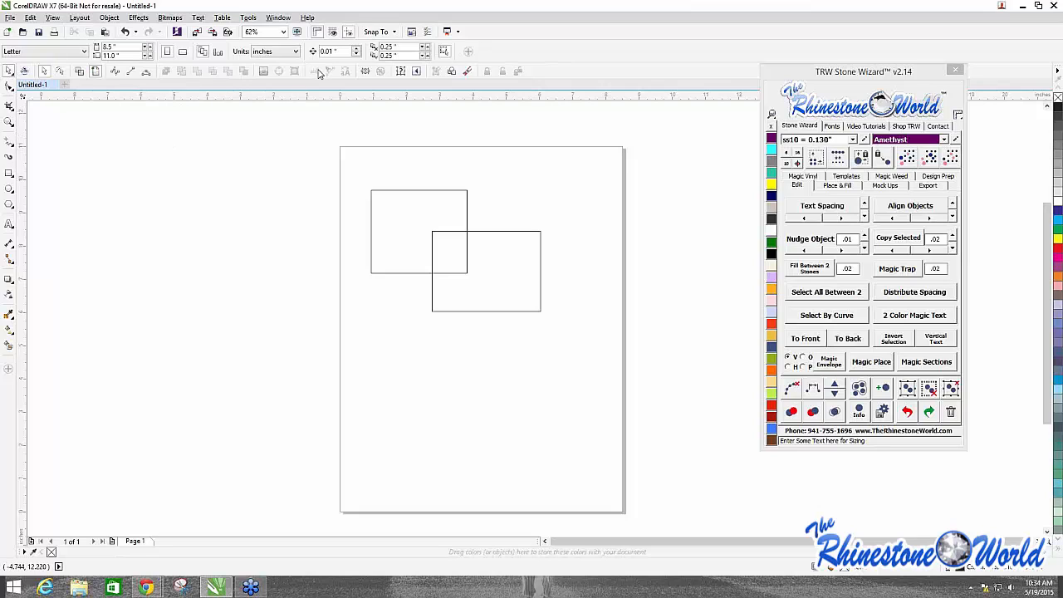
left_click_drag(313, 149, 624, 353)
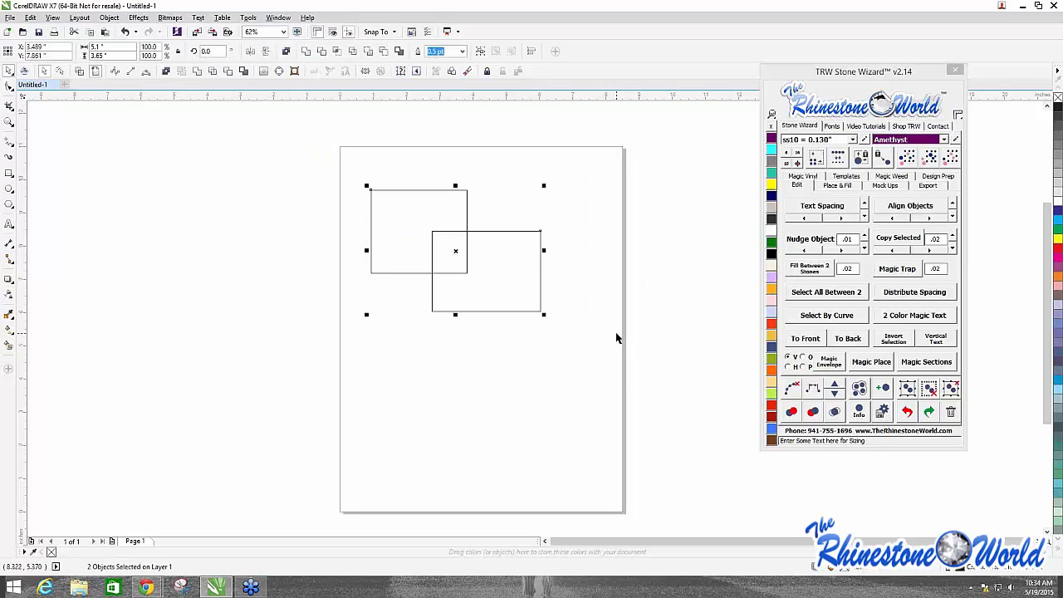
key("Delete")
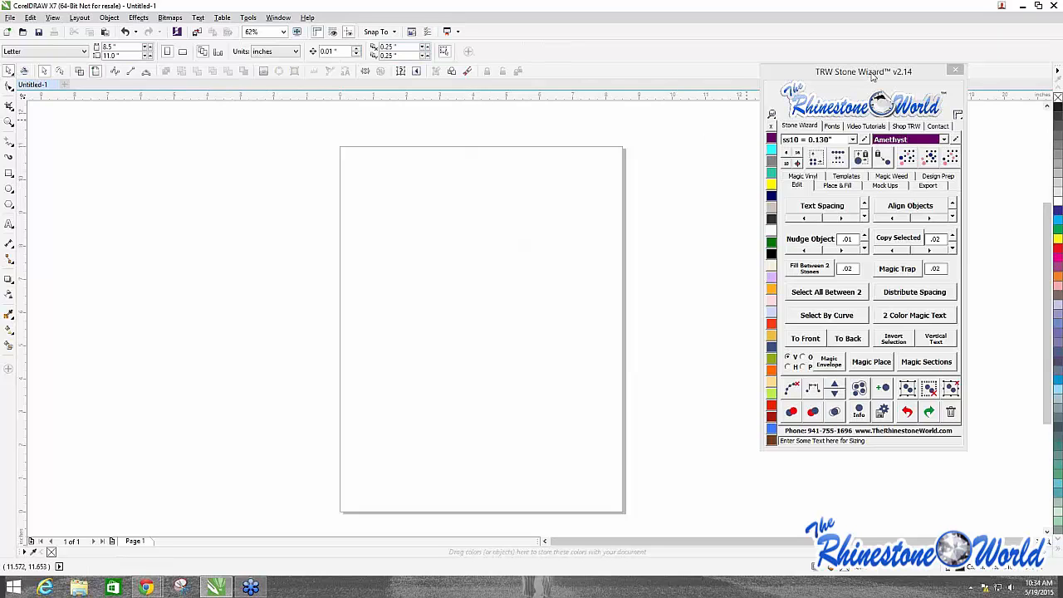
Step: Move the TRW Stone Wizard window over the page and look through its available zoom levels
left_click_drag(871, 76, 493, 113)
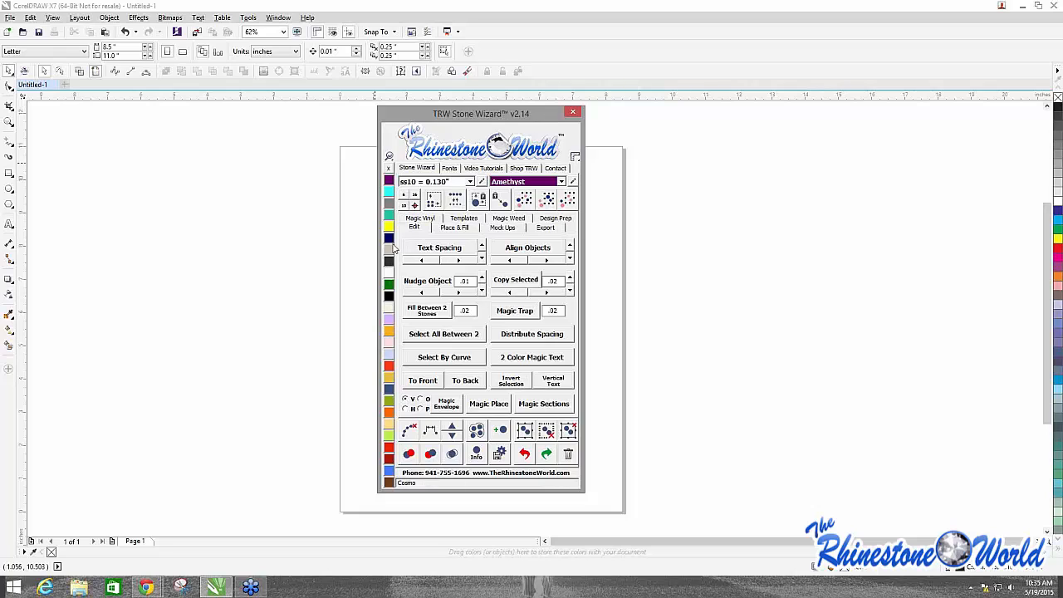
left_click_drag(470, 99, 471, 93)
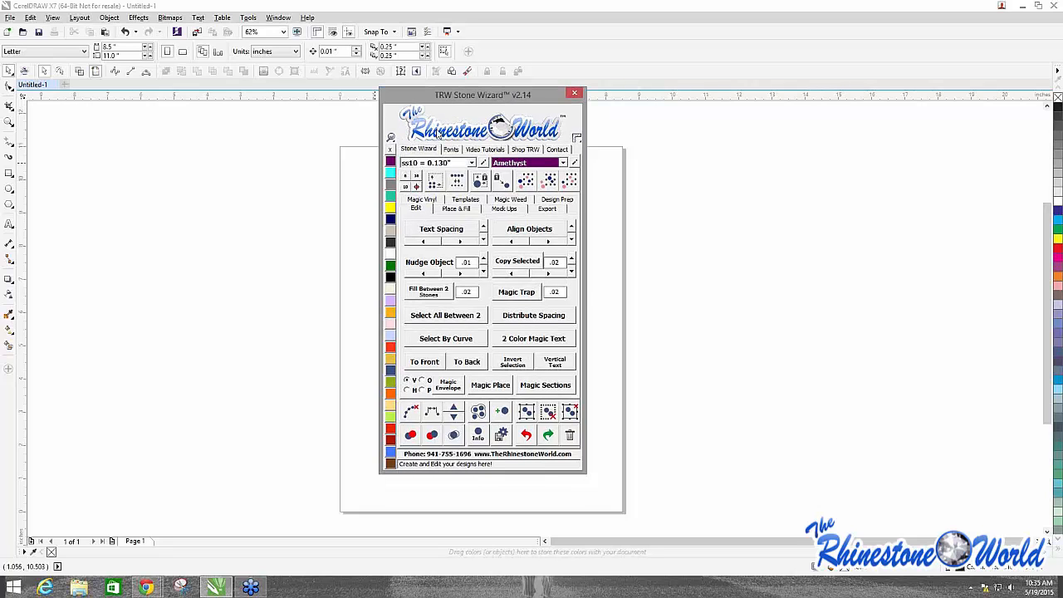
left_click(391, 137)
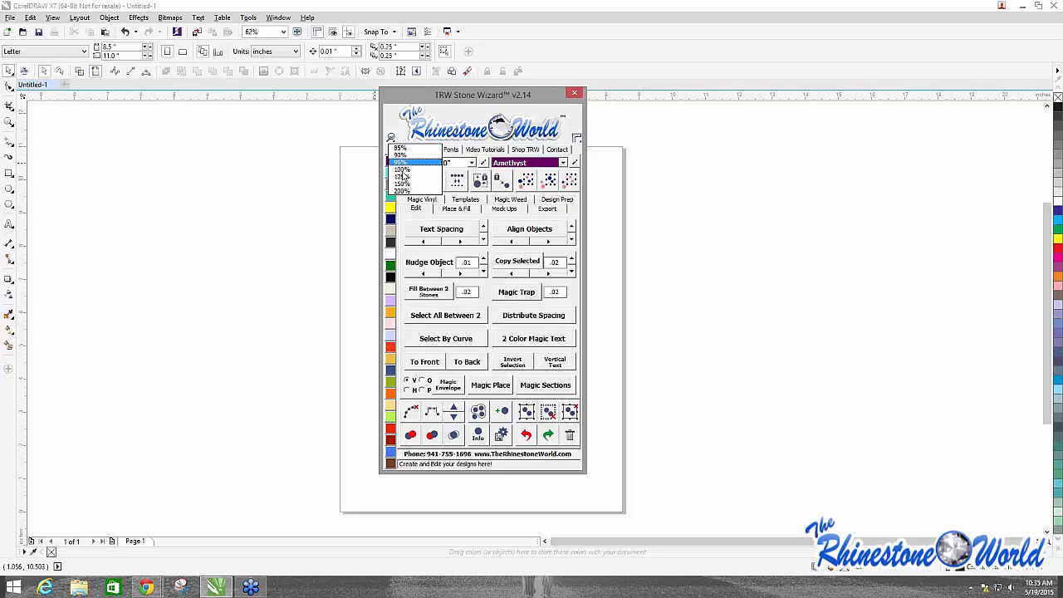
left_click(448, 104)
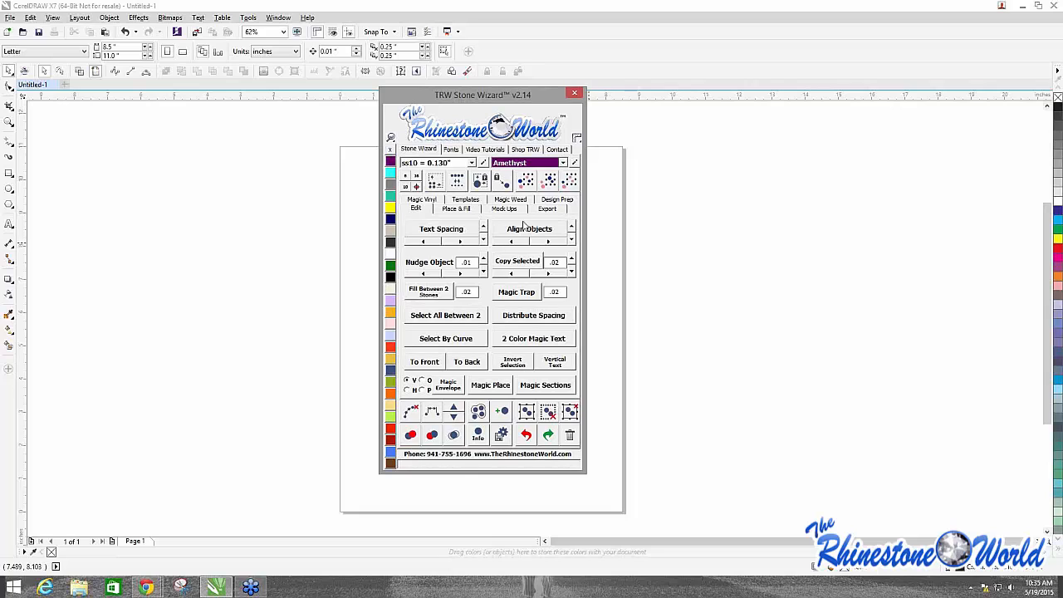
Step: Try scaling the Stone Wizard window to 200% and to 125%, repositioning it on screen for each size
left_click(390, 138)
left_click(402, 193)
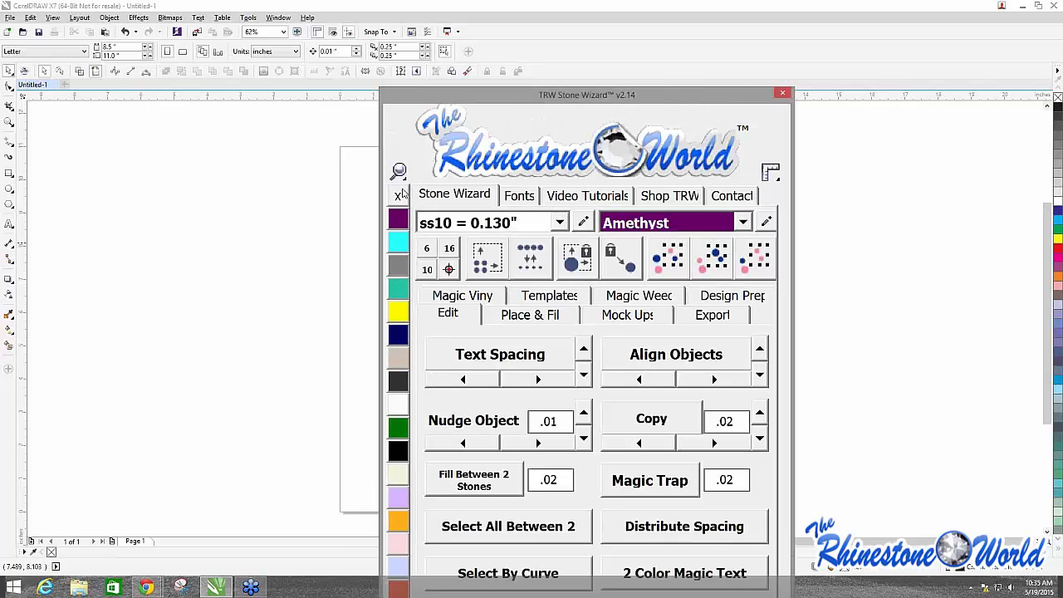
left_click_drag(511, 89, 493, 3)
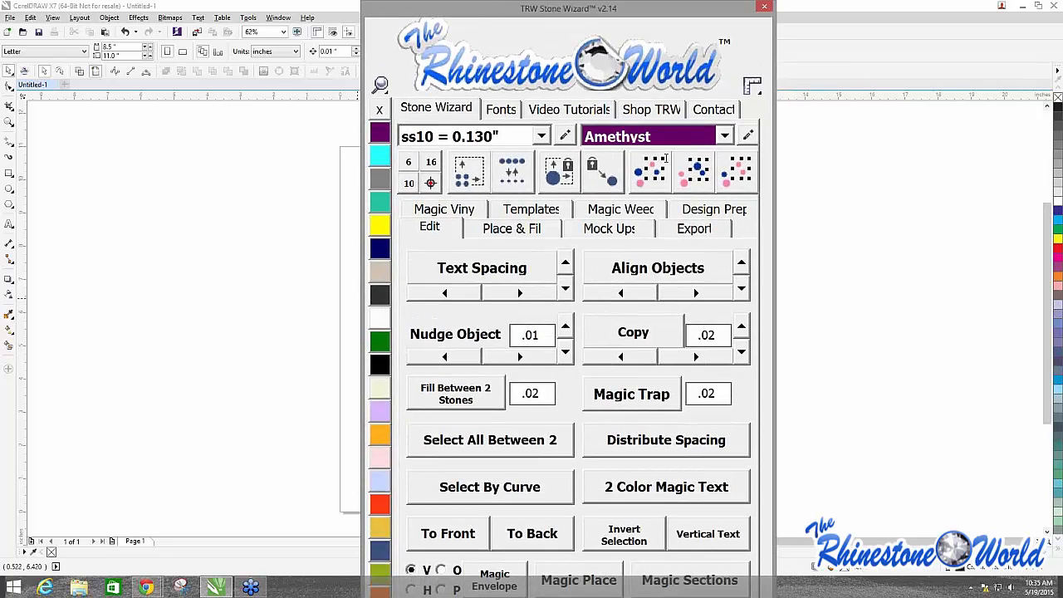
left_click(380, 86)
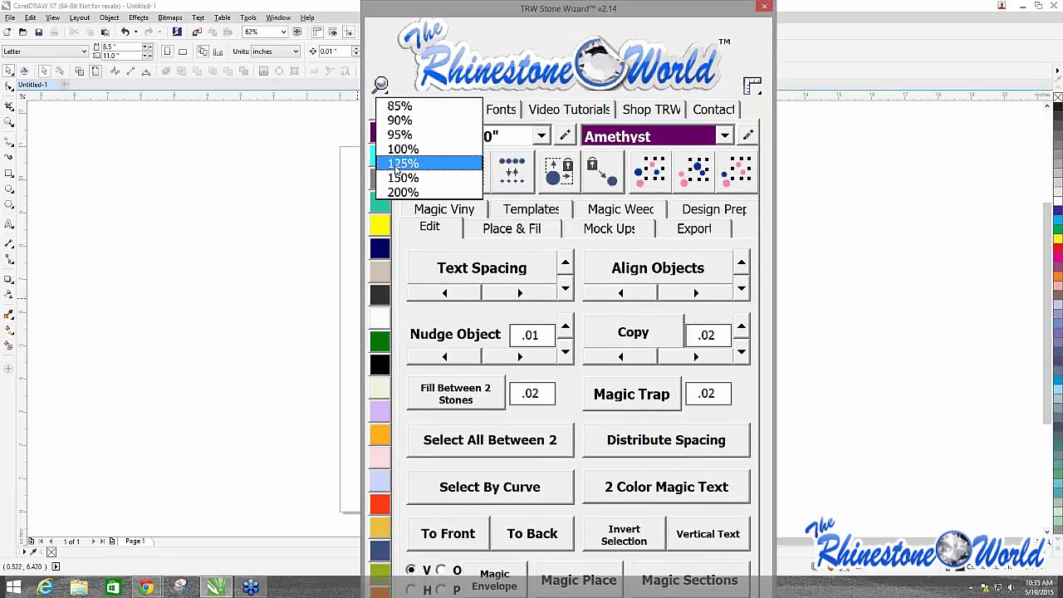
left_click(397, 166)
left_click_drag(412, 17, 429, 66)
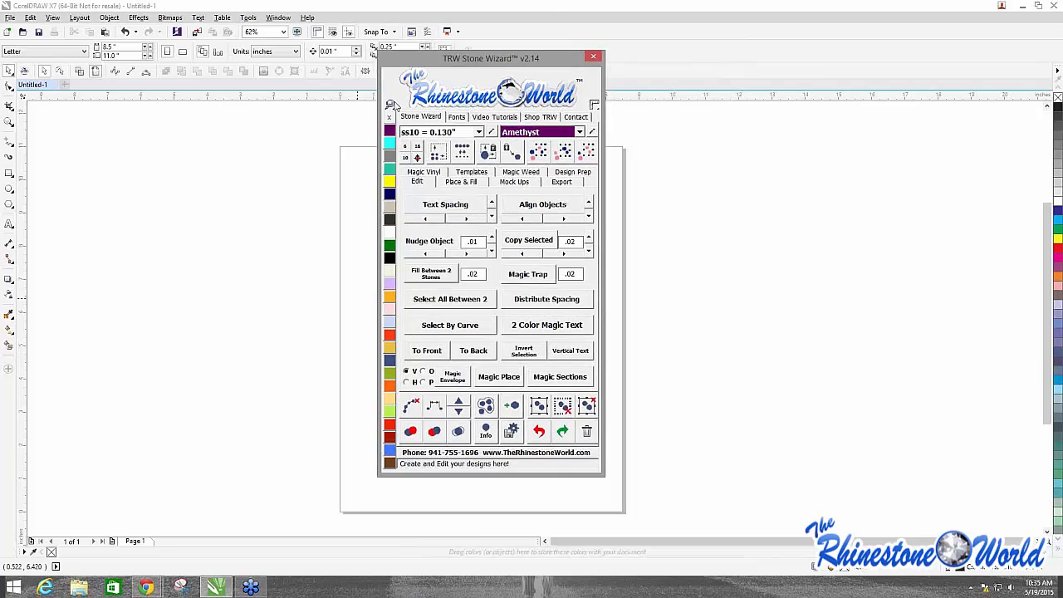
Step: Scale the Stone Wizard window to 150% and place it beside the document page
left_click(389, 105)
left_click(402, 154)
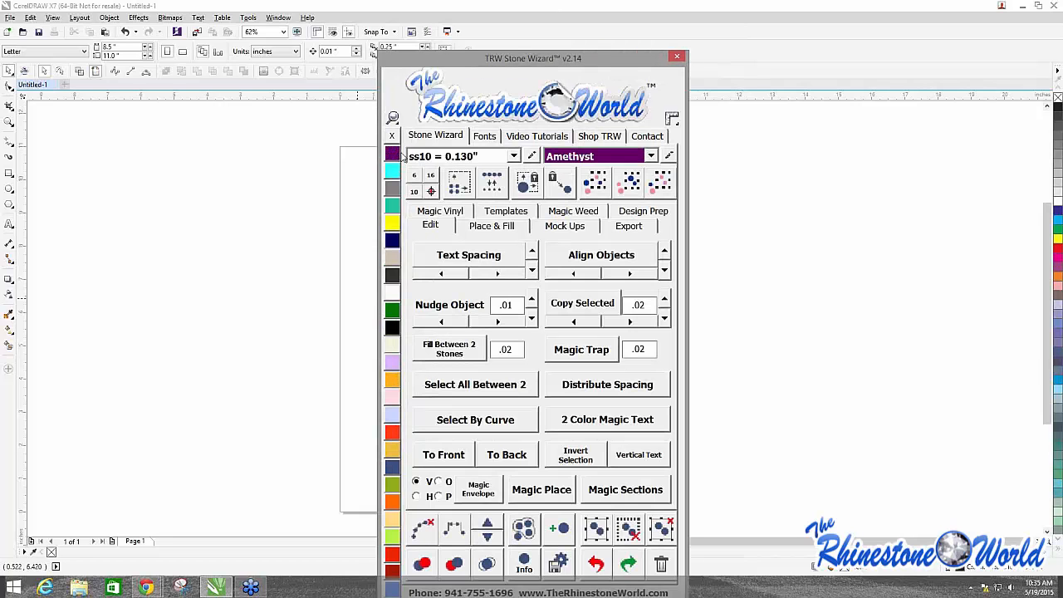
left_click_drag(518, 55, 546, 15)
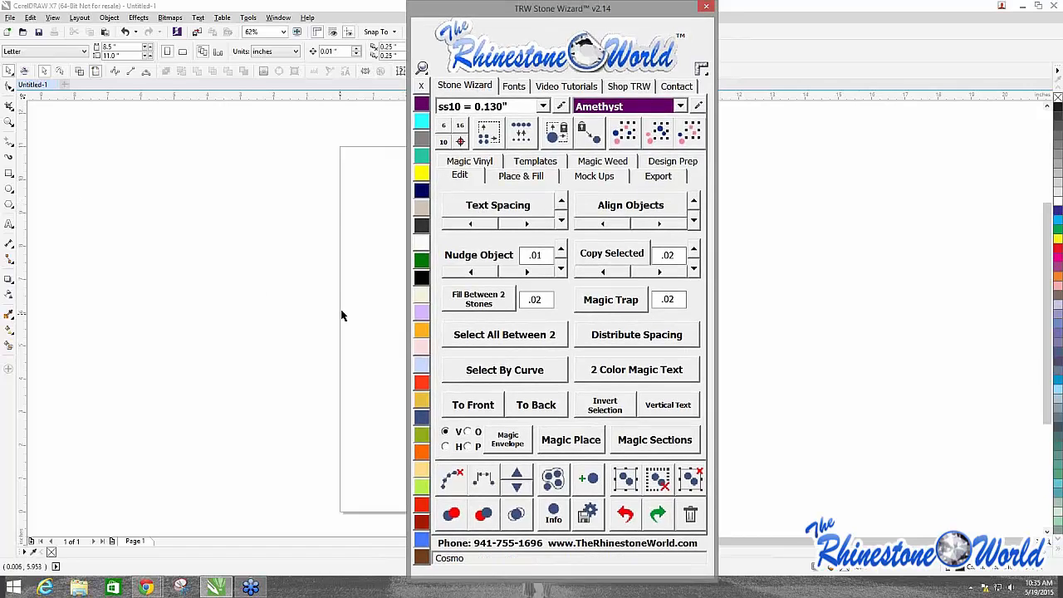
left_click(335, 279)
scroll(334, 279, "down", 2)
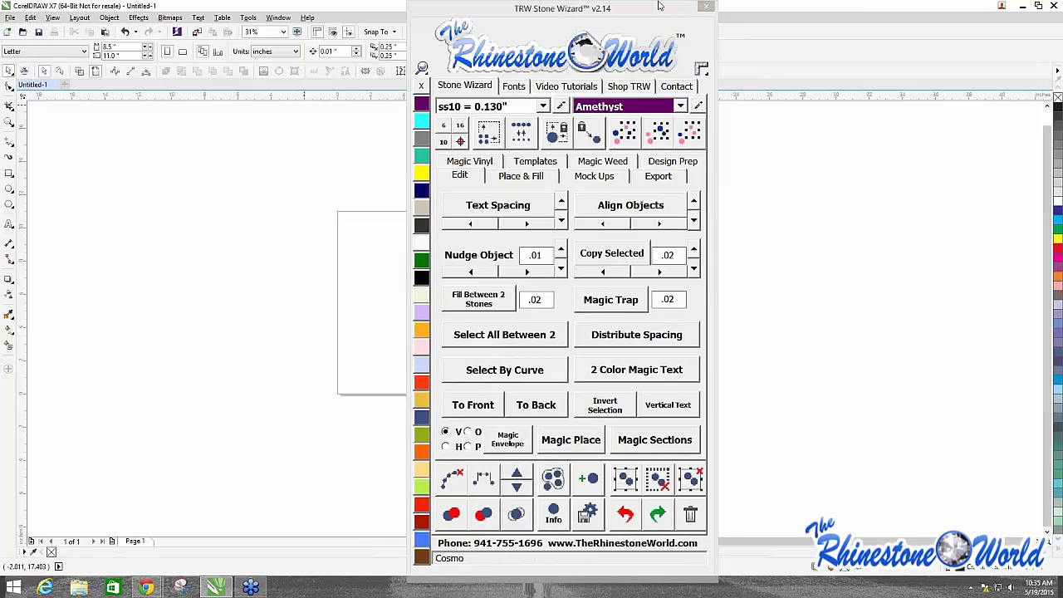
left_click_drag(660, 7, 895, 7)
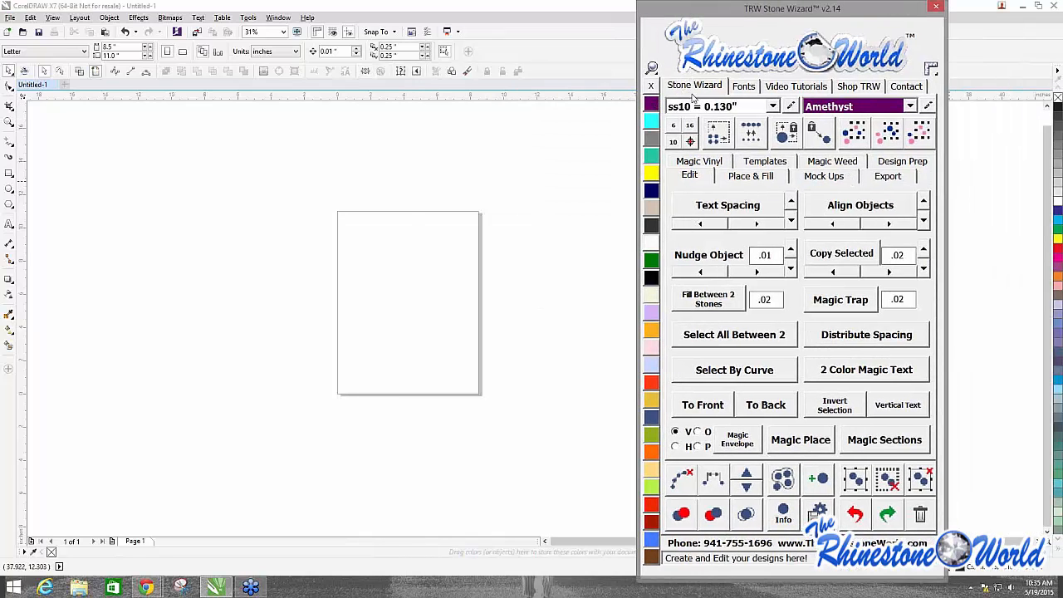
Step: Switch the Stone Wizard's measurement units to millimeters and back to inches
left_click(930, 71)
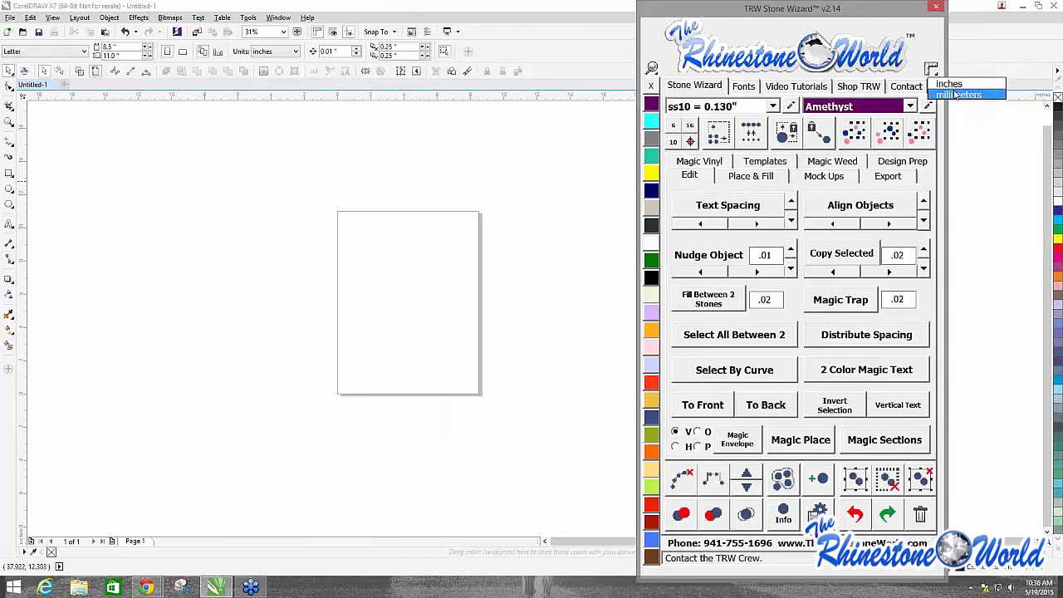
left_click(955, 96)
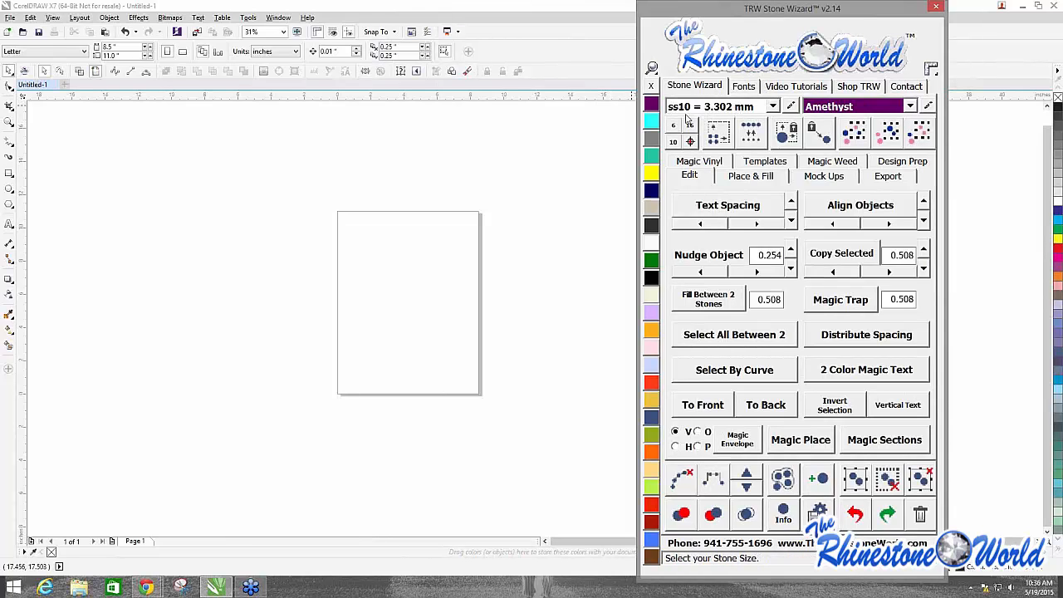
left_click(932, 69)
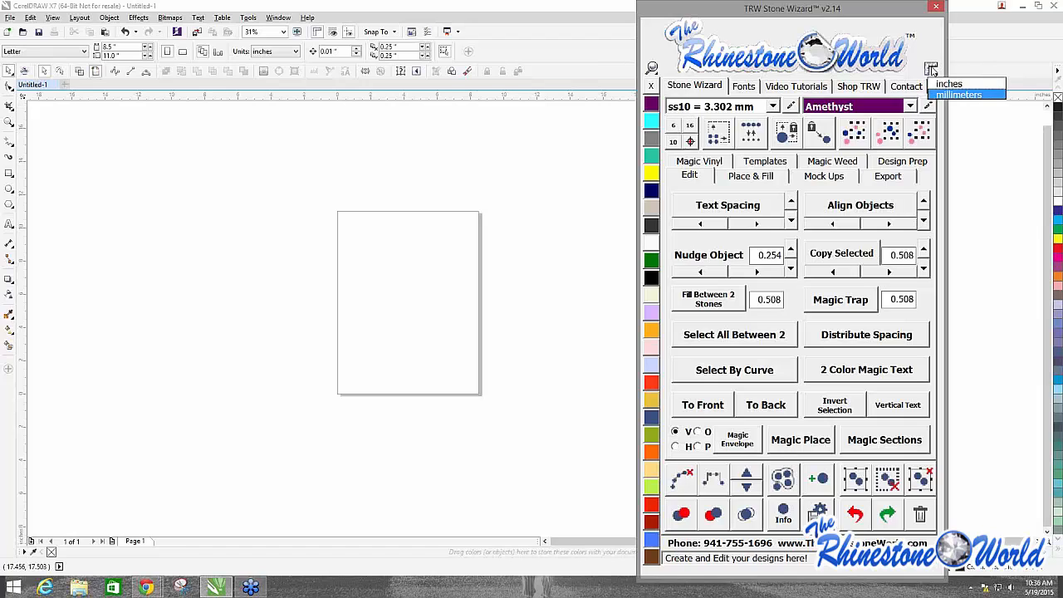
left_click(937, 84)
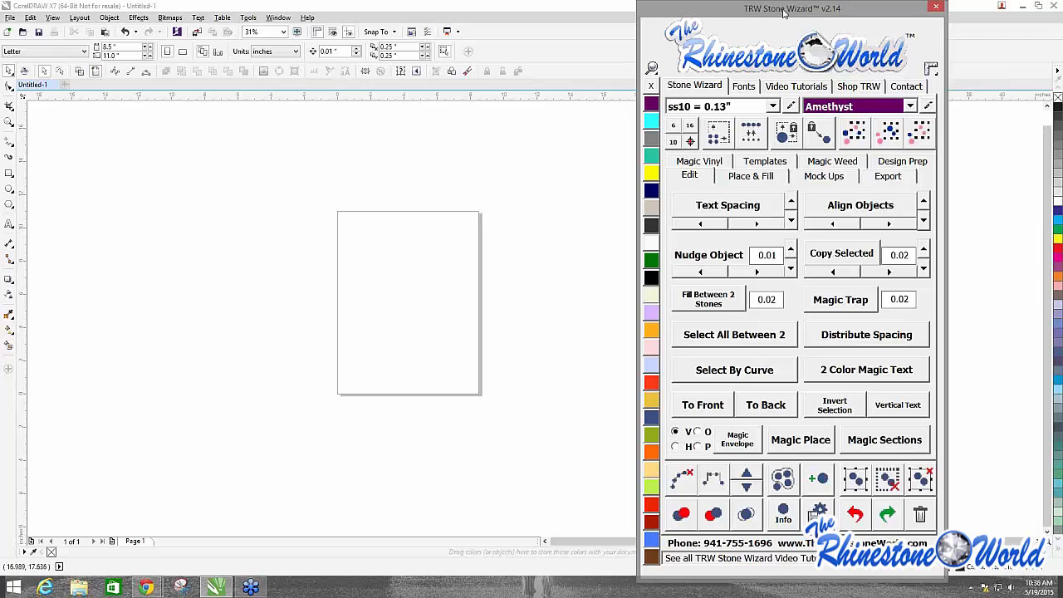
Step: Try the stone sizes ss06 and ss08 in the Stone Wizard and return to ss10
left_click_drag(784, 12, 818, 12)
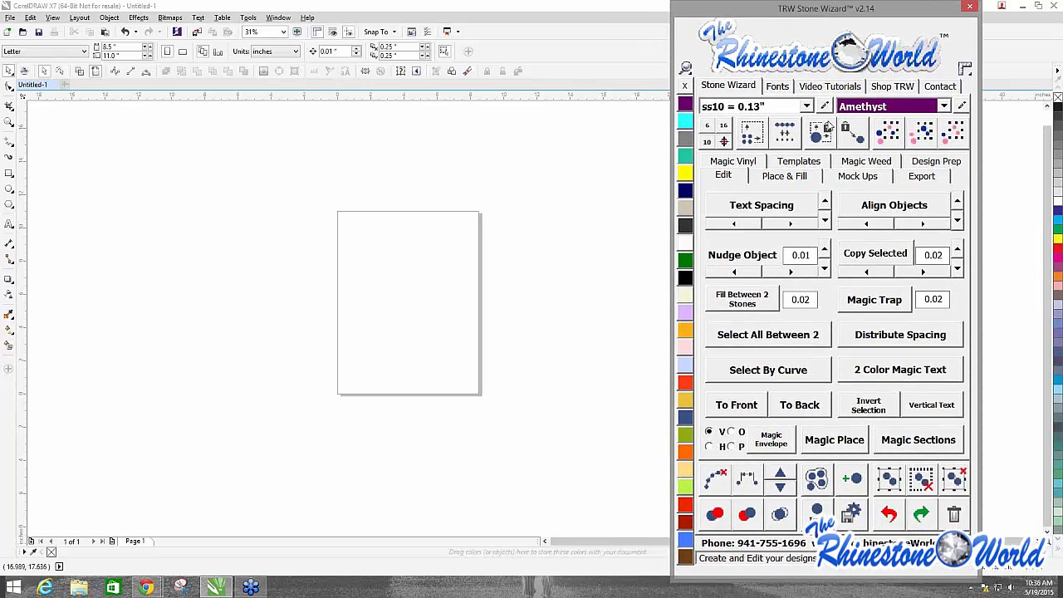
left_click(806, 106)
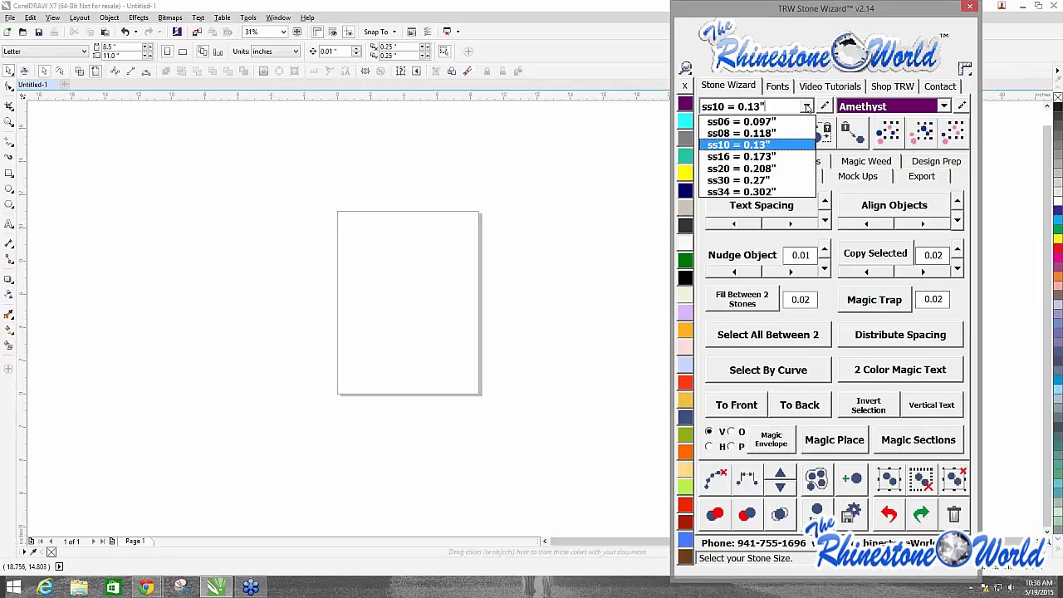
left_click(749, 122)
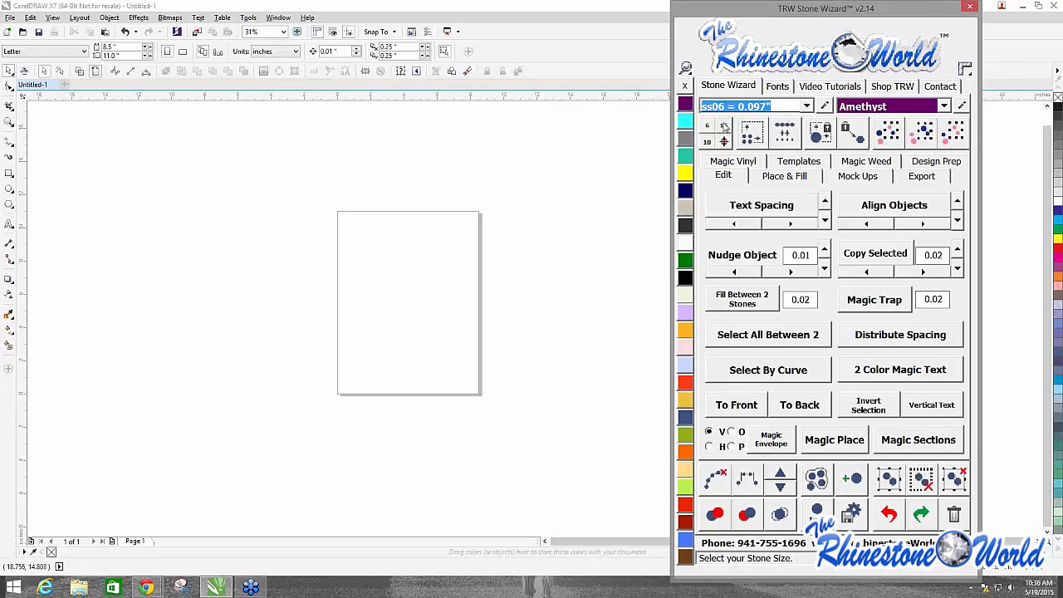
left_click(807, 107)
left_click(742, 134)
left_click(809, 112)
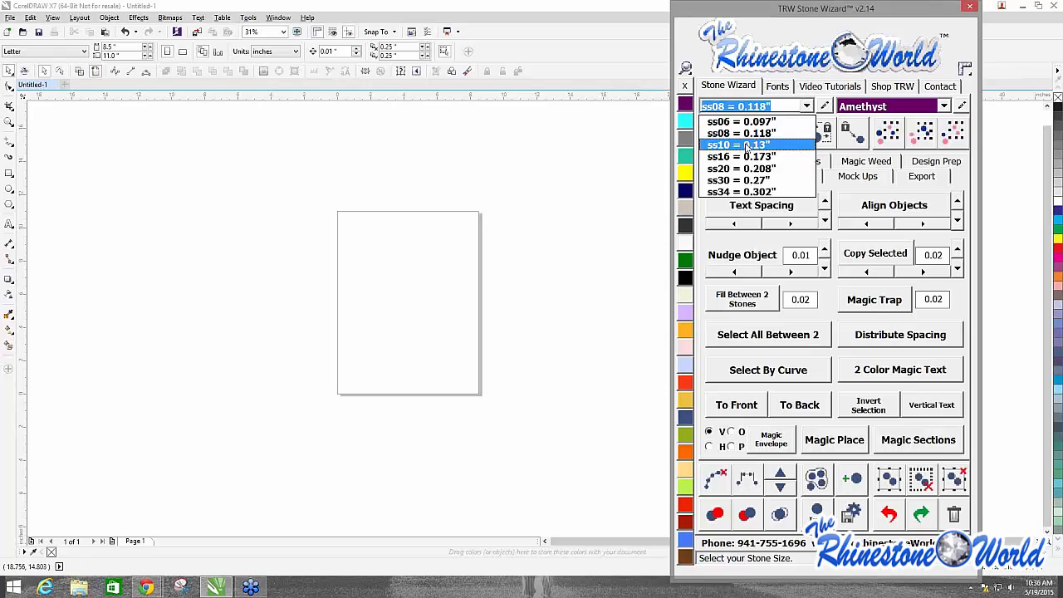
left_click(746, 146)
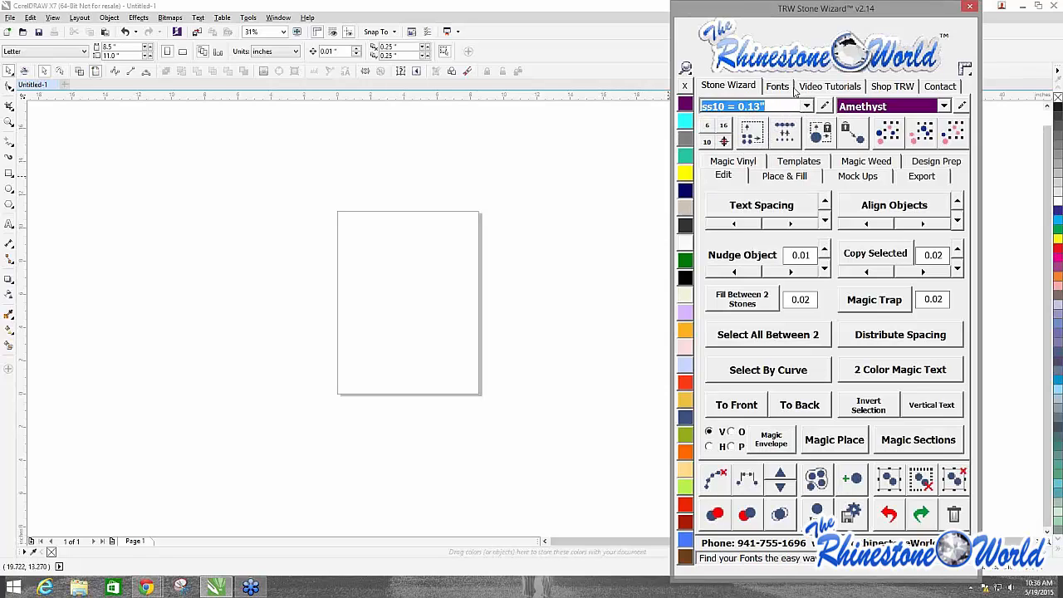
Step: Add a stone size named ss25 with a variance of .275 to .307 and a fixed size of .302 to the stone sizes
left_click(807, 107)
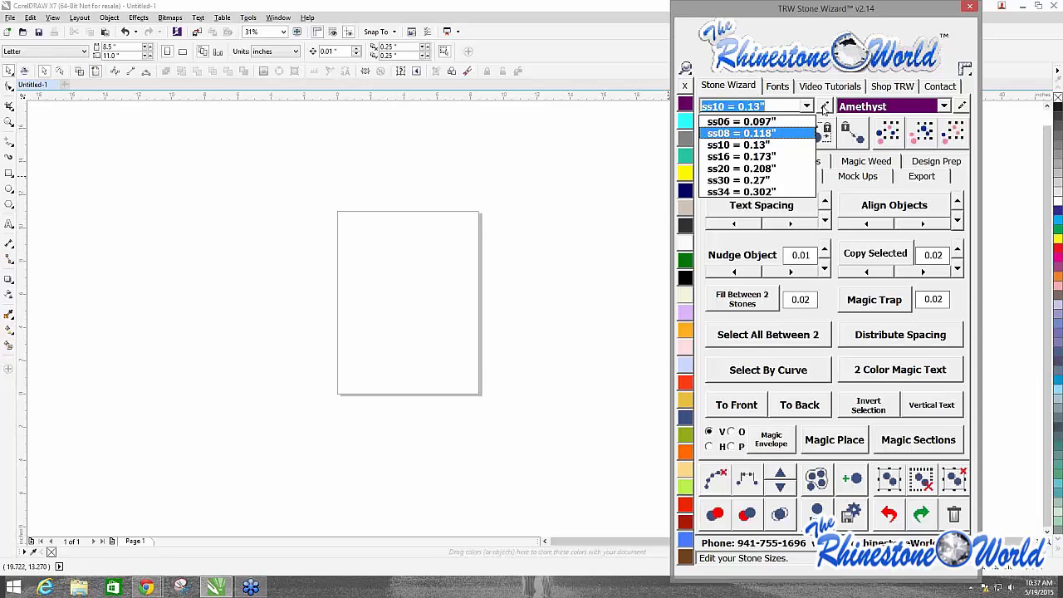
left_click(825, 108)
left_click_drag(449, 208, 368, 196)
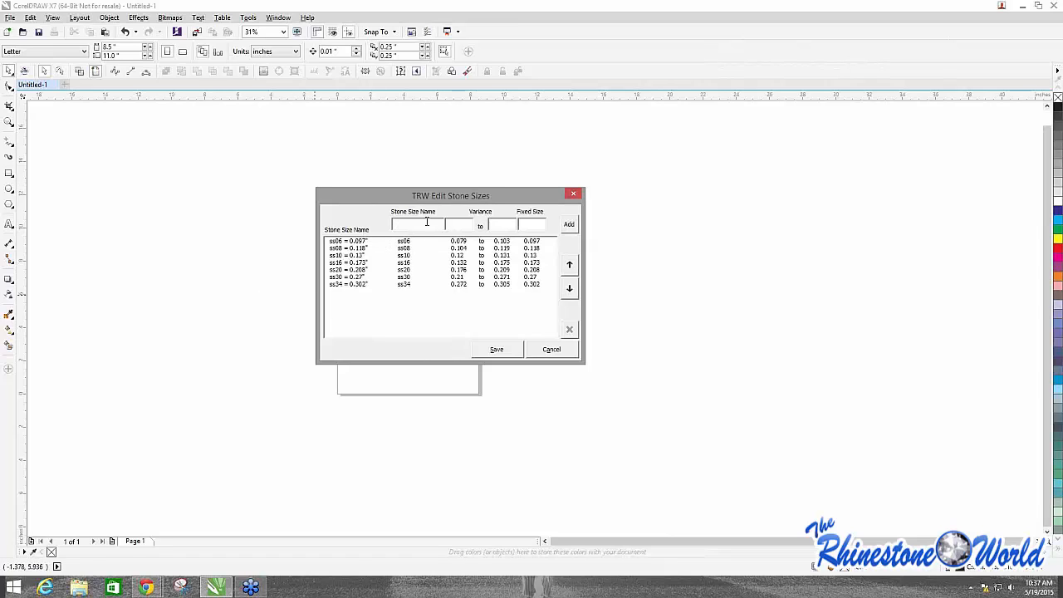
type("ss25")
left_click(569, 224)
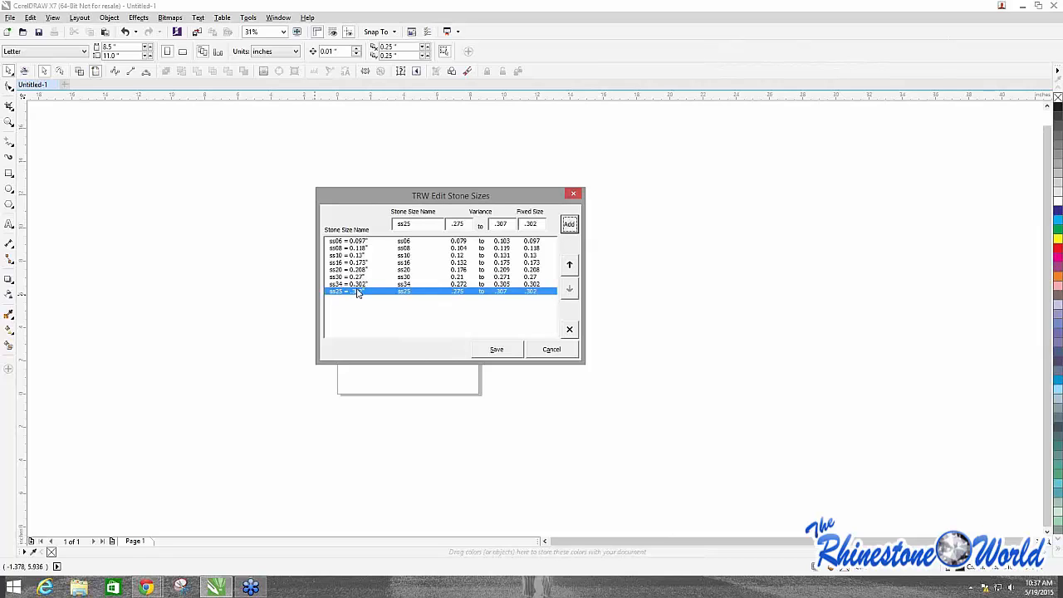
Step: Move the ss25 entry up to the first place in the list of stone sizes
left_click(569, 265)
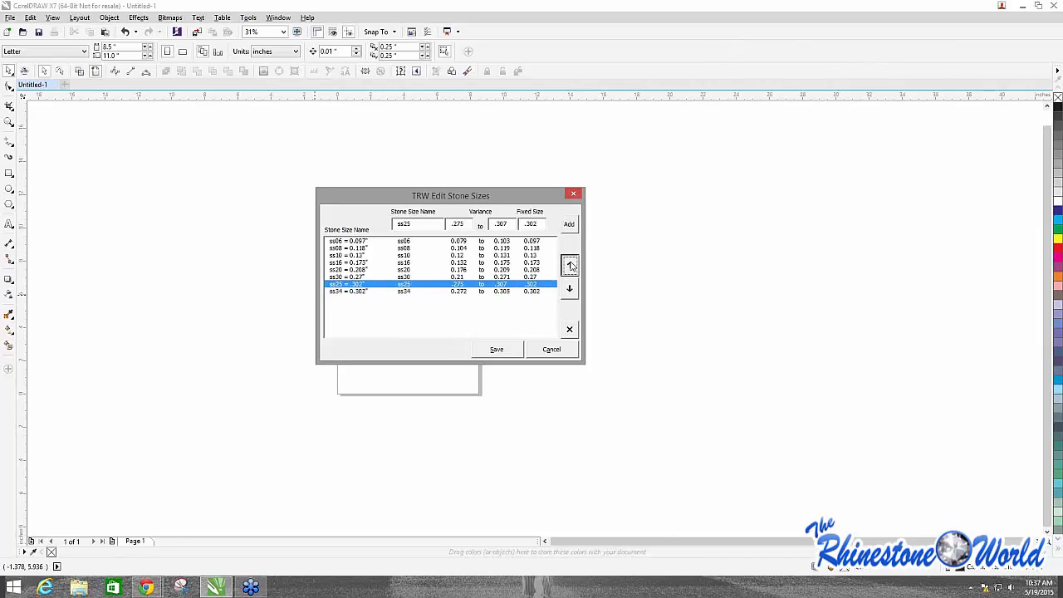
left_click(569, 265)
left_click(570, 265)
left_click(569, 264)
left_click(569, 264)
left_click(570, 265)
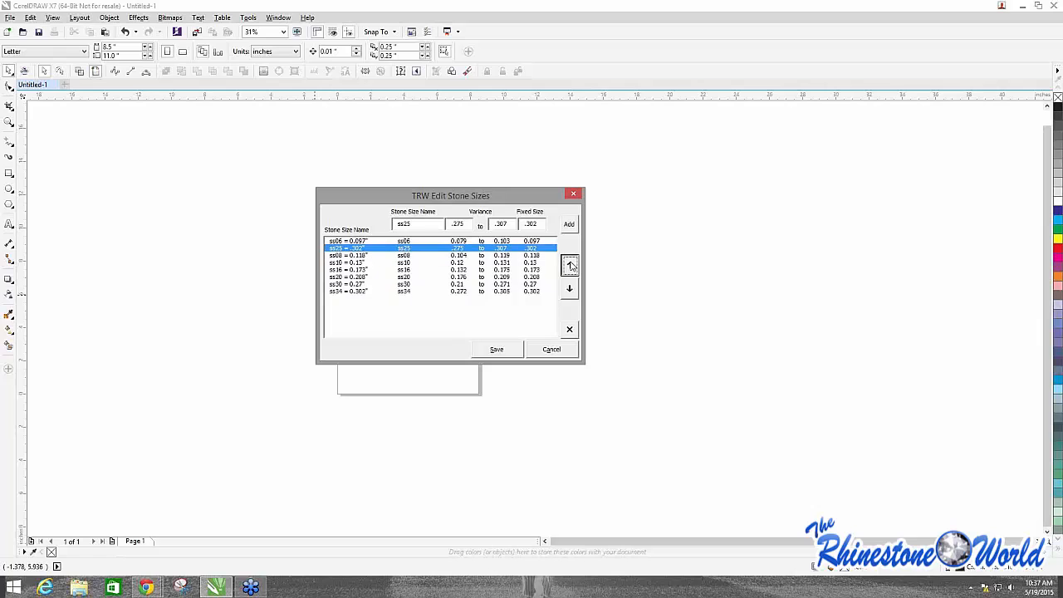
left_click(570, 265)
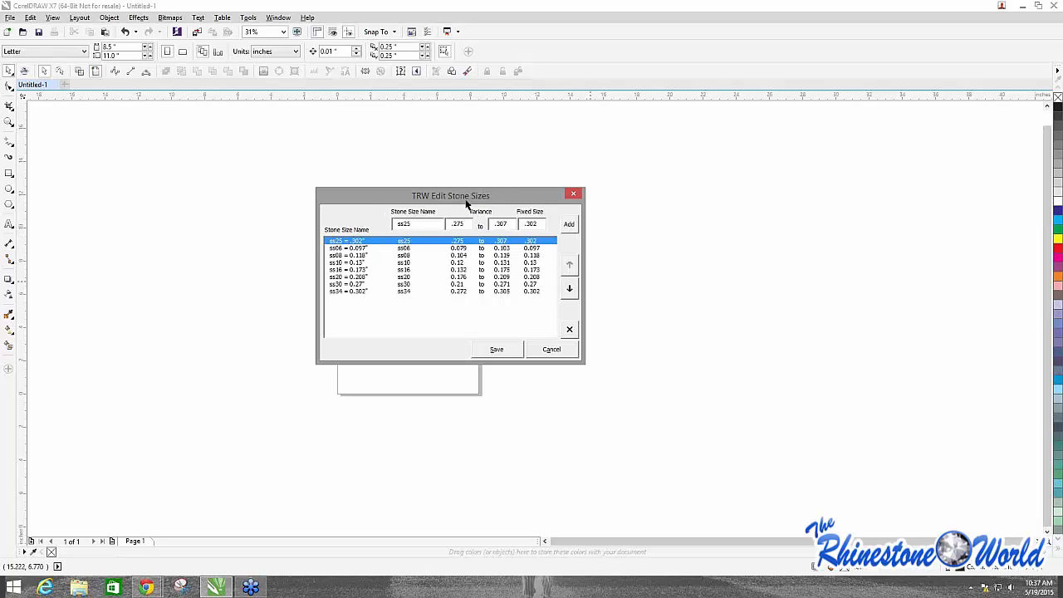
Step: Save the edited stone sizes and check the Stone Wizard's stone size list for the new ss25 entry
left_click(496, 349)
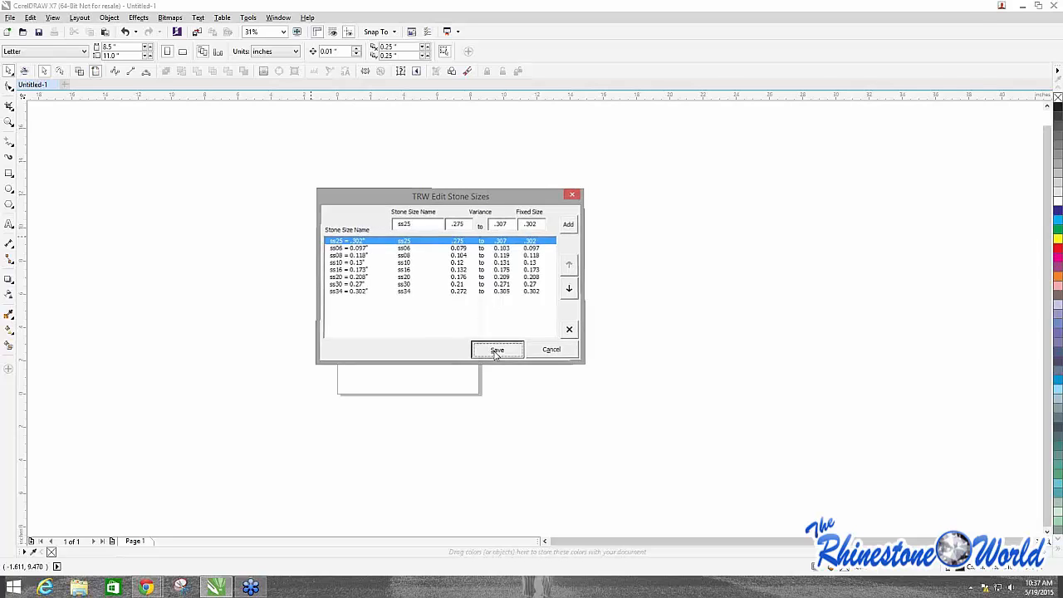
left_click(806, 106)
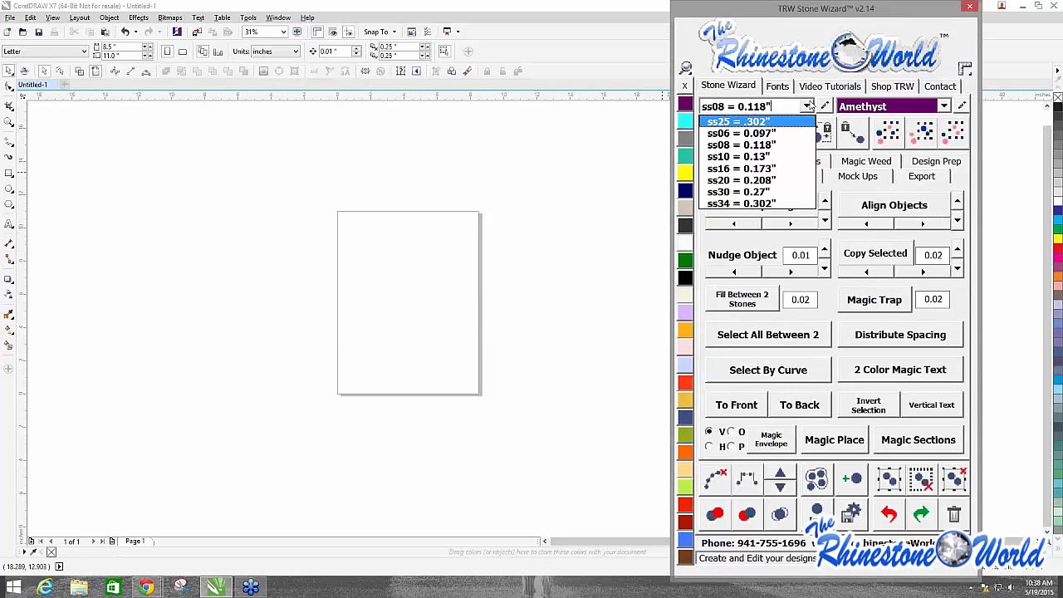
left_click(374, 275)
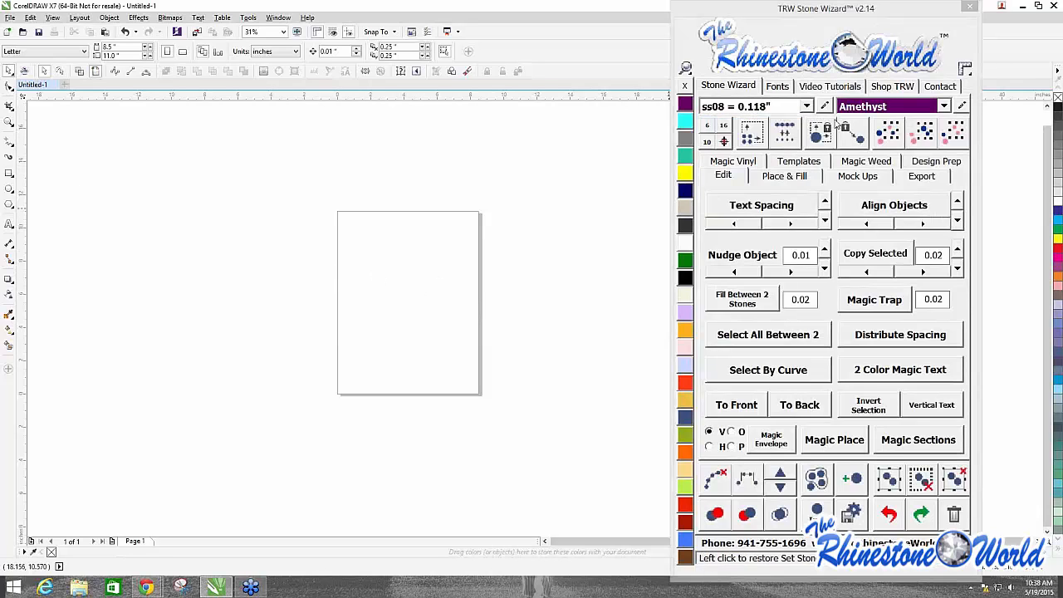
left_click(806, 107)
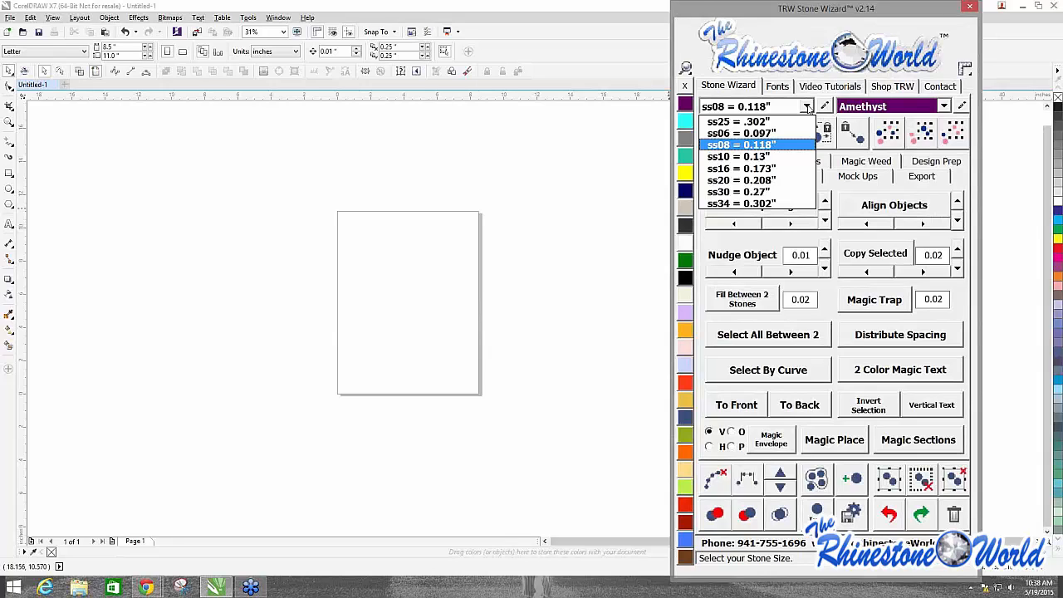
left_click(807, 108)
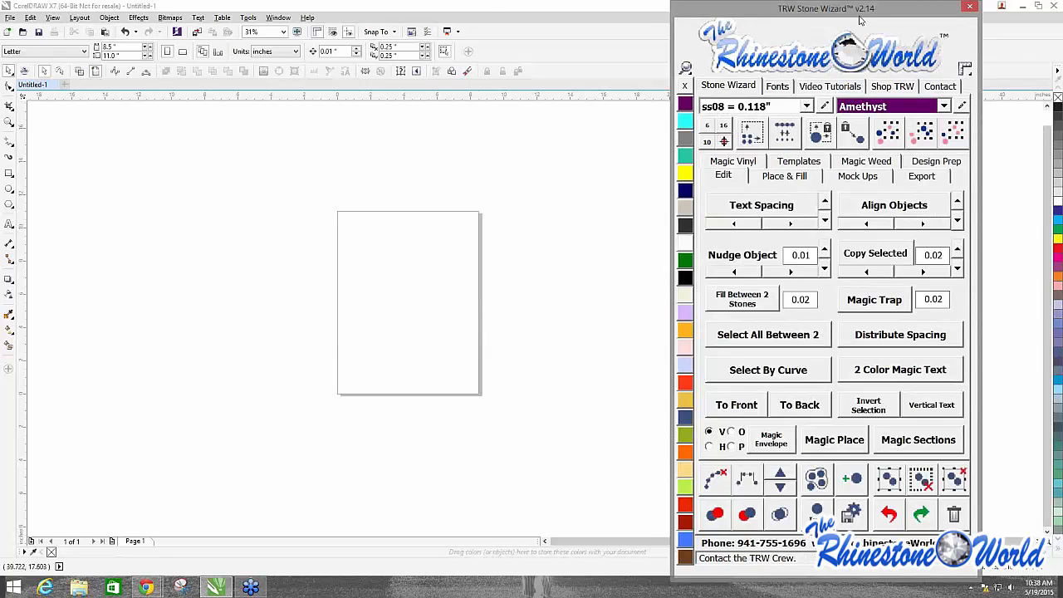
Step: Reposition the Stone Wizard window and look through its list of stone colors
left_click_drag(861, 20, 690, 20)
left_click(772, 106)
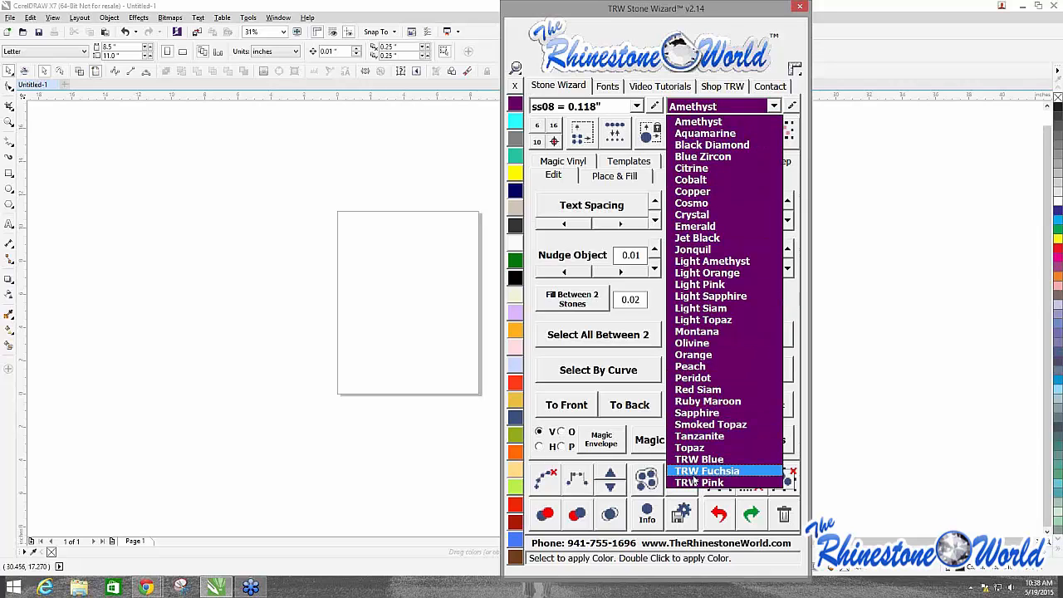
left_click_drag(659, 5, 760, 5)
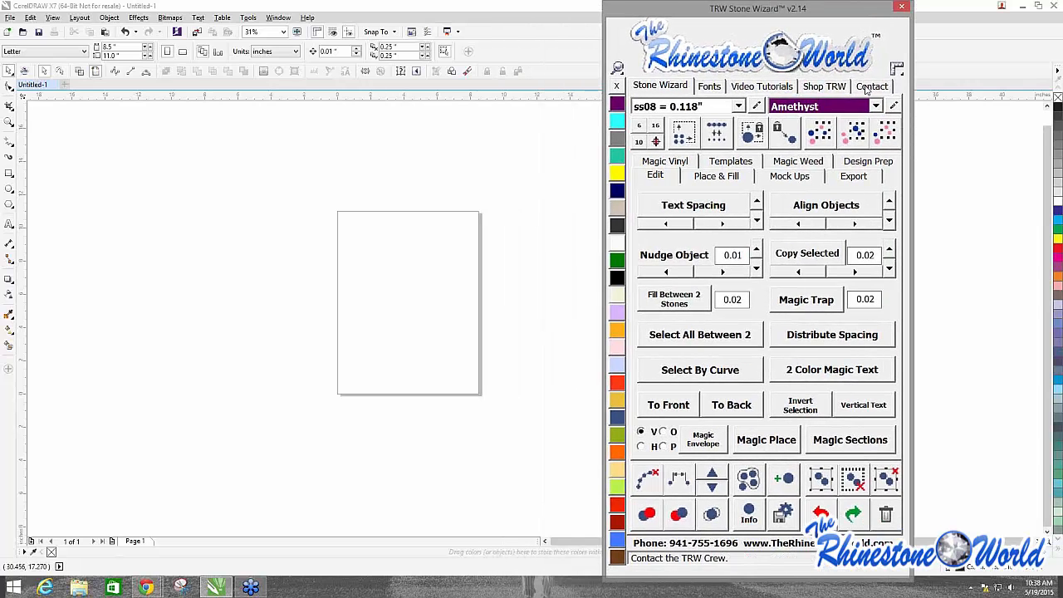
Step: Add a stone color named TRW with RGB values 30, 5 and 98 to the Stone Wizard's color list
left_click(892, 105)
mouse_move(535, 199)
left_mouse_down()
mouse_move(391, 201)
mouse_move(426, 199)
left_mouse_up()
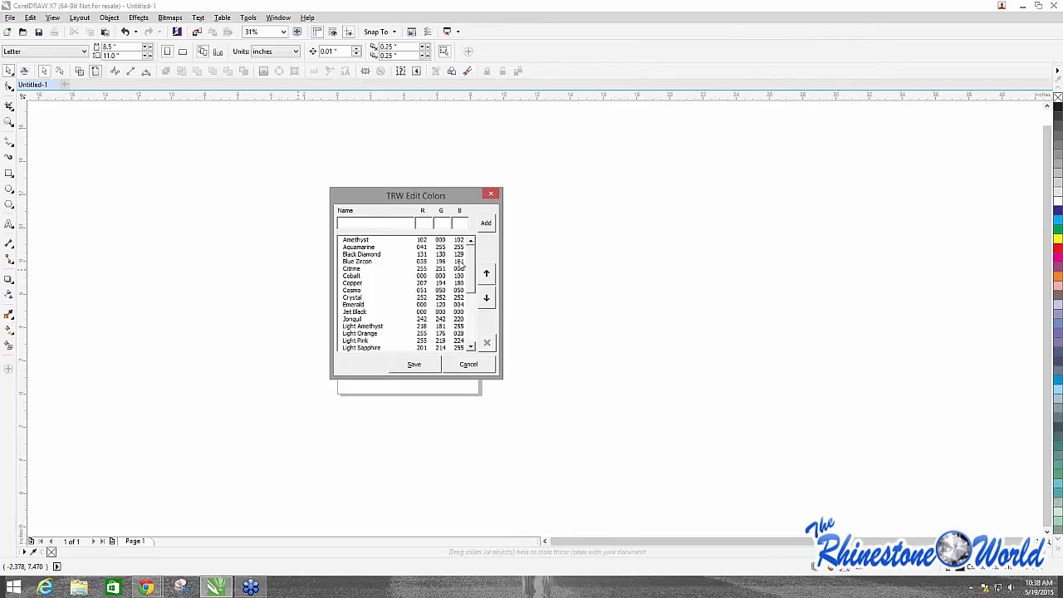
mouse_move(472, 261)
left_mouse_down()
mouse_move(477, 327)
mouse_move(472, 243)
left_mouse_up()
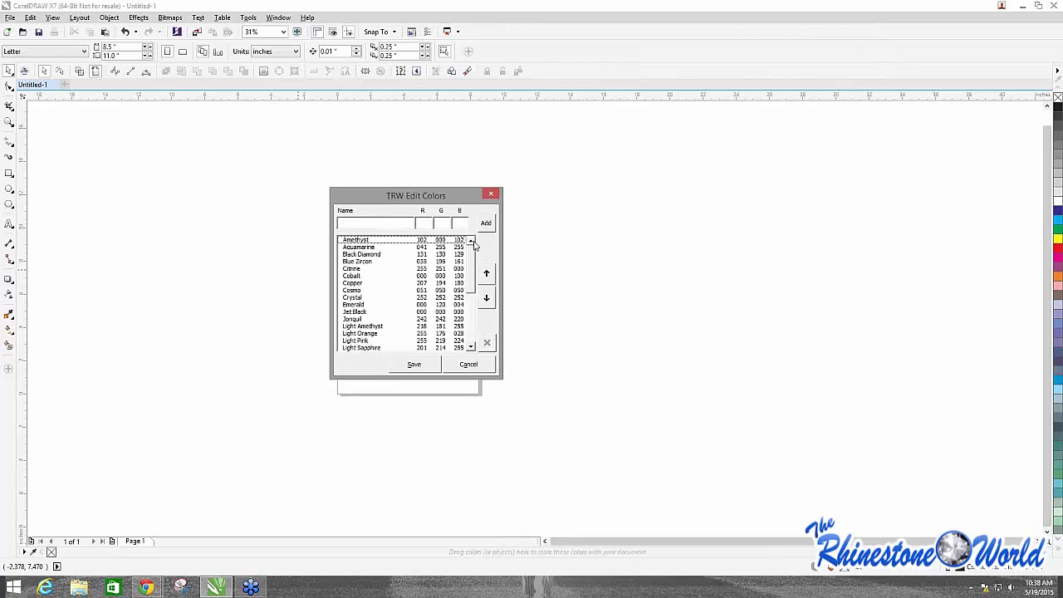
left_click(354, 222)
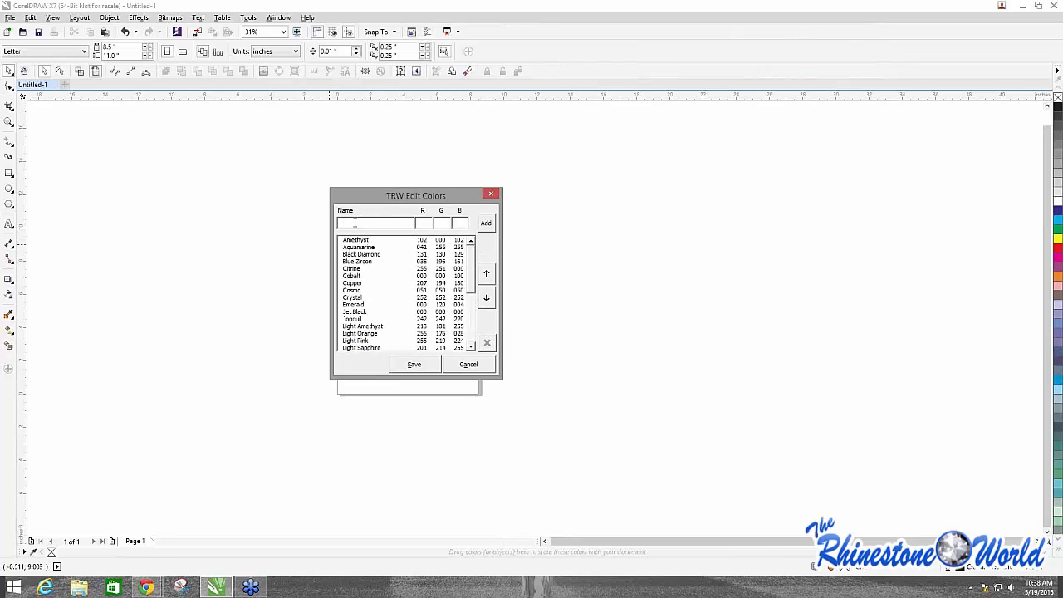
type("TRW")
left_click(418, 225)
type("30")
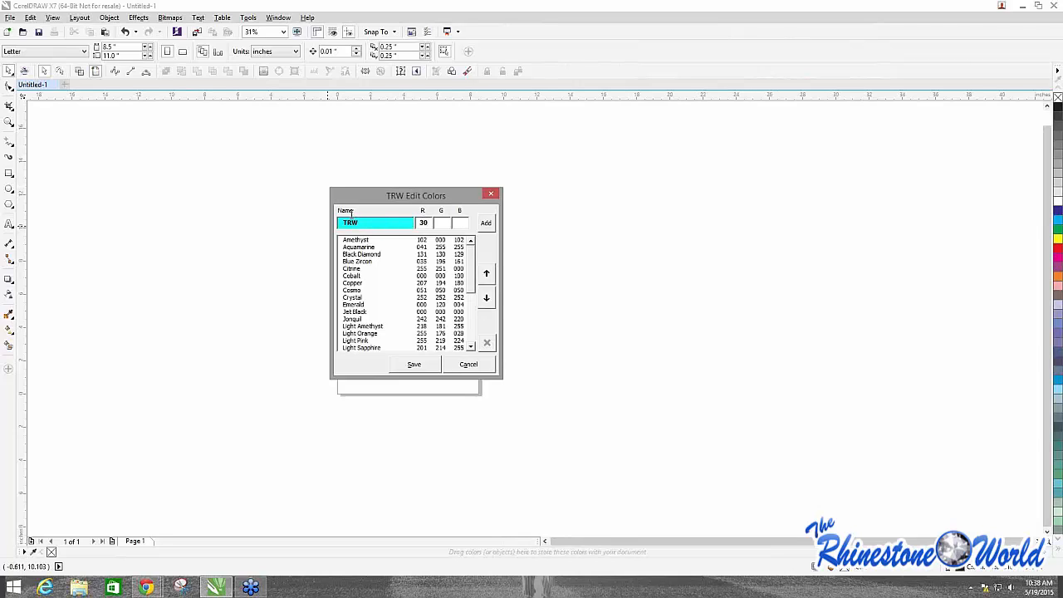
left_click(438, 224)
type("5")
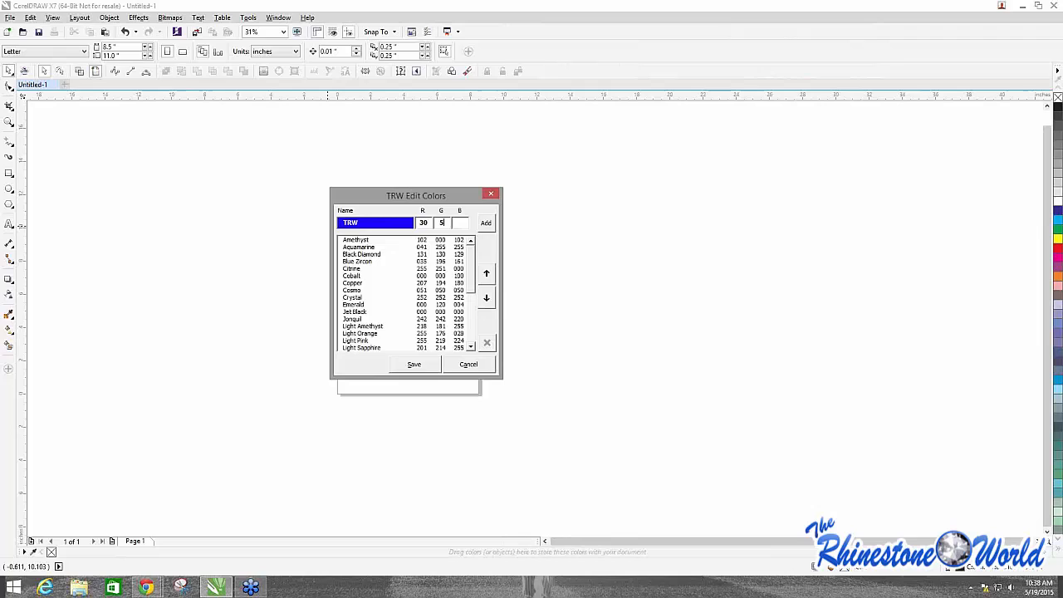
left_click(461, 222)
type("98")
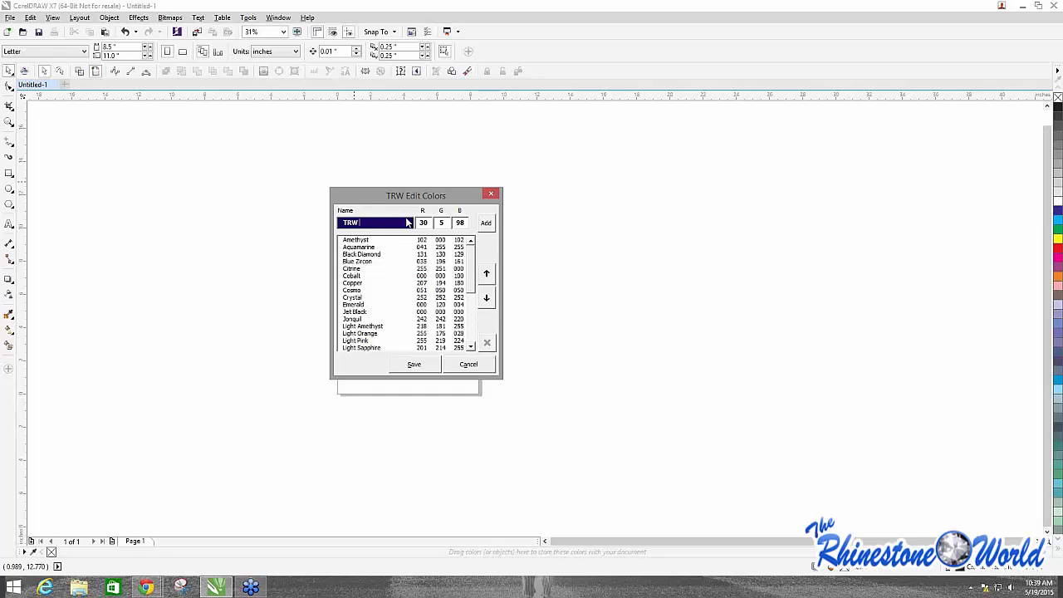
left_click(486, 225)
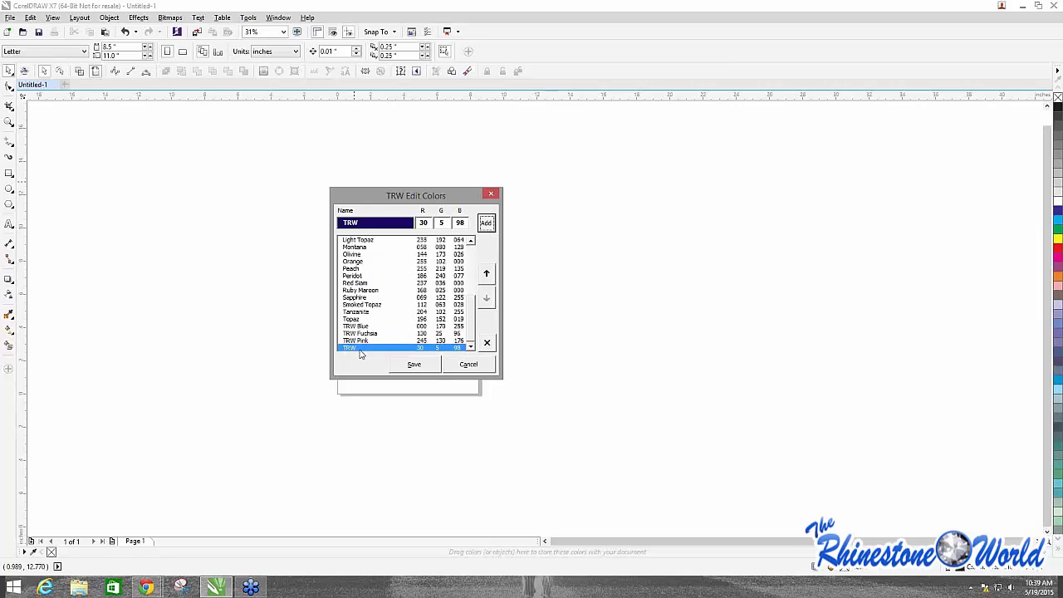
Step: Move the TRW color up to the first place in the color list
left_click(486, 275)
left_click(486, 276)
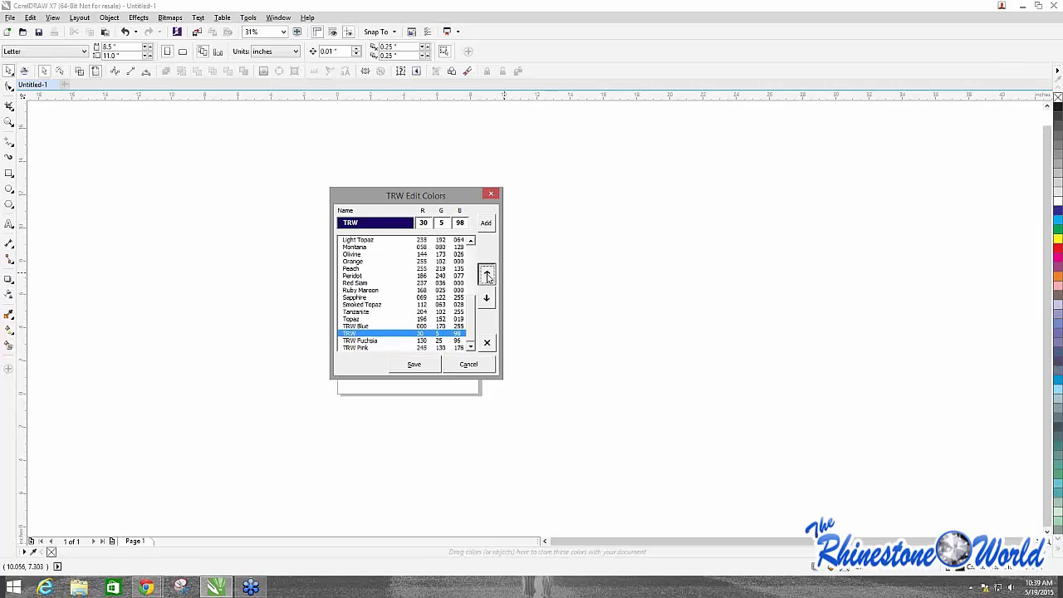
left_click(486, 275)
left_click(487, 275)
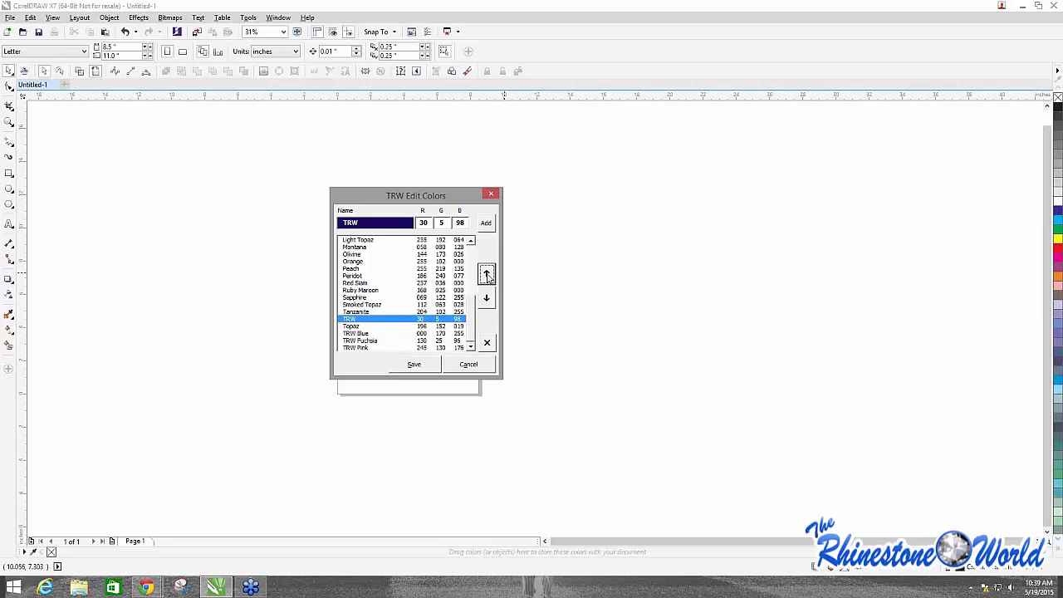
left_click(486, 276)
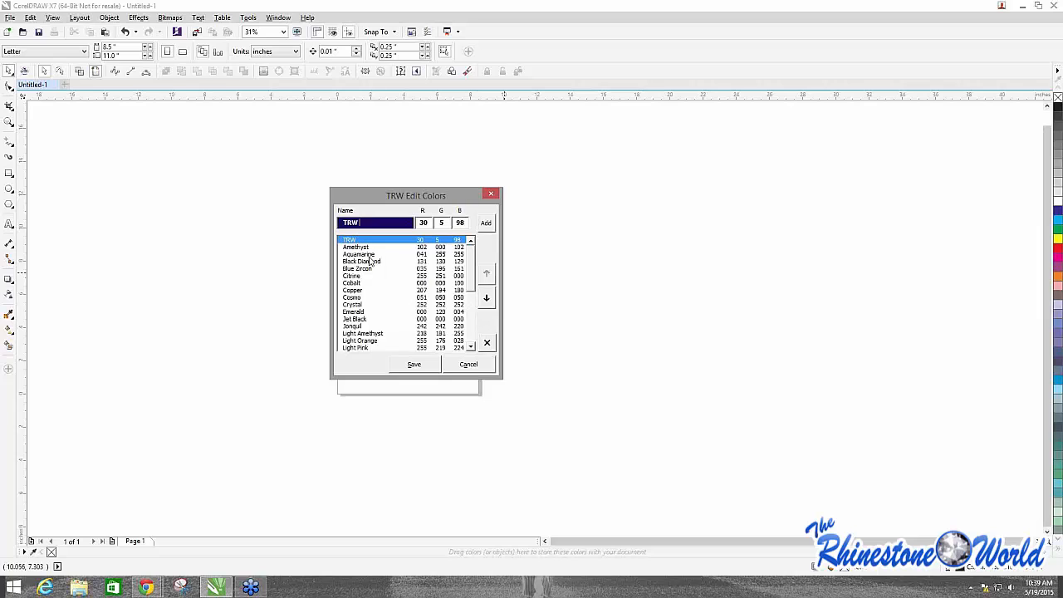
Step: Move TRW Pink to the first place in the color list, save the colors and check their order in the Stone Wizard
left_click_drag(471, 285, 471, 346)
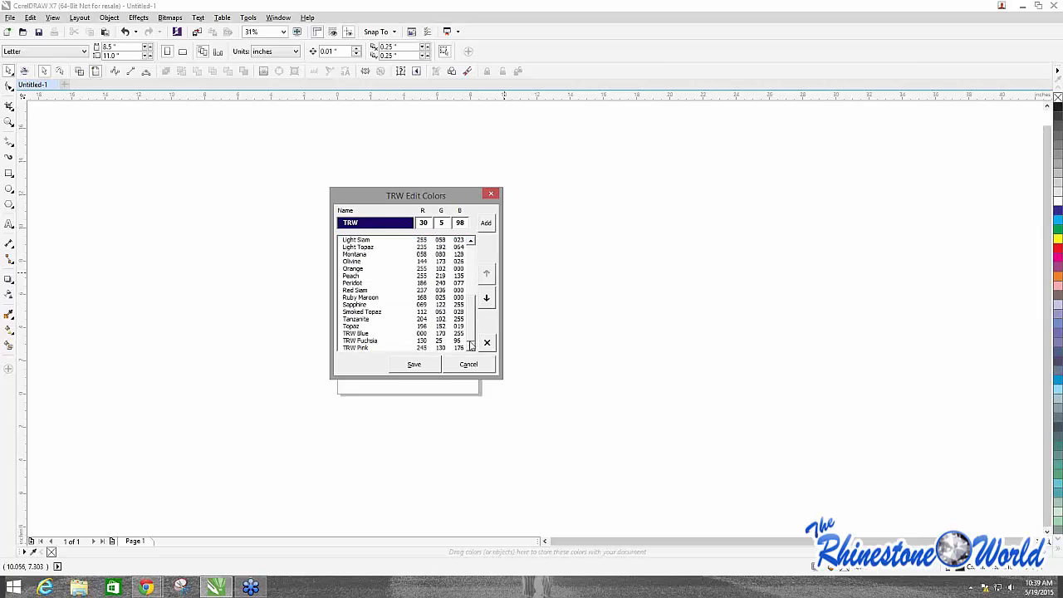
left_click(360, 348)
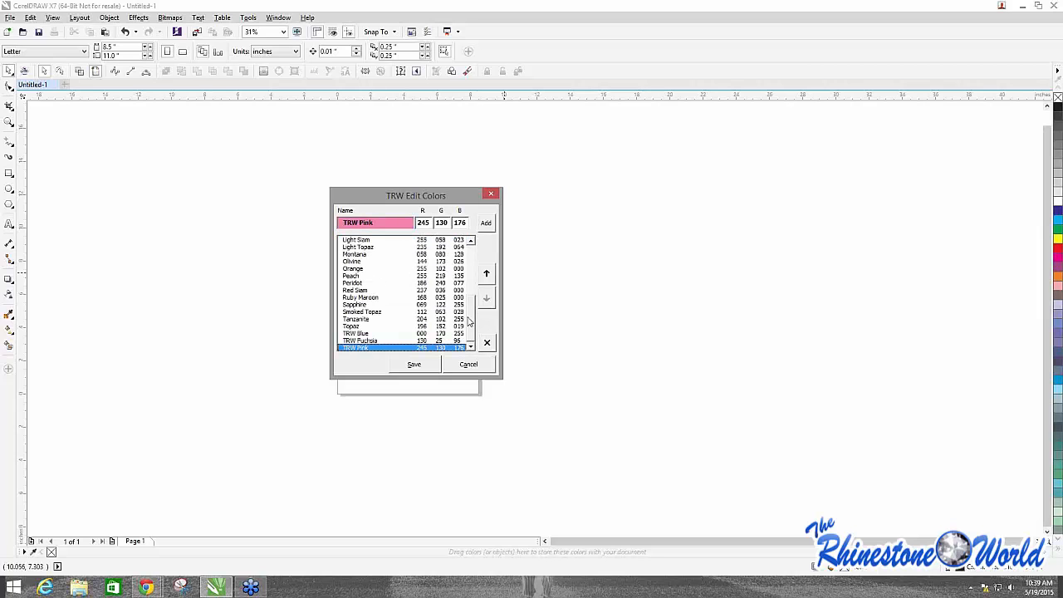
mouse_move(471, 322)
left_mouse_down()
mouse_move(476, 241)
mouse_move(469, 328)
left_mouse_up()
left_click(486, 276)
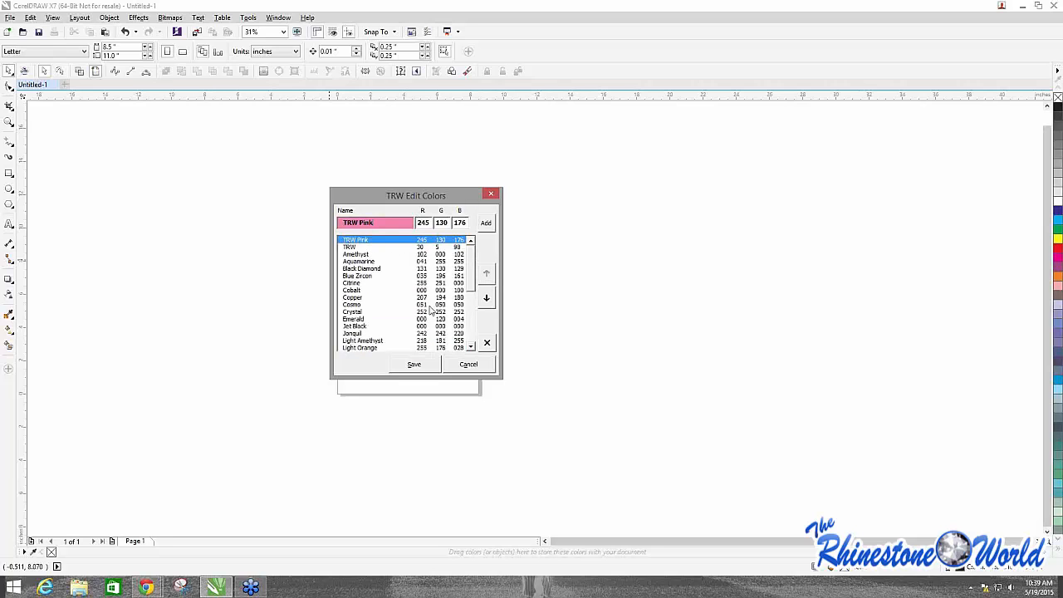
left_click(413, 363)
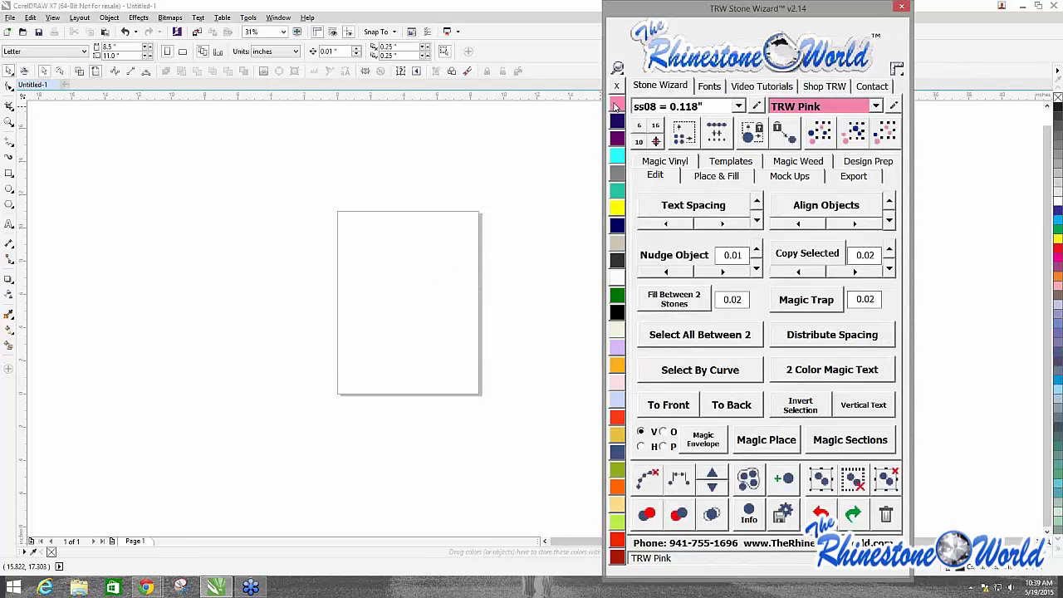
left_click(875, 106)
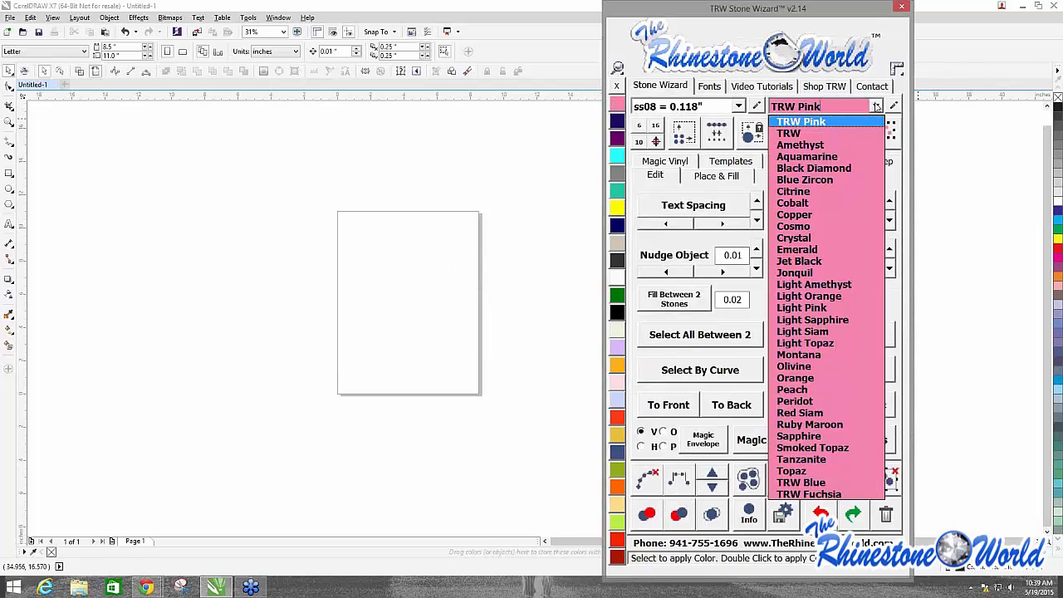
left_click(876, 107)
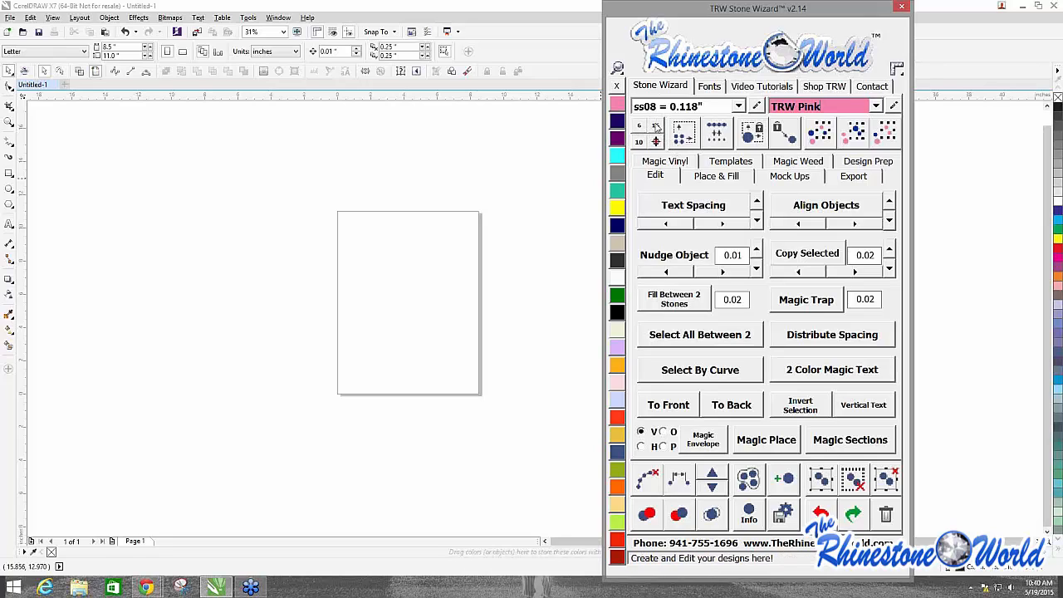
Step: Set the Stone Wizard's stone size to ss10 and return to the drawing page
left_click(738, 107)
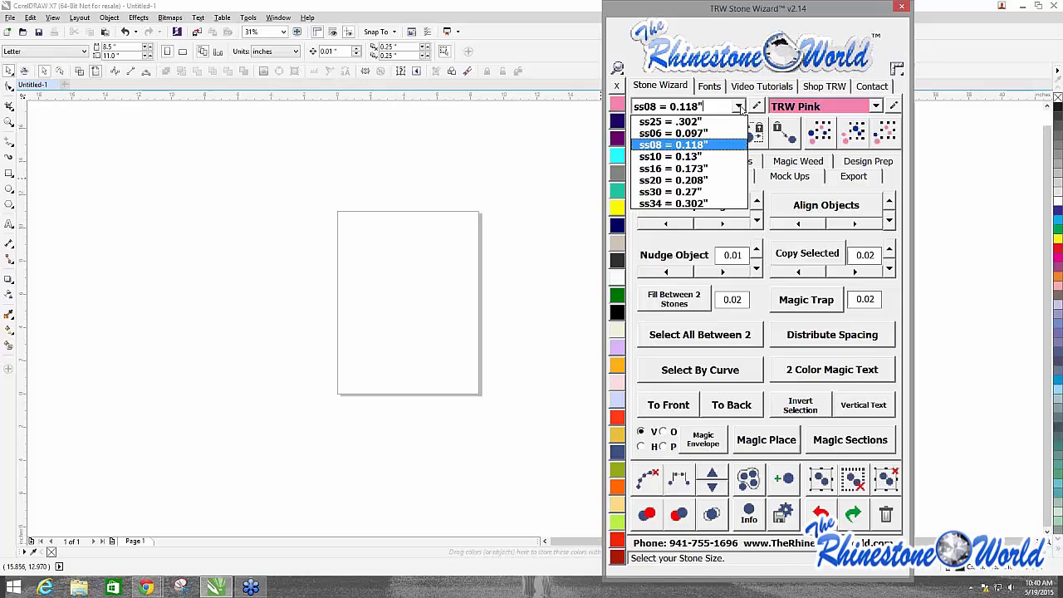
left_click(669, 156)
left_click(488, 162)
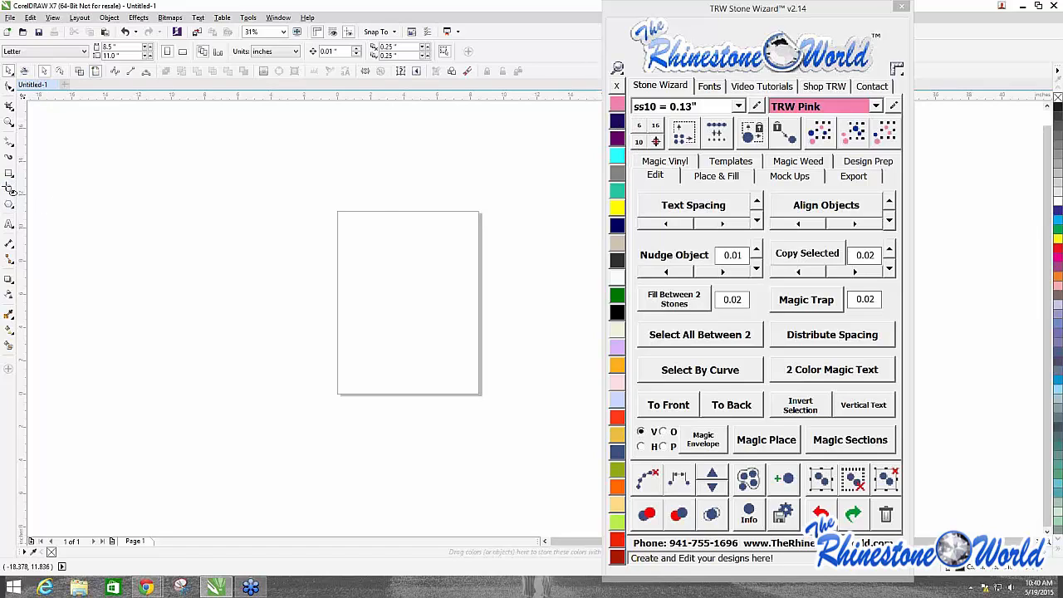
Step: Draw a circle about 6 inches wide and move it fully onto the upper part of the page
left_click(8, 190)
left_click_drag(375, 202, 467, 301)
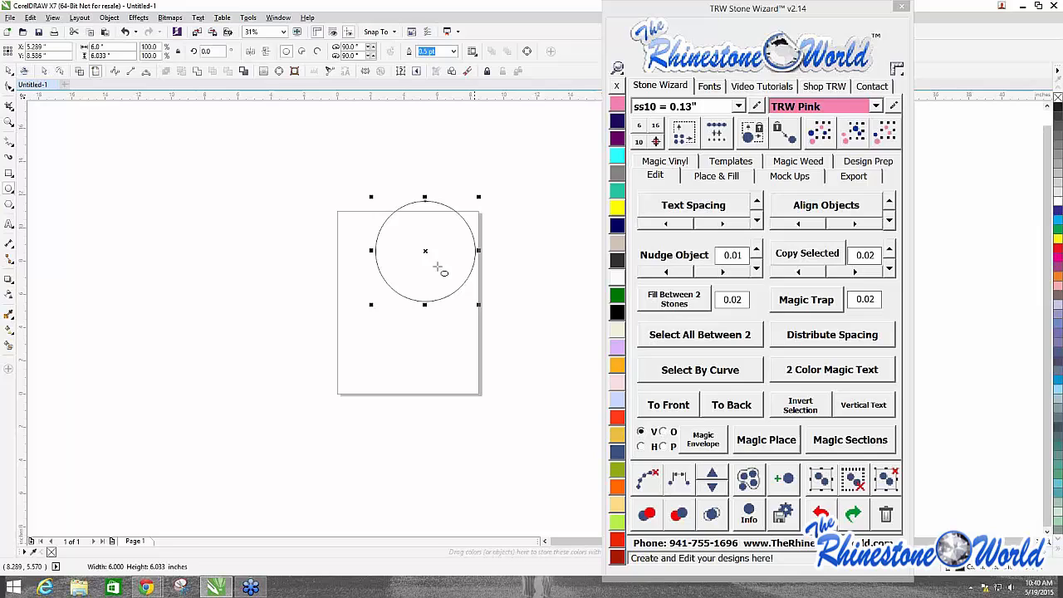
left_click(10, 89)
left_click(694, 178)
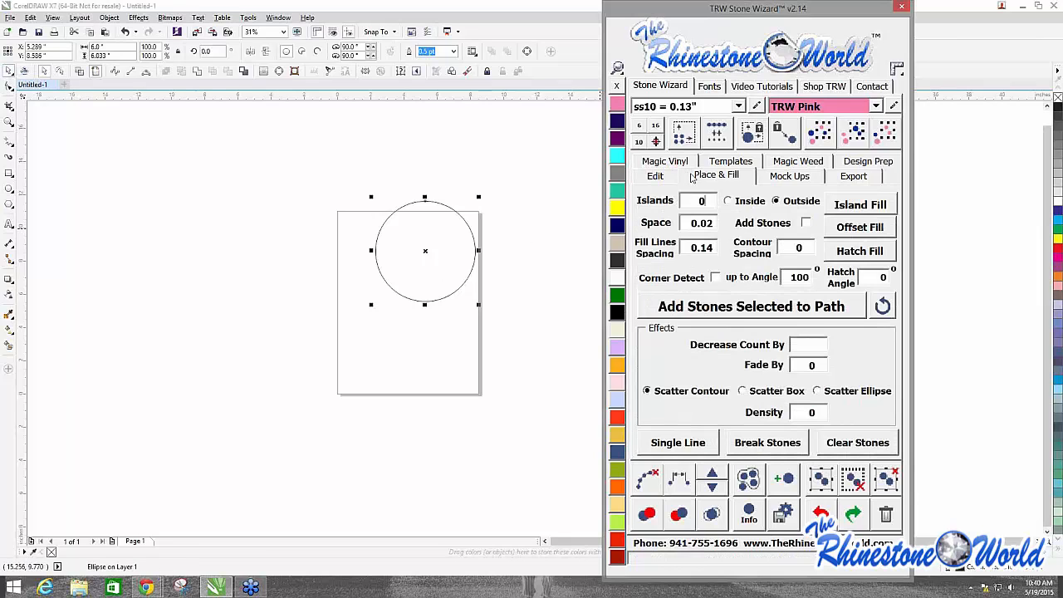
left_click_drag(424, 250, 399, 279)
Step: Fill the circle with TRW Pink ss10 stones using Island Fill set to Inside with Add Stones enabled
left_click(749, 201)
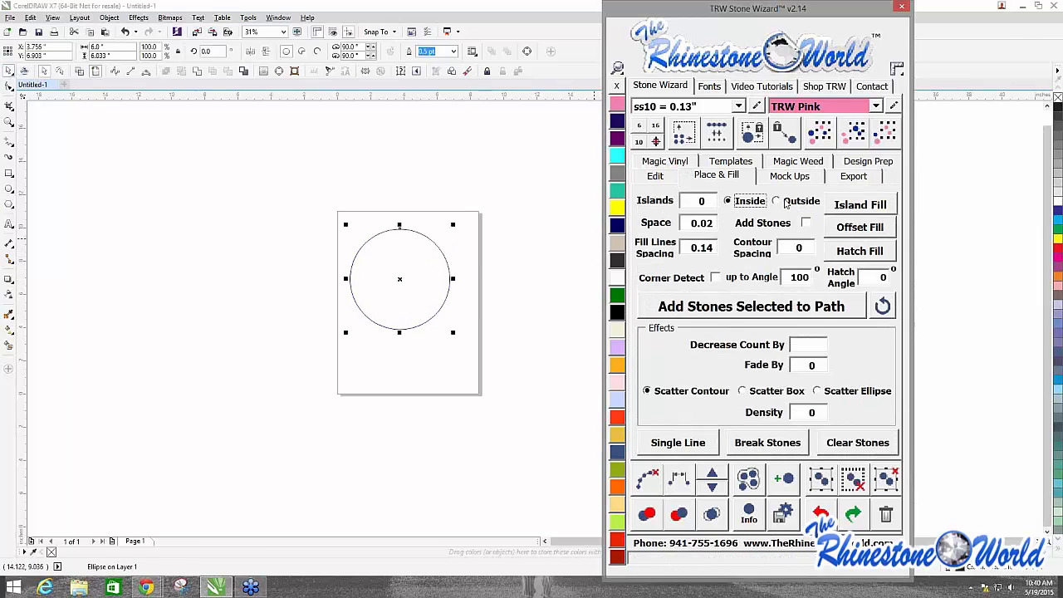
left_click(805, 222)
left_click(846, 204)
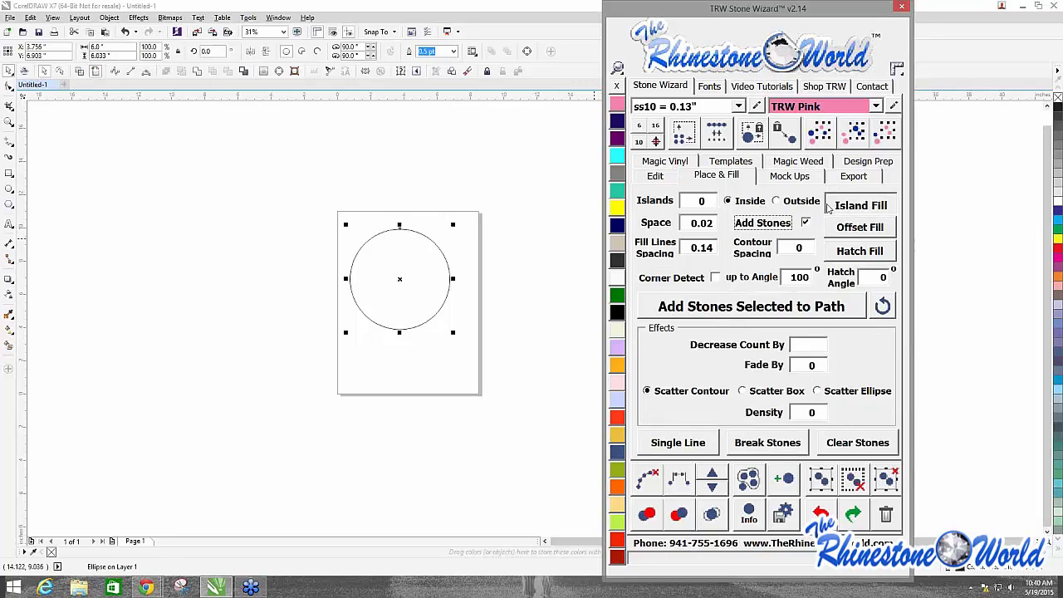
left_click(548, 245)
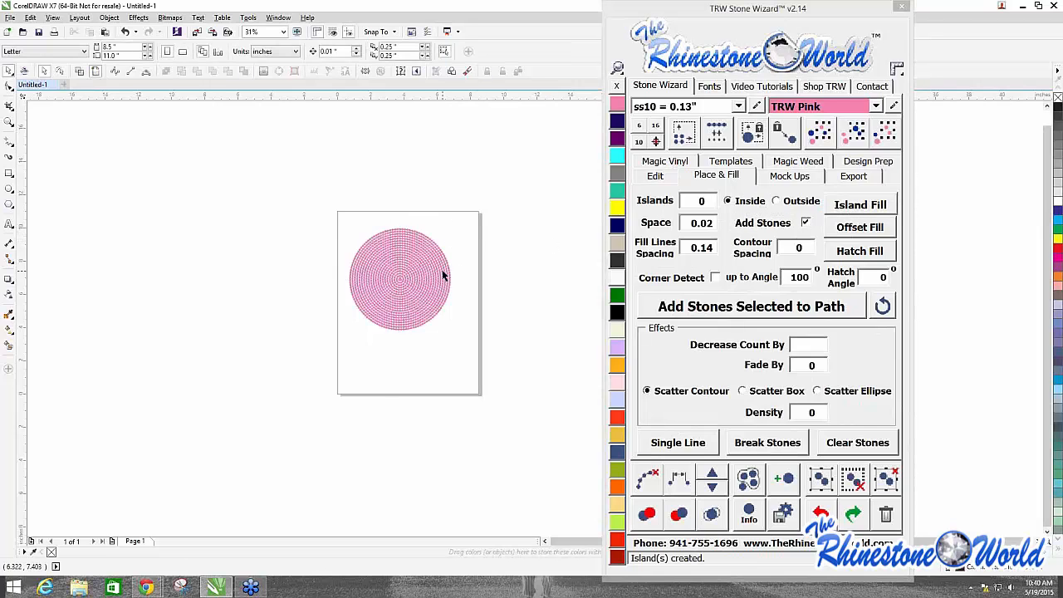
Step: Select the whole stone-filled circle and clear the paths from it
scroll(441, 273, "up", 2)
left_click_drag(214, 167, 491, 429)
left_click(648, 481)
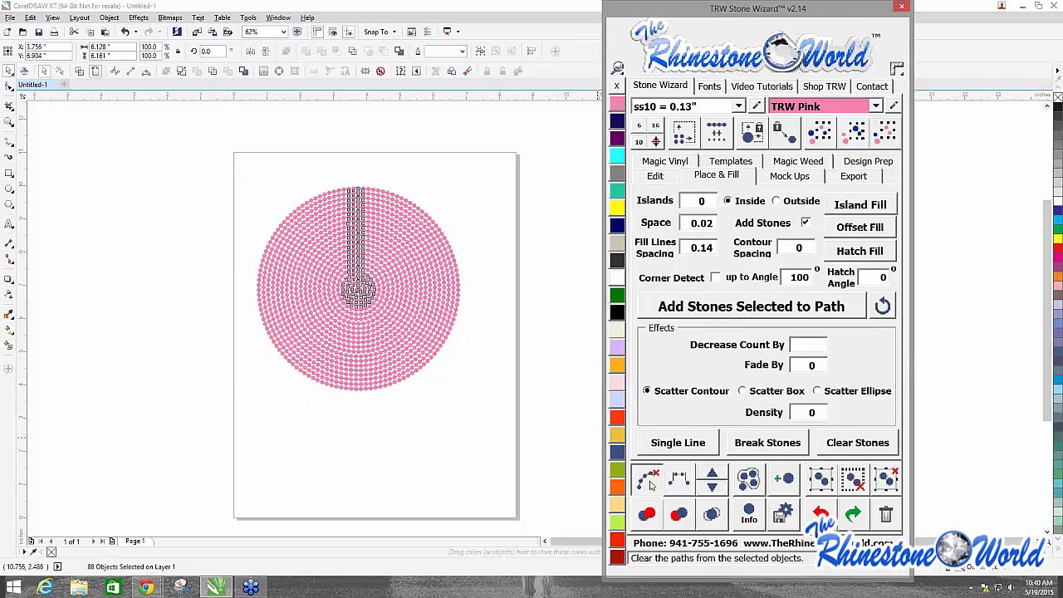
Step: Try moving a single stone out of its place near the circle's upper edge, and undo the move
left_click(356, 219)
left_click_drag(355, 216, 374, 204)
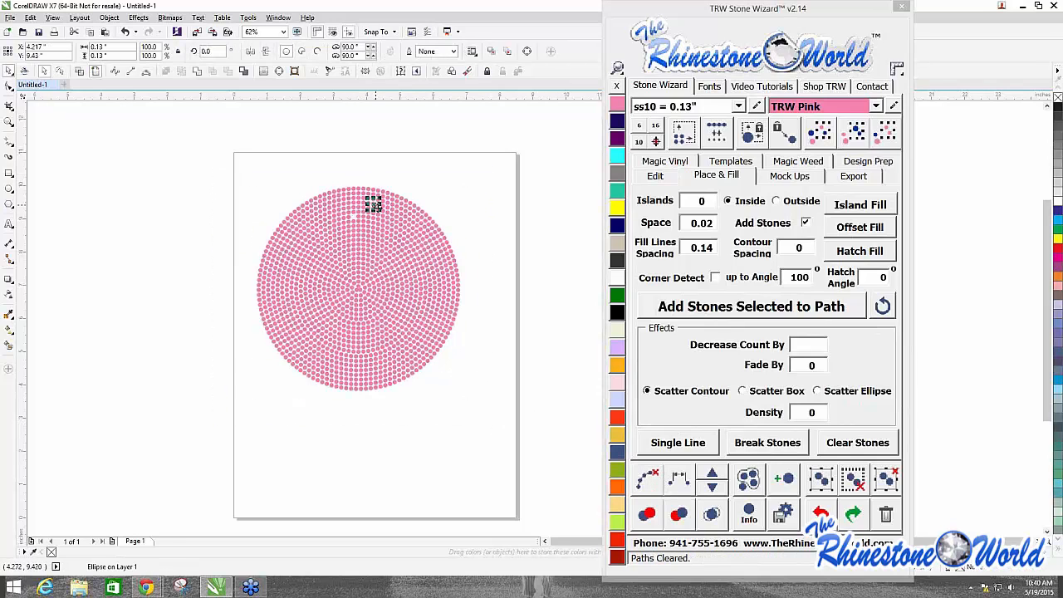
key("ctrl+z")
Step: Select all stones of the circle, resize the design to 0.302-inch stones and check the size of a single stone
left_click(519, 196)
left_click_drag(170, 152, 478, 436)
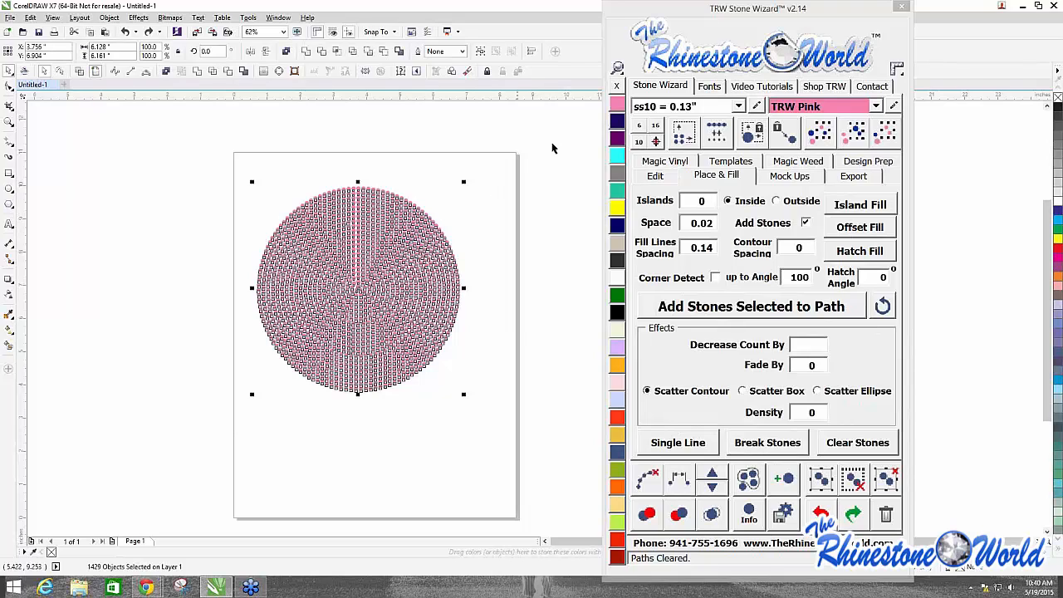
left_click(640, 129)
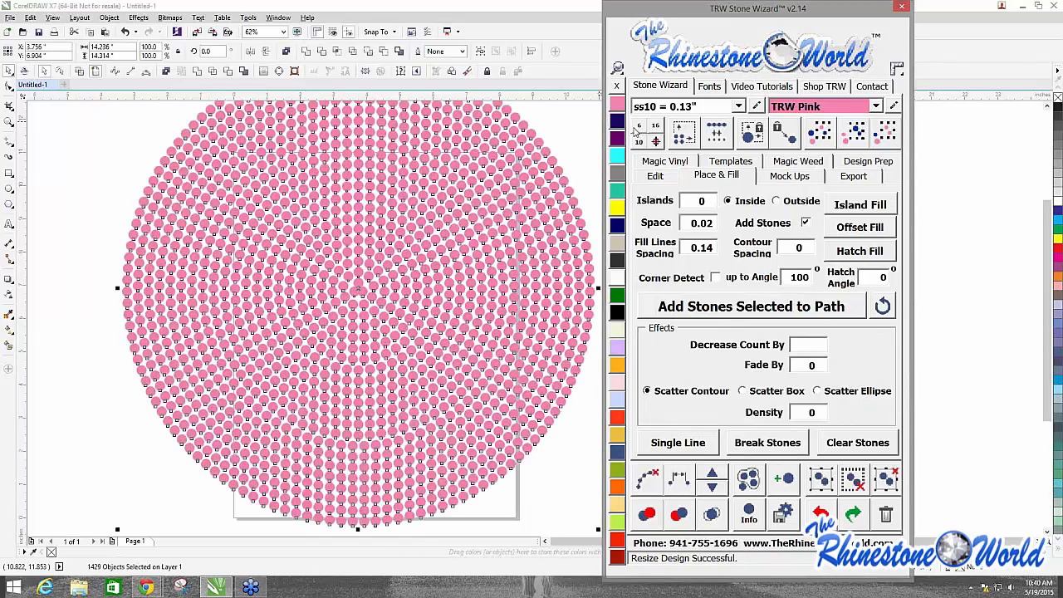
left_click(164, 231)
scroll(163, 224, "down", 3)
left_click(201, 212)
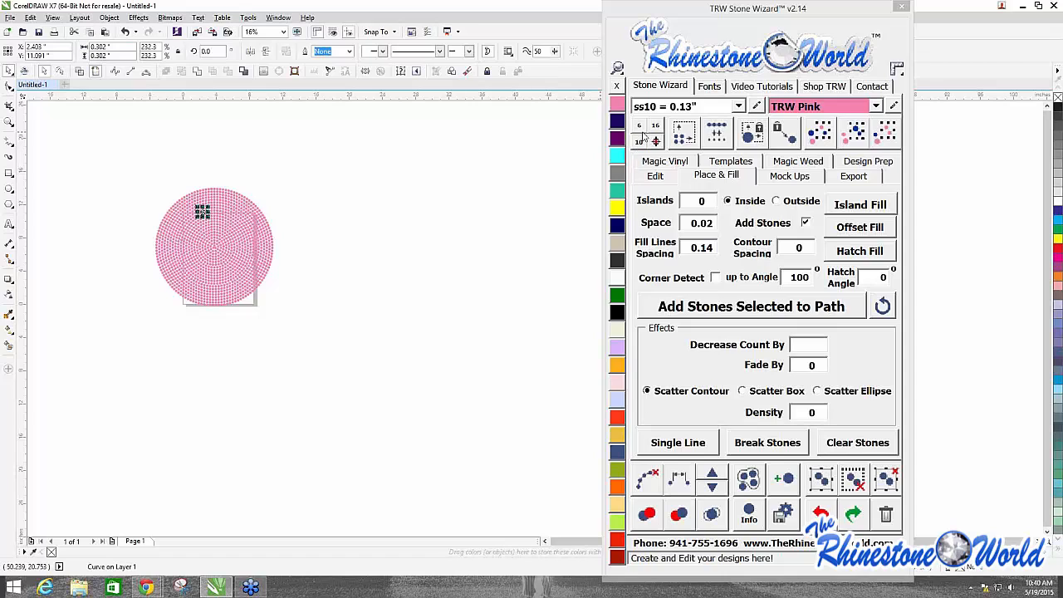
Step: Select the whole stone circle and set the quick resize preset captioned 6 to the stone size ss06 = 0.097"
left_click(136, 125)
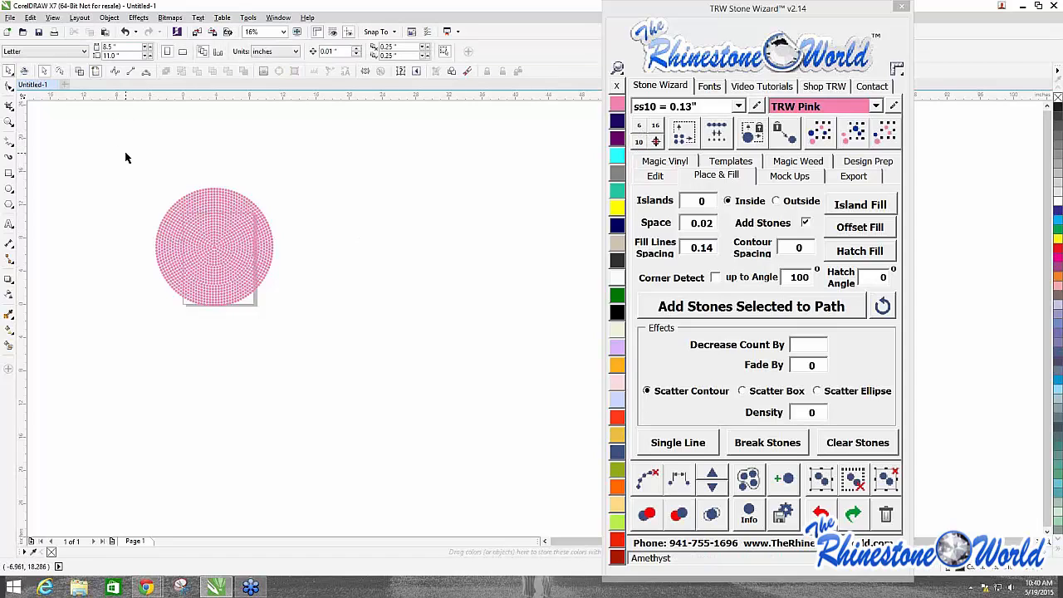
scroll(126, 158, "up", 1)
left_click_drag(135, 168, 488, 501)
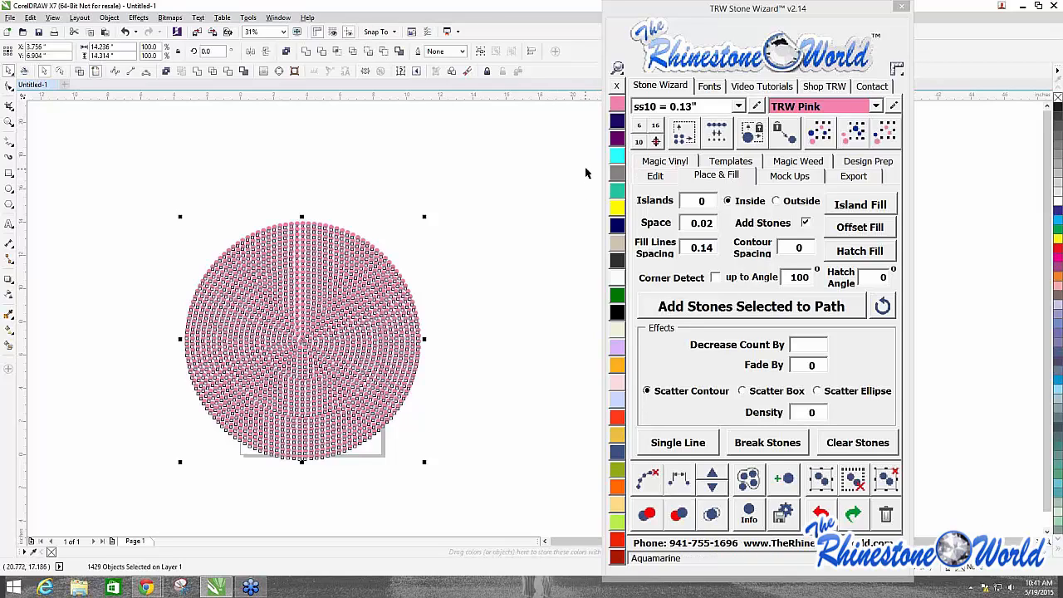
left_click(639, 131)
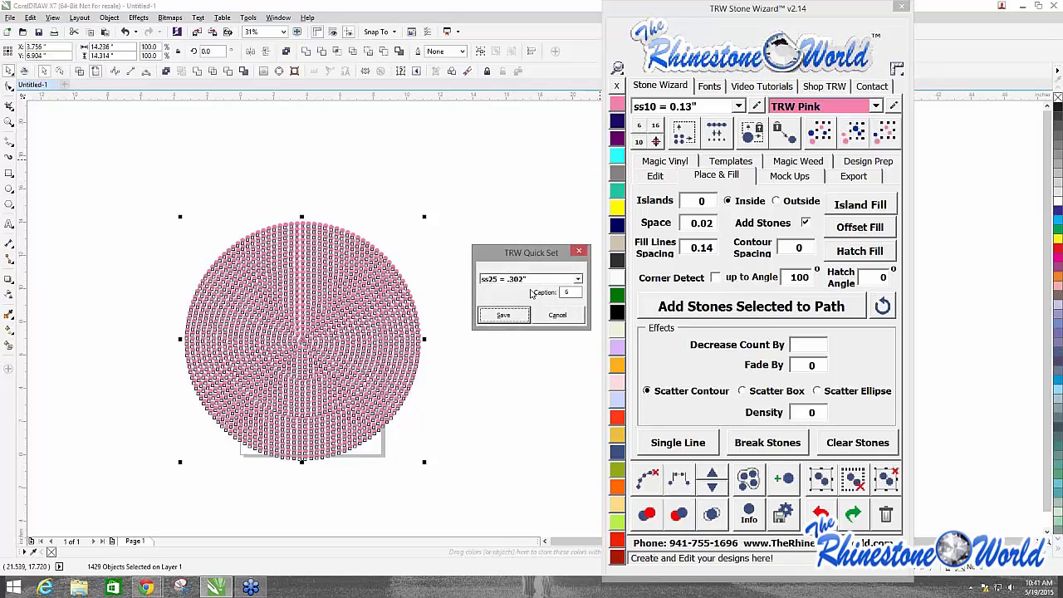
left_click_drag(546, 252, 497, 208)
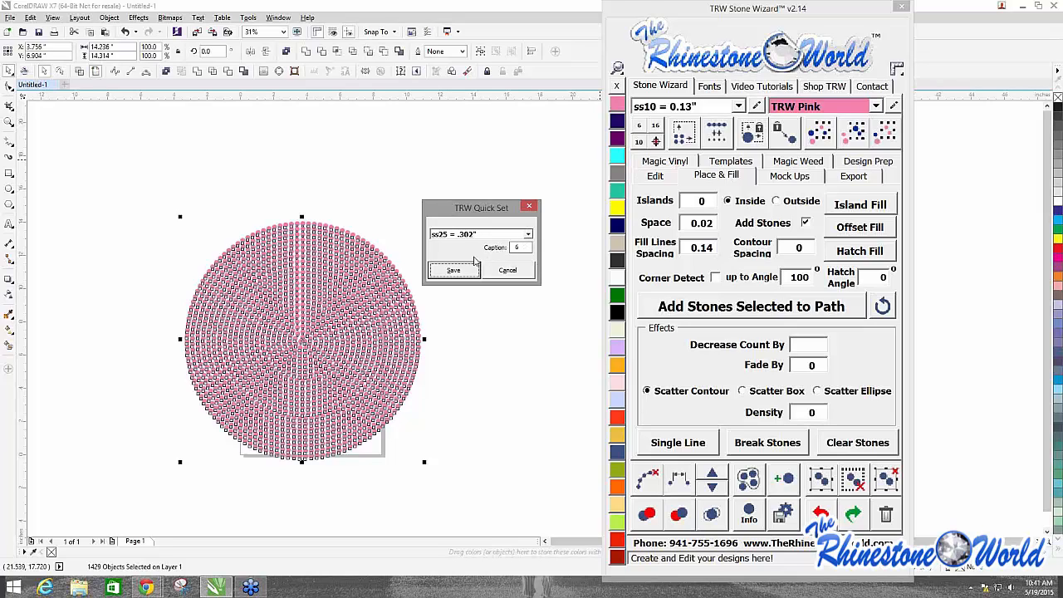
left_click(526, 237)
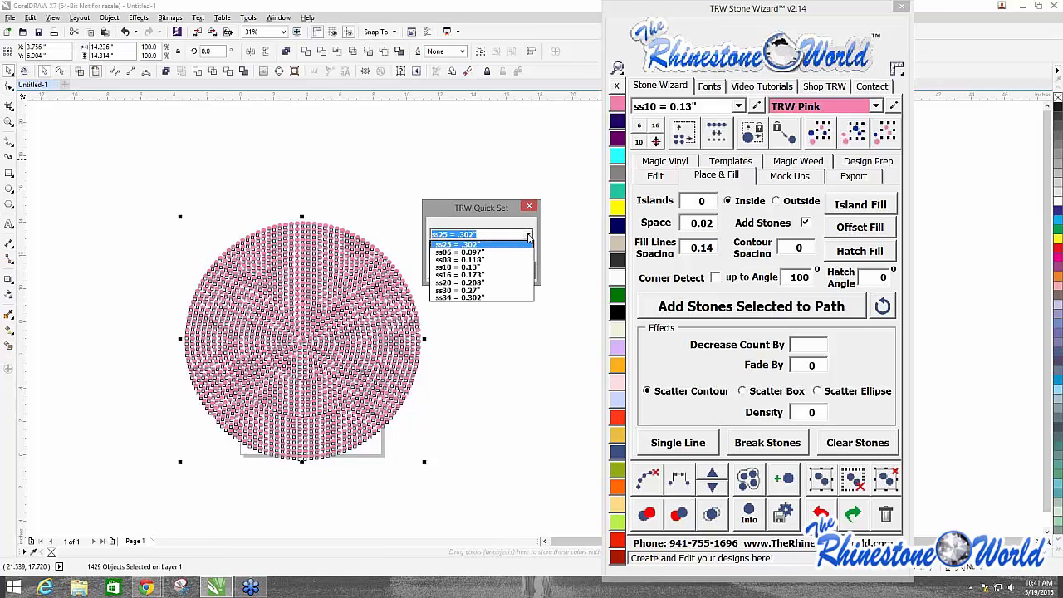
left_click(479, 253)
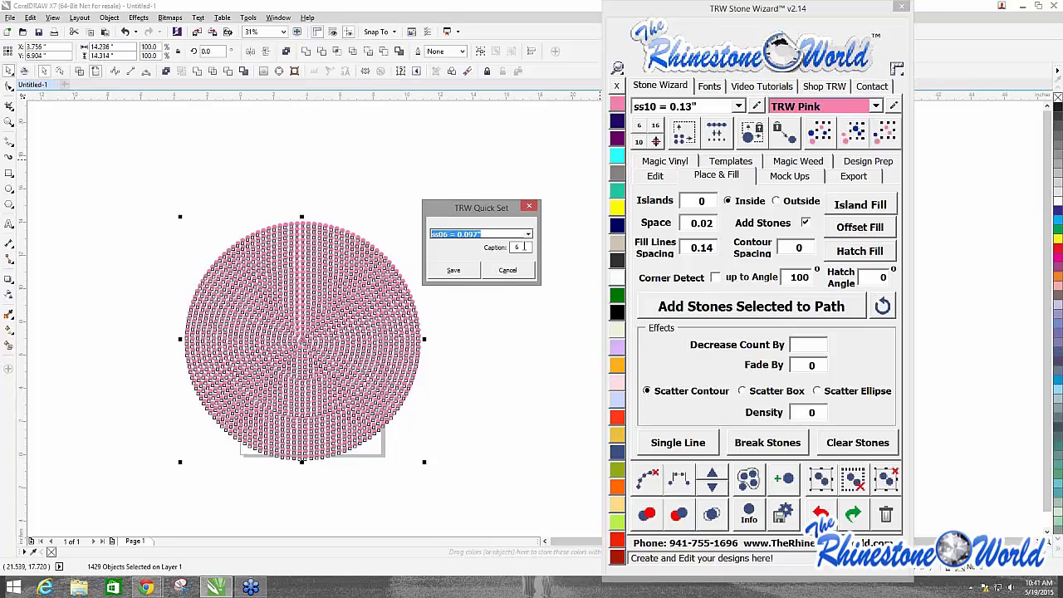
left_click(453, 271)
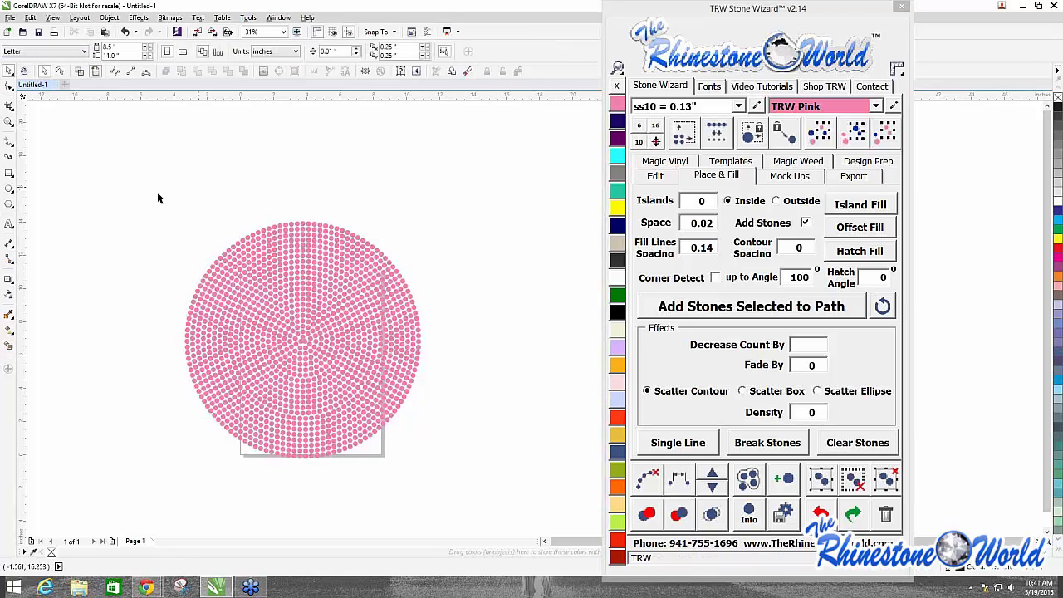
Step: Select all stones of the circle, resize the design with the ss06 preset and check the size of a single stone
left_click_drag(78, 199, 508, 508)
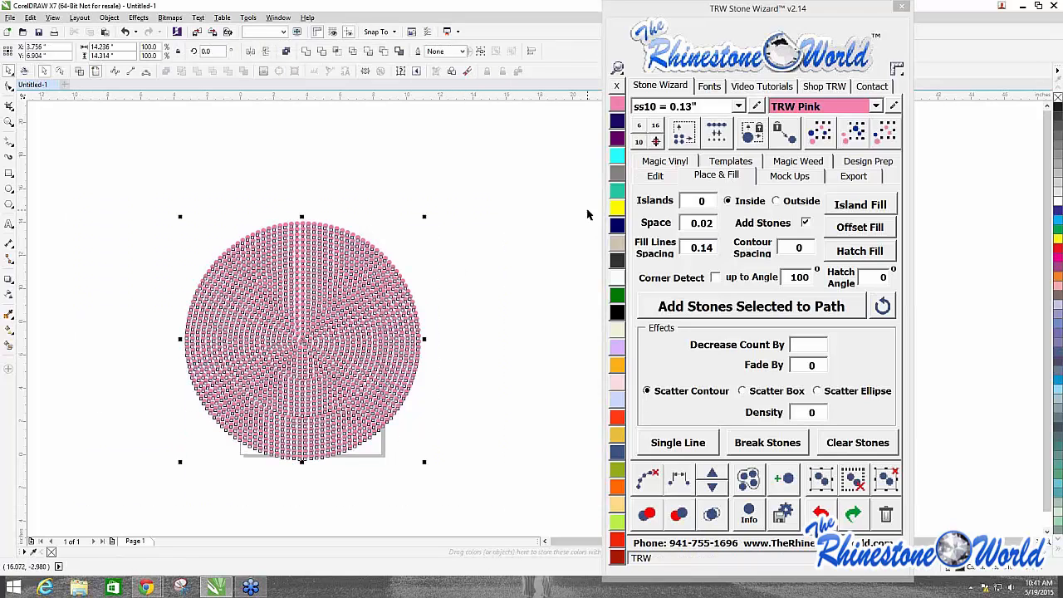
left_click(635, 131)
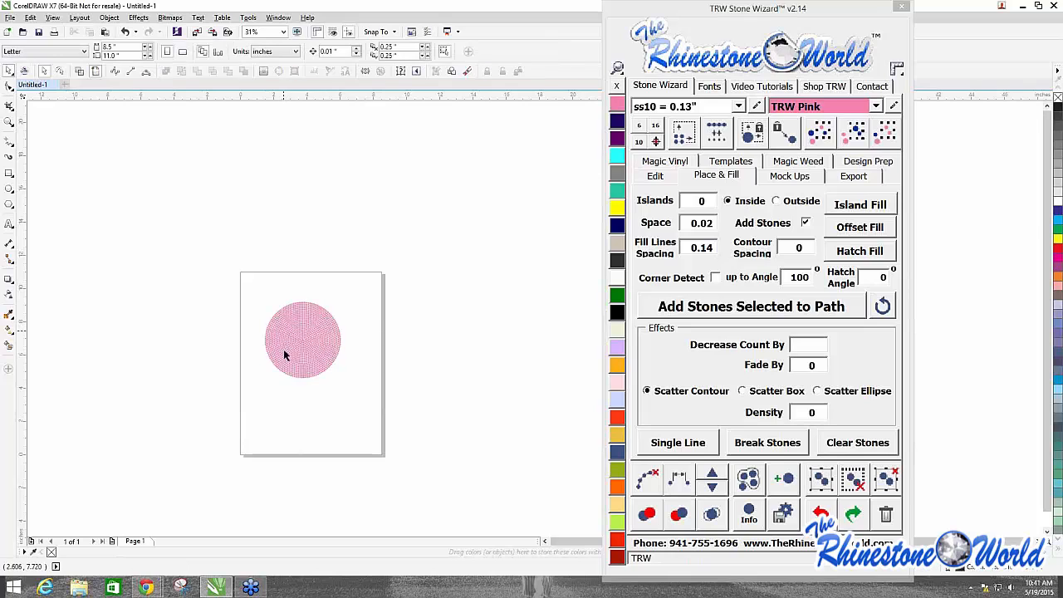
scroll(284, 355, "up", 4)
left_click(305, 264)
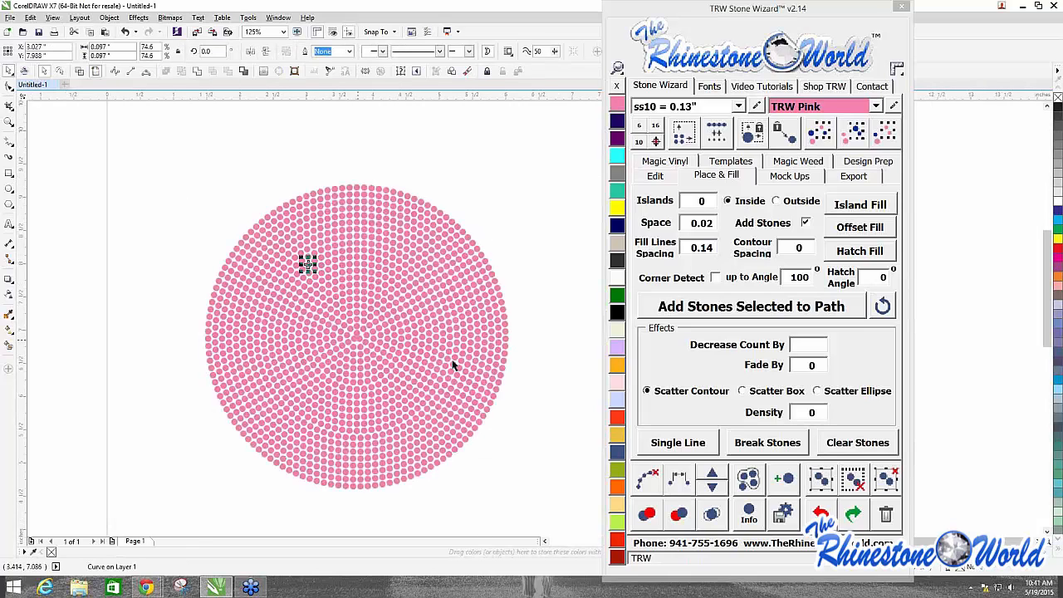
scroll(415, 226, "down", 2)
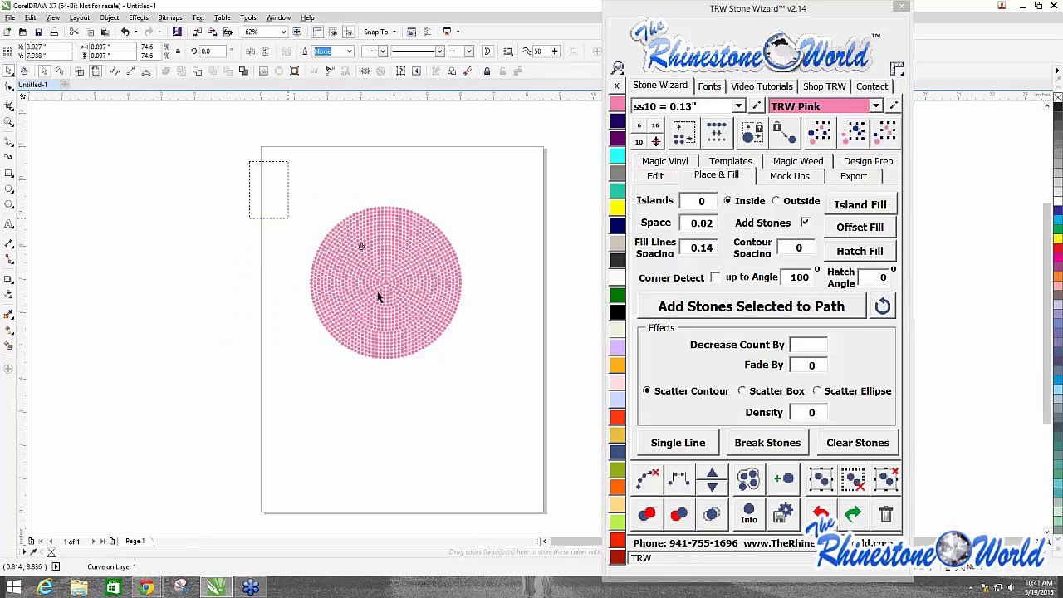
Step: Select the entire resized stone circle and delete it from the page
left_click_drag(378, 296, 561, 427)
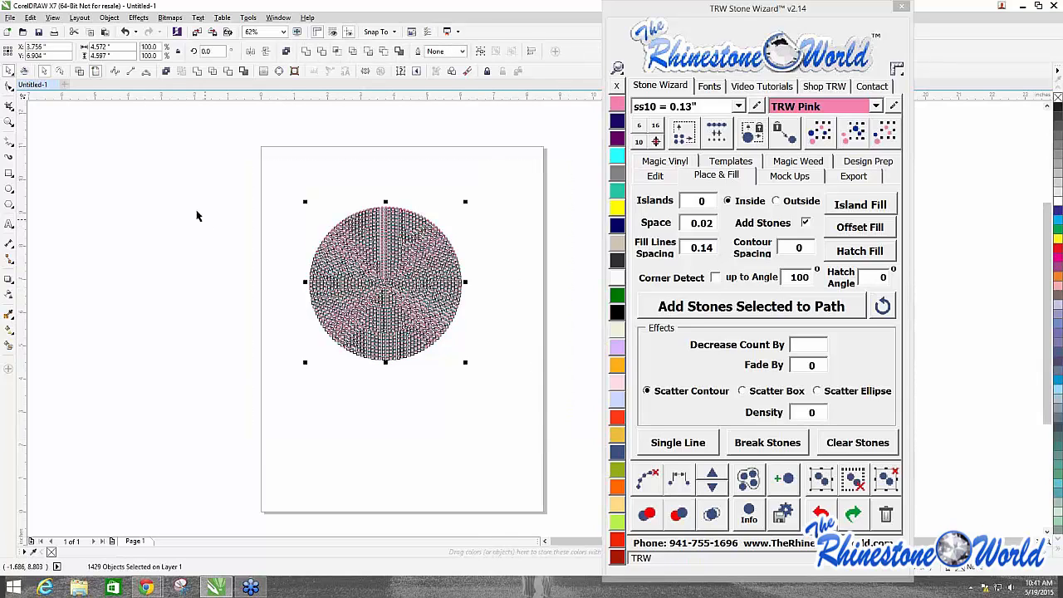
left_click(543, 141)
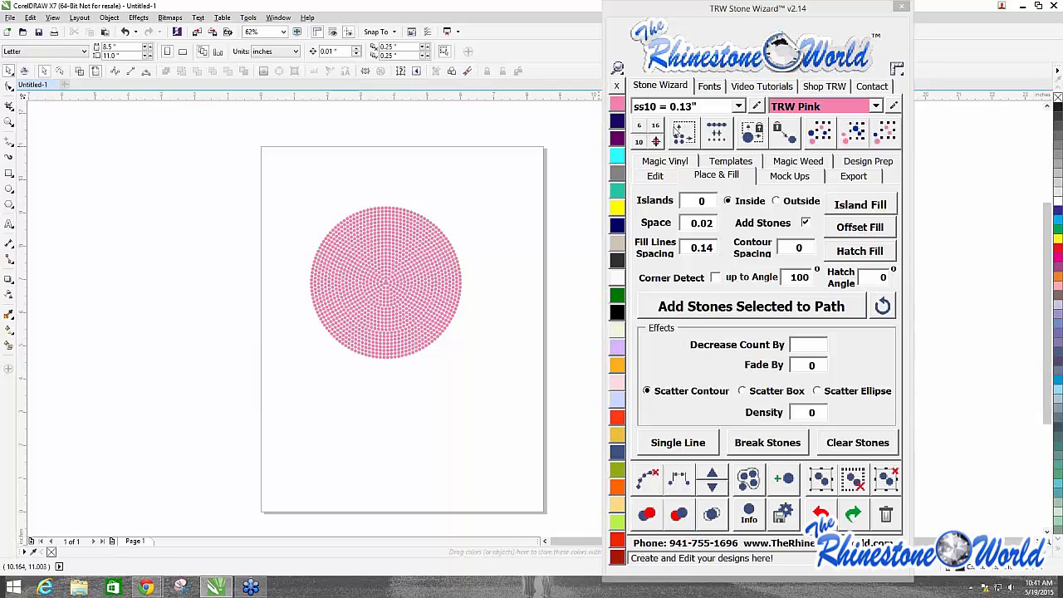
left_click_drag(279, 184, 509, 376)
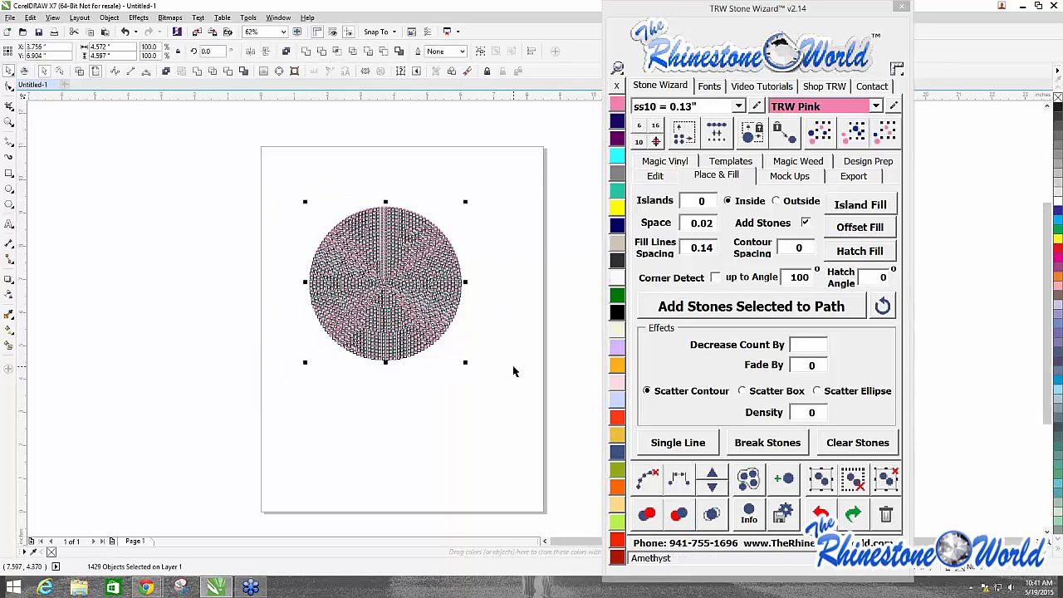
key("Delete")
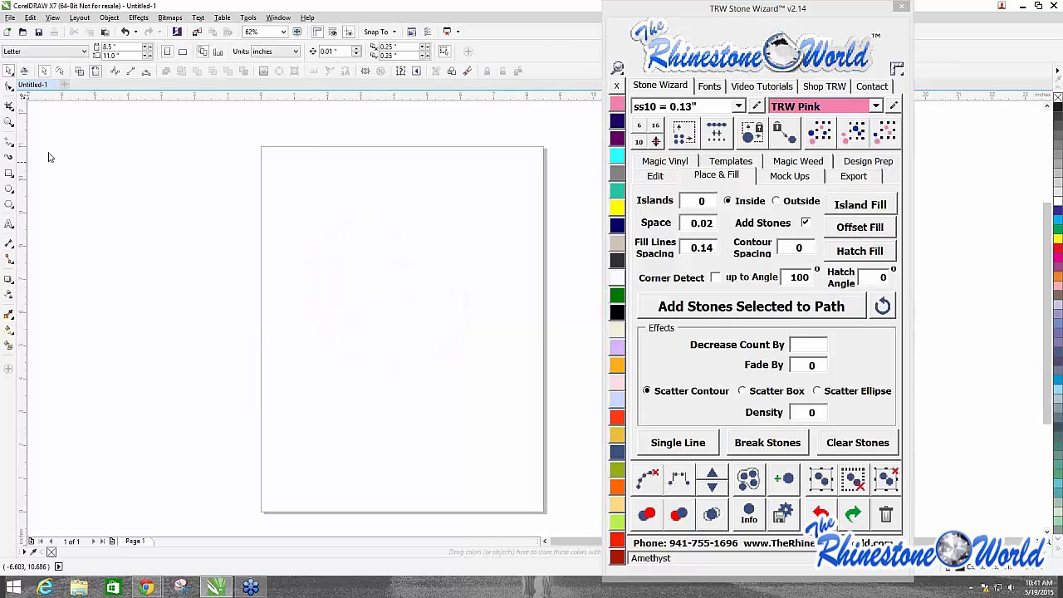
Step: Draw a new circle about 5.4 inches in diameter across the page's left edge
left_click(9, 188)
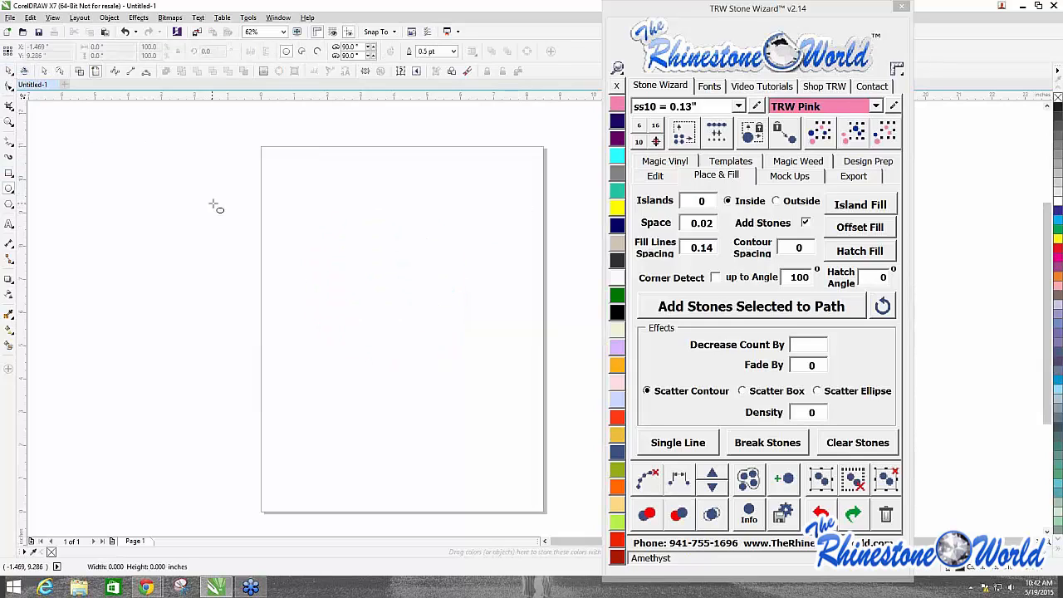
left_click_drag(209, 200, 394, 386)
left_click(9, 87)
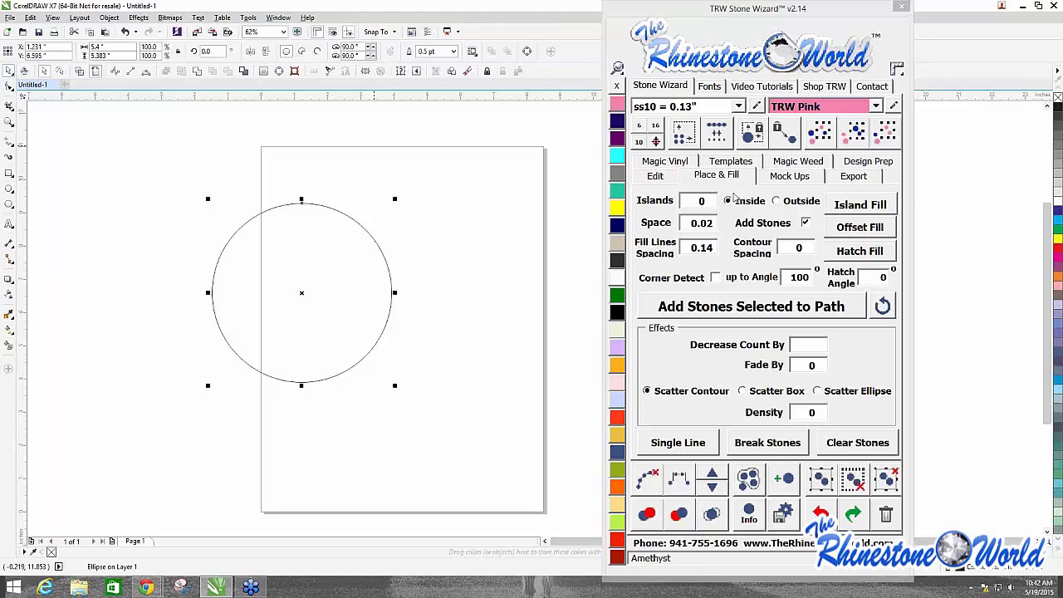
Step: Fill the new circle with TRW Pink ss10 stones using Island Fill set to Inside, and clear the paths from it
left_click(859, 205)
left_click_drag(155, 177, 463, 452)
left_click(646, 478)
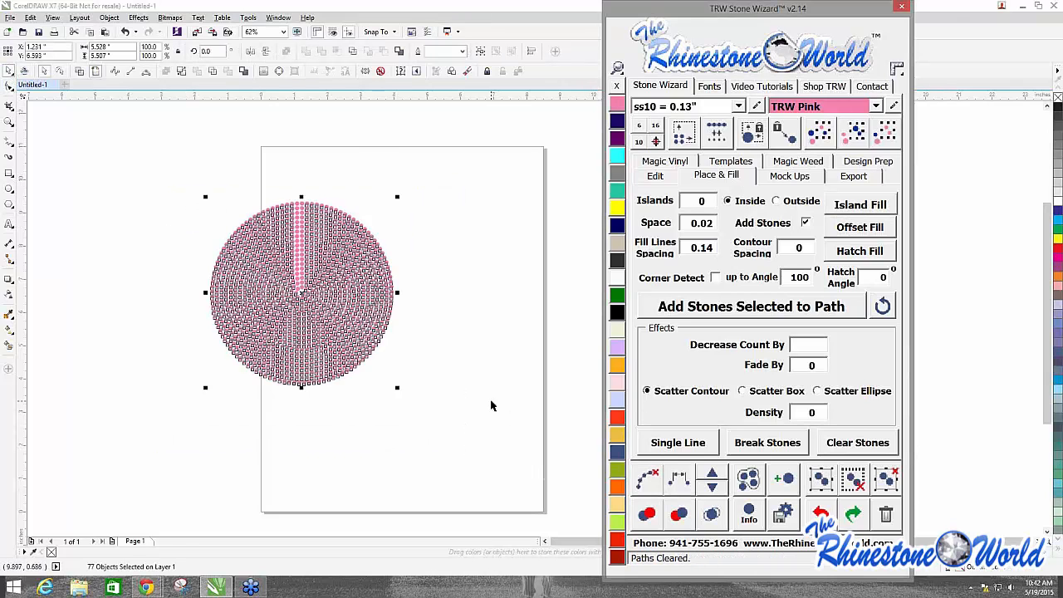
Step: Select all stones of the new circle and replace them in place with ss06 stones using the preset captioned 6
left_click_drag(156, 167, 499, 429)
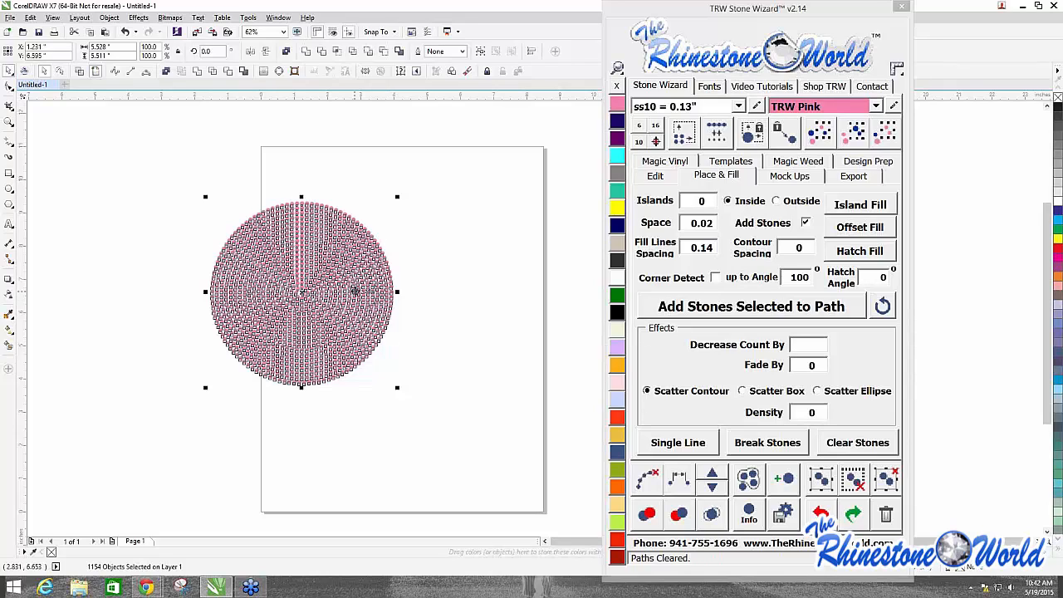
left_click(641, 126)
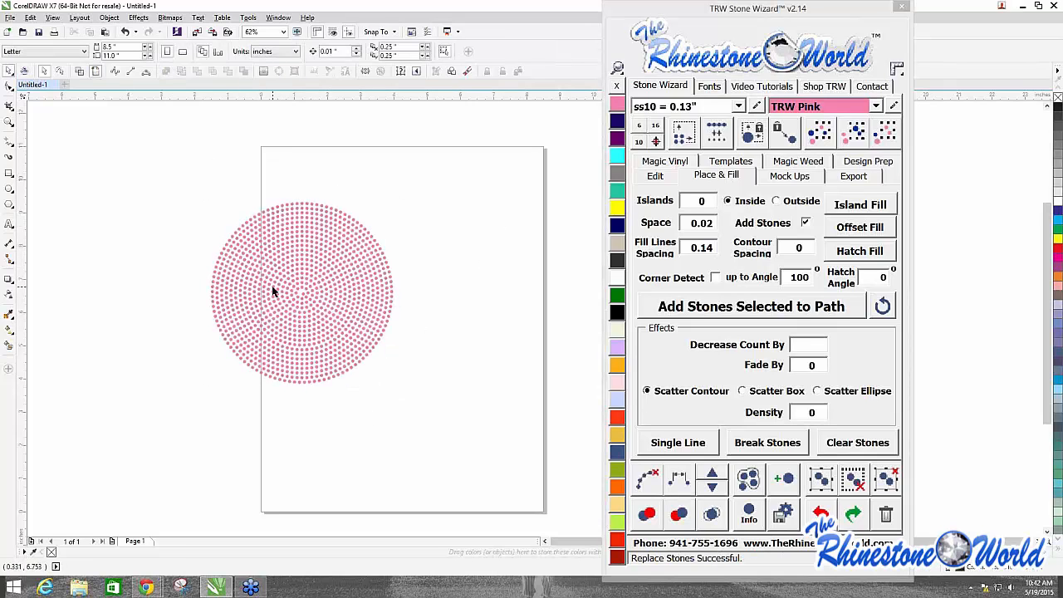
scroll(316, 278, "up", 2)
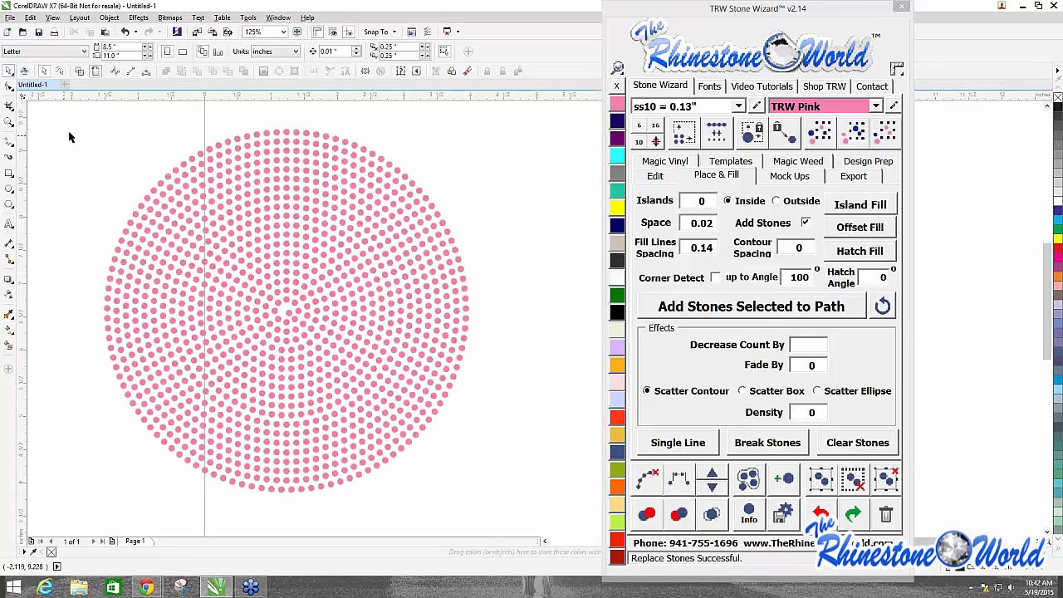
Step: Change the caption of the quick resize preset for ss10 = 0.13" to 10 and save it
left_click(656, 126)
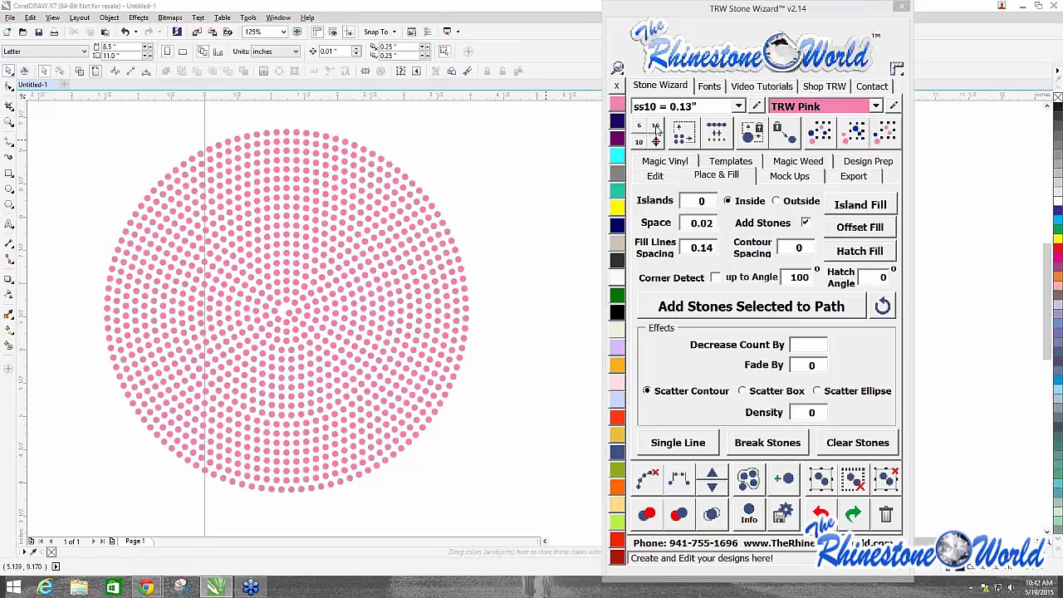
left_click_drag(525, 253, 452, 219)
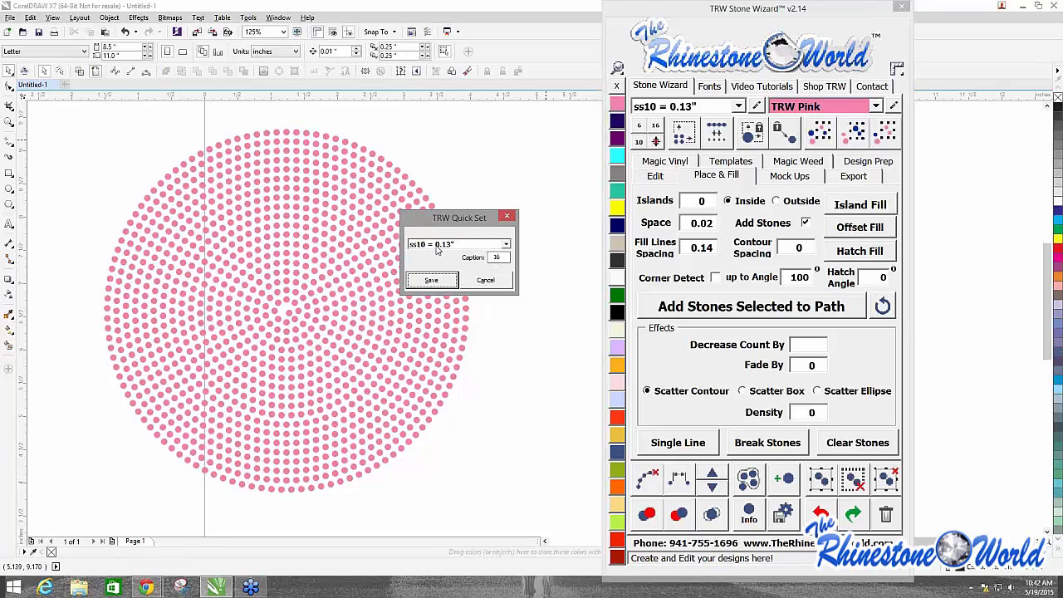
left_click(503, 258)
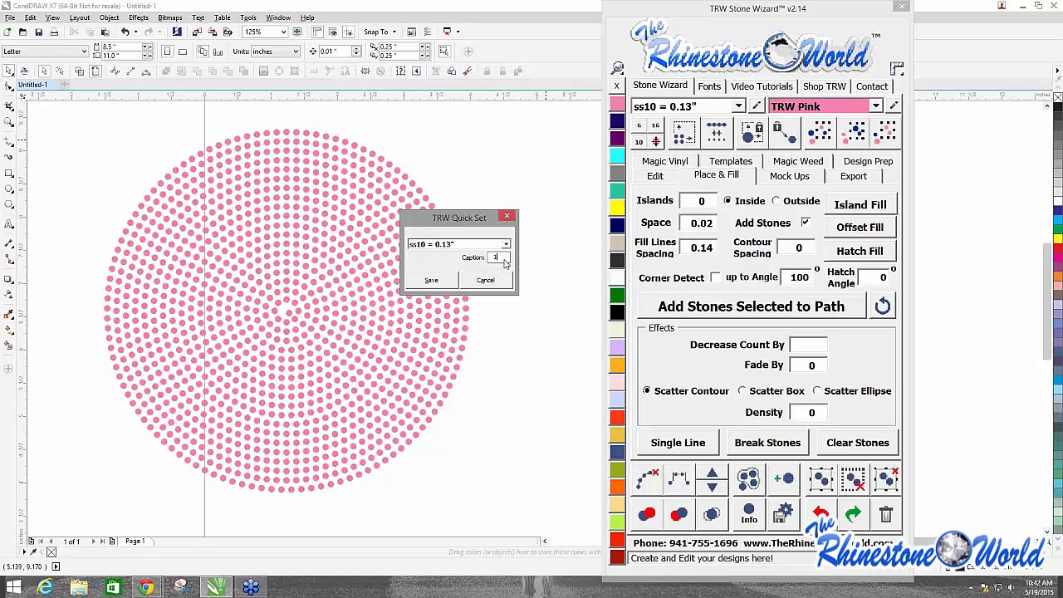
type("0")
left_click(448, 280)
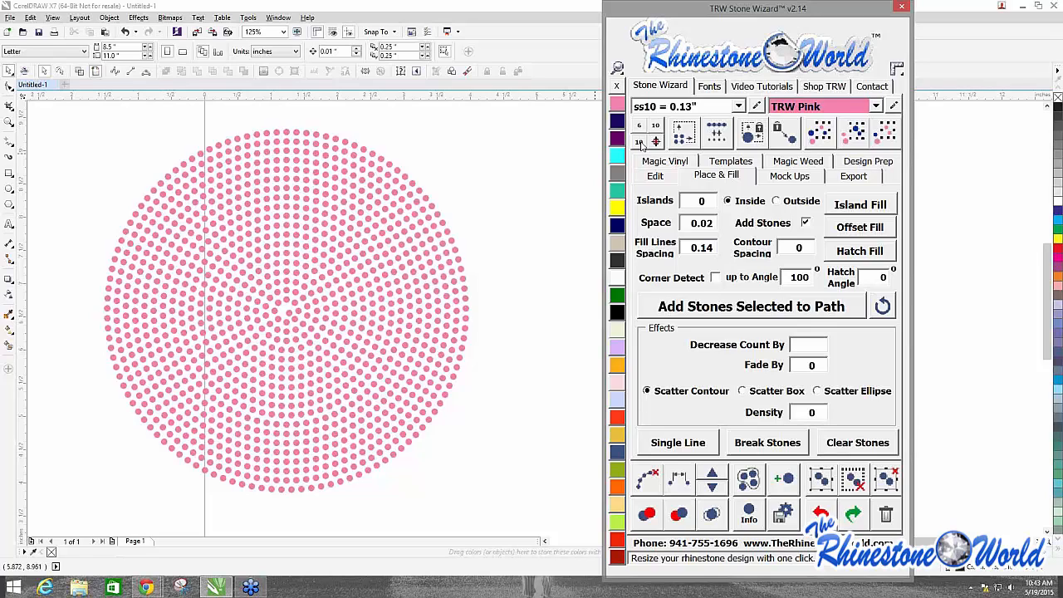
Step: Set the remaining quick resize preset to the stone size ss16 = 0.173" with the caption 16 and save it
left_click(640, 142)
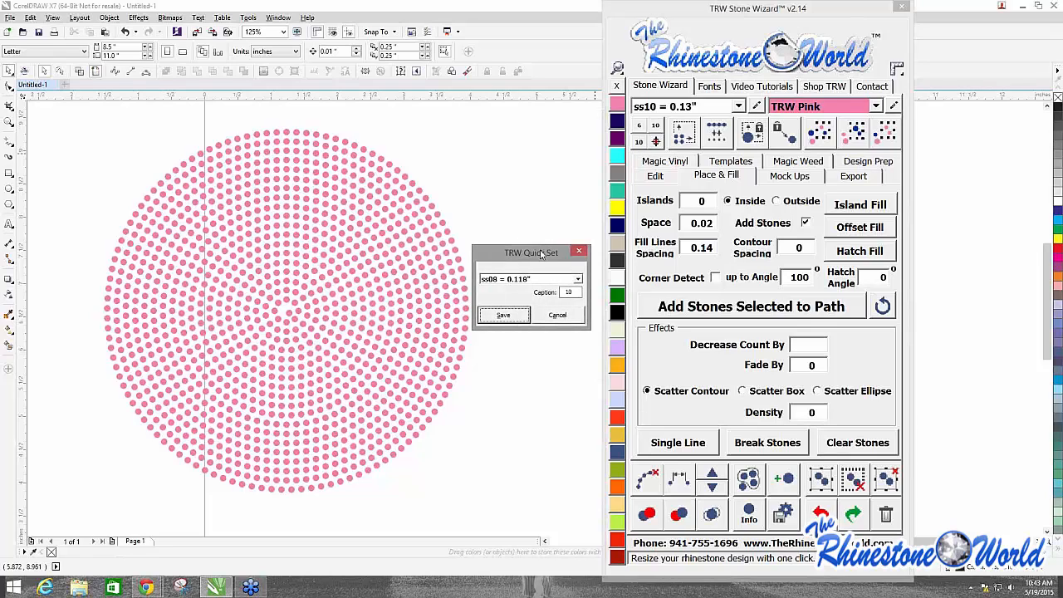
left_click_drag(541, 254, 441, 224)
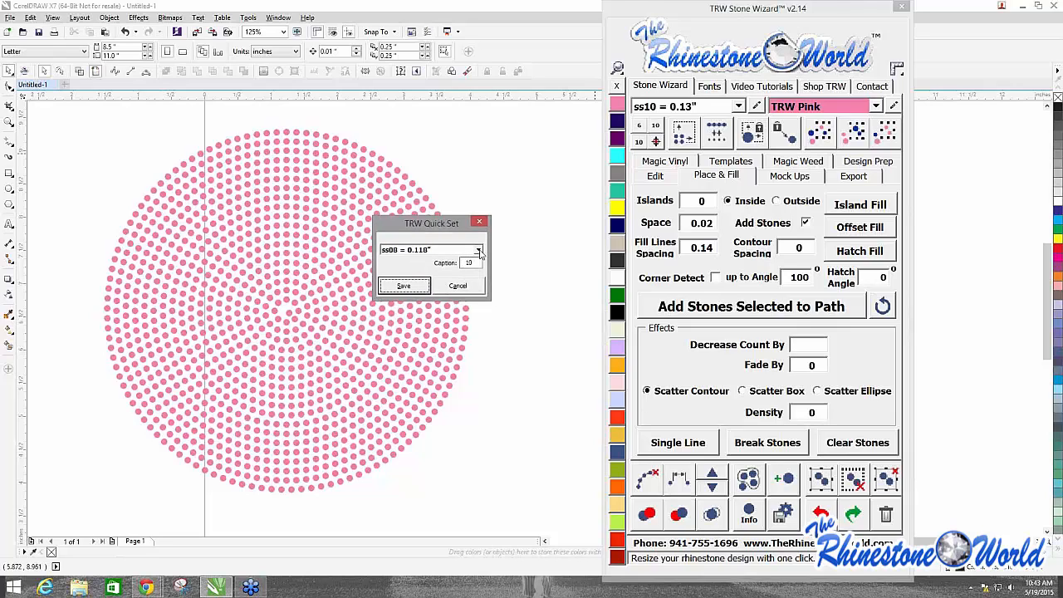
left_click(475, 261)
left_click(478, 250)
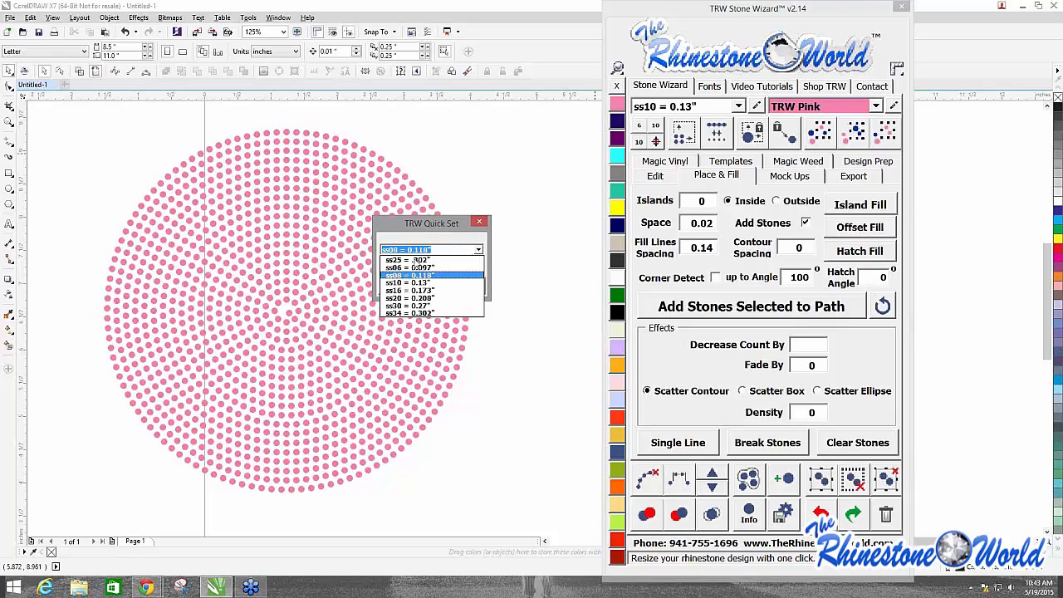
left_click(386, 296)
key("Tab")
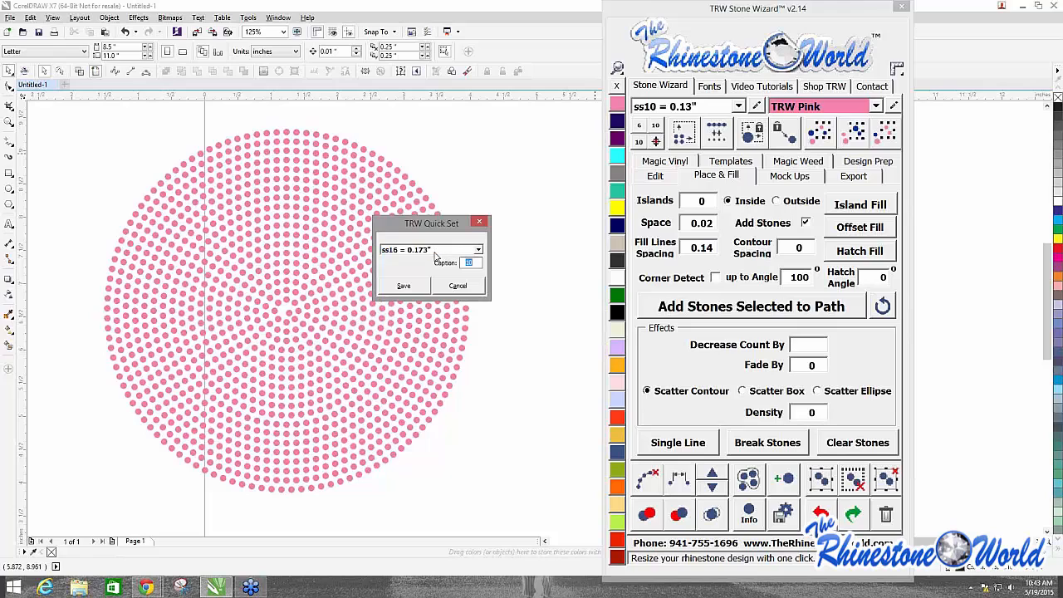
type("16")
left_click(421, 286)
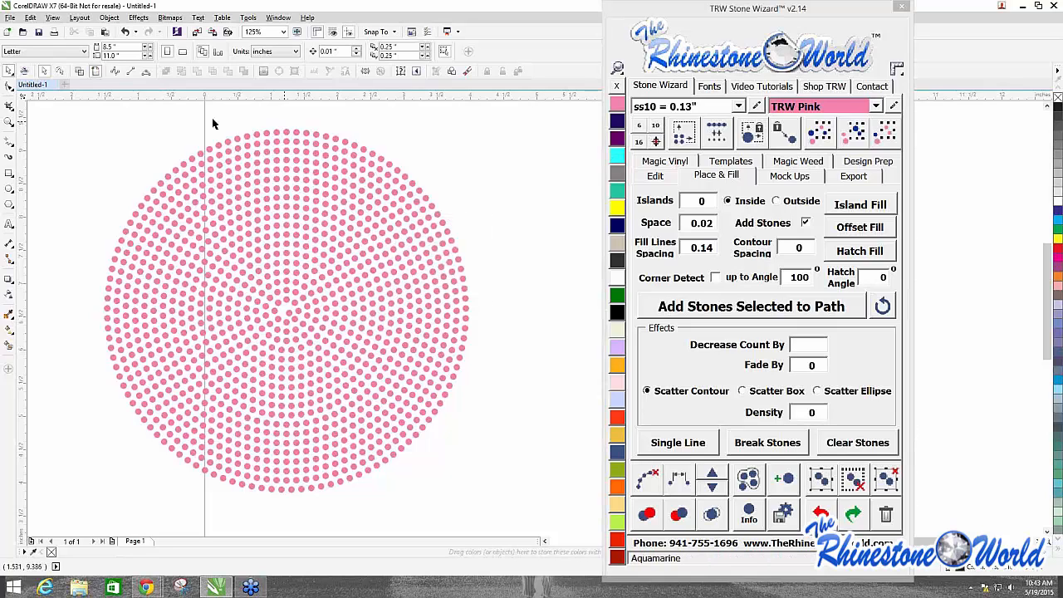
Step: Select all stones of the circle and resize the whole design to ss10 stones with the preset captioned 10
left_click_drag(57, 131, 114, 172)
left_click_drag(42, 106, 523, 499)
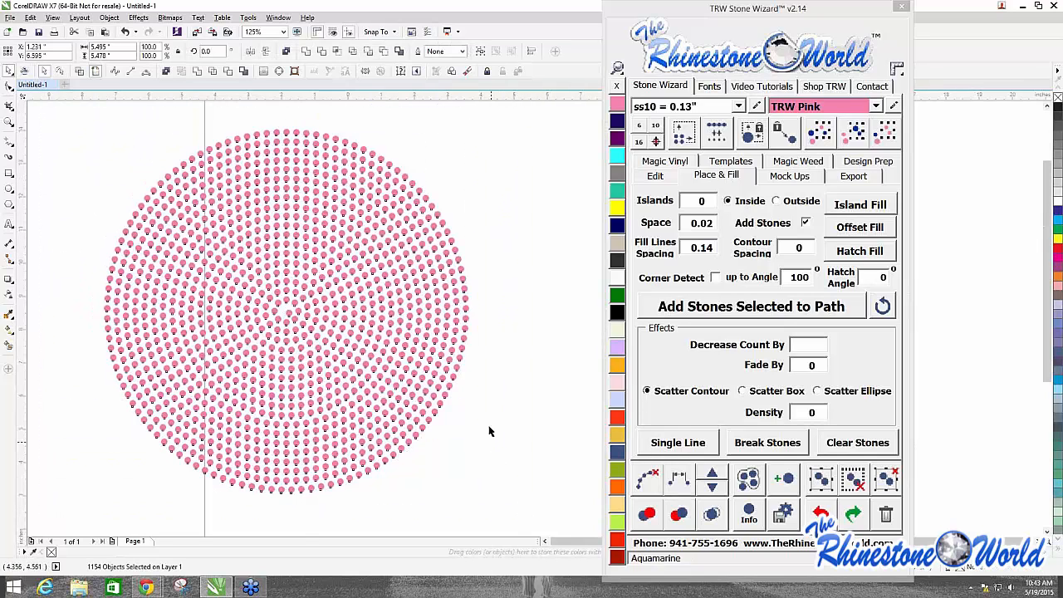
scroll(486, 426, "down", 2)
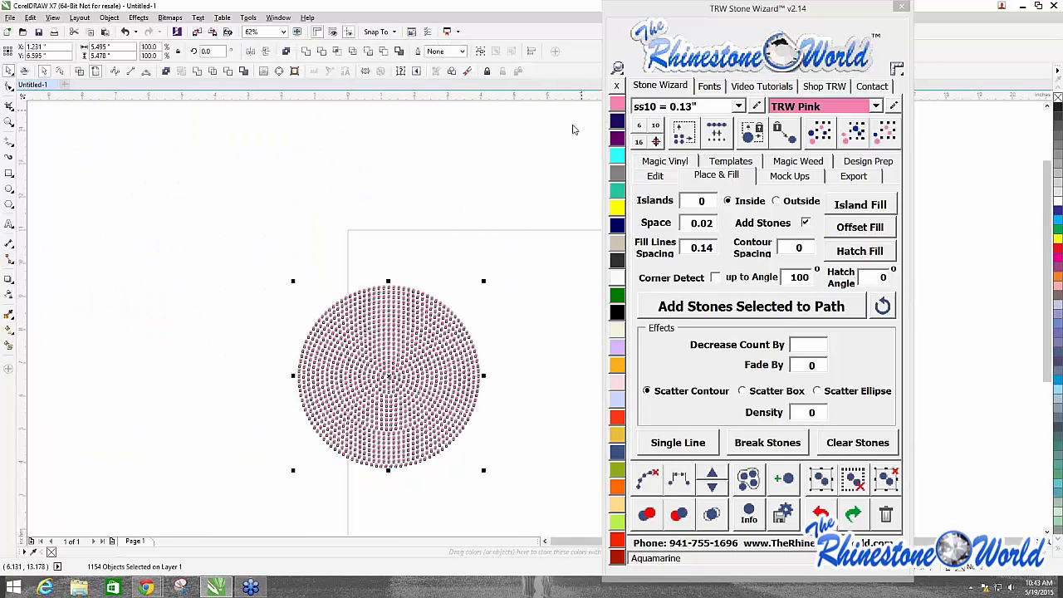
left_click(656, 126)
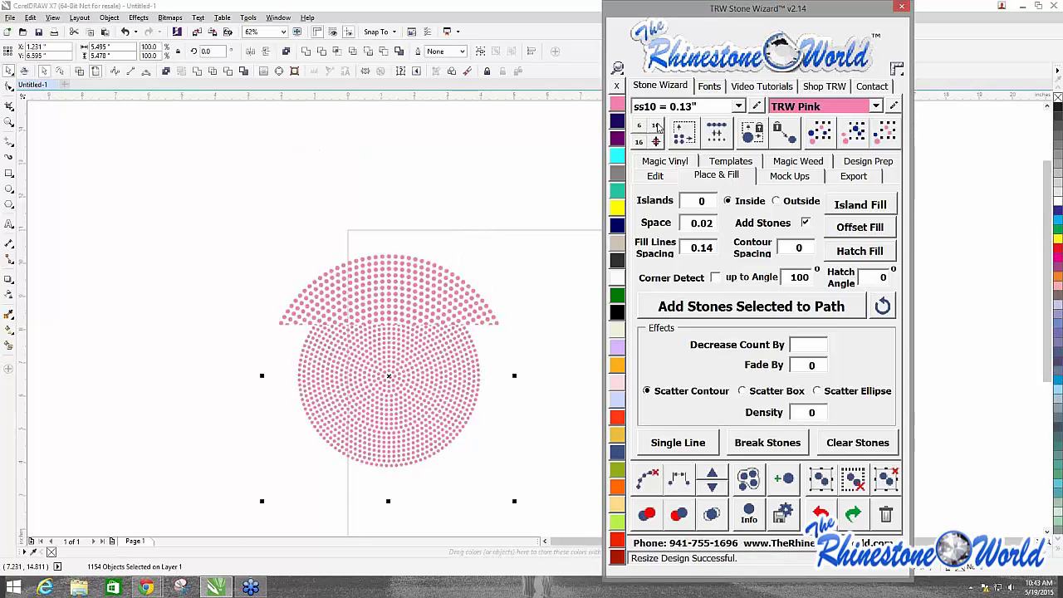
left_click(347, 314)
left_click_drag(237, 239, 533, 528)
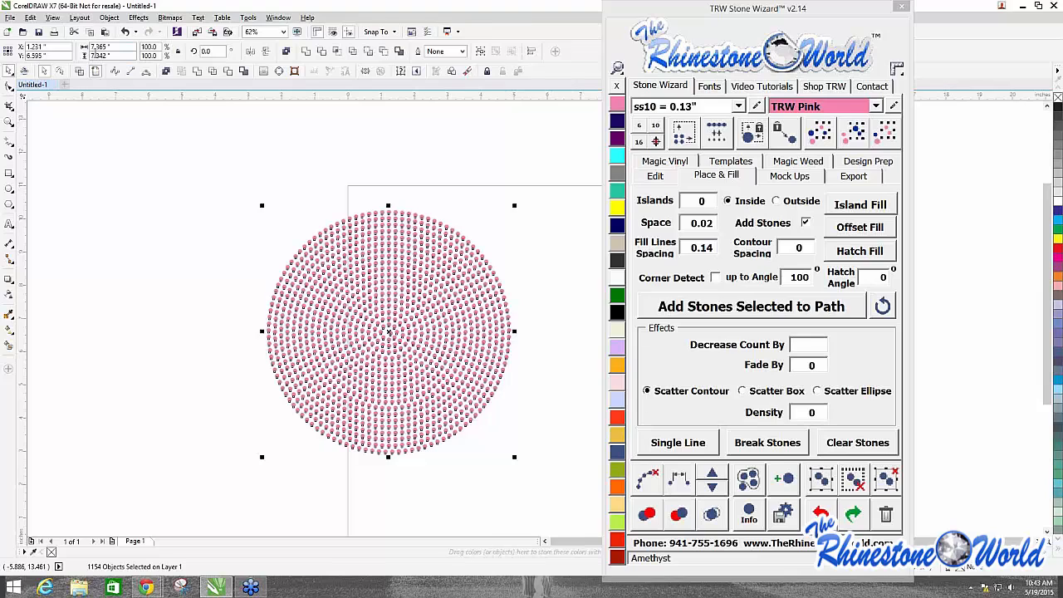
left_click(180, 164)
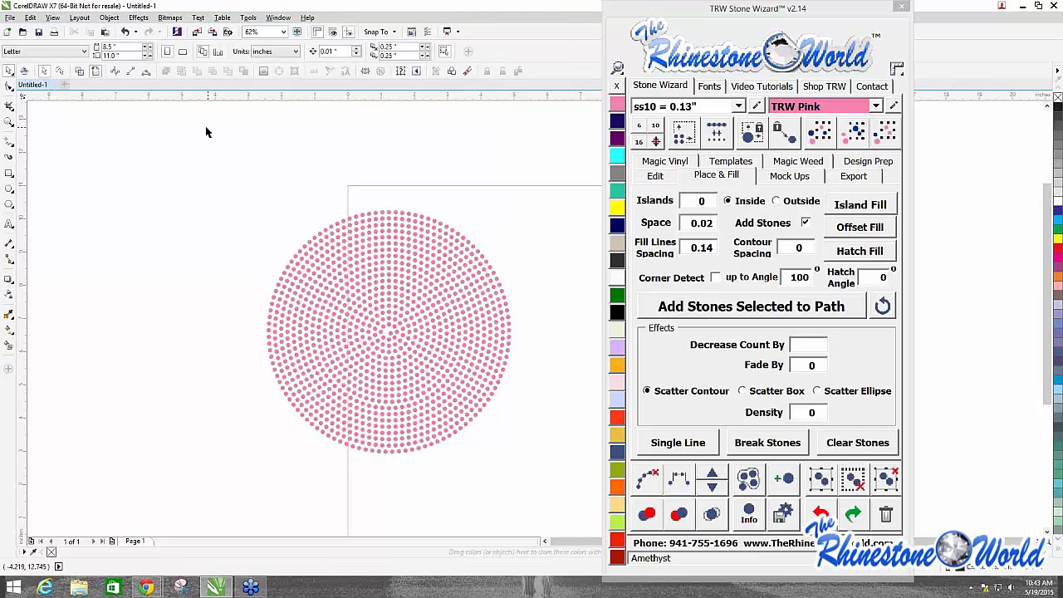
Step: Select all stones of the pink circle design and delete them
left_click_drag(200, 131, 490, 486)
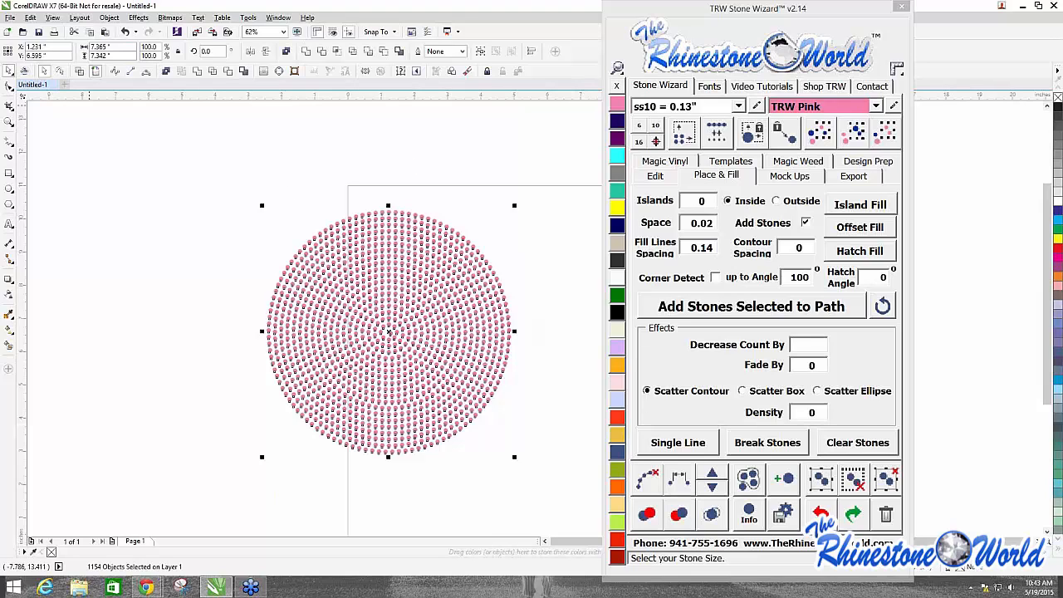
left_click(555, 213)
left_click_drag(179, 171, 612, 508)
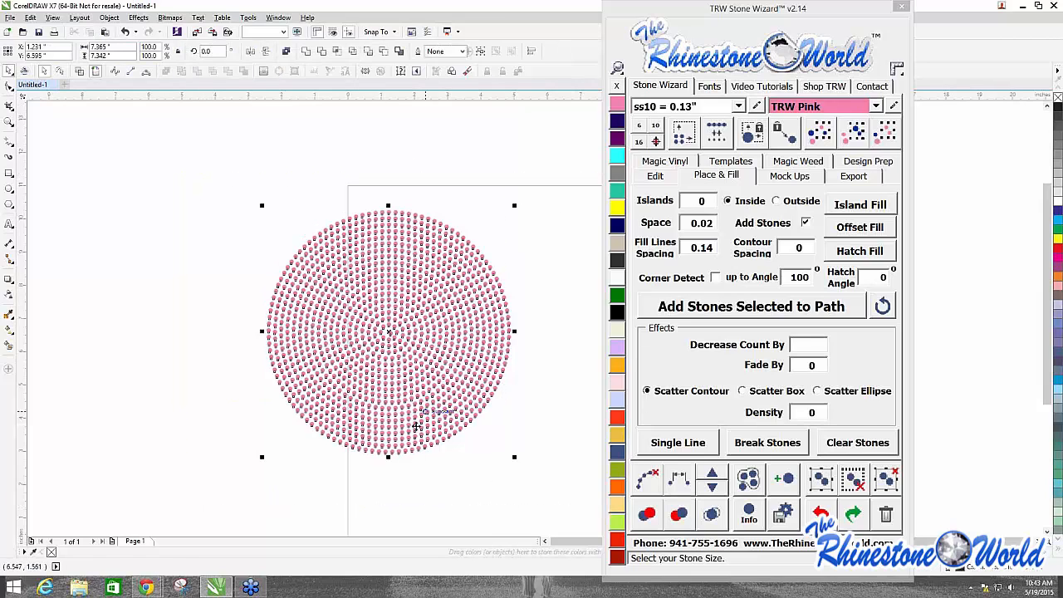
key("Delete")
Step: Open the stone color editor and close it without making changes
left_click(892, 107)
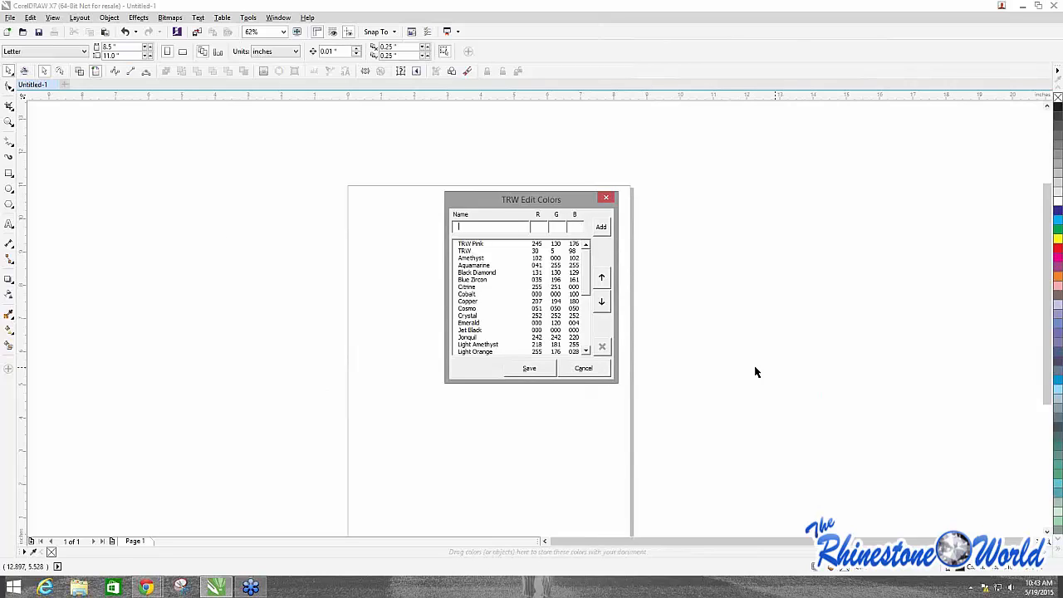
left_click(583, 368)
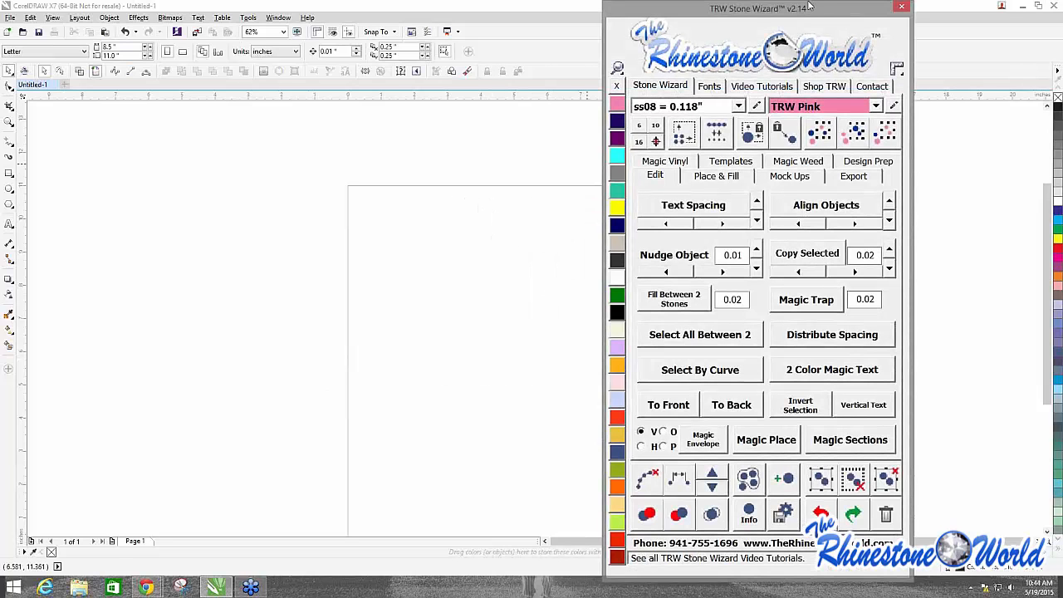
Step: Move the Stone Wizard window aside so that it no longer covers the drawing page
left_click_drag(812, 10, 817, 10)
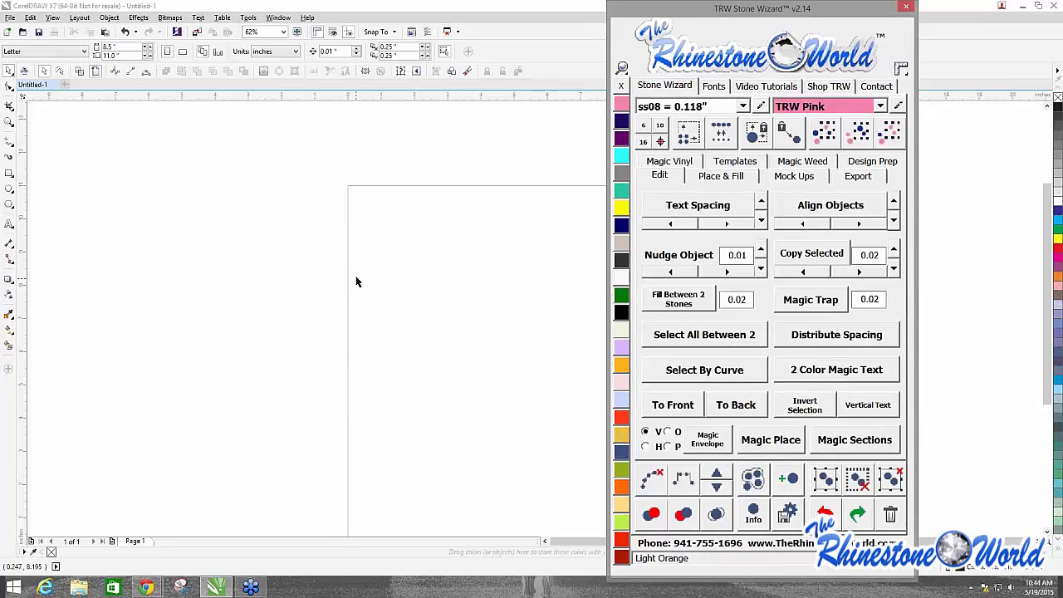
left_click(669, 161)
left_click(669, 165)
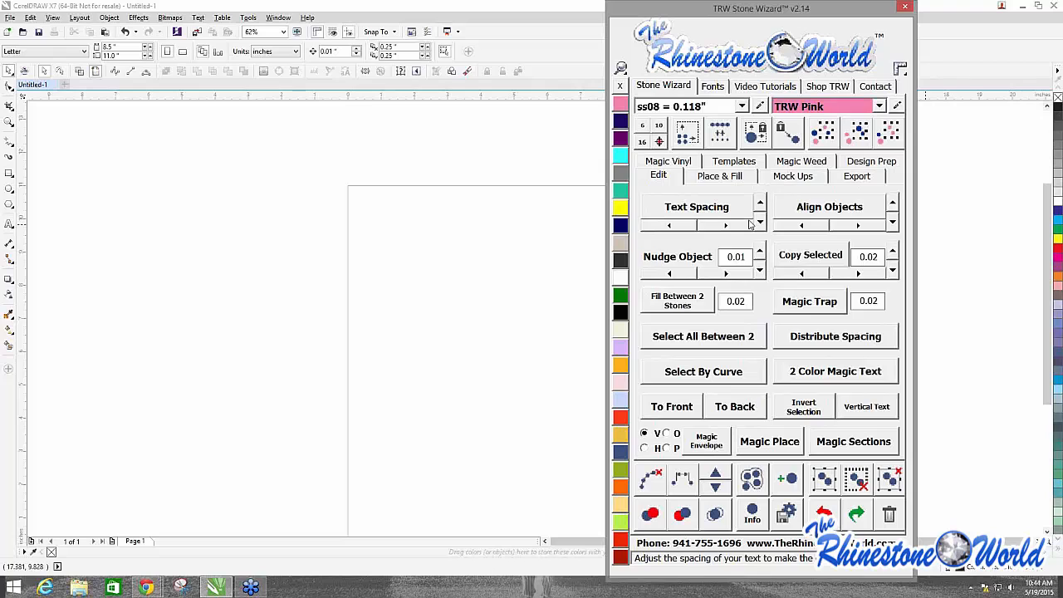
left_click_drag(767, 4, 887, 5)
left_click(482, 244)
scroll(482, 244, "down", 2)
scroll(504, 242, "up", 2)
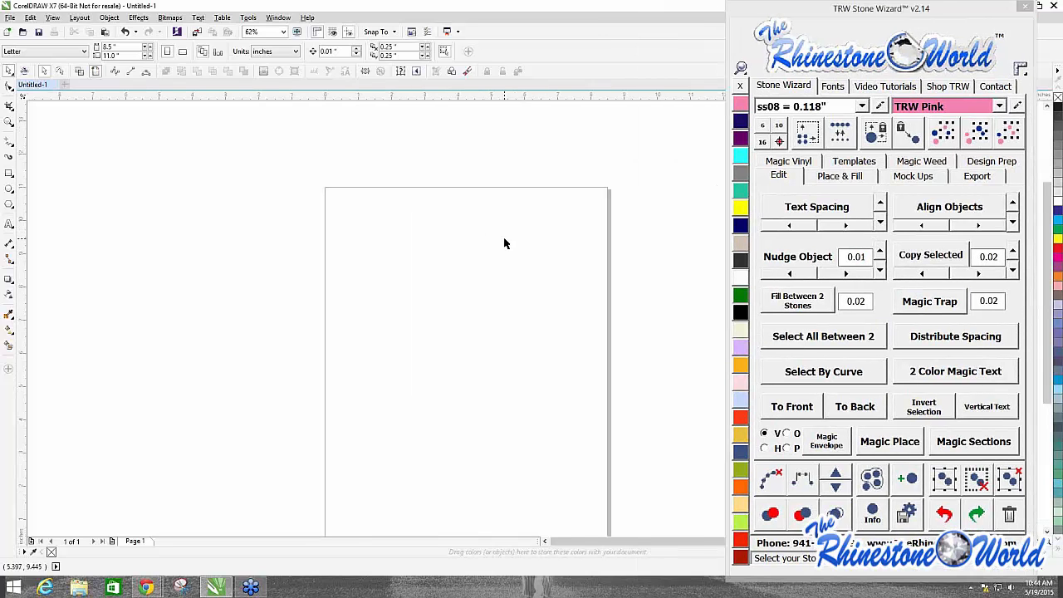
Step: Draw three overlapping rectangles near the top of the page, the second about 3.4 inches wide and the third about 4.4 inches wide
left_click(9, 172)
left_click_drag(360, 208, 486, 321)
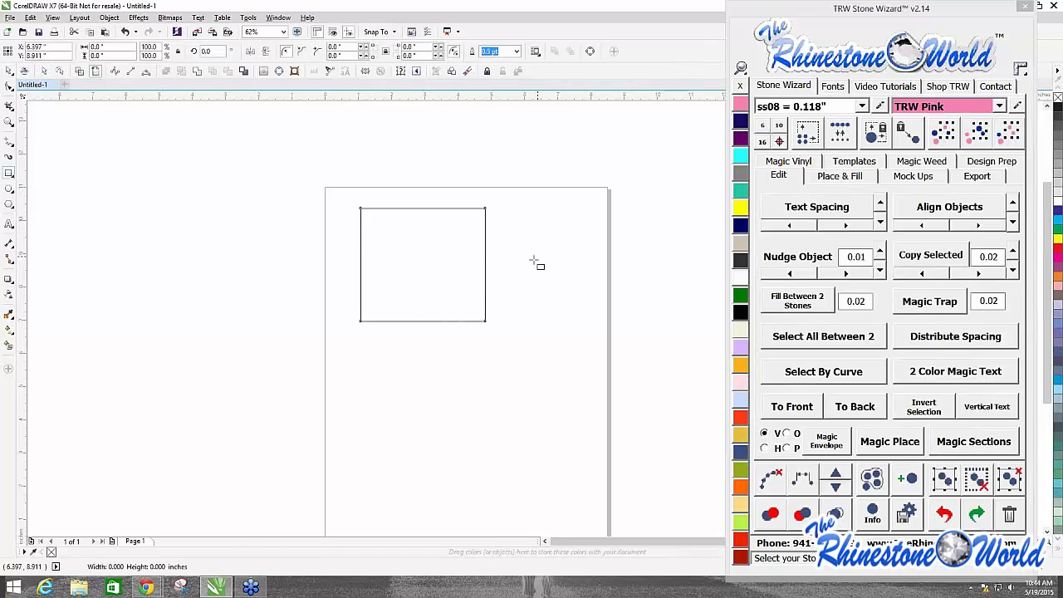
left_click_drag(537, 257, 424, 367)
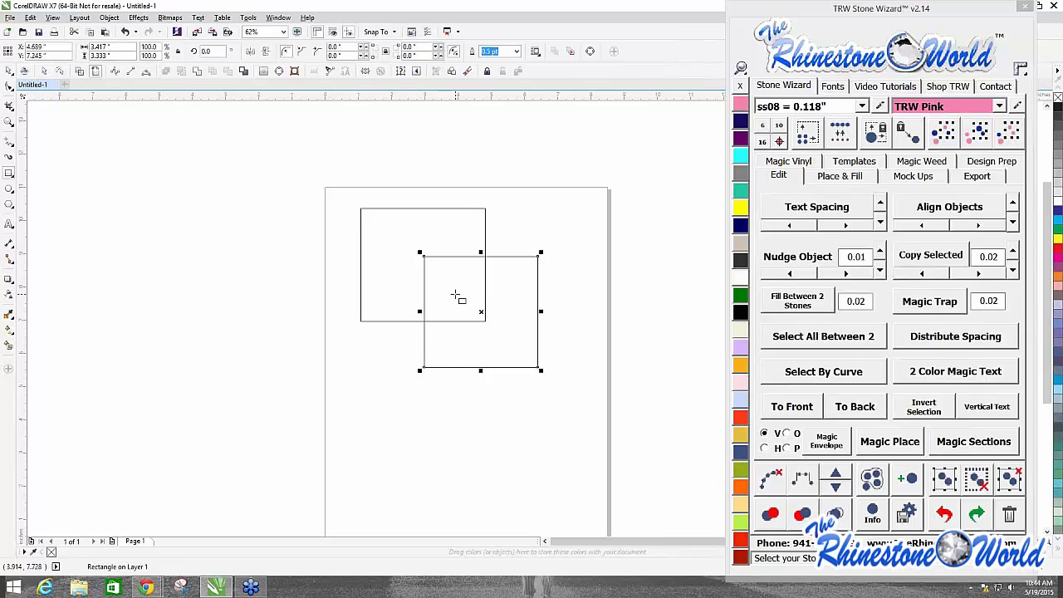
left_click_drag(434, 134, 582, 286)
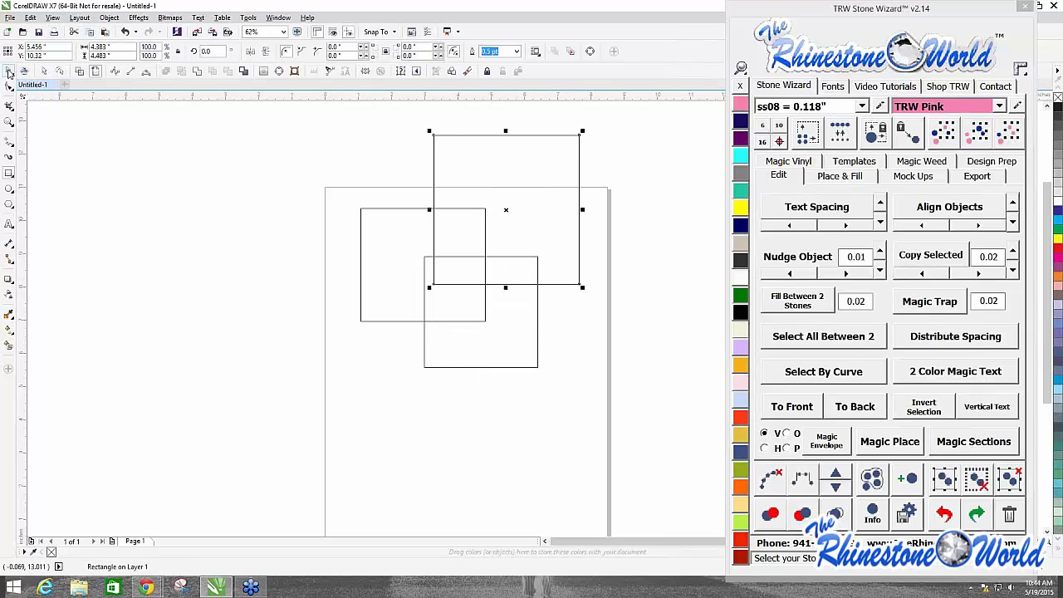
Step: Shrink the uppermost rectangle from its upper-right corner and move all three rectangles together across the page's left edge
left_click(8, 72)
left_click_drag(532, 218, 542, 213)
left_click_drag(590, 132, 561, 169)
scroll(301, 138, "down", 1)
left_click_drag(290, 130, 488, 305)
left_click_drag(409, 232, 319, 249)
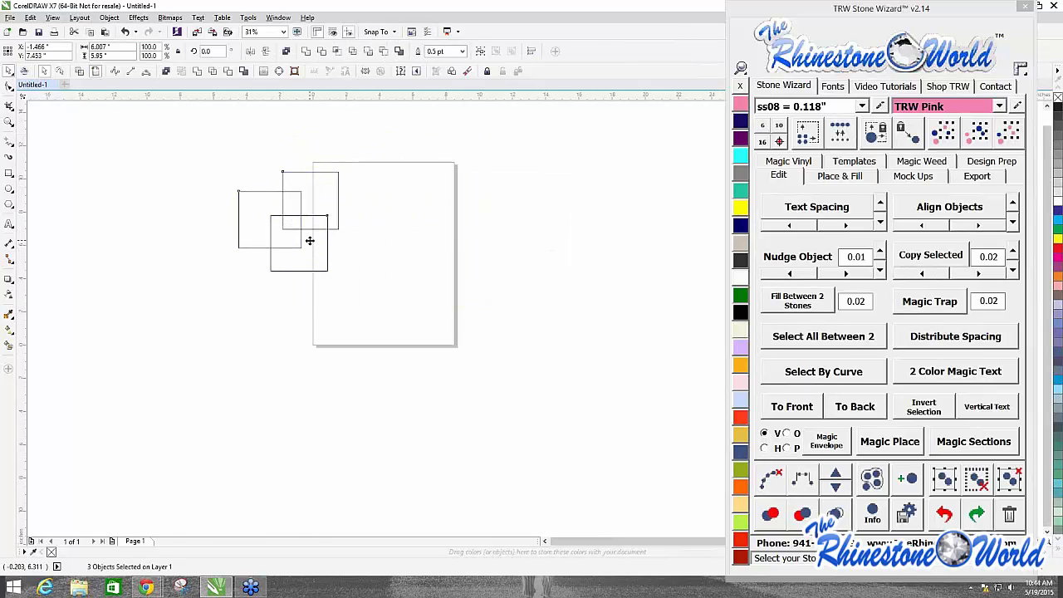
Step: Place two copies of the three rectangles, one at the page's upper right and one below at the page's lower edge
left_click_drag(310, 241, 432, 243)
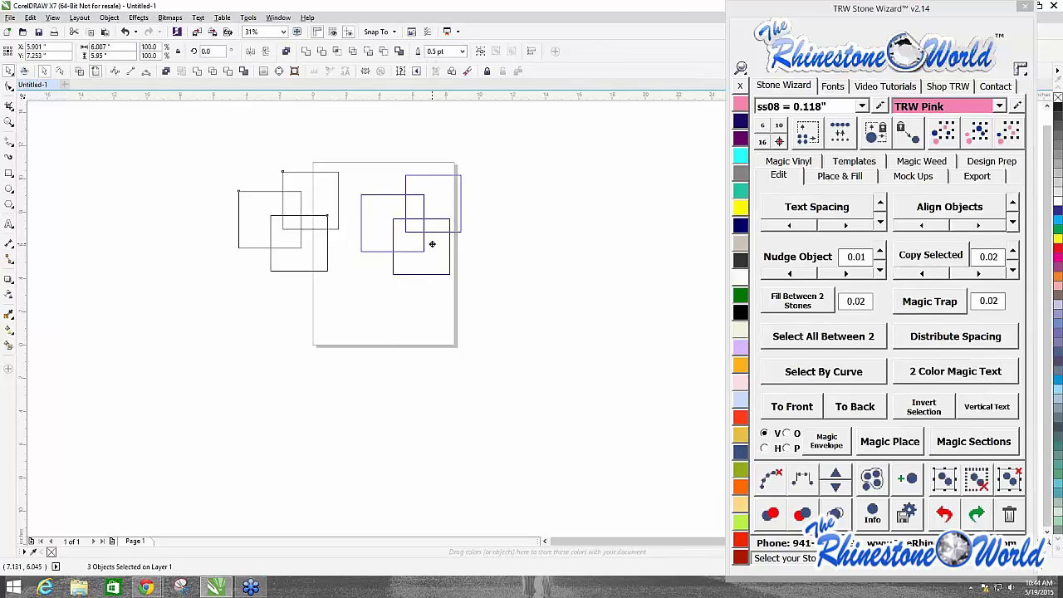
right_click(432, 243)
left_click_drag(432, 243, 368, 332)
right_click(368, 332)
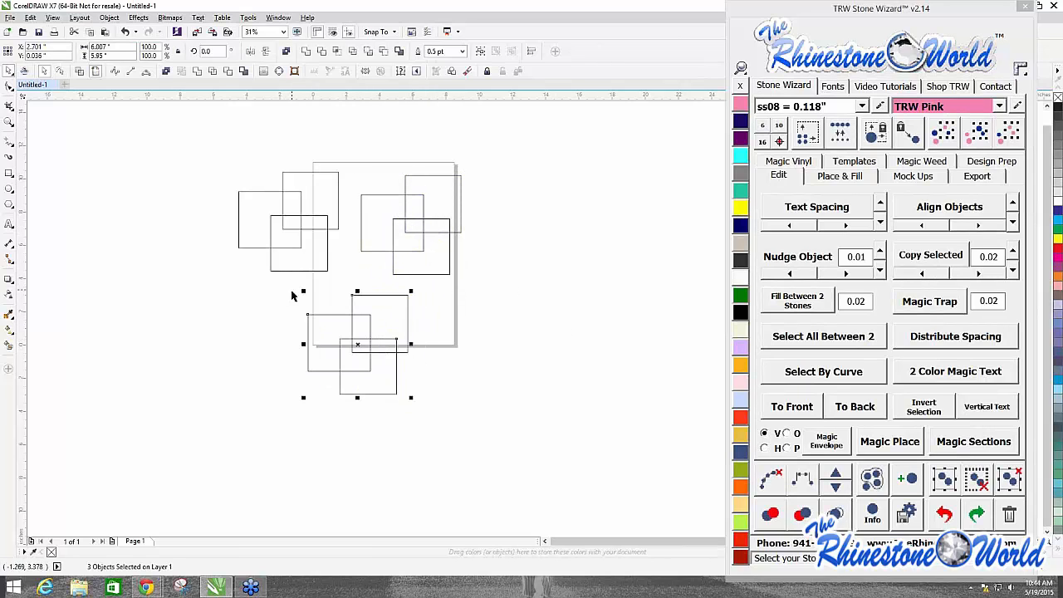
left_click(523, 352)
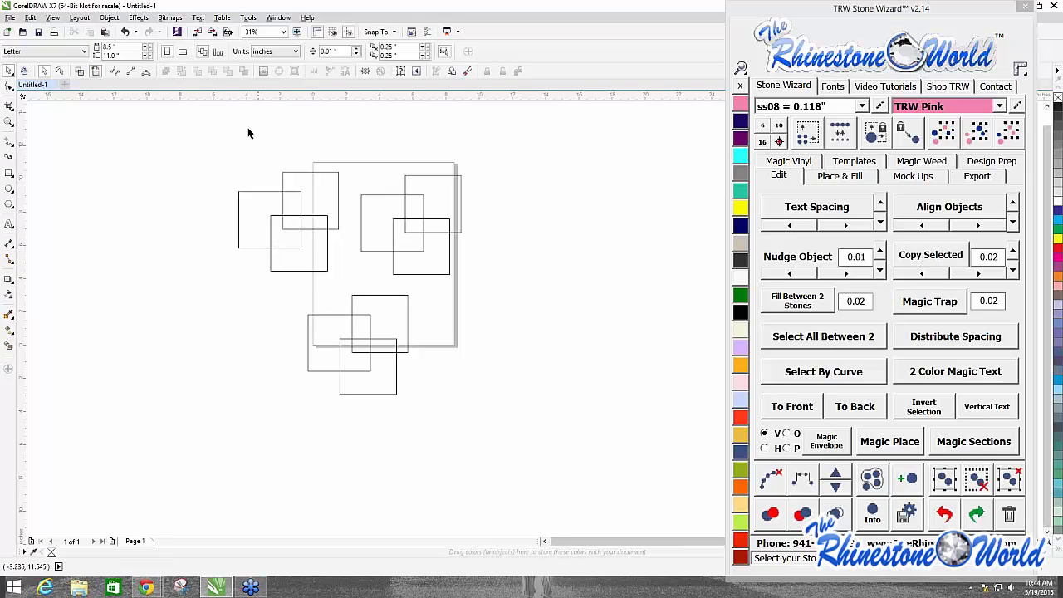
left_click_drag(189, 135, 356, 296)
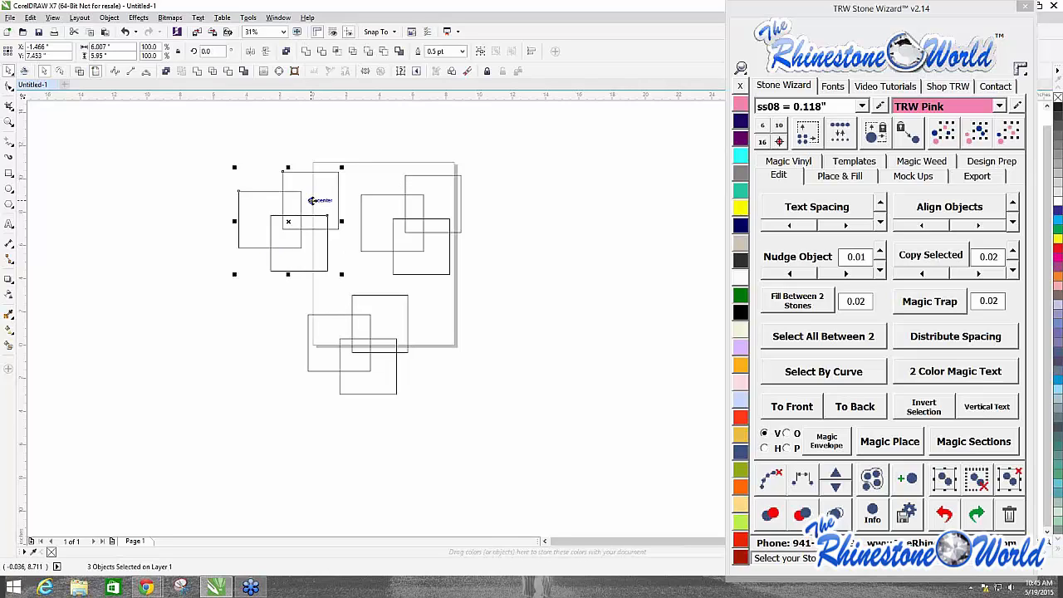
left_click_drag(298, 224, 129, 220)
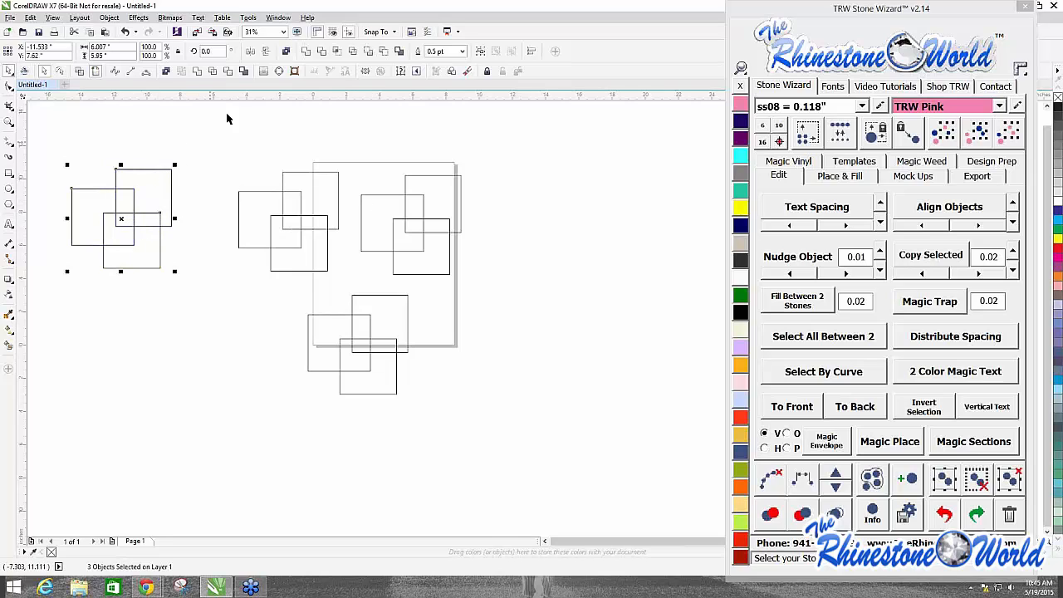
left_click_drag(212, 150, 141, 330)
key("Delete")
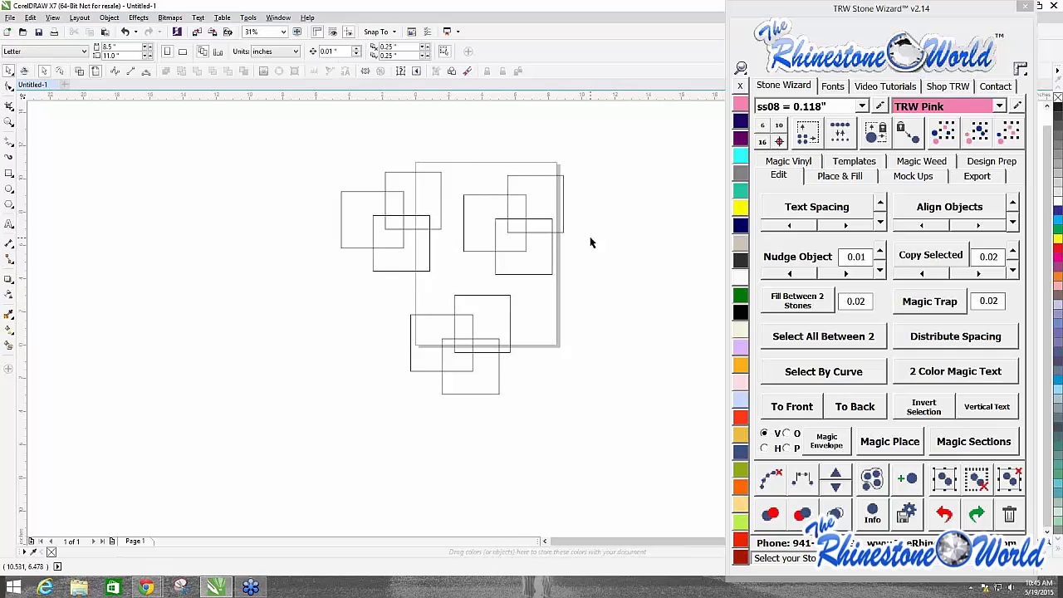
Step: Add ss08 TRW Pink stones with 0.02 spacing to the paths of the upper-left rectangle group, leaving Corner Detect off
scroll(600, 239, "up", 2)
scroll(601, 241, "down", 2)
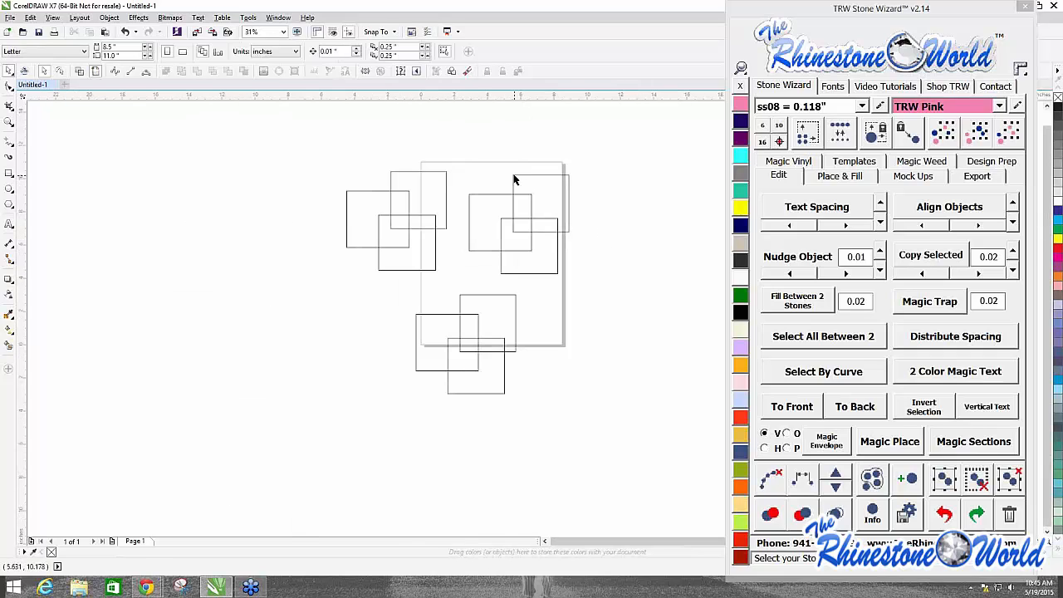
left_click(855, 179)
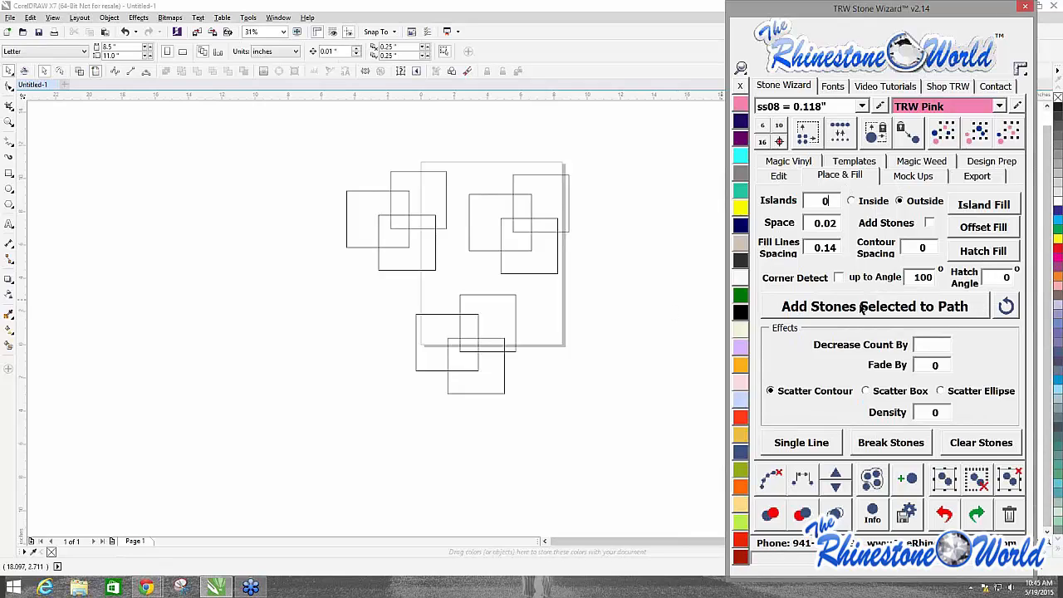
left_click(643, 283)
scroll(634, 228, "up", 2)
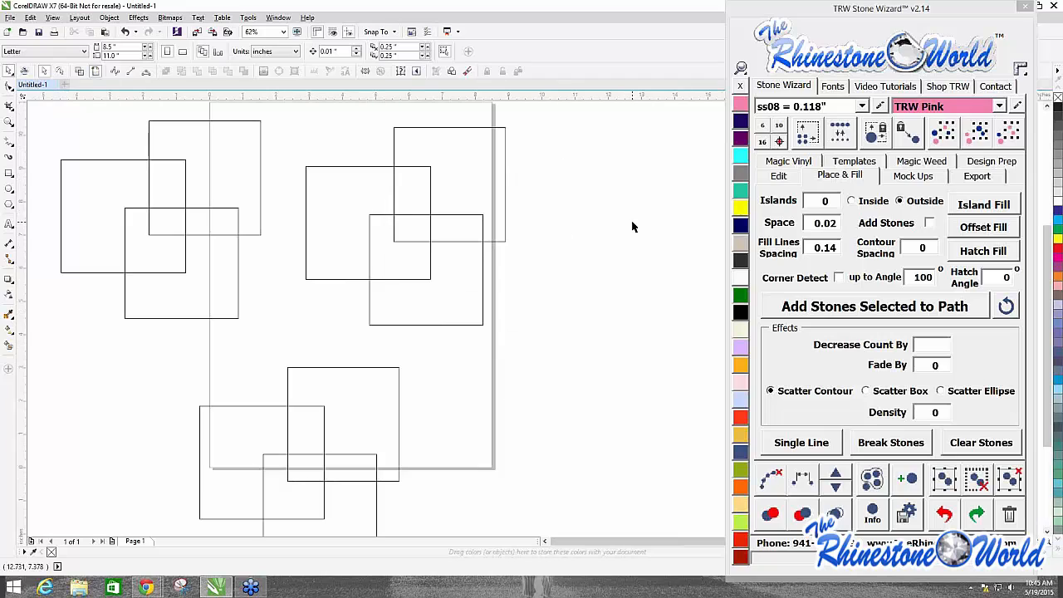
left_click_drag(34, 107, 267, 328)
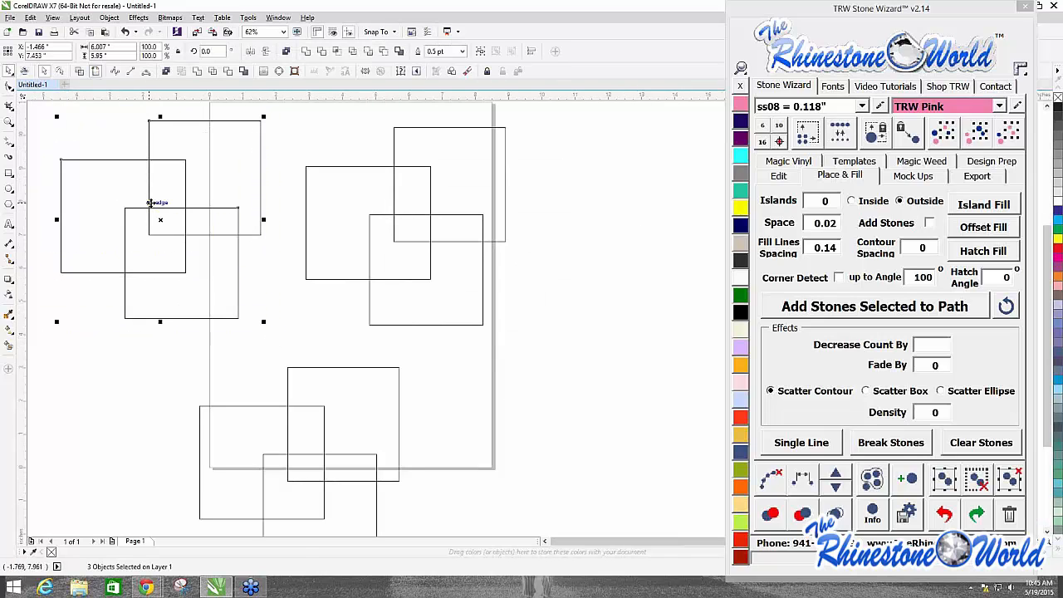
left_click(840, 313)
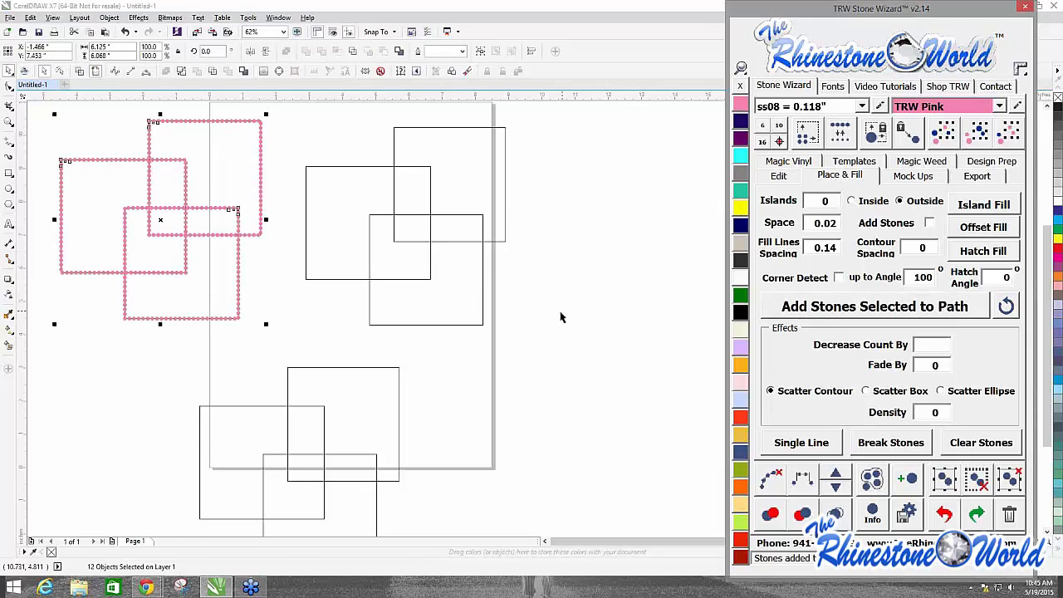
Step: Enable Corner Detect up to a 100° angle and add ss08 TRW Pink stones to the paths of the upper-right rectangle group
scroll(102, 178, "up", 4)
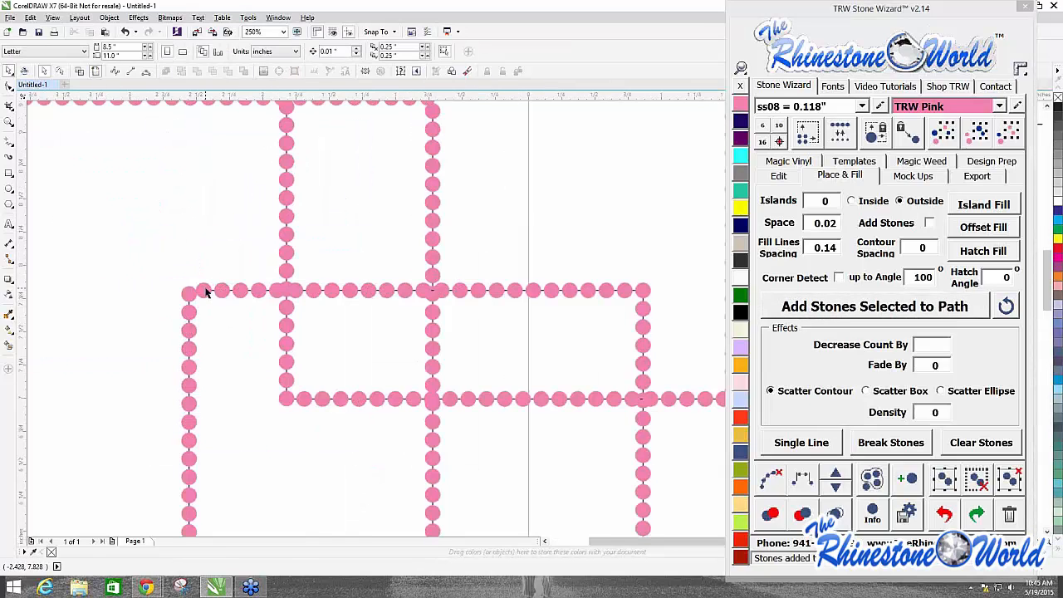
scroll(506, 268, "down", 4)
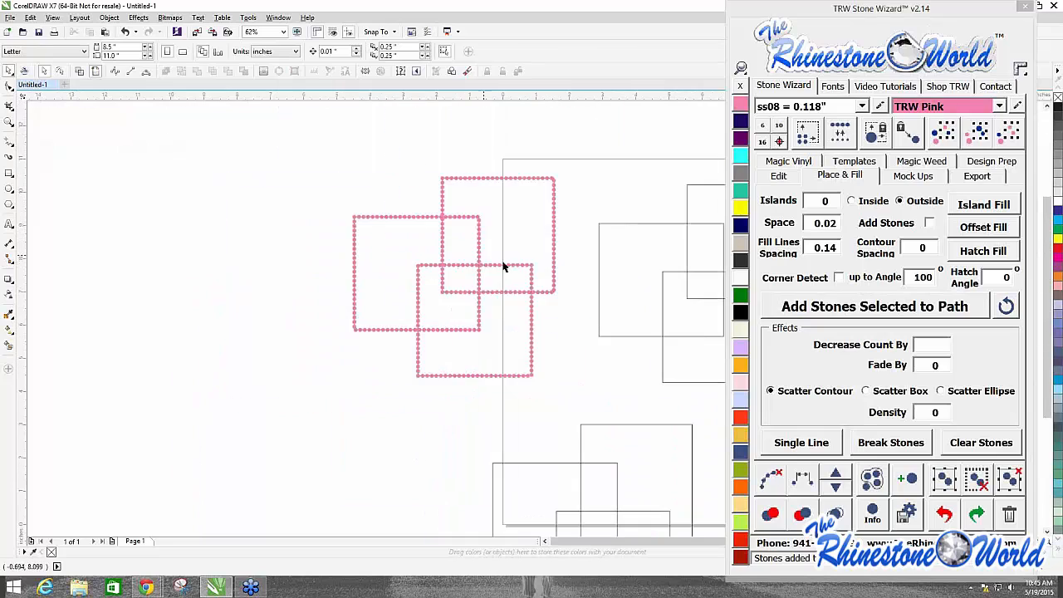
scroll(390, 320, "up", 4)
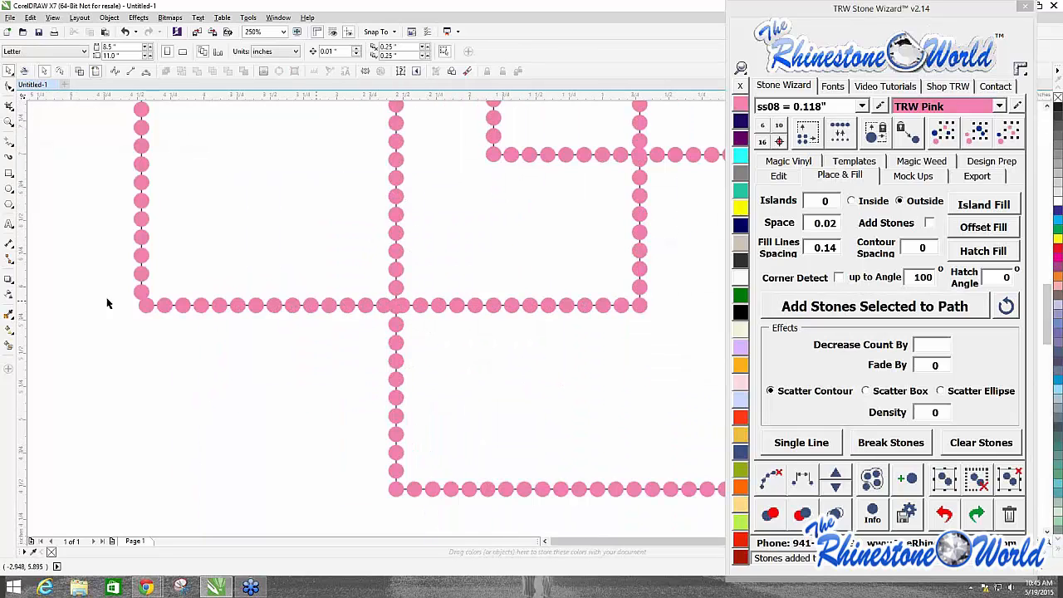
scroll(125, 299, "up", 3)
scroll(154, 308, "down", 7)
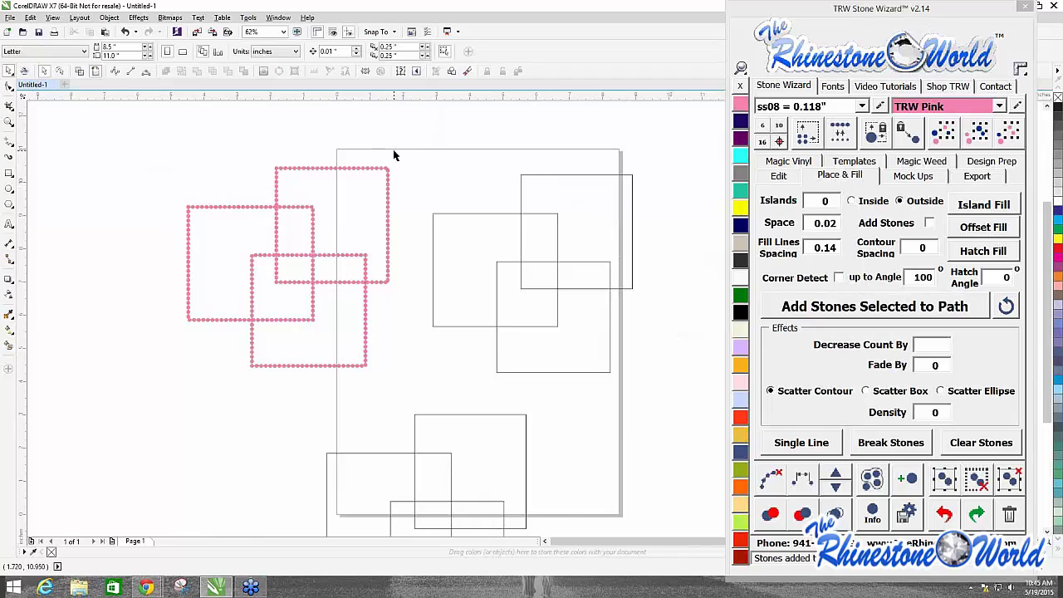
left_click(839, 279)
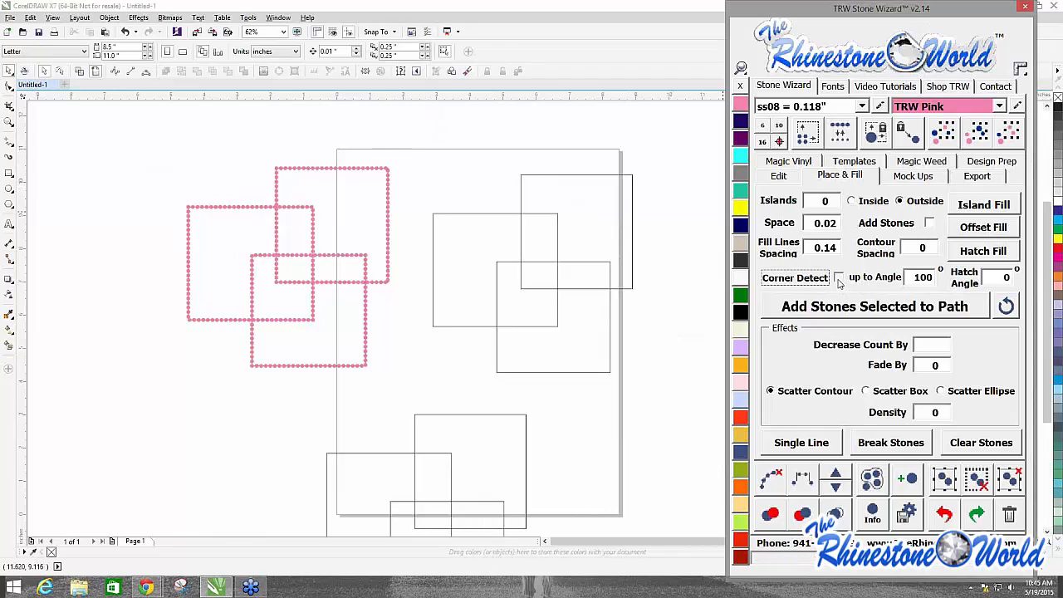
left_click_drag(411, 132, 660, 391)
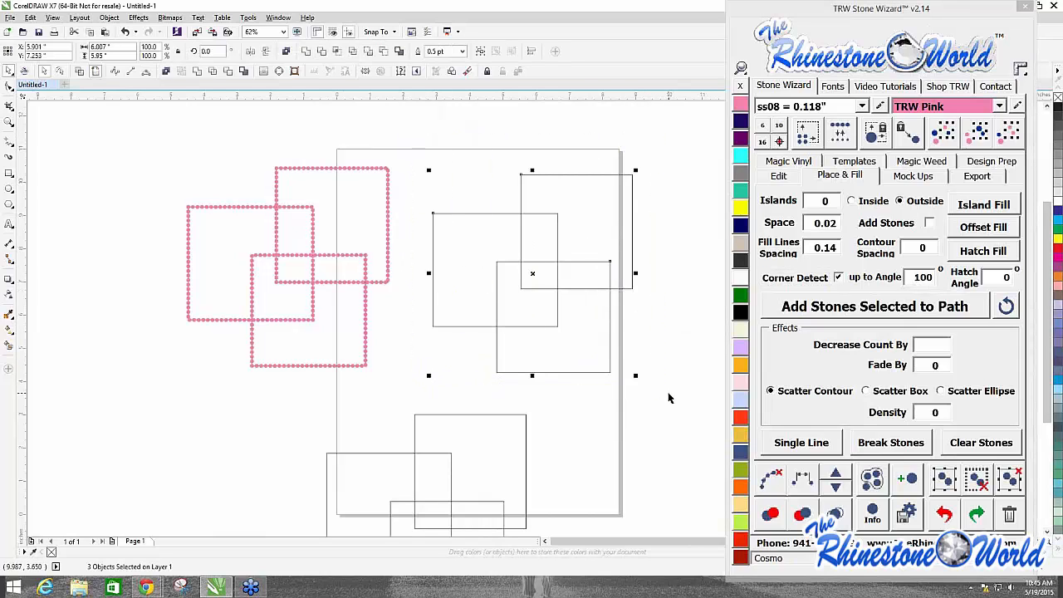
left_click(797, 314)
left_click(669, 325)
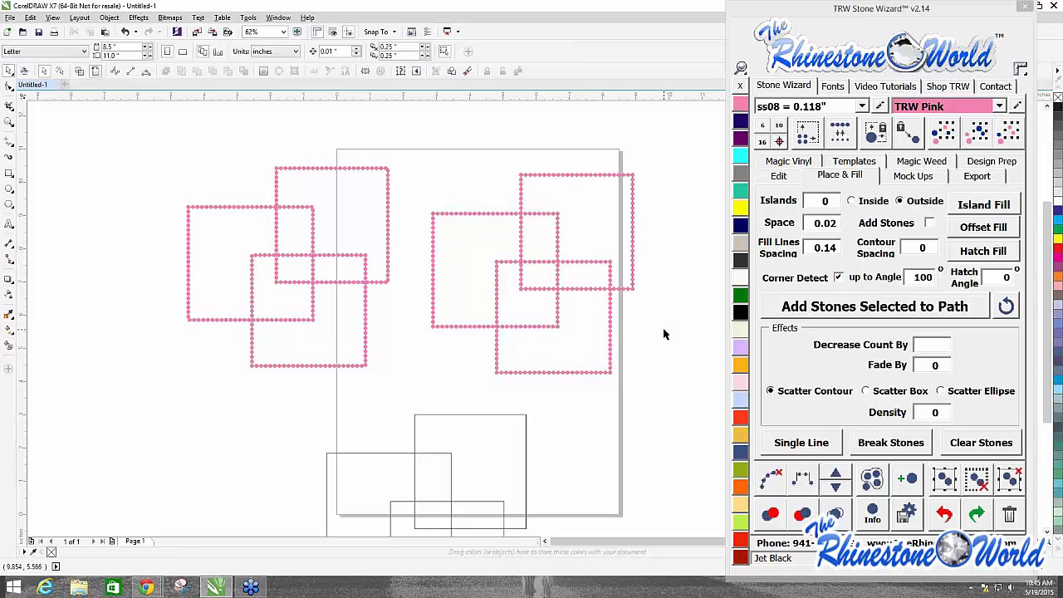
Step: Examine the stones at the corners and crossings of the upper-right rectangle group, and bring up the Stone Wizard's Edit tools
scroll(561, 293, "up", 5)
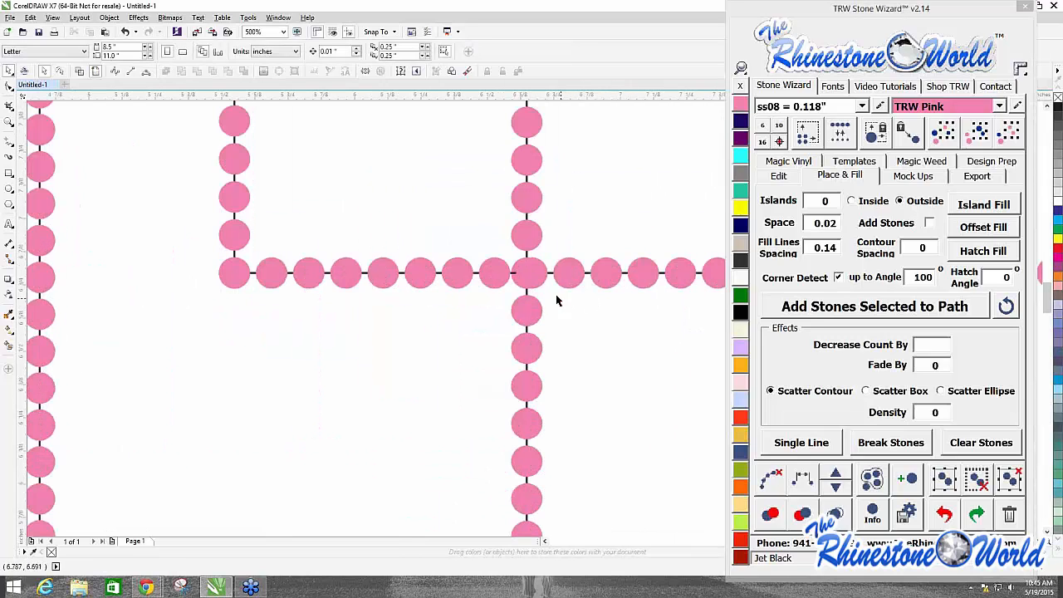
scroll(526, 274, "down", 3)
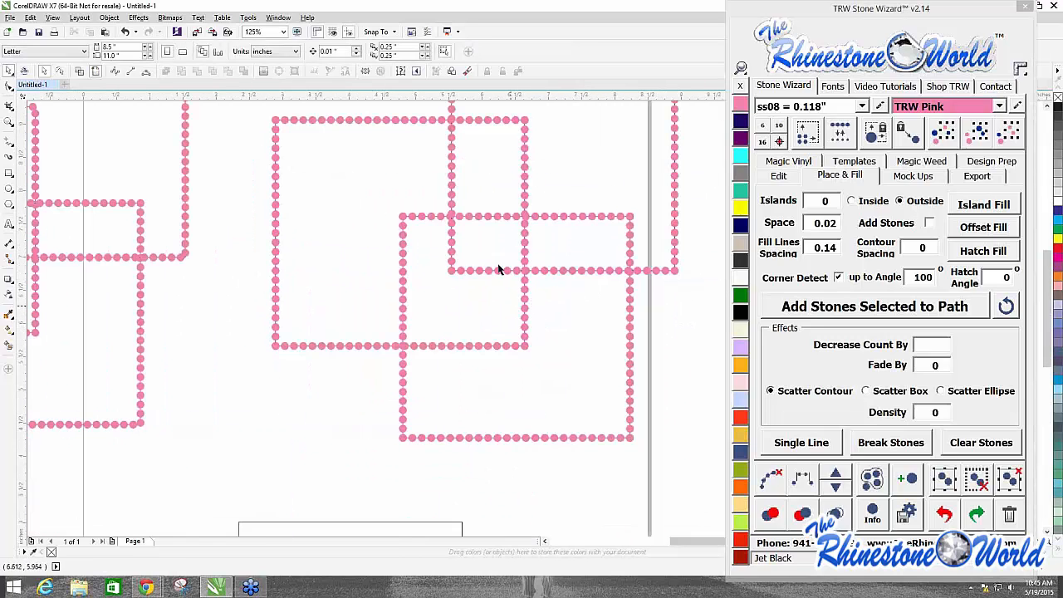
scroll(402, 349, "up", 5)
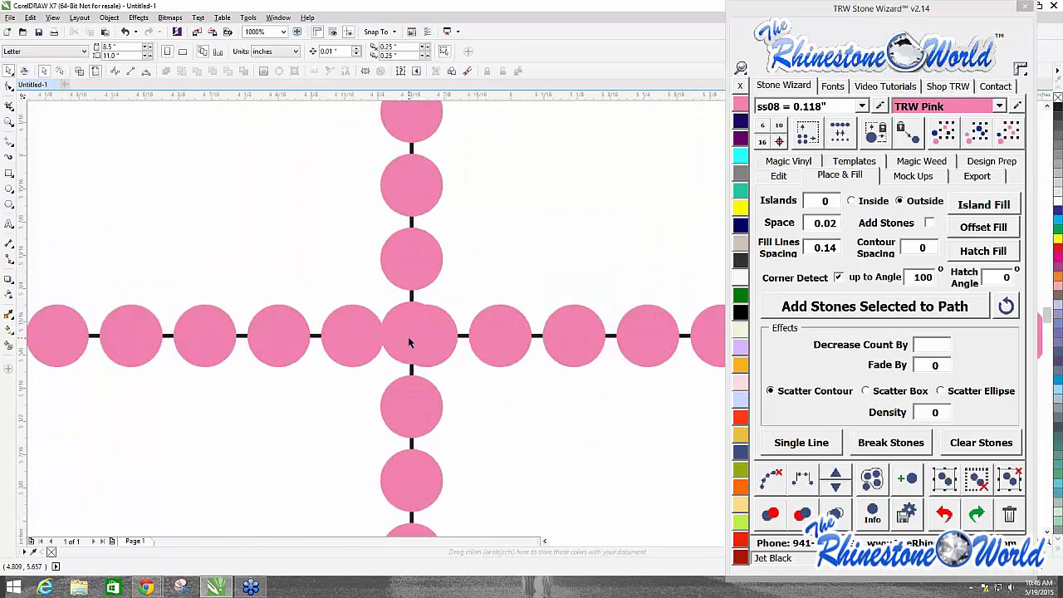
scroll(409, 339, "down", 6)
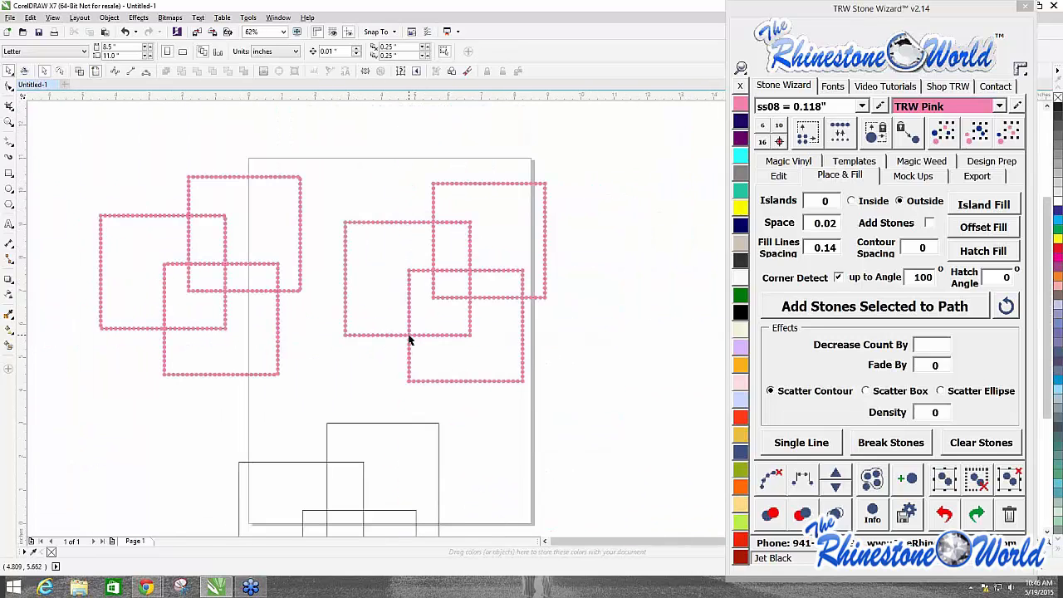
scroll(443, 246, "down", 1)
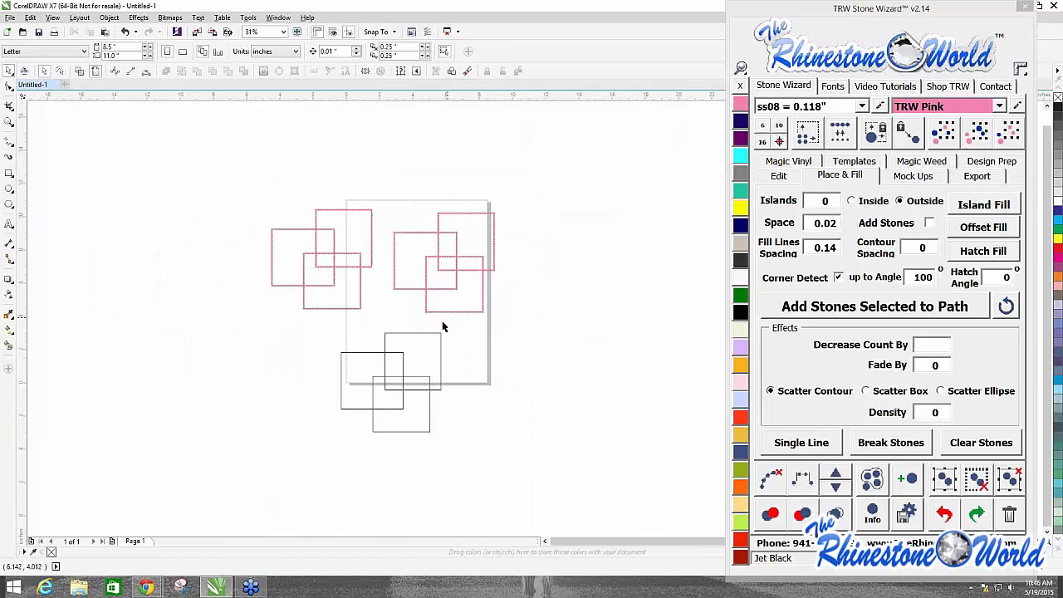
left_click(772, 179)
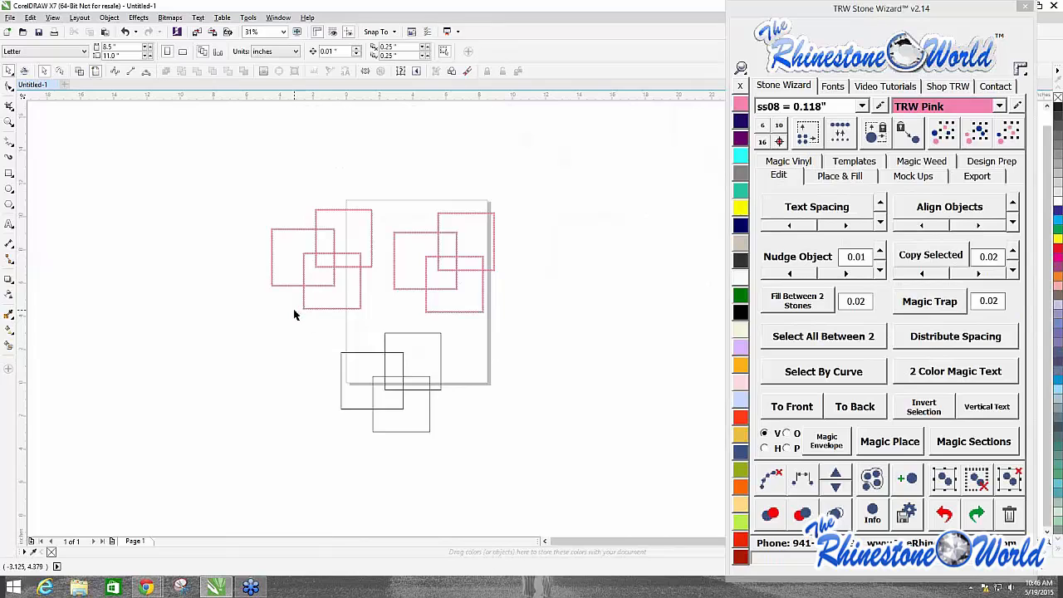
Step: Break the paths of the lower rectangle group at their crossings with Magic Sections
left_click_drag(300, 325, 526, 467)
scroll(364, 403, "up", 2)
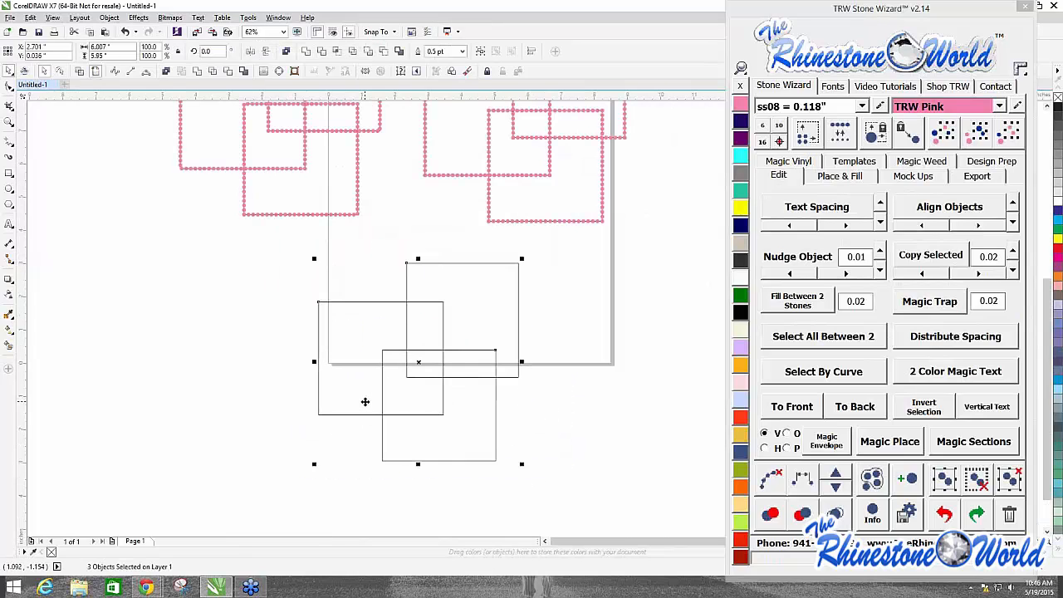
left_click(967, 444)
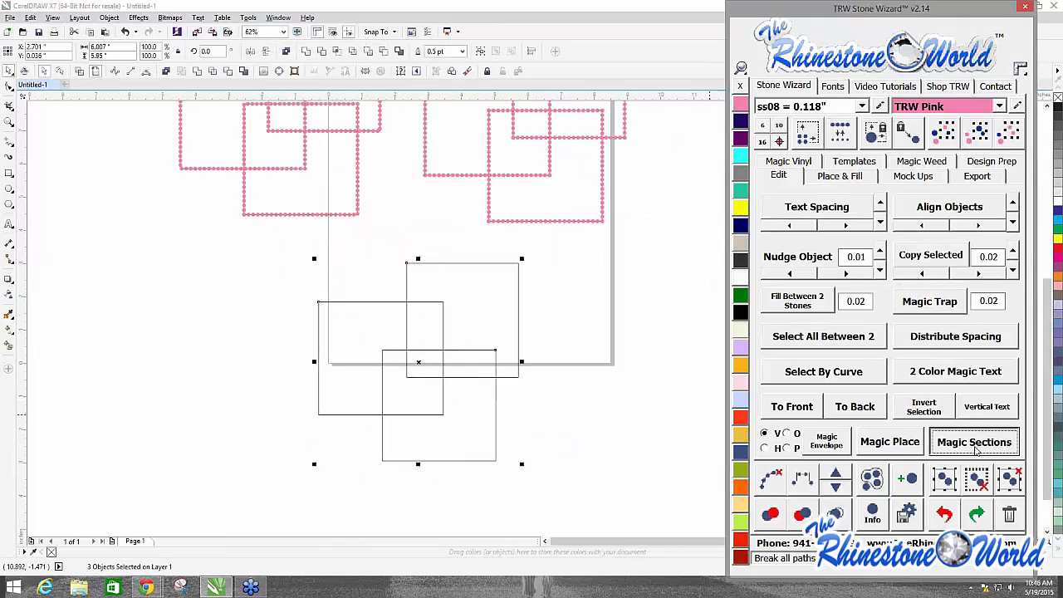
left_click(573, 466)
scroll(462, 380, "up", 4)
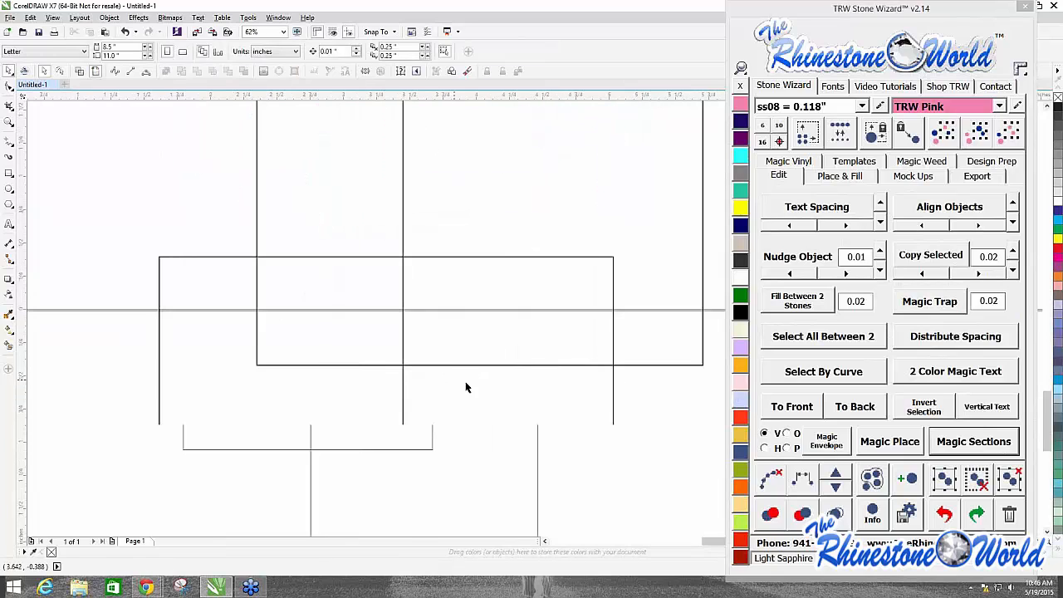
Step: Try moving two of the separated path sections out of the lower rectangle group, undoing each move
left_click_drag(473, 366, 536, 406)
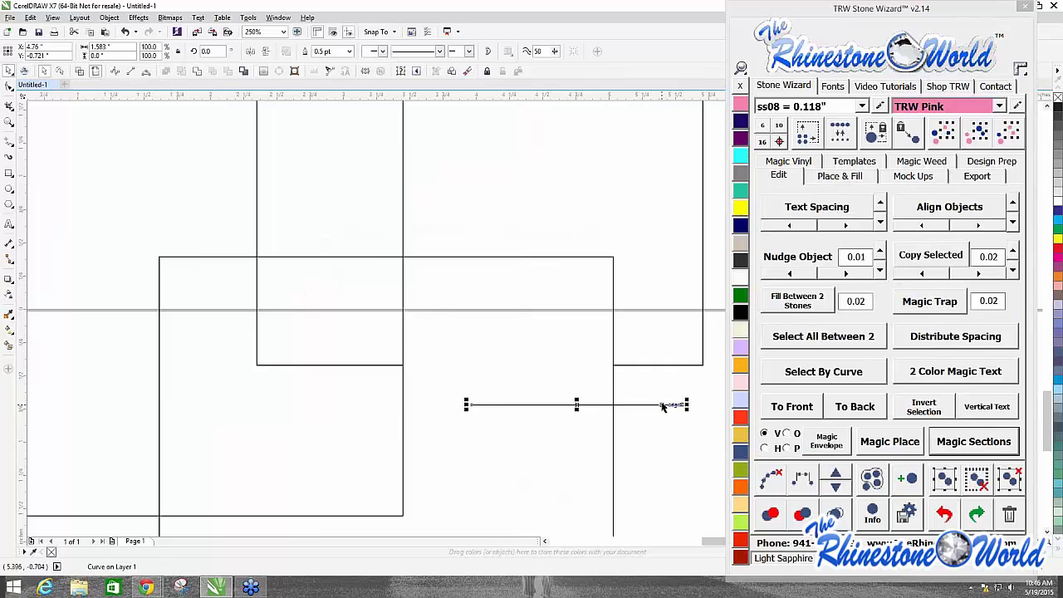
key("ctrl+z")
left_click_drag(352, 366, 329, 415)
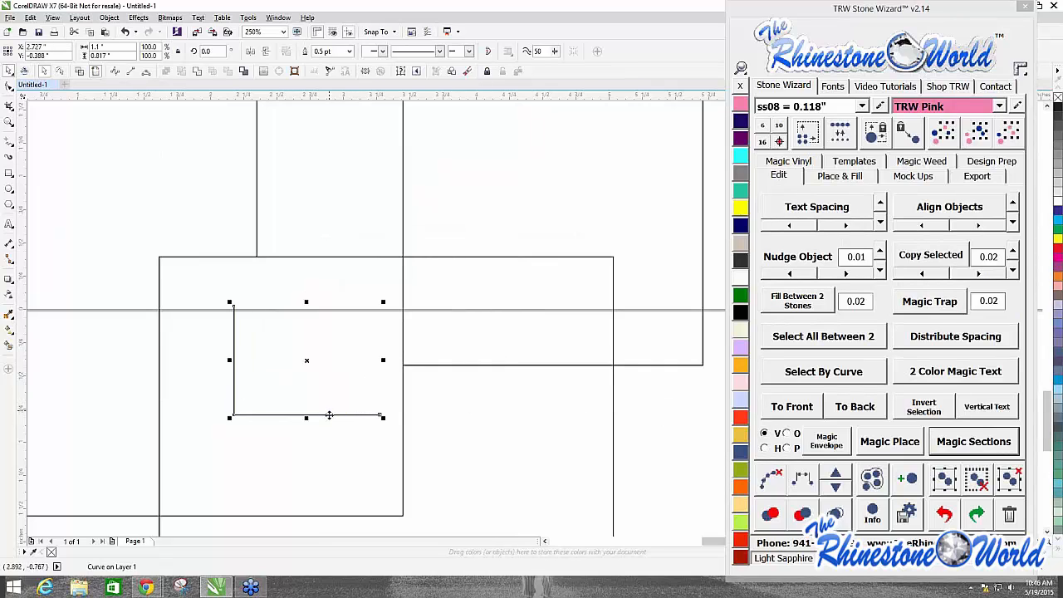
key("ctrl+z")
scroll(376, 364, "down", 2)
left_click(427, 382)
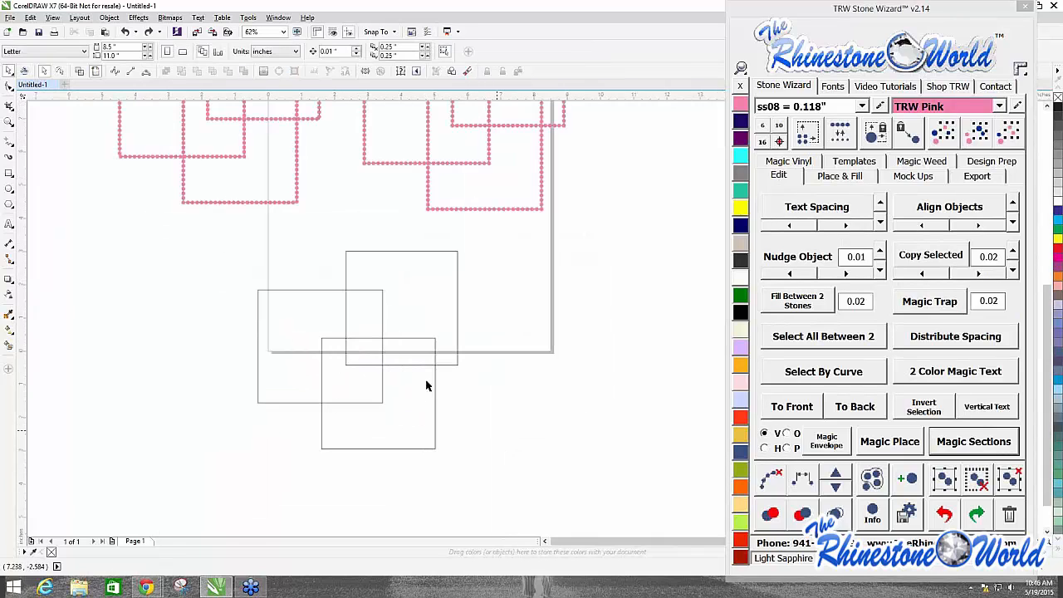
Step: Add ss08 TRW Pink stones with 0.02 spacing and Corner Detect up to 100° to the sectioned paths of the lower group
left_click_drag(211, 224, 591, 500)
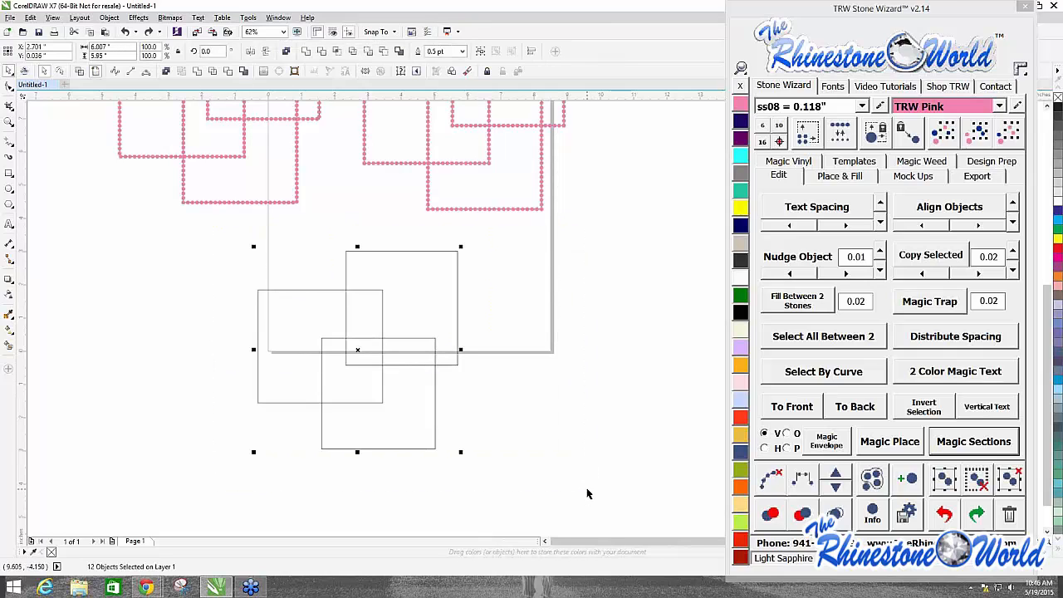
left_click(839, 176)
left_click(853, 305)
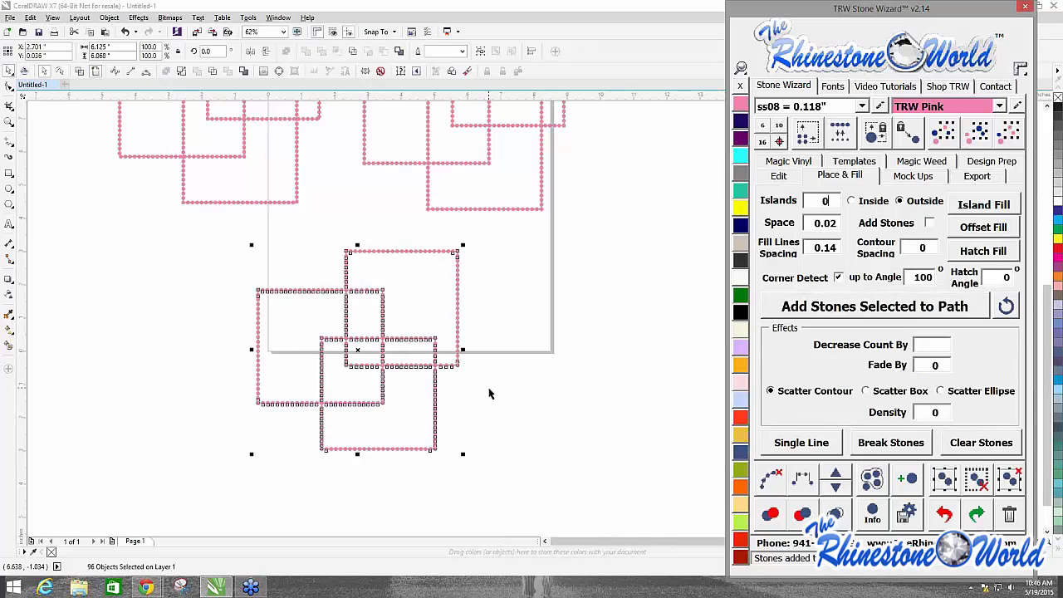
Step: Examine the stones at the corners and crossings of the lower rectangle group
scroll(357, 332, "up", 2)
scroll(352, 330, "up", 2)
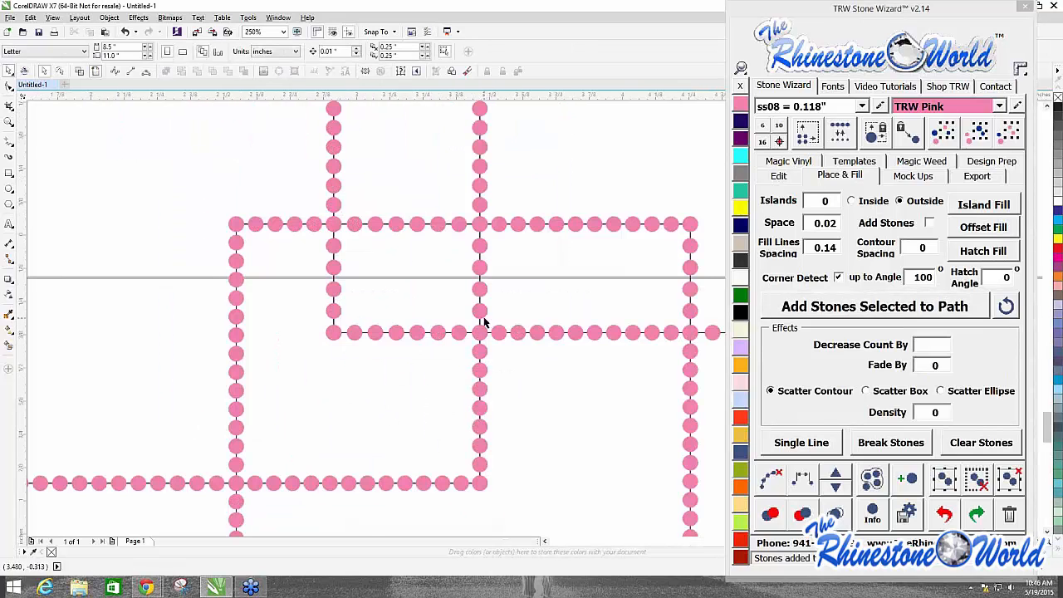
scroll(482, 315, "up", 5)
scroll(440, 319, "down", 4)
scroll(441, 195, "down", 2)
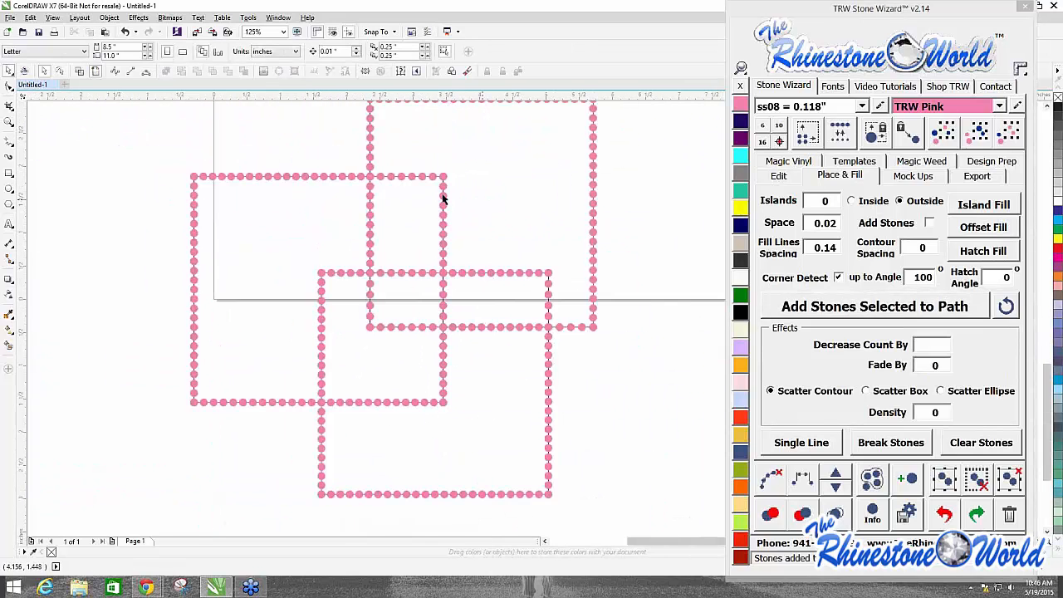
scroll(332, 265, "down", 1)
scroll(274, 257, "up", 1)
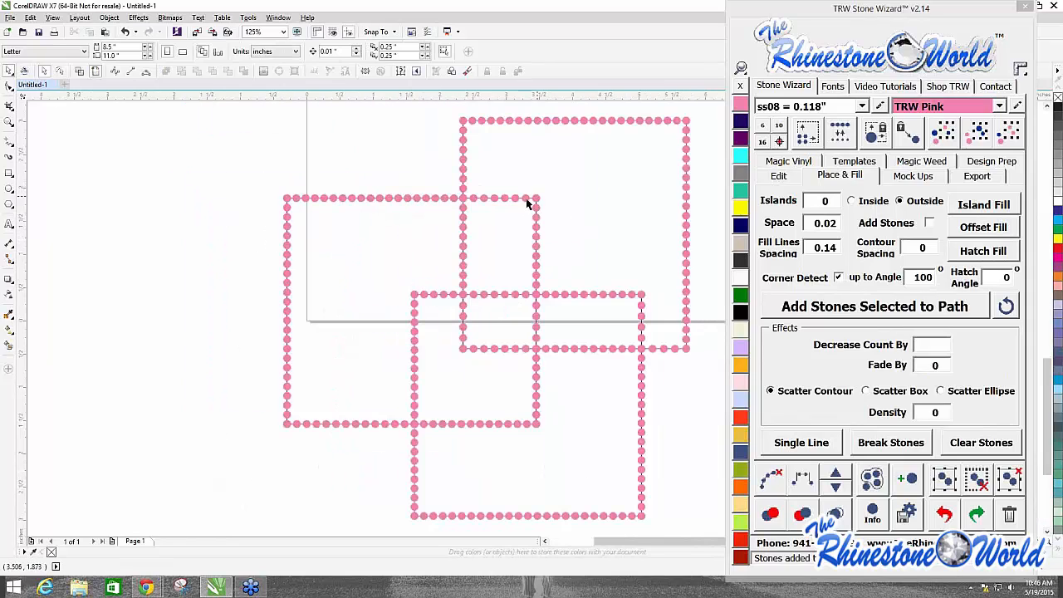
scroll(448, 257, "down", 2)
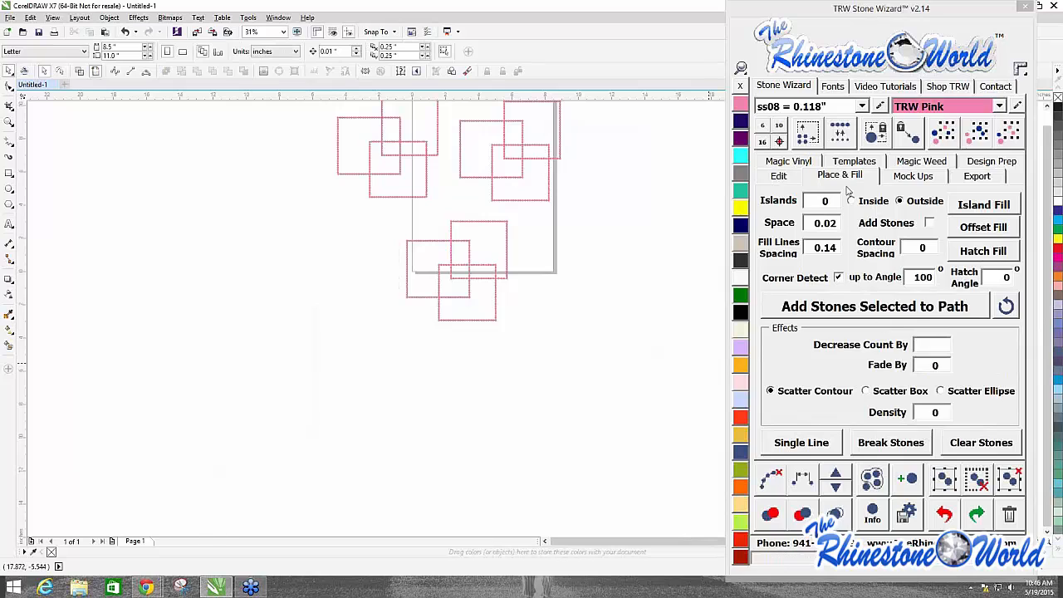
Step: Bring up the Edit tools, inspect the three stone groups, and select the lower group's stones and paths for a closer look
left_click(776, 177)
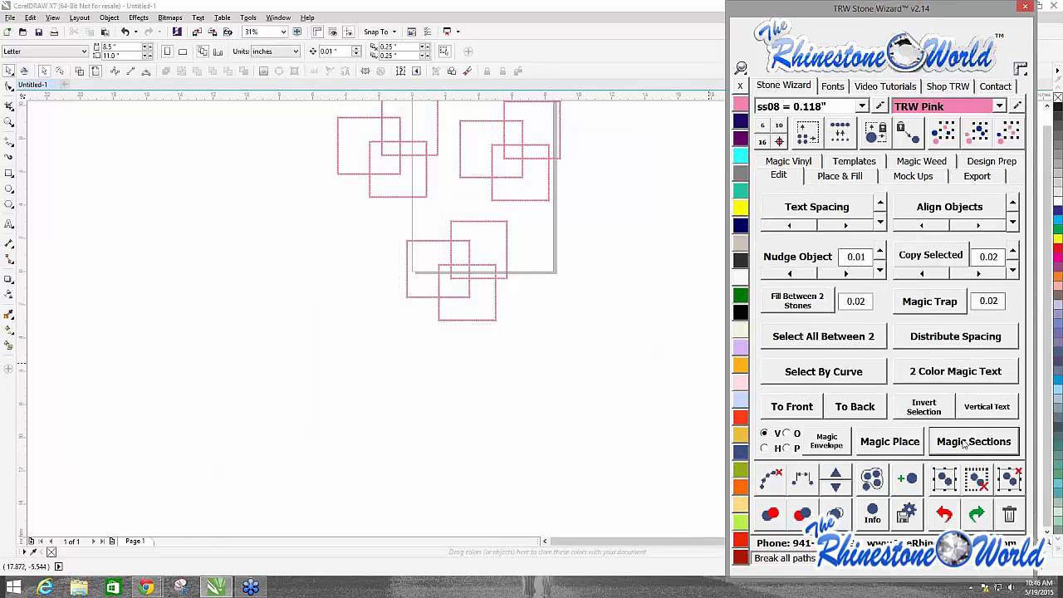
scroll(503, 219, "up", 3)
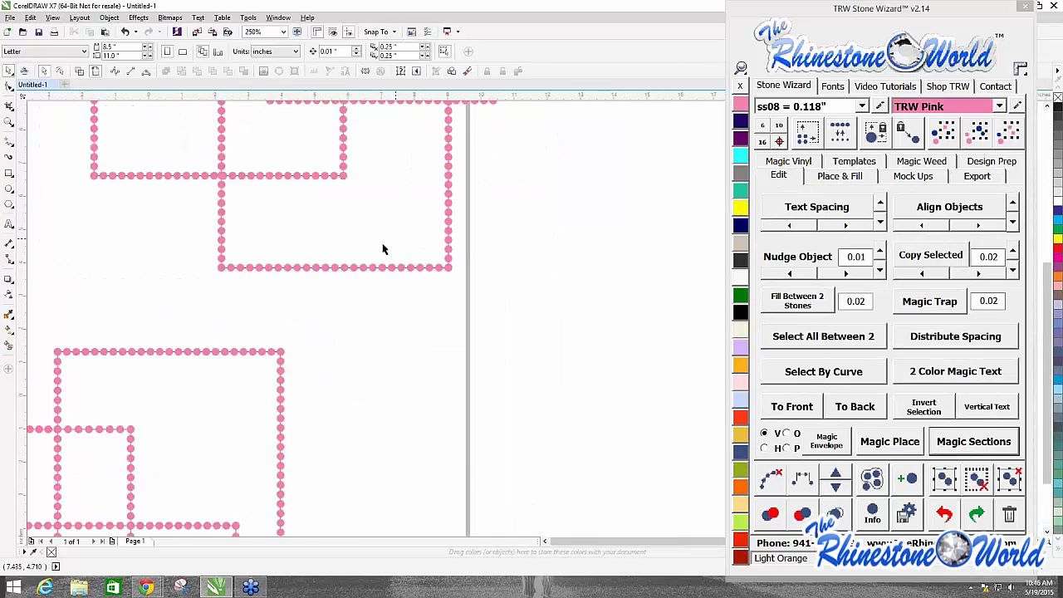
scroll(382, 248, "down", 3)
scroll(220, 487, "up", 2)
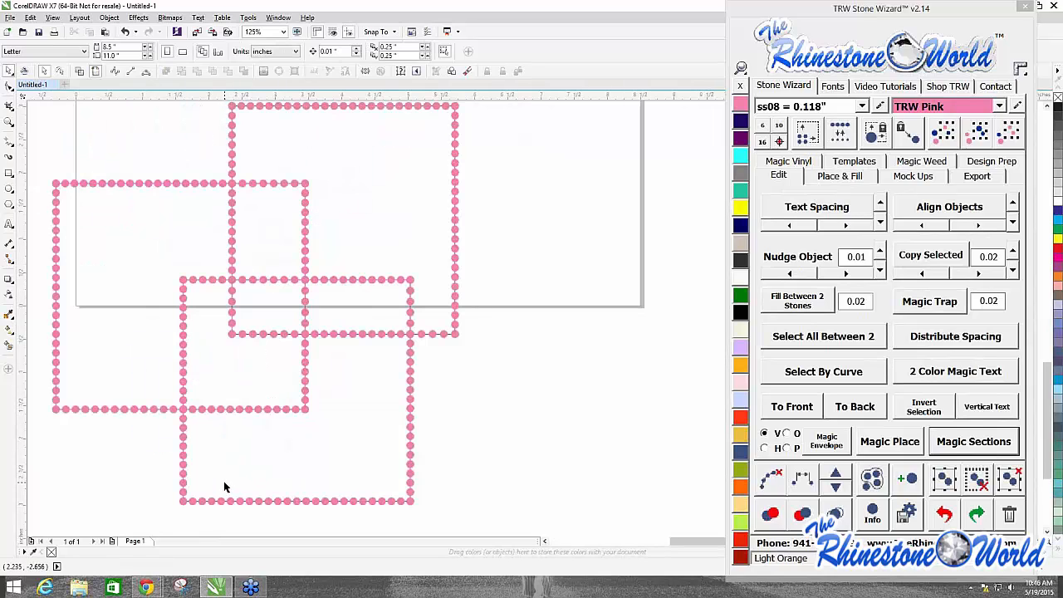
scroll(224, 481, "down", 1)
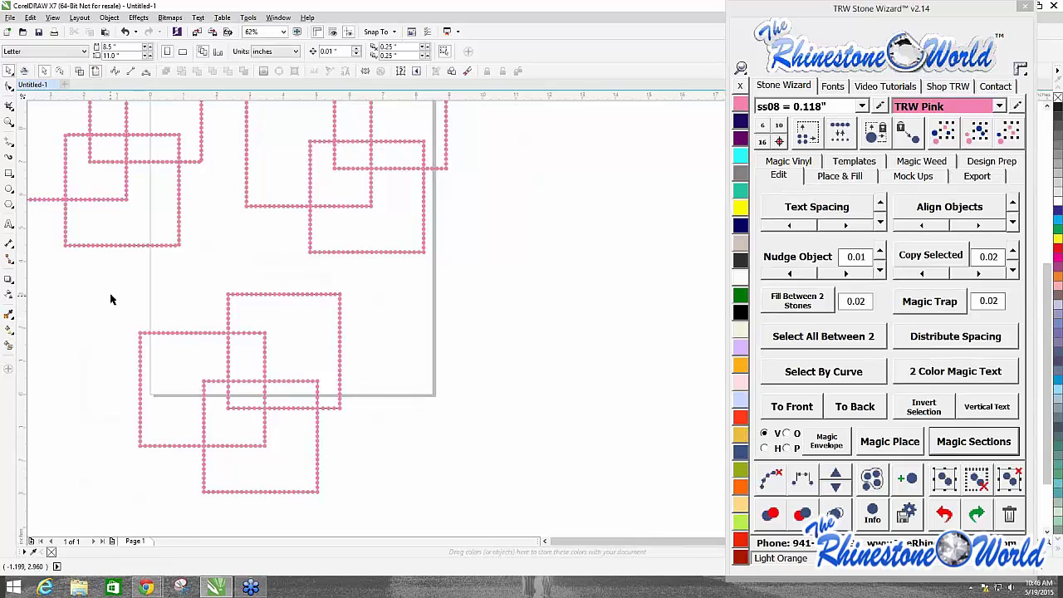
left_click_drag(121, 283, 420, 531)
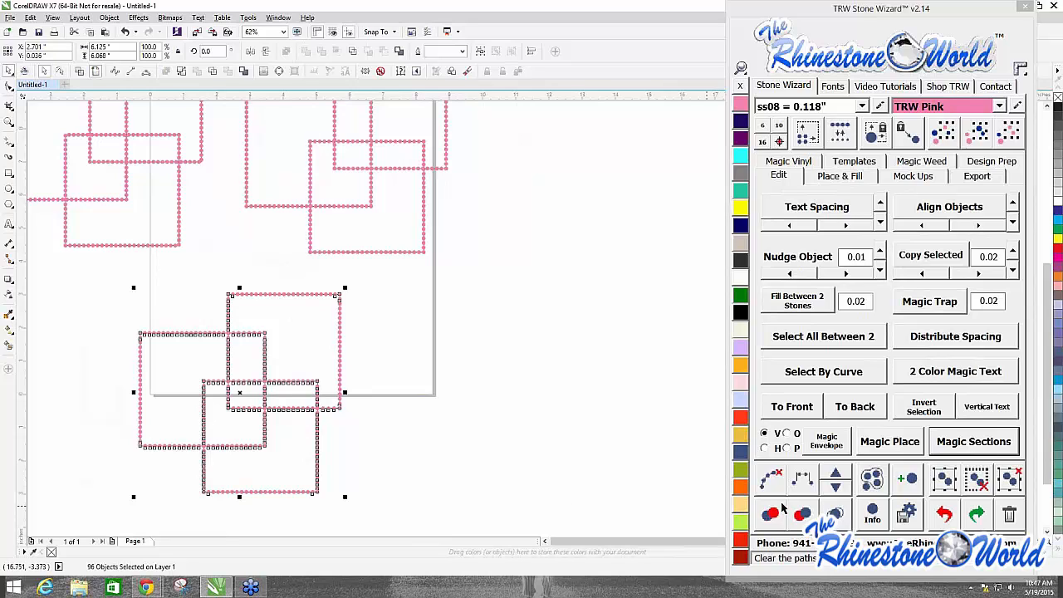
left_click(628, 408)
scroll(628, 408, "down", 1)
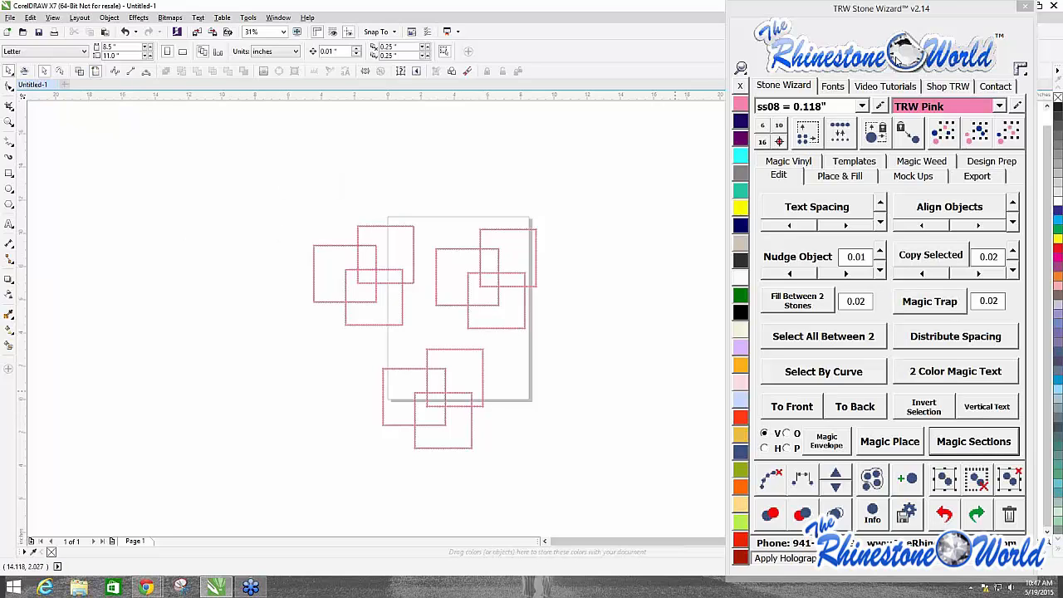
Step: Shift the Stone Wizard window aside and undo the stone placement on all three rectangle groups
left_click(868, 12)
left_click_drag(868, 11, 816, 12)
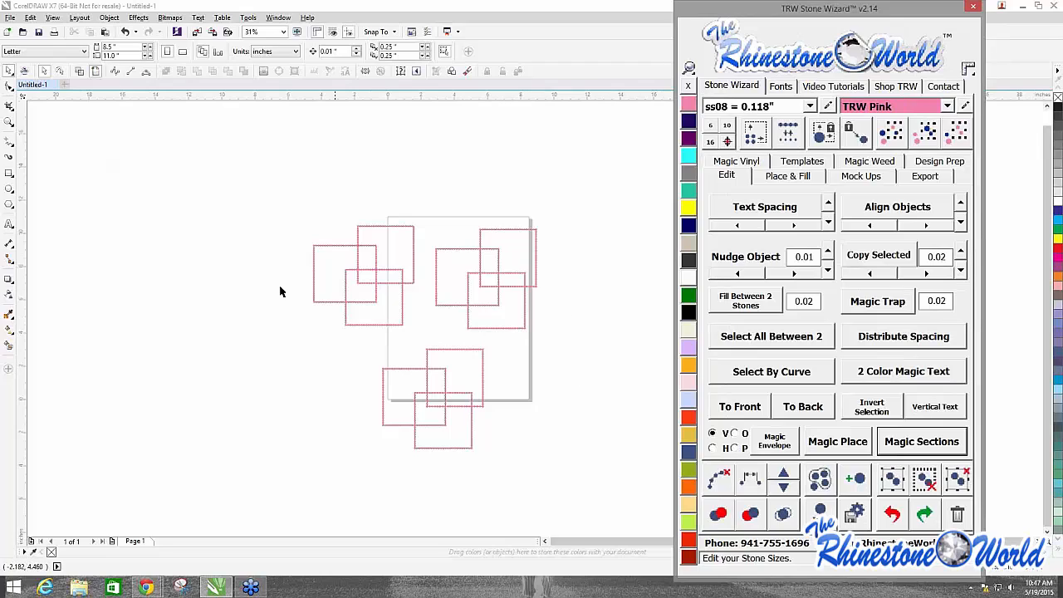
left_click(892, 515)
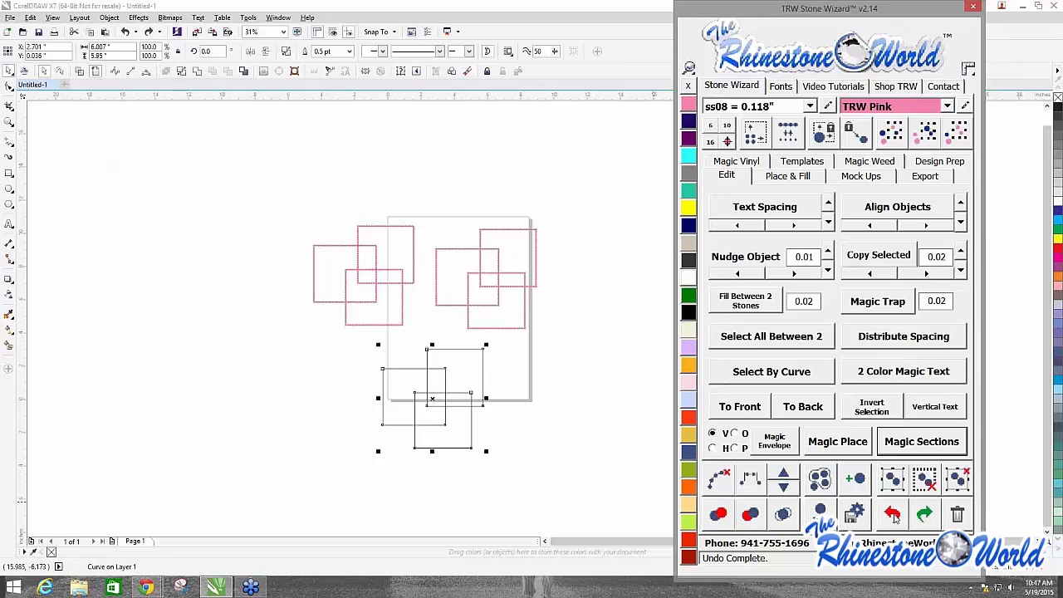
left_click(891, 514)
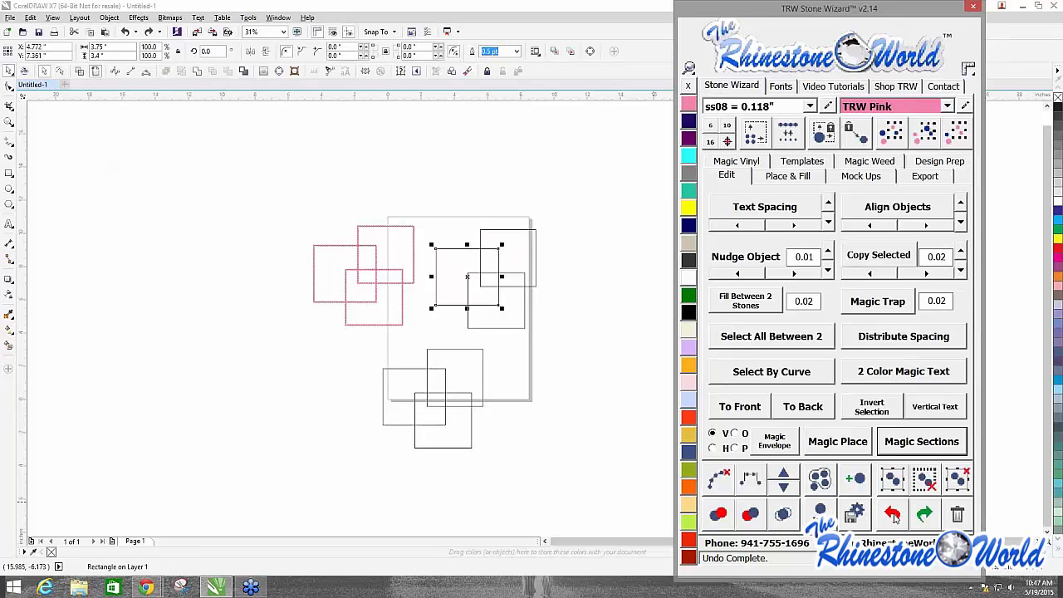
left_click(891, 514)
left_click(540, 478)
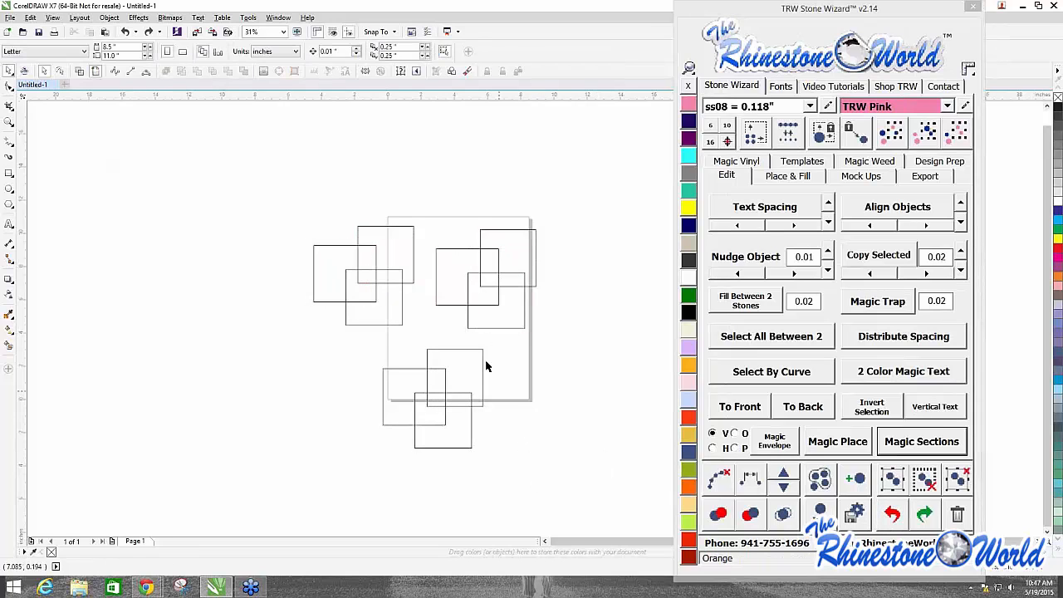
Step: Try moving the lowest rectangle of the upper-left group downward and undo the move
scroll(486, 296, "up", 2)
scroll(169, 261, "up", 2)
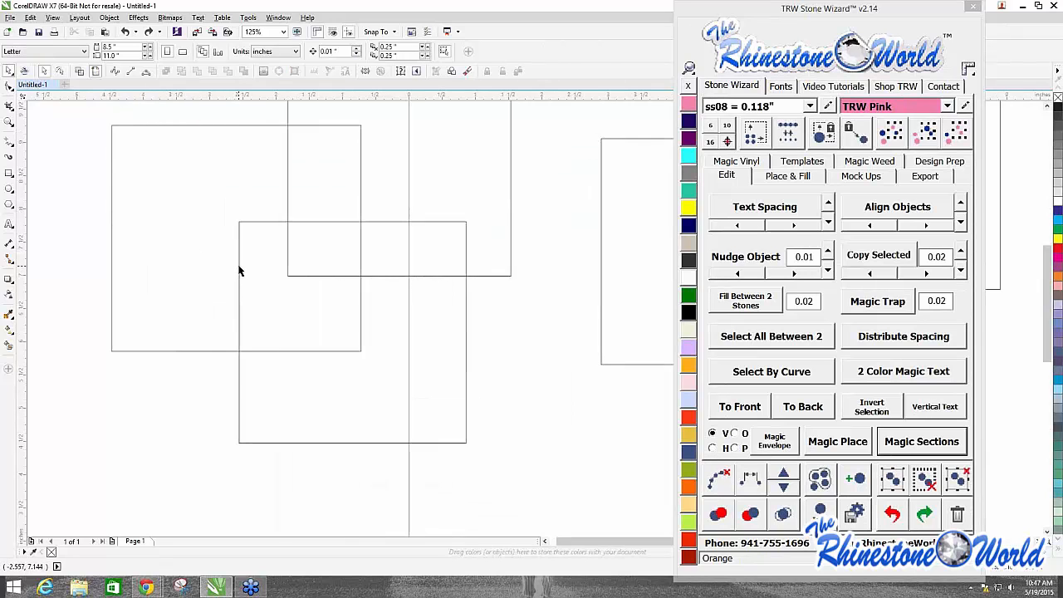
left_click_drag(238, 274, 238, 363)
key("ctrl+z")
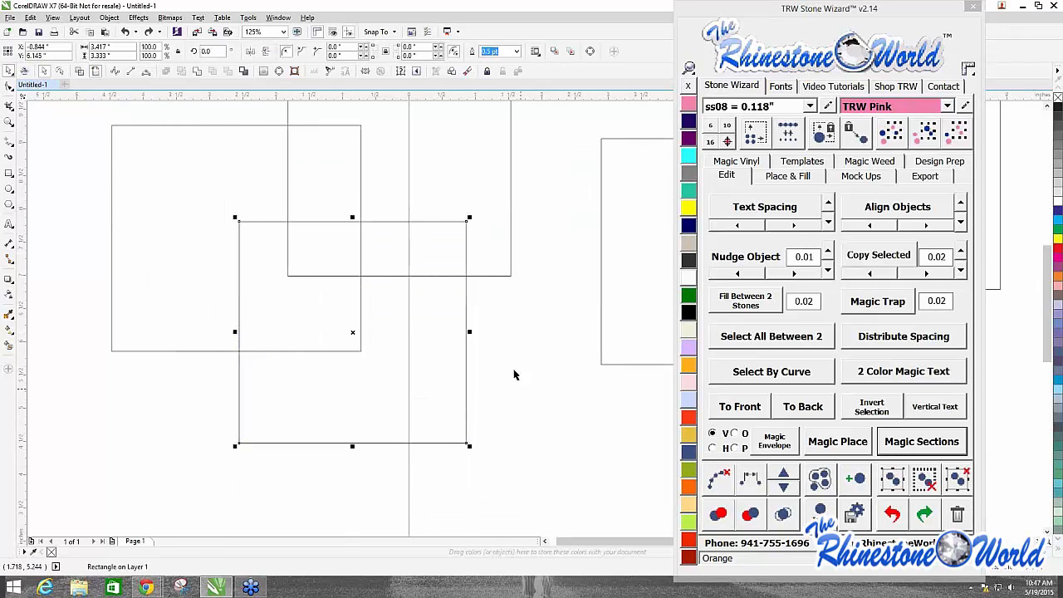
left_click(469, 332)
Step: Fill the upper-left group's rectangles: the highest with TRW Pink, the leftmost with Aquamarine and the lowest with Citrine
scroll(501, 359, "down", 2)
left_click(452, 243)
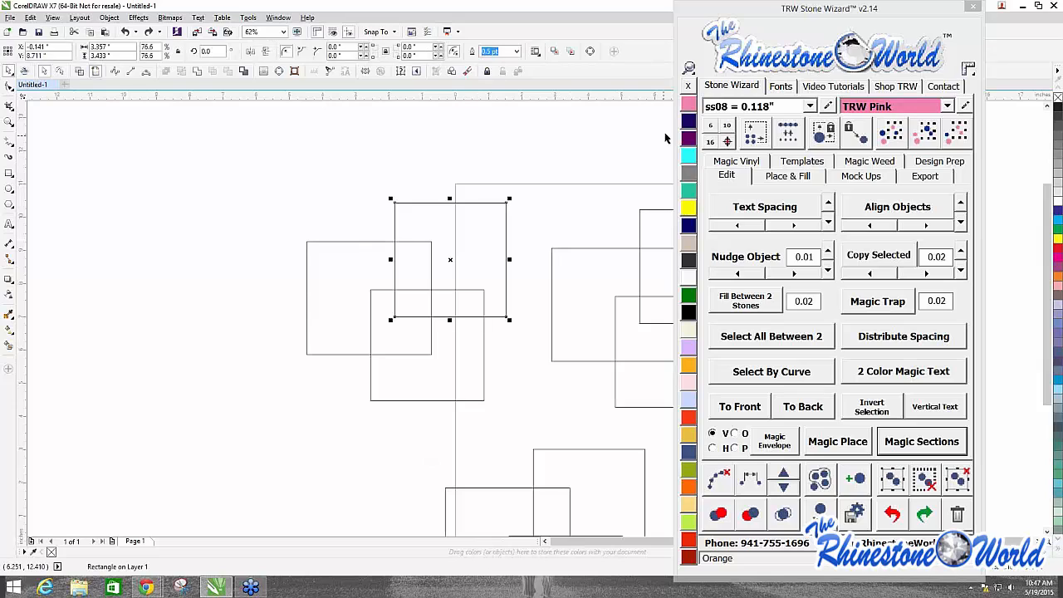
left_click(688, 104)
left_click(237, 159)
left_click(309, 249)
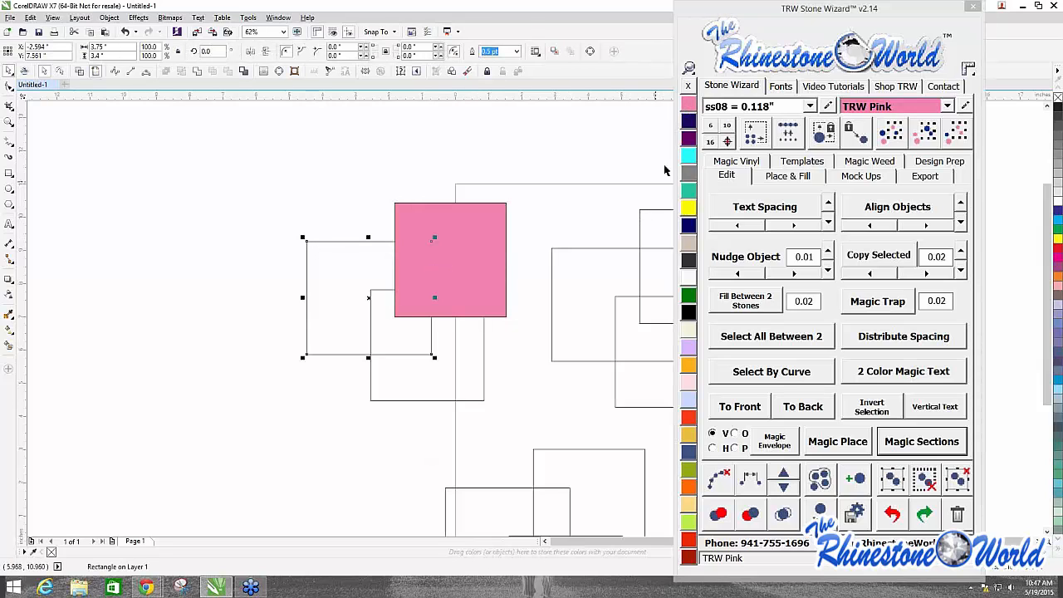
left_click(688, 156)
left_click(403, 406)
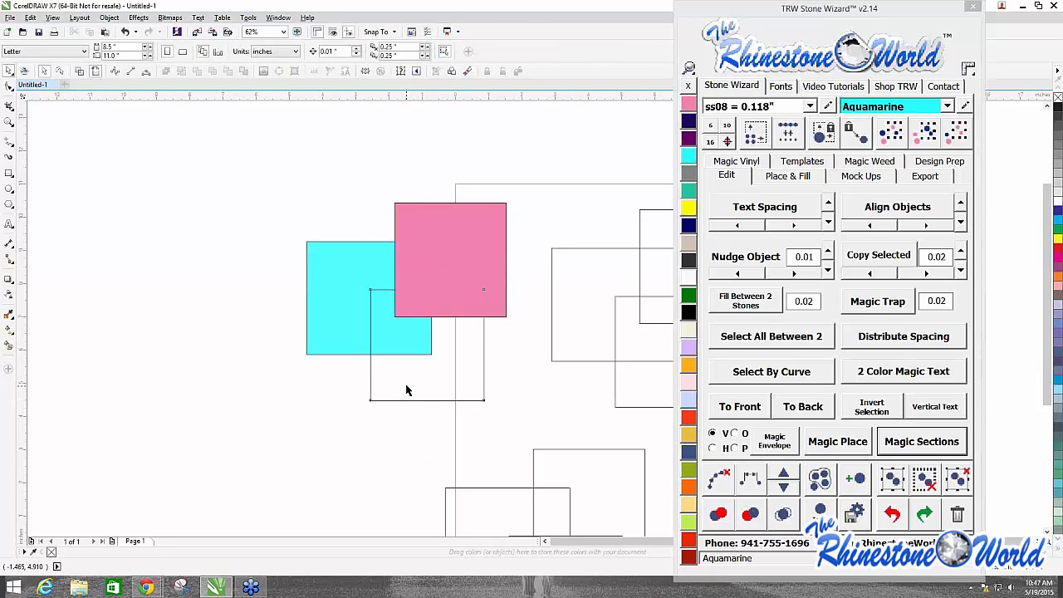
left_click(406, 398)
left_click(688, 208)
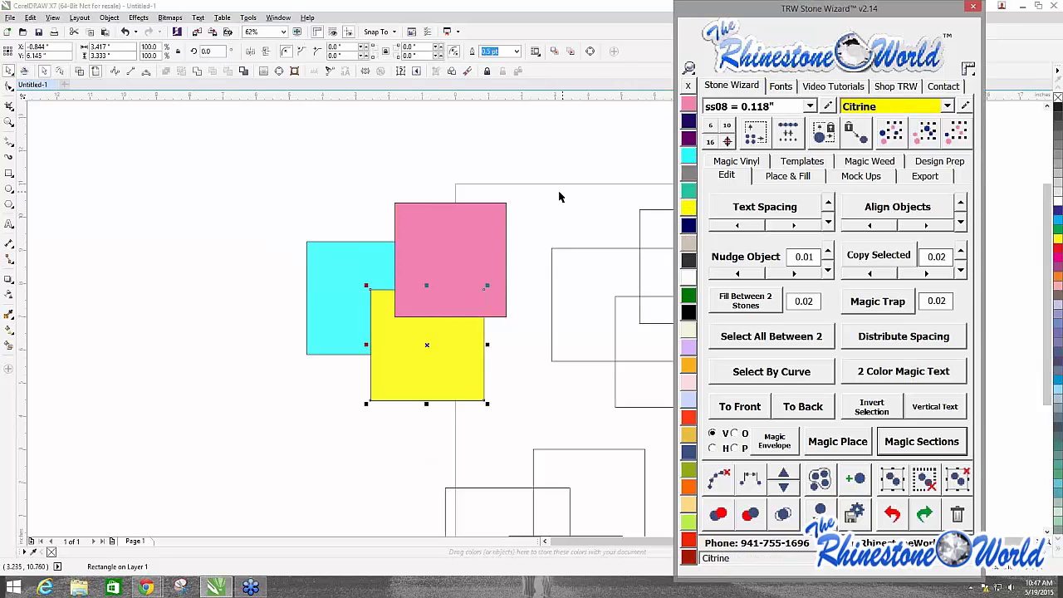
left_click(559, 197)
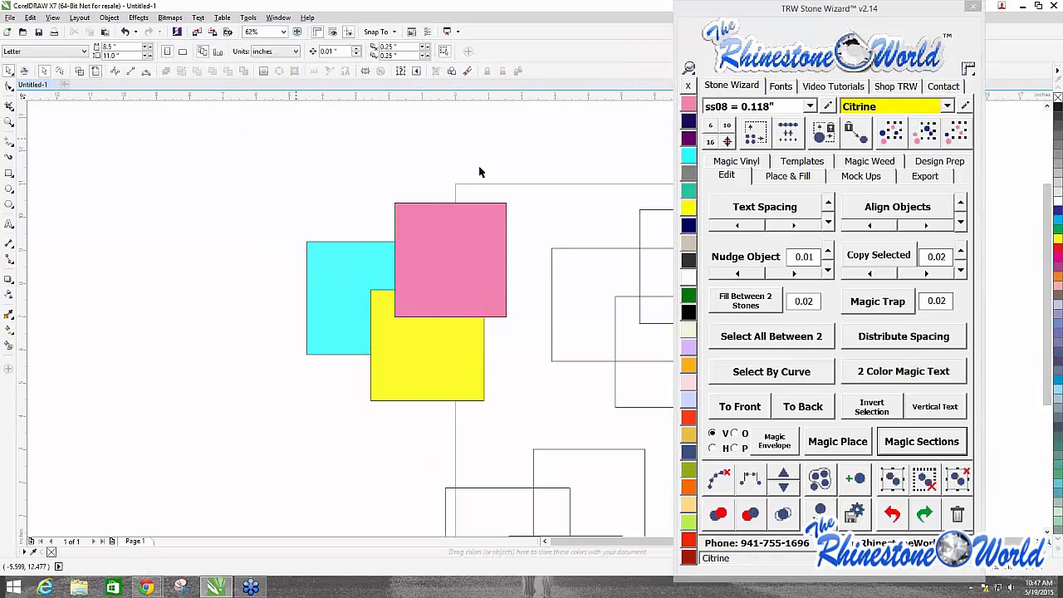
Step: Turn off Corner Detect and add ss08 Citrine stones with 0.02 spacing to the paths of the three filled rectangles
left_click(787, 175)
left_click(785, 278)
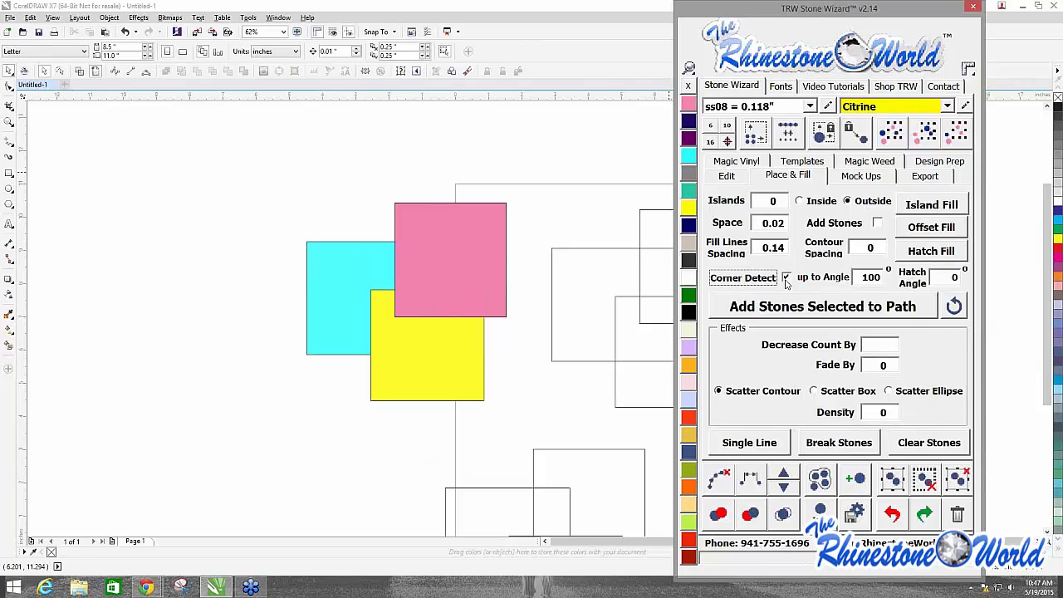
left_click(271, 185)
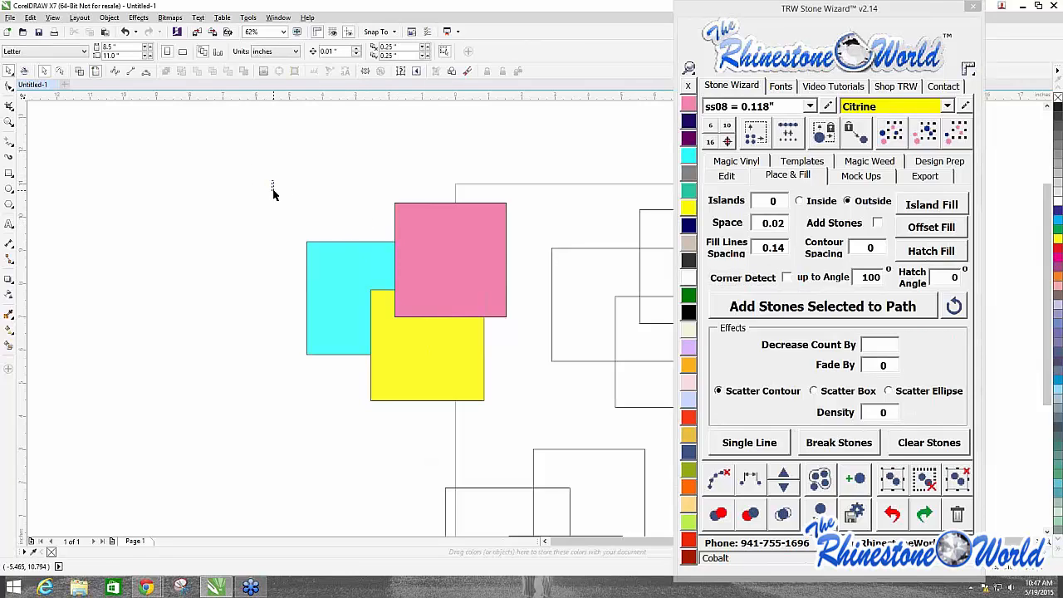
left_click_drag(274, 193, 526, 419)
left_click(771, 307)
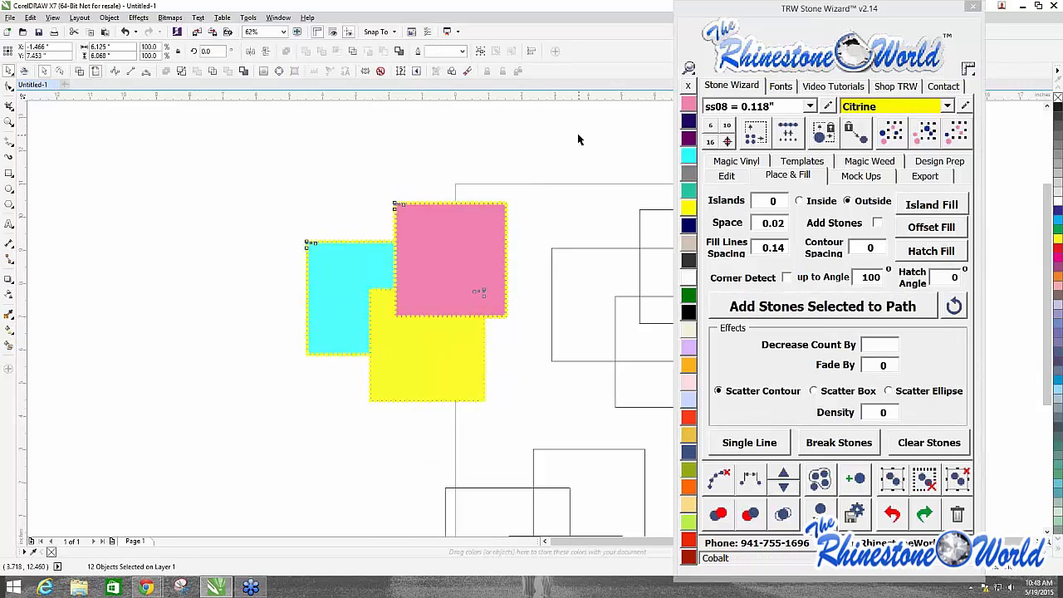
Step: Clear the filled paths from the upper-left group, keeping only the stones, and inspect the crossings
left_click_drag(239, 154, 527, 417)
left_click(716, 477)
left_click(415, 212)
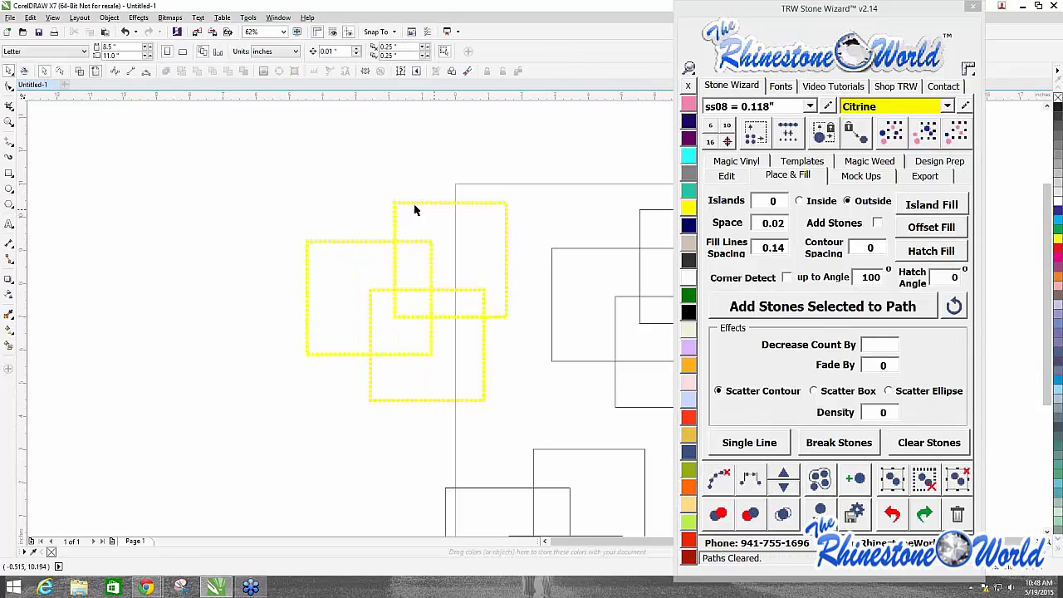
scroll(486, 313, "up", 4)
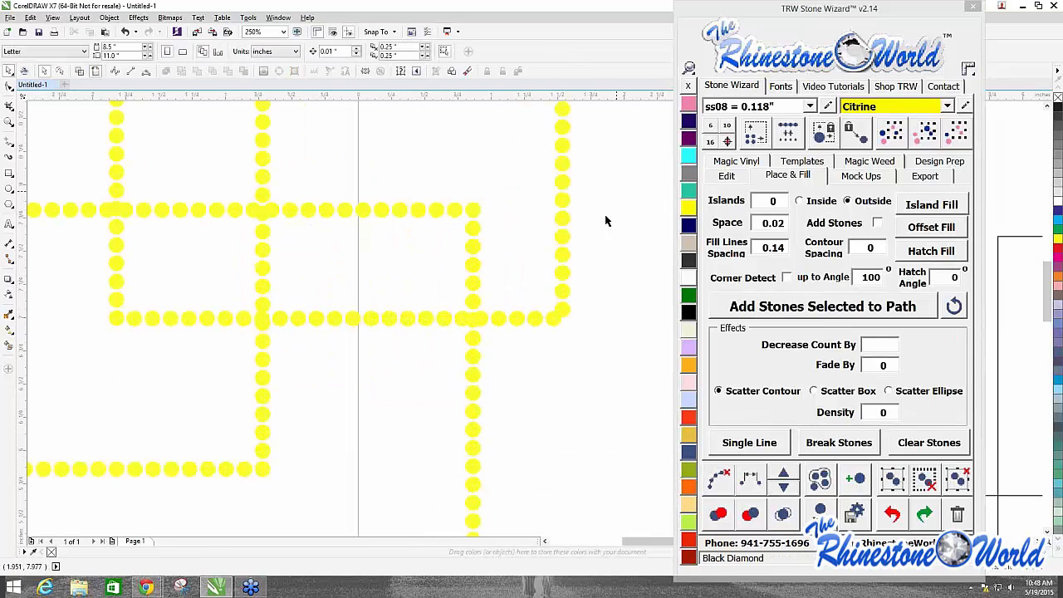
scroll(454, 156, "down", 4)
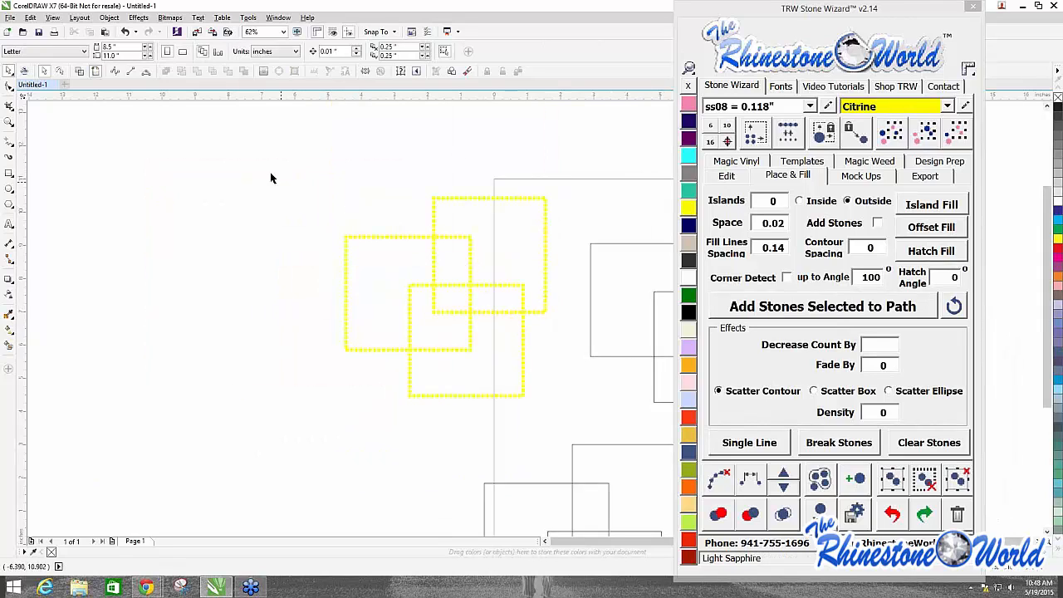
Step: Recolor all the Citrine stones of the upper-left group to Jet Black
left_click_drag(271, 169, 576, 425)
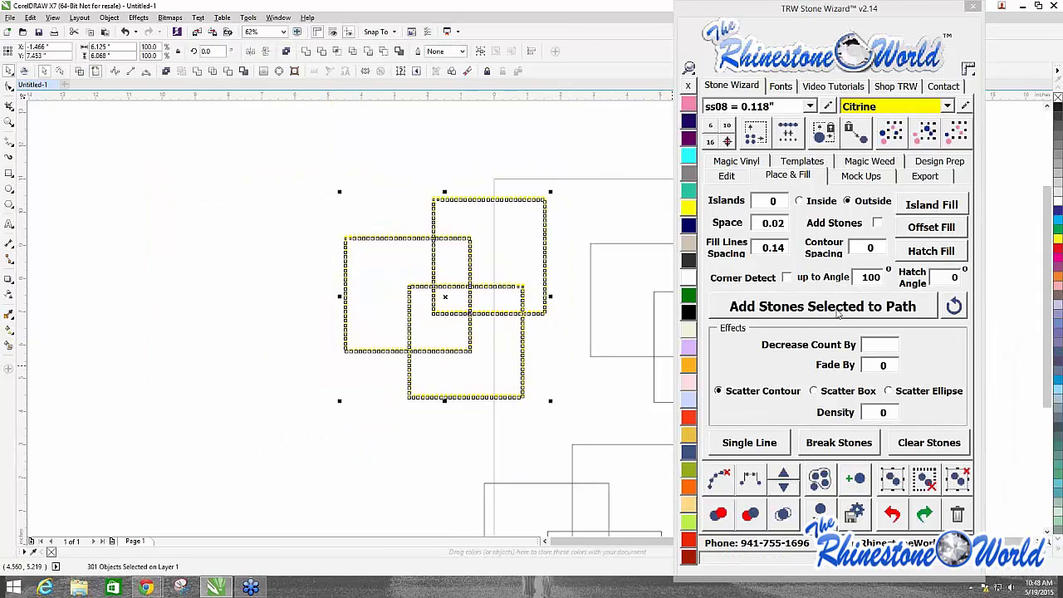
left_click(688, 312)
left_click(597, 381)
Step: Examine how the stones of the upper-left group meet at the path crossings and rectangle corners
scroll(536, 303, "up", 8)
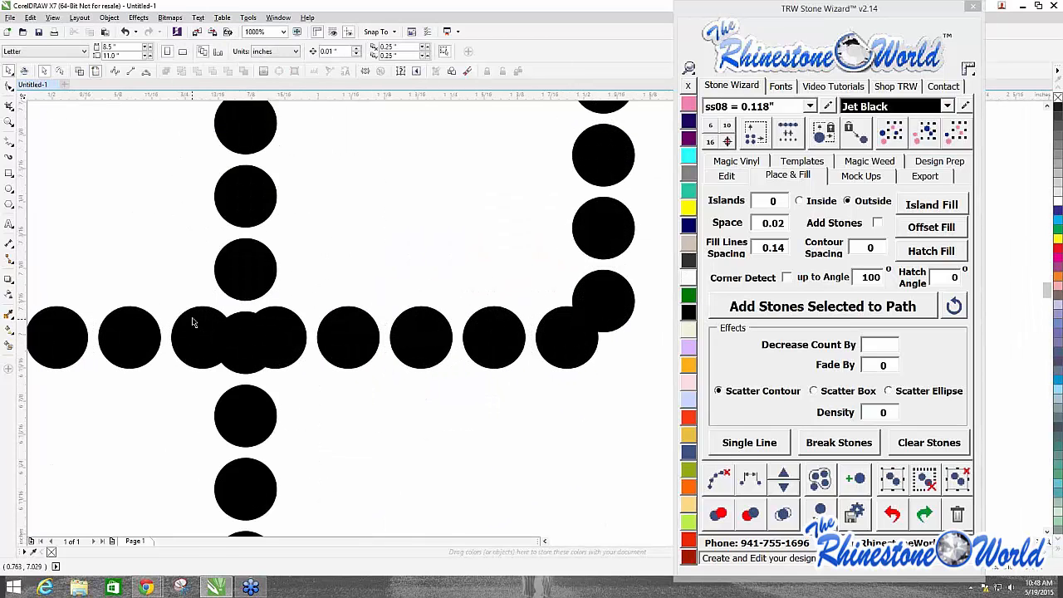
left_click(233, 328)
scroll(237, 327, "down", 4)
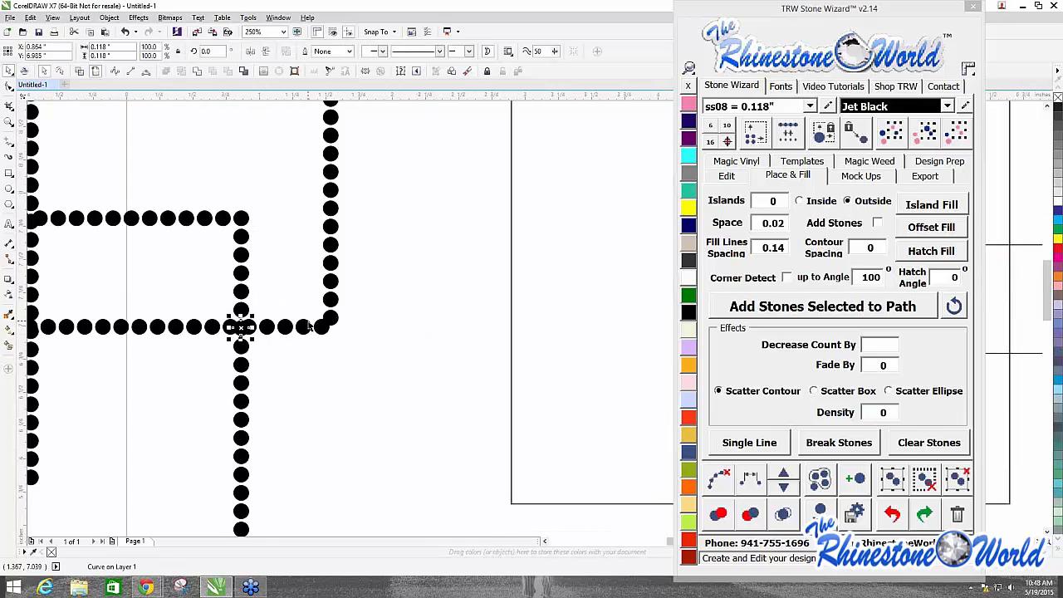
scroll(350, 320, "up", 6)
scroll(398, 285, "down", 10)
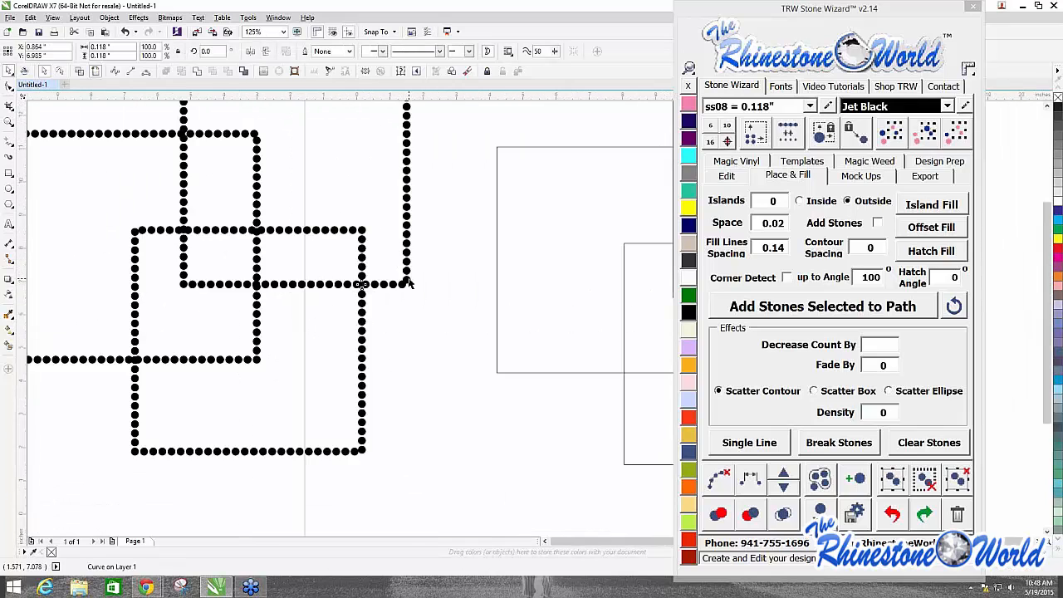
scroll(336, 320, "up", 4)
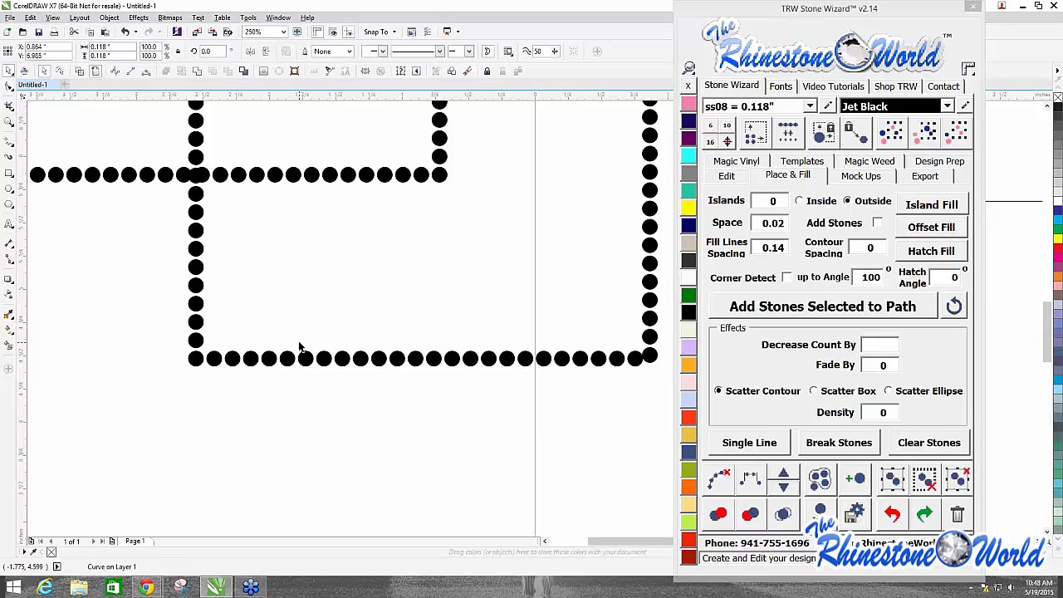
scroll(241, 314, "down", 6)
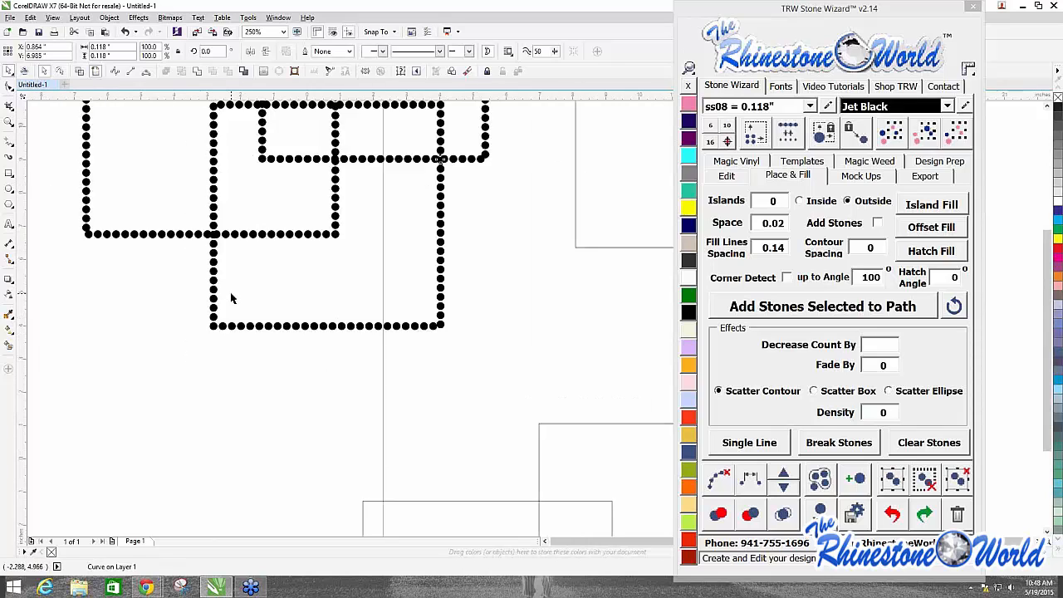
scroll(238, 249, "up", 3)
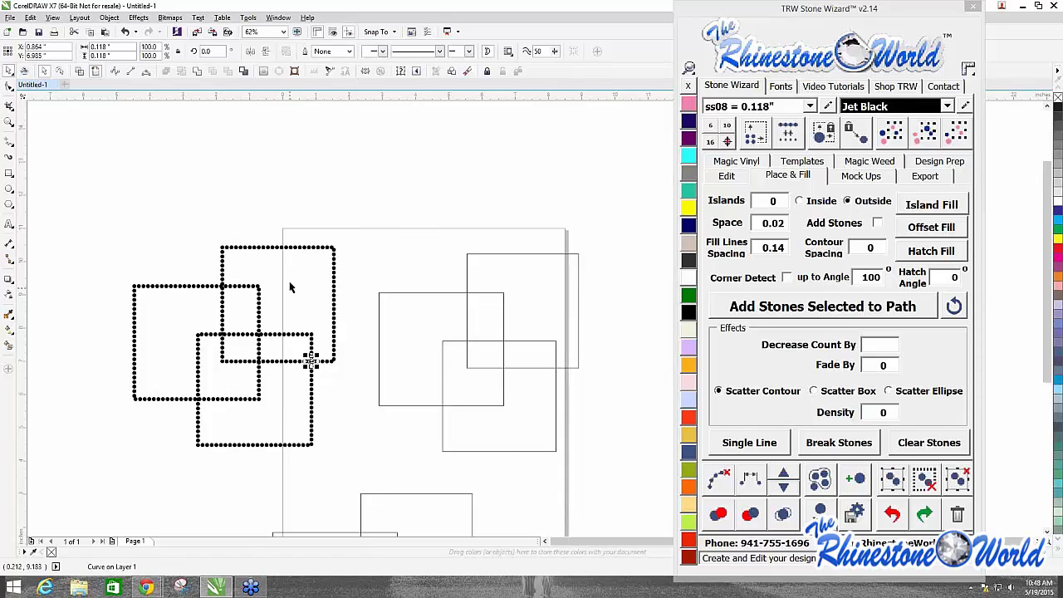
scroll(237, 233, "down", 3)
scroll(274, 249, "up", 2)
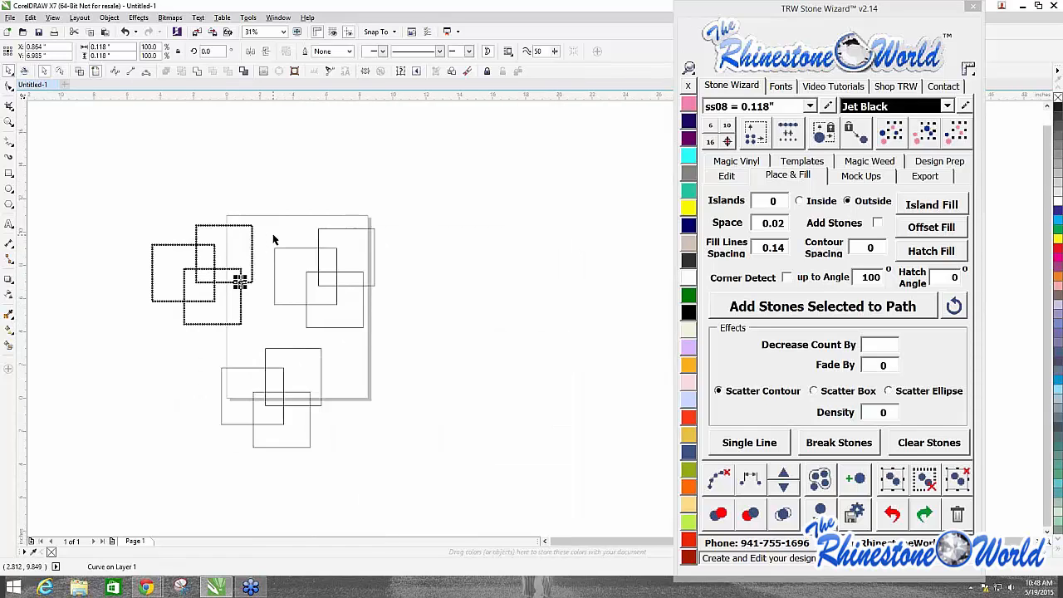
scroll(277, 227, "up", 1)
Step: Turn on Corner Detect and select the three rectangles of the upper-right group
left_click(285, 227)
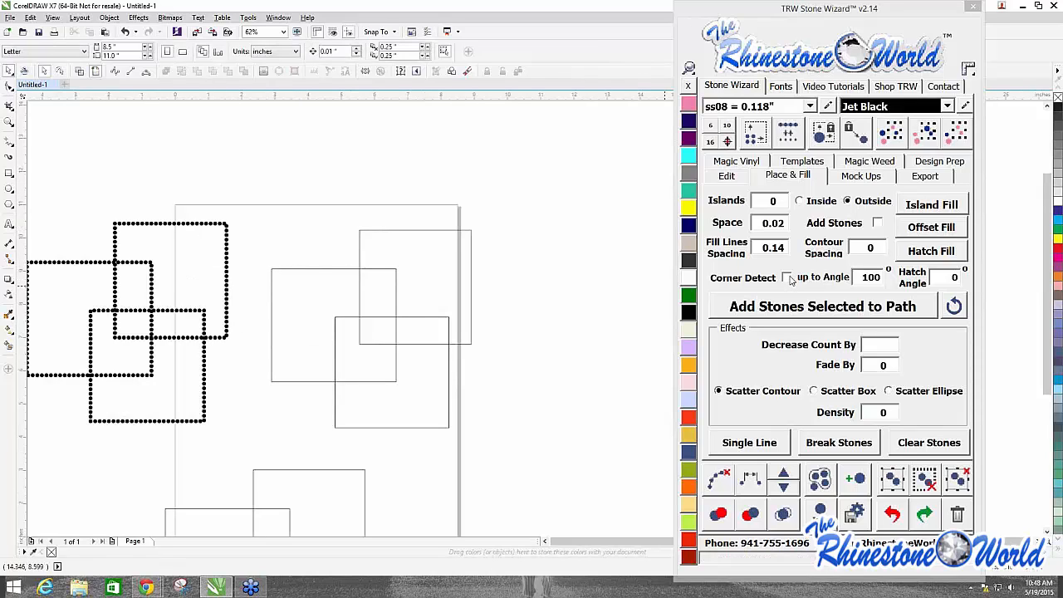
left_click(787, 278)
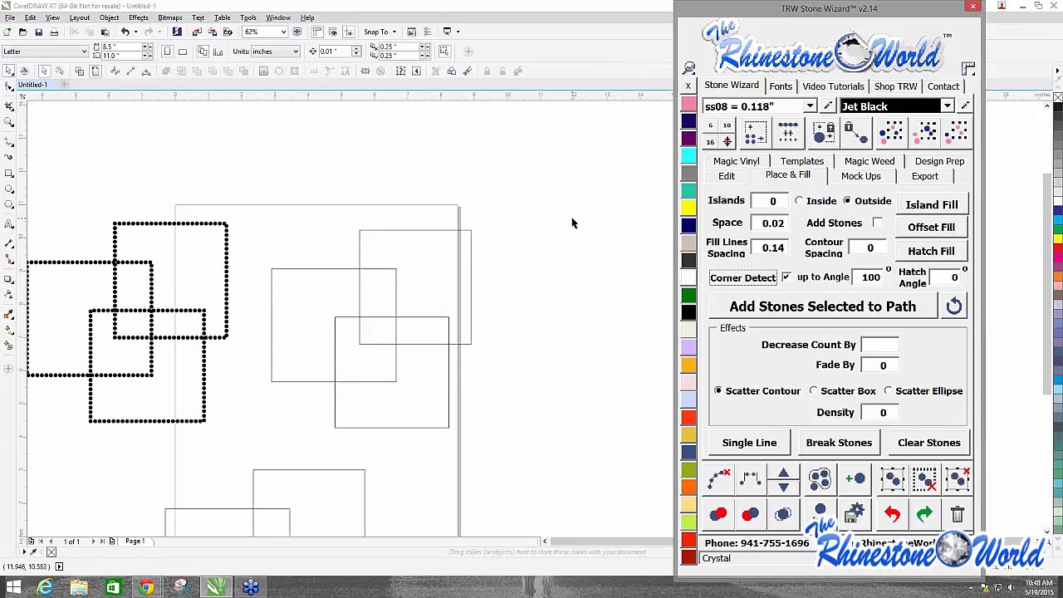
left_click(517, 189)
left_click_drag(249, 197, 513, 442)
Step: Examine the corner stones of the upper-left group, which were placed without Corner Detect
scroll(211, 224, "up", 2)
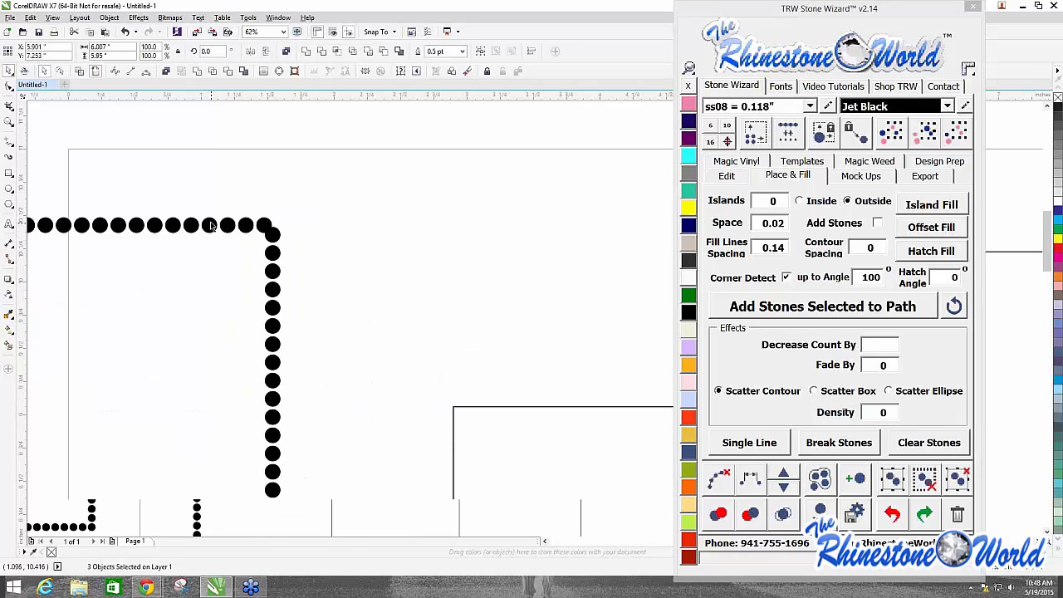
scroll(258, 196, "up", 3)
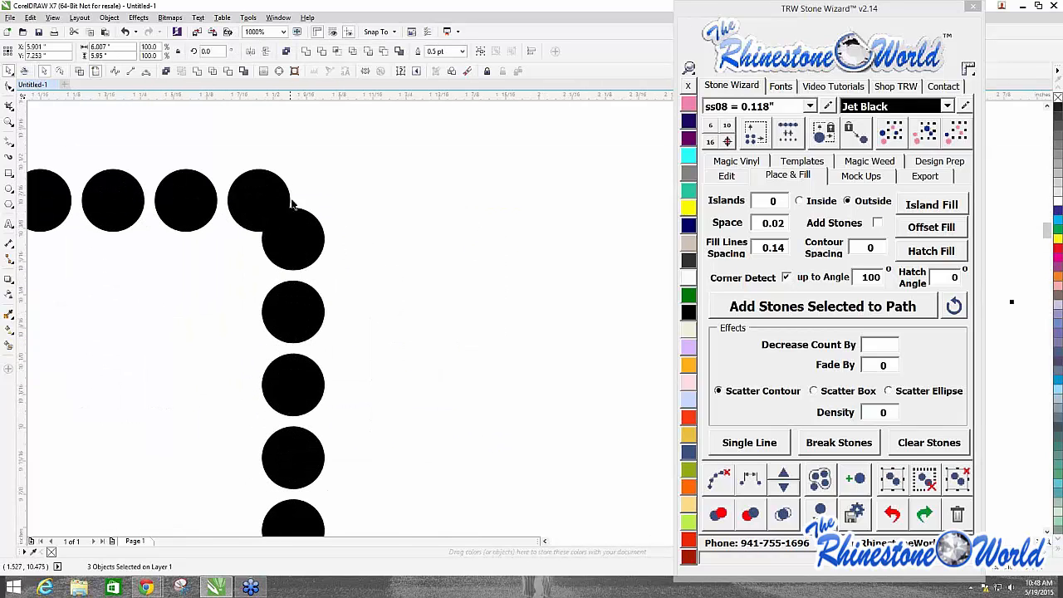
scroll(291, 203, "down", 5)
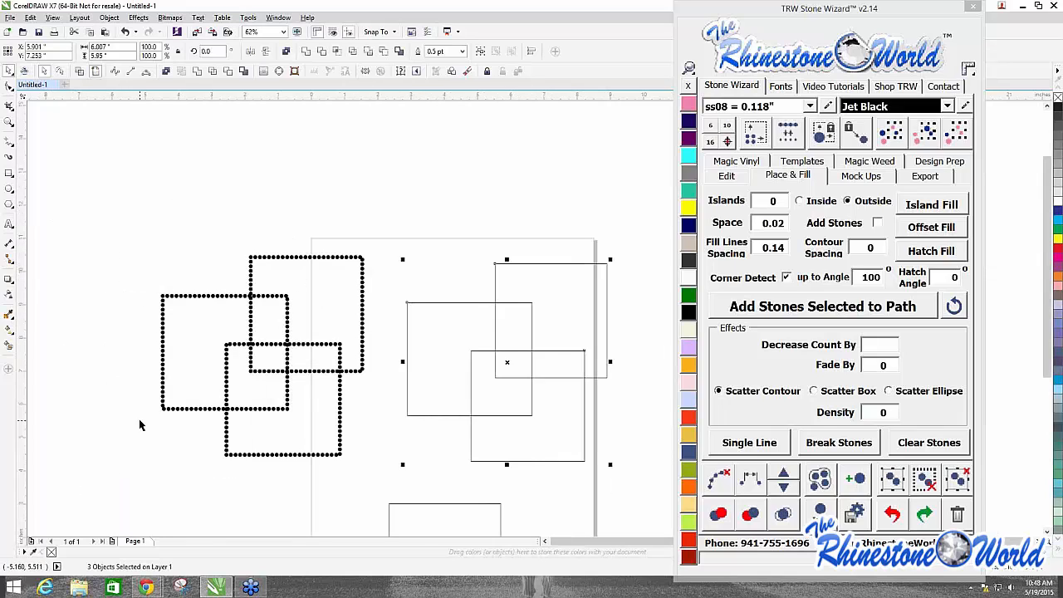
scroll(153, 421, "up", 4)
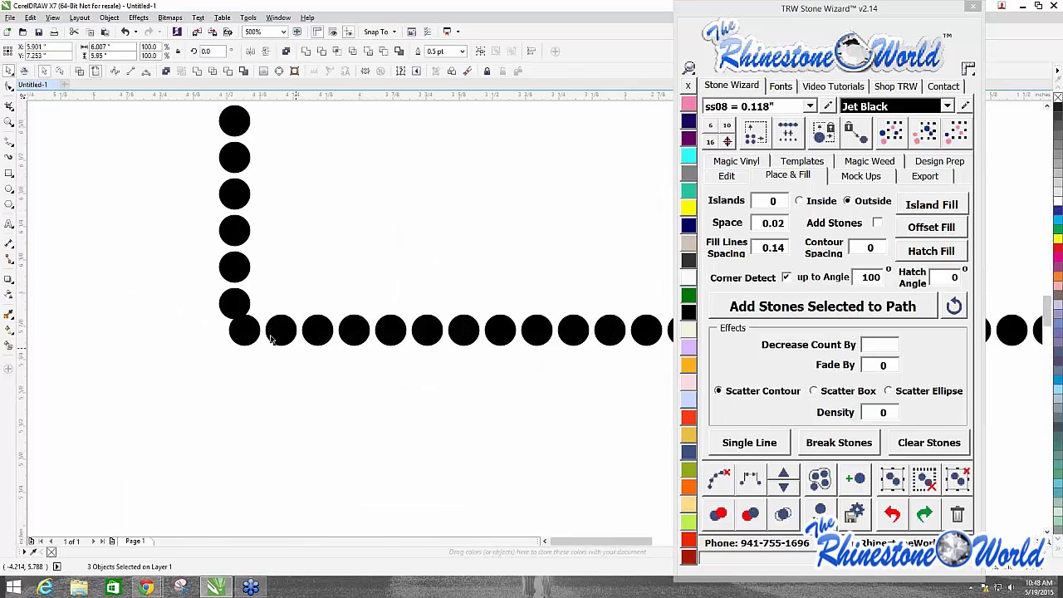
scroll(220, 235, "down", 4)
scroll(215, 131, "up", 2)
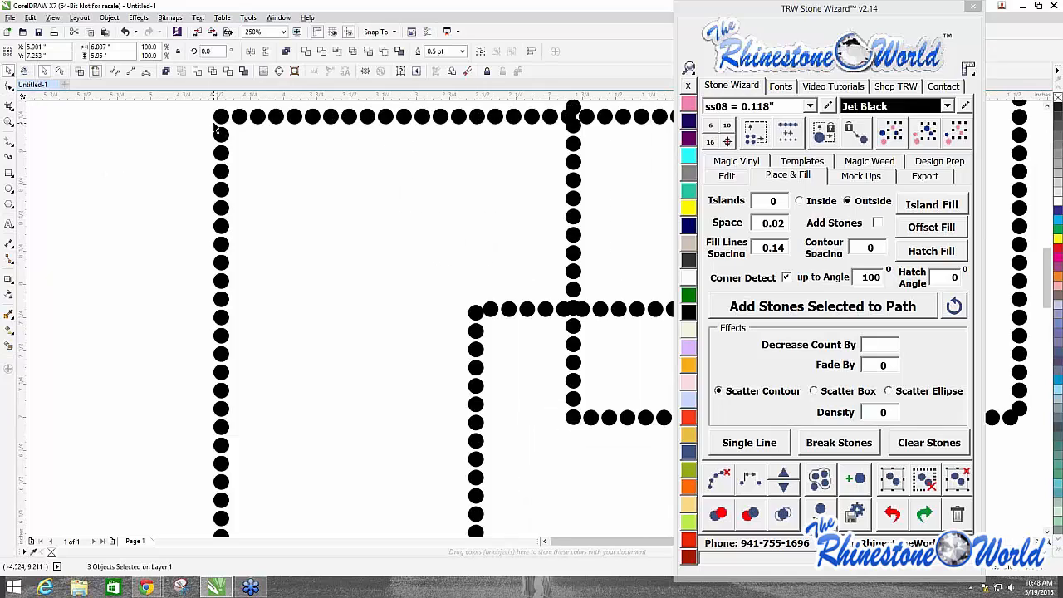
scroll(215, 131, "down", 4)
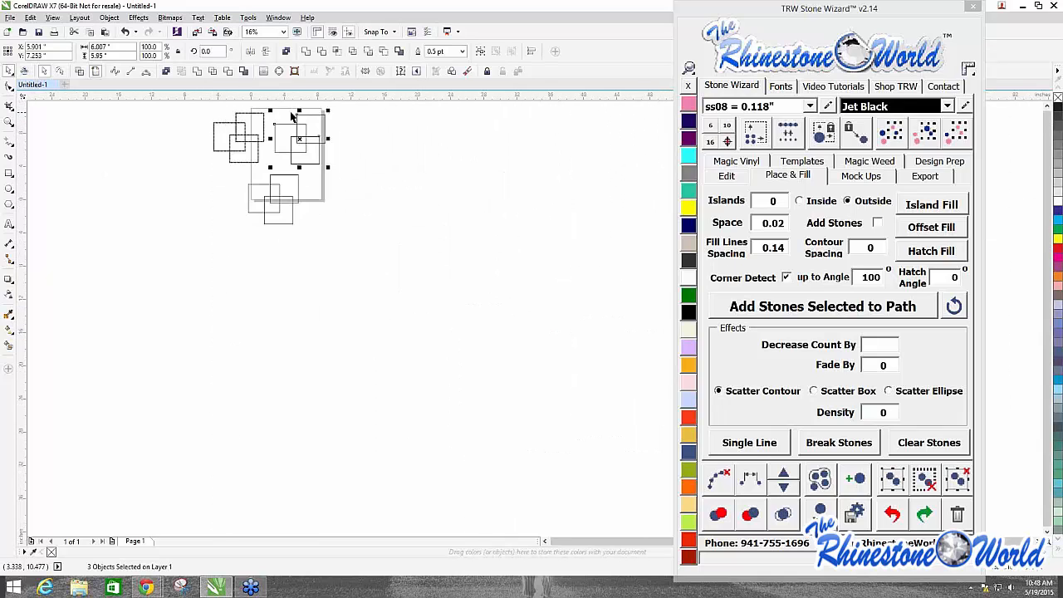
Step: Add ss08 Jet Black stones with 0.02 spacing to the upper-right group's three paths and inspect the corners and crossings
scroll(290, 113, "up", 3)
key("F3")
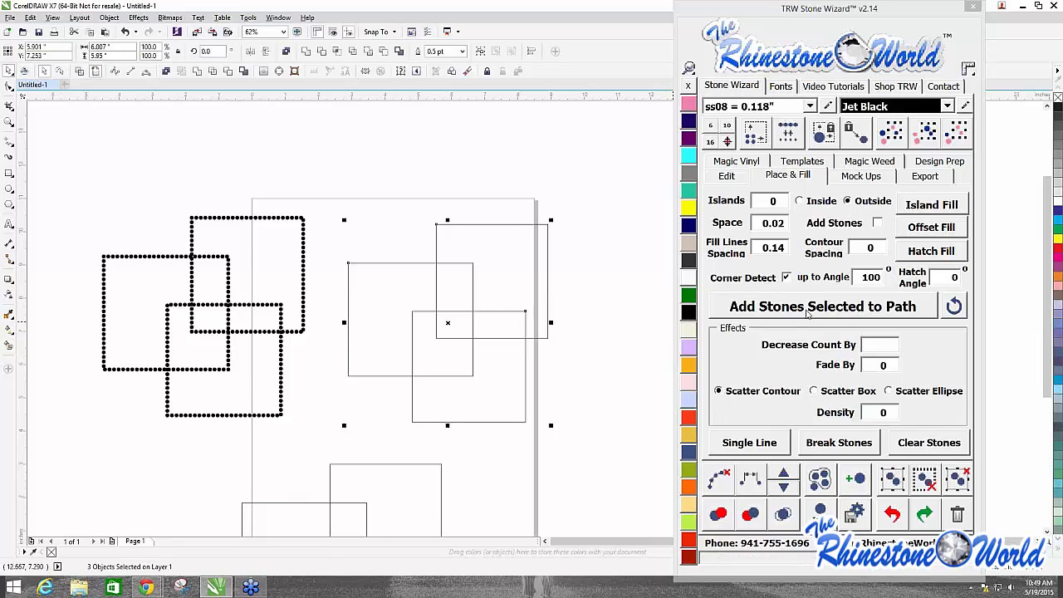
left_click(808, 308)
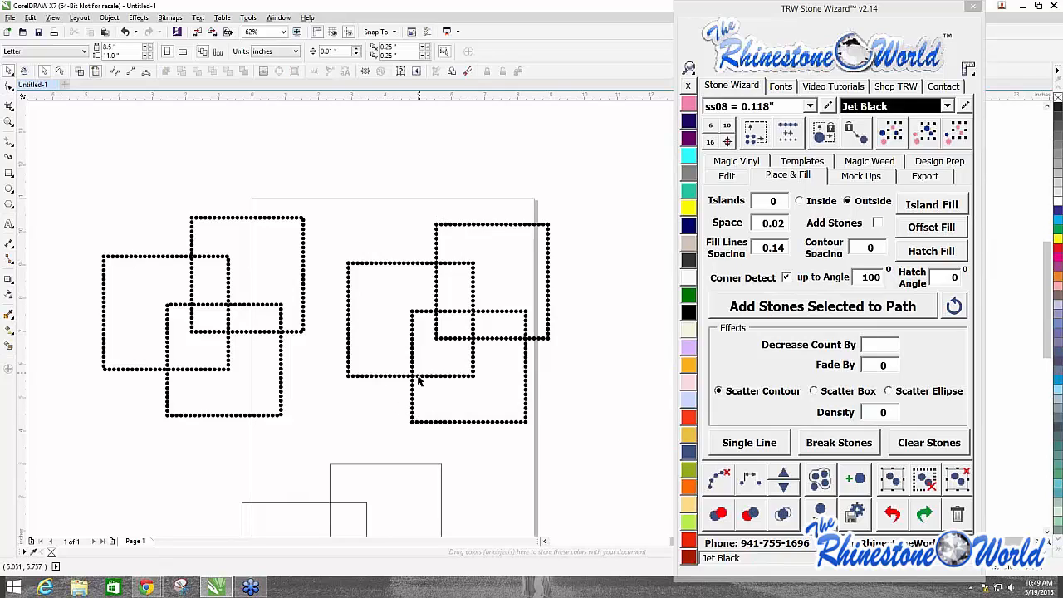
scroll(412, 380, "up", 6)
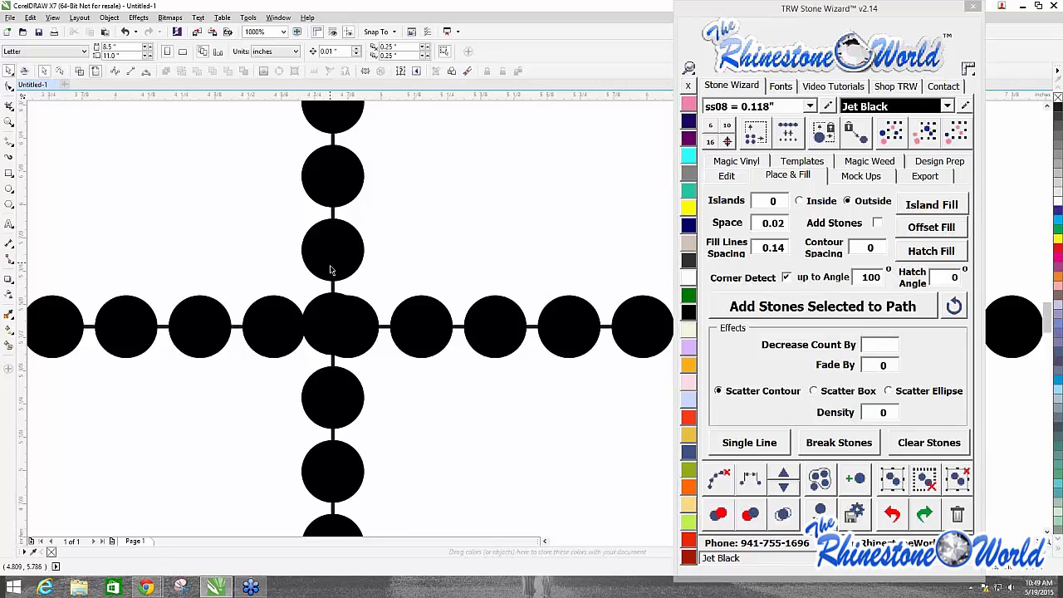
scroll(324, 287, "down", 4)
scroll(330, 284, "down", 1)
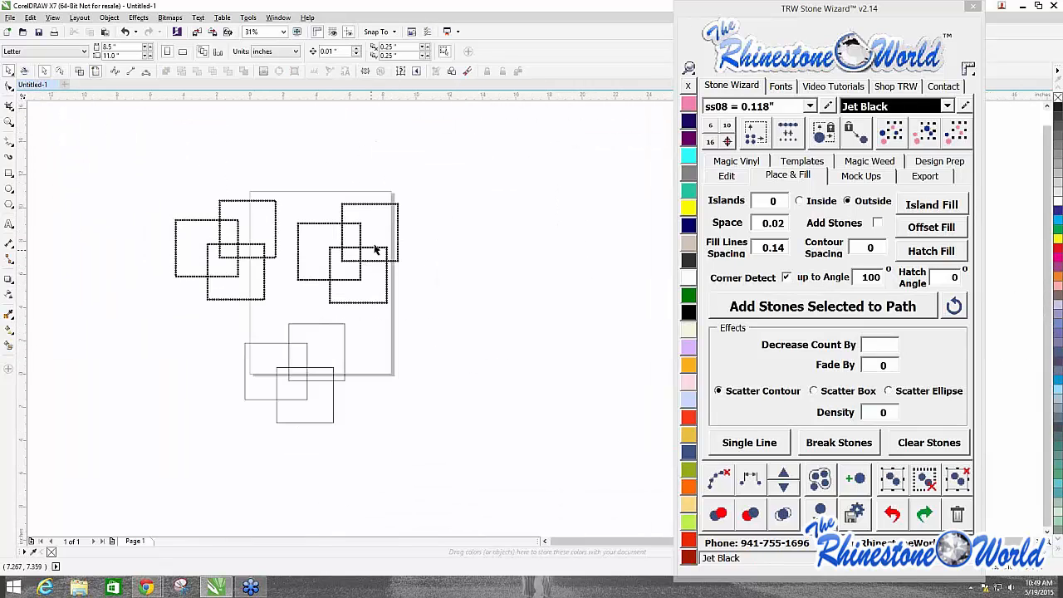
scroll(396, 372, "up", 4)
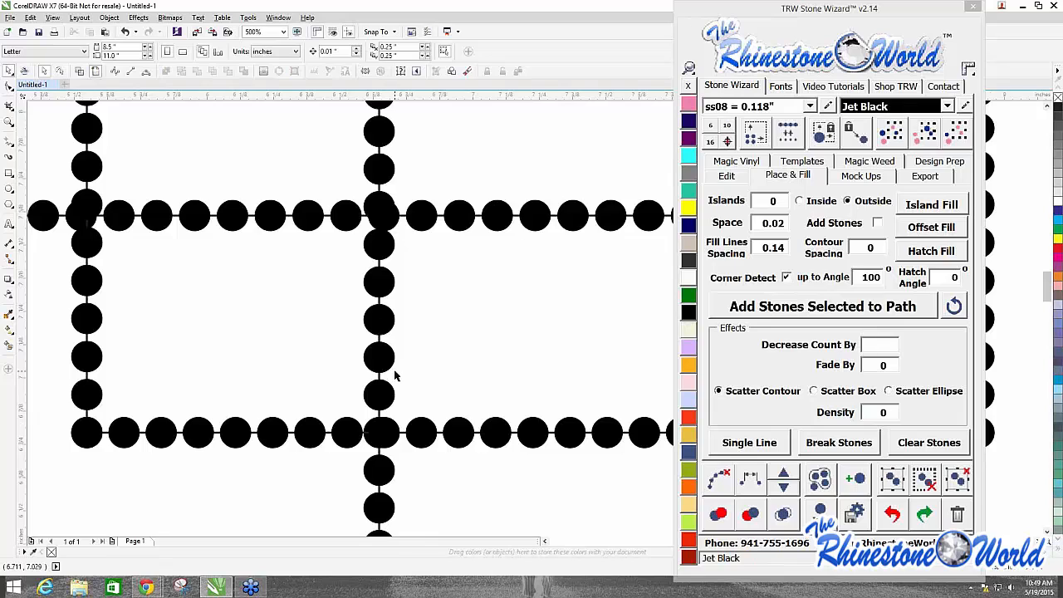
scroll(396, 373, "down", 5)
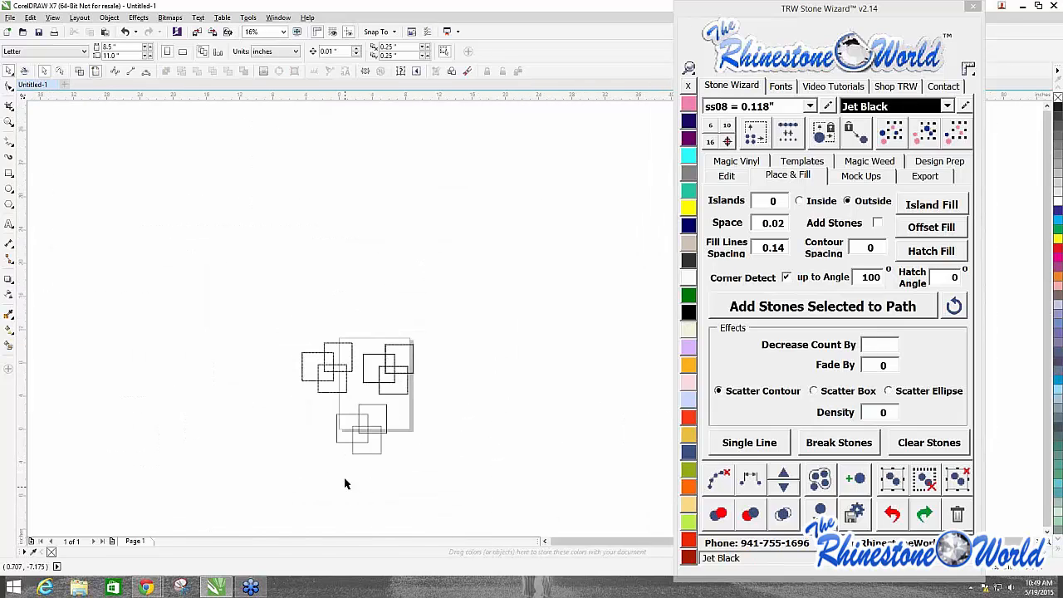
Step: Select the three rectangles of the lower group and show the Stone Wizard's Edit tools
scroll(356, 455, "up", 2)
left_click_drag(220, 223, 581, 490)
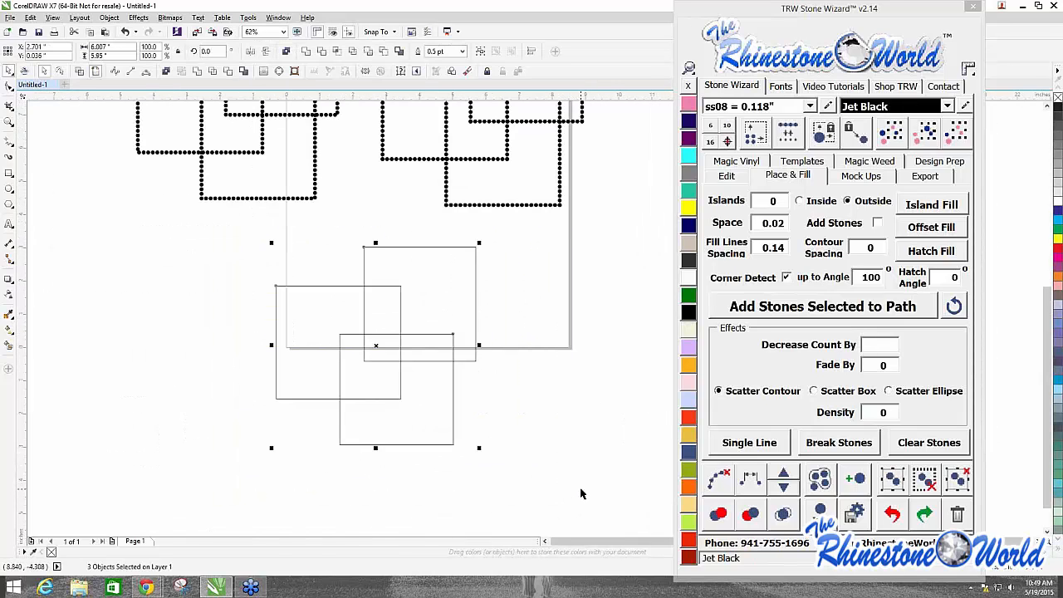
left_click(726, 177)
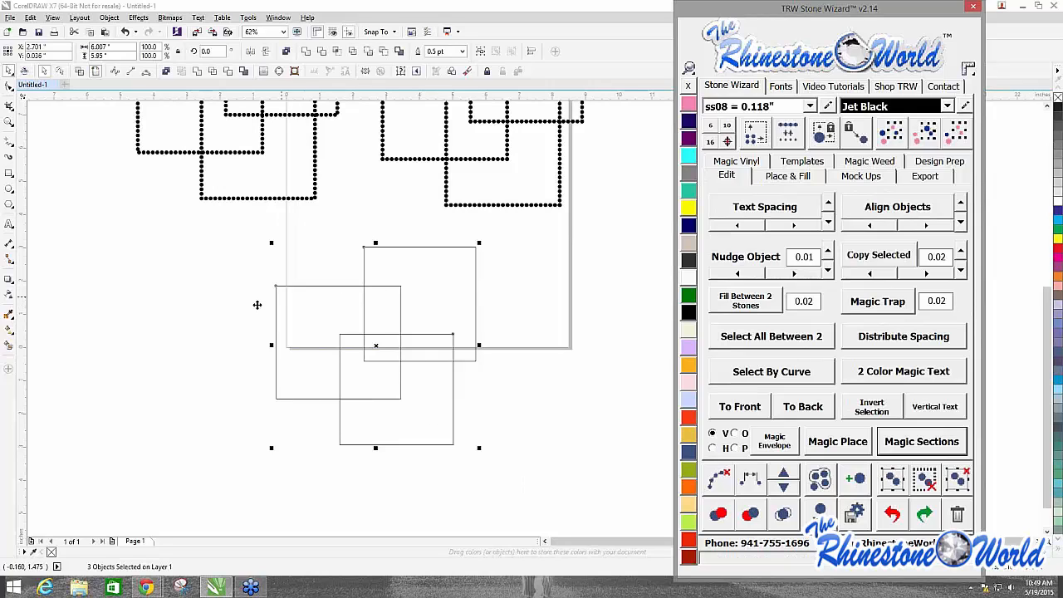
Step: Try separating the lower group by moving two of its rectangles away, and undo both moves
left_click(267, 280)
scroll(255, 291, "up", 2)
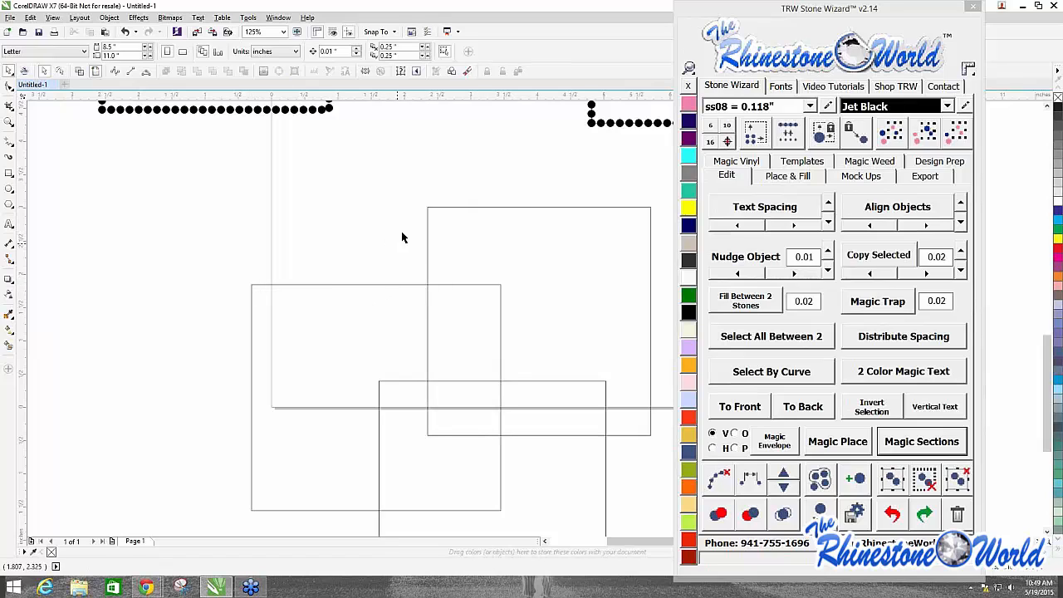
scroll(255, 309, "down", 2)
left_click_drag(210, 236, 597, 460)
left_click_drag(385, 282, 520, 263)
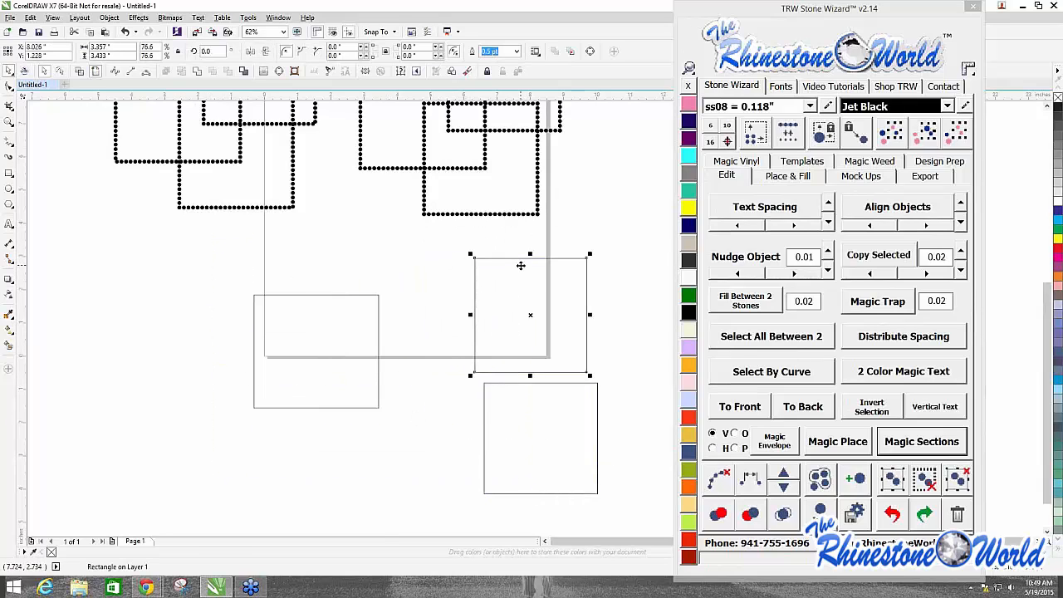
key("ctrl+z")
key("ctrl+z")
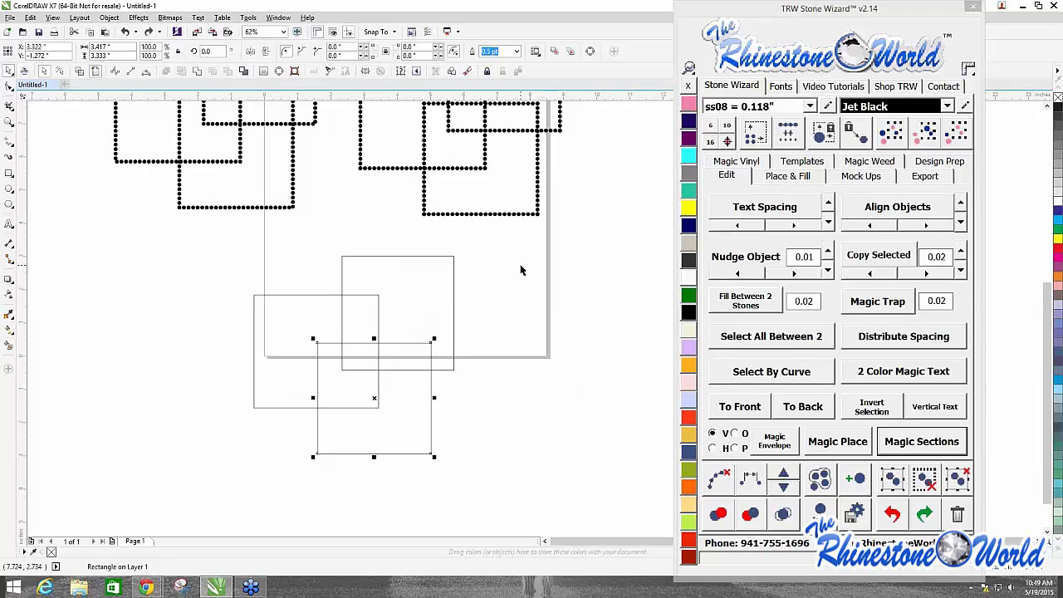
Step: Apply Magic Sections to the three overlapping rectangles of the lower group
left_click(572, 371)
left_click_drag(204, 233, 507, 472)
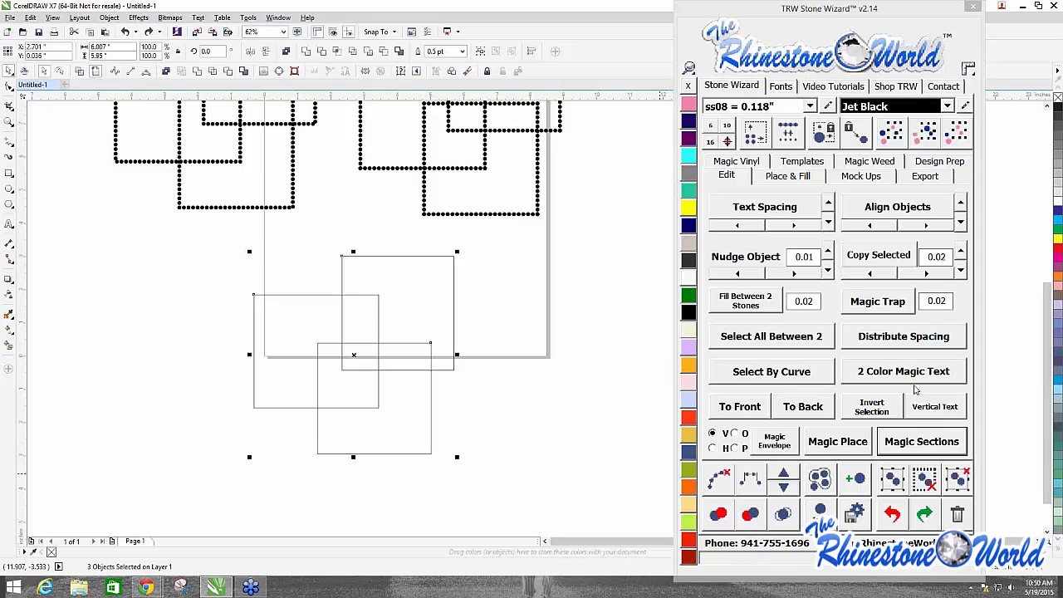
left_click(909, 449)
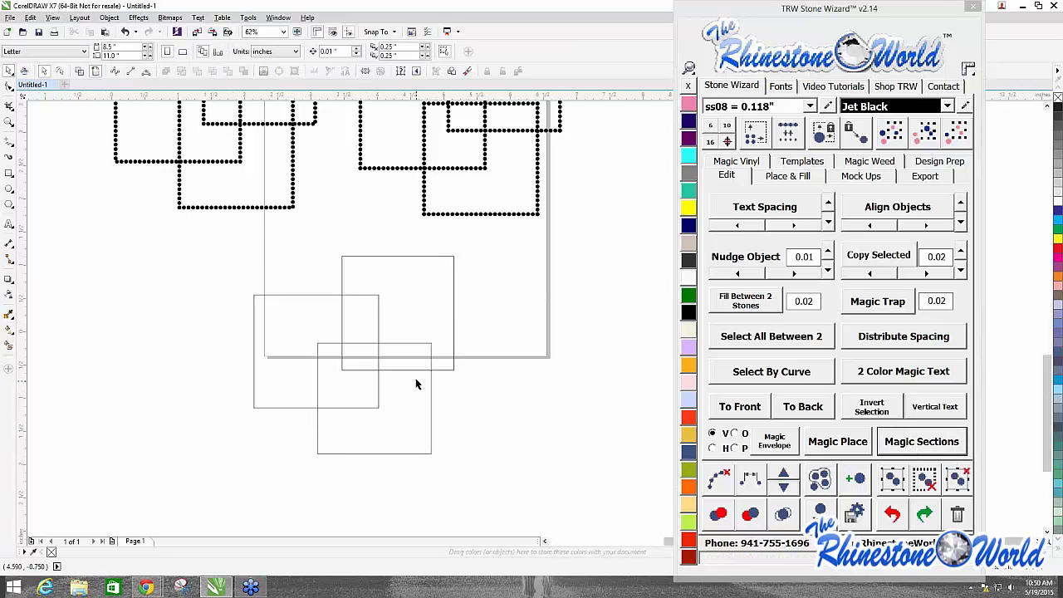
Step: Try moving the outer section of the lower group's highest rectangle away and undo the move
scroll(417, 384, "up", 2)
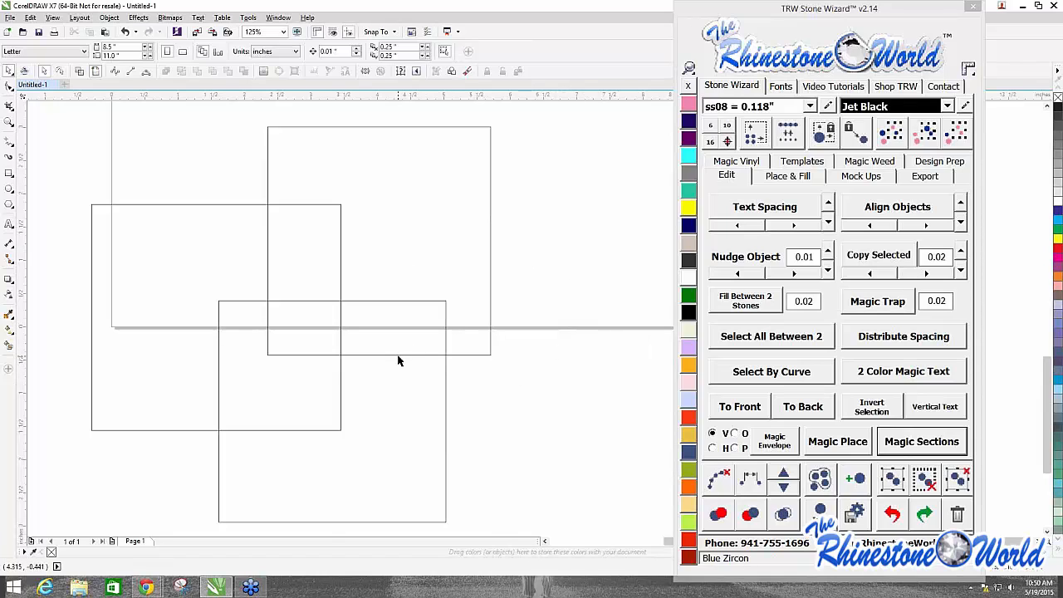
scroll(398, 361, "up", 2)
left_click_drag(497, 296, 571, 275)
scroll(566, 271, "down", 4)
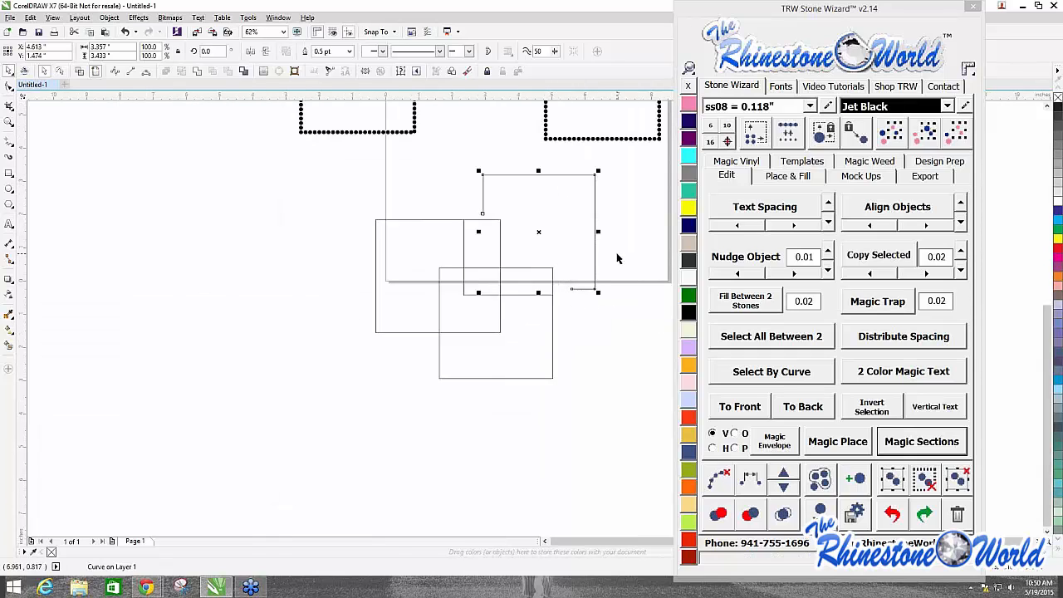
key("ctrl+z")
scroll(246, 225, "up", 4)
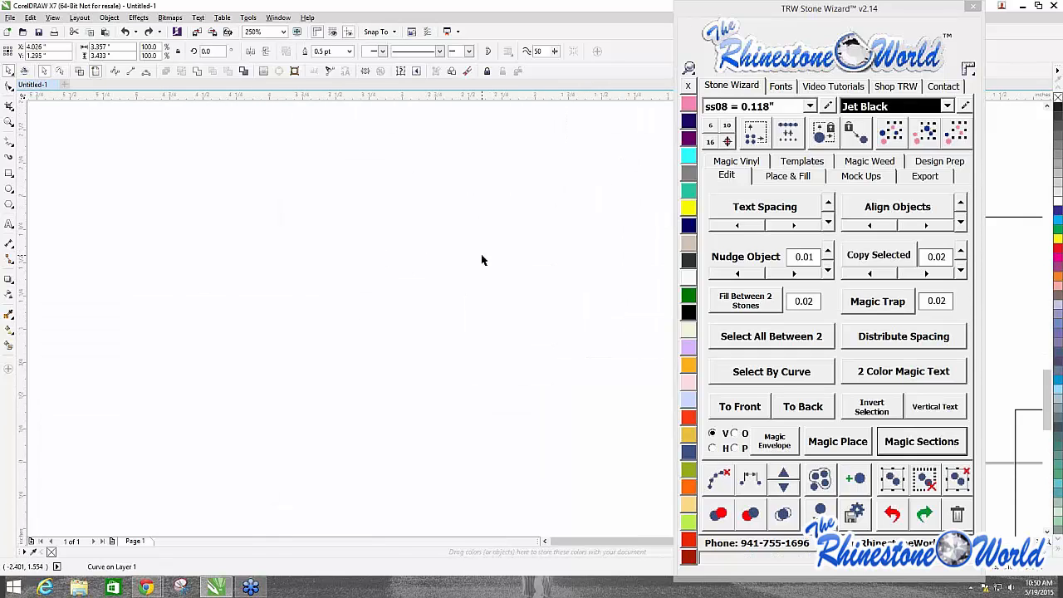
left_click(482, 259)
scroll(368, 238, "down", 4)
Step: Try pulling the lower group's outer and inner sections apart one by one, and undo the moves
left_click(534, 243)
scroll(344, 216, "down", 5)
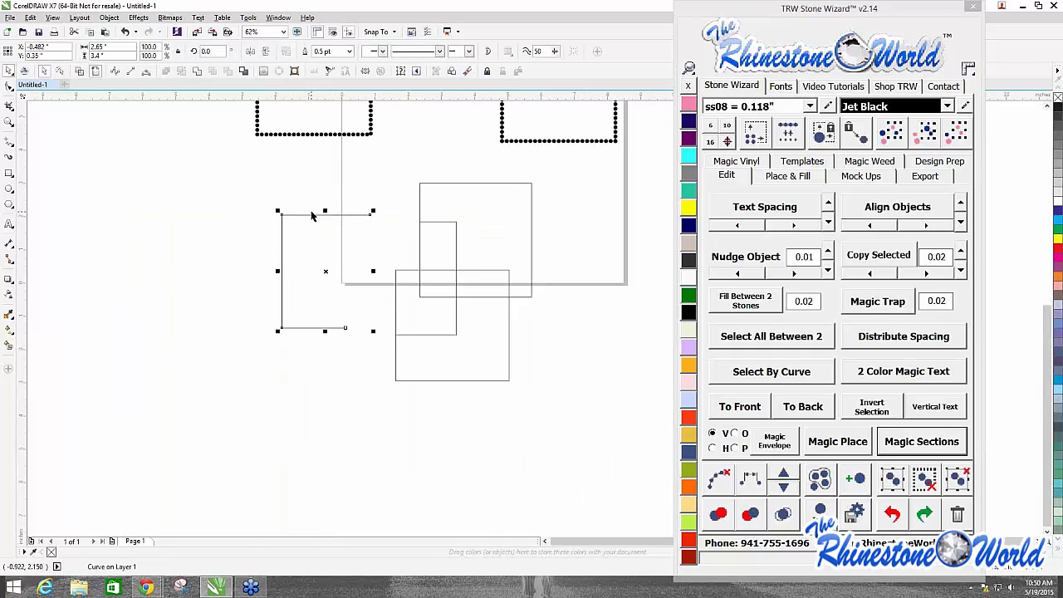
left_click_drag(438, 235, 468, 214)
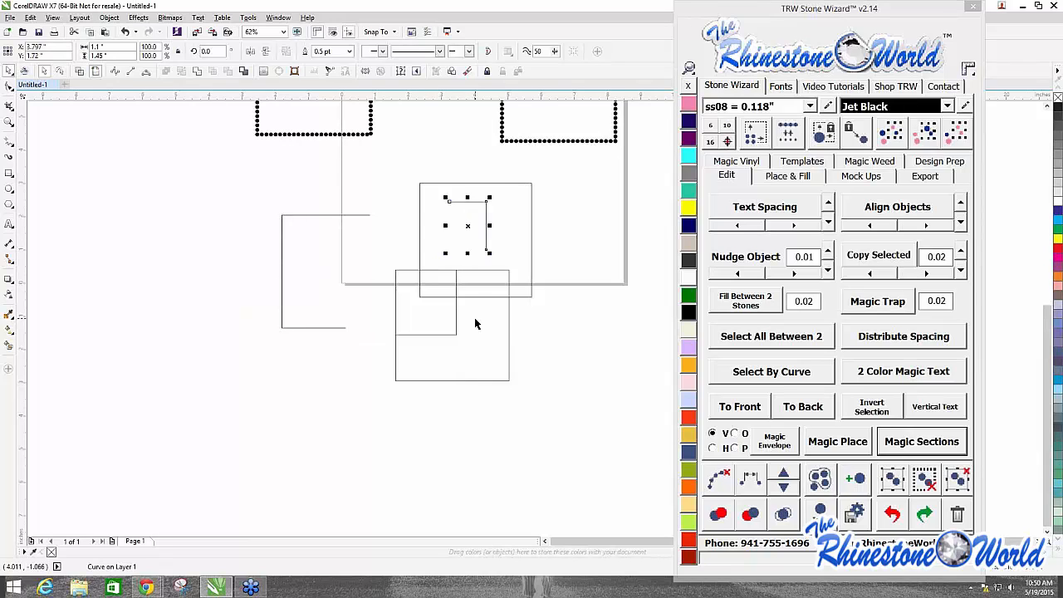
mouse_move(475, 320)
left_mouse_down()
mouse_move(549, 349)
mouse_move(487, 328)
left_mouse_up()
left_click_drag(398, 283, 363, 277)
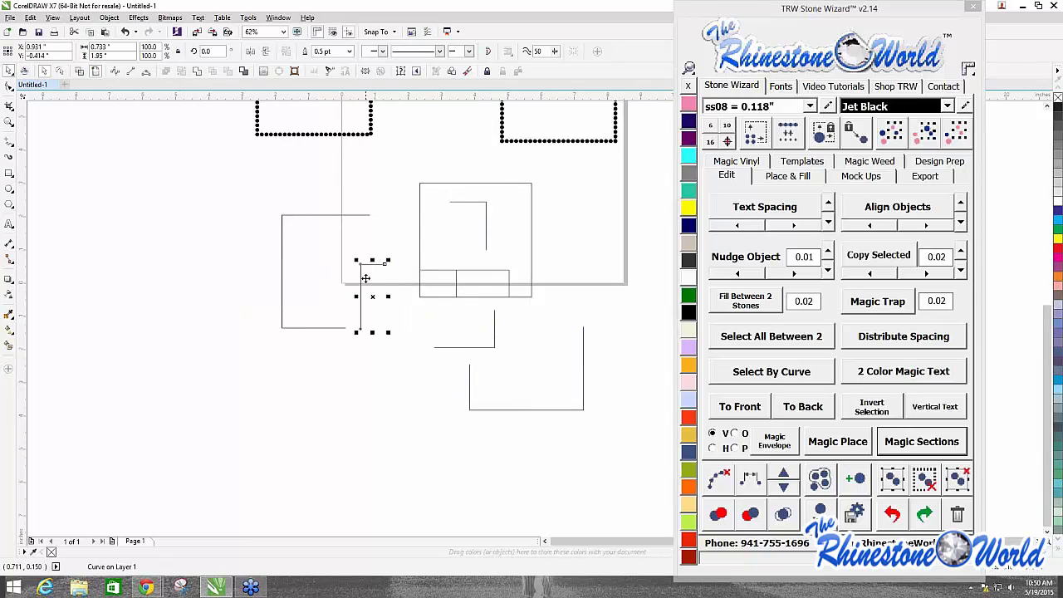
left_click(448, 267)
key("ctrl+z")
key("ctrl+z")
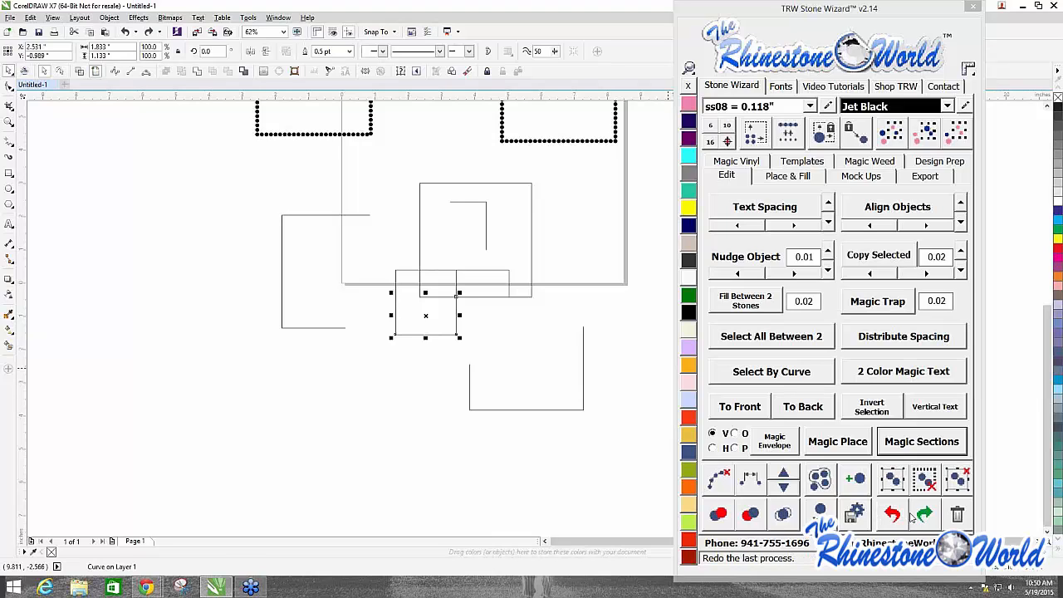
Step: Shift the lower group of overlapping rectangles slightly to the right and apply Magic Sections to it again
left_click(333, 447)
left_click_drag(455, 276, 481, 273)
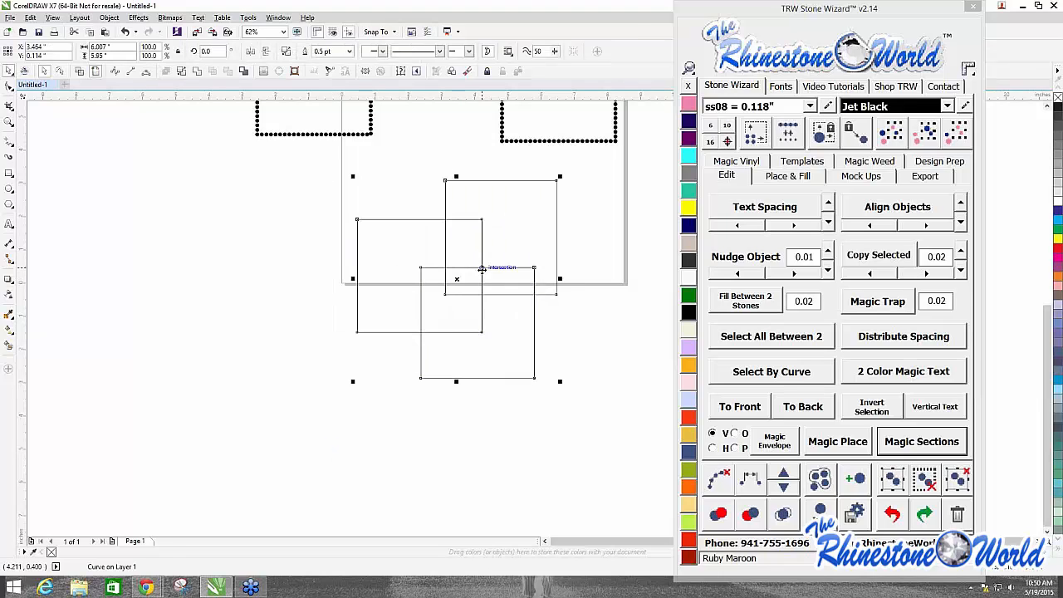
left_click(332, 260)
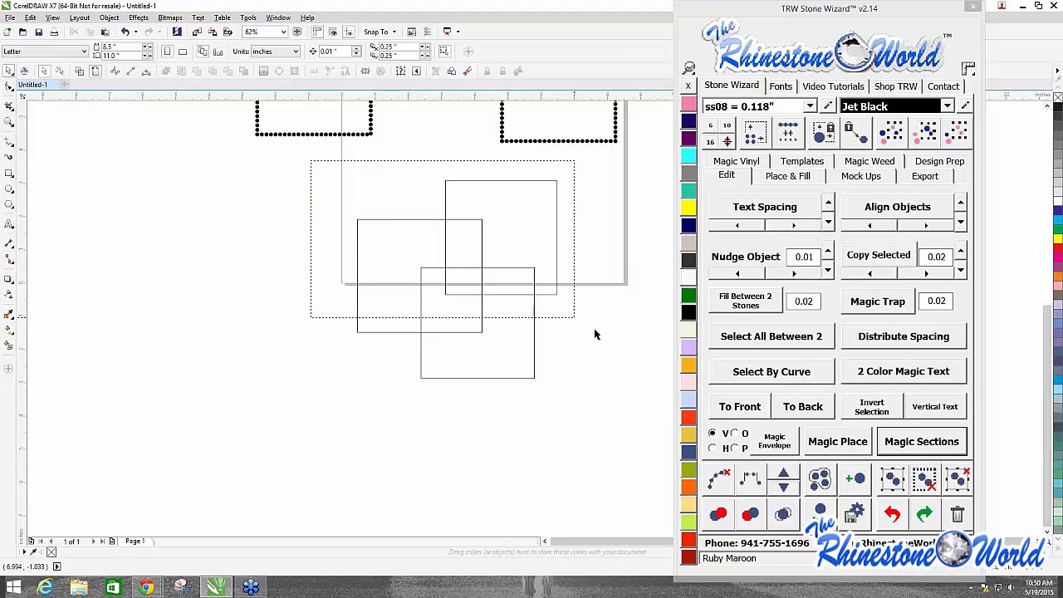
left_click_drag(593, 334, 611, 419)
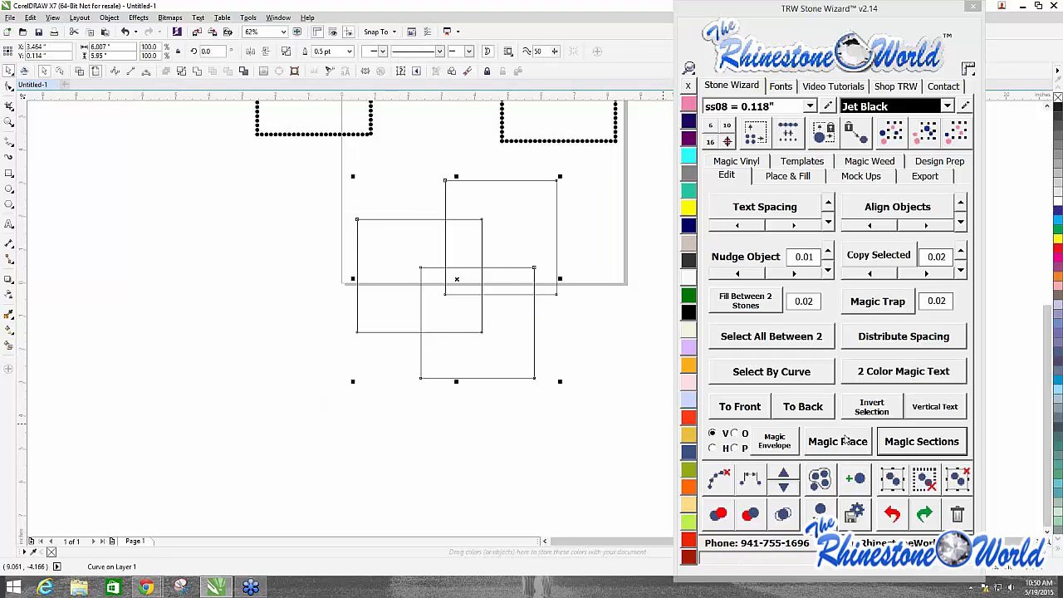
left_click(476, 405)
Step: Try moving a short section at the lower group's overlap away and undo the move
scroll(498, 285, "up", 3)
left_click_drag(491, 310, 520, 344)
key("ctrl+z")
scroll(407, 469, "down", 1)
scroll(363, 420, "down", 5)
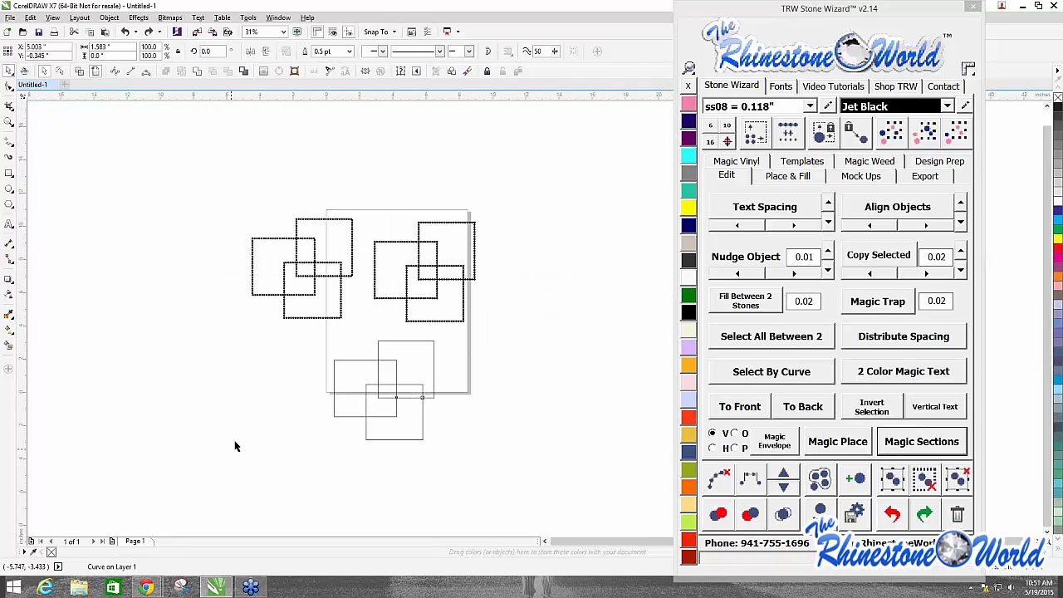
Step: Select all sections of the lower group and add ss08 Jet Black stones to their paths with Corner Detect on
left_click(310, 328)
left_click_drag(311, 327, 487, 466)
scroll(377, 414, "up", 5)
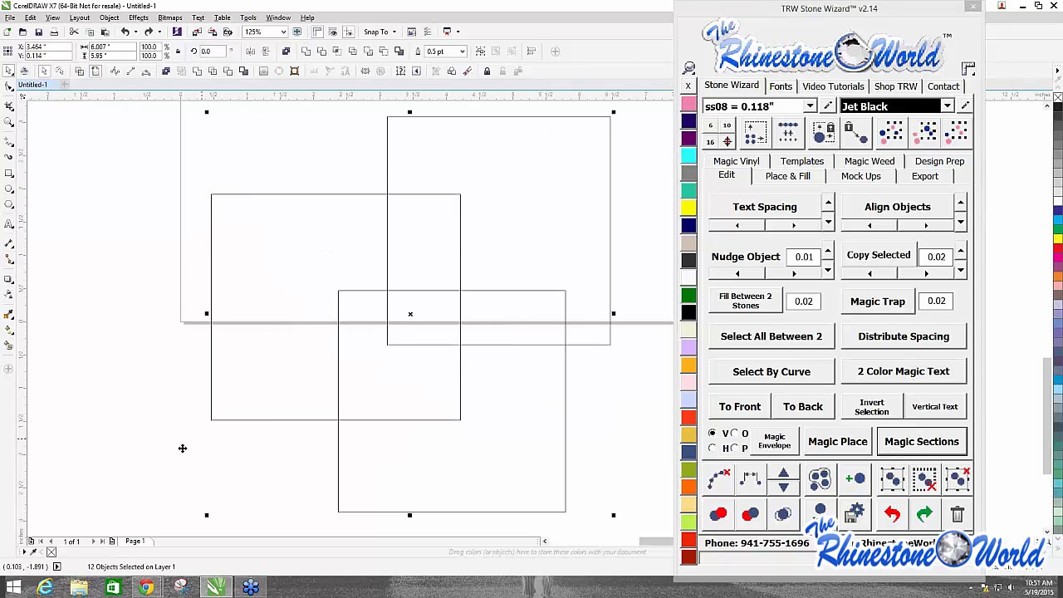
scroll(415, 392, "down", 3)
left_click_drag(221, 238, 390, 410)
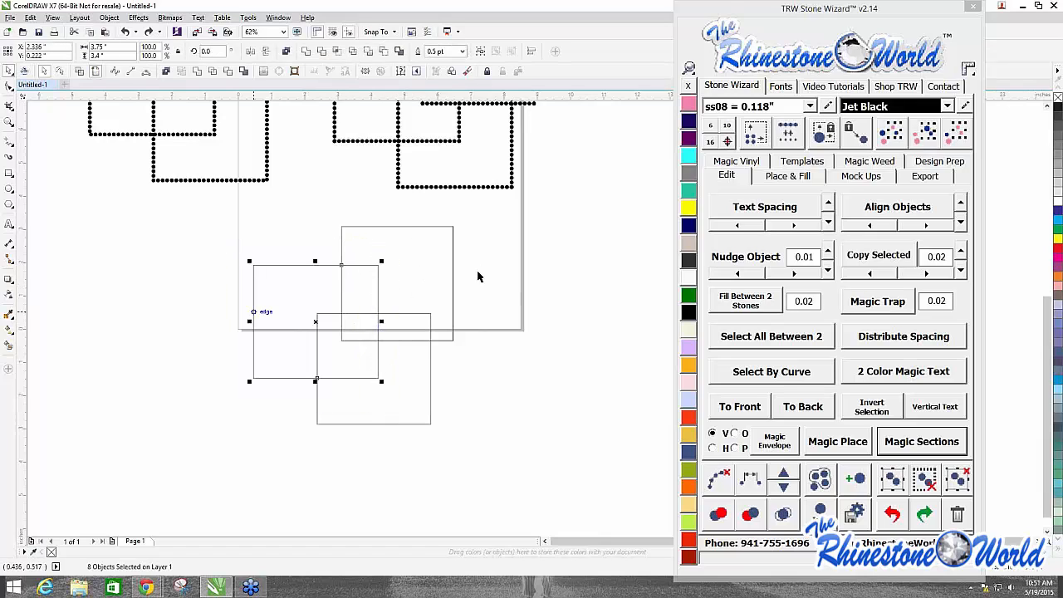
left_click_drag(218, 201, 590, 465)
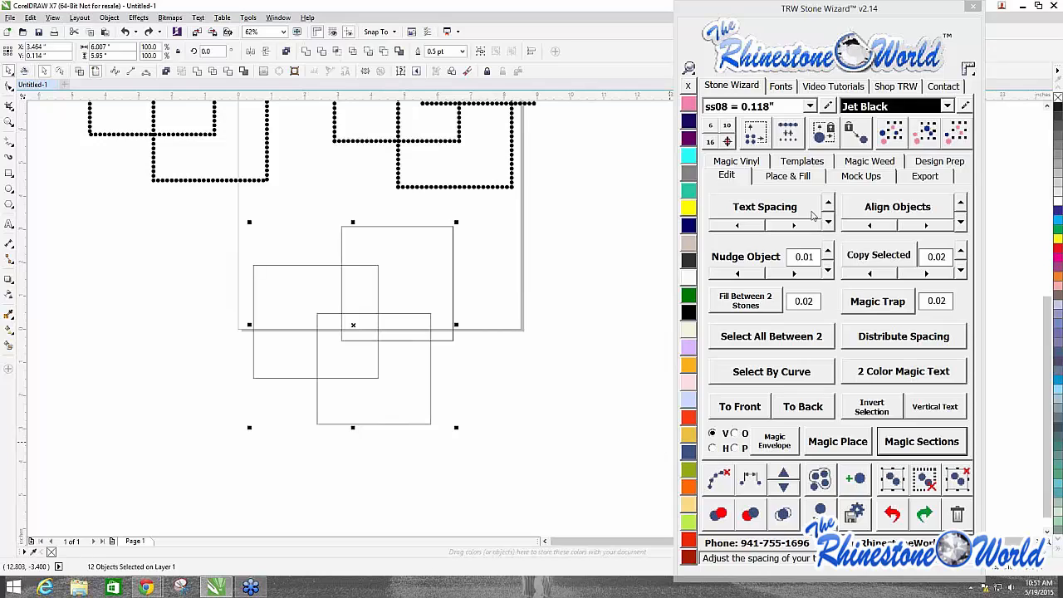
left_click(810, 177)
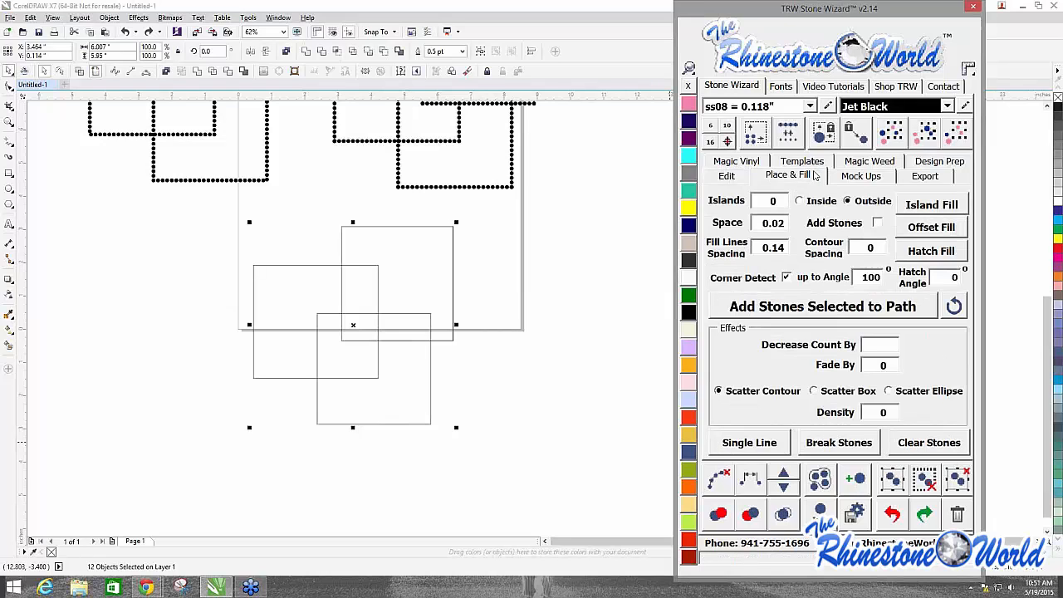
left_click(793, 309)
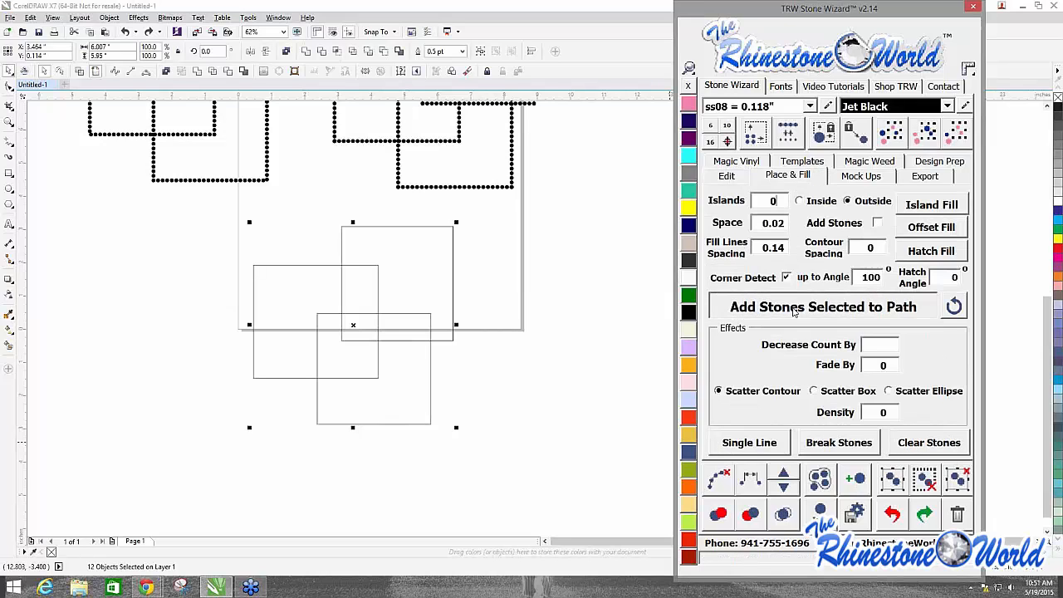
Step: Examine how the stones sit at the lower group's corners and path intersections
left_click(552, 389)
scroll(383, 348, "up", 2)
scroll(383, 348, "up", 2)
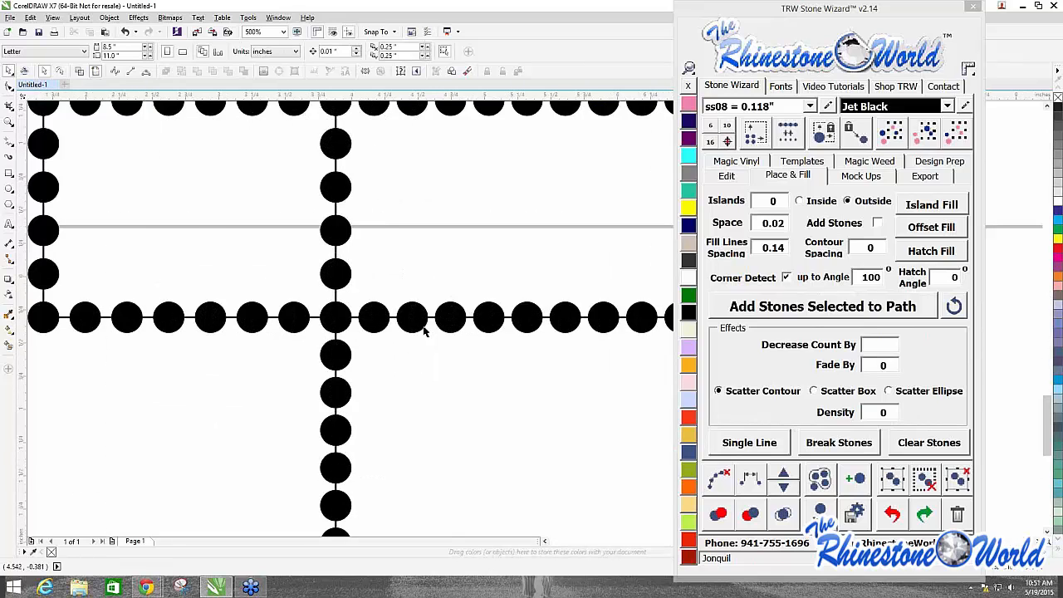
scroll(422, 324, "down", 1)
scroll(504, 249, "down", 3)
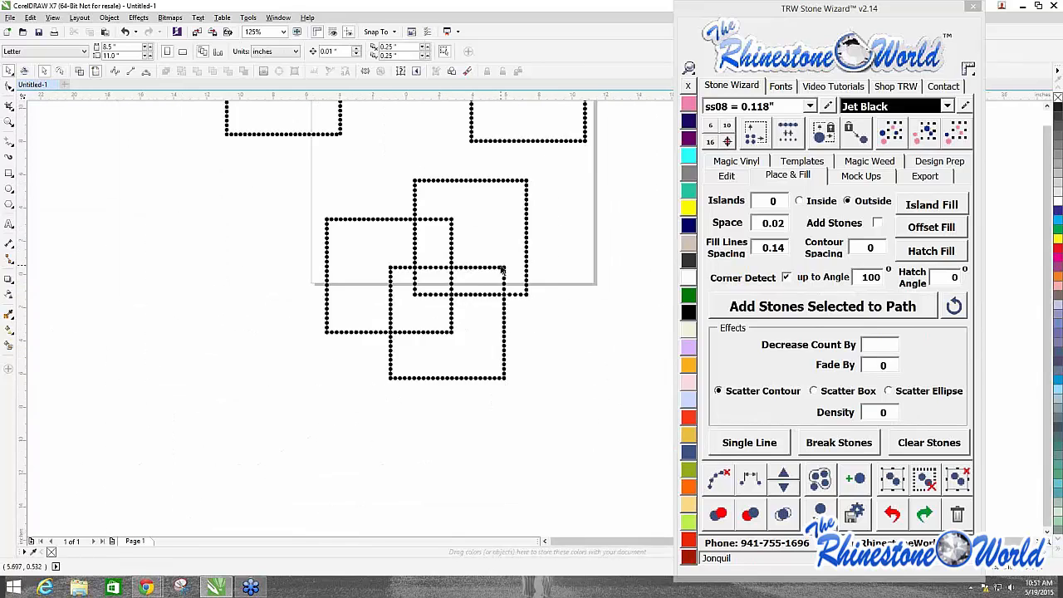
scroll(269, 242, "up", 4)
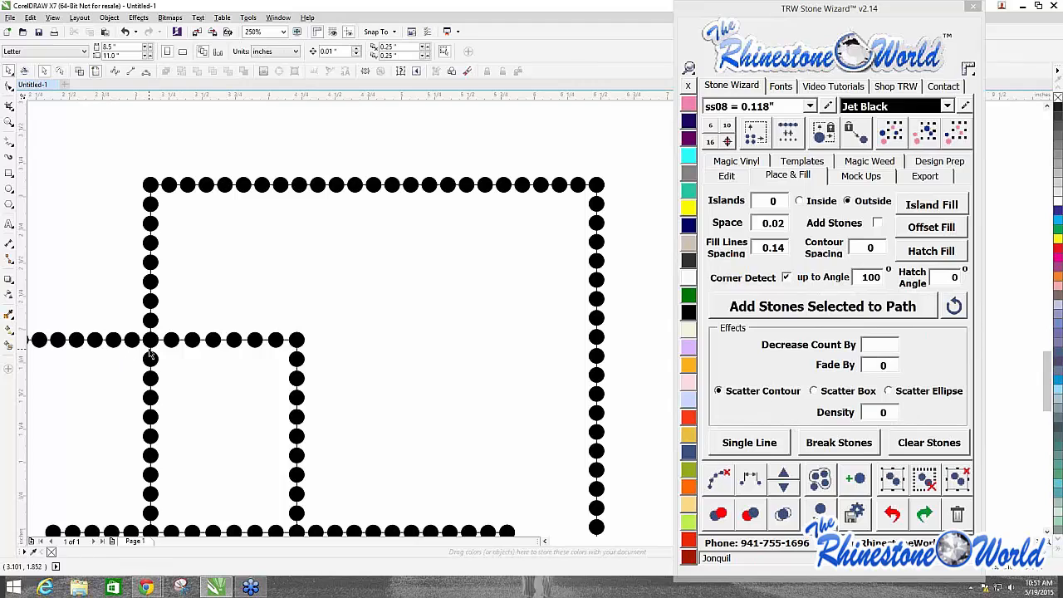
scroll(150, 354, "down", 3)
Step: Remove the path curves beneath the stones of the lower group
left_click_drag(35, 288, 378, 513)
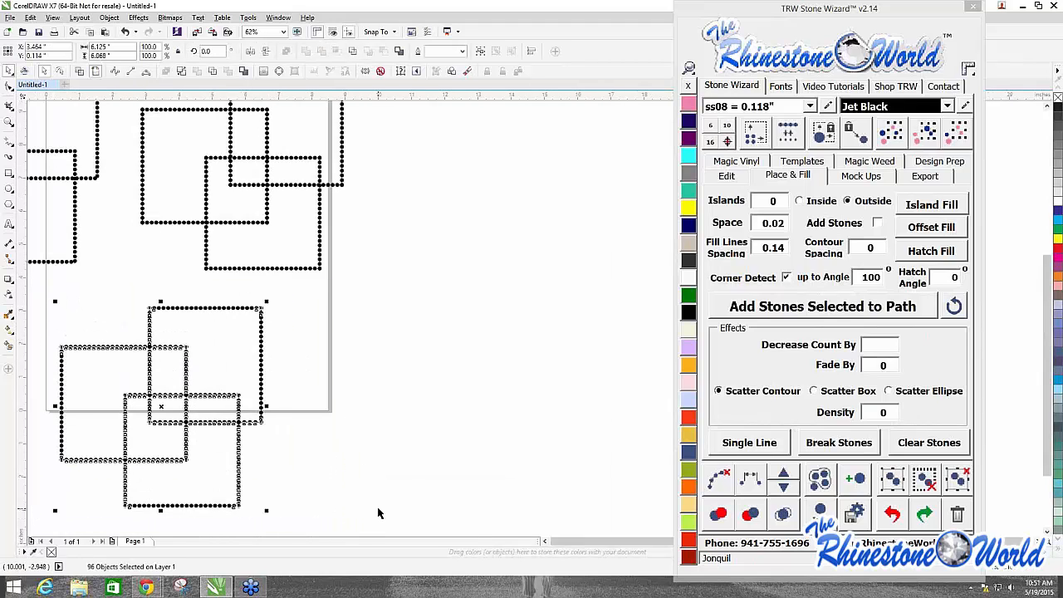
left_click(719, 479)
left_click(277, 346)
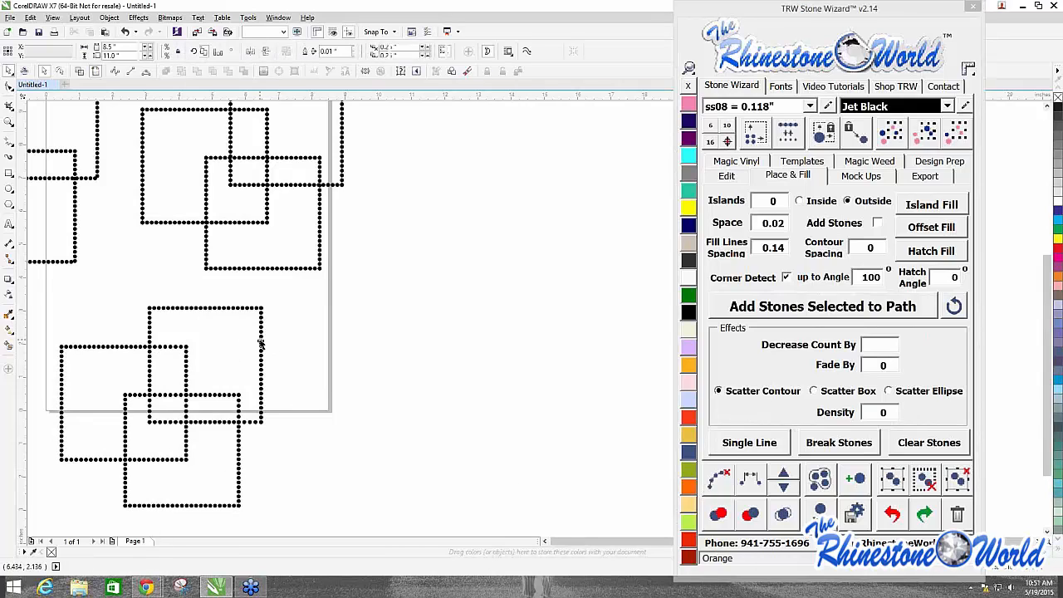
Step: Try moving three stones away from the side of the lower group's highest rectangle, and undo the moves
scroll(274, 346, "up", 4)
left_click_drag(170, 352, 172, 353)
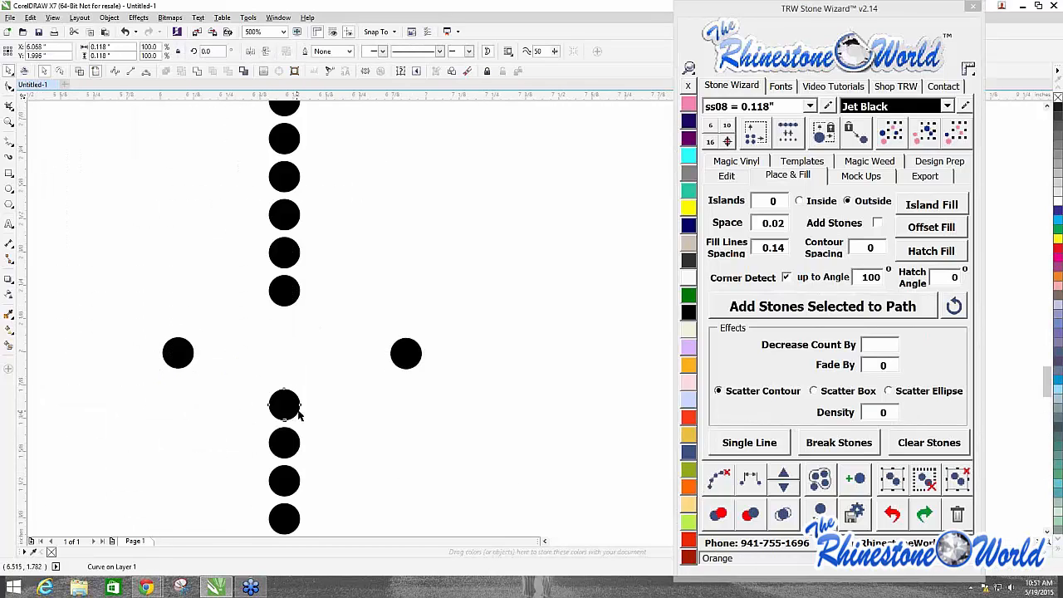
left_click_drag(287, 407, 399, 441)
key("ctrl+z")
key("ctrl+z")
key("ctrl+z")
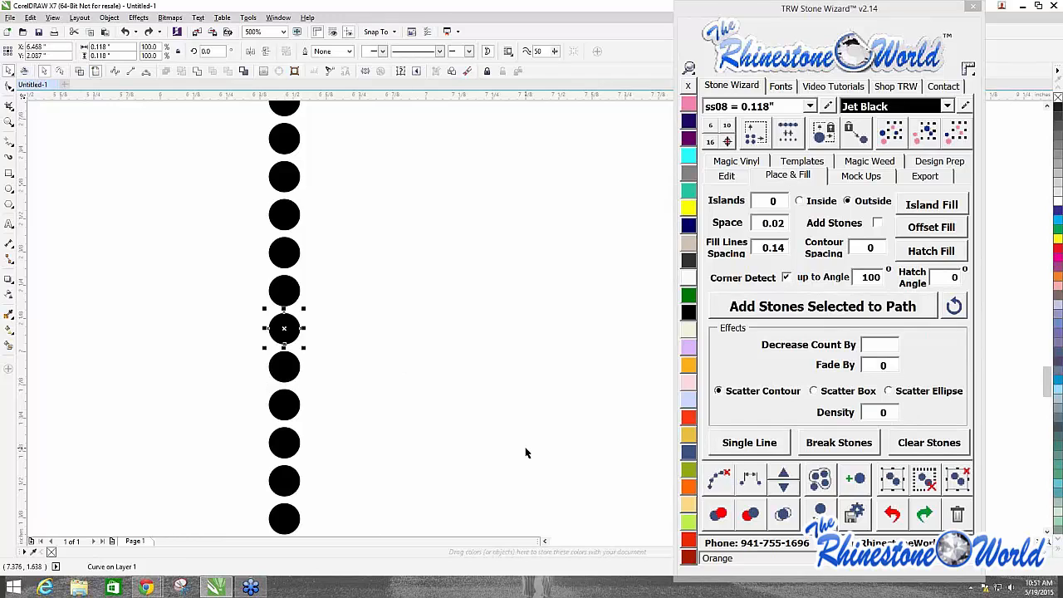
Step: Delete all three groups of stone rectangles from the drawing
scroll(454, 383, "down", 6)
left_click(185, 342)
scroll(322, 415, "down", 2)
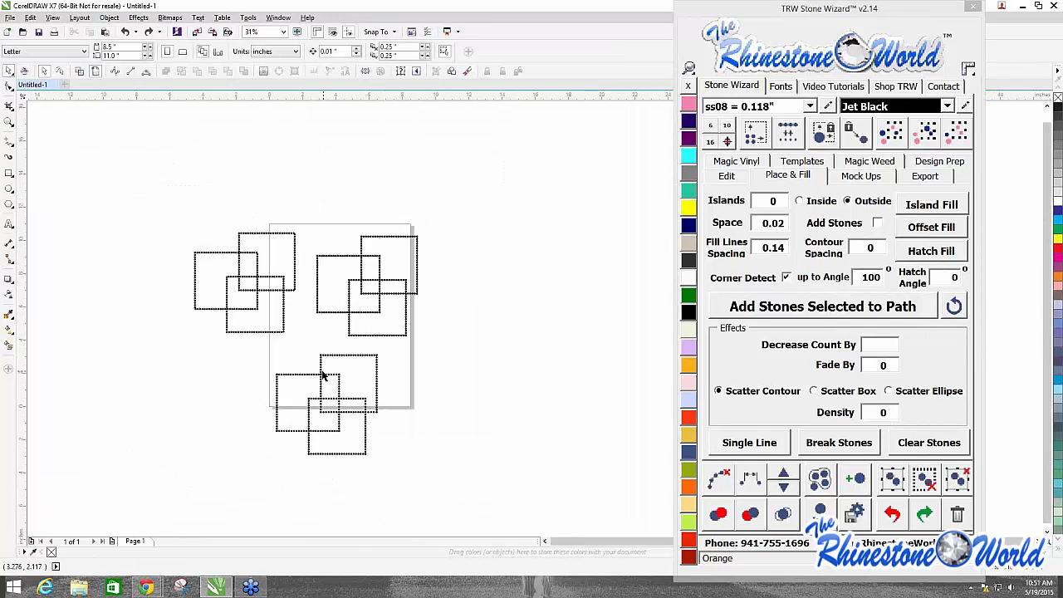
scroll(337, 446, "up", 4)
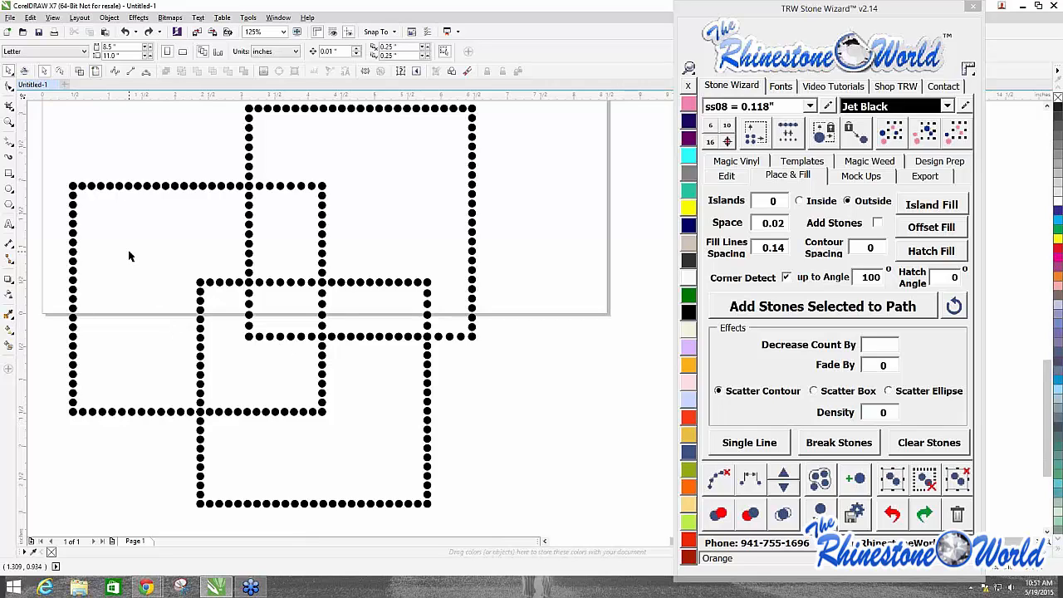
scroll(126, 398, "down", 2)
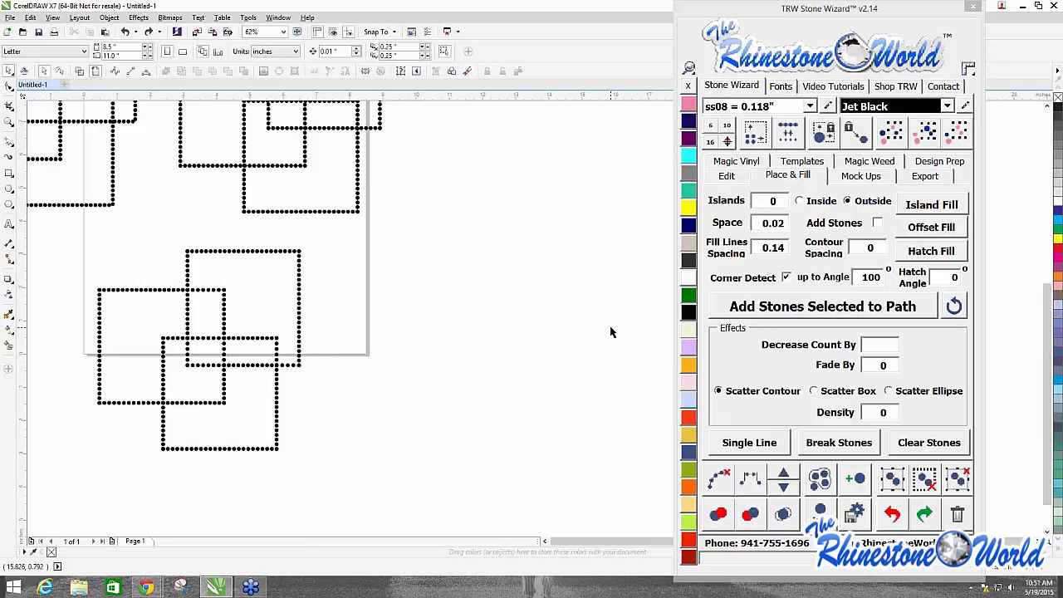
scroll(473, 333, "down", 2)
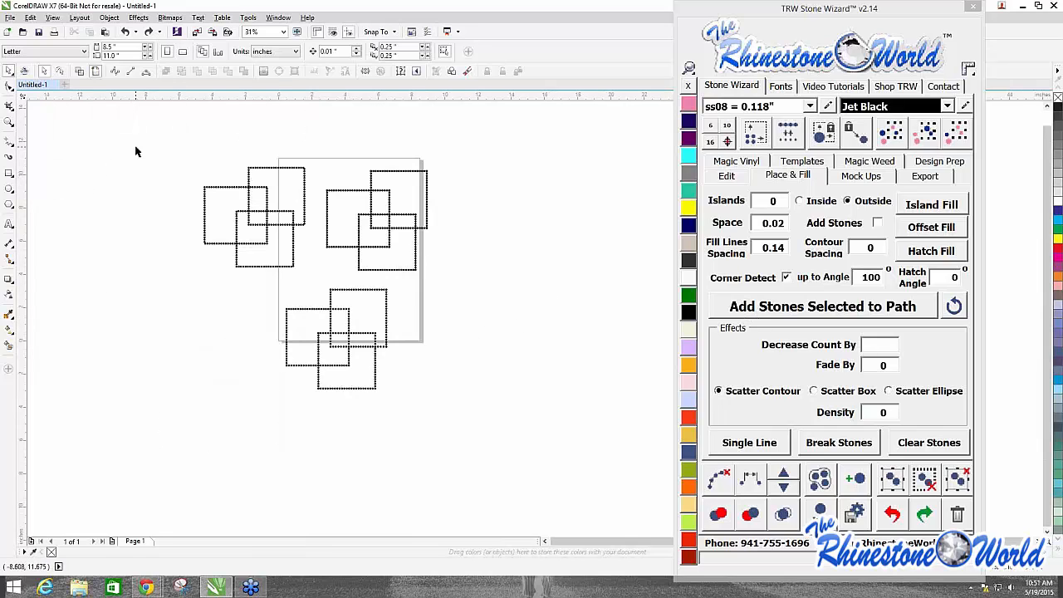
left_click_drag(135, 149, 573, 440)
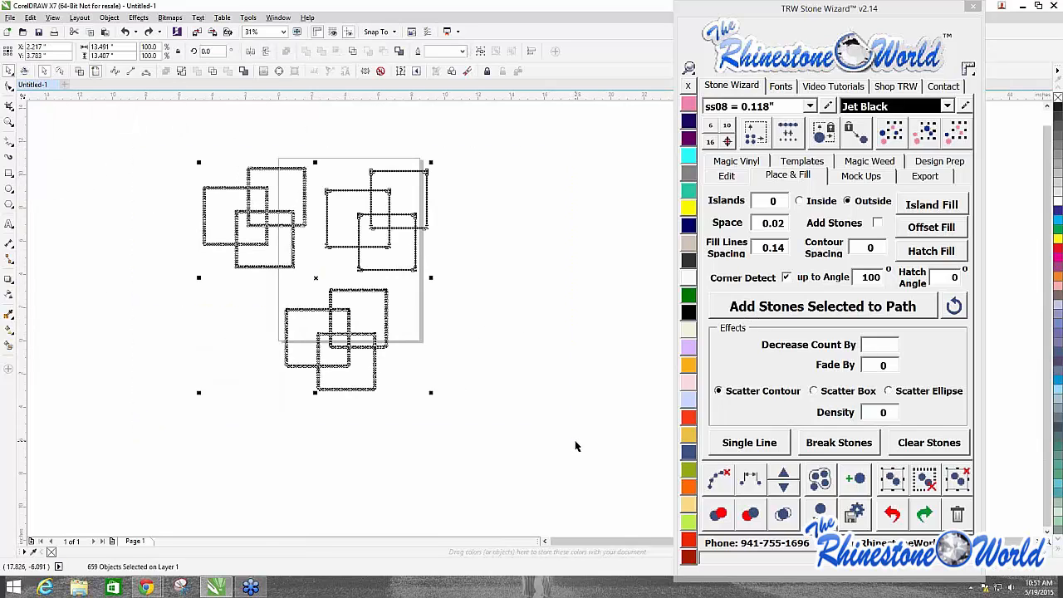
key("Delete")
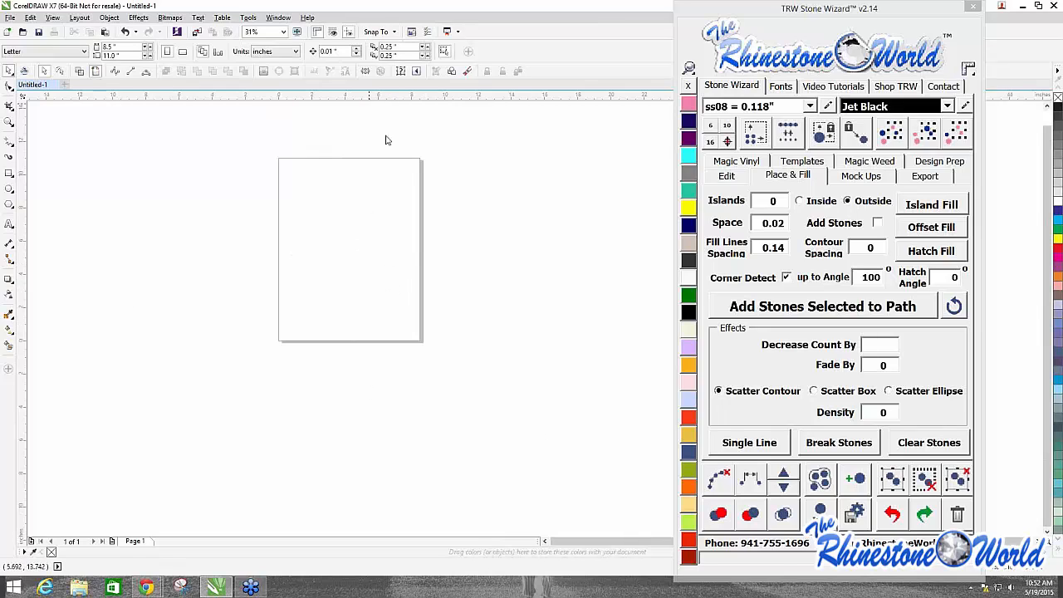
scroll(371, 138, "up", 2)
scroll(371, 138, "down", 1)
scroll(402, 219, "up", 1)
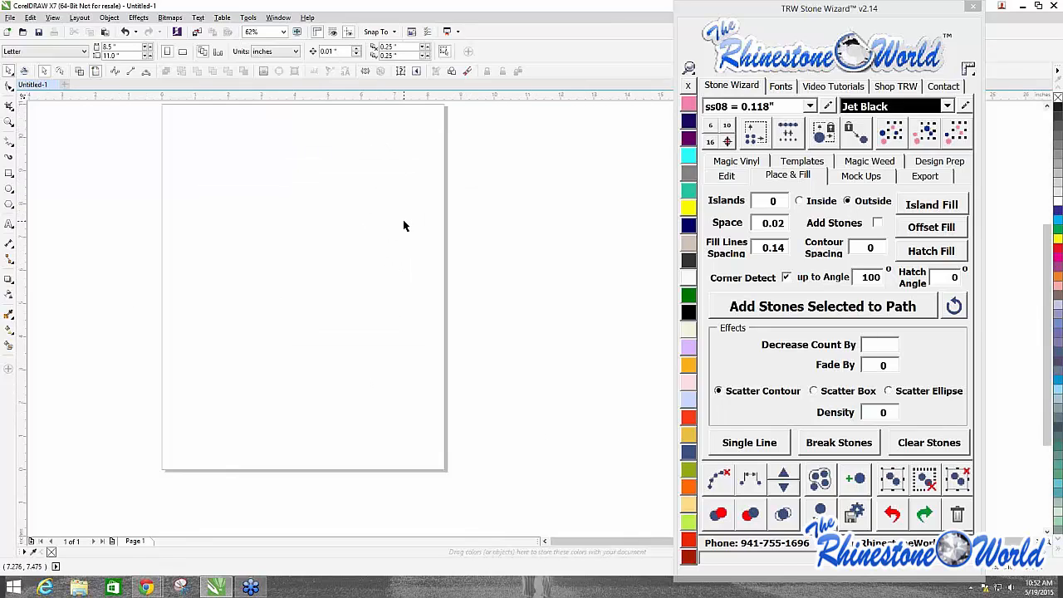
scroll(403, 219, "down", 2)
scroll(387, 206, "up", 2)
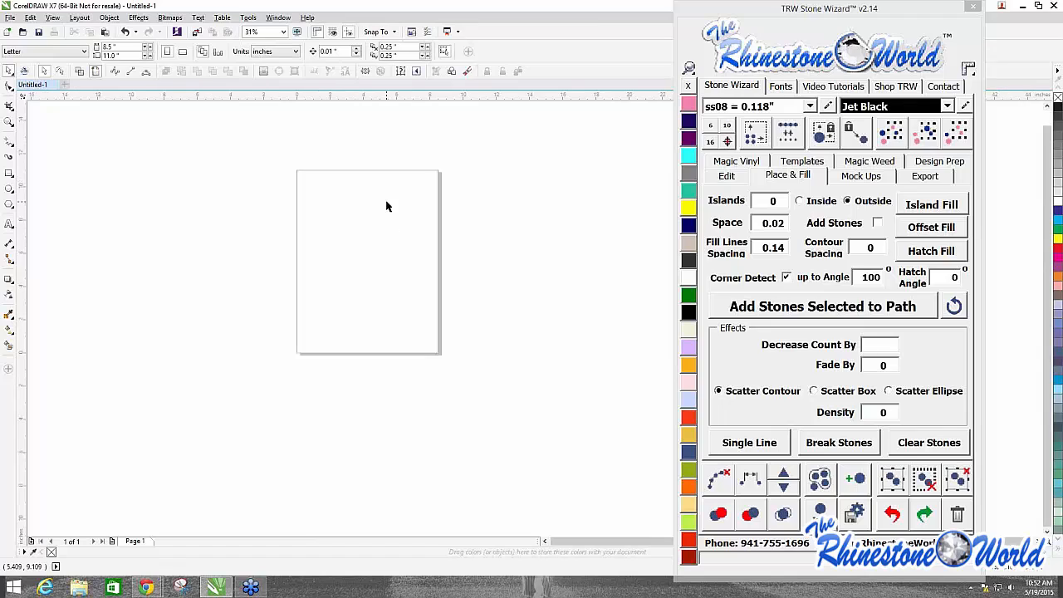
left_click(10, 189)
left_click_drag(222, 213, 369, 355)
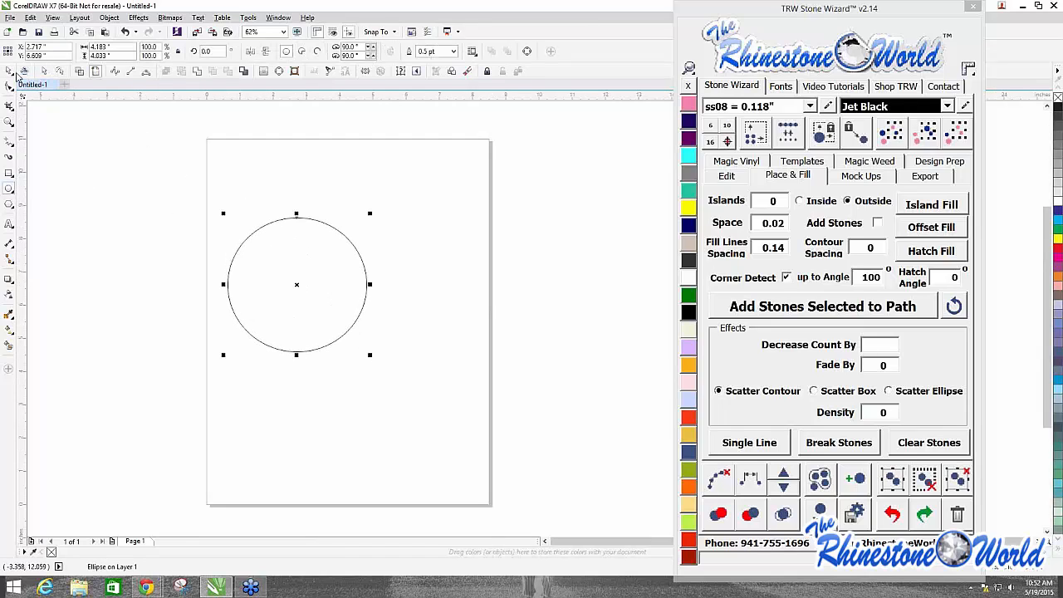
key("Delete")
left_click(9, 71)
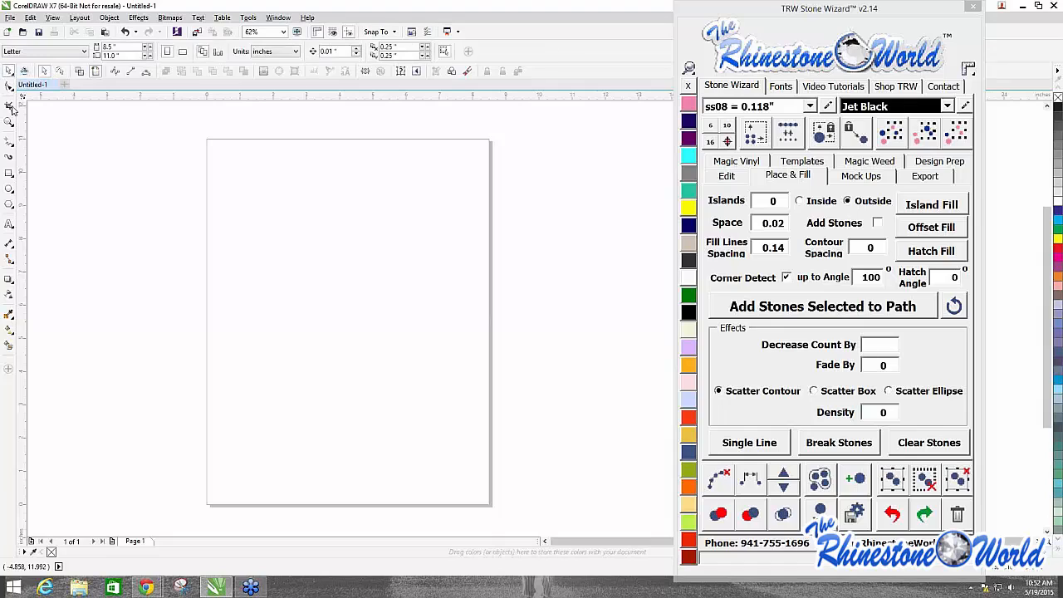
Step: Draw a heart from the Basic Shapes, about 5.4 by 5.0 inches, in the upper part of the page
left_click(15, 209)
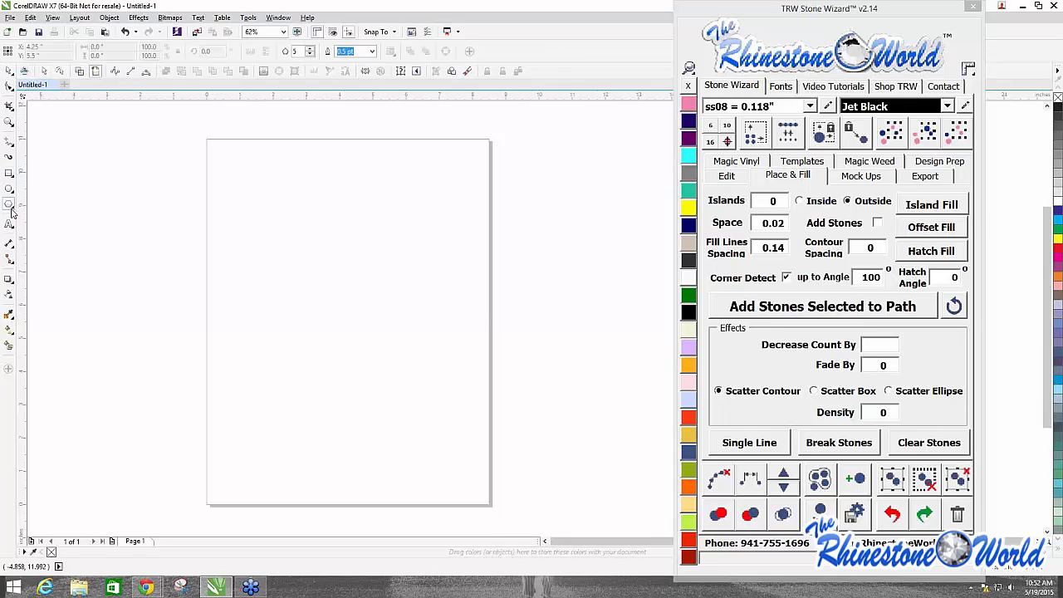
left_click(13, 208)
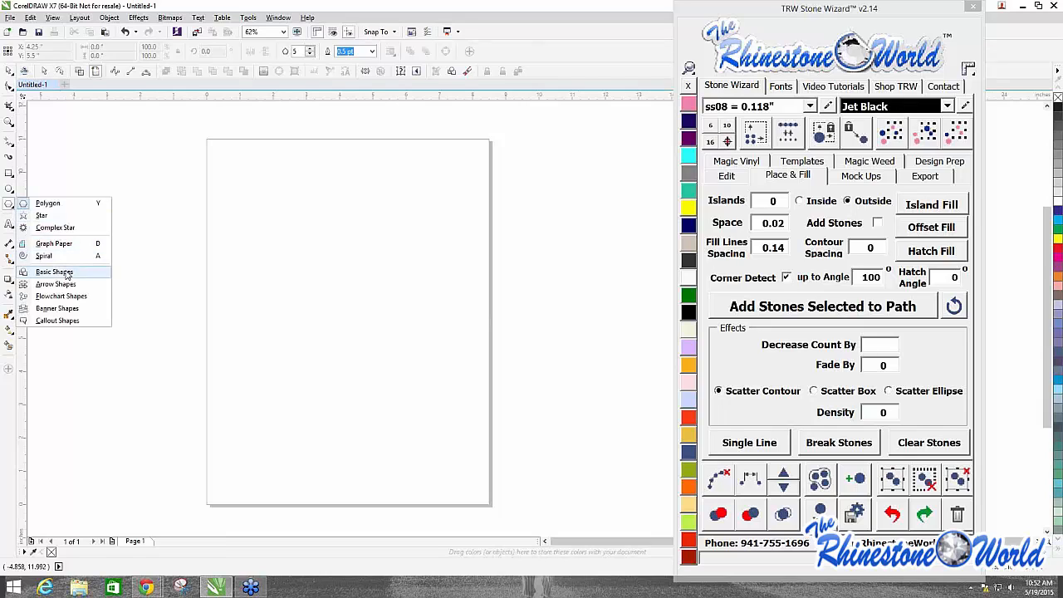
left_click(66, 274)
left_click(288, 53)
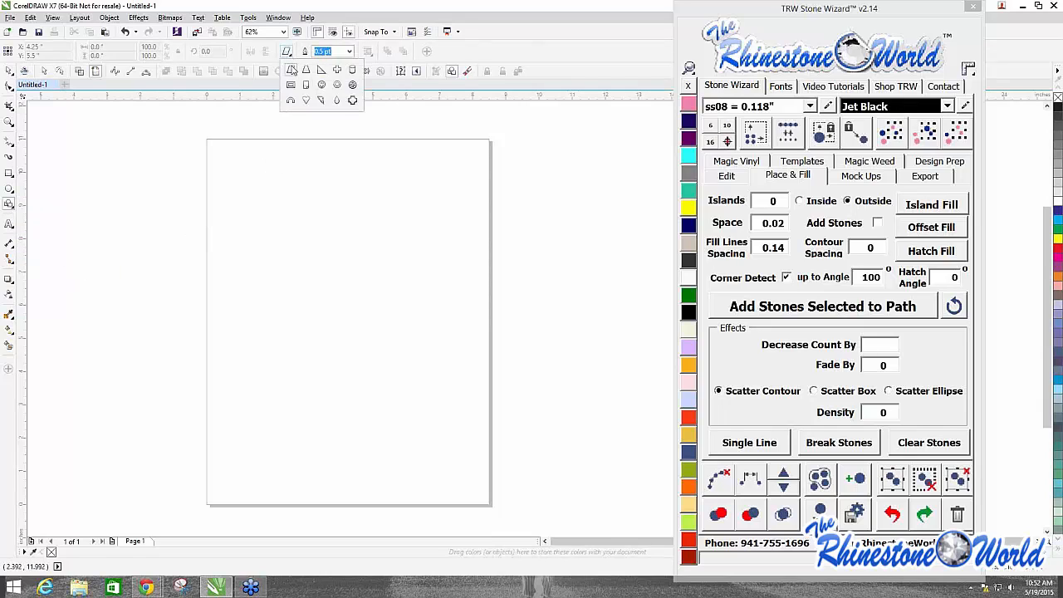
left_click(306, 99)
left_click_drag(256, 194, 438, 363)
left_click(8, 70)
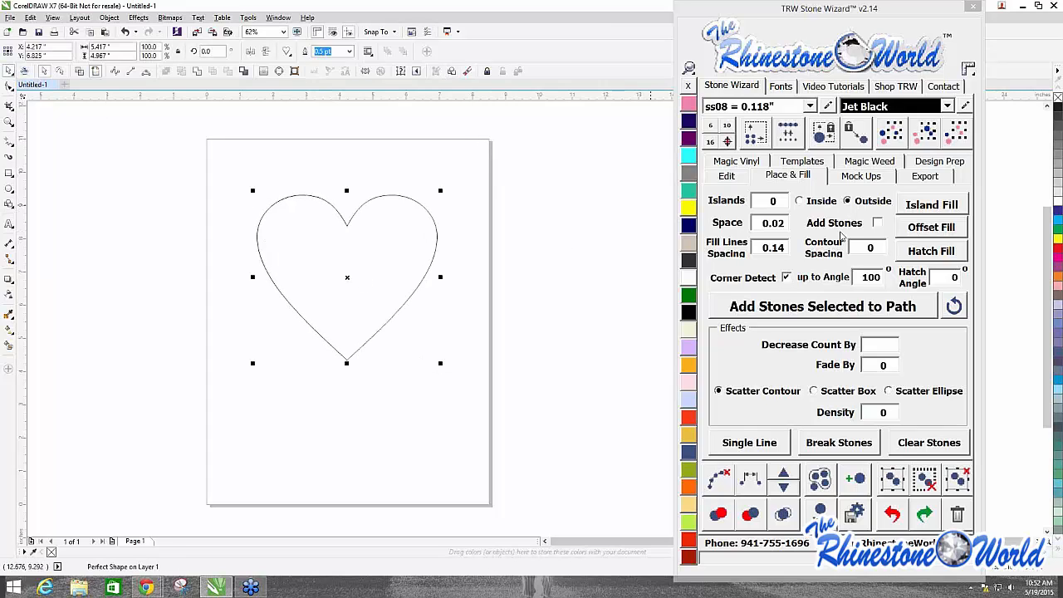
Step: Enlarge the heart to about 5.8 by 5.3 inches and apply an Island Fill with the Inside and Add Stones options
left_click(821, 200)
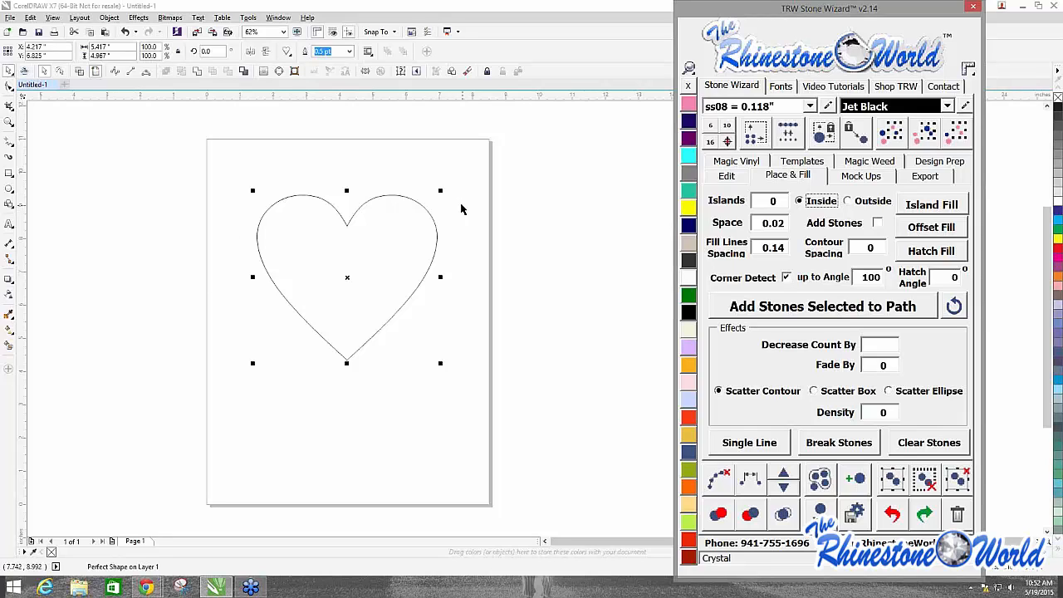
mouse_move(441, 191)
left_mouse_down()
mouse_move(441, 178)
mouse_move(453, 180)
left_mouse_up()
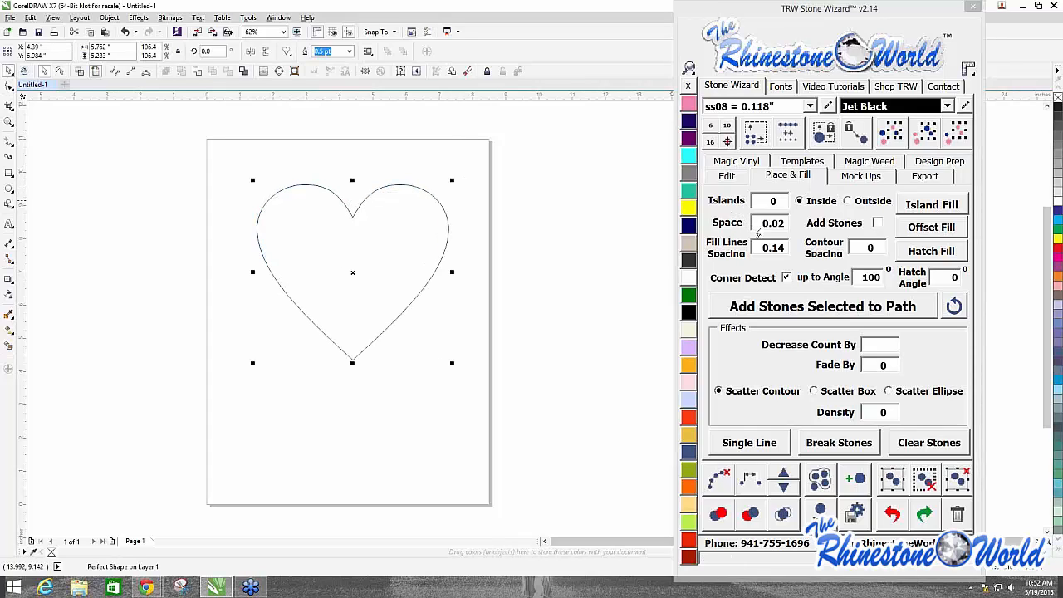
left_click(877, 223)
left_click(930, 204)
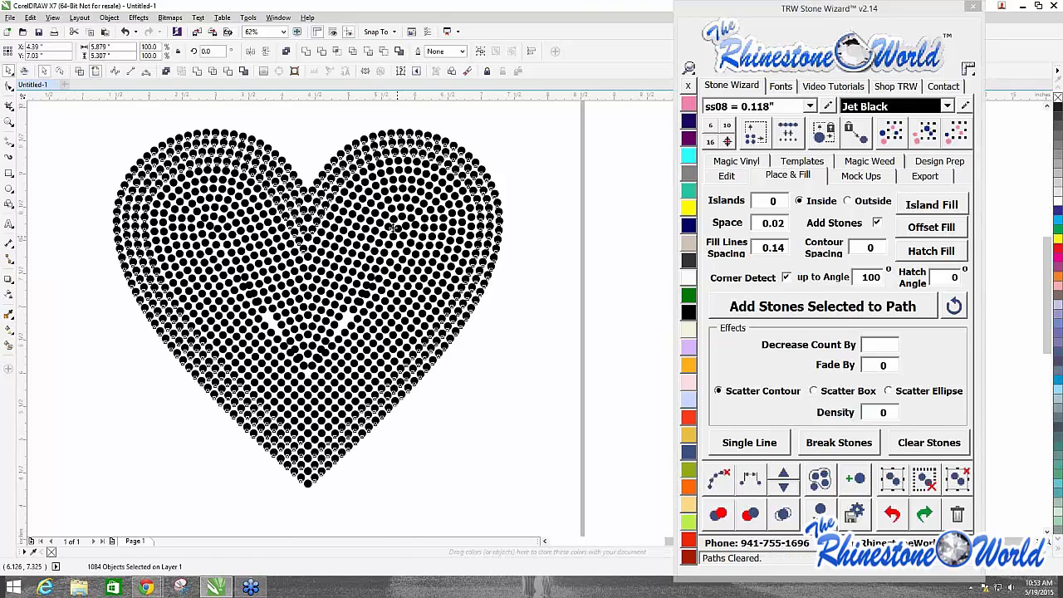
Step: Place a duplicate of the stone-filled heart beside the page
scroll(397, 227, "up", 1)
key("Escape")
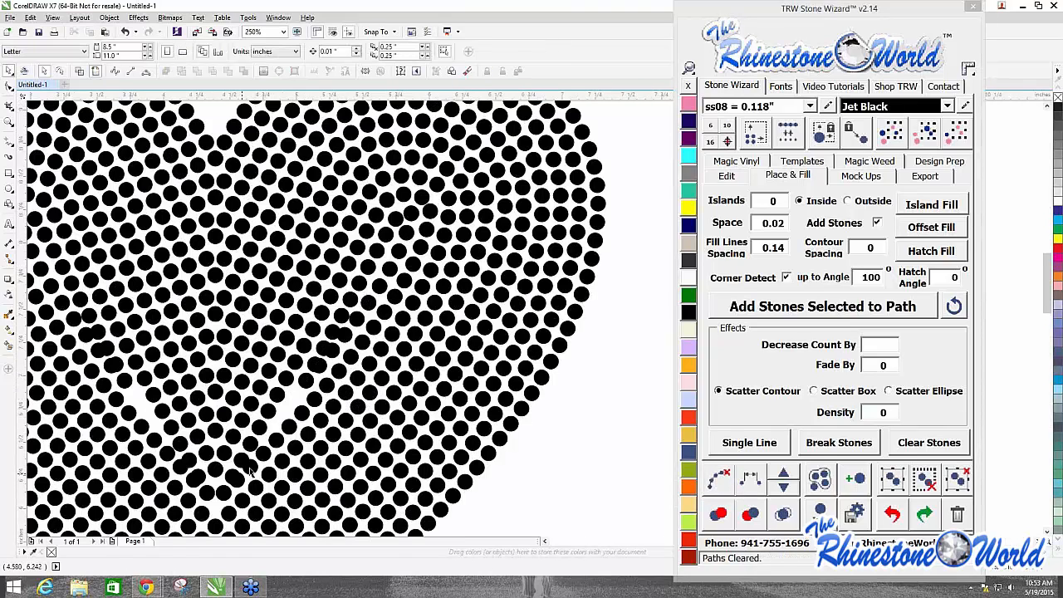
scroll(249, 471, "down", 2)
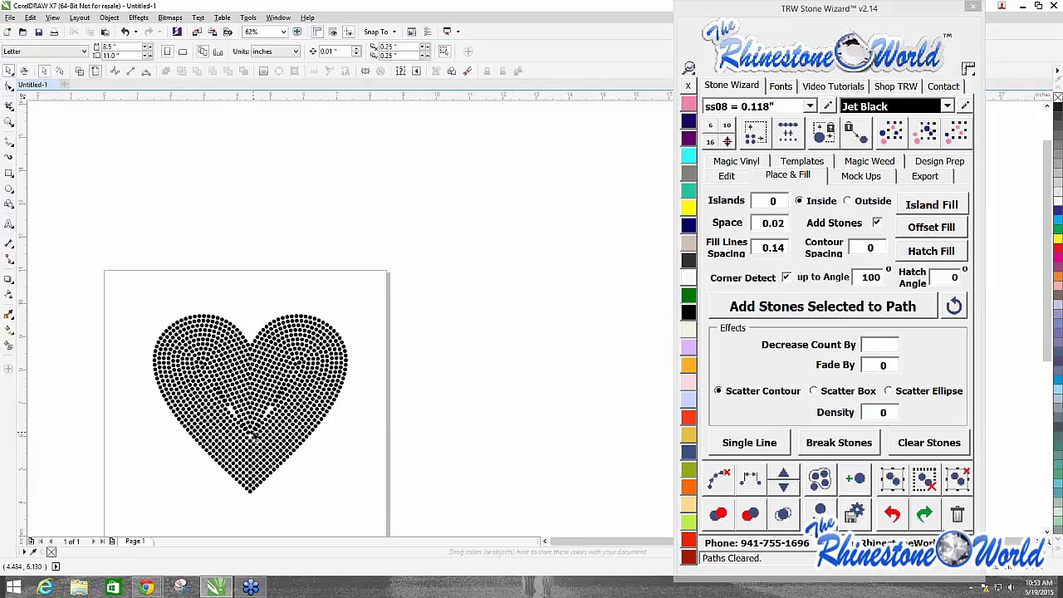
scroll(253, 432, "up", 3)
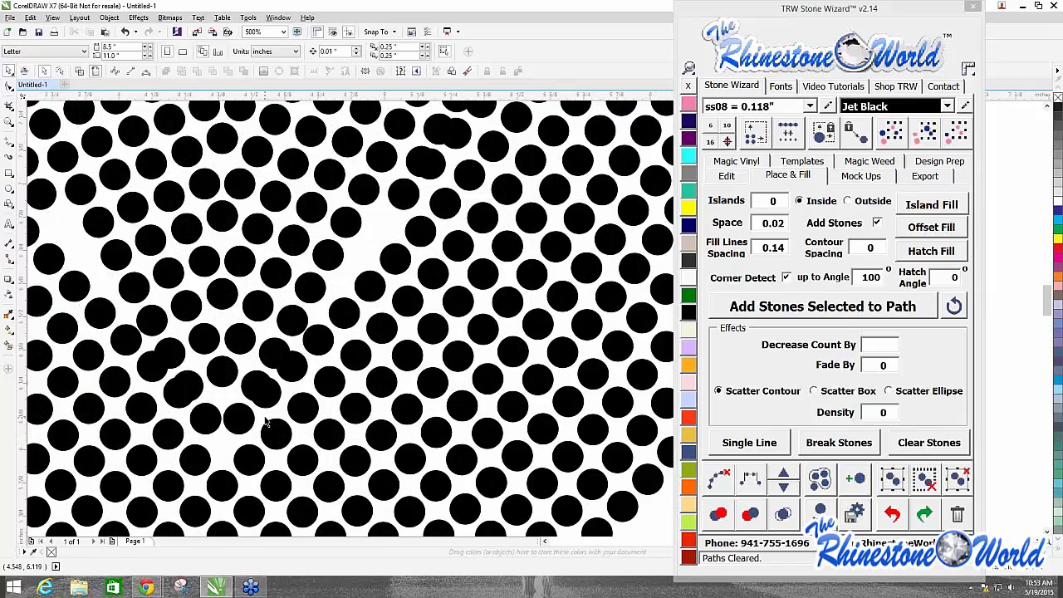
scroll(267, 422, "down", 3)
left_click_drag(169, 286, 420, 508)
left_click_drag(312, 394, 578, 380)
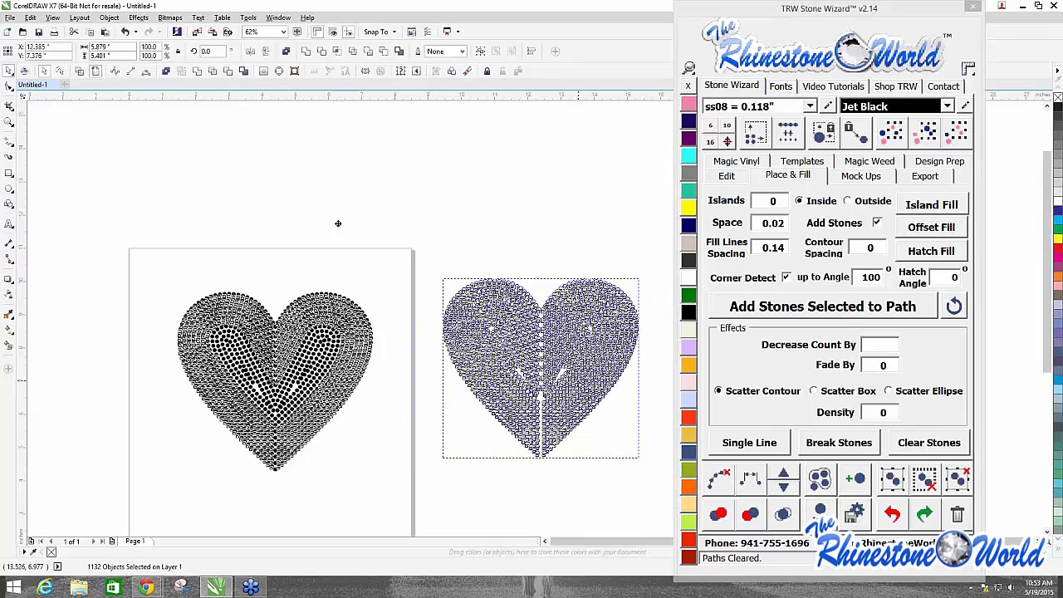
left_click(224, 235)
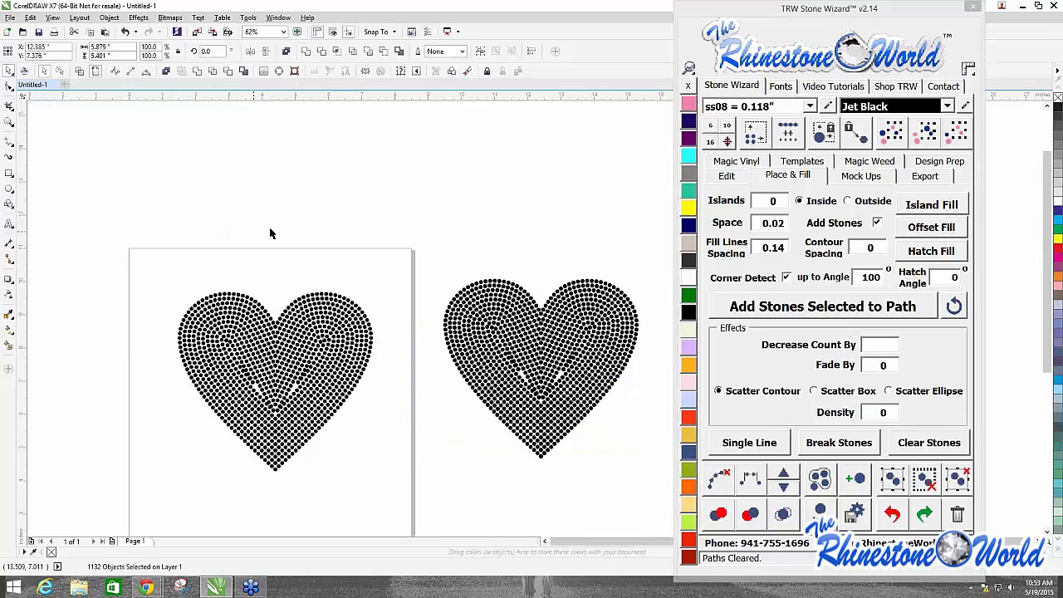
Step: Try moving one stone out of the duplicate heart's lower-left side, and undo the move
scroll(505, 293, "down", 2)
scroll(528, 313, "up", 2)
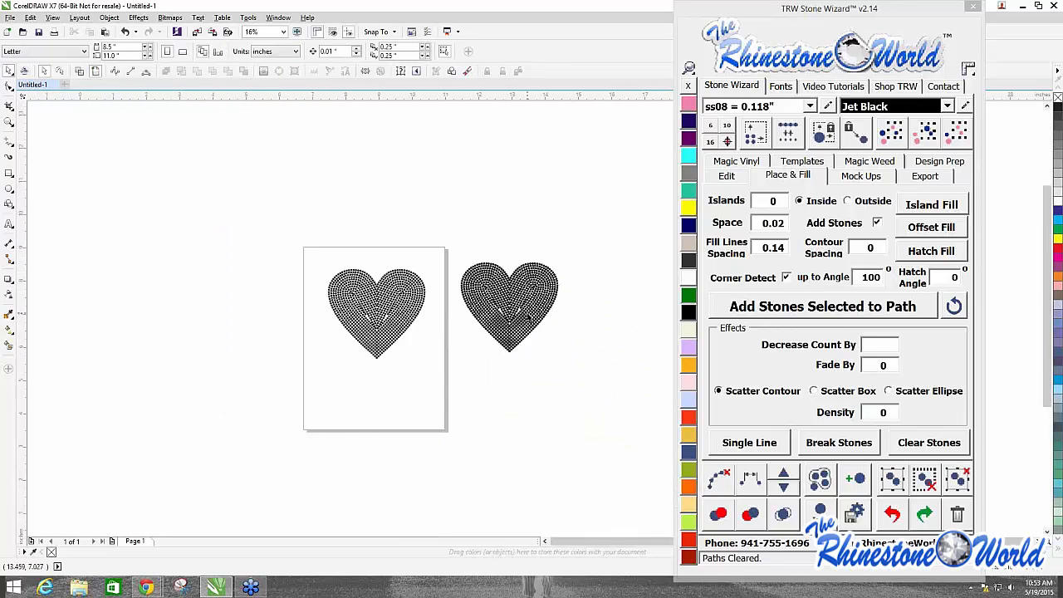
scroll(365, 307, "up", 3)
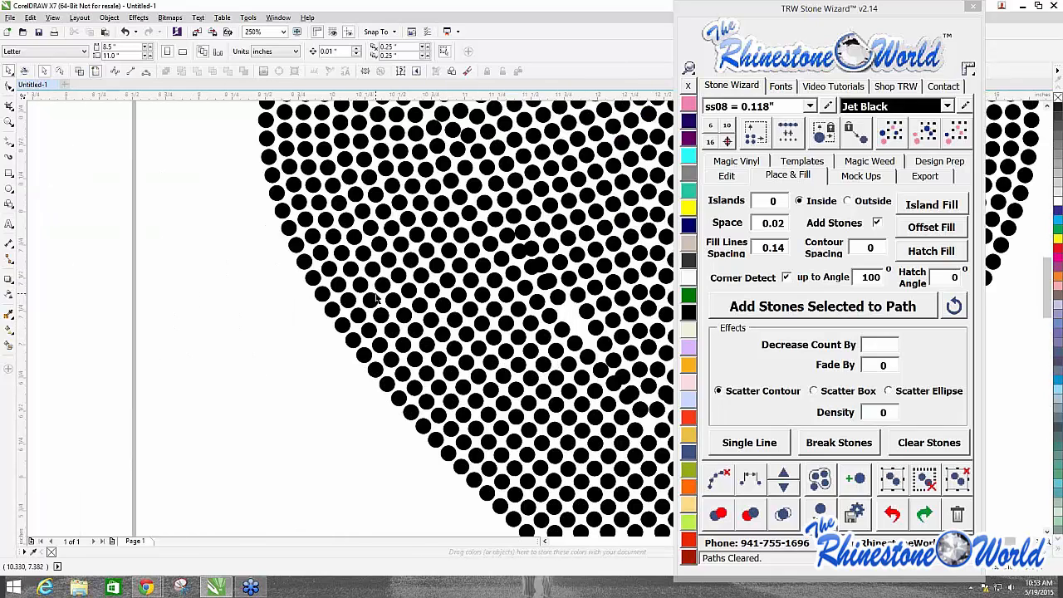
left_click_drag(370, 300, 281, 325)
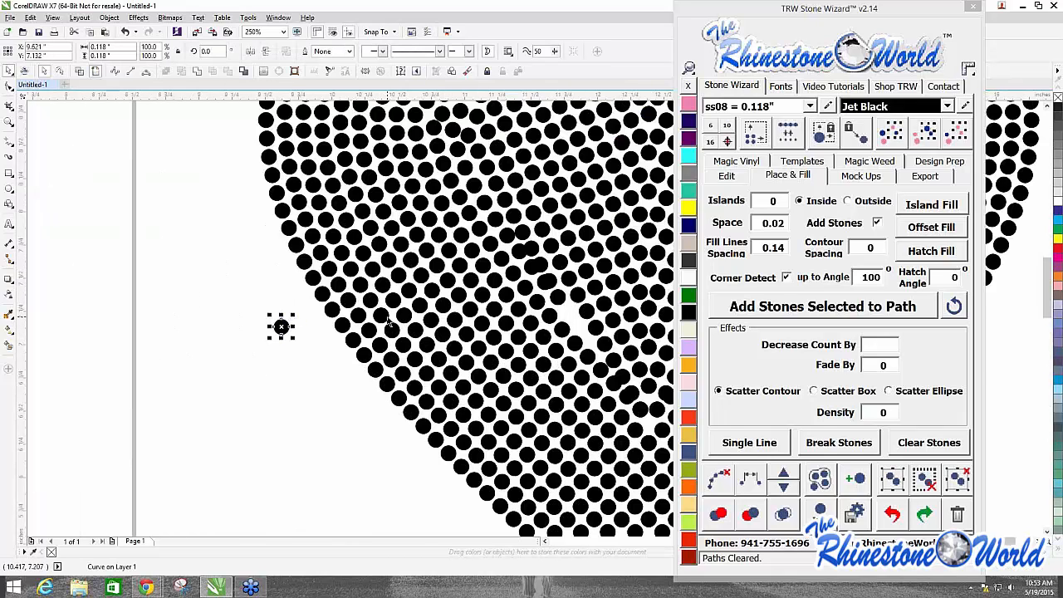
key("ctrl+z")
left_click(290, 399)
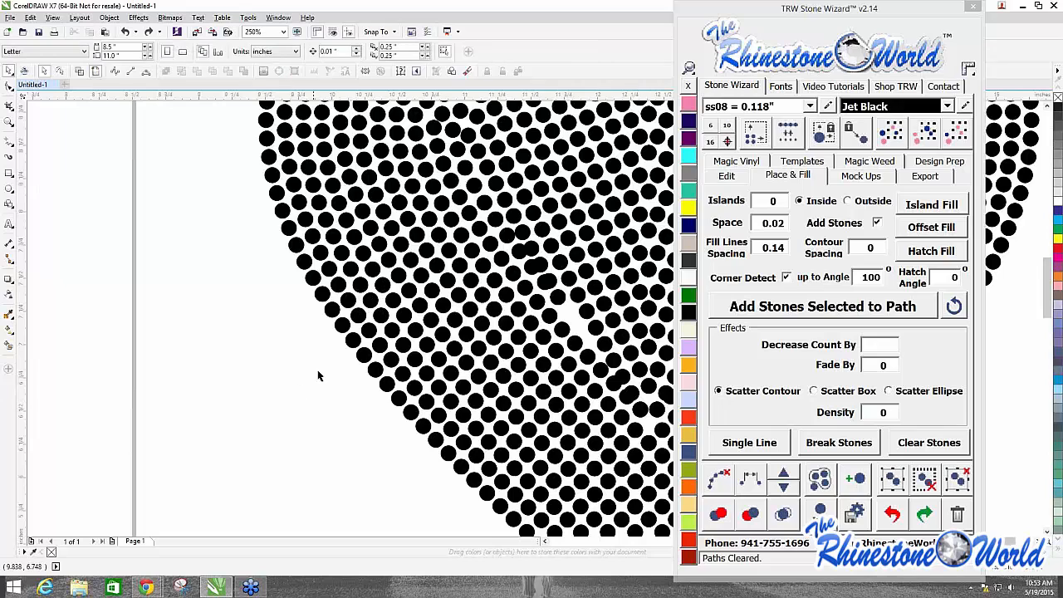
Step: Mark the overlapping stones of the heart on the page in red
scroll(448, 303, "down", 3)
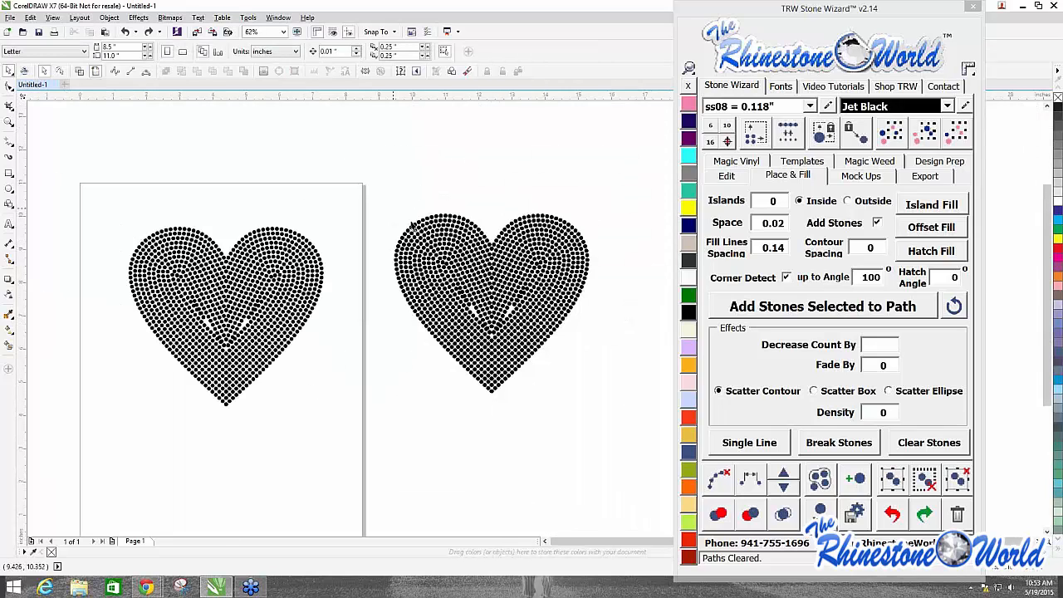
left_click_drag(93, 197, 347, 452)
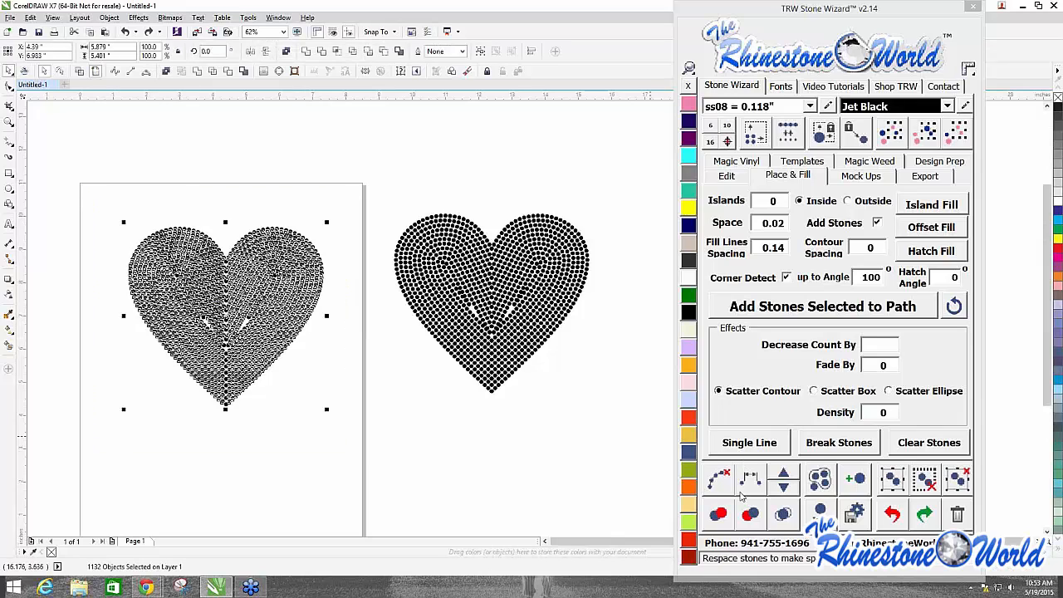
left_click(718, 514)
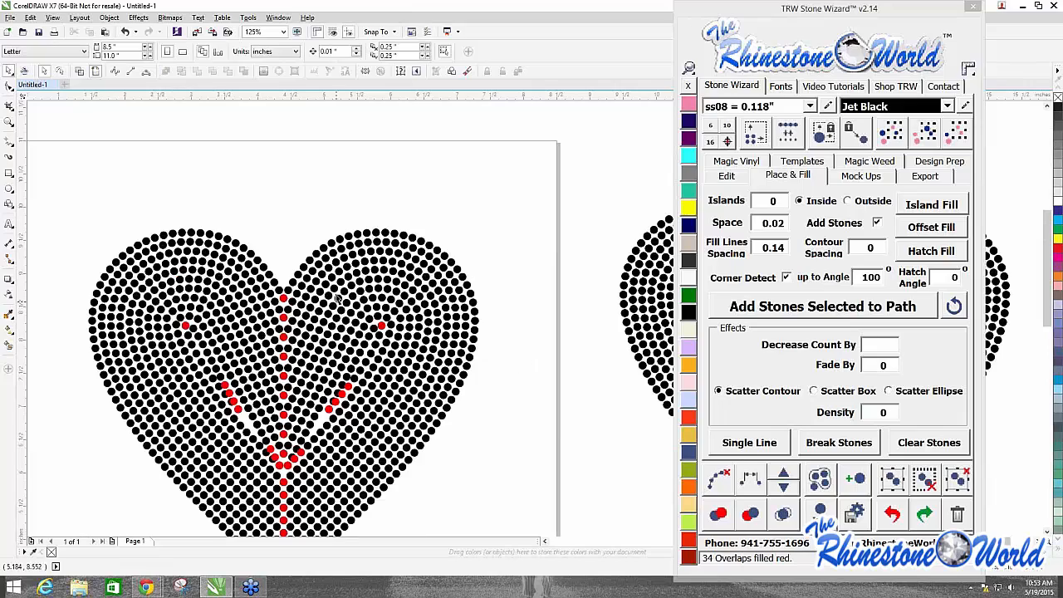
scroll(284, 314, "up", 4)
scroll(288, 170, "down", 2)
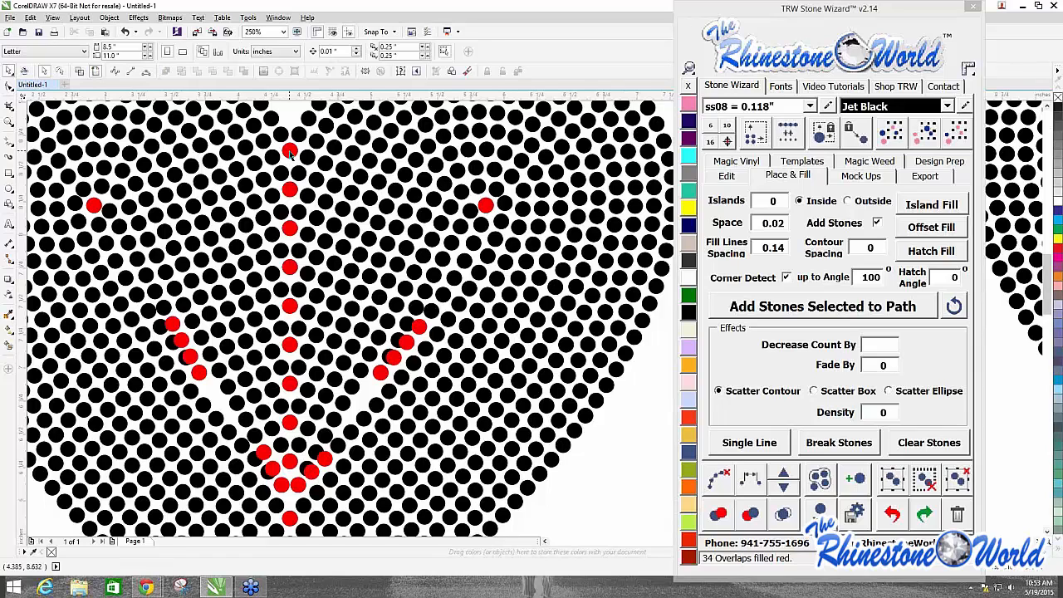
Step: Try shifting the topmost red stone in the heart's notch sideways, and undo the move
left_click(291, 147)
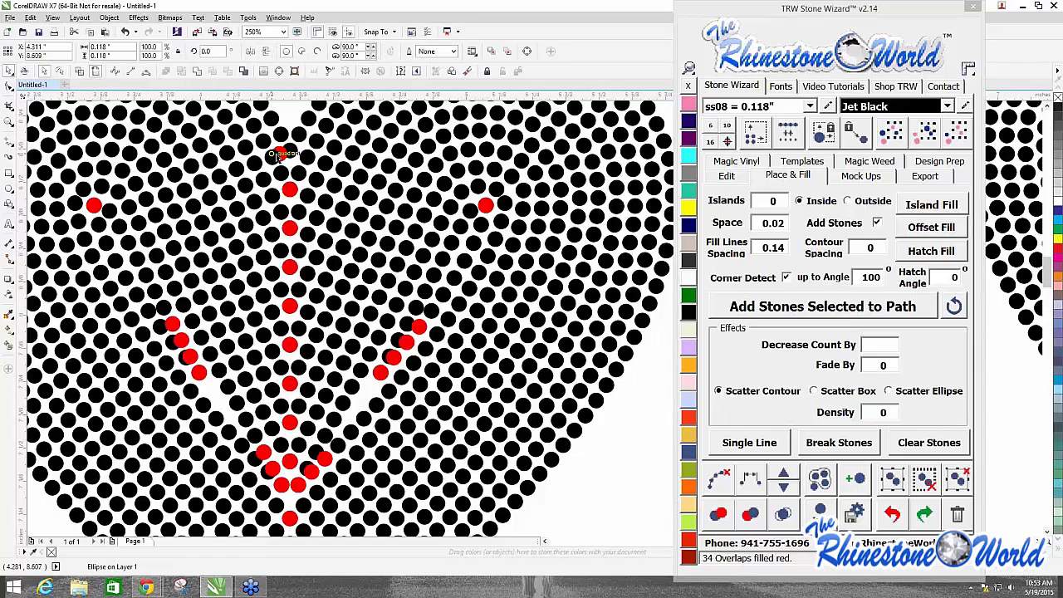
scroll(291, 148, "up", 3)
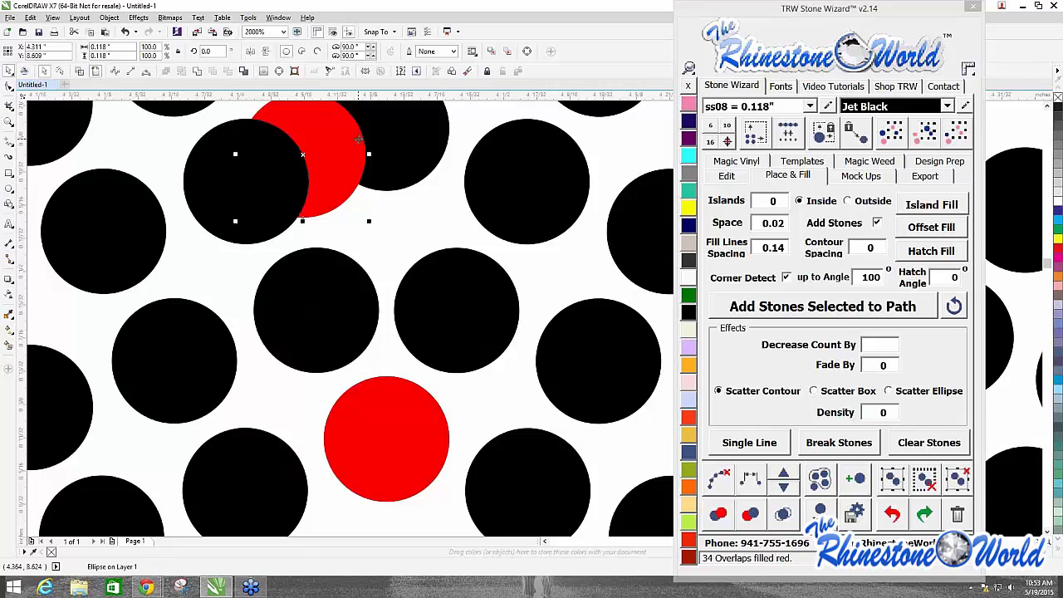
scroll(406, 183, "down", 8)
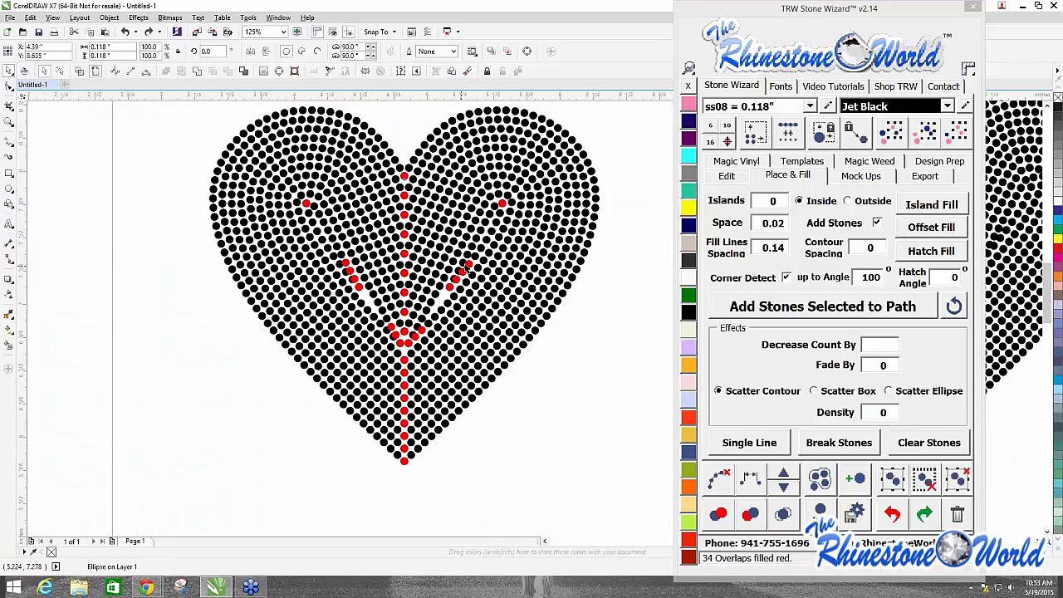
Step: Shift the highest red stone of the heart's right diagonal row clear of the black stone it overlaps
scroll(456, 274, "up", 3)
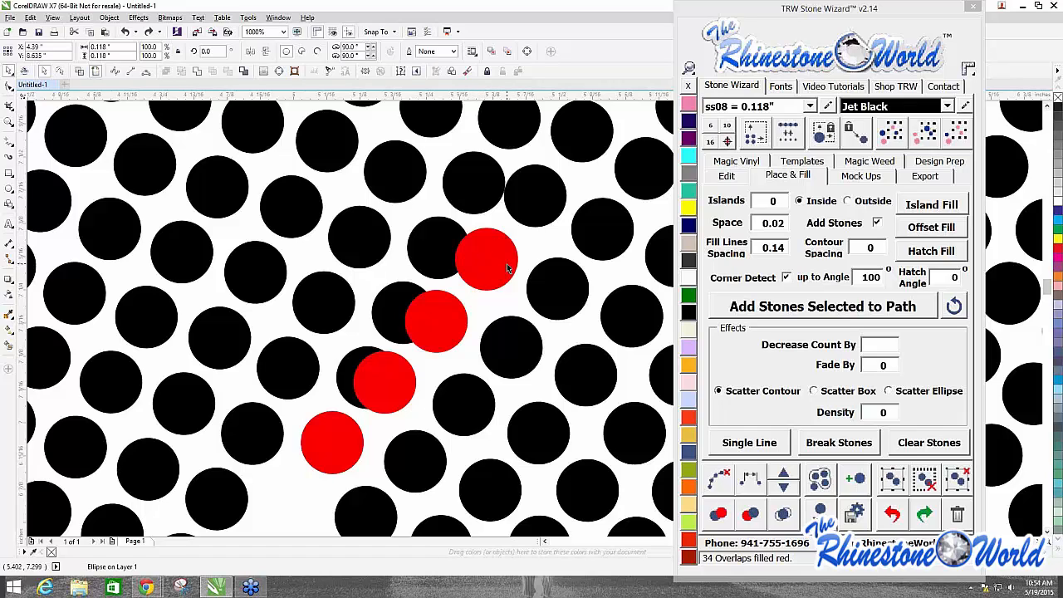
mouse_move(507, 264)
left_mouse_down()
mouse_move(541, 277)
mouse_move(518, 274)
left_mouse_up()
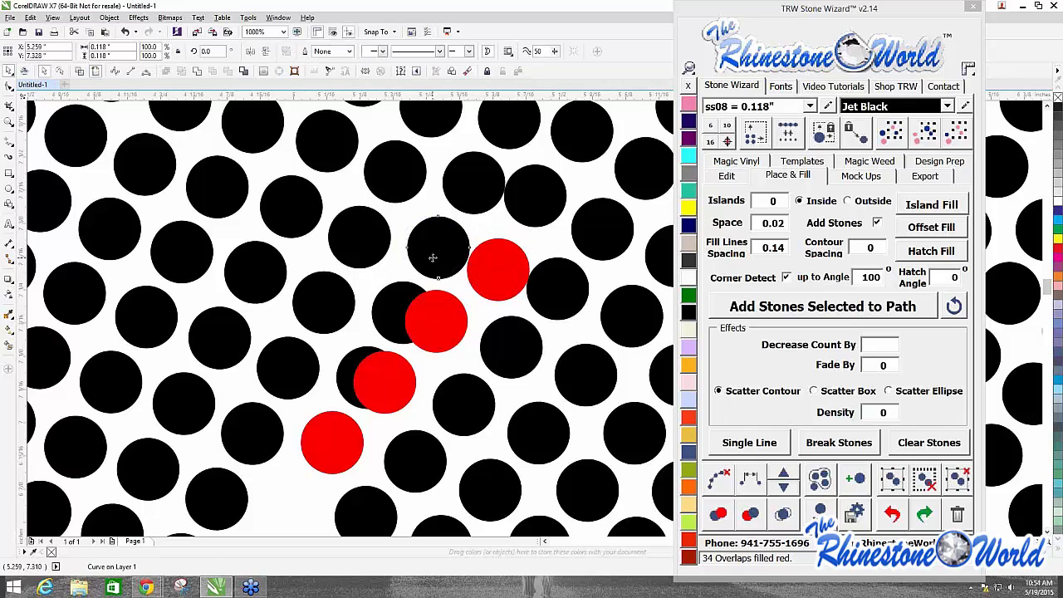
left_click_drag(435, 248, 506, 260)
scroll(506, 260, "down", 3)
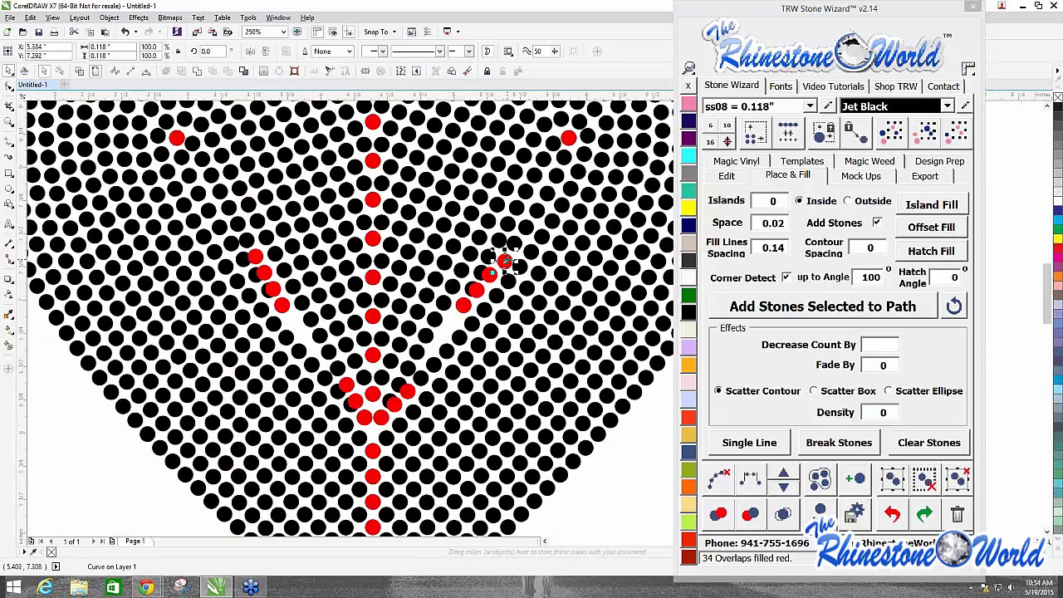
Step: Remove the overlapping stones from the duplicate heart beside the page
scroll(504, 263, "down", 2)
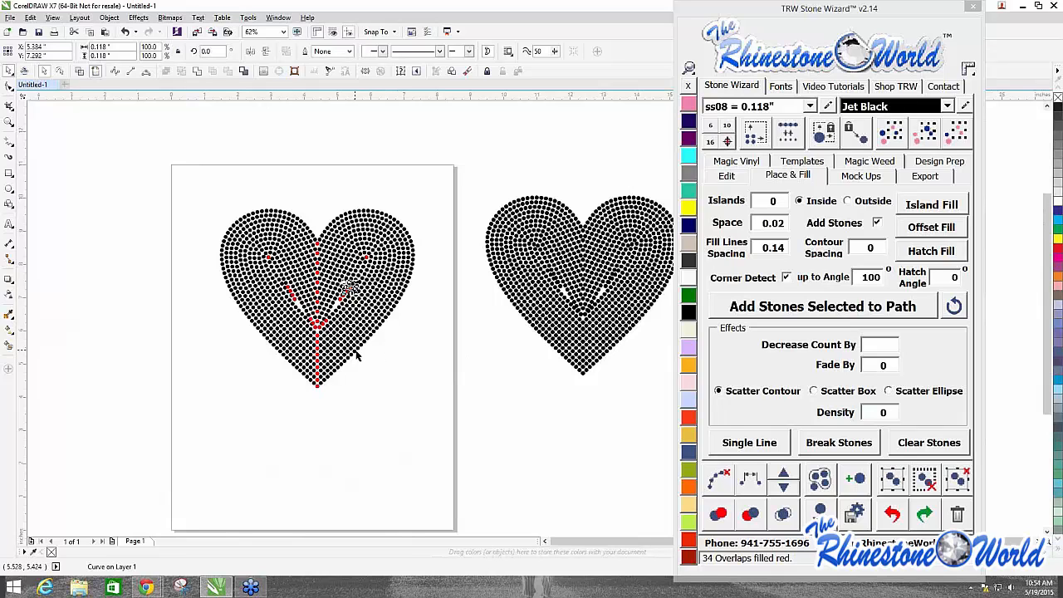
scroll(340, 293, "up", 2)
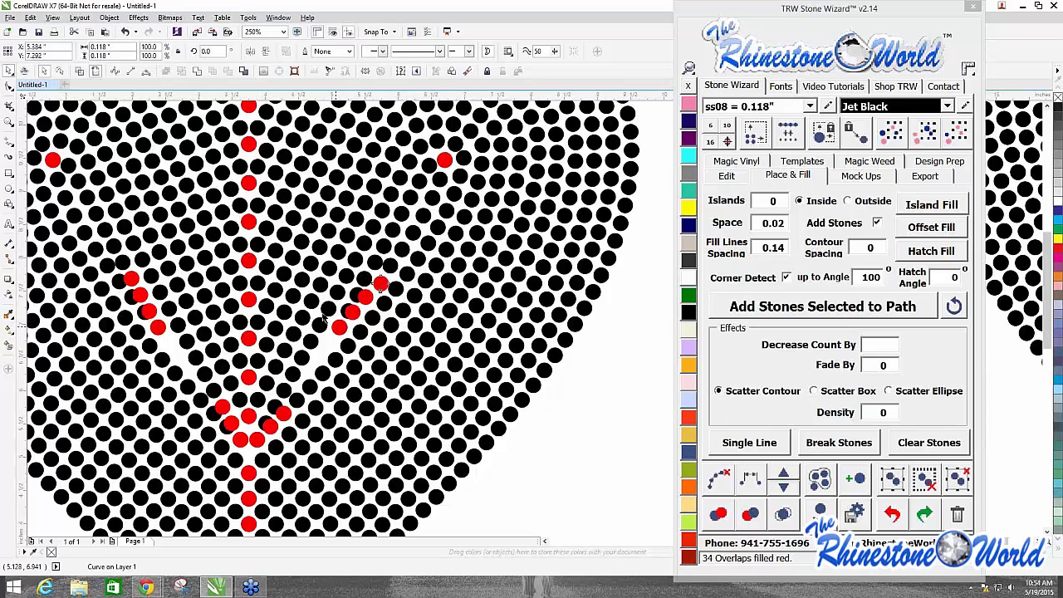
scroll(374, 284, "down", 2)
scroll(379, 275, "down", 3)
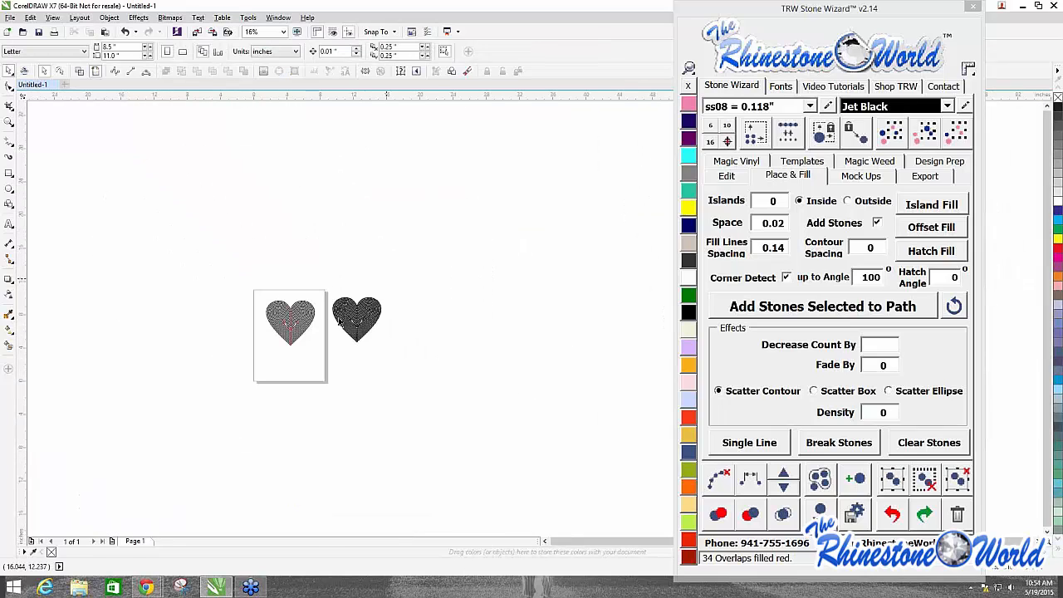
scroll(364, 299, "up", 1)
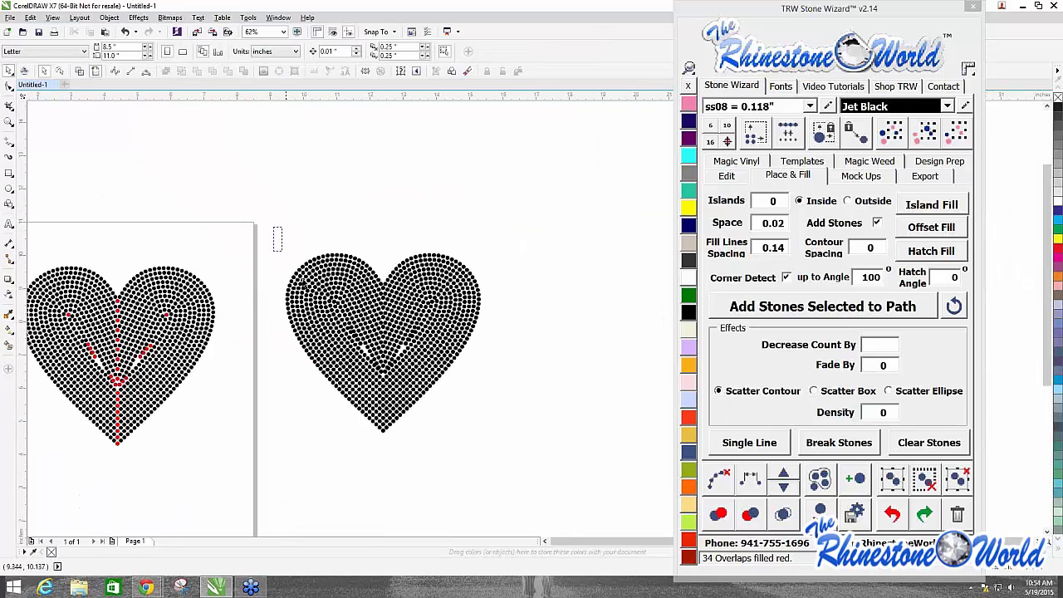
left_click_drag(274, 227, 524, 463)
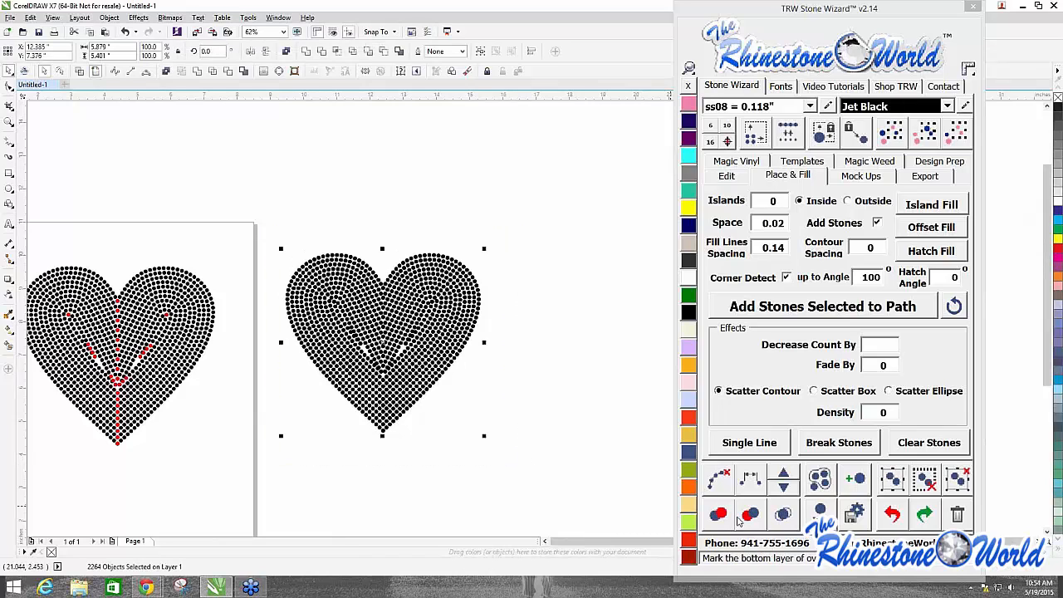
left_click(783, 515)
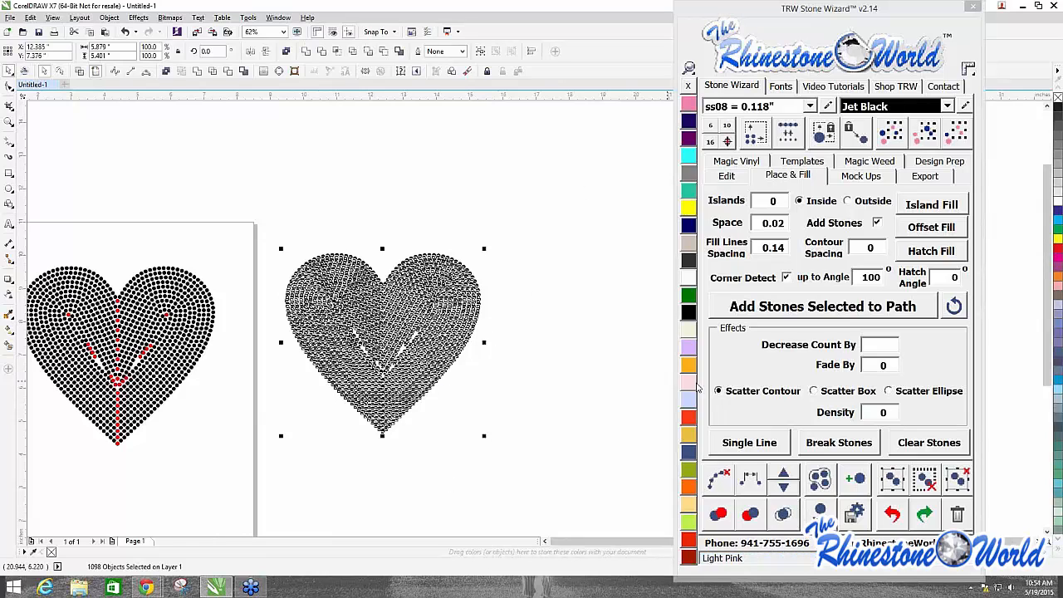
Step: Examine the stone spacing in the duplicate heart, especially along both diagonal gaps below the notch
scroll(415, 332, "up", 3)
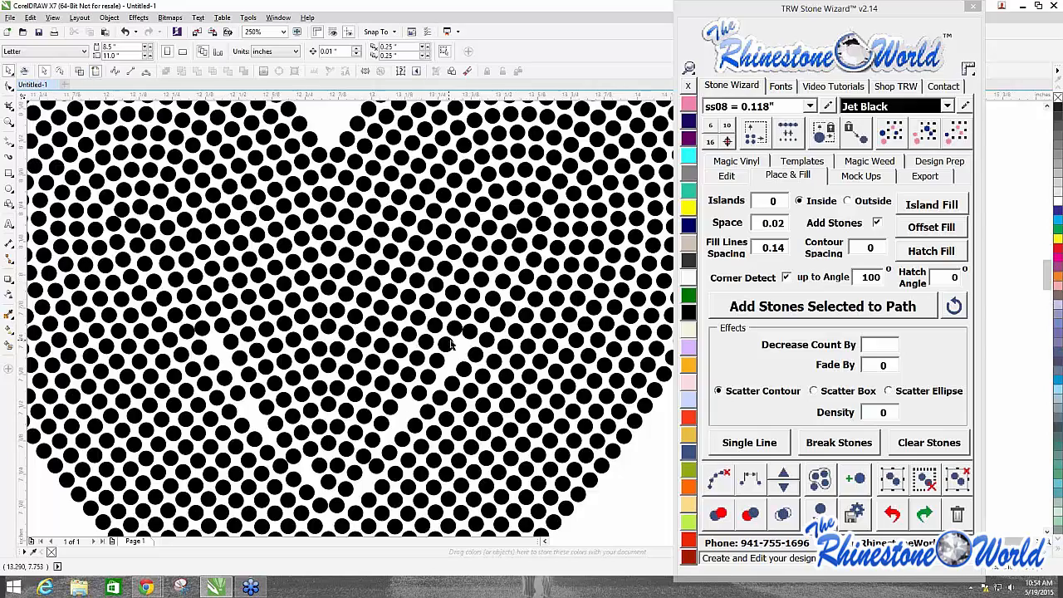
scroll(423, 336, "up", 3)
scroll(465, 349, "down", 6)
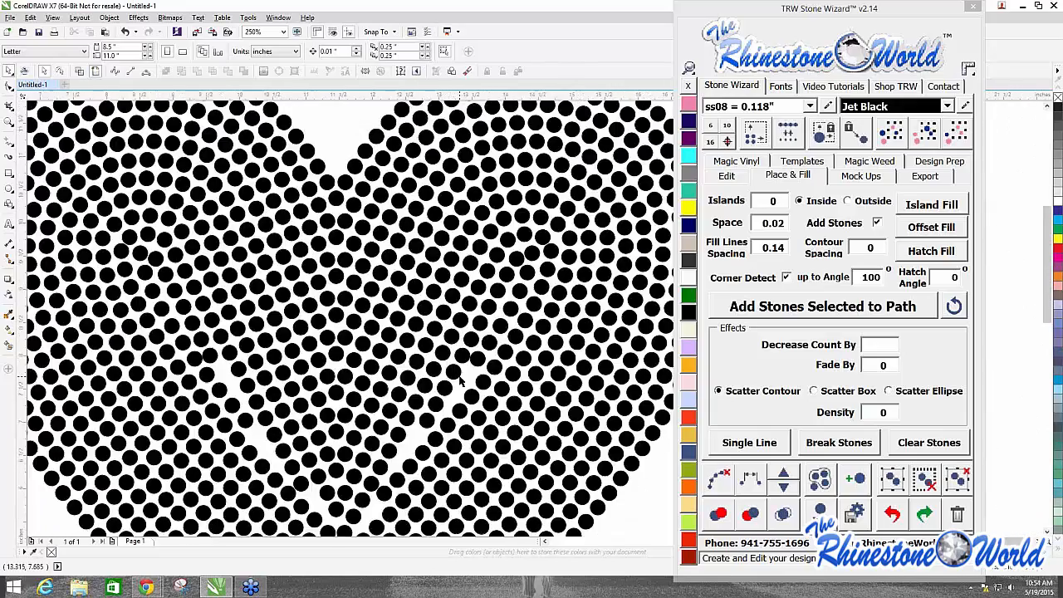
scroll(384, 356, "up", 2)
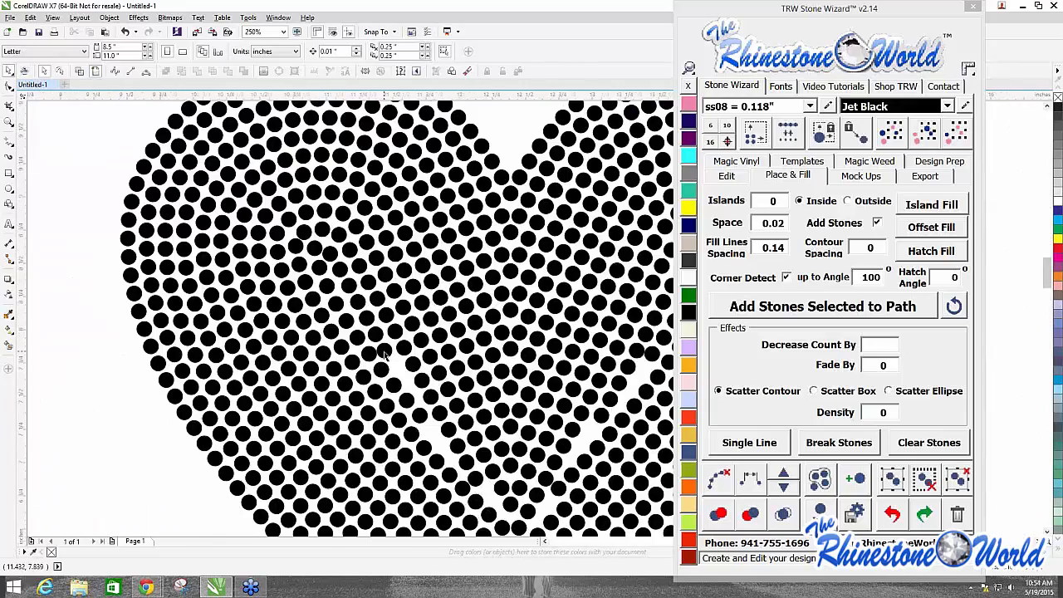
scroll(385, 332, "up", 2)
scroll(385, 355, "down", 2)
scroll(385, 356, "down", 2)
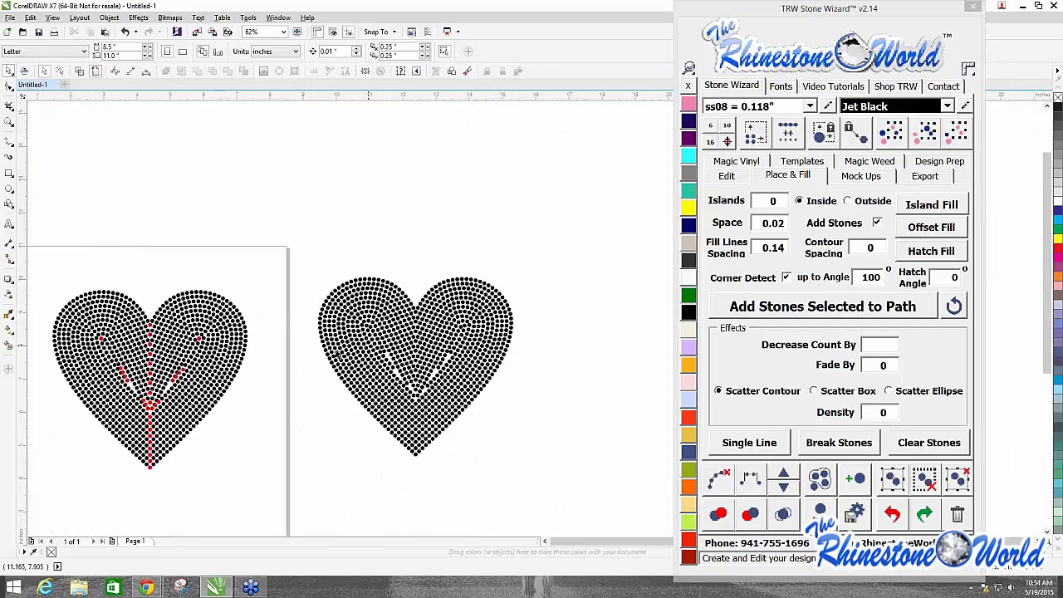
Step: Shift the second-highest red stone in the page heart's right diagonal row slightly away from the black stone beneath it
scroll(167, 389, "up", 1)
scroll(167, 387, "up", 2)
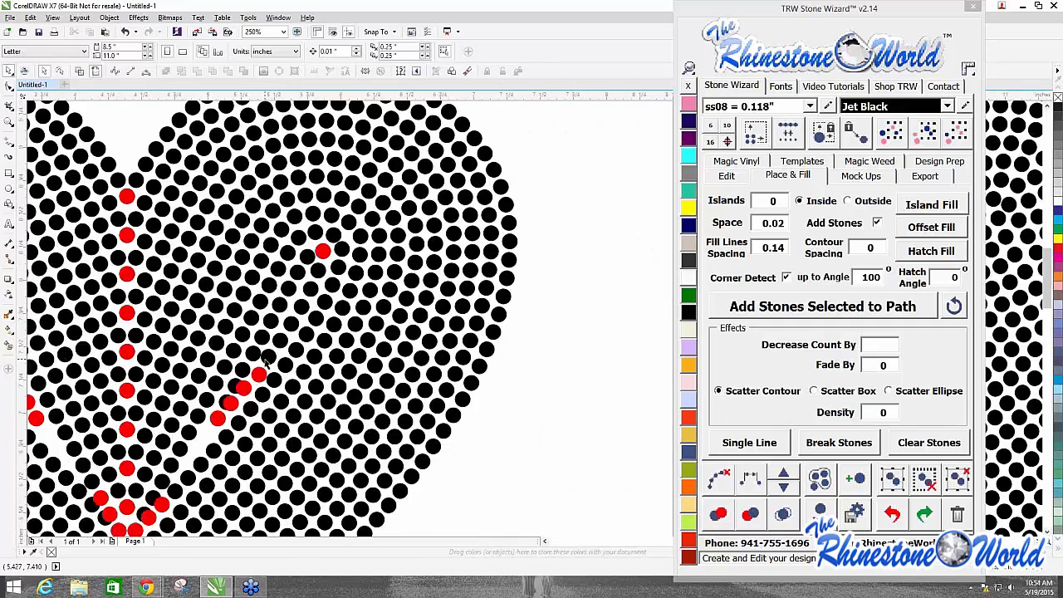
scroll(241, 394, "up", 2)
left_click(236, 397)
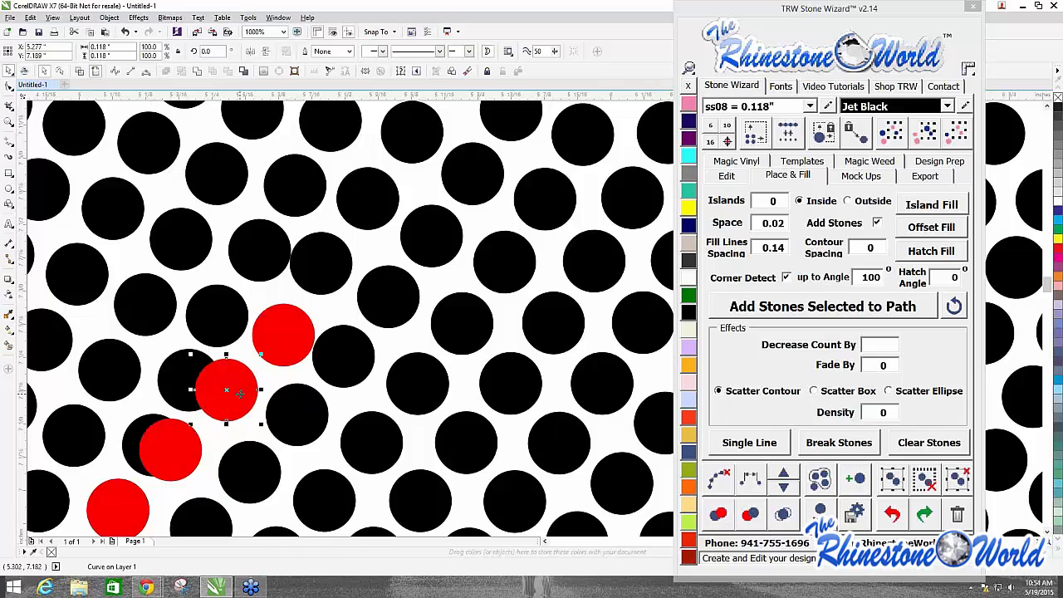
scroll(236, 395, "down", 2)
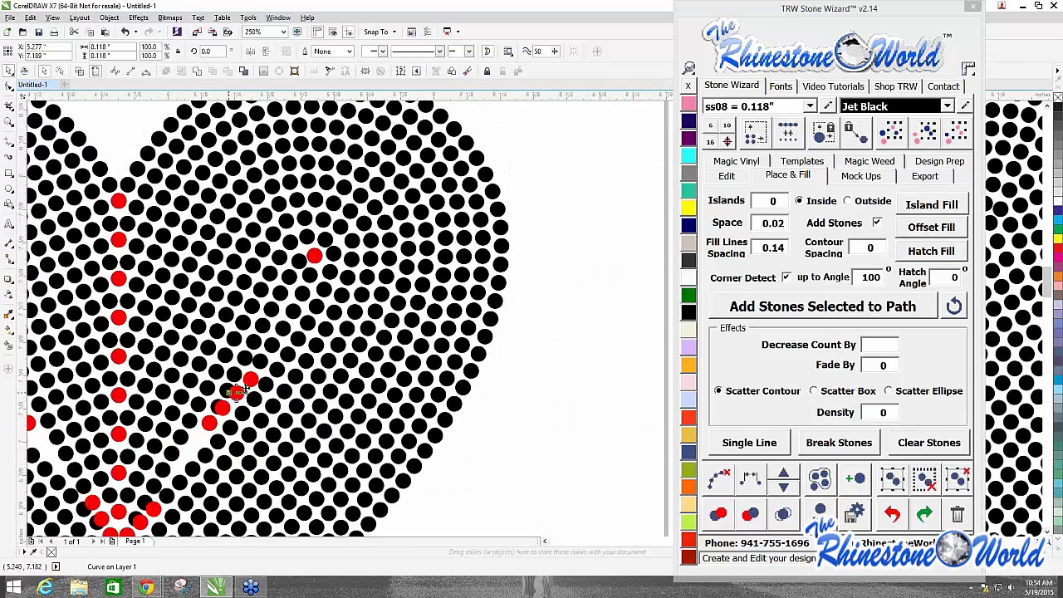
Step: Nudge the second-highest red stone in the right diagonal row farther right, centering it in the gap between its neighboring black stones
scroll(238, 391, "up", 3)
left_click_drag(140, 358, 101, 355)
left_click_drag(262, 376, 278, 379)
scroll(279, 378, "down", 2)
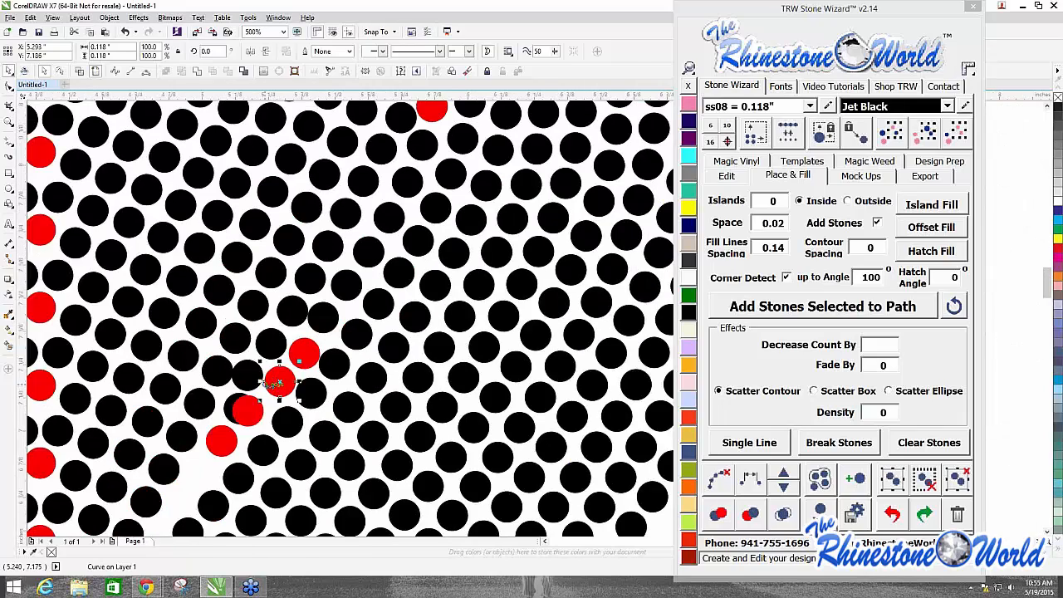
scroll(225, 397, "up", 1)
scroll(224, 397, "up", 1)
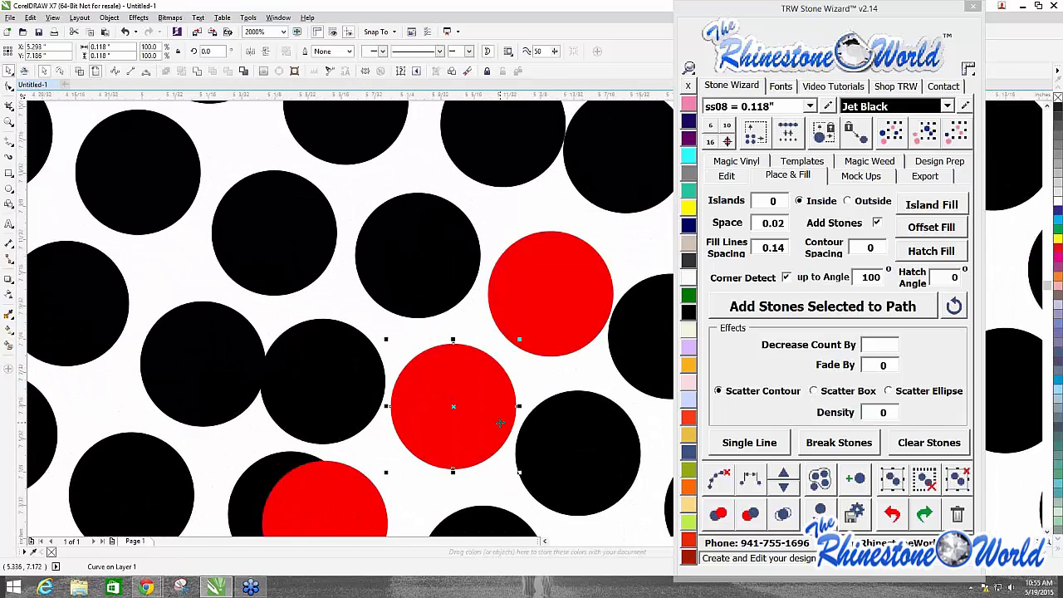
scroll(495, 422, "down", 3)
scroll(493, 470, "up", 1)
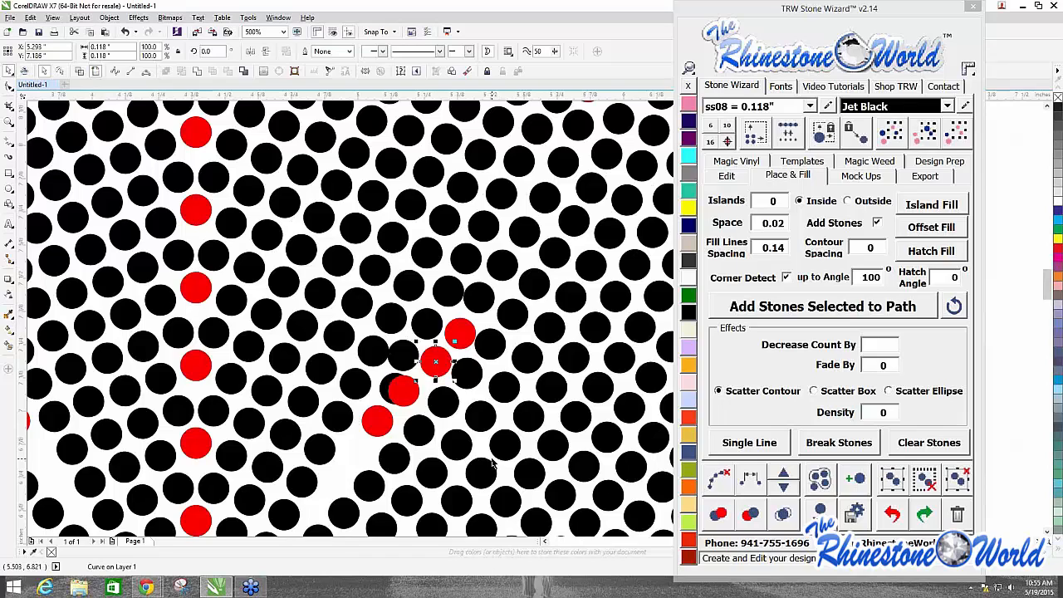
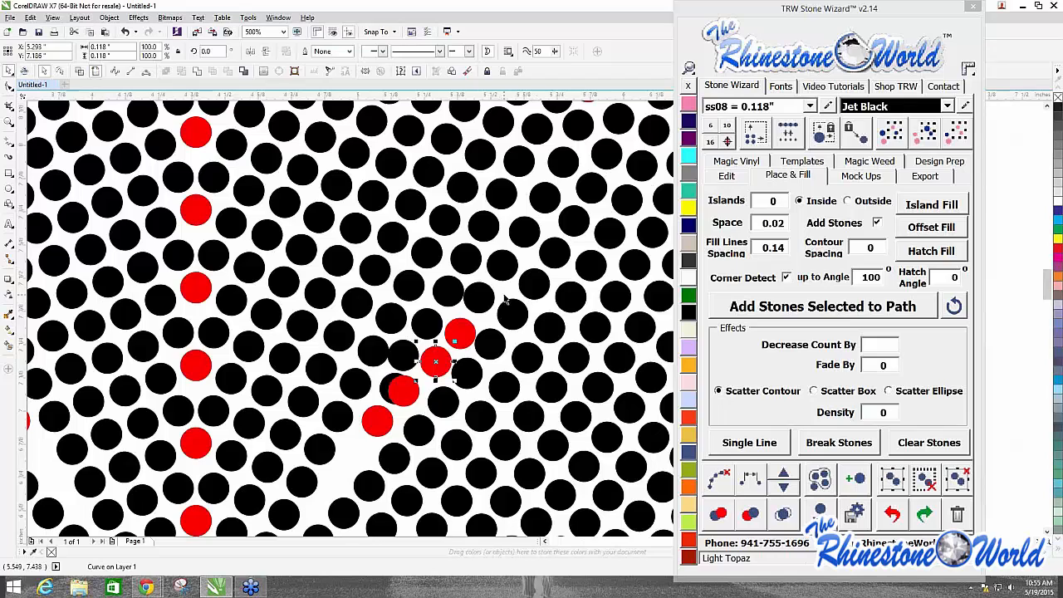
Step: Spread apart the crowded black stones just above the highest red stone in the heart's right diagonal row
left_click(479, 297)
scroll(452, 291, "up", 2)
left_click_drag(349, 271, 326, 268)
left_click_drag(462, 281, 449, 283)
left_click_drag(580, 340, 587, 341)
scroll(588, 341, "down", 2)
scroll(471, 303, "down", 3)
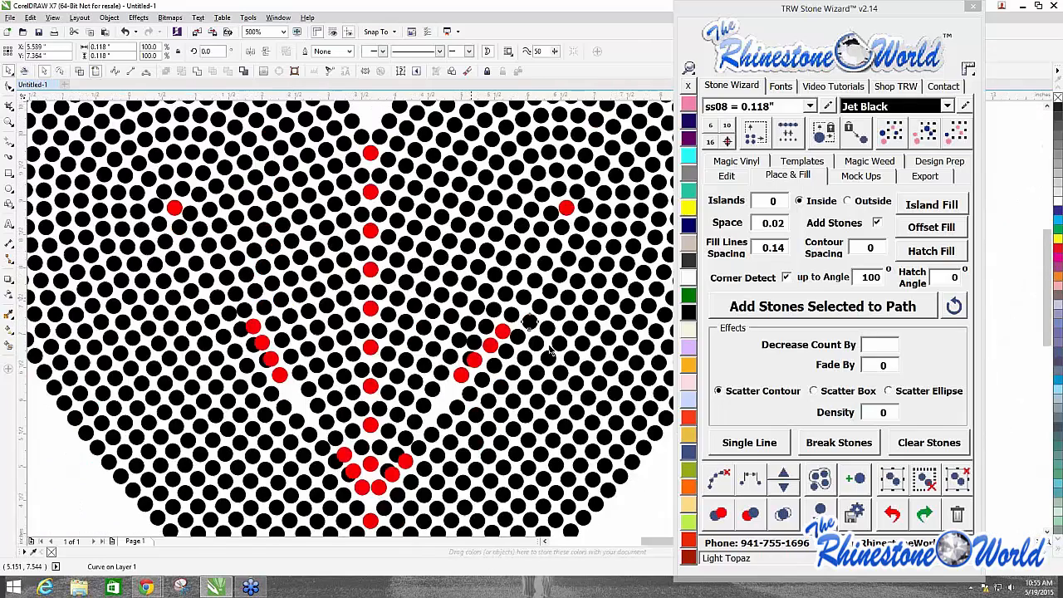
Step: Select seven adjacent stones along the curved row through the right diagonal's highest red stone, and try shifting them together slightly
scroll(450, 161, "up", 3)
scroll(294, 184, "up", 1)
left_click(291, 166)
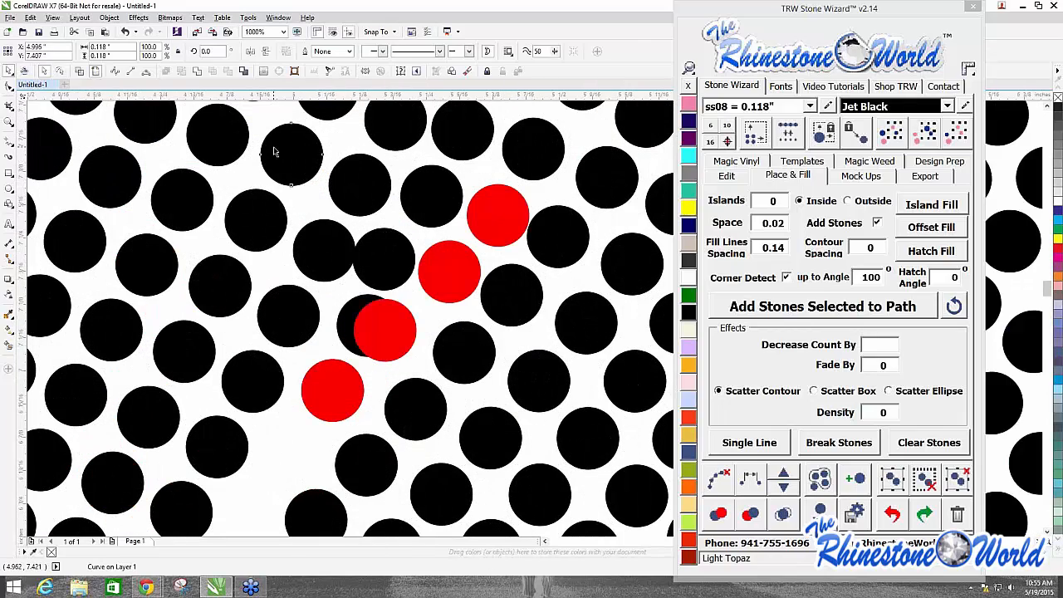
left_click(357, 160, "shift")
left_click(405, 193, "shift")
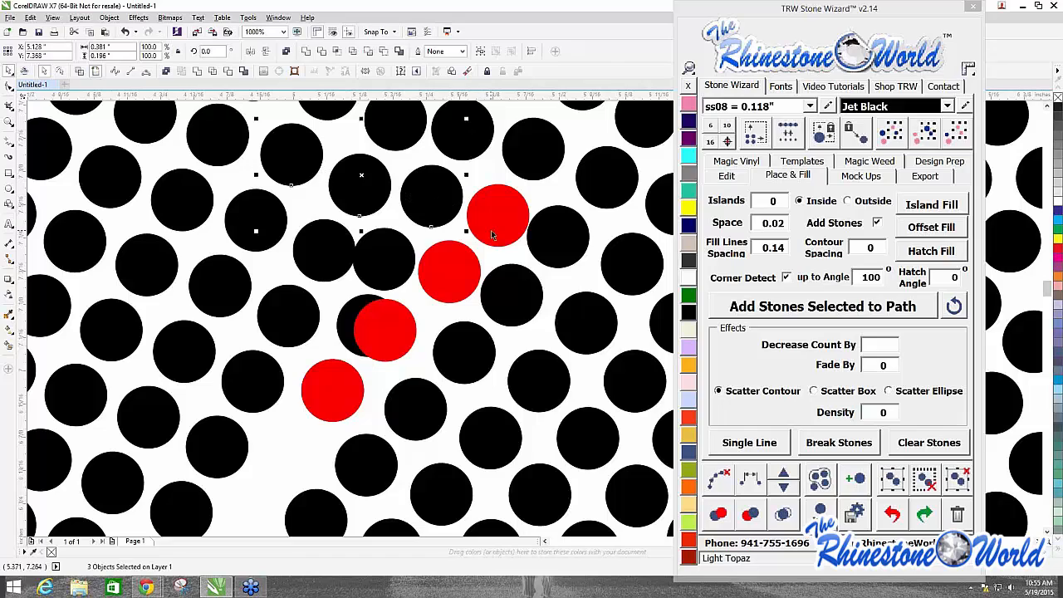
left_click(496, 233, "shift")
left_click(567, 252, "shift")
left_click(644, 274, "shift")
left_click(655, 323, "shift")
scroll(224, 258, "down", 3)
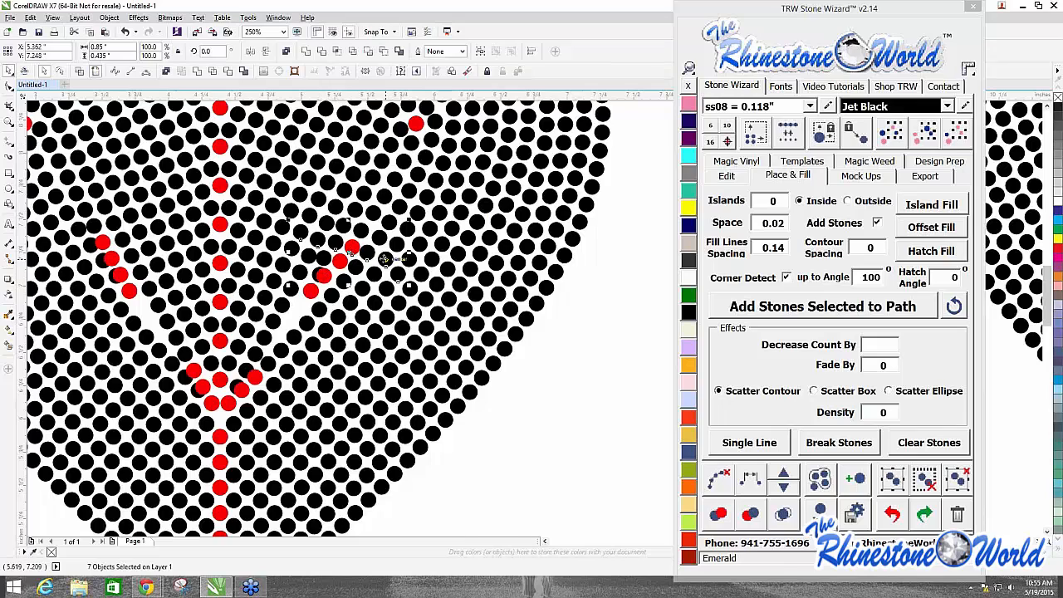
scroll(376, 266, "up", 2)
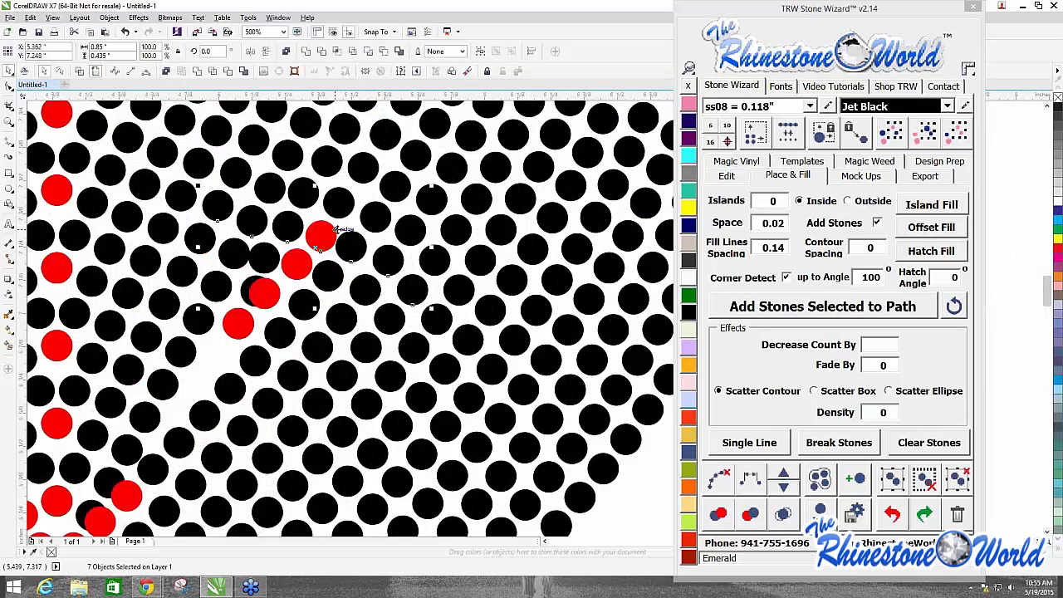
mouse_move(332, 241)
left_mouse_down()
mouse_move(430, 237)
mouse_move(334, 243)
mouse_move(337, 258)
left_mouse_up()
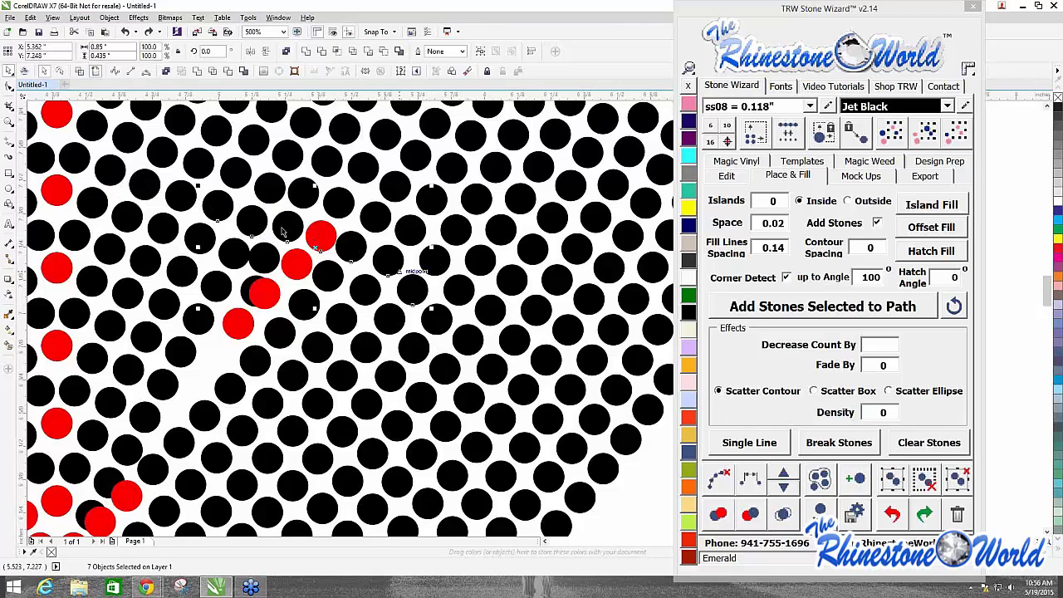
Step: Redistribute the seven selected stones evenly along a connecting curve through the uppermost red stone
left_click(747, 488)
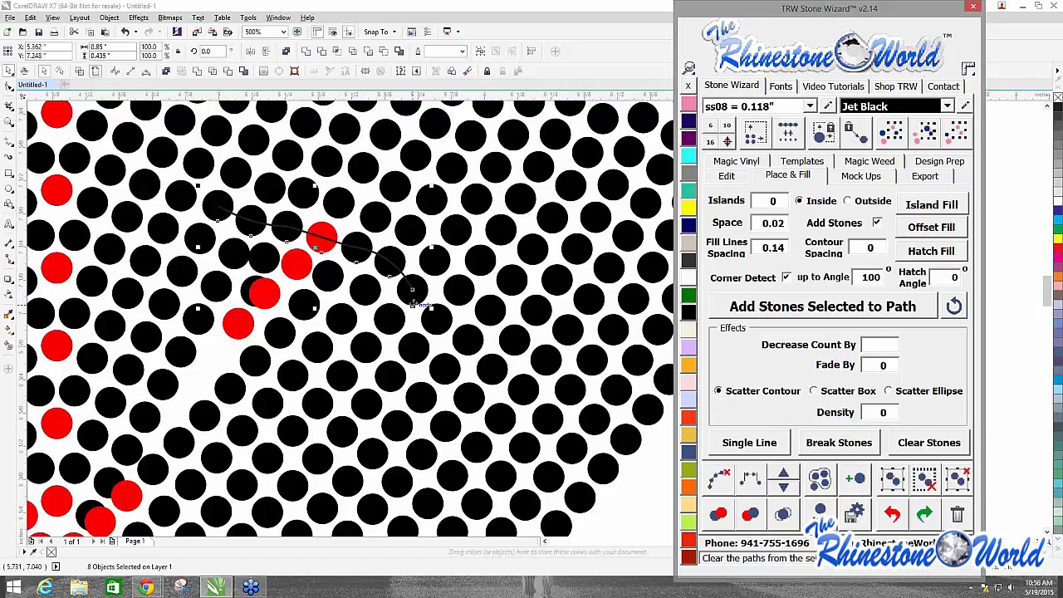
left_click(307, 219)
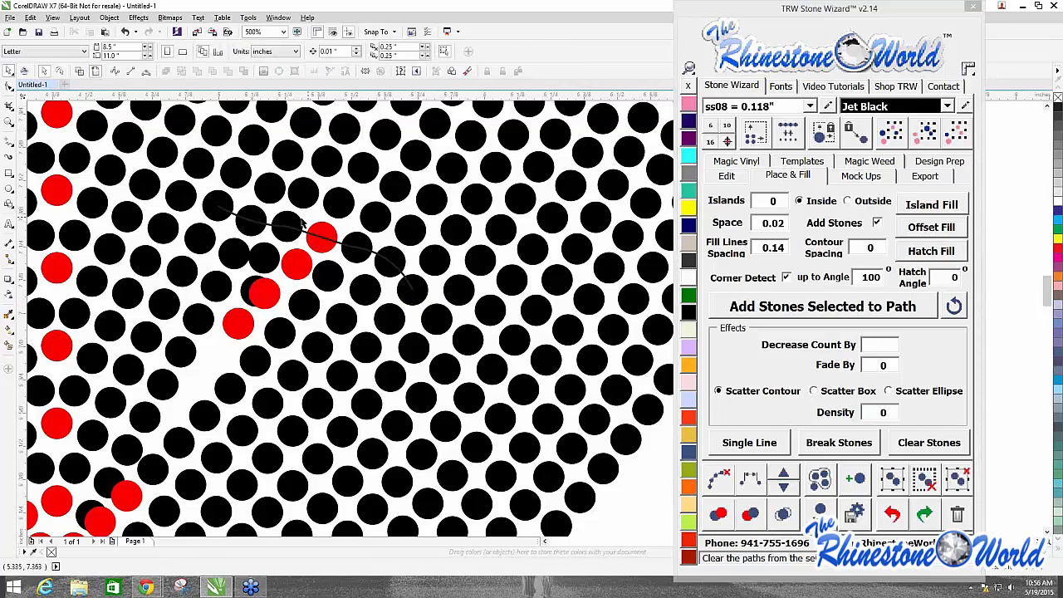
scroll(306, 219, "up", 2)
scroll(289, 274, "down", 2)
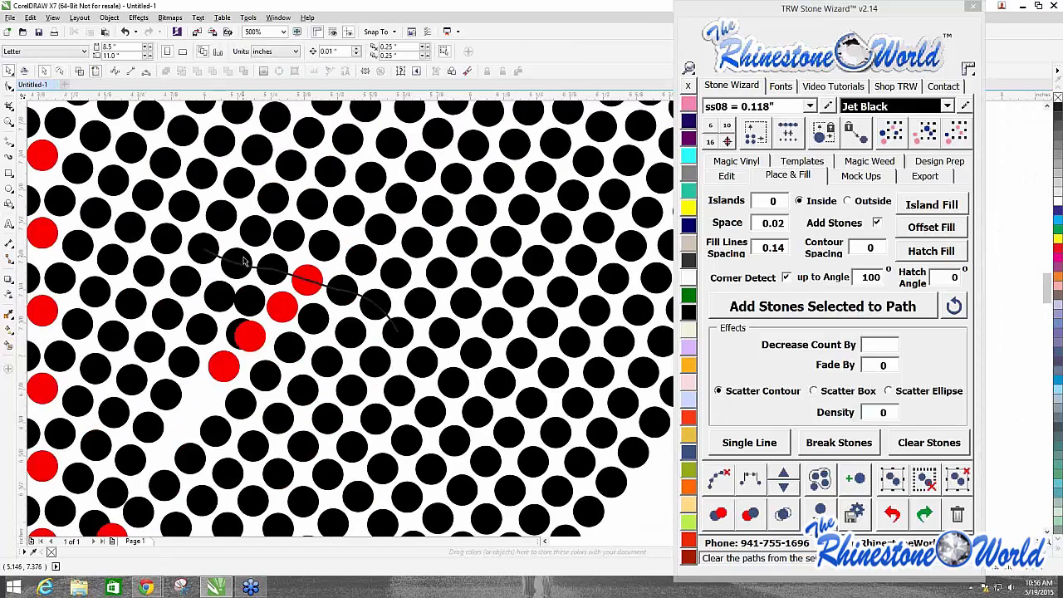
Step: Undo and redo the stone redistribution, and clear the connecting curve from the stones
left_click(245, 262)
key("Delete")
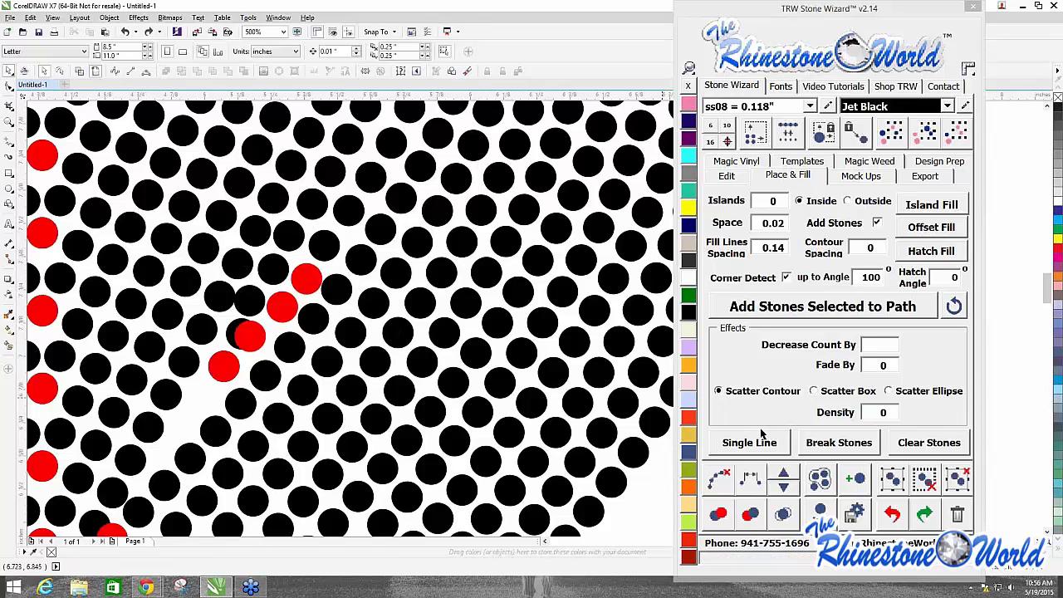
left_click(205, 249)
left_click(922, 512)
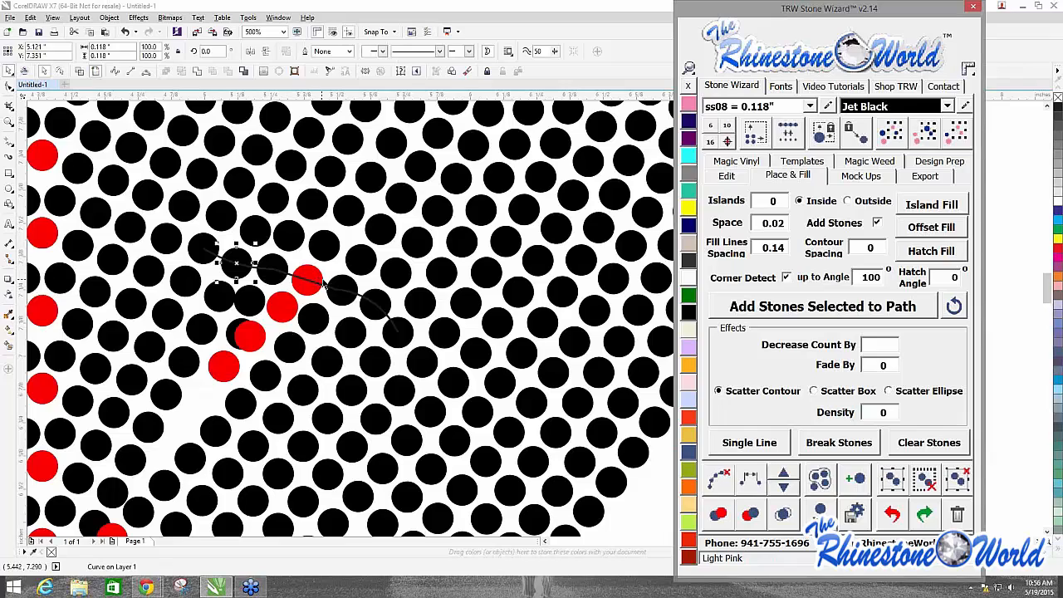
left_click(325, 286)
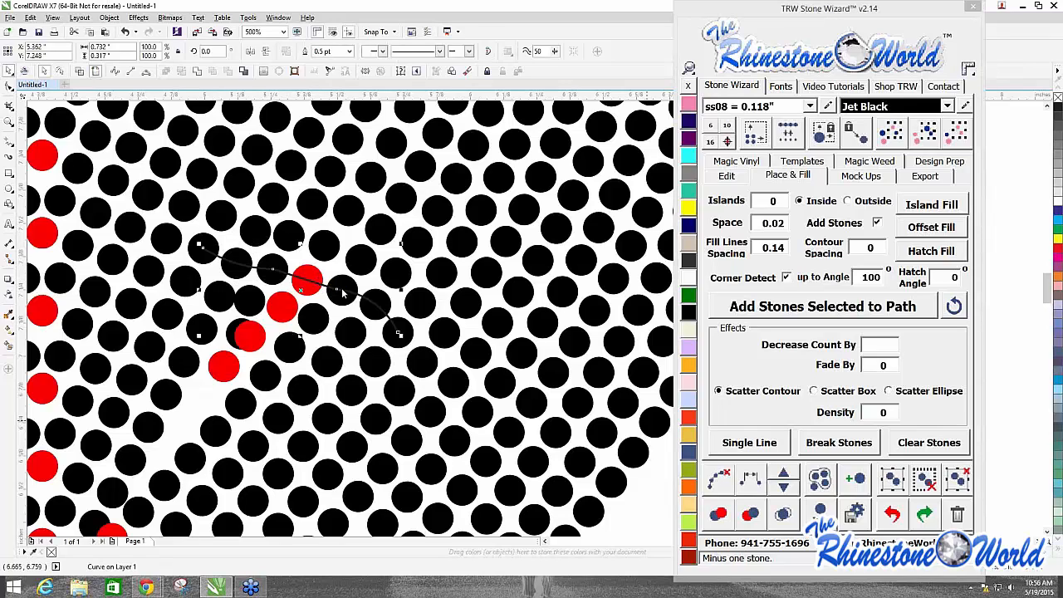
left_click(716, 486)
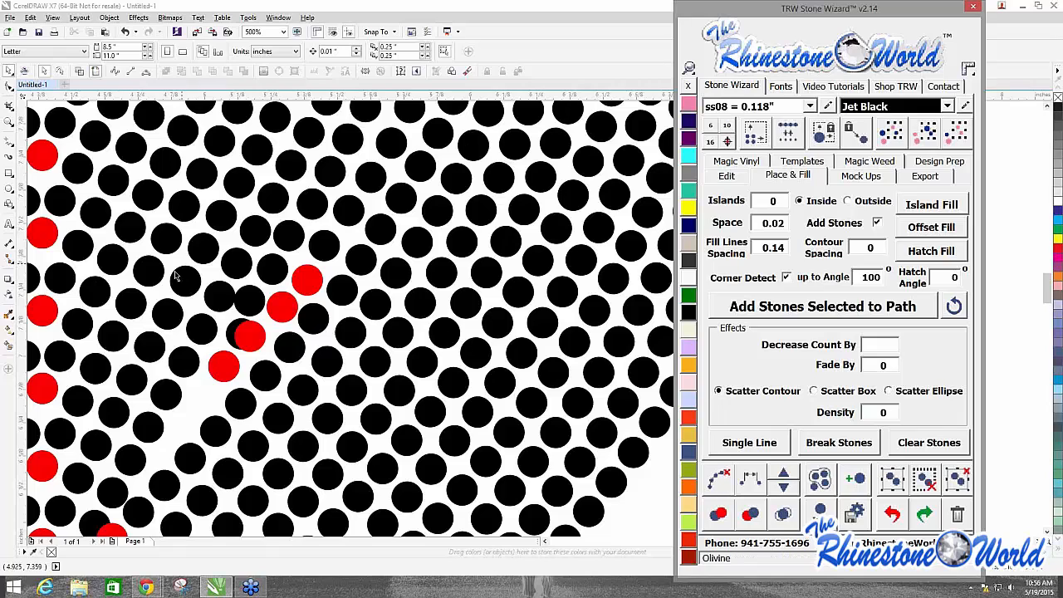
left_click(315, 342)
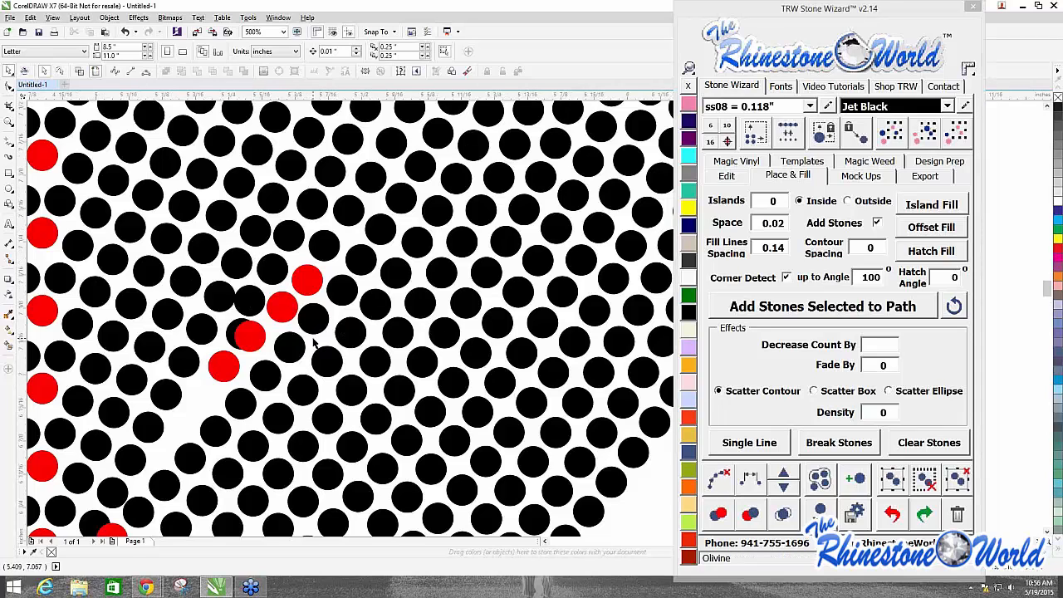
Step: Redistribute the row of nine stones crossing the second-highest red stone evenly along a curve, and clear that curve
scroll(314, 341, "up", 1)
scroll(63, 220, "down", 2)
scroll(43, 218, "up", 2)
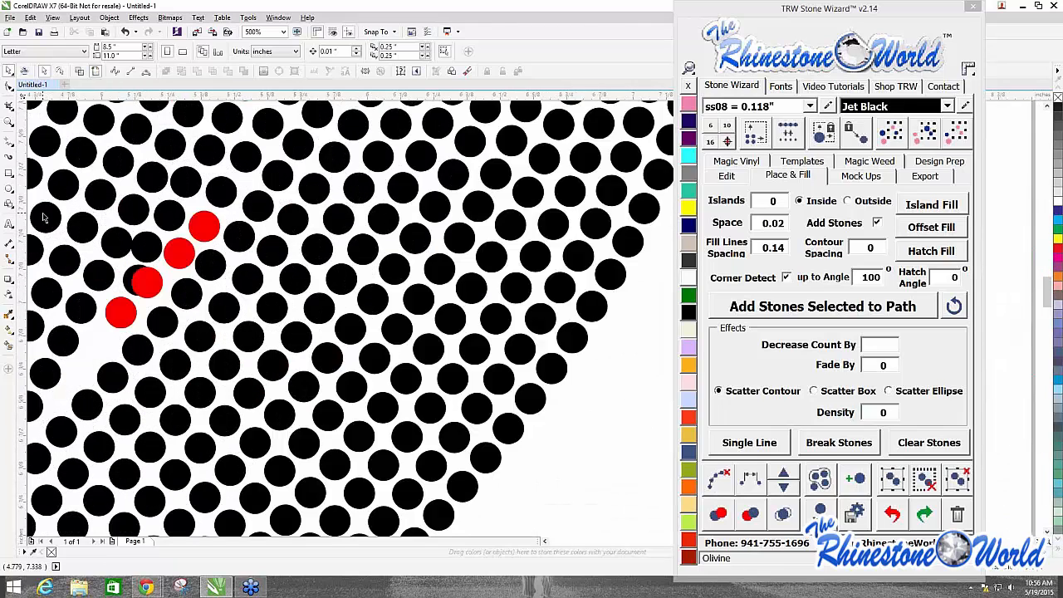
left_click(44, 214)
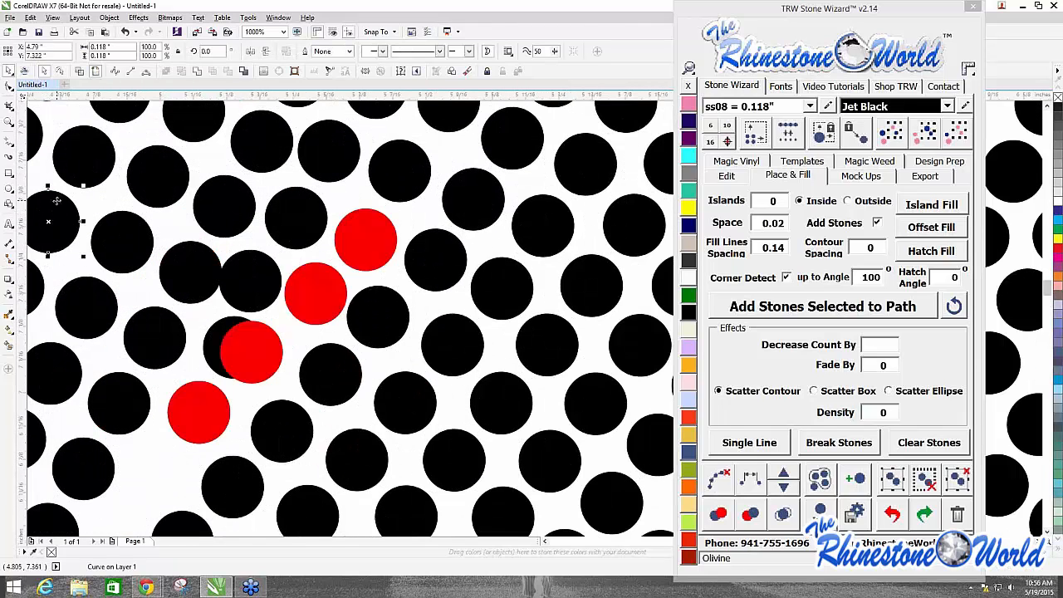
left_click(137, 249, "shift")
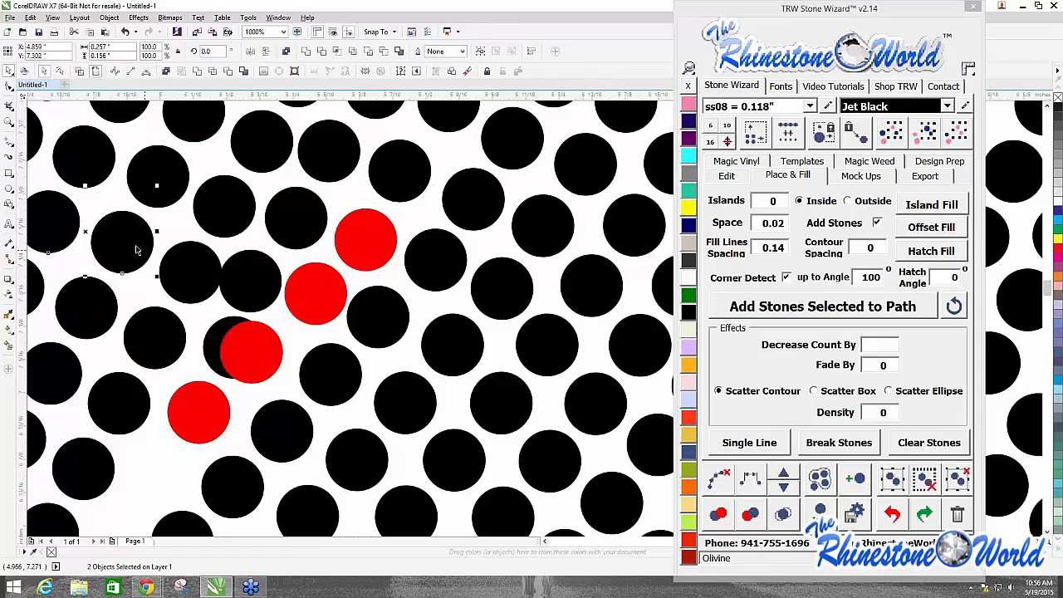
left_click(199, 289, "shift")
left_click(242, 289, "shift")
left_click(331, 312, "shift")
left_click(375, 324, "shift")
left_click(447, 354, "shift")
left_click(495, 406, "shift")
left_click(549, 477, "shift")
left_click(750, 478)
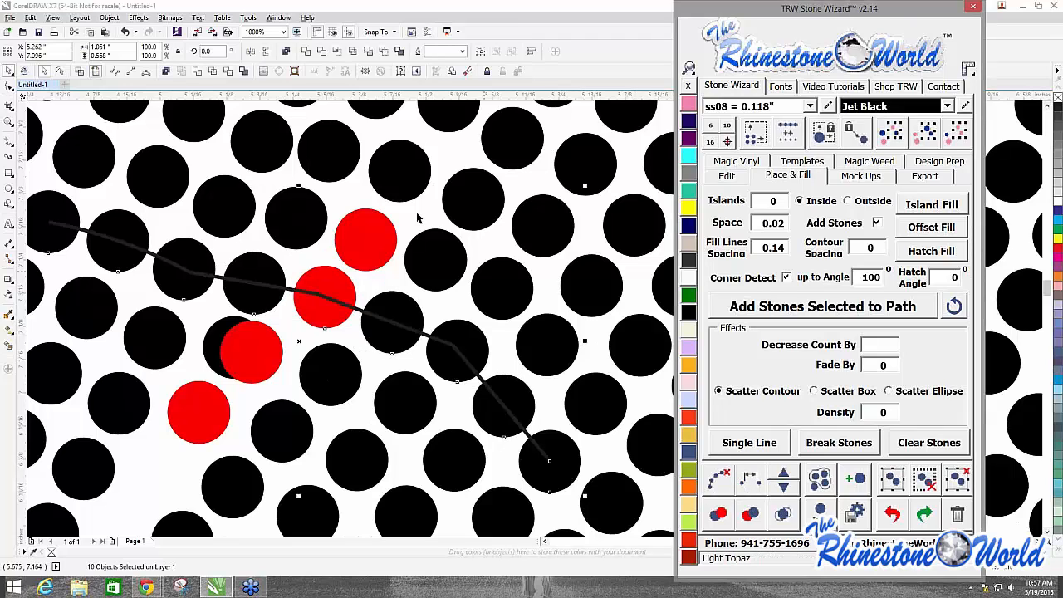
left_click(719, 478)
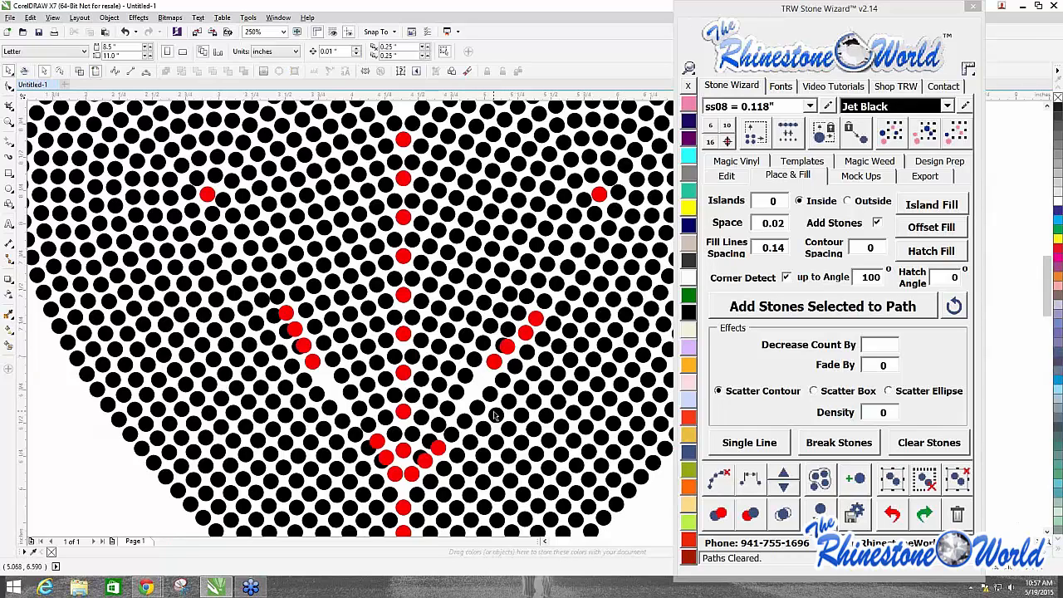
Step: Delete the stone-filled heart copy that lies beside the page
scroll(649, 437, "down", 5)
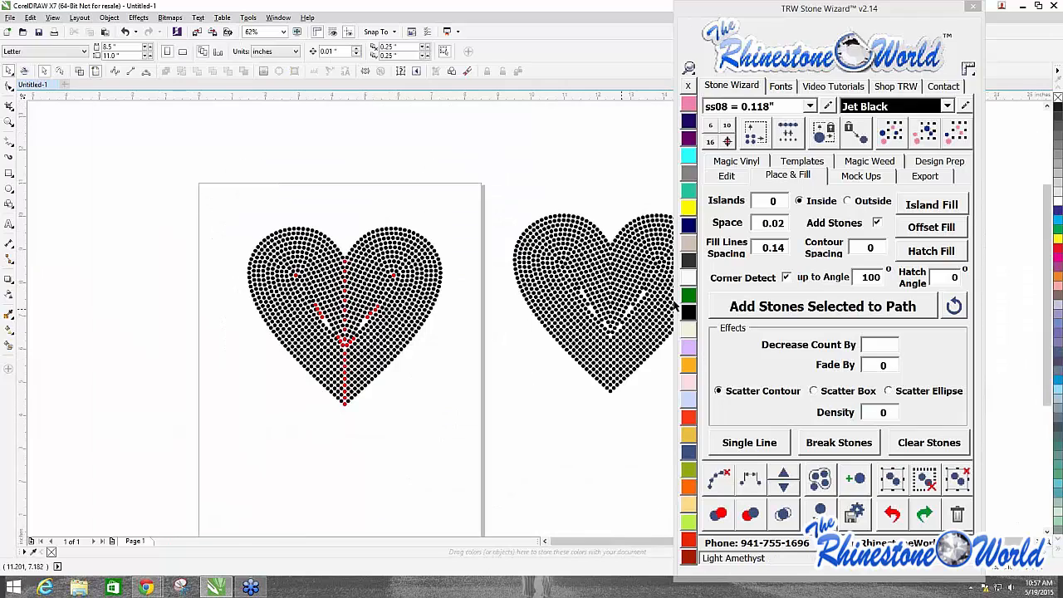
scroll(323, 357, "up", 5)
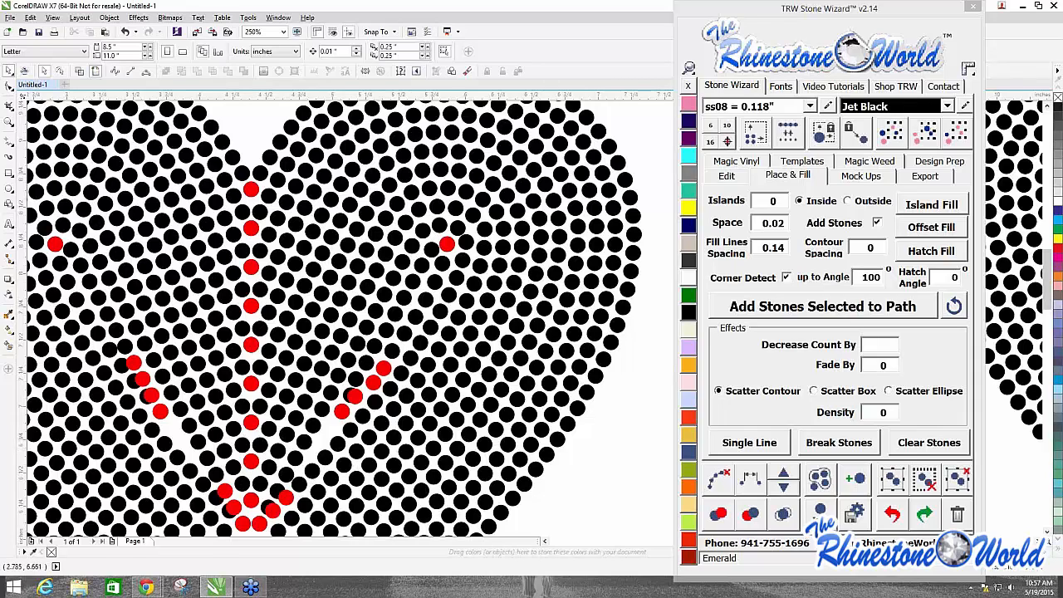
scroll(332, 274, "down", 2)
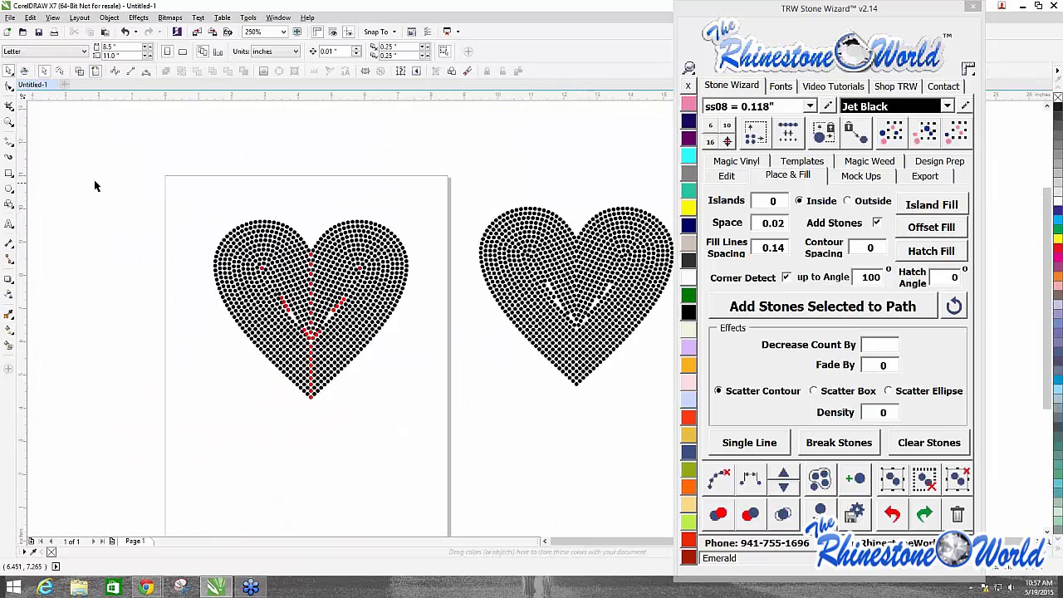
left_click_drag(453, 187, 675, 411)
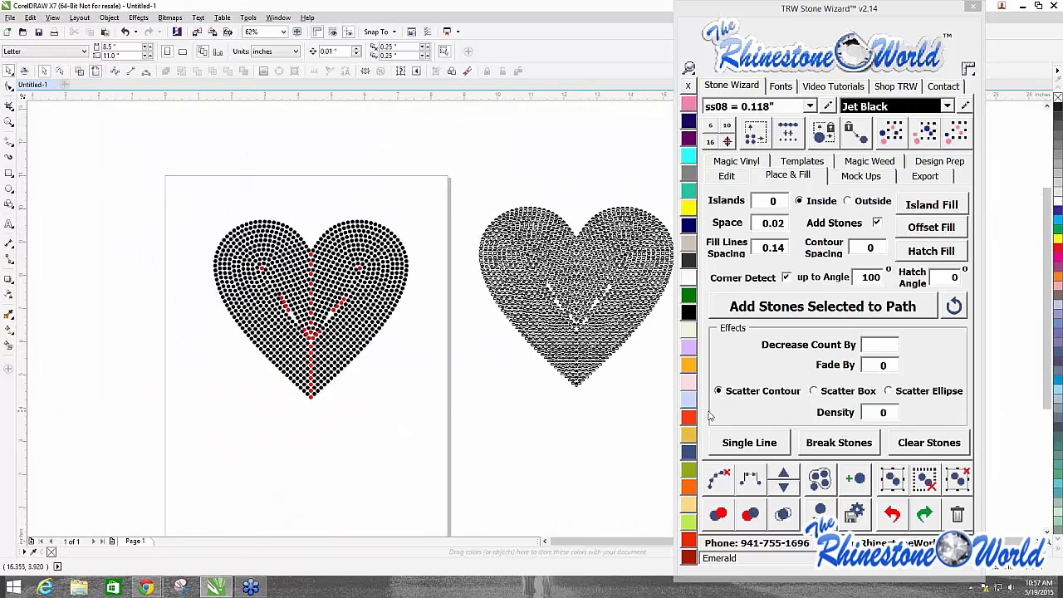
key("Delete")
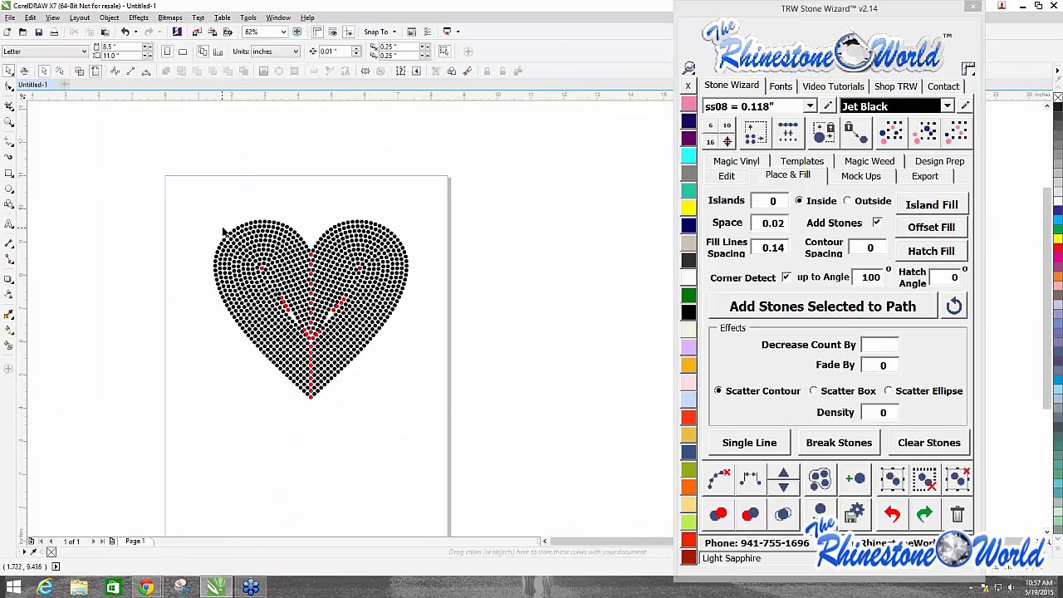
Step: Convert all stones of the remaining heart to size ss06
left_click_drag(414, 347, 498, 456)
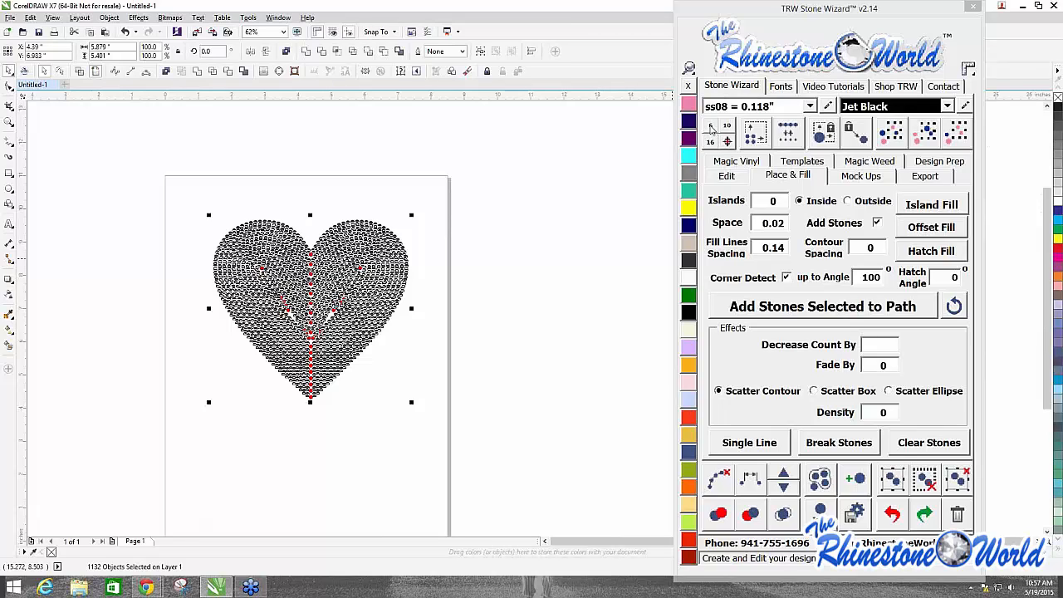
left_click(713, 126)
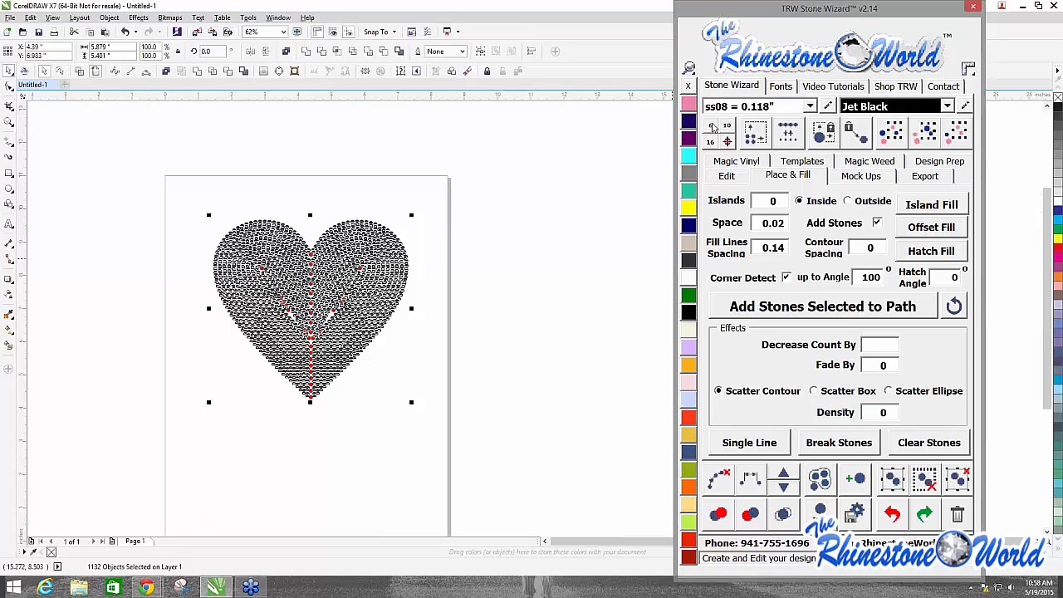
scroll(375, 244, "up", 3)
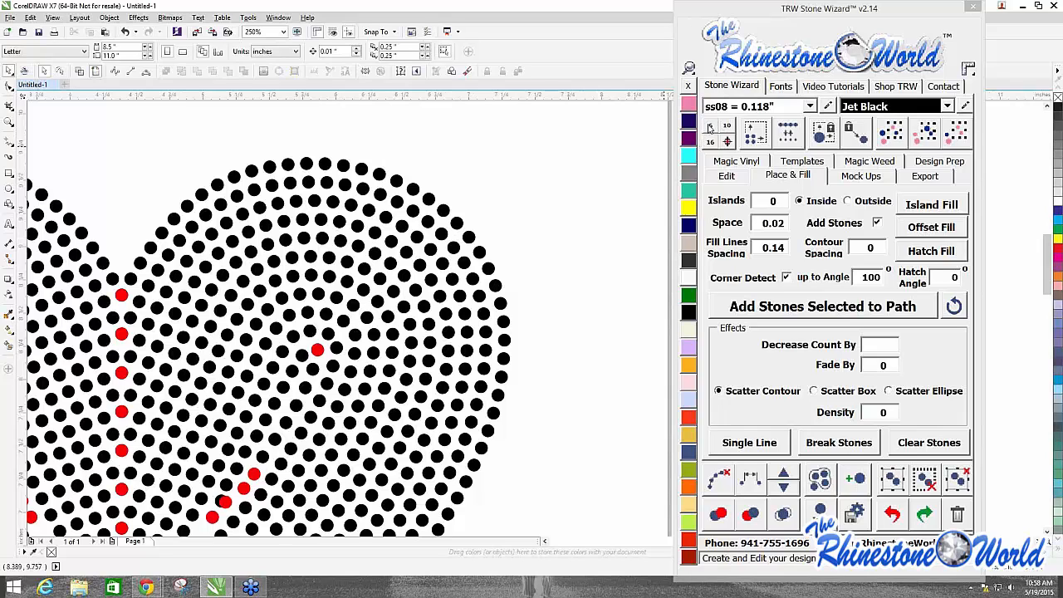
Step: Choose stone size ss16 = 0.173", replace all stones of the heart with it, and inspect the overlaps
left_click(808, 107)
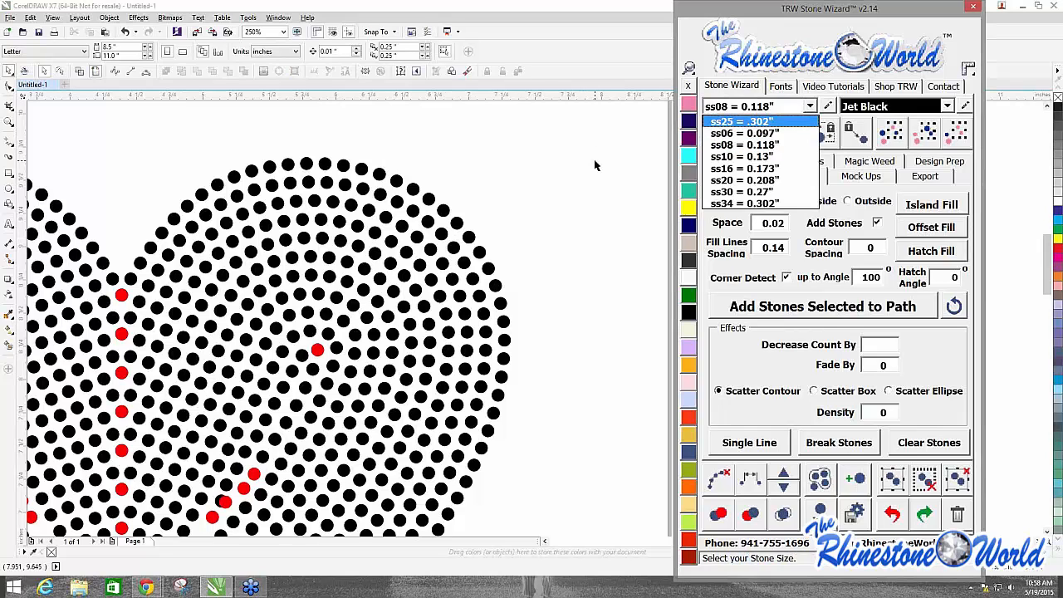
left_click(743, 168)
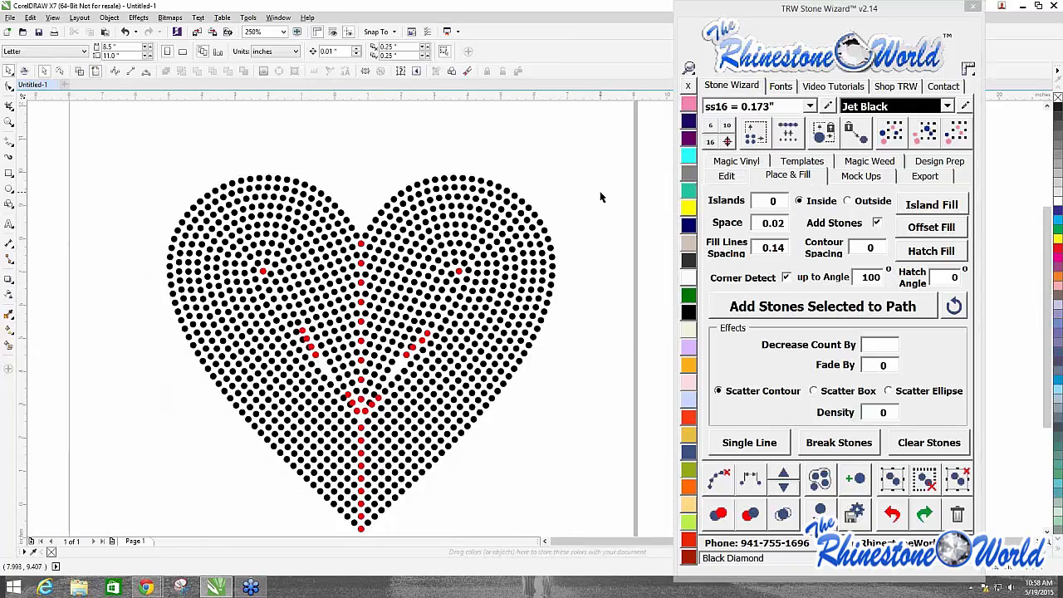
scroll(600, 194, "down", 2)
scroll(542, 188, "up", 1)
left_click_drag(433, 171, 662, 420)
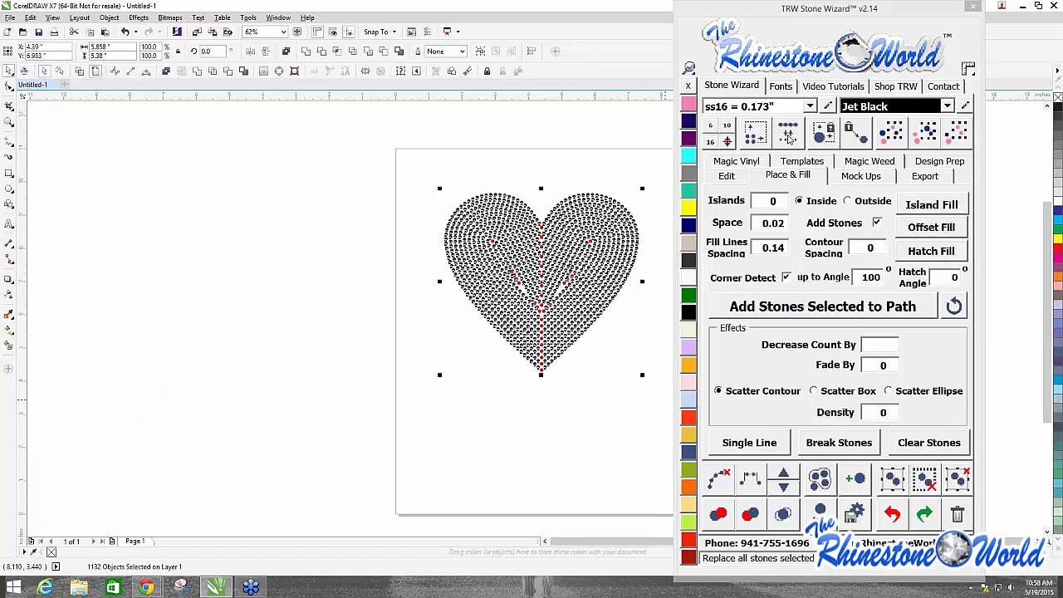
left_click(789, 135)
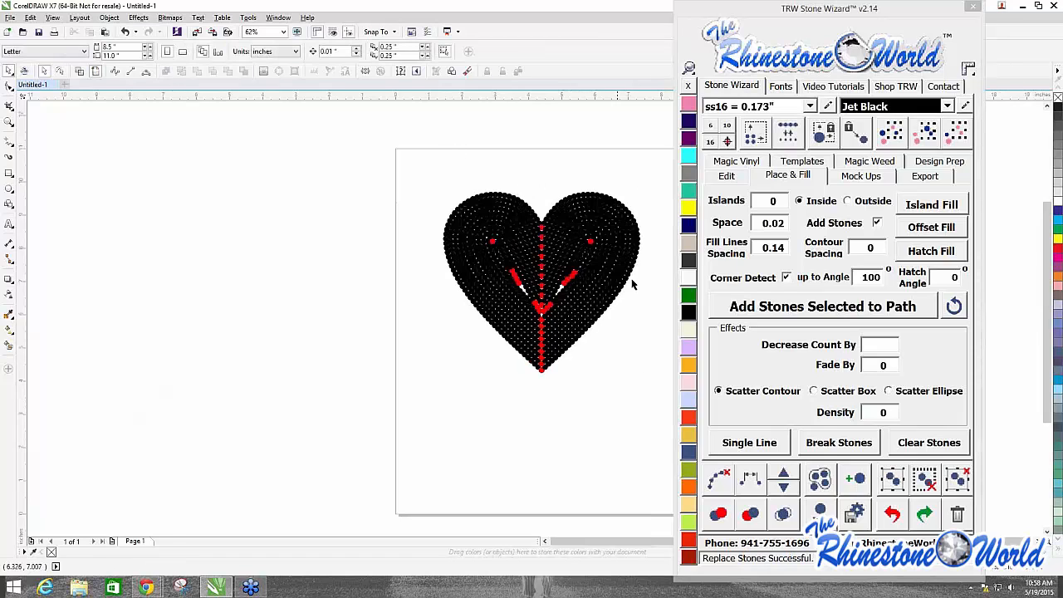
scroll(631, 284, "up", 4)
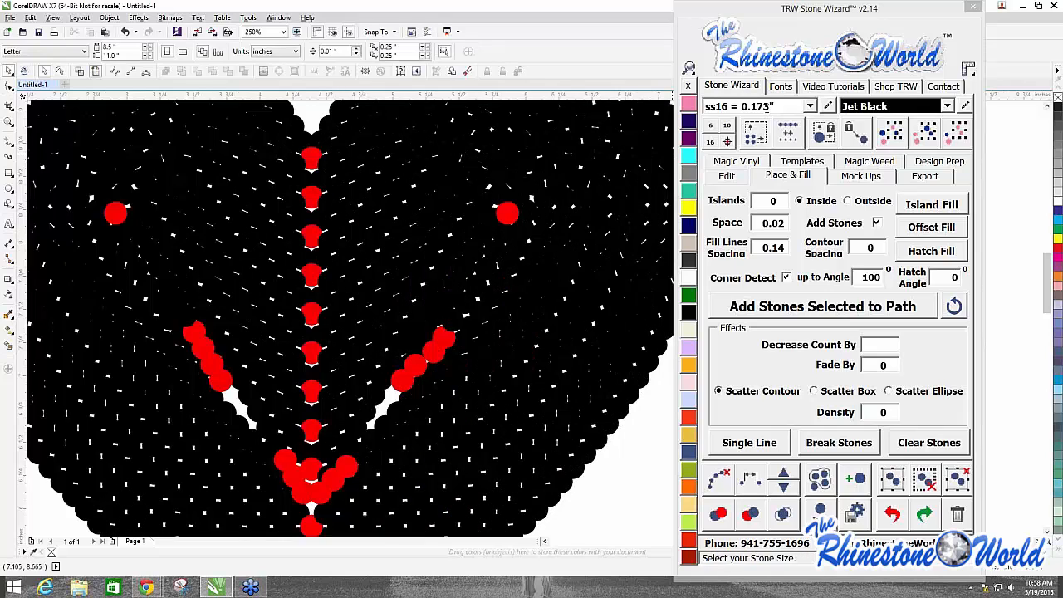
scroll(435, 281, "down", 4)
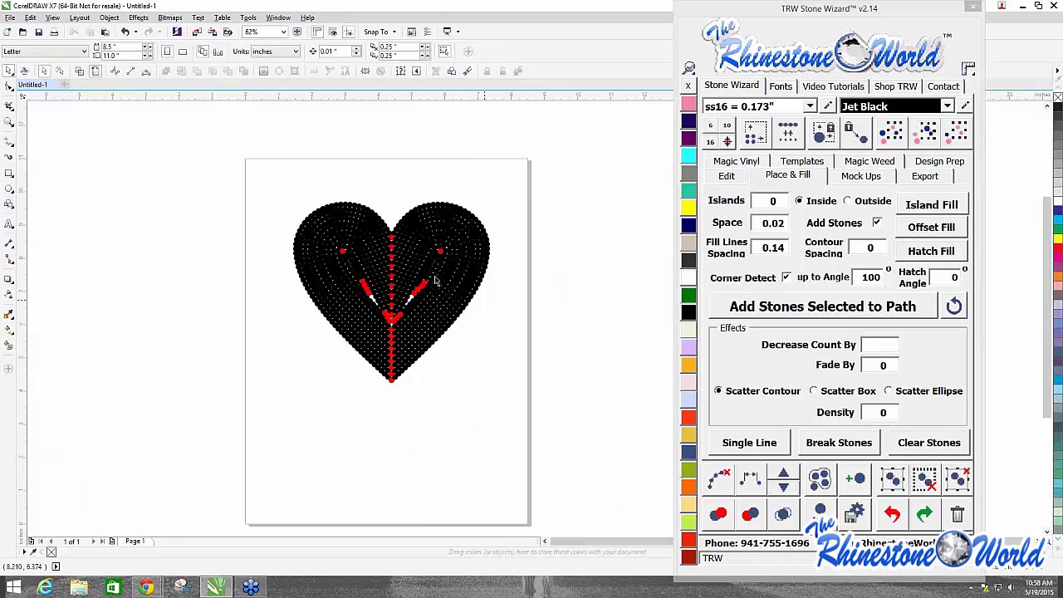
Step: Replace all stones of the heart with size ss10 = 0.13" and inspect their spacing
left_click_drag(259, 190, 652, 445)
left_click(808, 106)
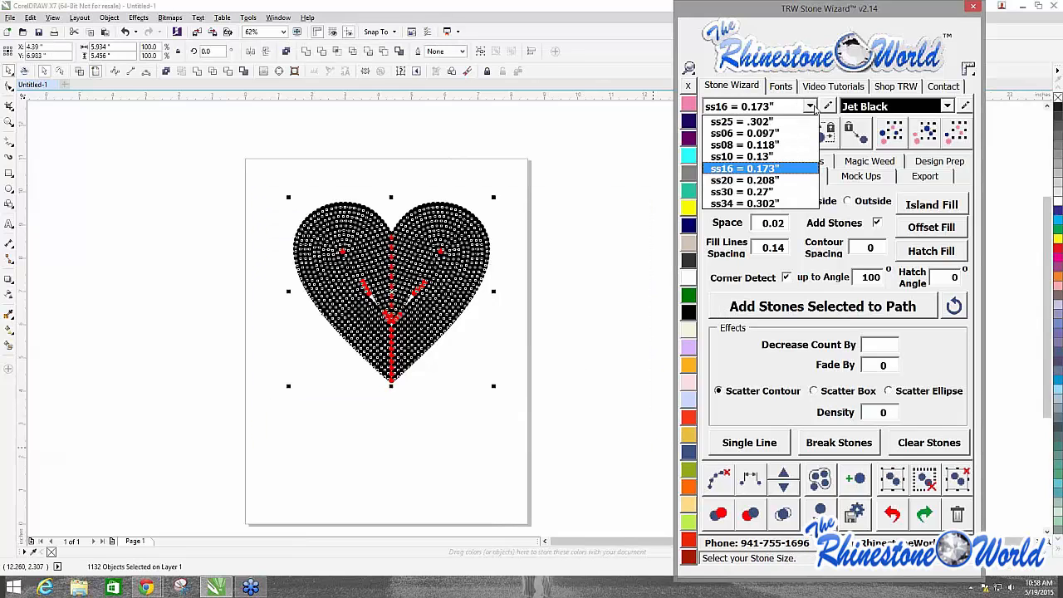
left_click(741, 156)
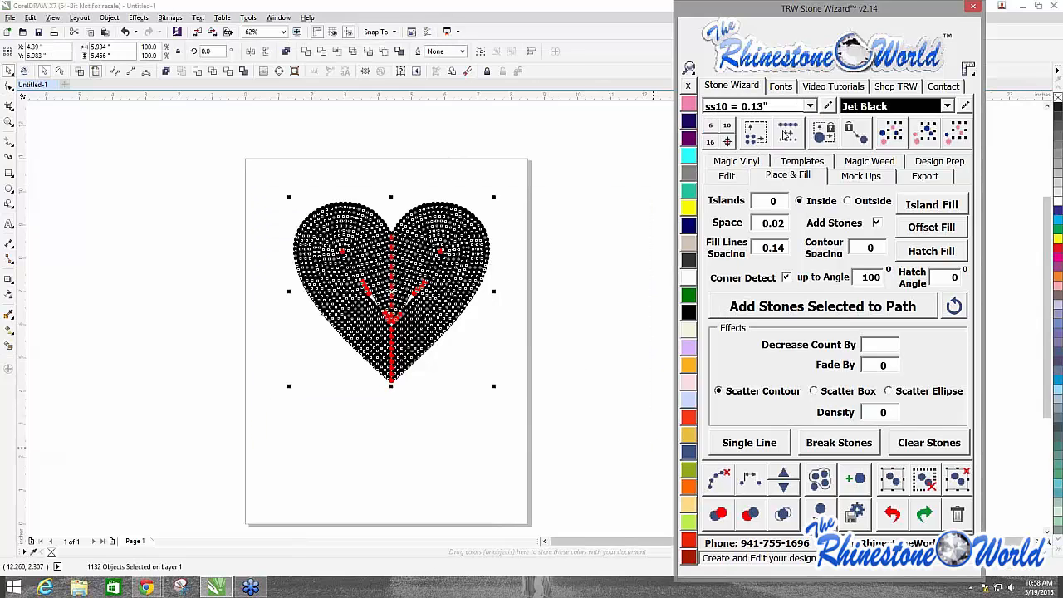
left_click(787, 134)
left_click(591, 210)
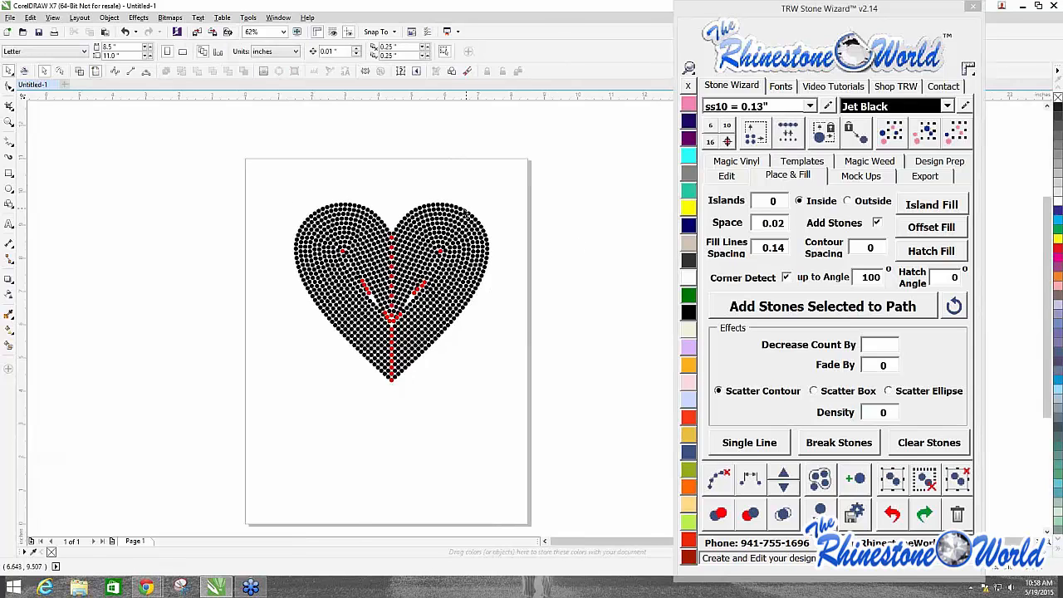
scroll(447, 216, "up", 1)
scroll(449, 215, "up", 1)
scroll(449, 215, "down", 1)
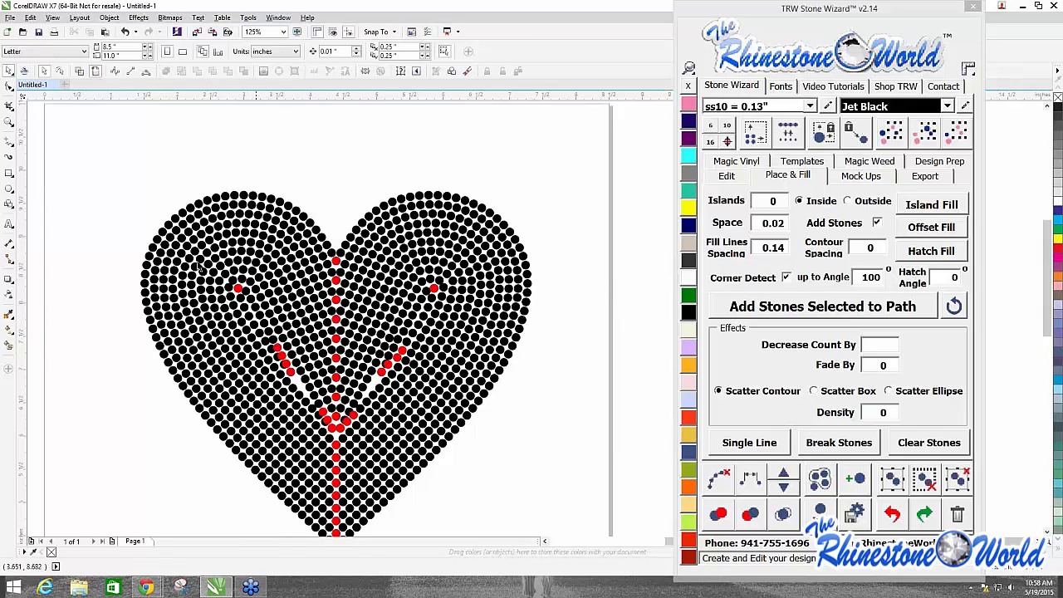
Step: Delete the entire stone heart from the page and open the stone editing tools
scroll(309, 257, "down", 1)
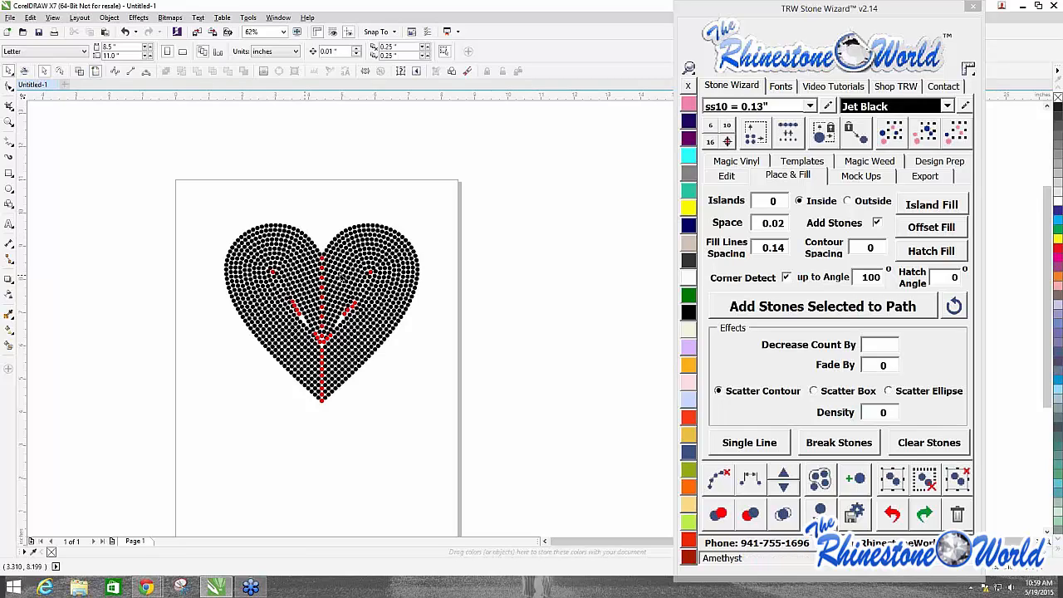
left_click_drag(132, 188, 463, 481)
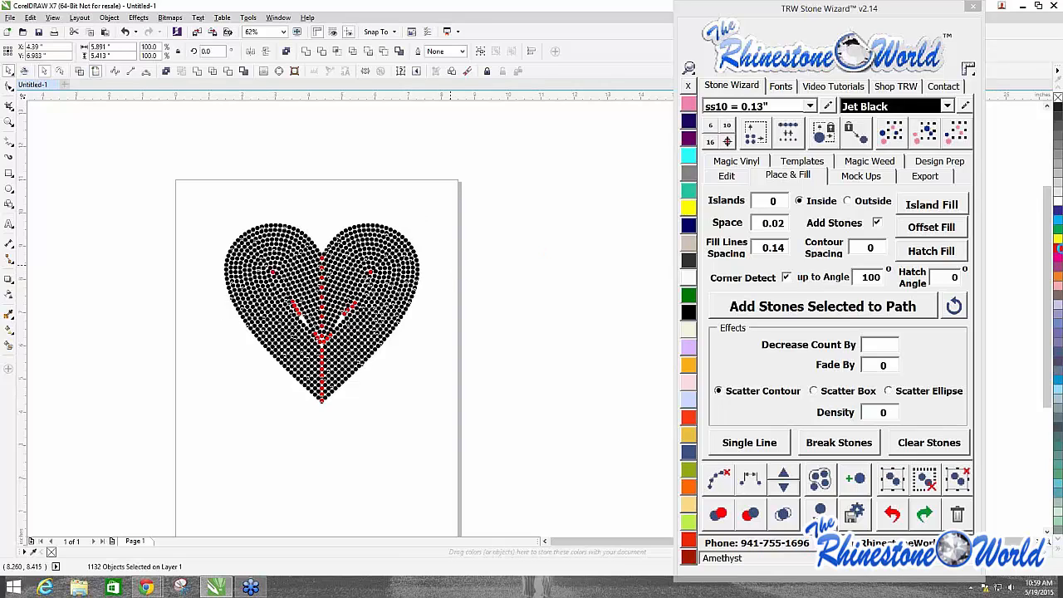
key("Delete")
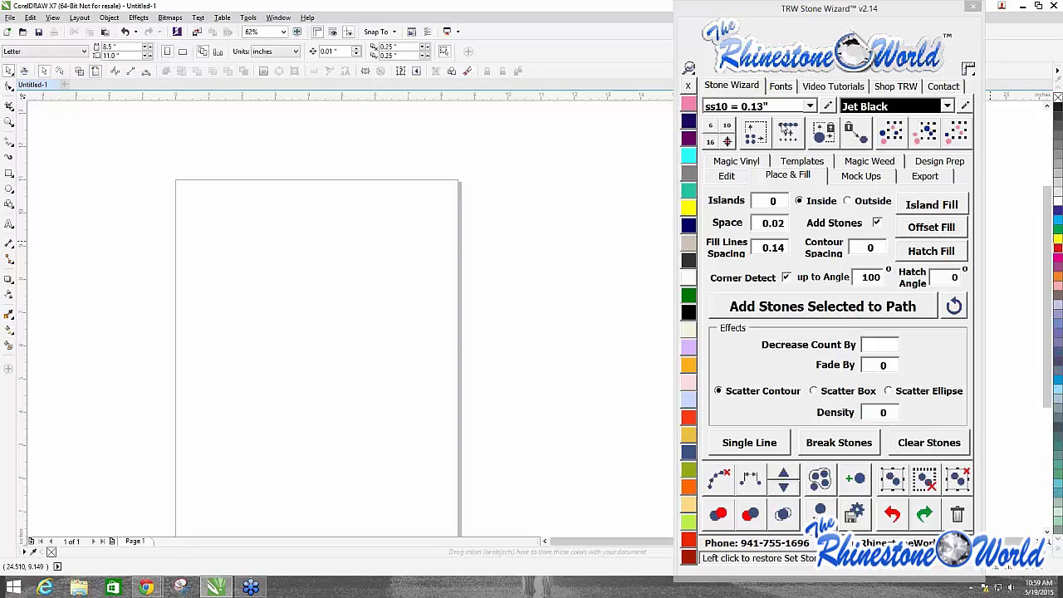
left_click(726, 176)
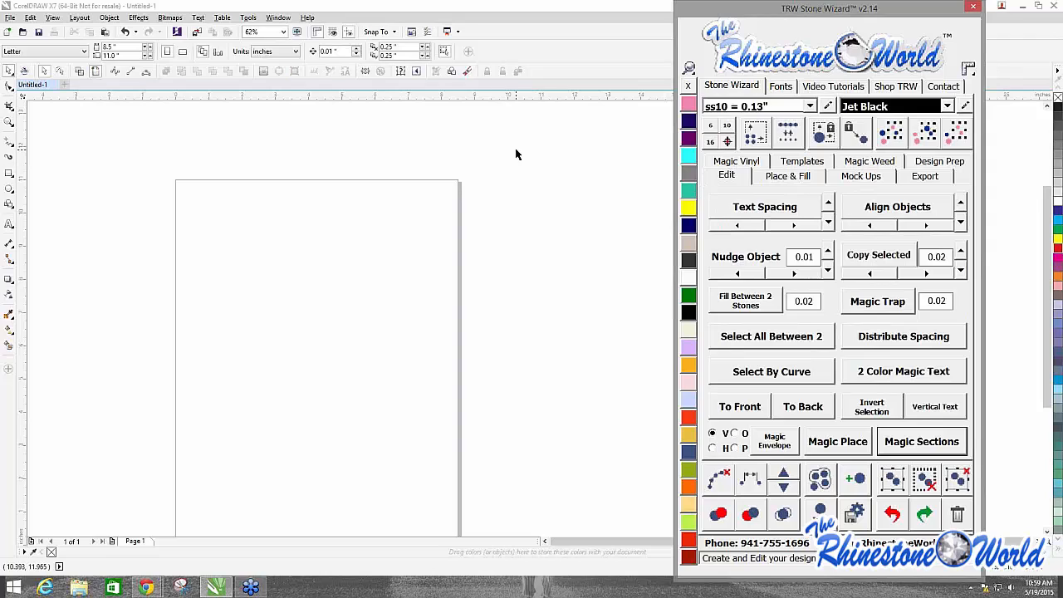
Step: Add the artistic text "BASEBALL" in Arial, enlarge it to about 116 pt and place it on the upper page
left_click(494, 180)
left_click(9, 223)
left_click(161, 225)
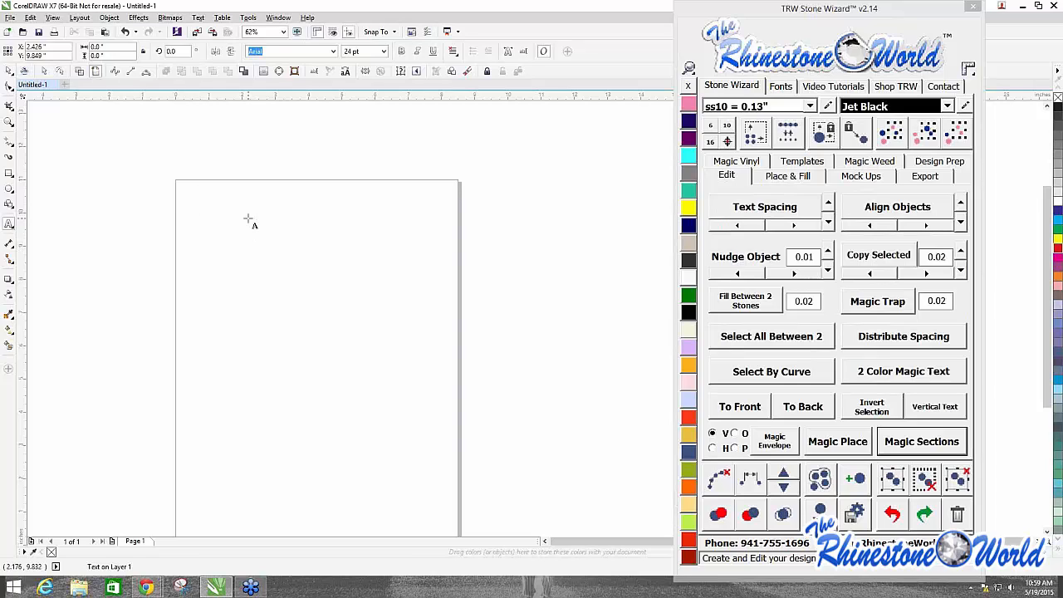
type("BASEBNA")
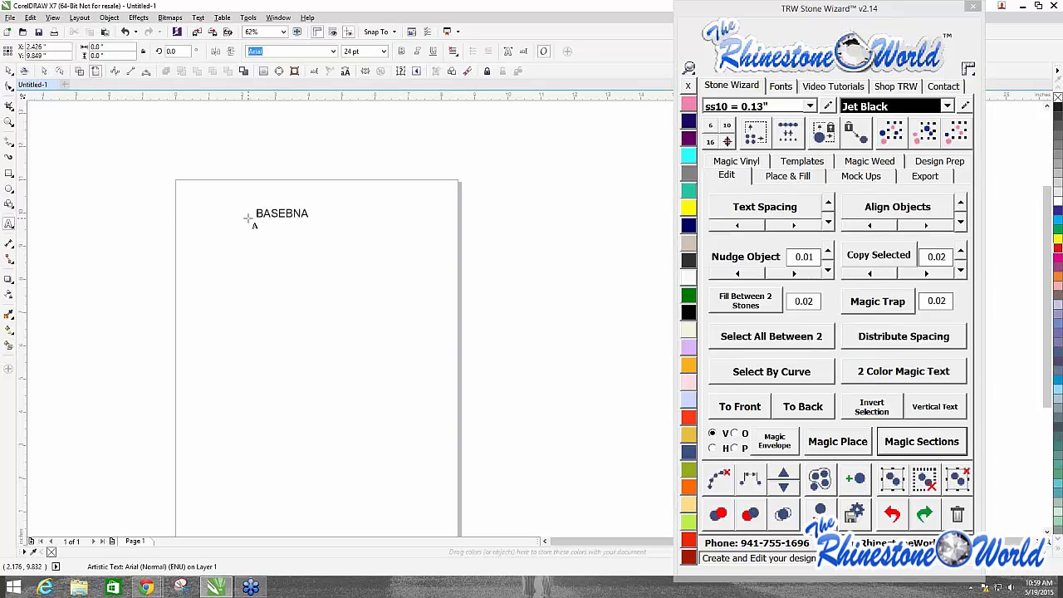
key("BackSpace")
key("BackSpace")
type("ALL")
key("Escape")
left_click_drag(252, 218, 64, 278)
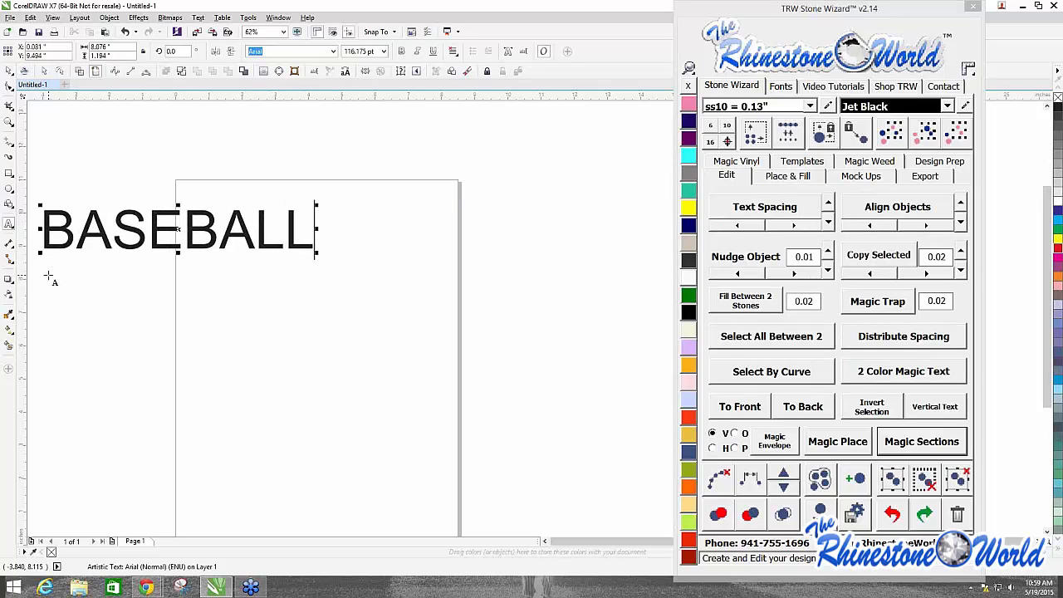
left_click_drag(177, 225, 329, 274)
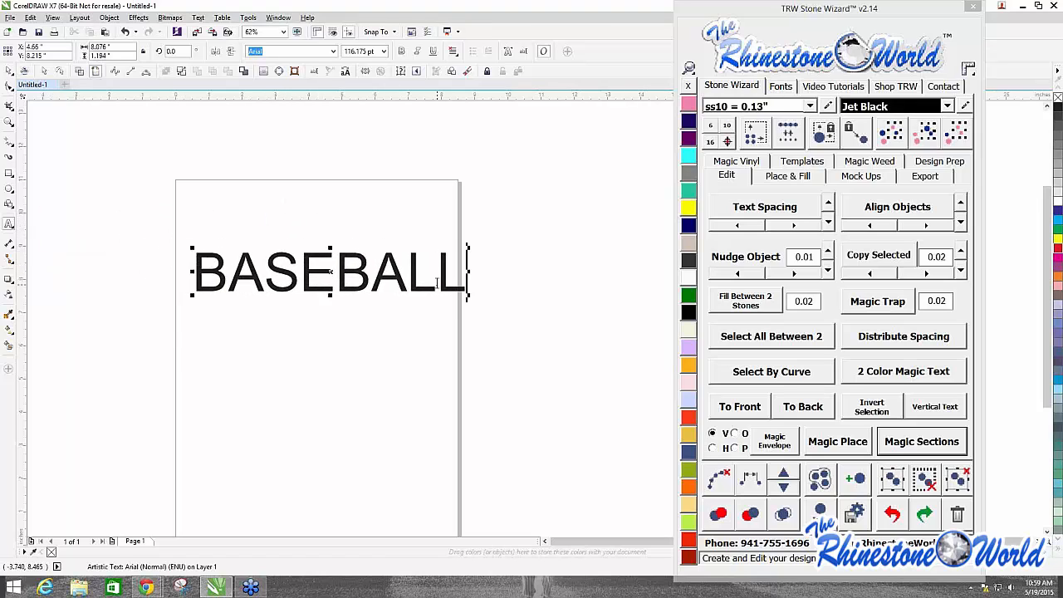
Step: Replace the wording of the text with "TRW"
left_click_drag(466, 282, 206, 279)
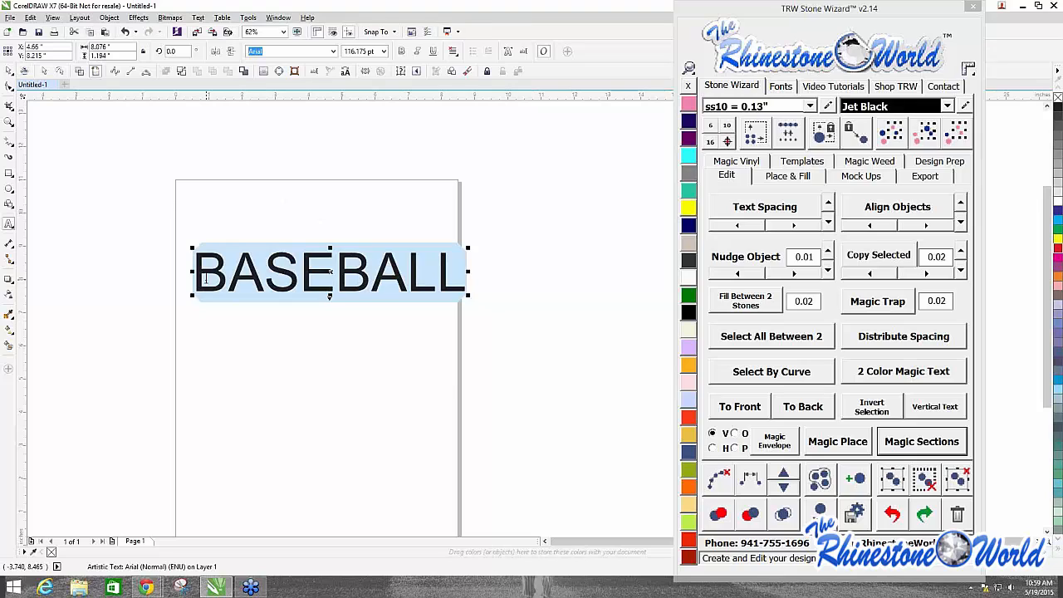
type("TRW")
key("ctrl+space")
Step: Find the fonts matching "trw 7" and apply TRW 7 Athletic 2 Color RF to the text
left_click(779, 88)
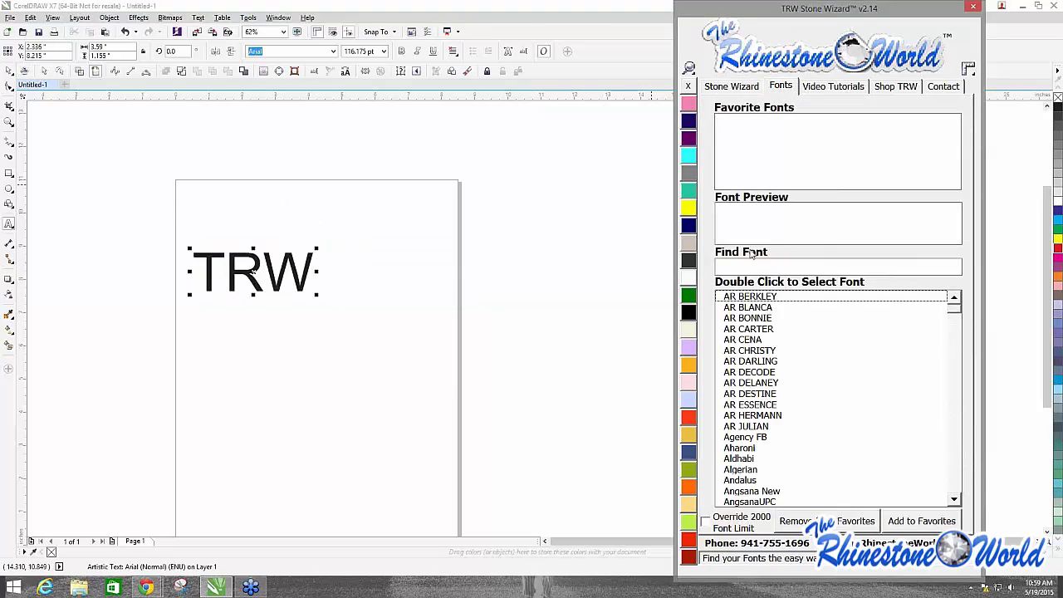
left_click(751, 263)
type("trw")
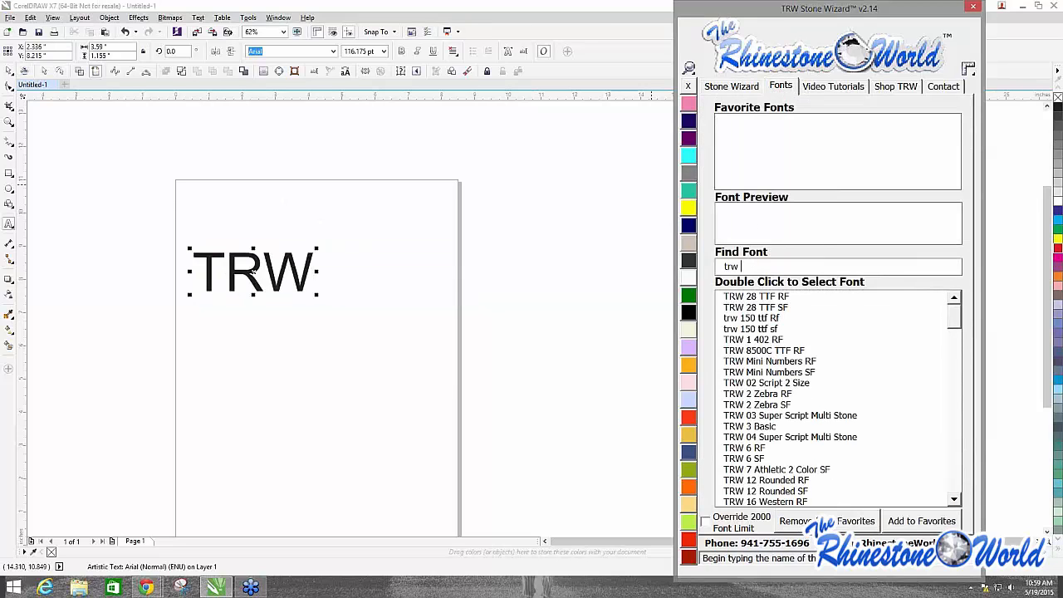
type(" 7")
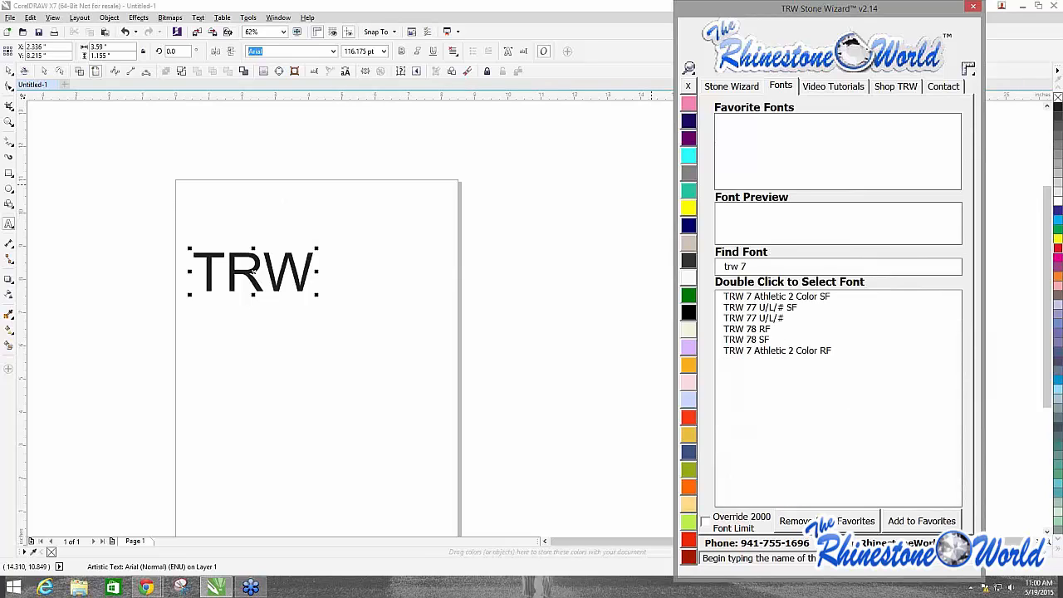
double_click(783, 352)
Step: Enlarge the TRW text to about 182 pt and apply 2 Color Magic Text to give it an orange outline
left_click(355, 290)
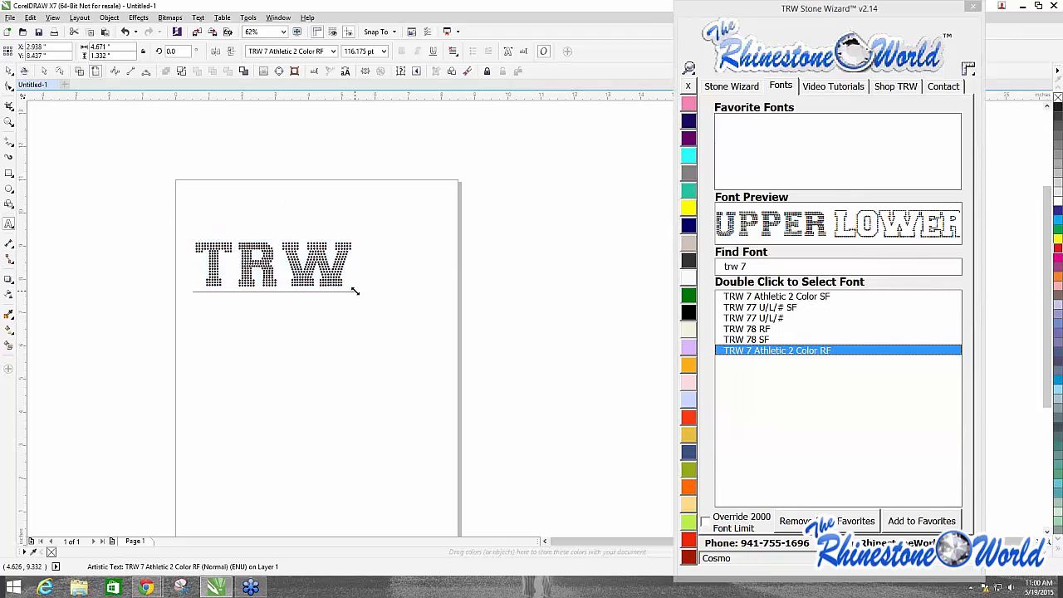
left_click_drag(354, 290, 426, 362)
left_click(731, 86)
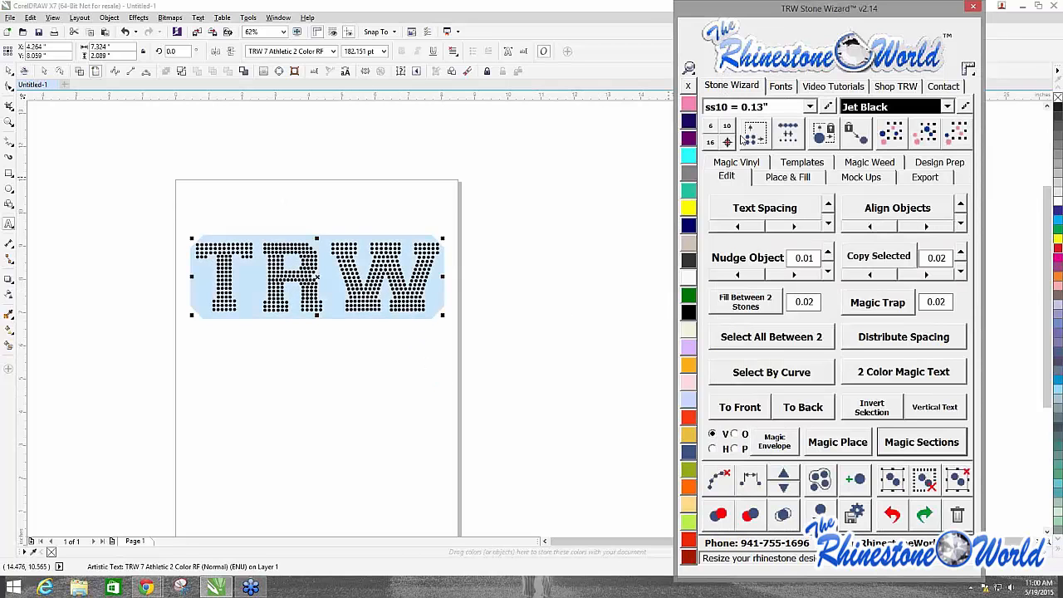
left_click(902, 377)
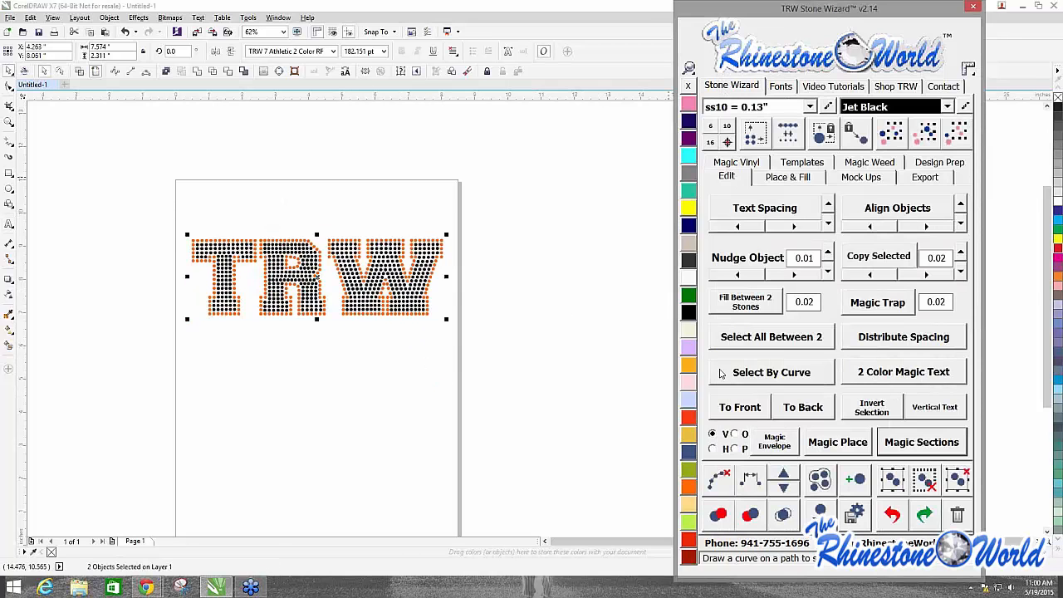
Step: Select both colour layers of the TRW text and resize the design for ss10 = 0.13" stones, accepting the stone replacement
left_click(446, 340)
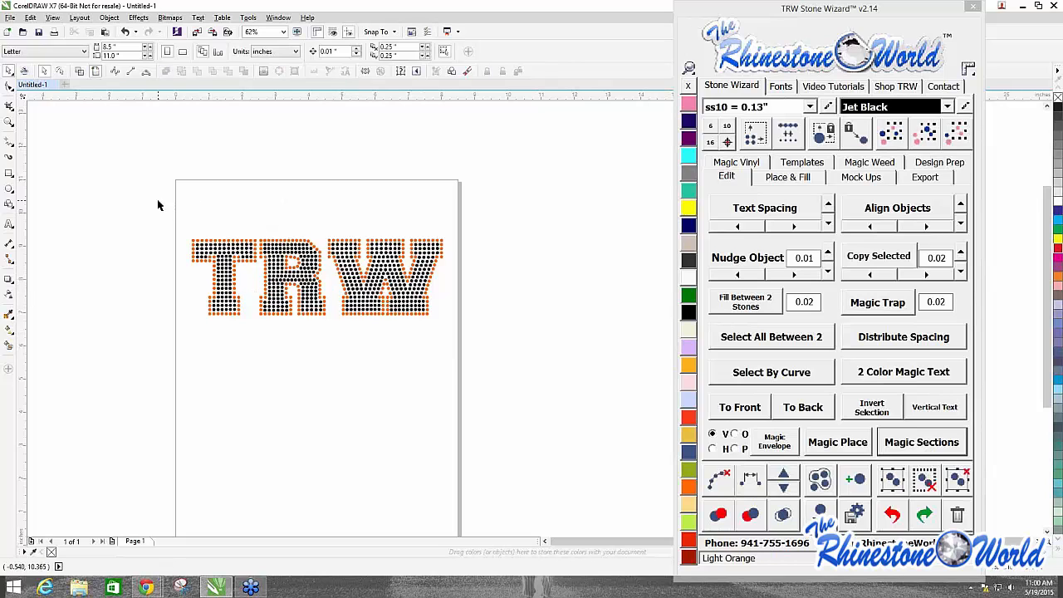
left_click_drag(157, 205, 479, 380)
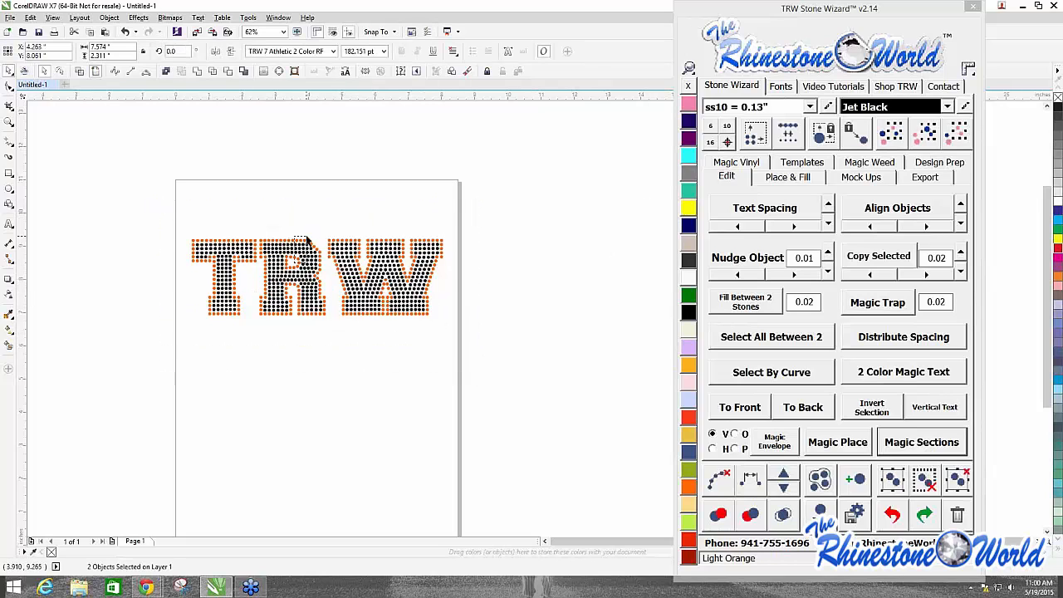
left_click_drag(294, 264, 307, 238)
left_click_drag(119, 193, 497, 396)
left_click(790, 137)
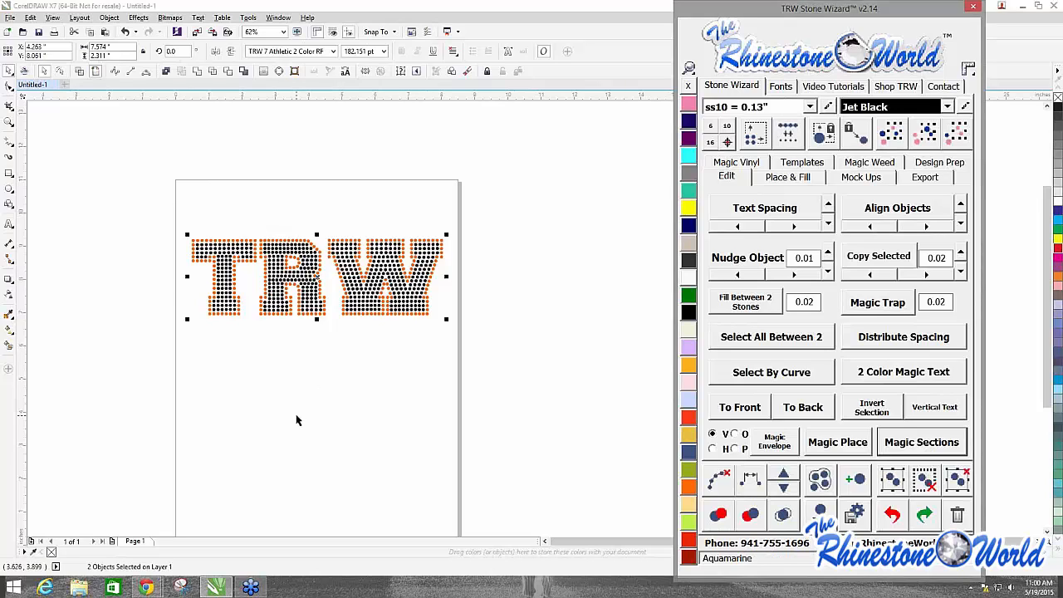
left_click(340, 391)
left_click_drag(173, 198, 465, 378)
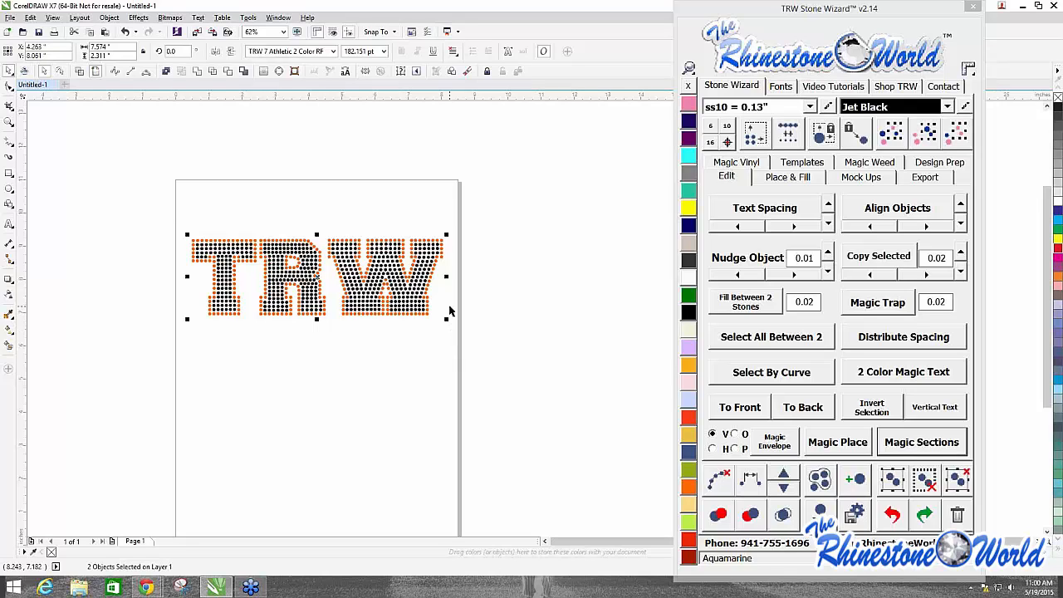
left_click(753, 132)
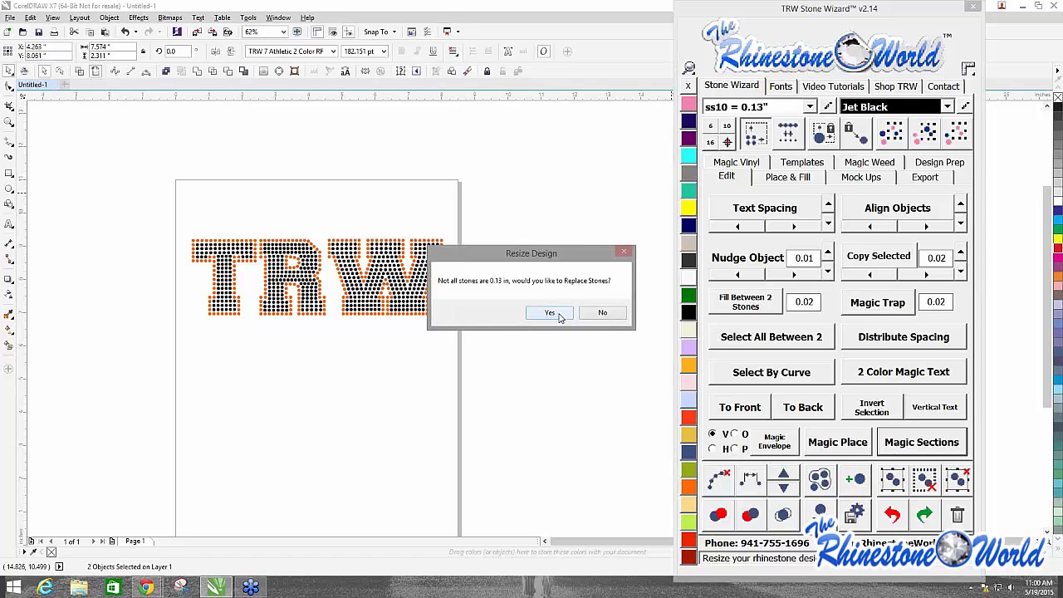
left_click(549, 313)
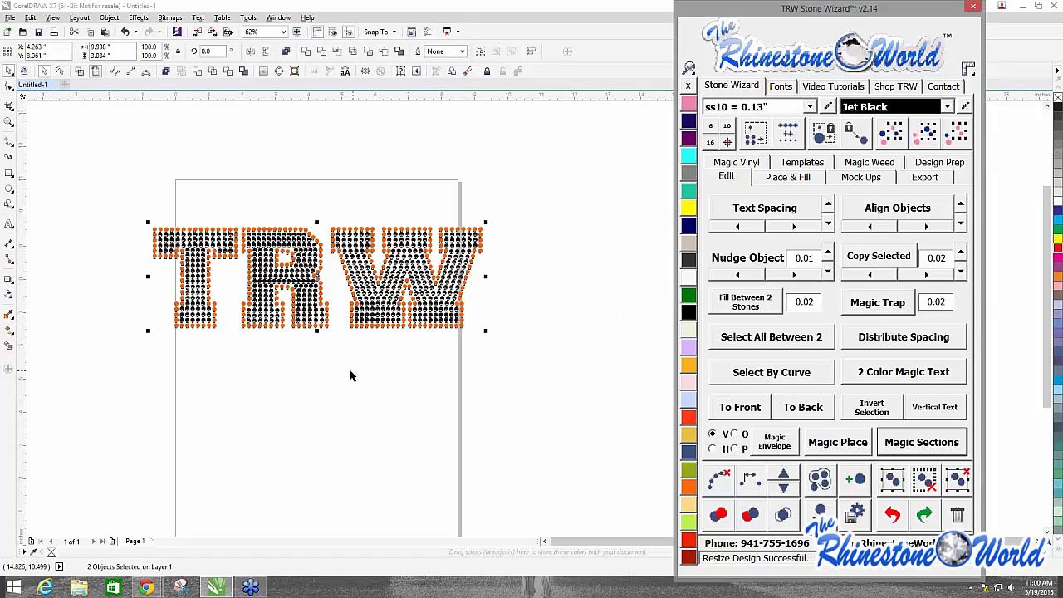
Step: Pull individual orange stones away from the upper-left corner of the T, and undo these moves
scroll(158, 235, "up", 5)
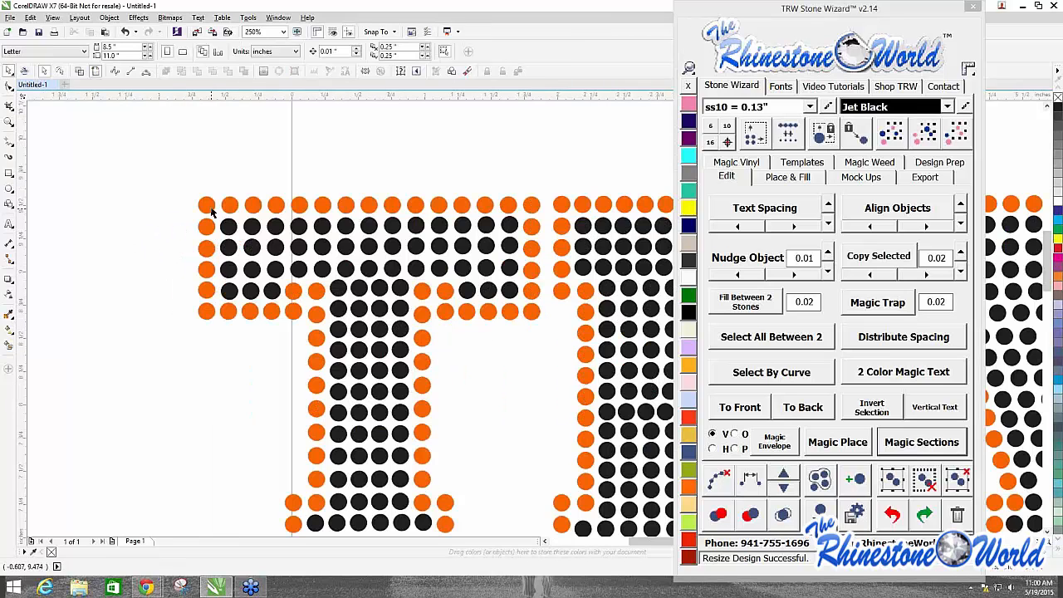
left_click_drag(207, 205, 257, 159)
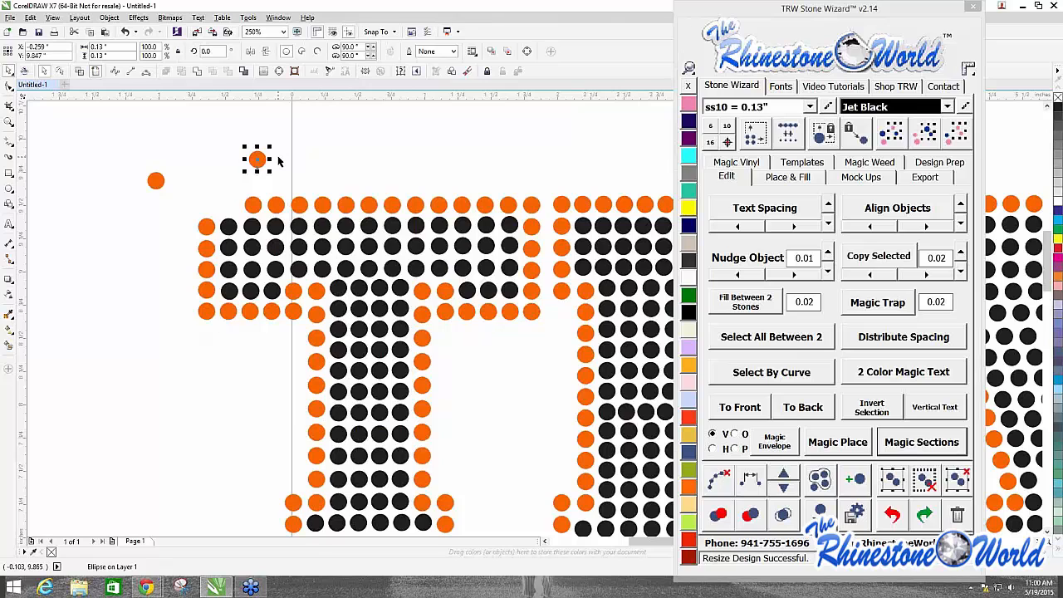
key("ctrl+z")
key("ctrl+z")
left_click(123, 288)
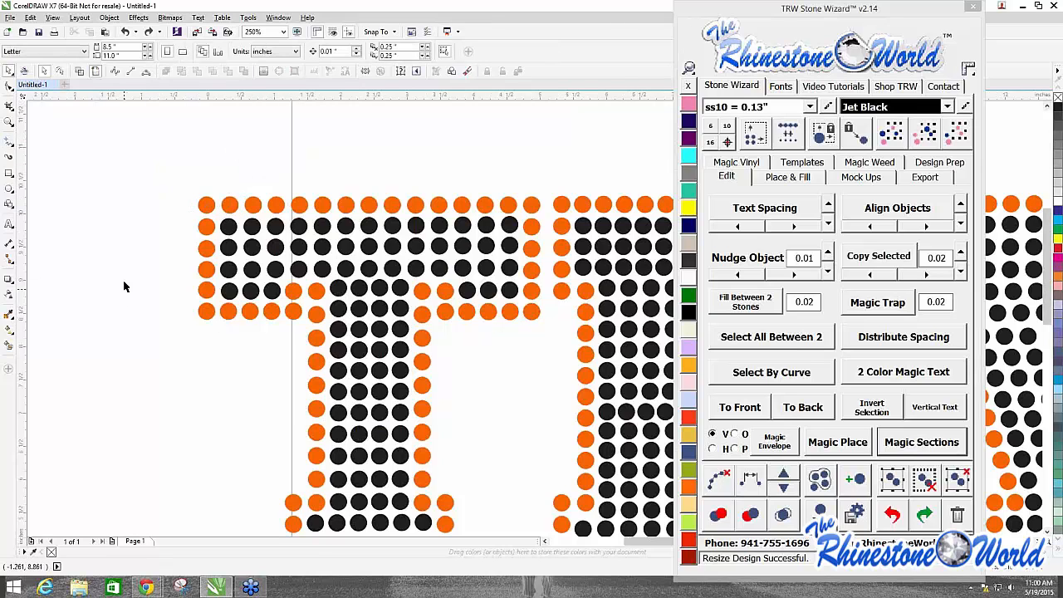
Step: Replace all stones of the resized TRW design with size ss06 = 0.097", and undo the replacement
scroll(123, 287, "down", 5)
scroll(109, 247, "up", 1)
scroll(109, 247, "down", 1)
left_click_drag(103, 236, 498, 385)
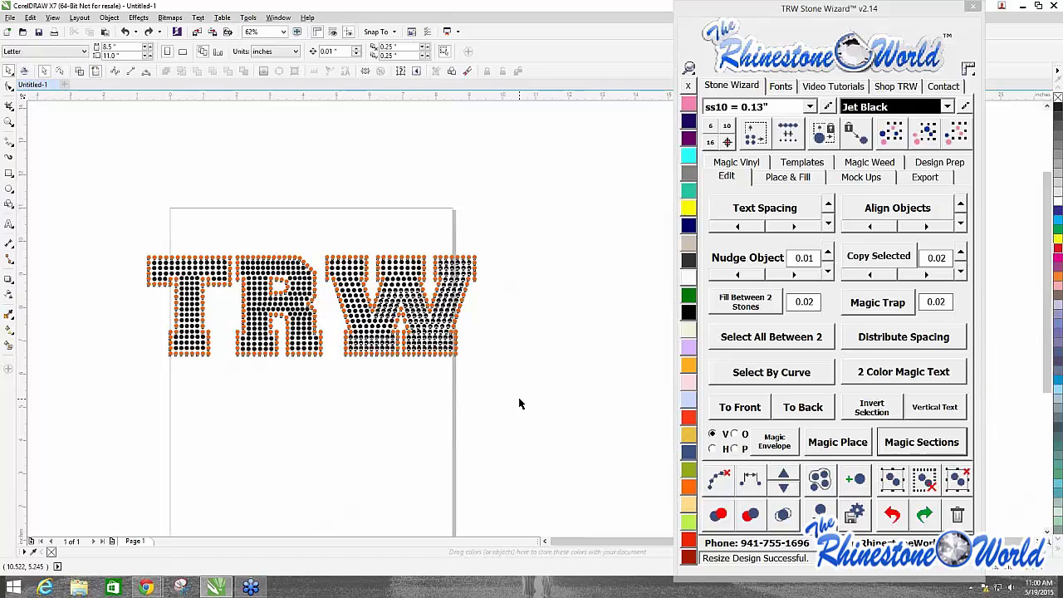
left_click(811, 109)
left_click(725, 132)
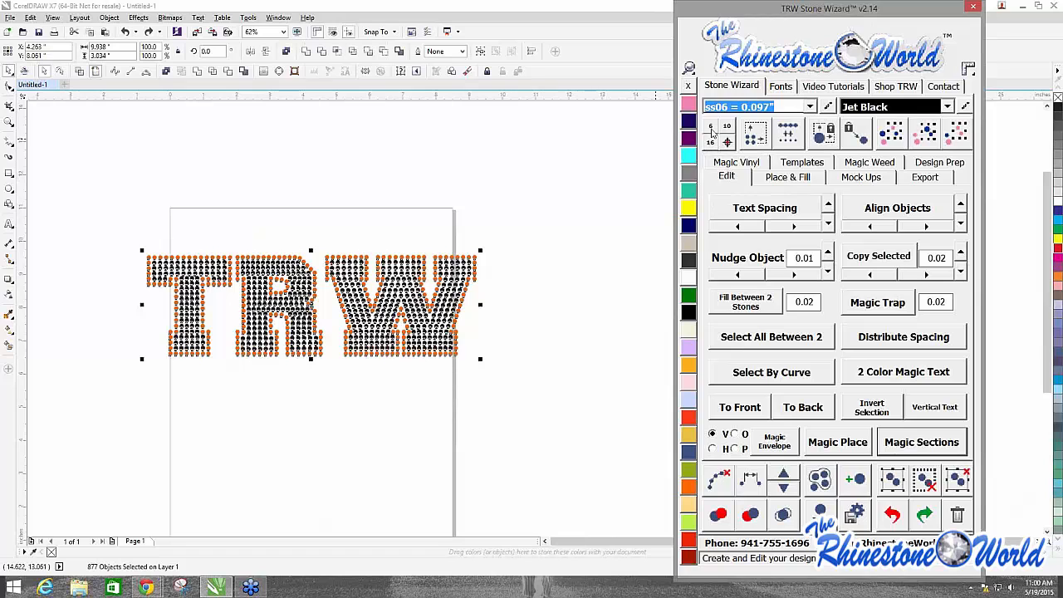
left_click(712, 128)
left_click(553, 205)
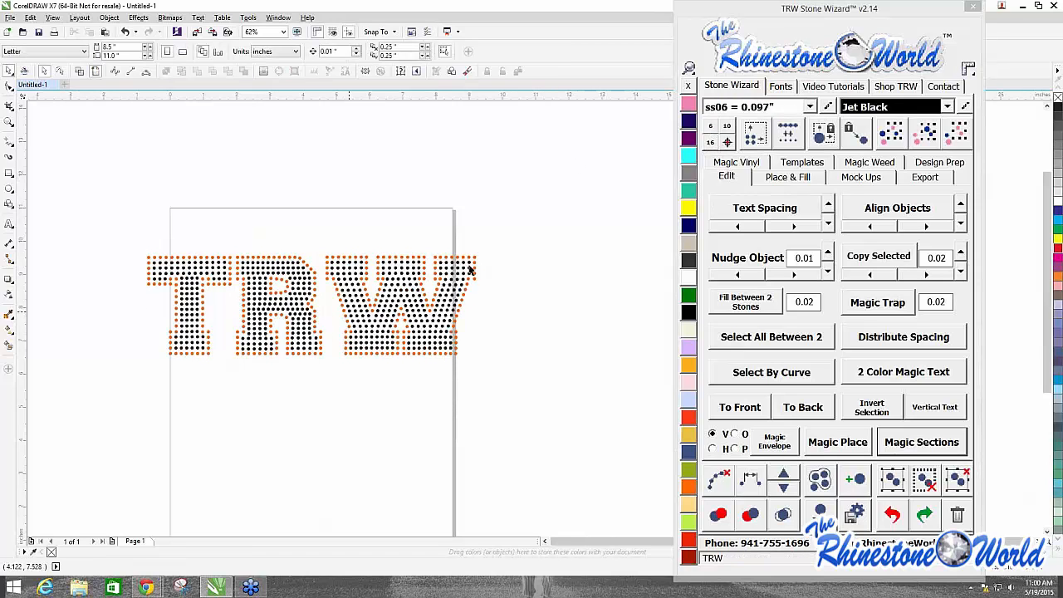
left_click(892, 514)
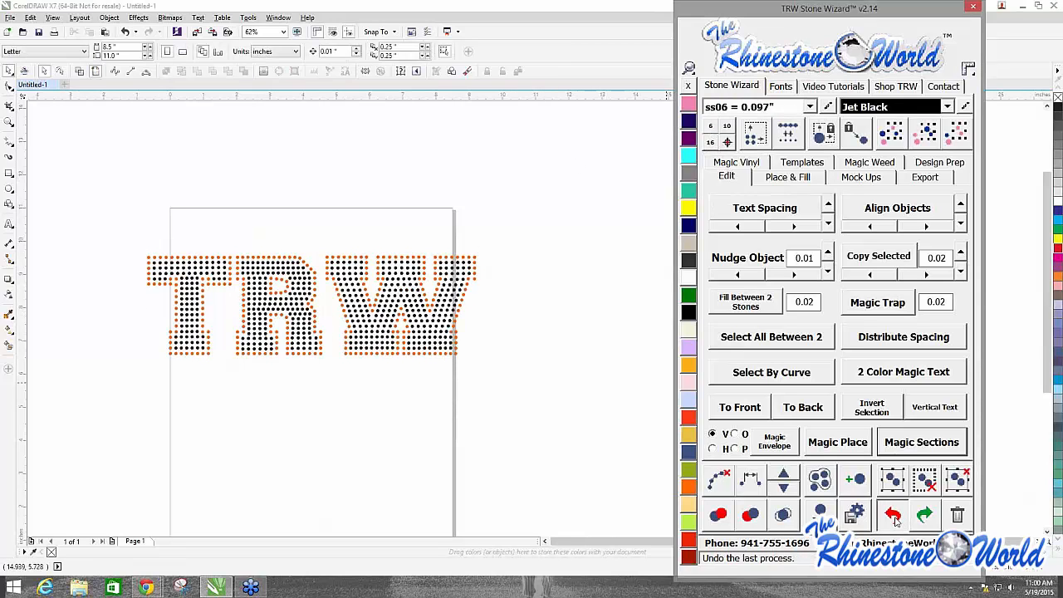
Step: Select the entire resized TRW stone design and use Replace Stones with size ss06 = 0.097"
left_click_drag(105, 204, 586, 412)
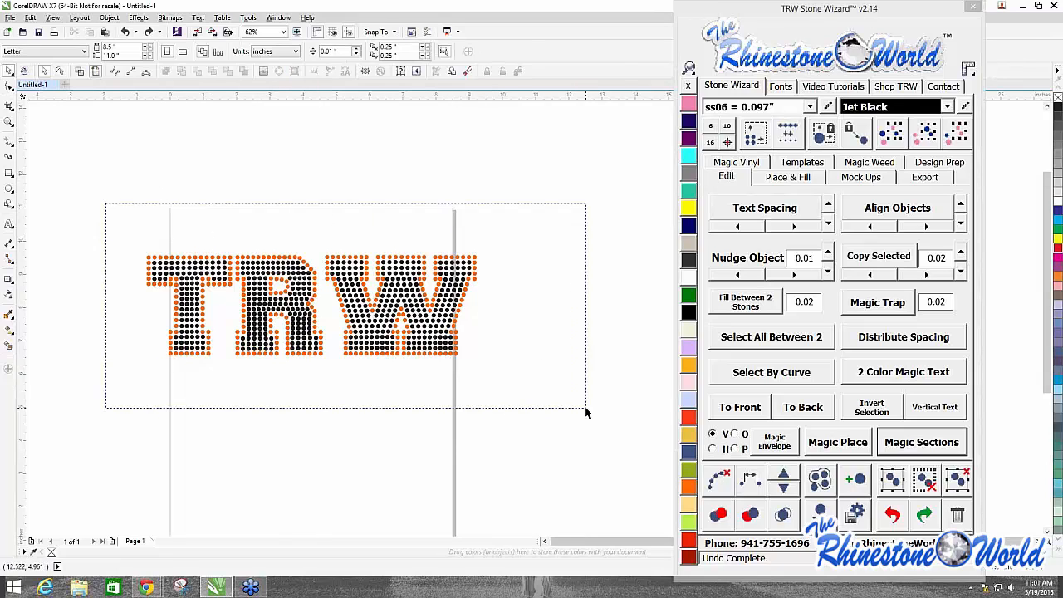
left_click(810, 106)
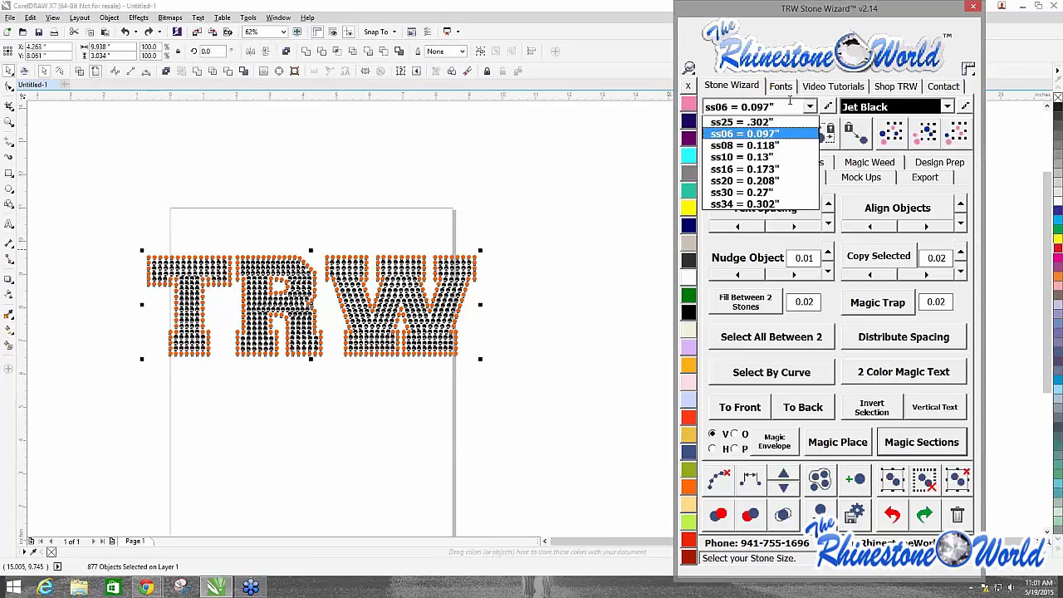
left_click(763, 137)
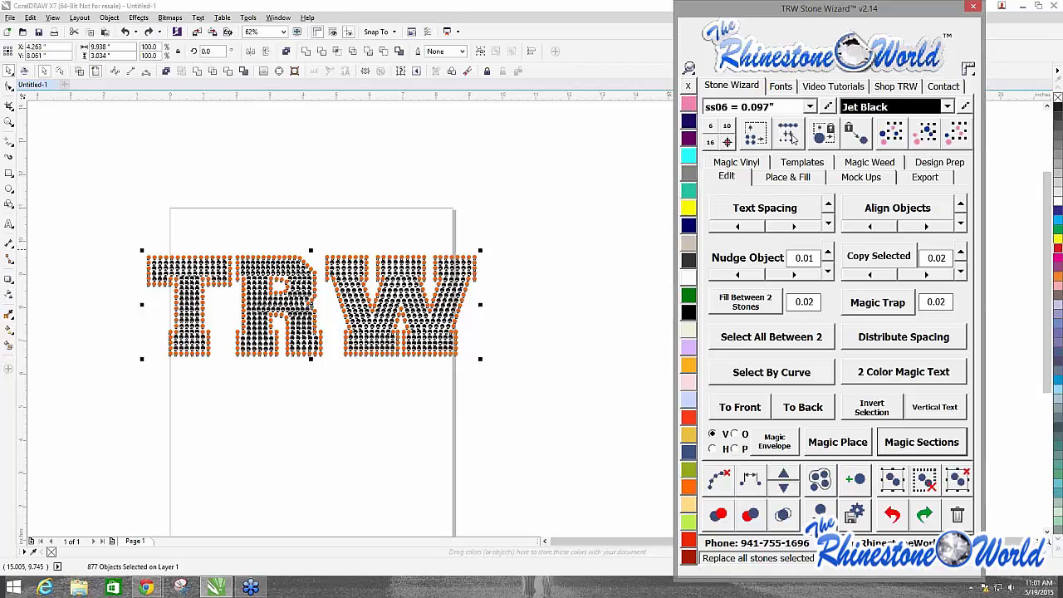
left_click(791, 137)
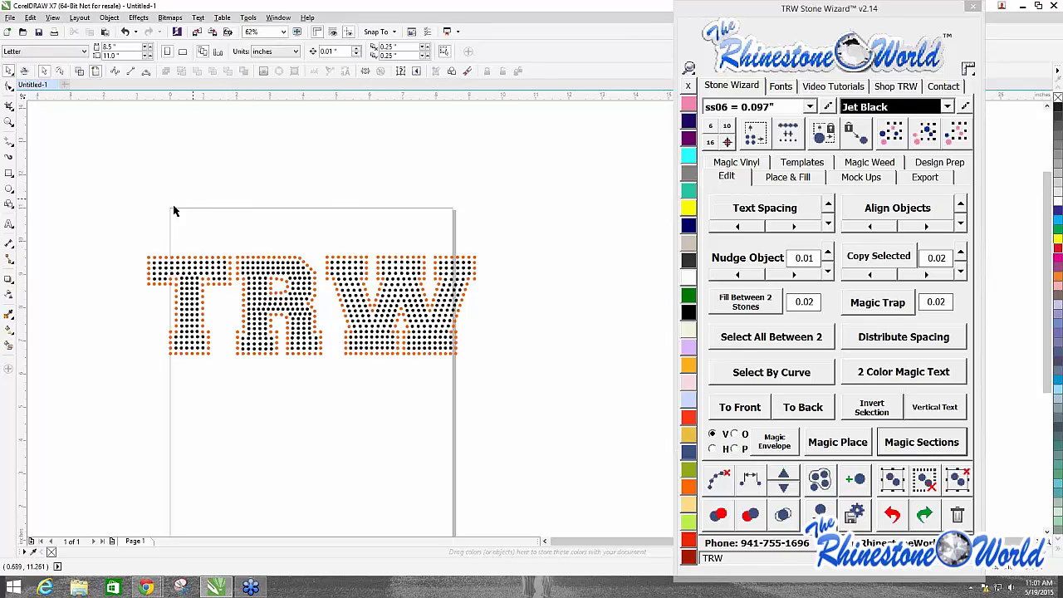
Step: Undo the stone replacement and the design resize to return to the two-colour TRW text
left_click_drag(174, 209, 509, 345)
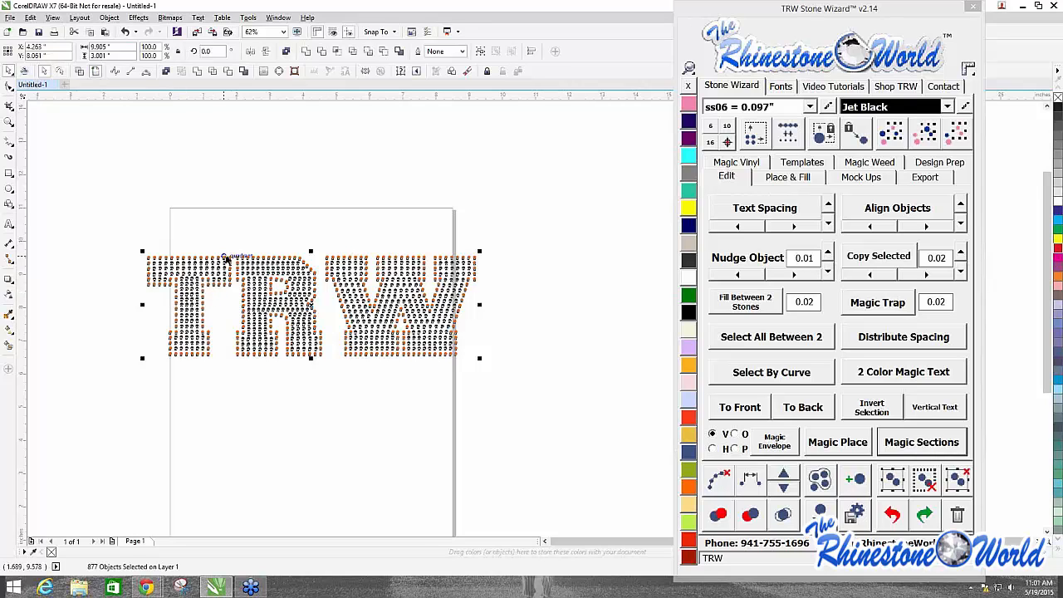
left_click_drag(76, 214, 510, 407)
left_click(889, 516)
left_click(884, 520)
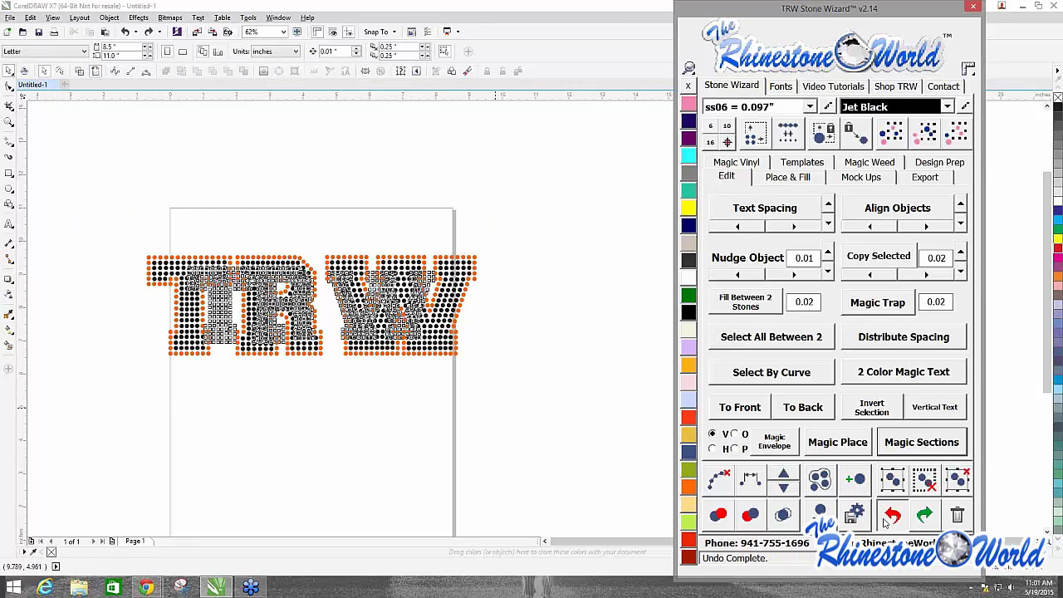
left_click(884, 519)
left_click(884, 520)
Step: Select both colour layers of the TRW text and move them together slightly lower on the page
left_click(344, 436)
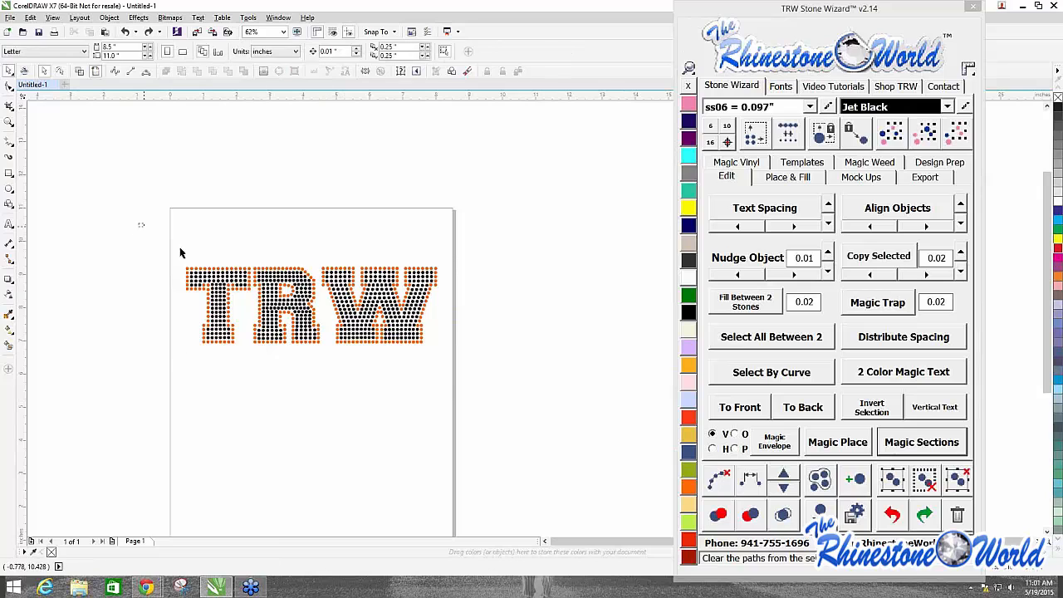
left_click_drag(138, 223, 463, 372)
left_click_drag(347, 272, 332, 299)
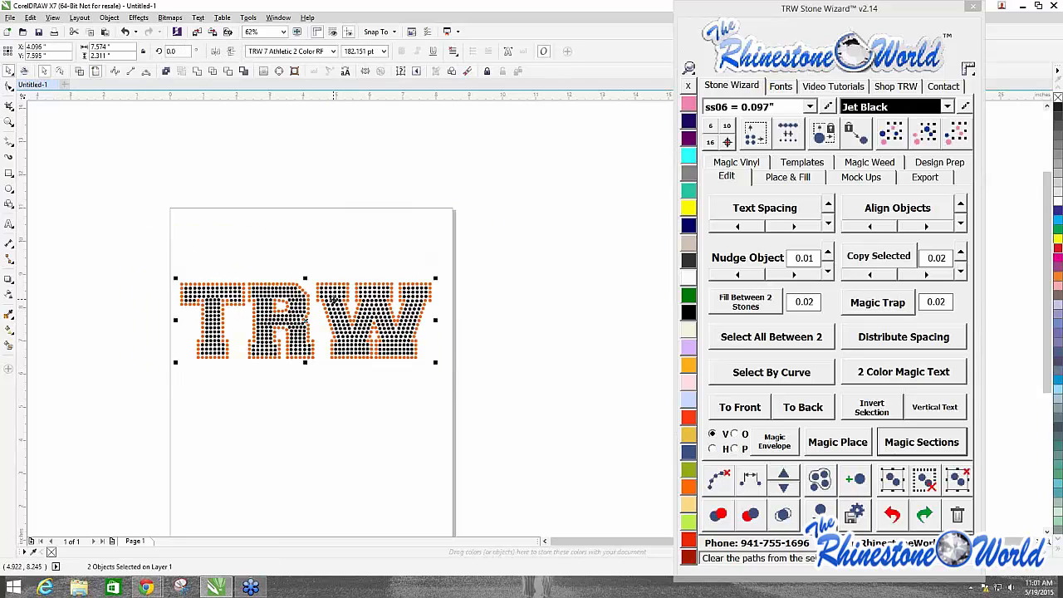
Step: Move the black fill text above the orange outline to separate the two layers, and undo the move
left_click(128, 287)
left_click_drag(127, 247, 655, 433)
left_click(269, 246)
left_click_drag(300, 305, 326, 209)
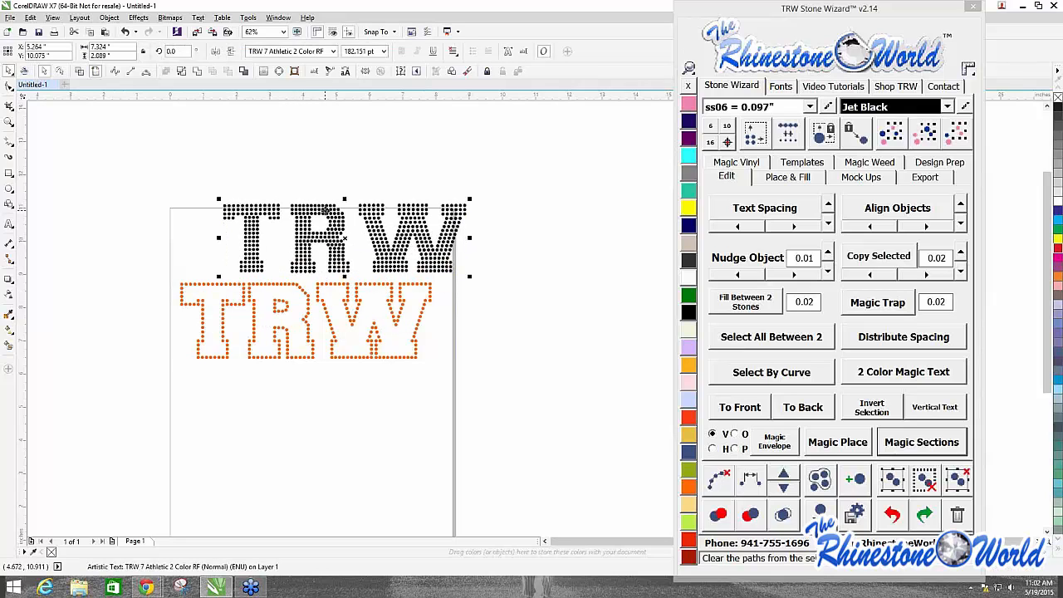
key("ctrl+z")
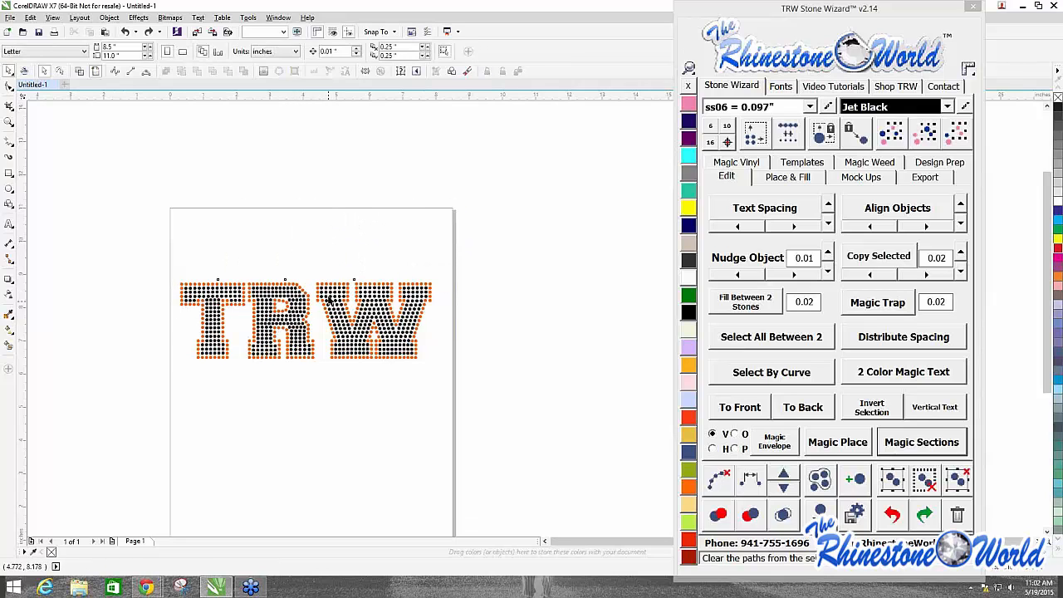
Step: Move the two text layers apart so the orange outline TRW sits below the black fill TRW
left_click_drag(330, 303, 535, 449)
scroll(349, 303, "up", 4)
scroll(392, 184, "down", 2)
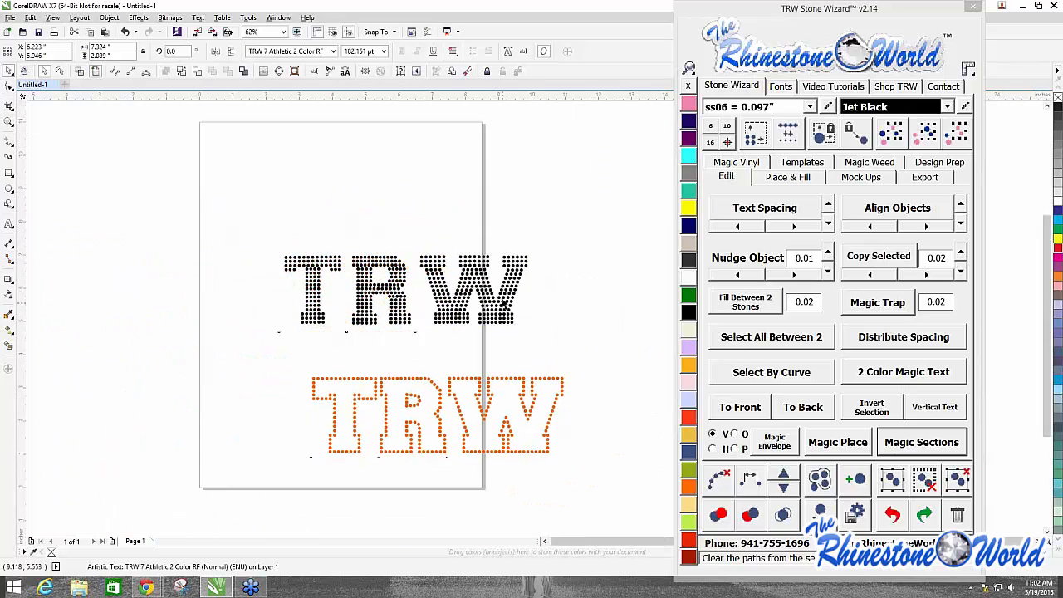
Step: Move both text layers up the page so the orange outline TRW sits directly beneath the black fill TRW
left_click_drag(502, 309, 494, 246)
left_click_drag(550, 434, 522, 274)
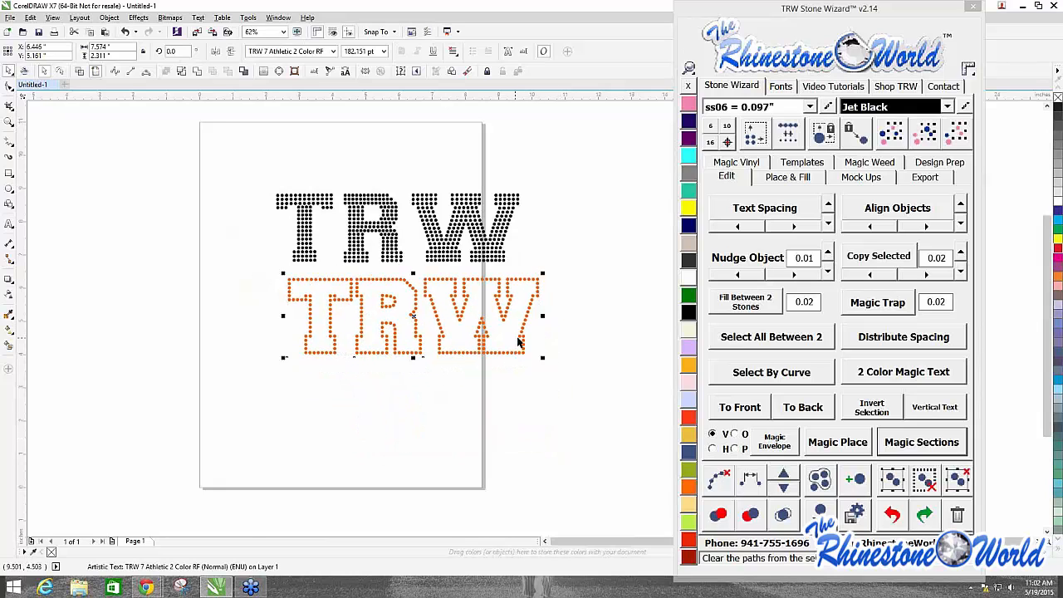
Step: Examine the stone placement and spacing of the orange outline layer up close, especially around the letter W
scroll(516, 342, "up", 5)
scroll(516, 342, "up", 5)
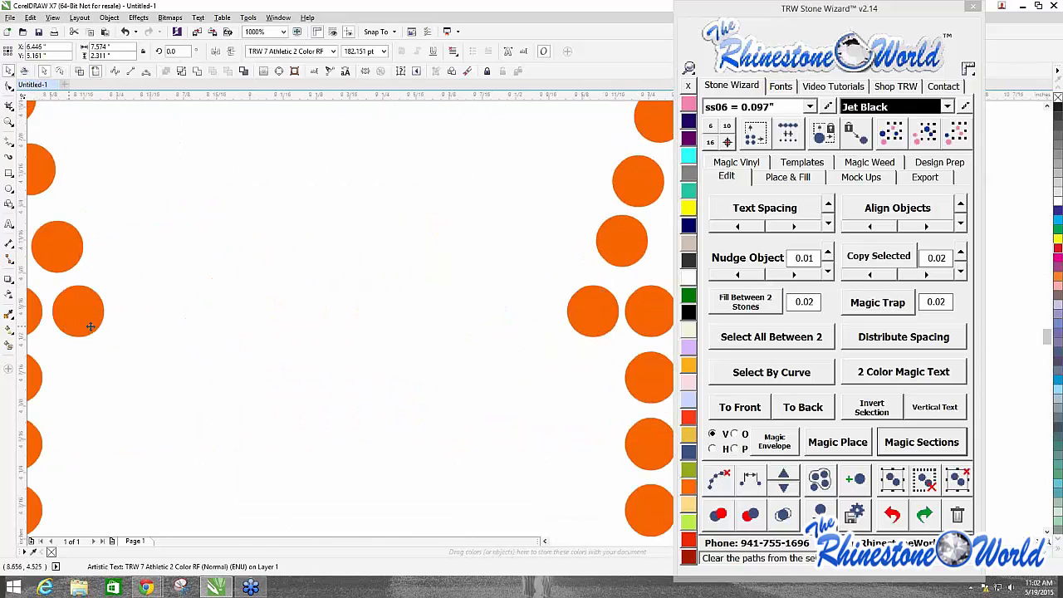
scroll(90, 326, "down", 5)
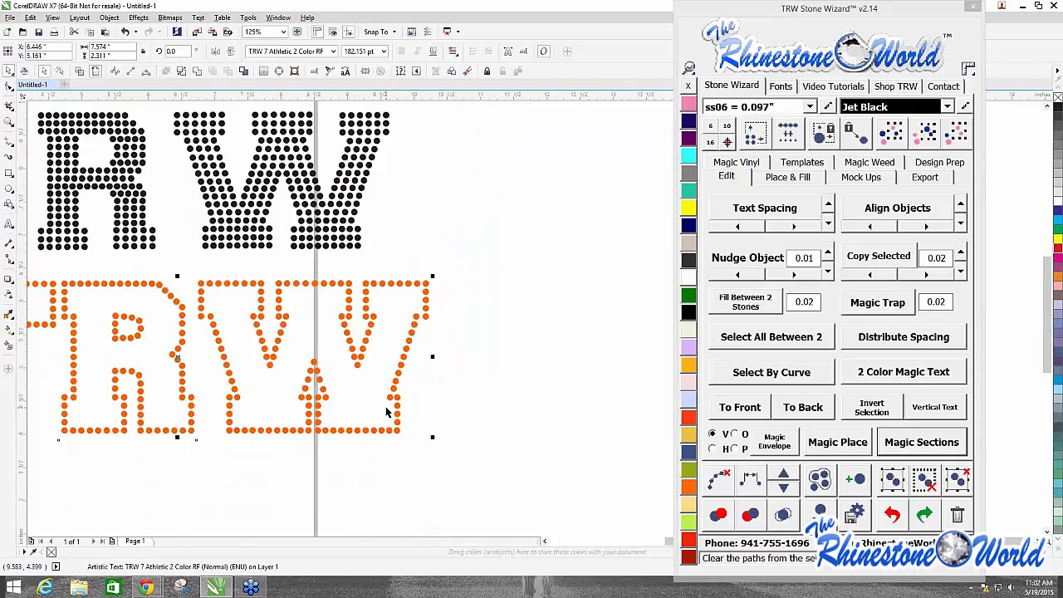
scroll(386, 411, "down", 2)
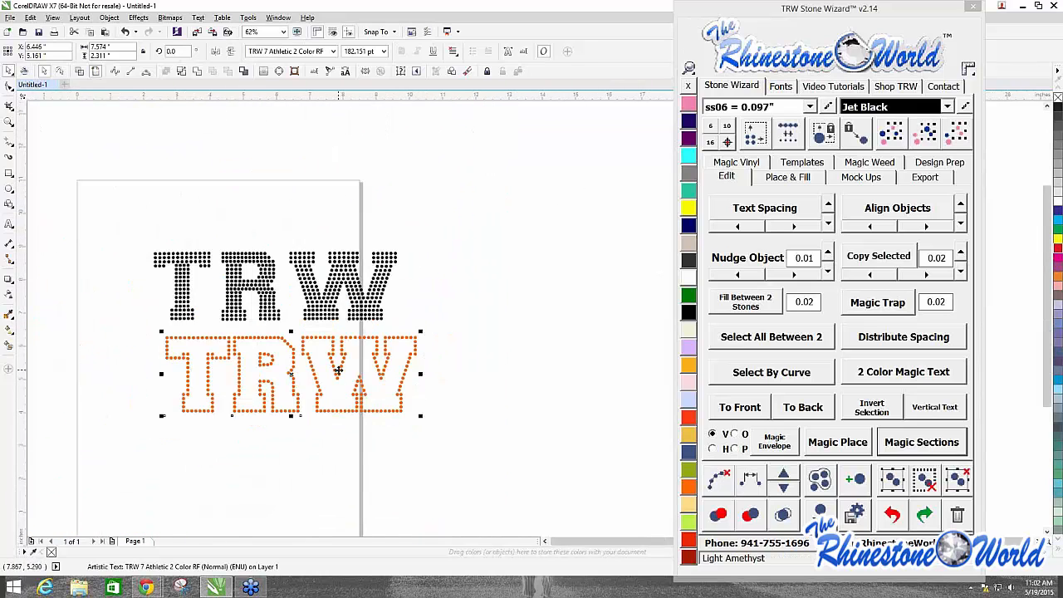
scroll(326, 366, "up", 4)
scroll(324, 363, "up", 2)
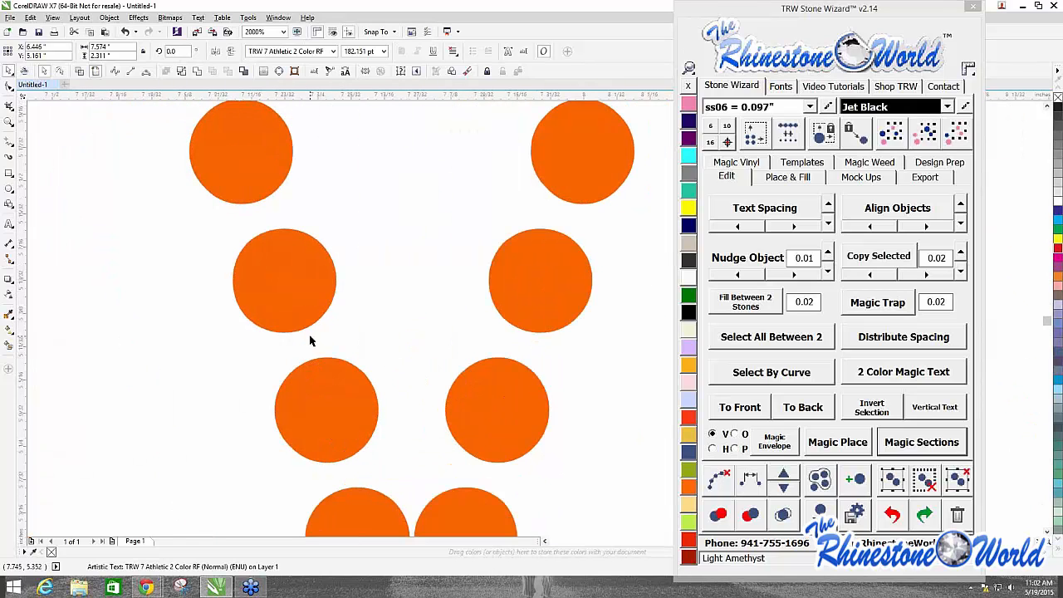
scroll(310, 340, "down", 3)
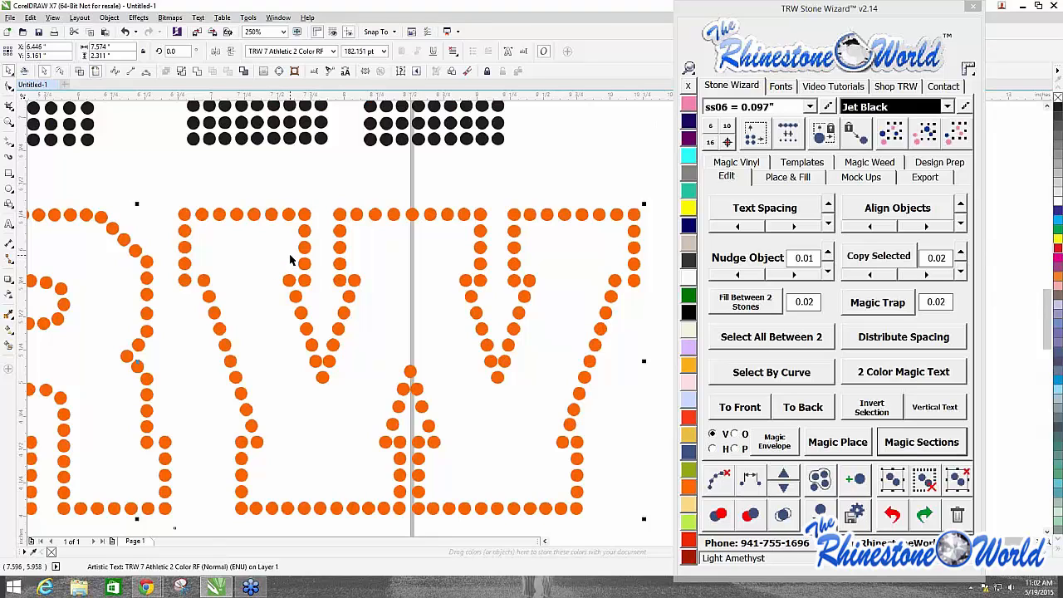
scroll(301, 264, "down", 2)
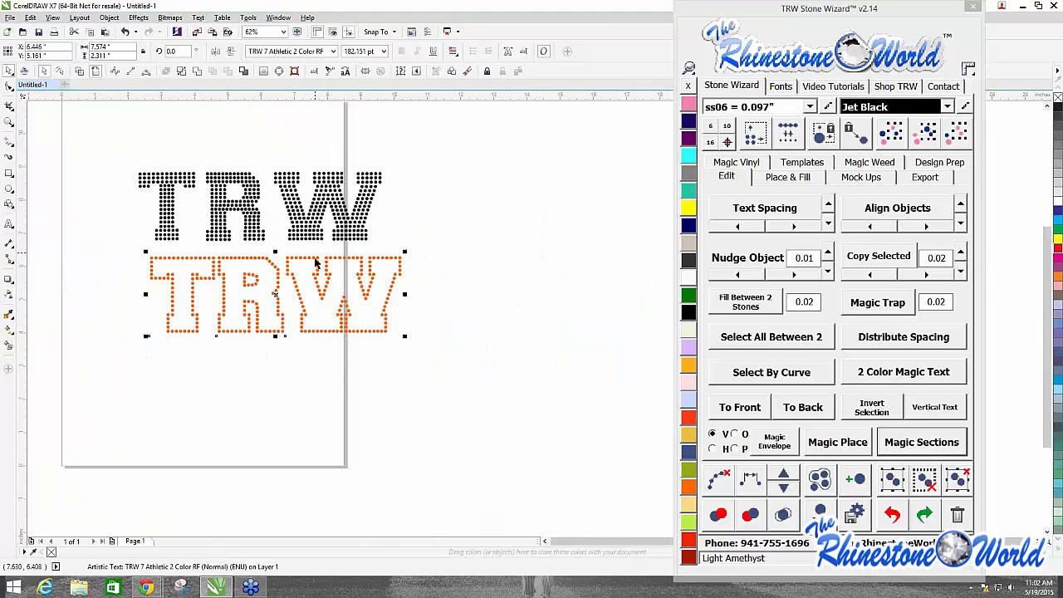
Step: Undo the layer moves until the black fill sits inside the orange outline again, and clear the selection
key("ctrl+z")
key("ctrl+z")
key("ctrl+z")
key("ctrl+z")
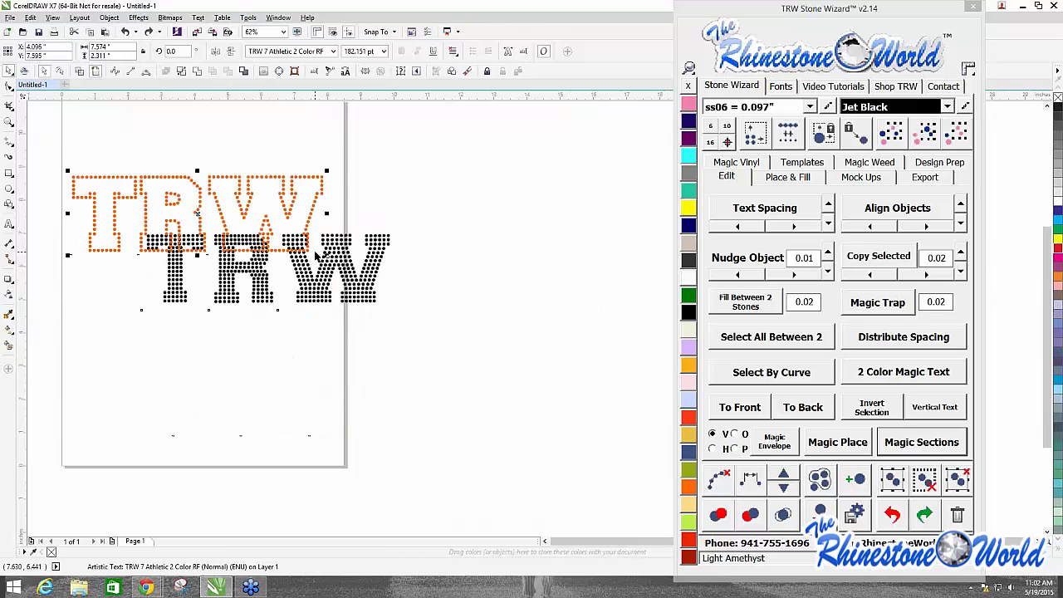
key("ctrl+z")
key("ctrl+z")
left_click(196, 359)
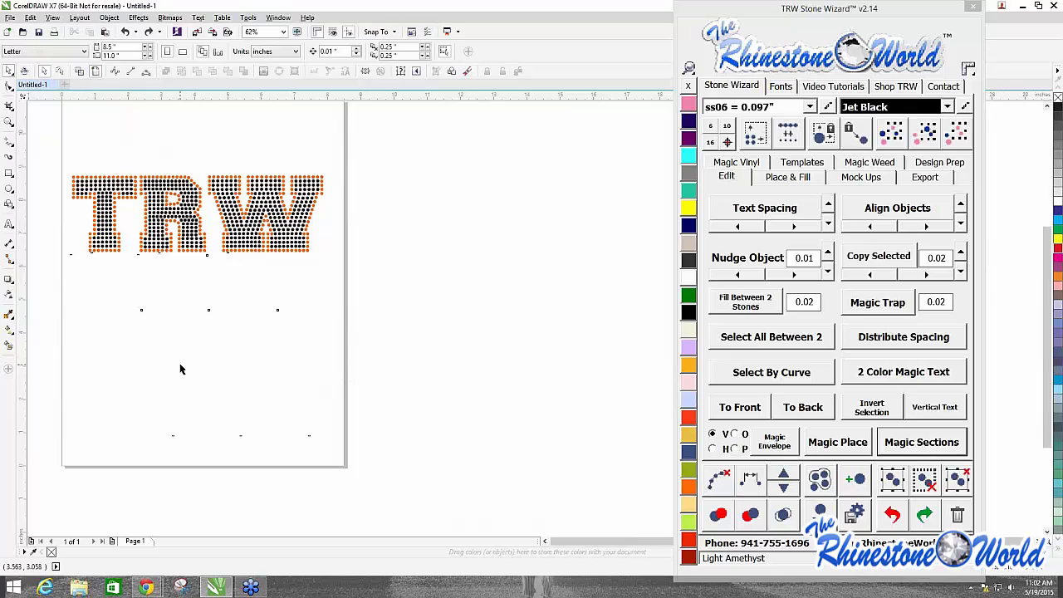
Step: Select both colour layers of the TRW text and move them together slightly up and to the right
scroll(230, 381, "down", 1)
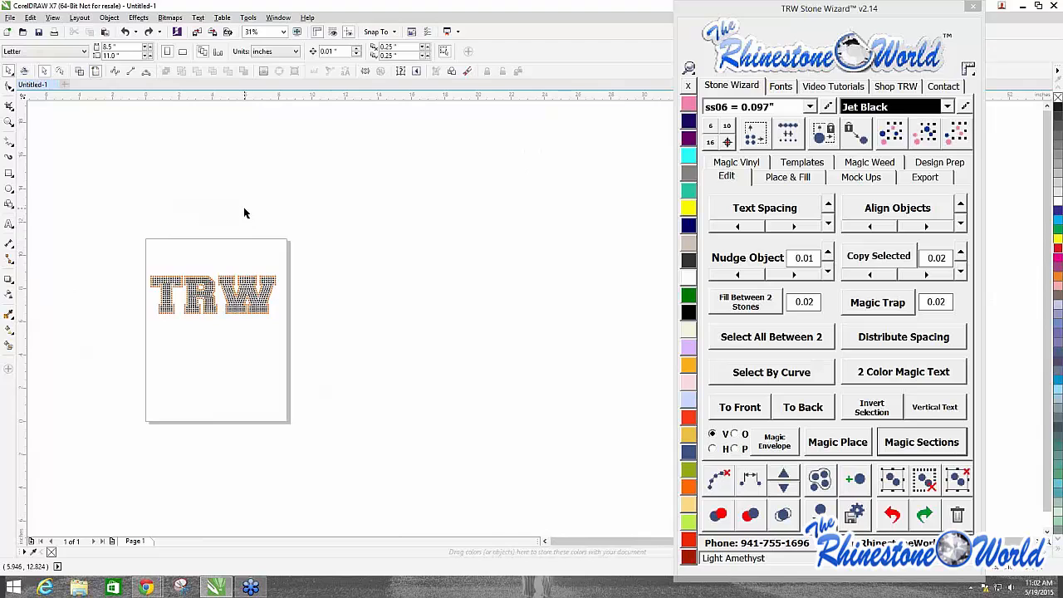
scroll(120, 249, "up", 2)
scroll(120, 249, "down", 2)
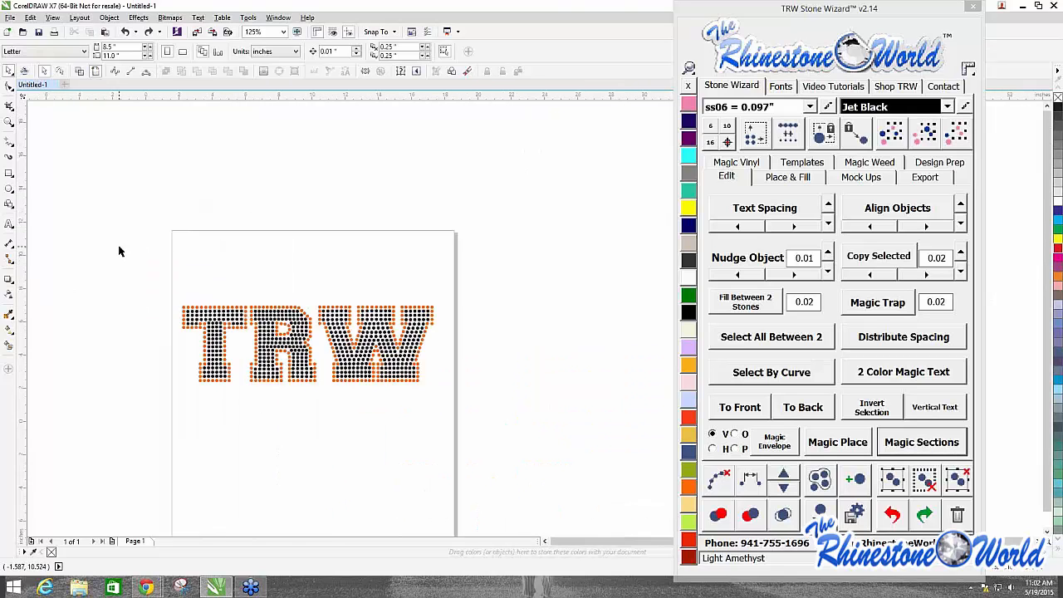
left_click_drag(140, 252, 330, 382)
left_click_drag(219, 296, 241, 287)
scroll(242, 287, "up", 4)
scroll(241, 287, "down", 2)
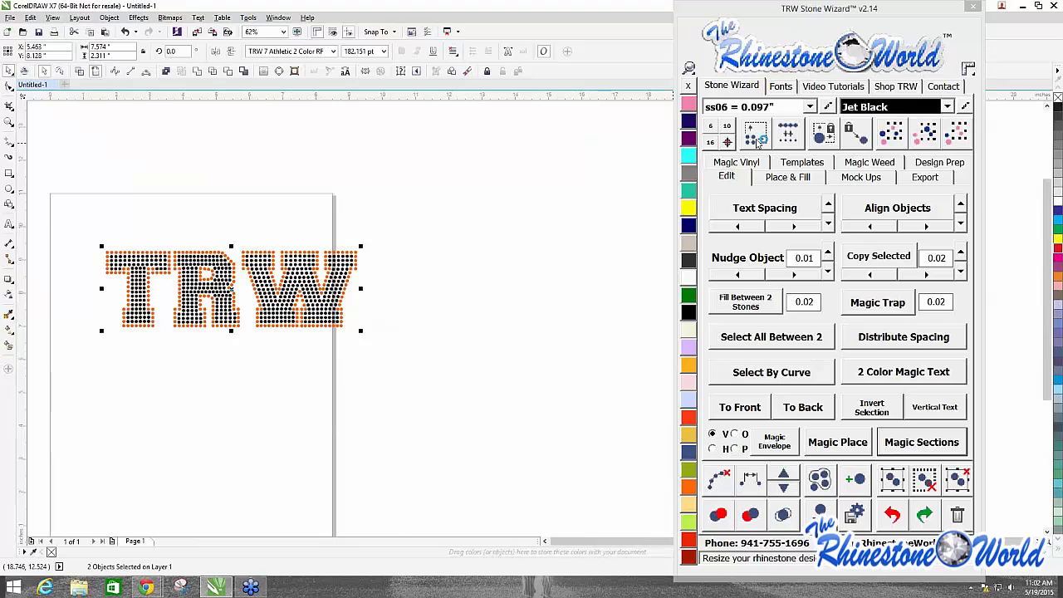
Step: Apply Resize Design to the TRW text to turn it into separate stones, and check them by selecting one outline stone and the whole design
left_click(758, 129)
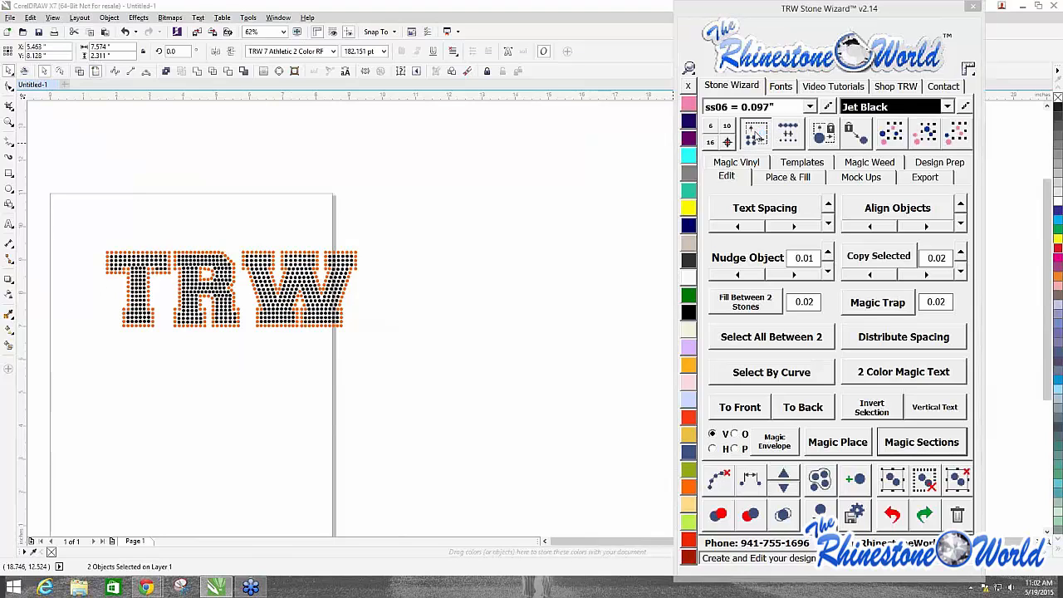
left_click(551, 312)
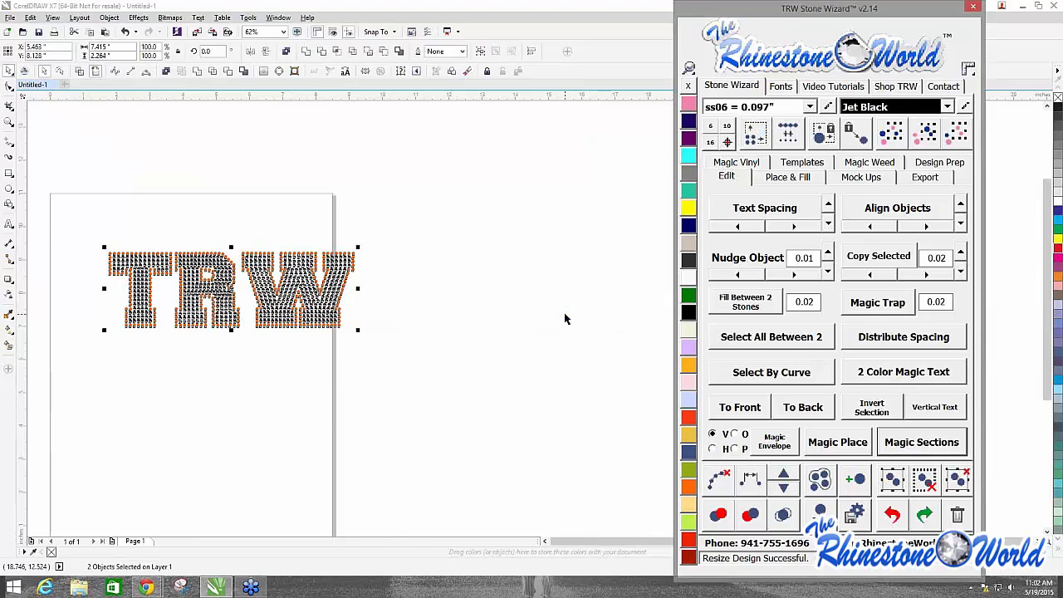
scroll(240, 285, "up", 2)
scroll(233, 270, "up", 3)
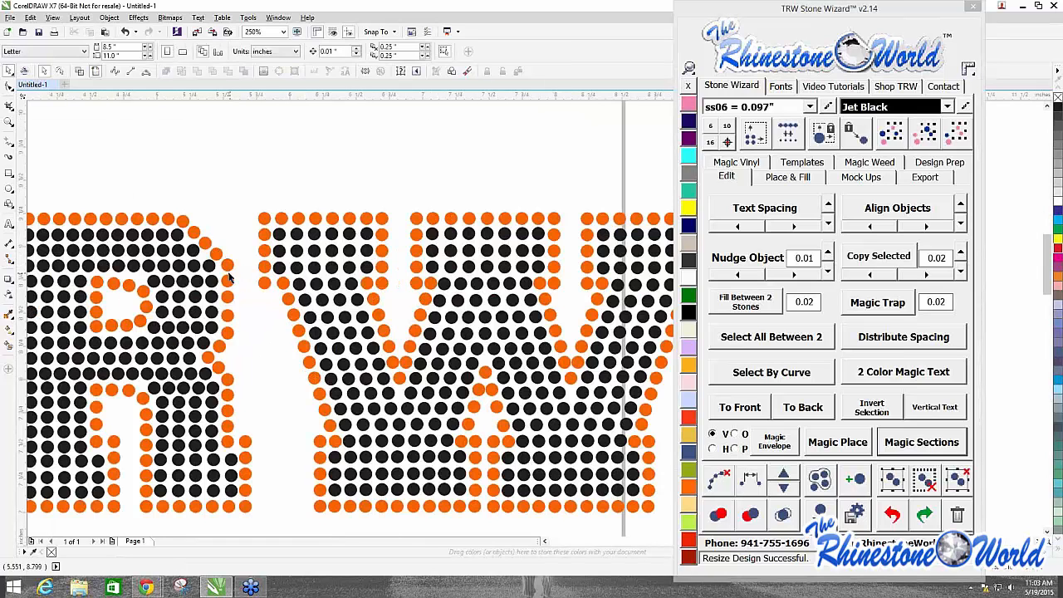
left_click(229, 265)
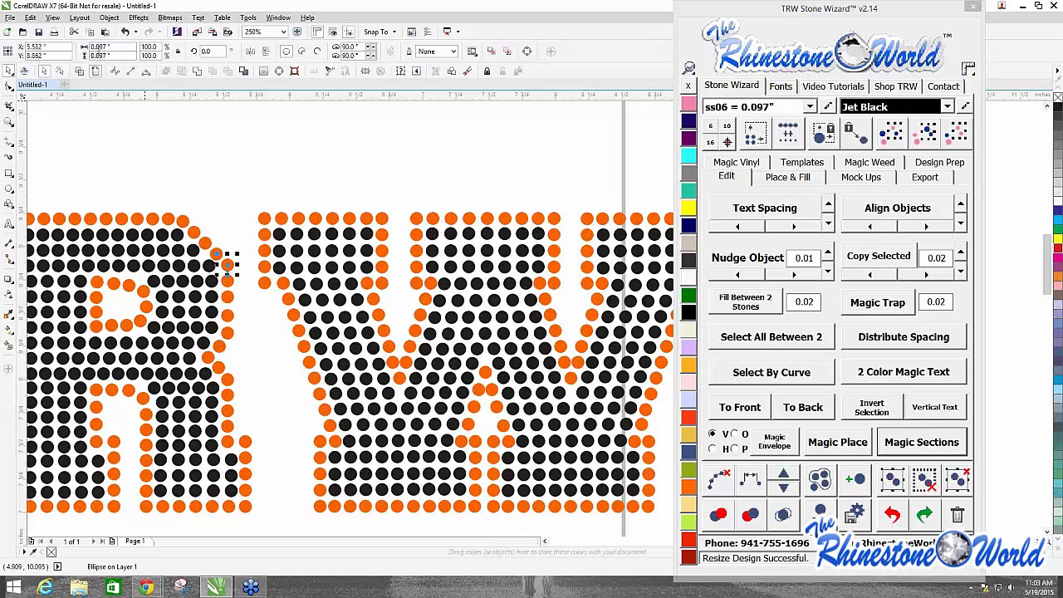
scroll(213, 147, "down", 5)
left_click(218, 147)
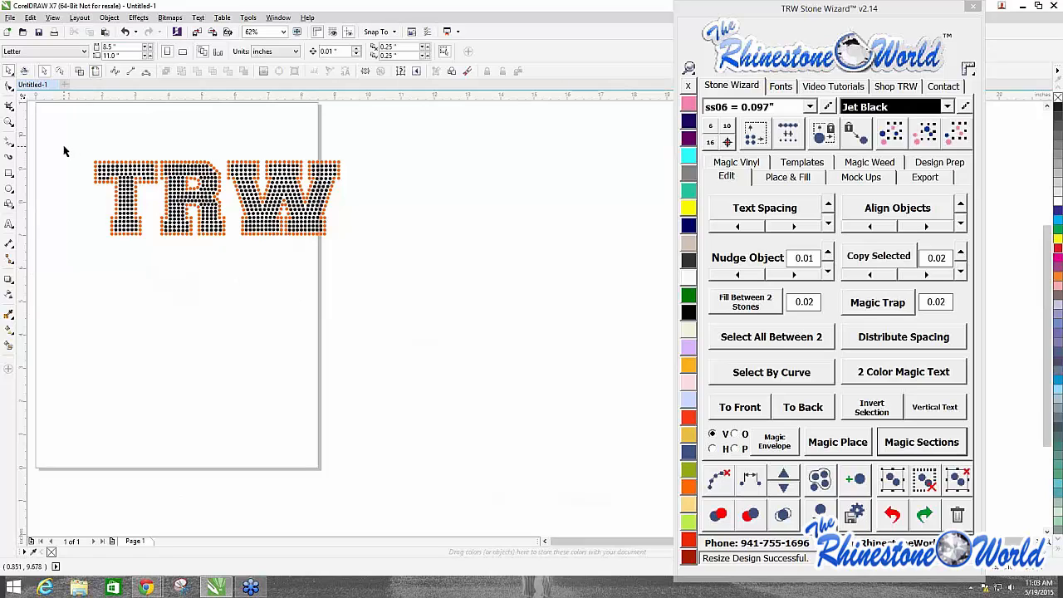
left_click_drag(63, 150, 453, 277)
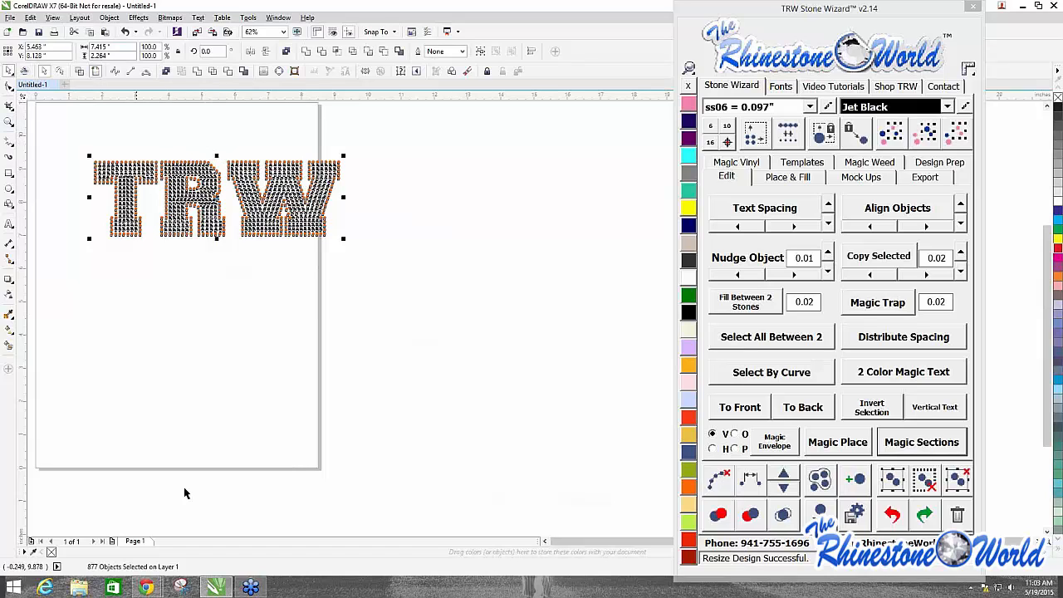
left_click(245, 429)
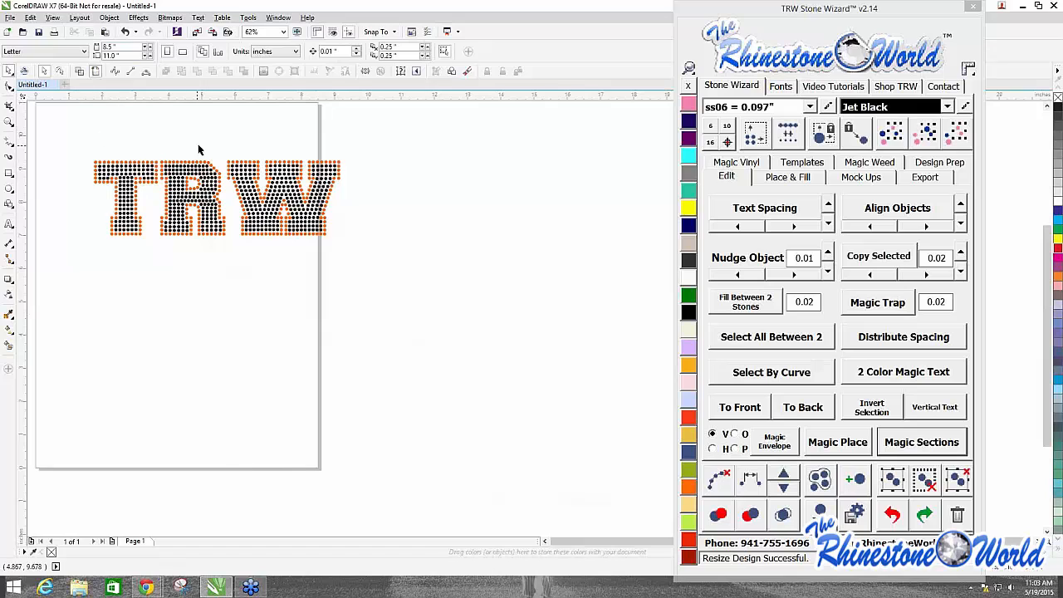
Step: Select all stones of the letter W, move them closer to the R, and nudge them 0.03" right and 0.01" down
scroll(224, 147, "up", 2)
left_click_drag(238, 148, 550, 396)
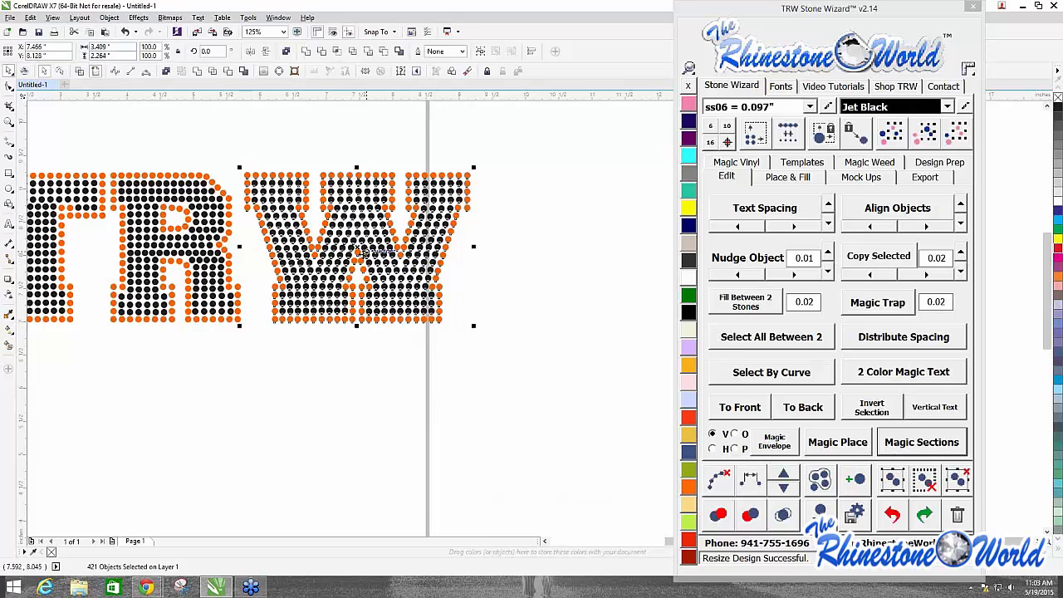
mouse_move(360, 254)
left_mouse_down()
mouse_move(352, 260)
mouse_move(493, 279)
mouse_move(348, 261)
mouse_move(327, 273)
mouse_move(332, 280)
mouse_move(539, 282)
mouse_move(505, 263)
mouse_move(340, 241)
mouse_move(380, 171)
mouse_move(390, 299)
mouse_move(332, 119)
mouse_move(368, 264)
mouse_move(398, 252)
mouse_move(361, 254)
left_mouse_up()
left_click_drag(360, 257, 354, 258)
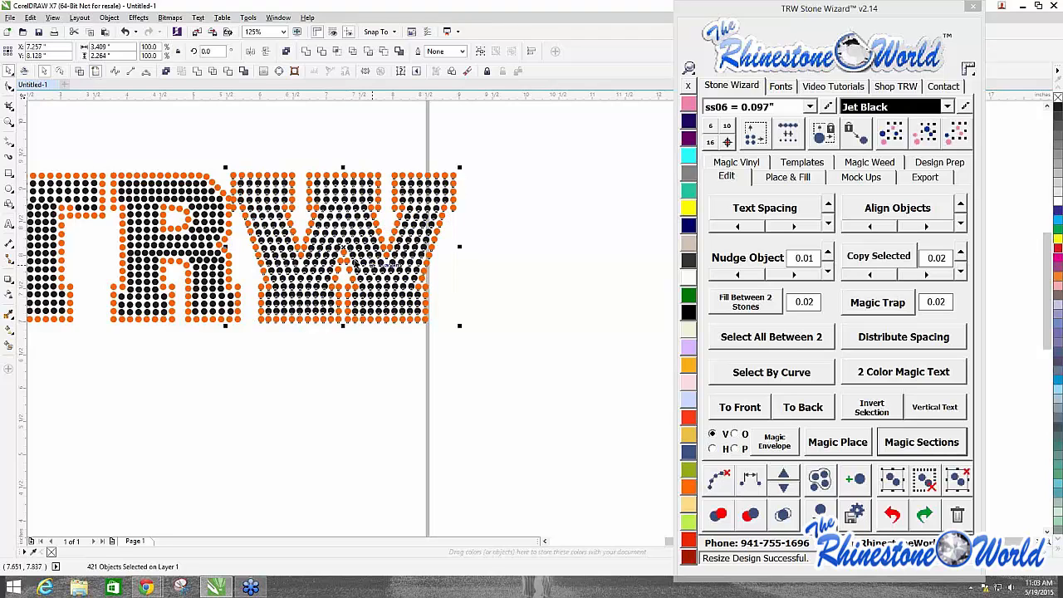
key("Right")
key("Right")
key("Right")
key("Down")
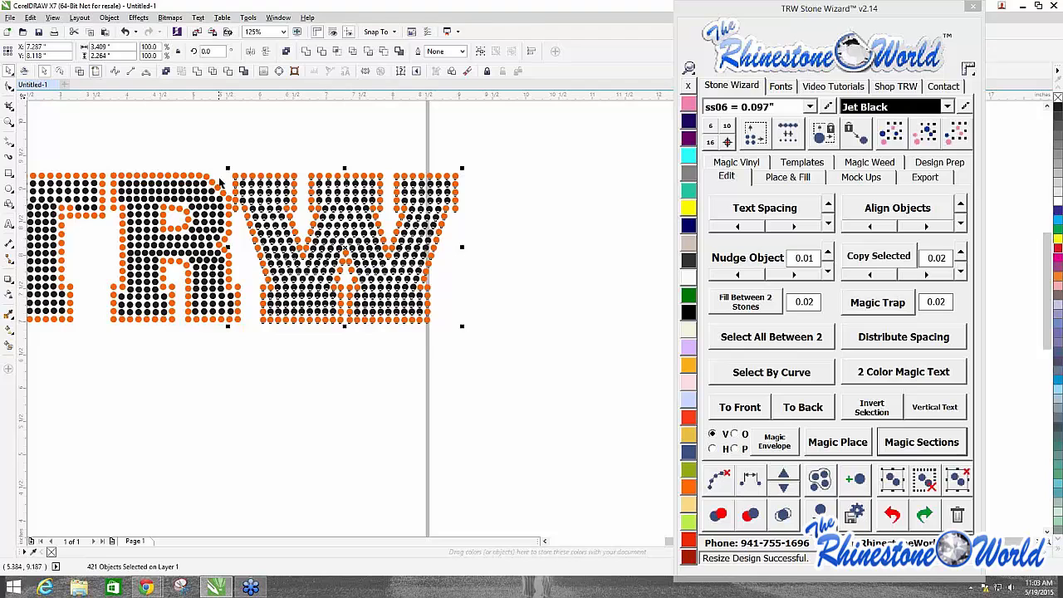
scroll(212, 172, "up", 2)
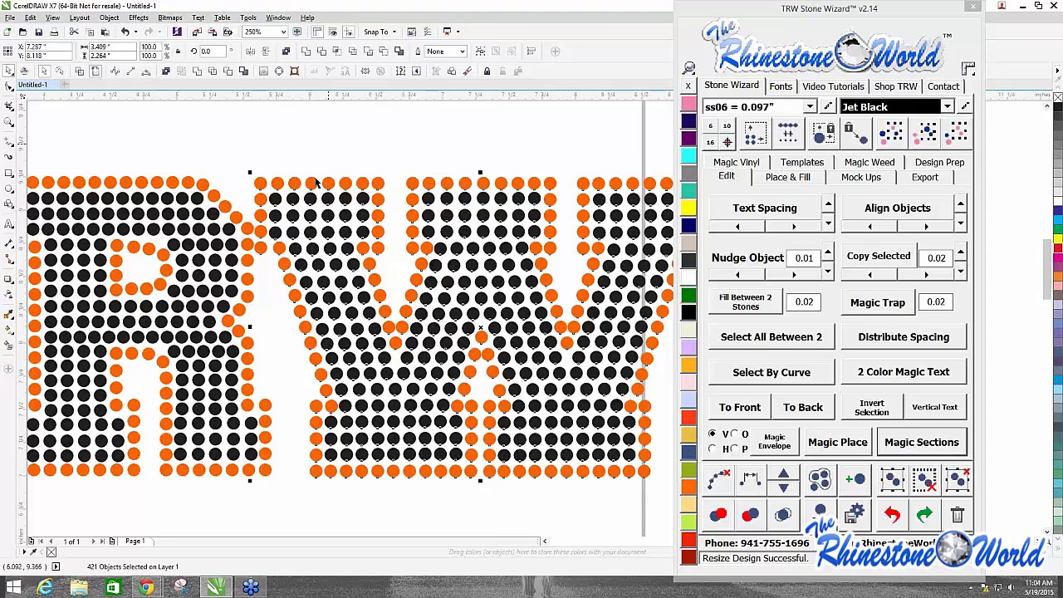
left_click(315, 146)
Step: Select all the stones of the TRW design and move them slightly left and down on the page
scroll(314, 146, "down", 4)
left_click_drag(147, 130, 407, 279)
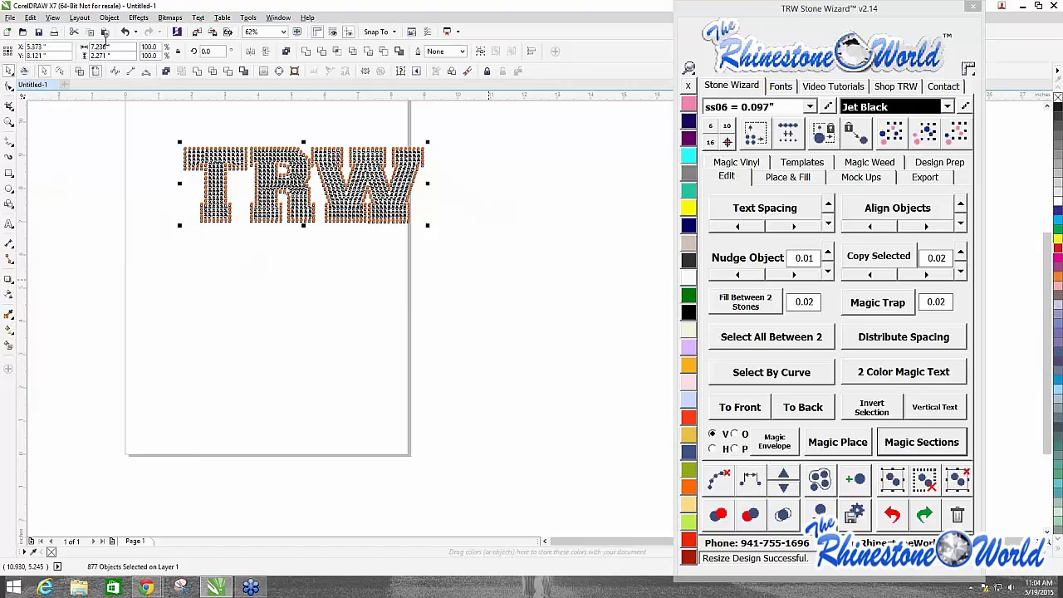
left_click_drag(346, 198, 313, 214)
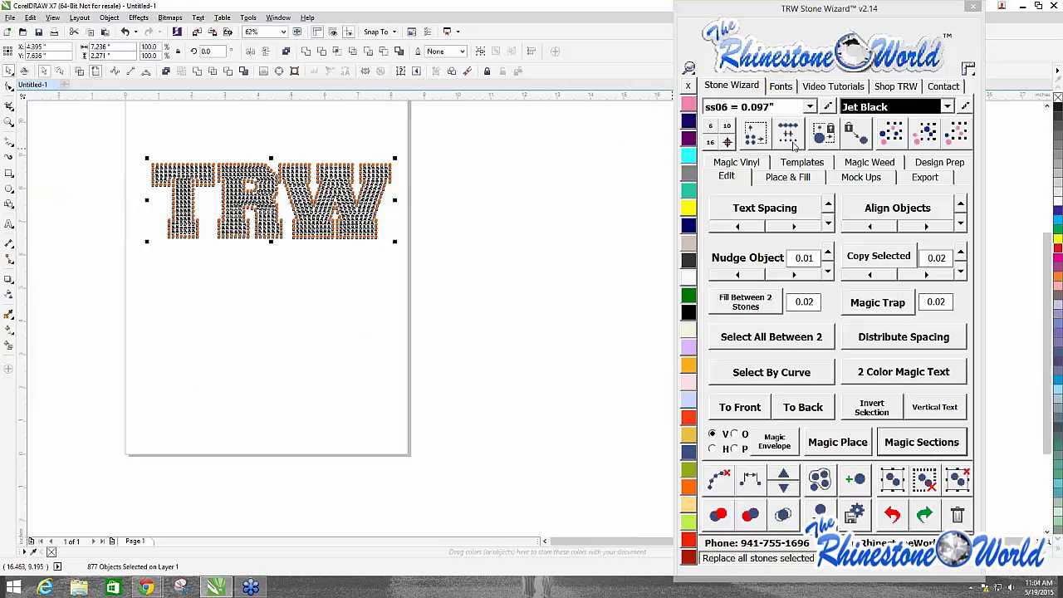
Step: Choose stone size ss10 = 0.13", enlarge the TRW design to about 8.30" wide, and replace all its stones with that size
left_click(810, 107)
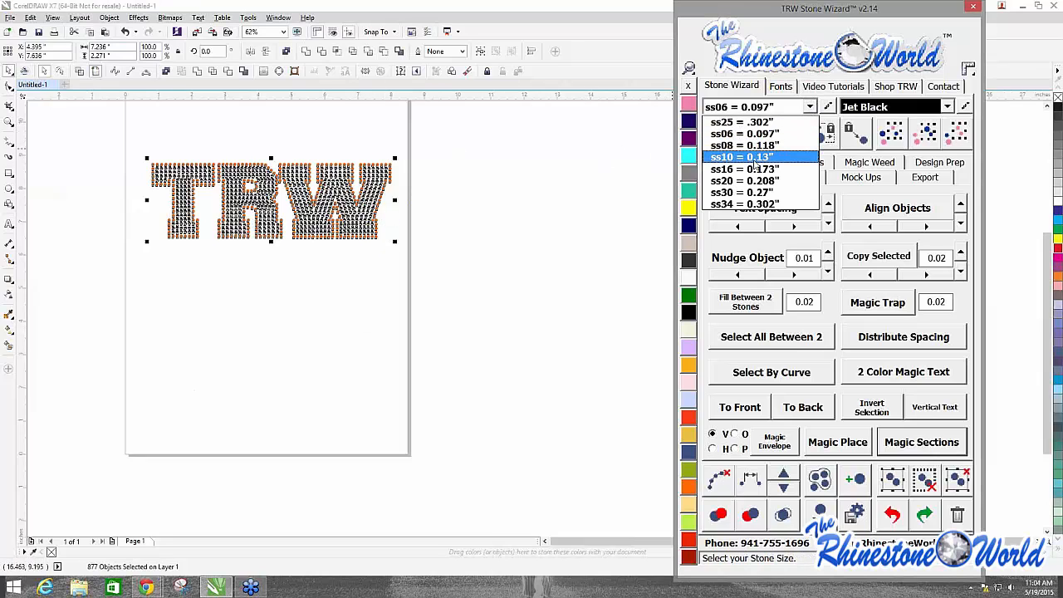
left_click(752, 158)
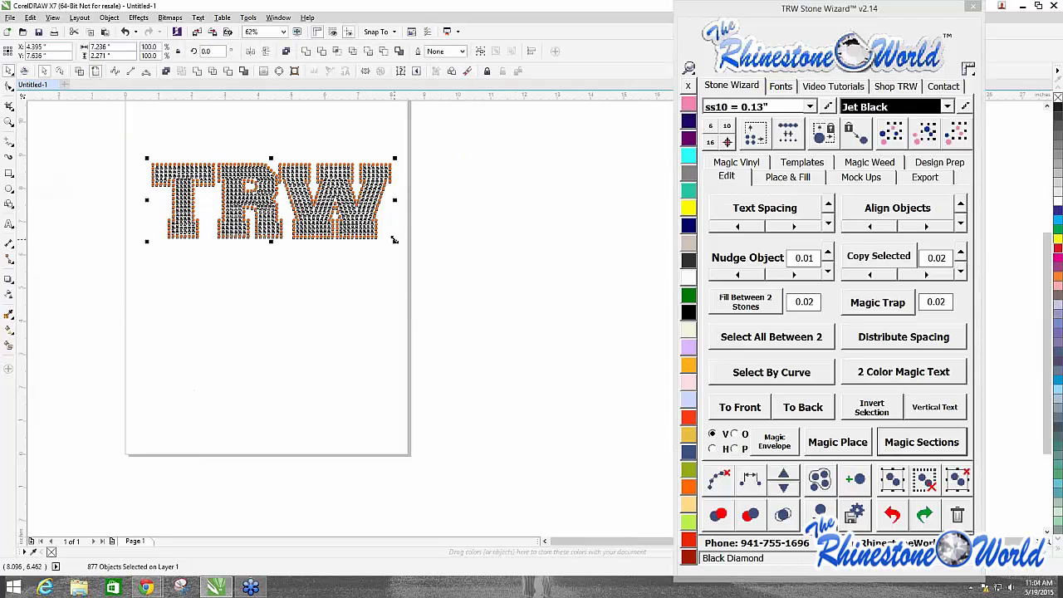
left_click_drag(395, 240, 430, 260)
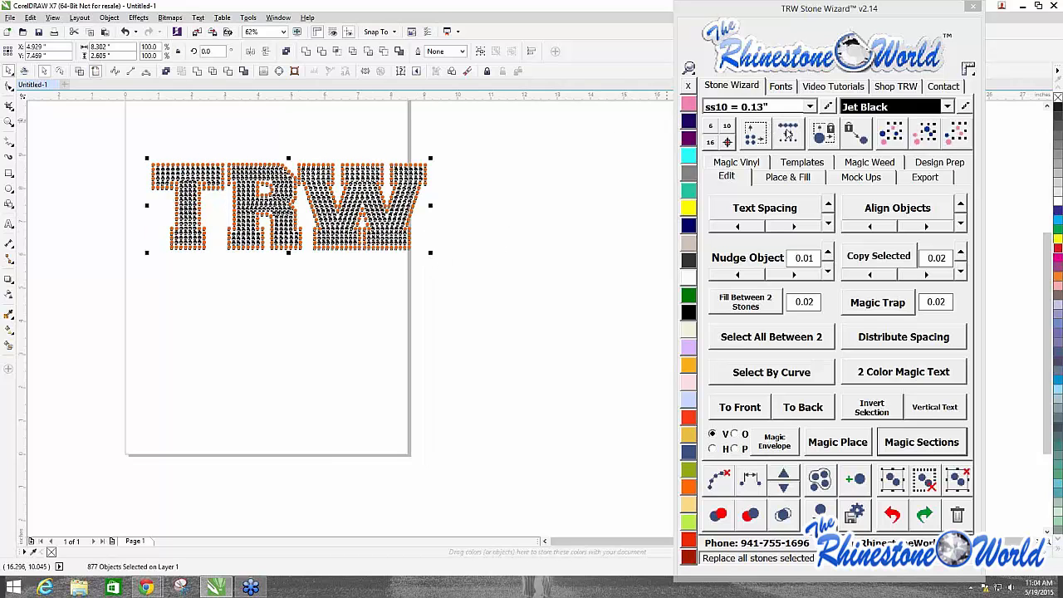
left_click(788, 133)
scroll(415, 164, "up", 5)
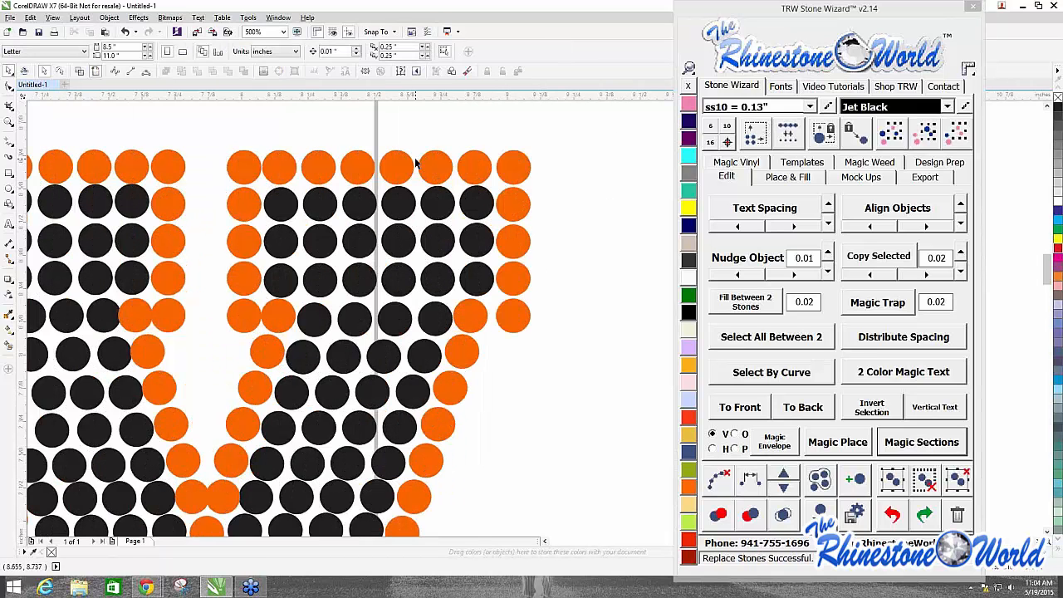
scroll(225, 282, "up", 1)
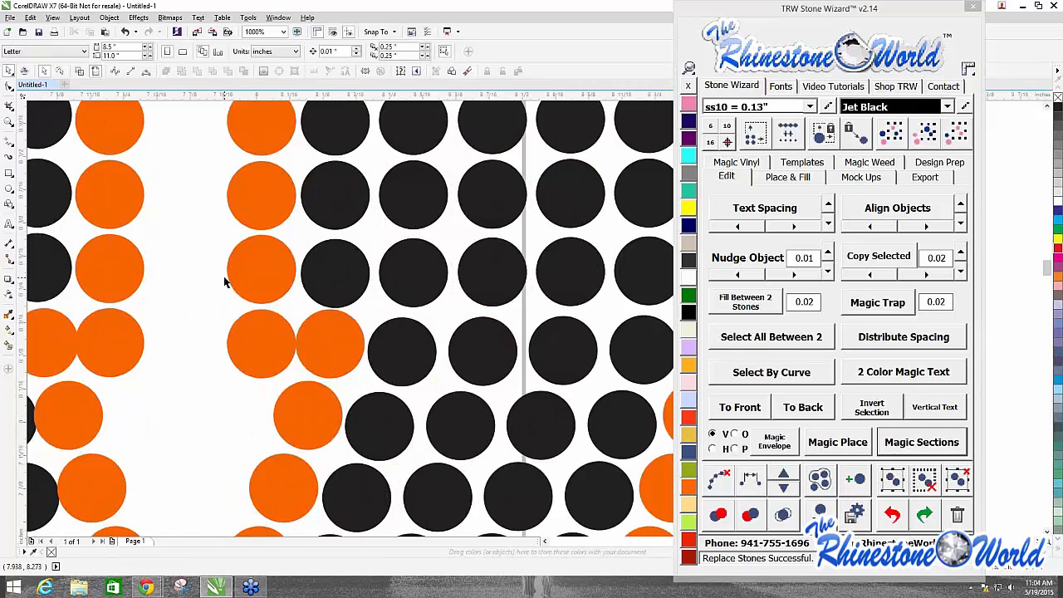
scroll(225, 282, "down", 8)
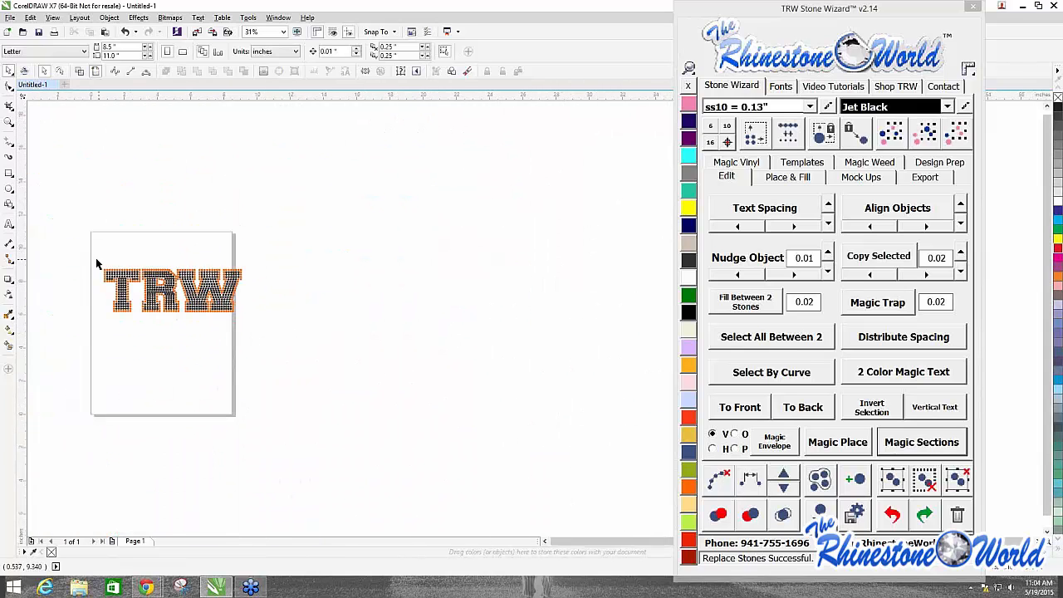
Step: Select the whole TRW design, enlarge it to about 8.66" wide, and replace its stones with ss10 again
left_click_drag(97, 263, 333, 346)
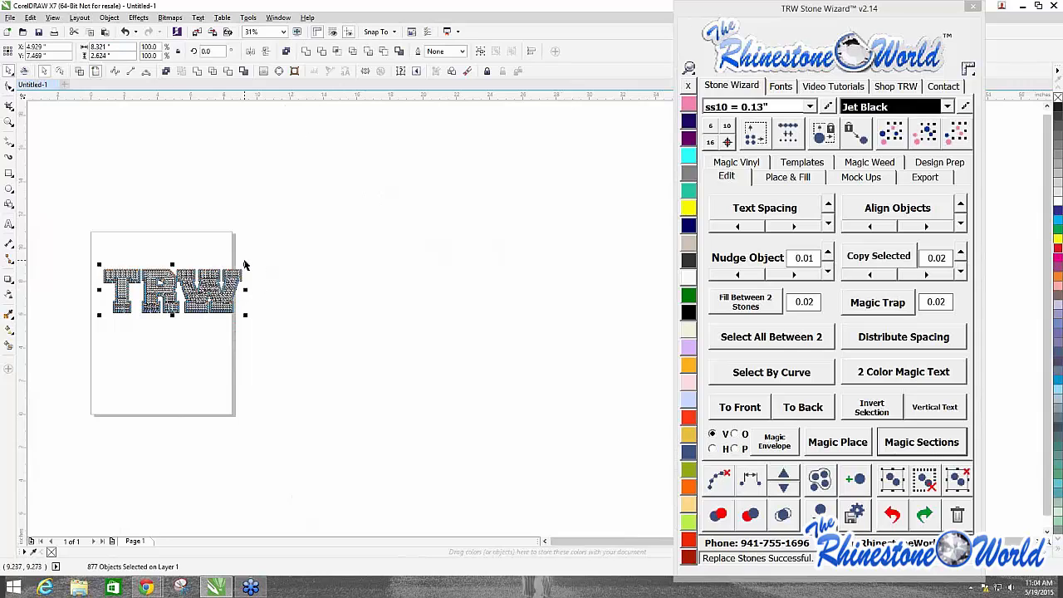
left_click_drag(248, 261, 251, 261)
left_click(785, 141)
left_click(283, 263)
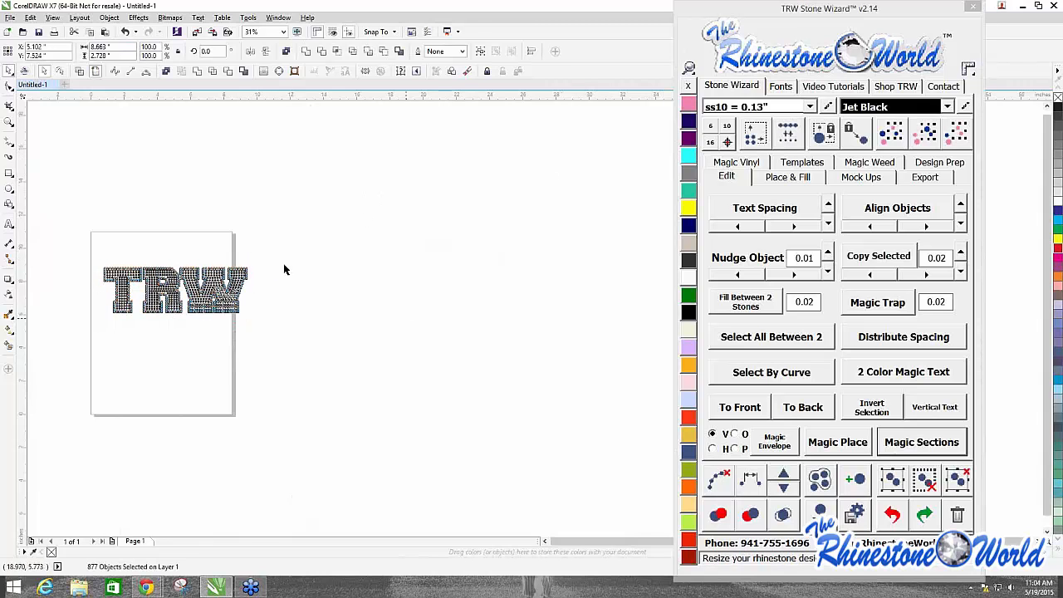
scroll(217, 270, "up", 2)
scroll(284, 279, "up", 2)
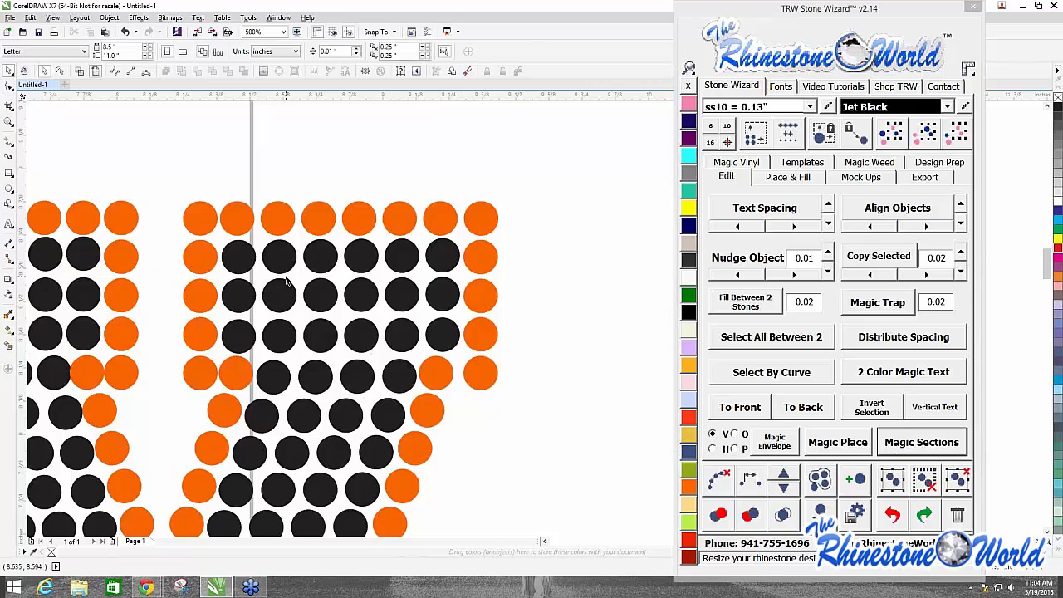
scroll(286, 282, "down", 3)
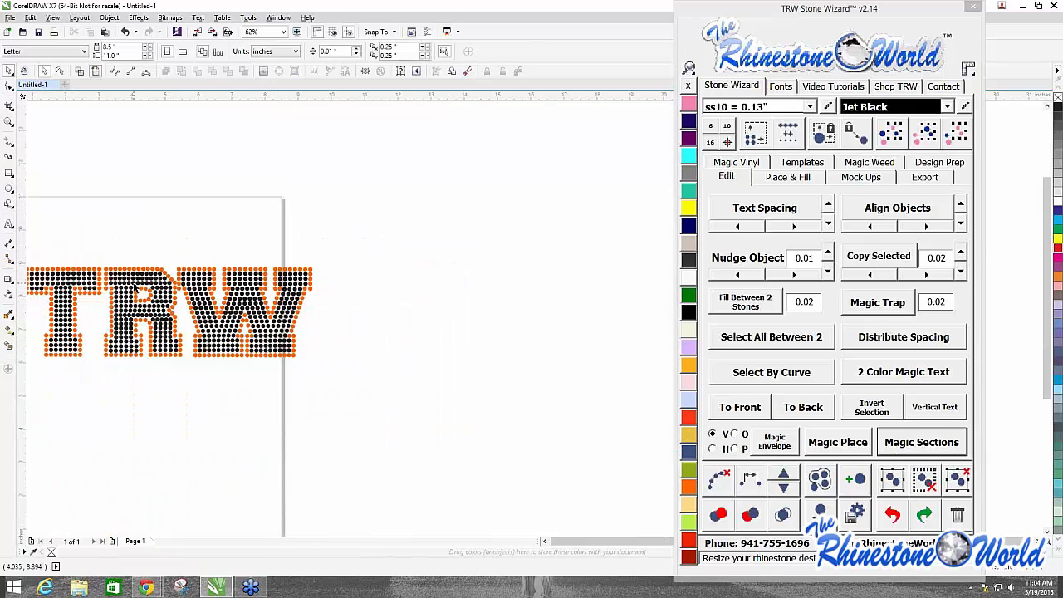
Step: Inspect the stones of the resized TRW design, select the whole design and delete it from the page
scroll(121, 287, "down", 1)
scroll(100, 289, "up", 2)
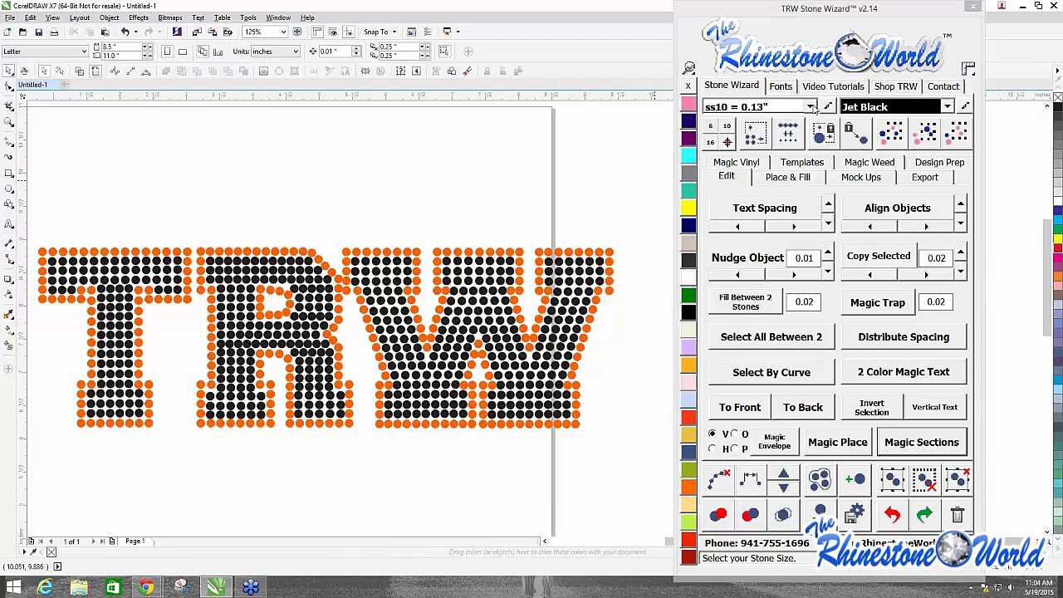
scroll(284, 284, "up", 3)
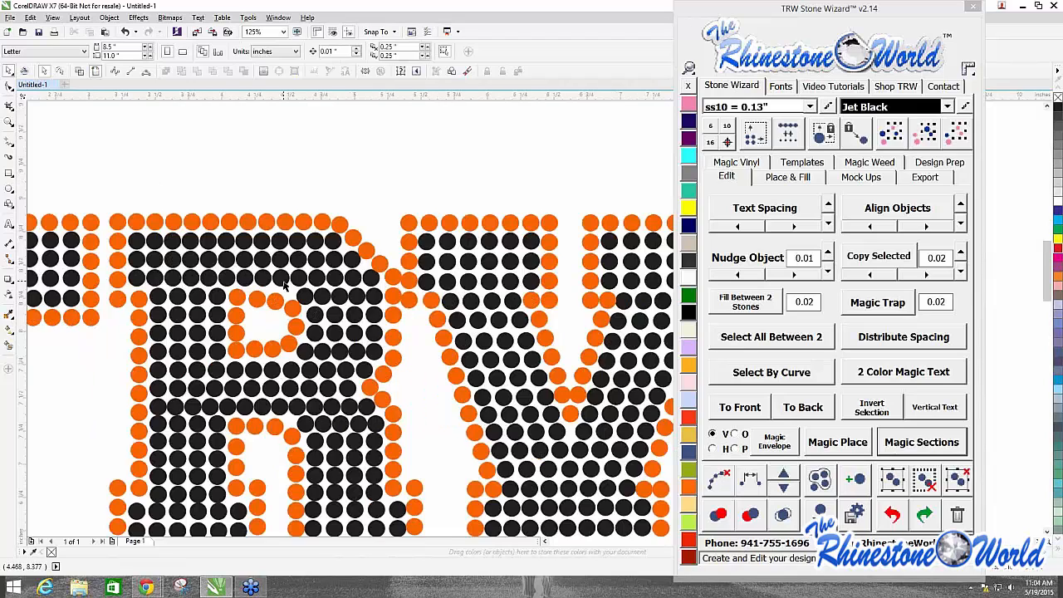
scroll(284, 285, "down", 4)
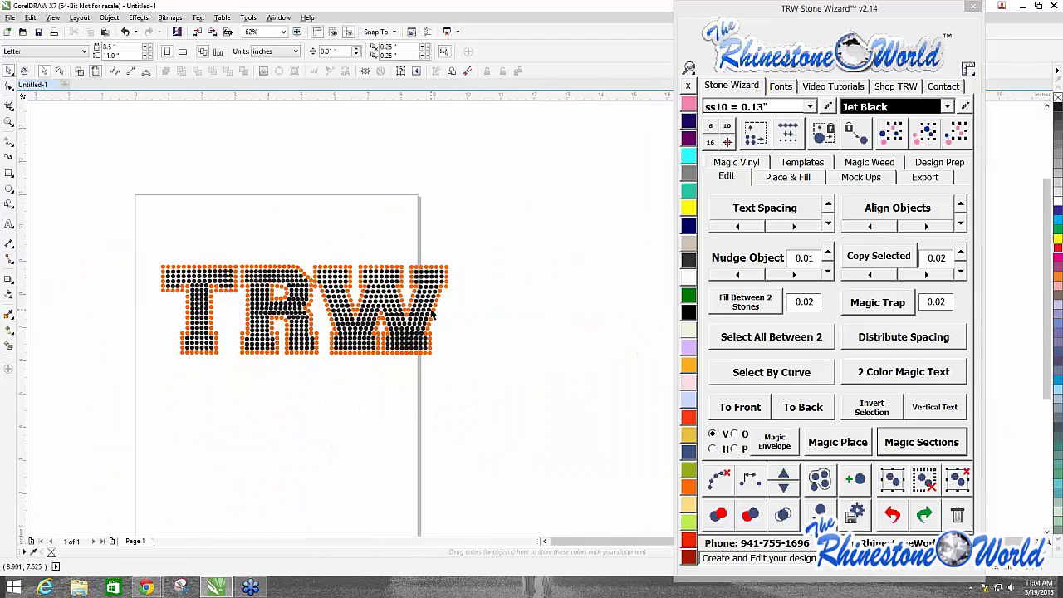
scroll(525, 332, "up", 4)
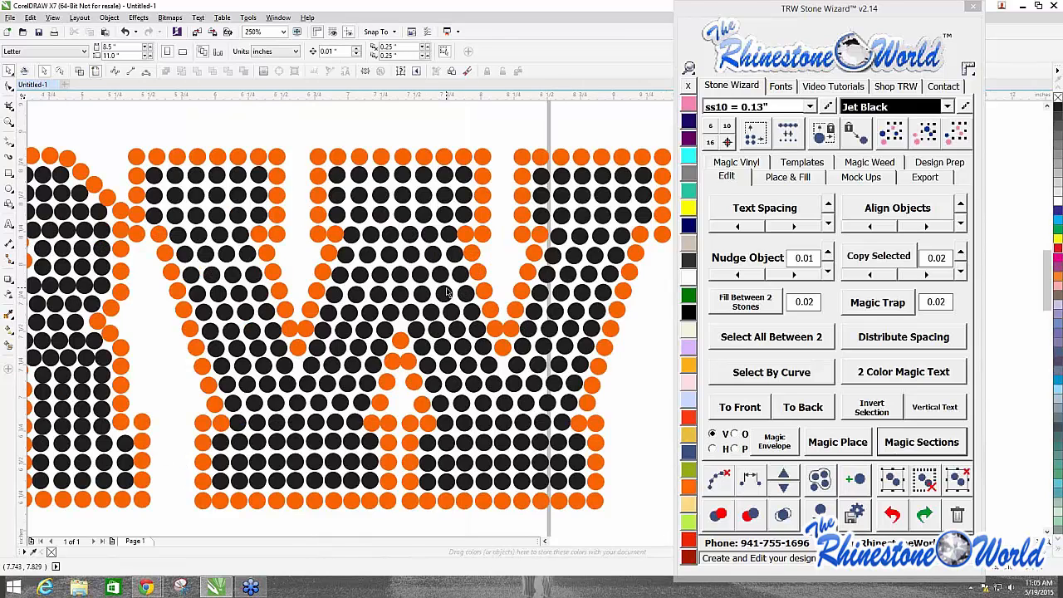
scroll(449, 292, "down", 5)
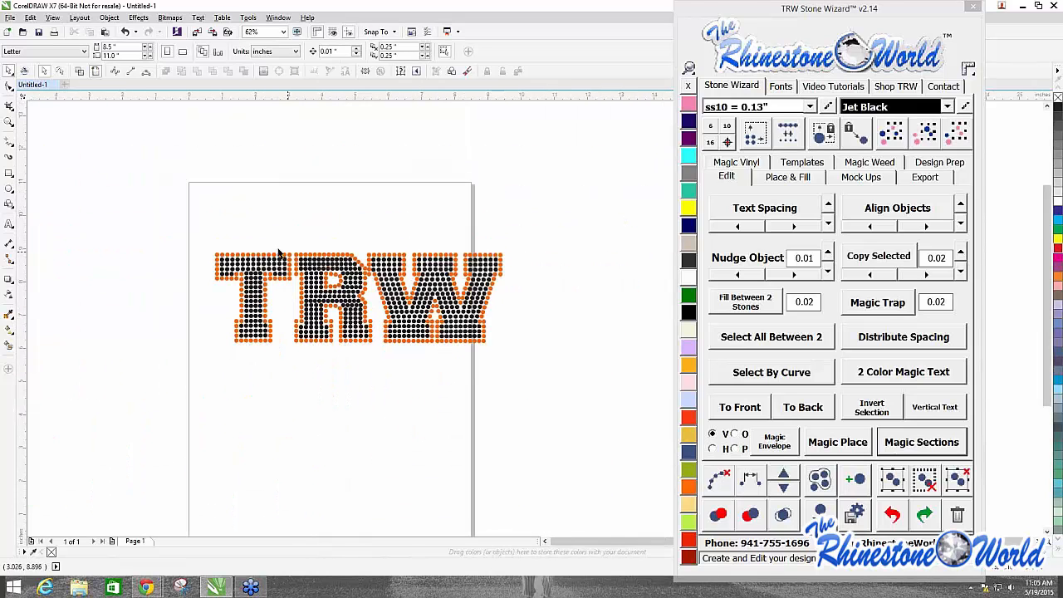
left_click_drag(202, 227, 522, 384)
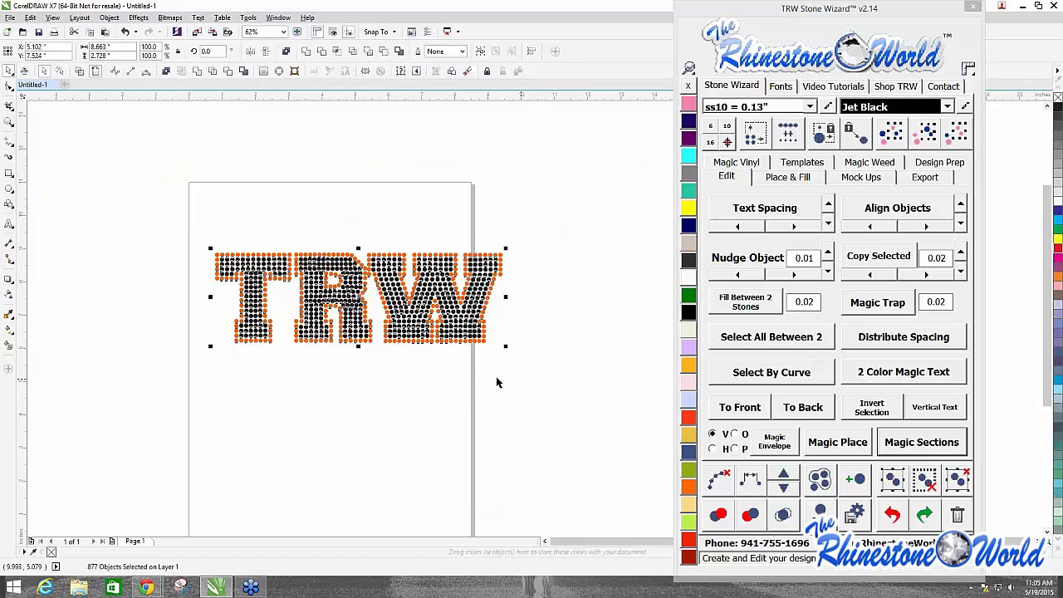
key("Delete")
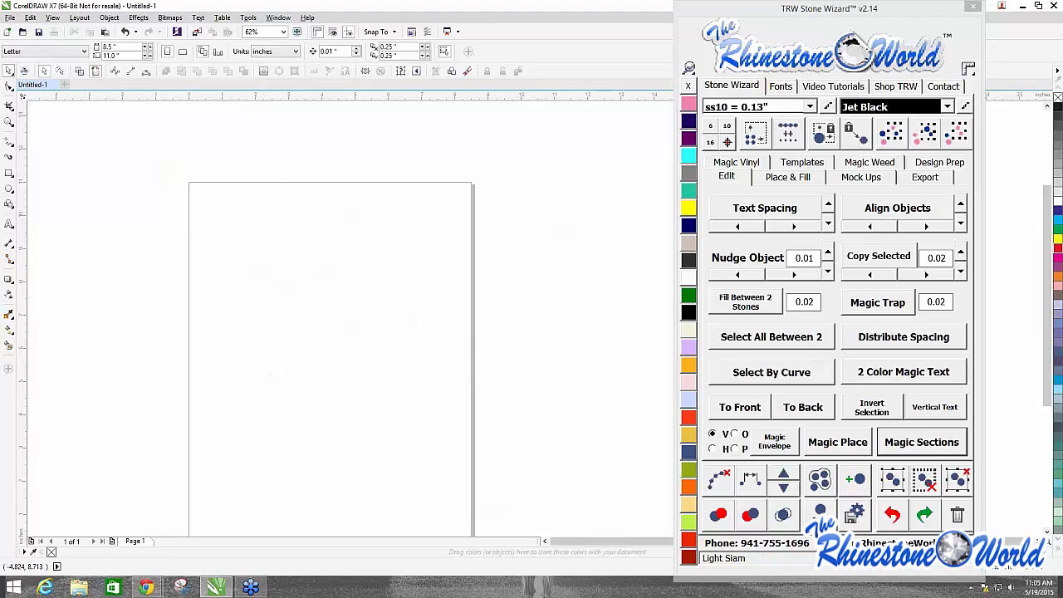
Step: Bring the football template EPS file into the drawing, importing it as editable with text as curves
left_click(147, 587)
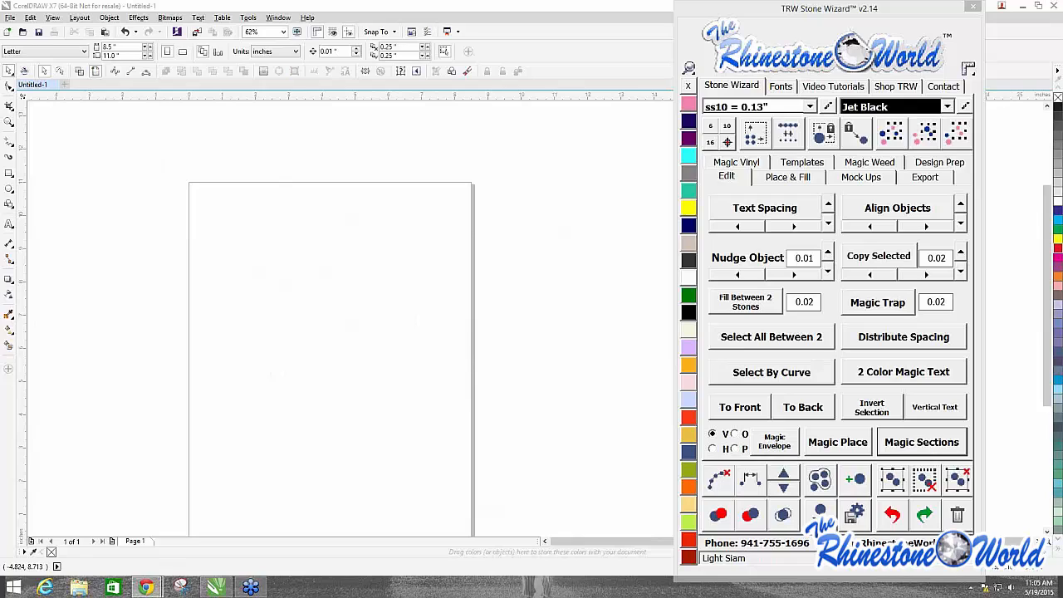
left_click(828, 8)
left_click_drag(370, 309, 335, 249)
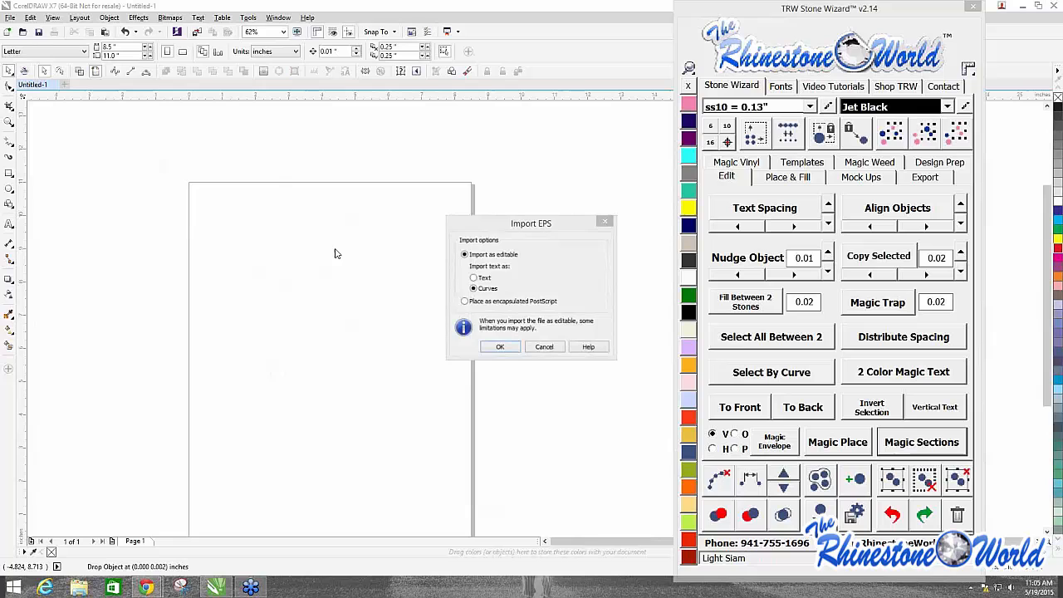
left_click(501, 348)
left_click(500, 347)
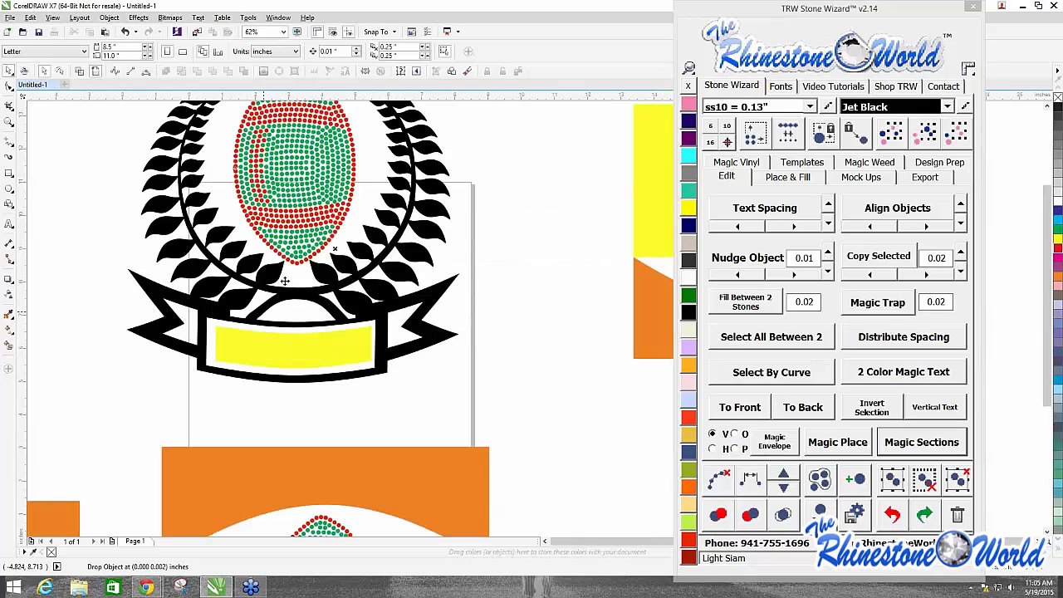
Step: Ungroup the imported football templates into separate objects and clear the selection
scroll(201, 311, "down", 2)
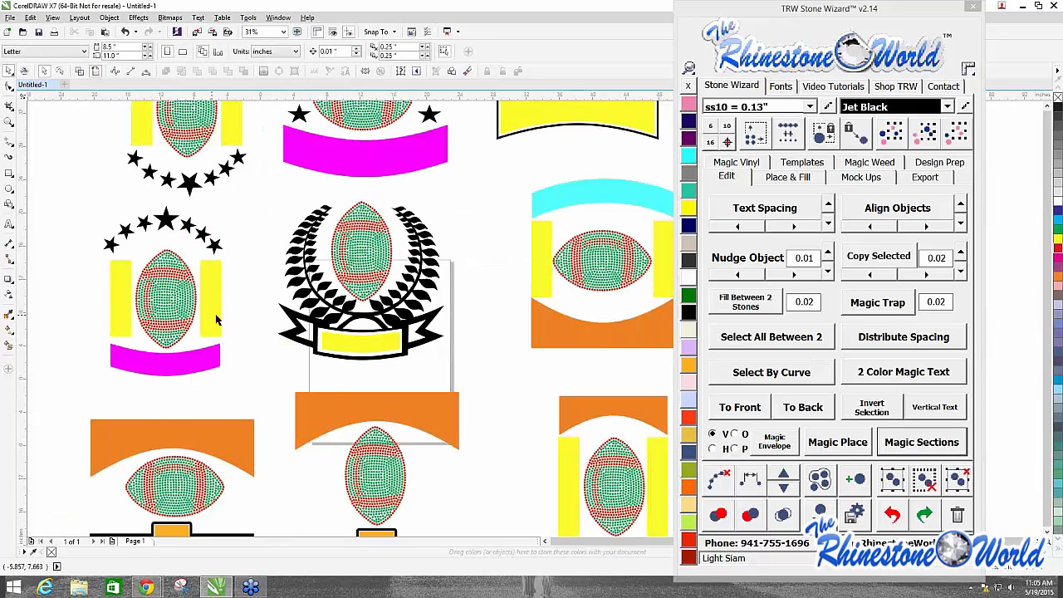
scroll(212, 295, "down", 2)
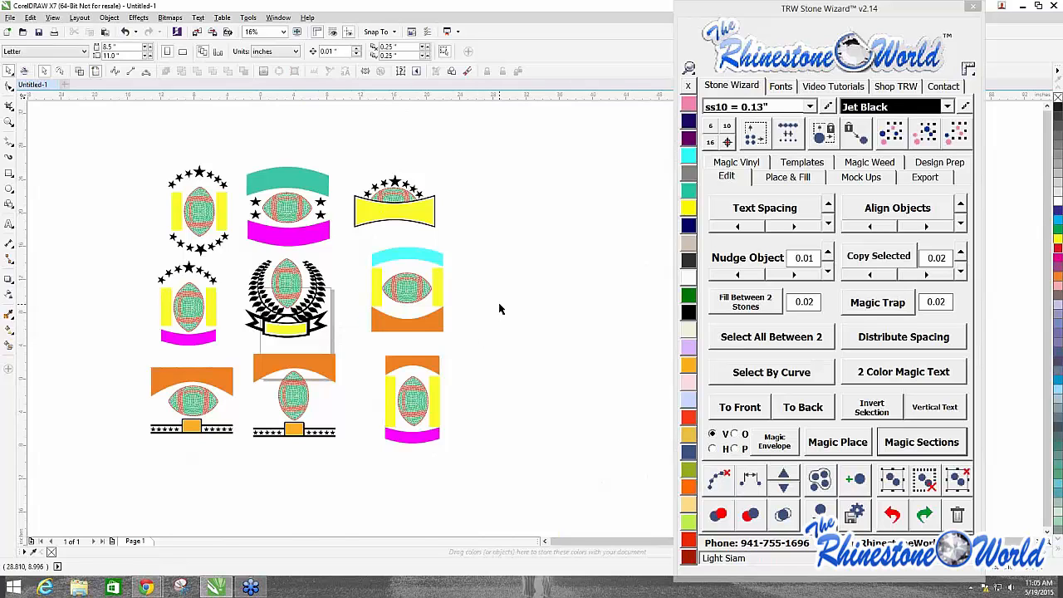
scroll(499, 308, "up", 2)
scroll(431, 320, "down", 5)
right_click(384, 323)
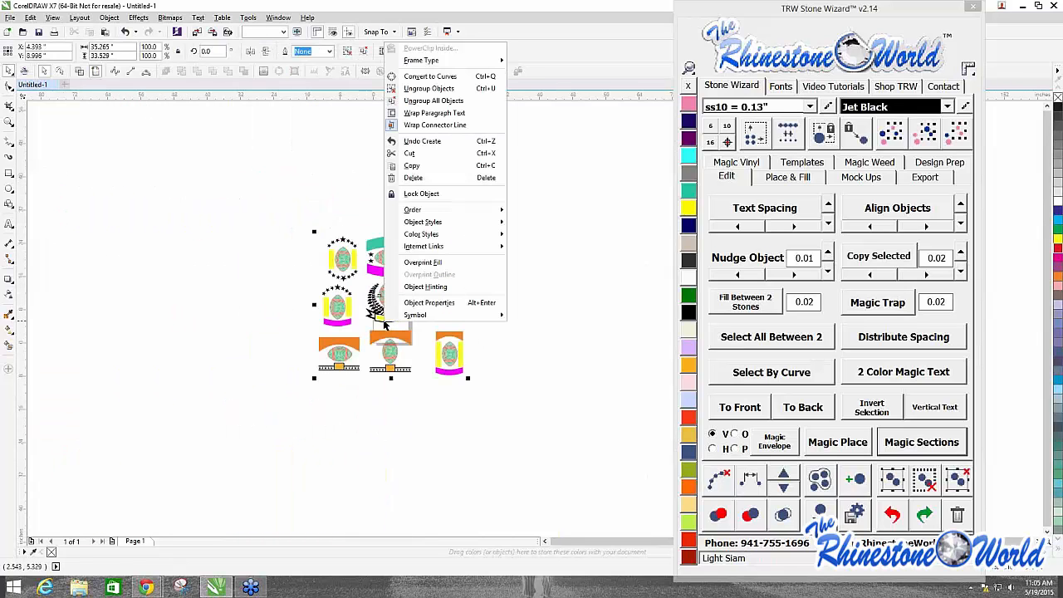
left_click(239, 252)
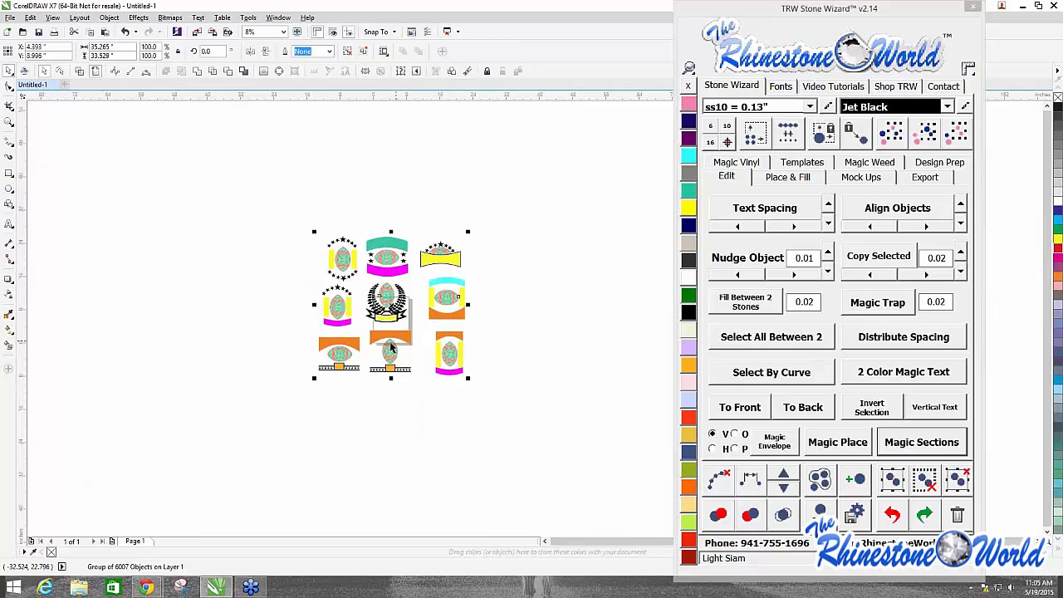
scroll(390, 349, "up", 2)
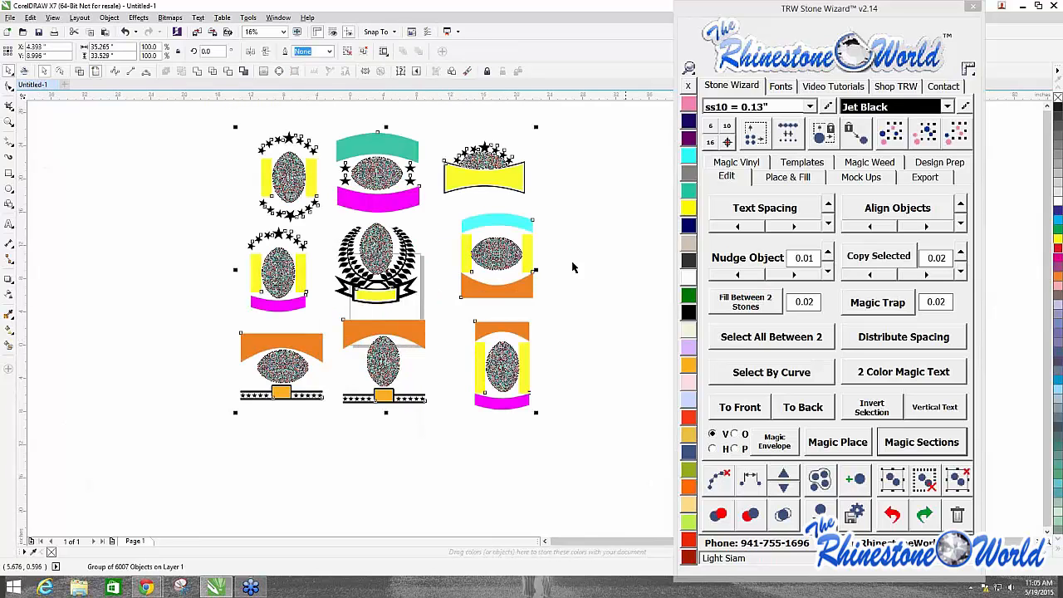
key("ctrl+u")
key("Escape")
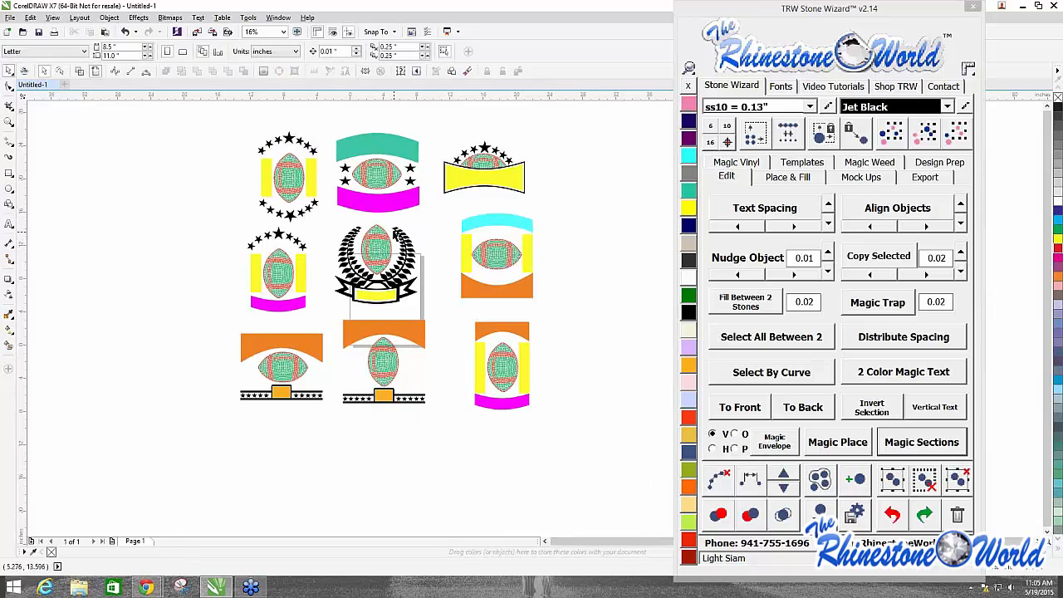
Step: Select all the football template objects and check the grouping and ungrouping commands offered for them
right_click(420, 236)
left_click_drag(197, 105, 537, 418)
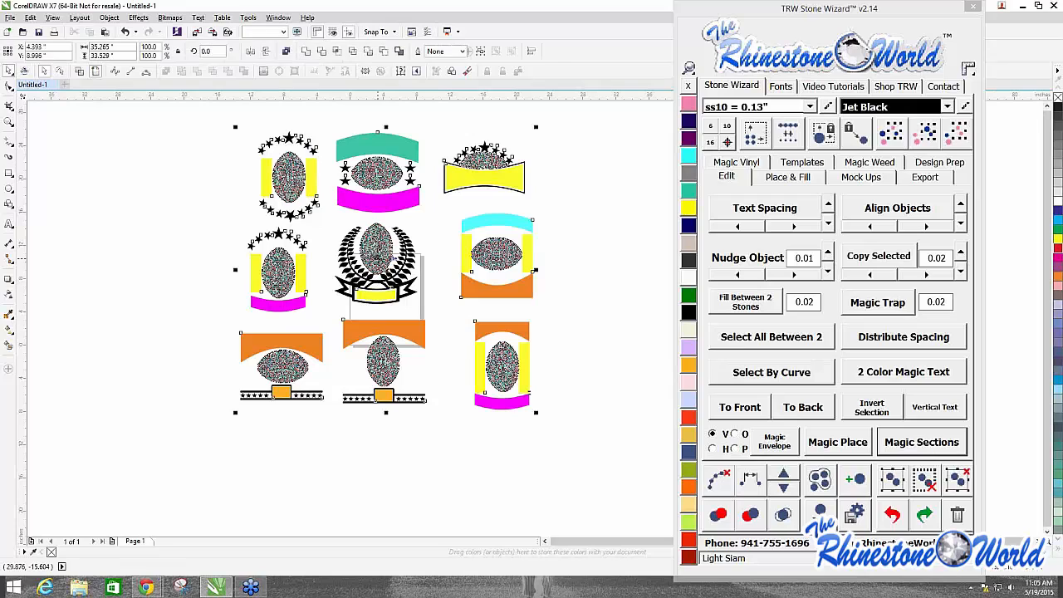
right_click(403, 276)
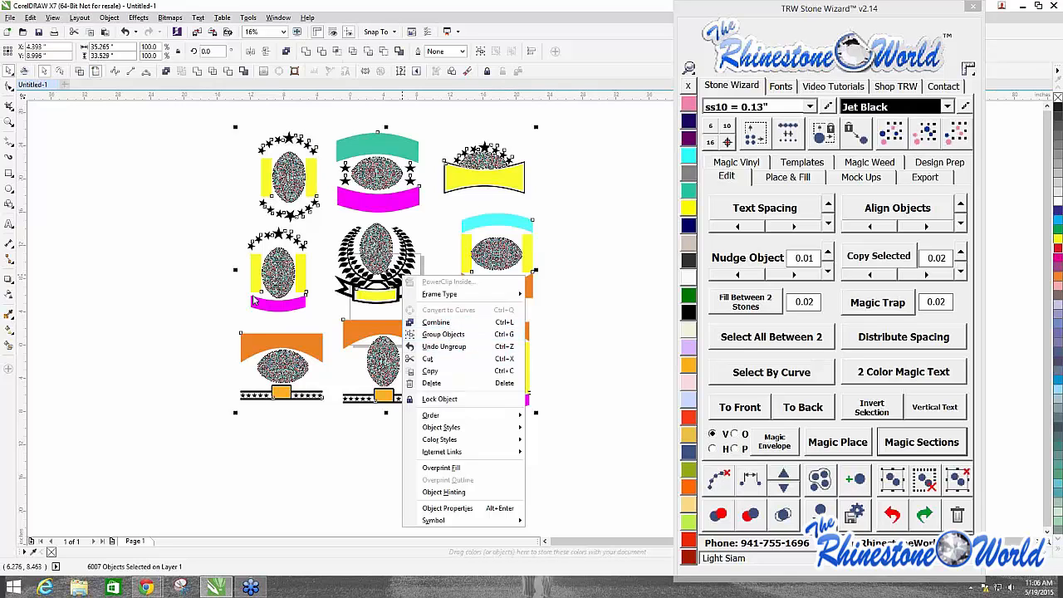
left_click(111, 20)
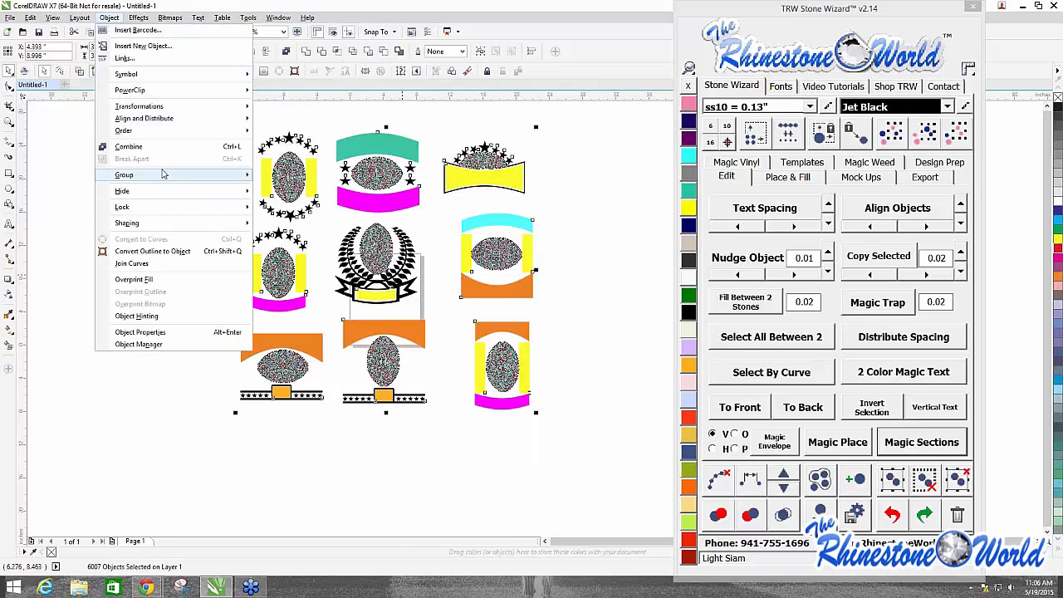
mouse_move(163, 175)
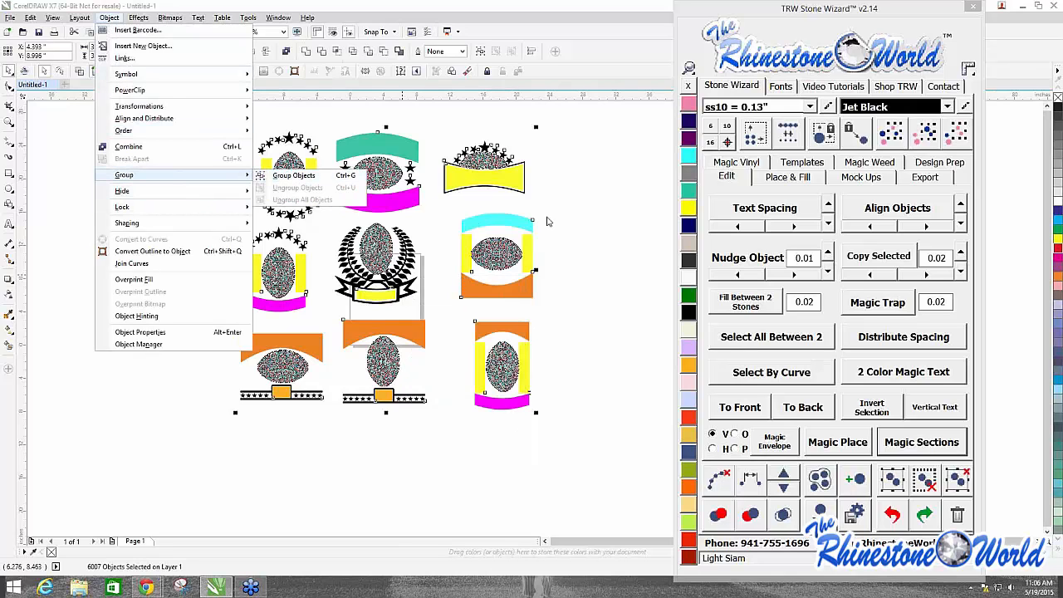
left_click(572, 217)
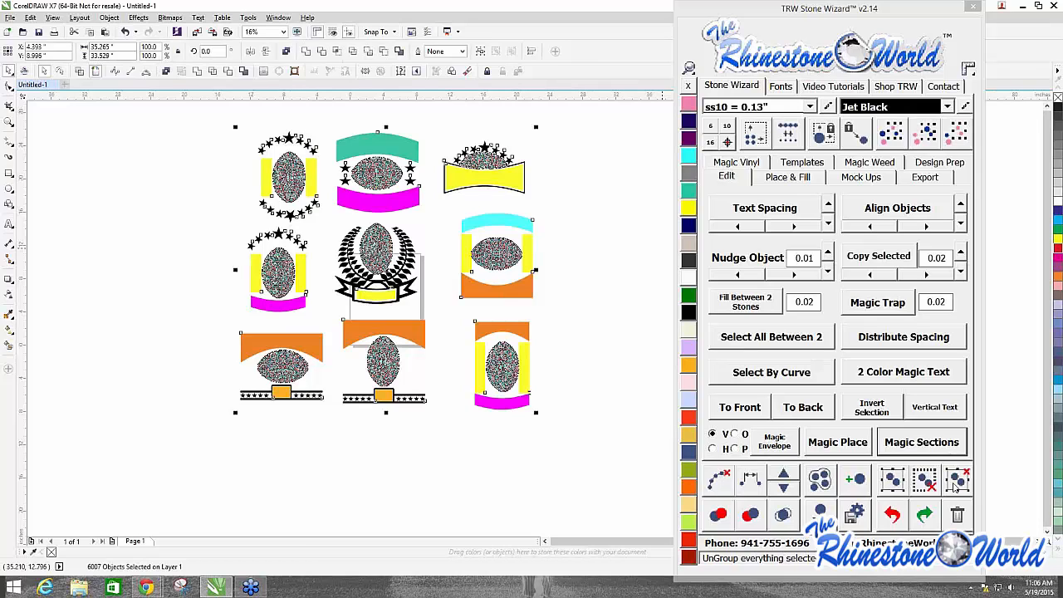
left_click(316, 447)
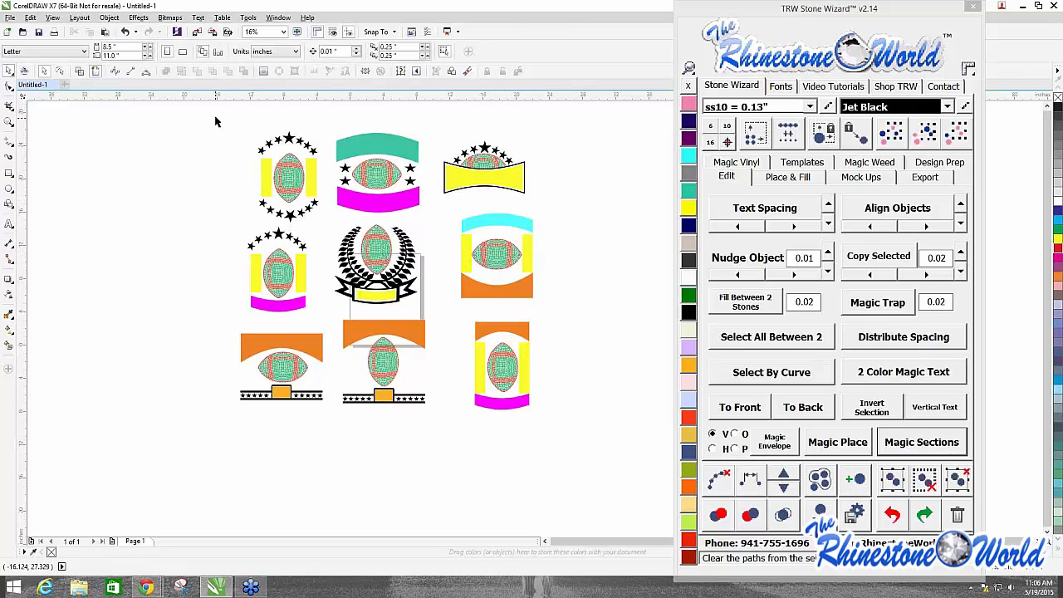
Step: Delete the three football templates in the upper row and the star and laurel-wreath templates in the middle row
left_click_drag(216, 118, 580, 215)
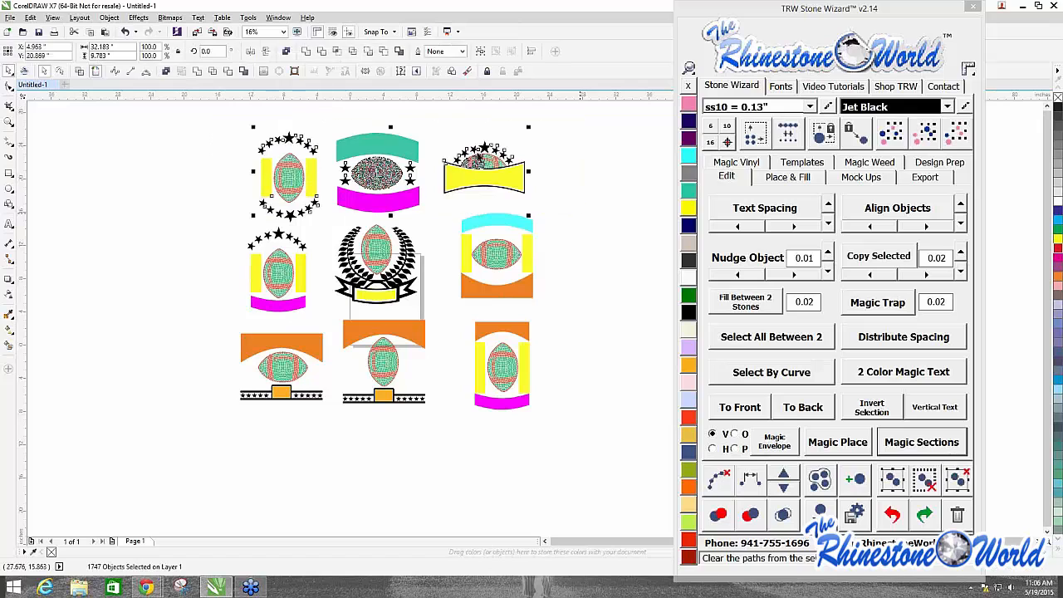
key("Delete")
left_click_drag(214, 198, 571, 443)
key("Delete")
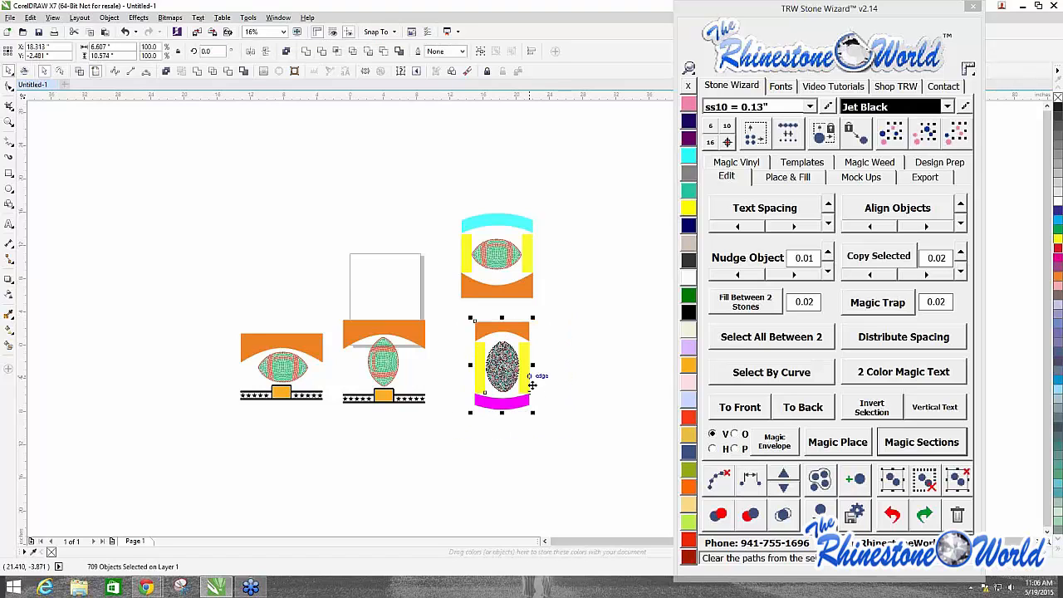
Step: Move the template with the magenta band beside the cyan one and place the two star-bar templates below them
left_click_drag(532, 378, 453, 268)
left_click_drag(212, 318, 437, 404)
left_click_drag(407, 336, 545, 330)
left_click(593, 360)
scroll(594, 360, "up", 1)
scroll(593, 361, "down", 1)
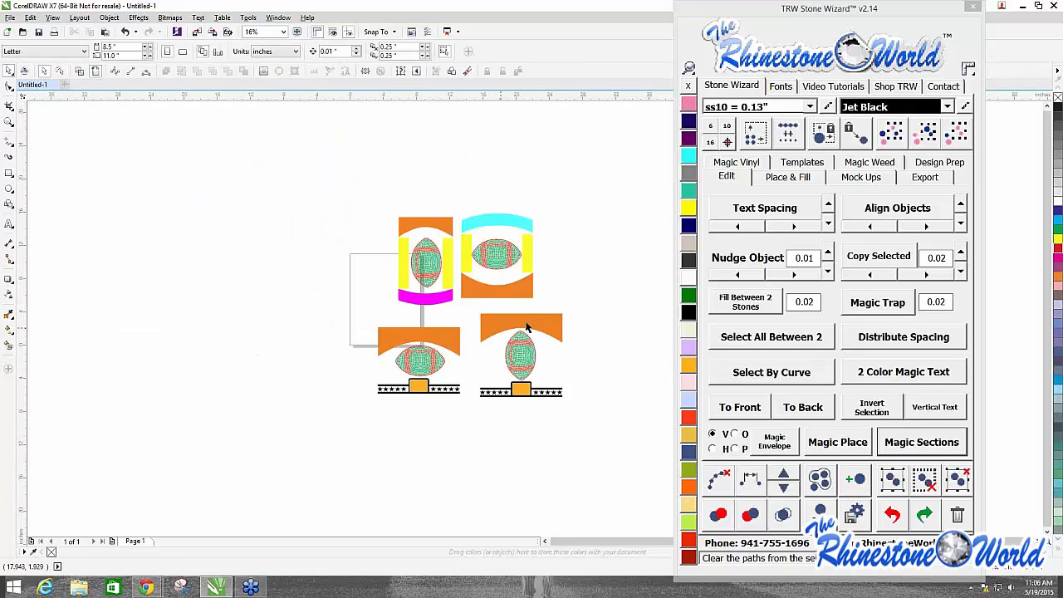
Step: Add the text MUSTANGS in an empty area beside the football templates and enlarge it to about 5.91" wide
scroll(511, 331, "up", 2)
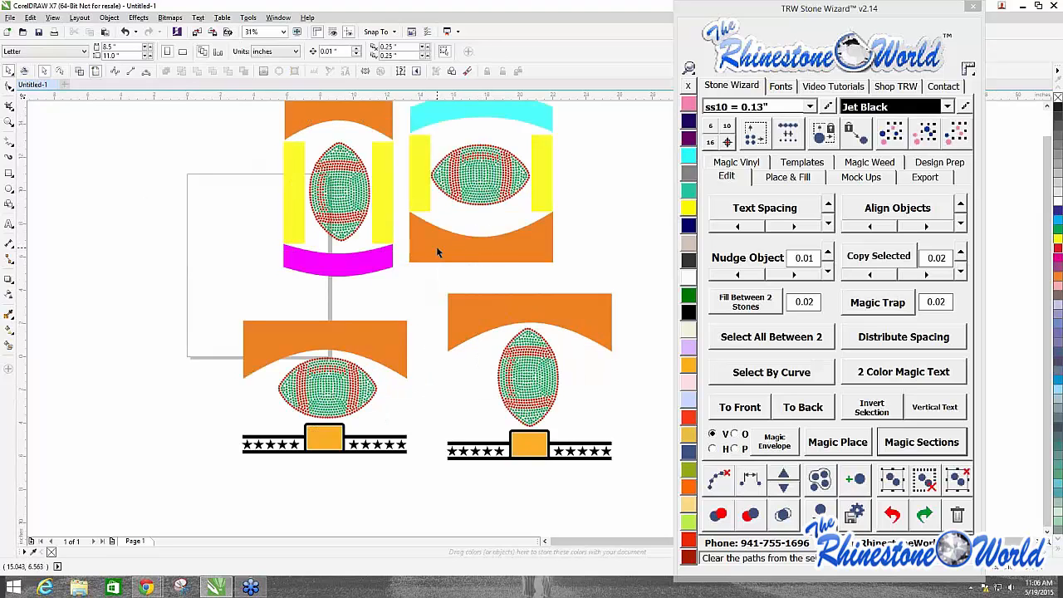
scroll(436, 246, "down", 2)
scroll(456, 290, "up", 1)
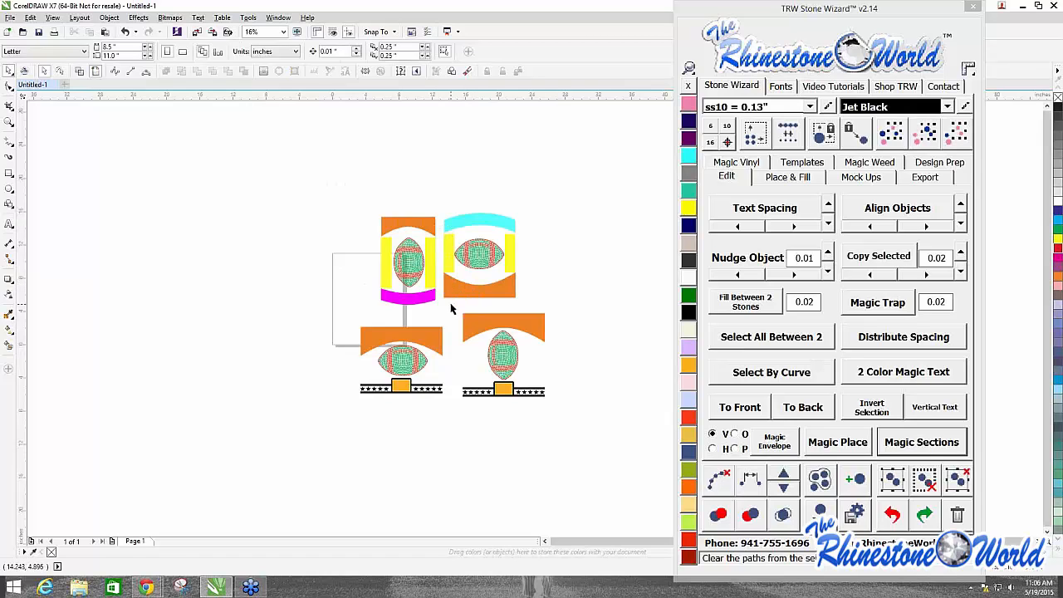
scroll(557, 286, "up", 1)
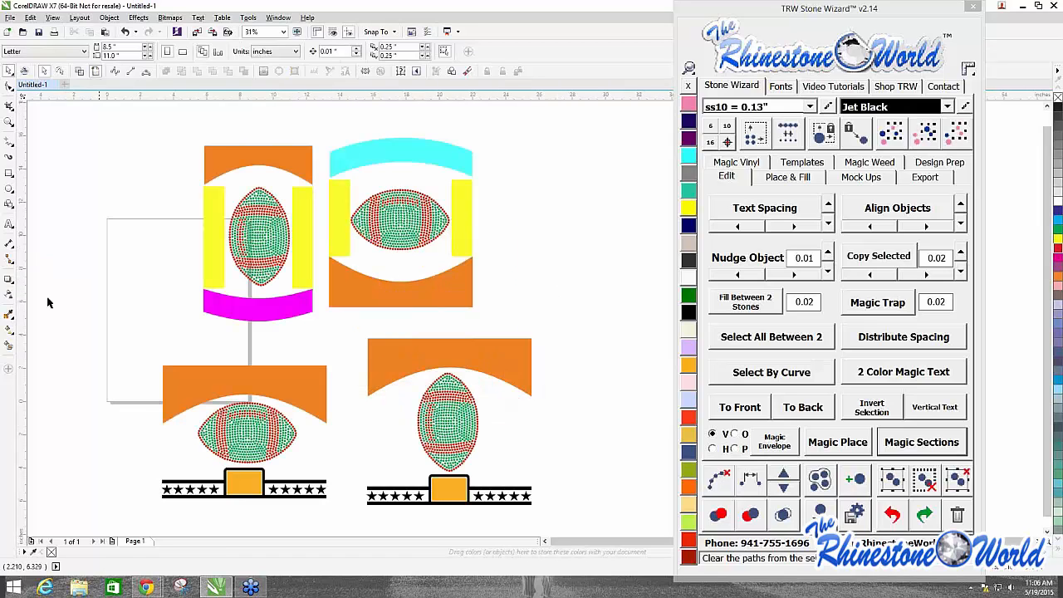
left_click(8, 224)
left_click(571, 205)
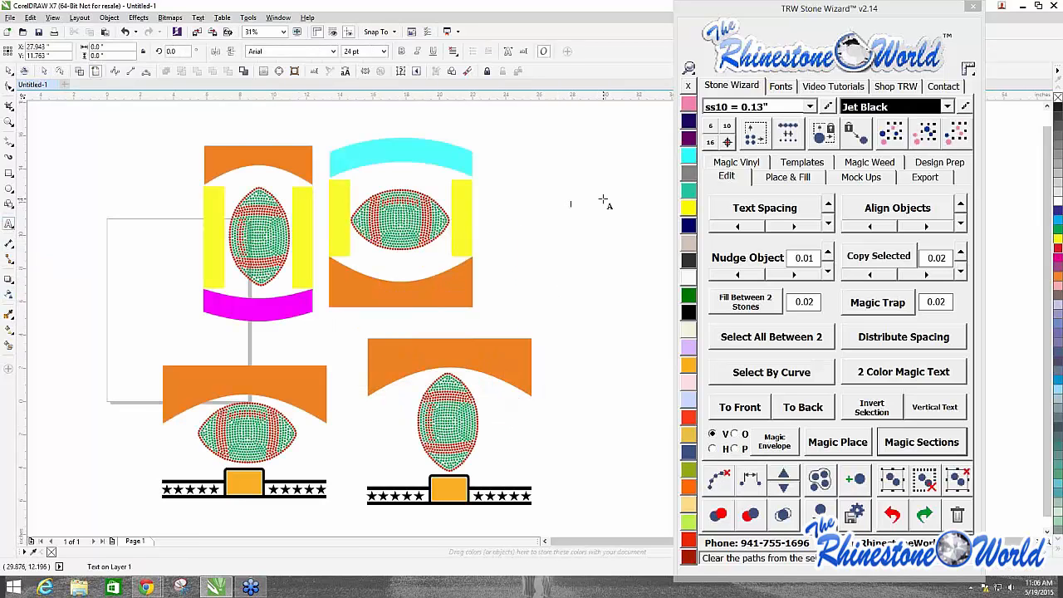
type("MUSTANGS")
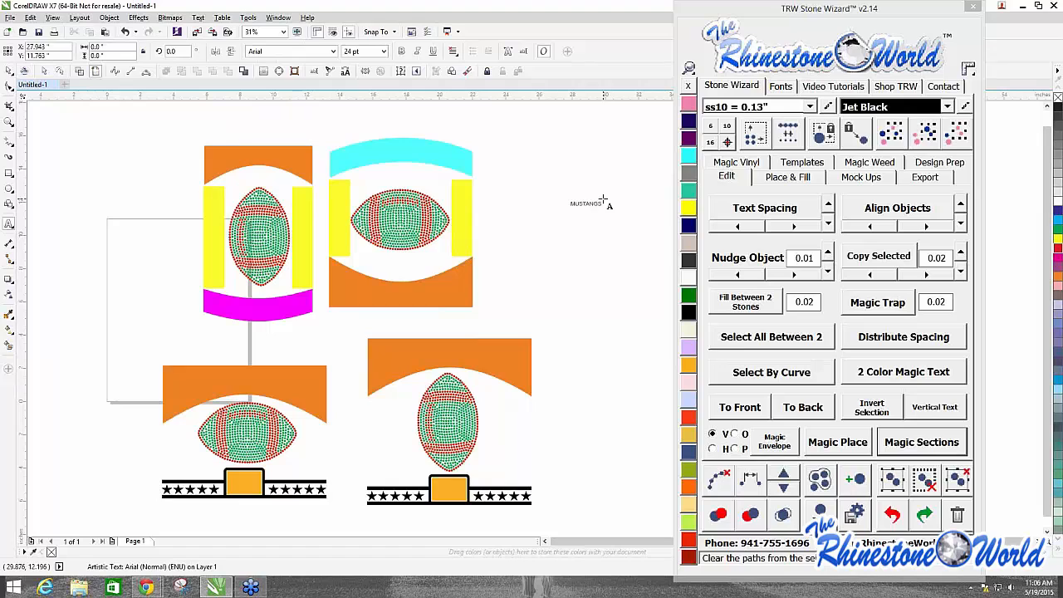
left_click_drag(567, 210, 498, 264)
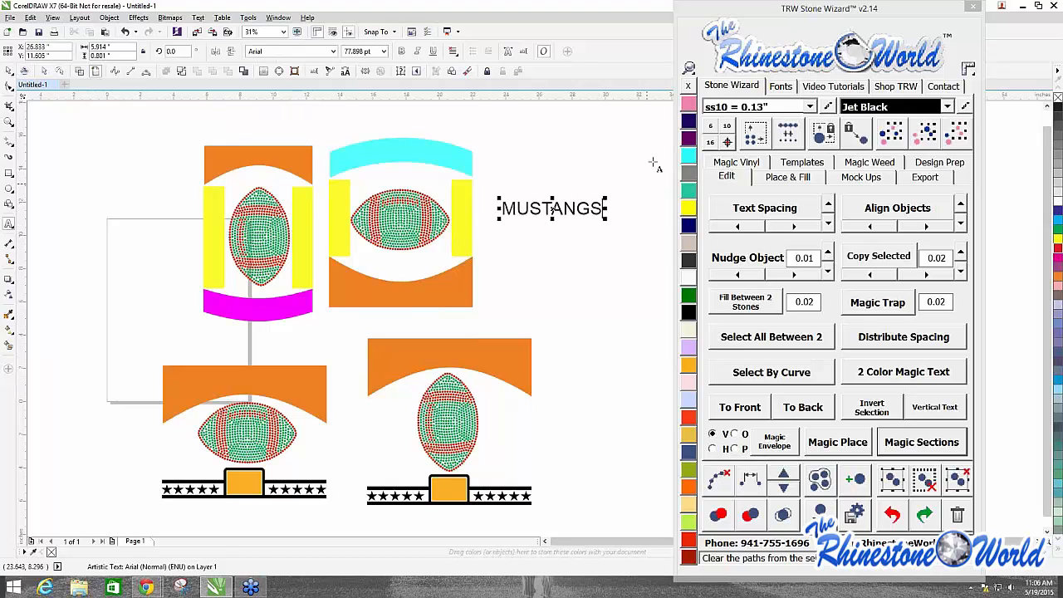
Step: Find the Impact font, apply it to the MUSTANGS text, and enlarge the text to about 8.04" wide
left_click(781, 88)
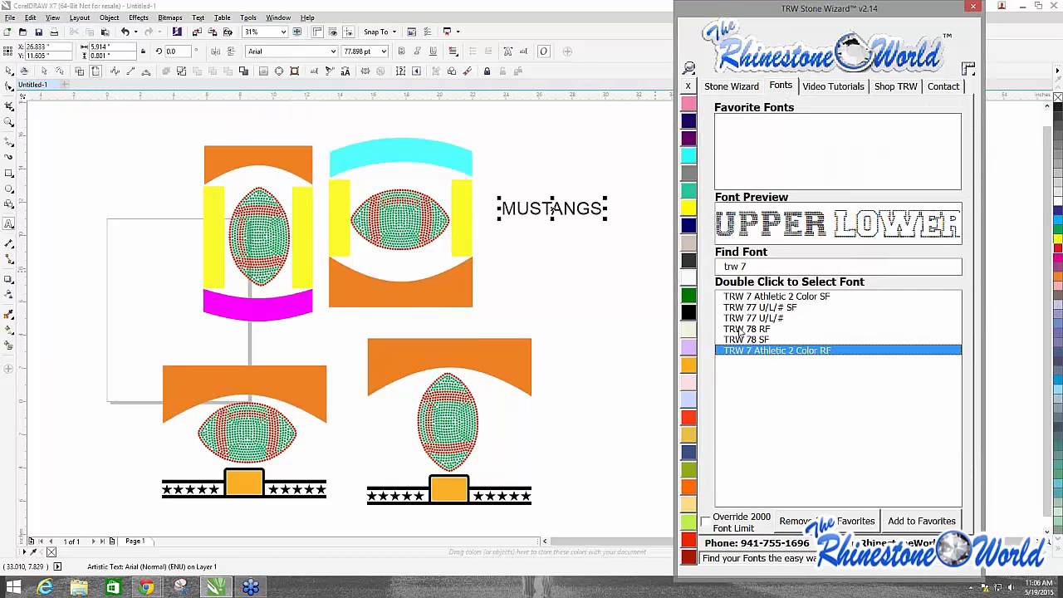
left_click(772, 262)
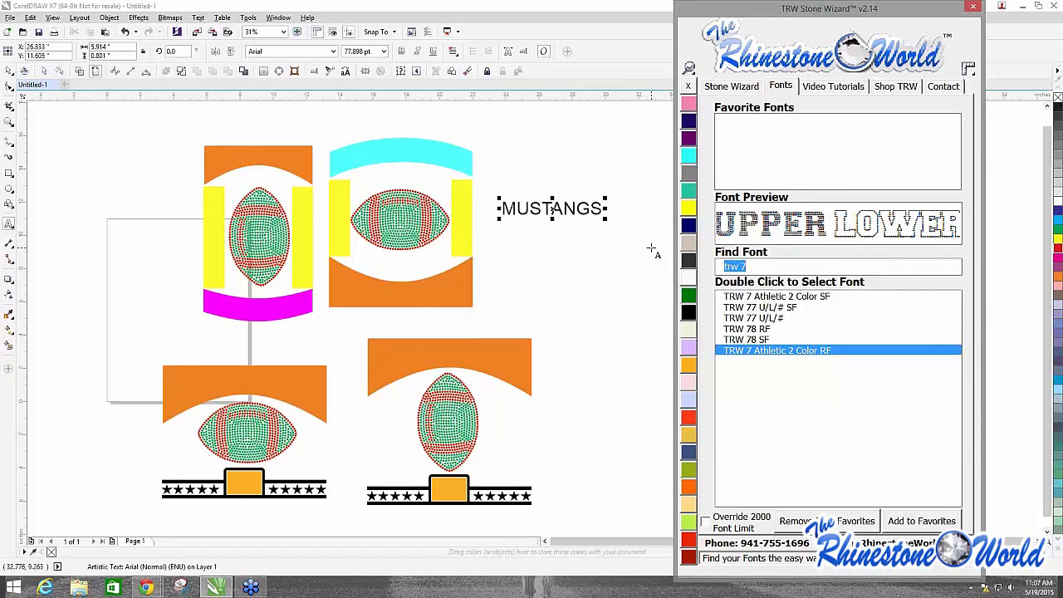
key("BackSpace")
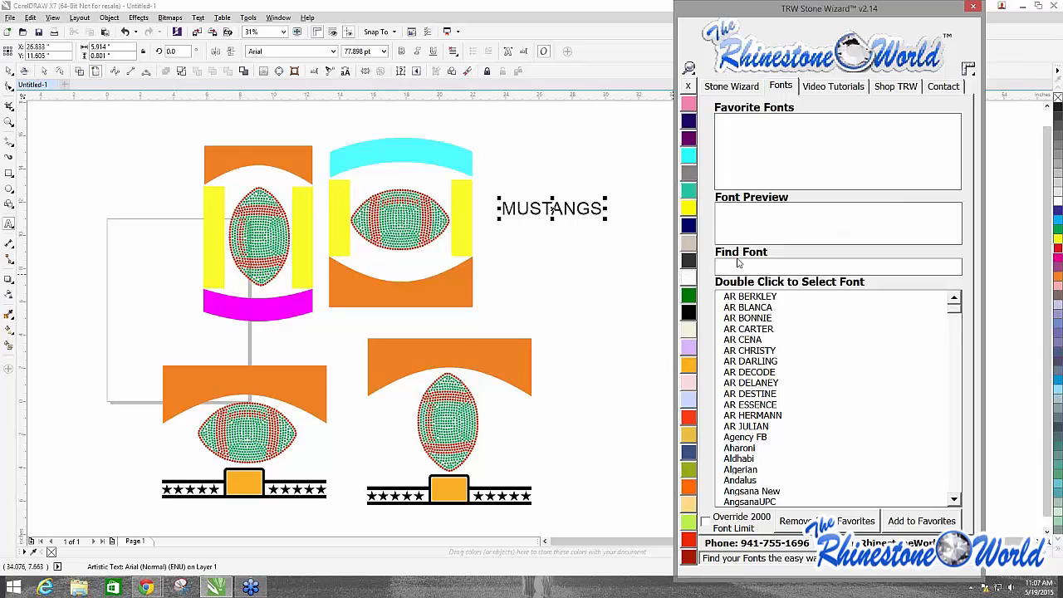
type("col")
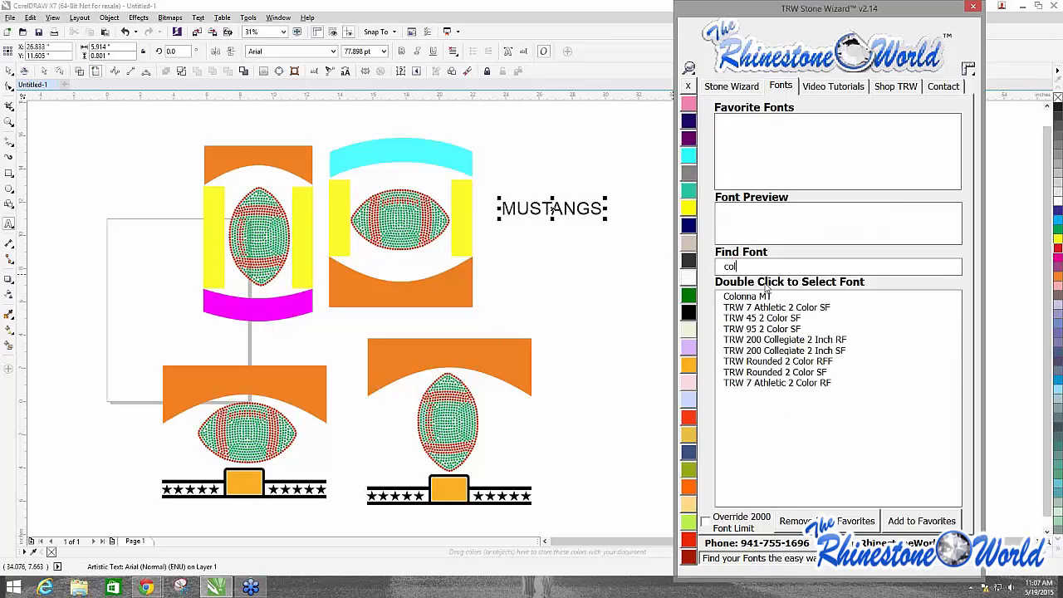
type("le")
key("BackSpace")
key("BackSpace")
key("BackSpace")
key("BackSpace")
key("BackSpace")
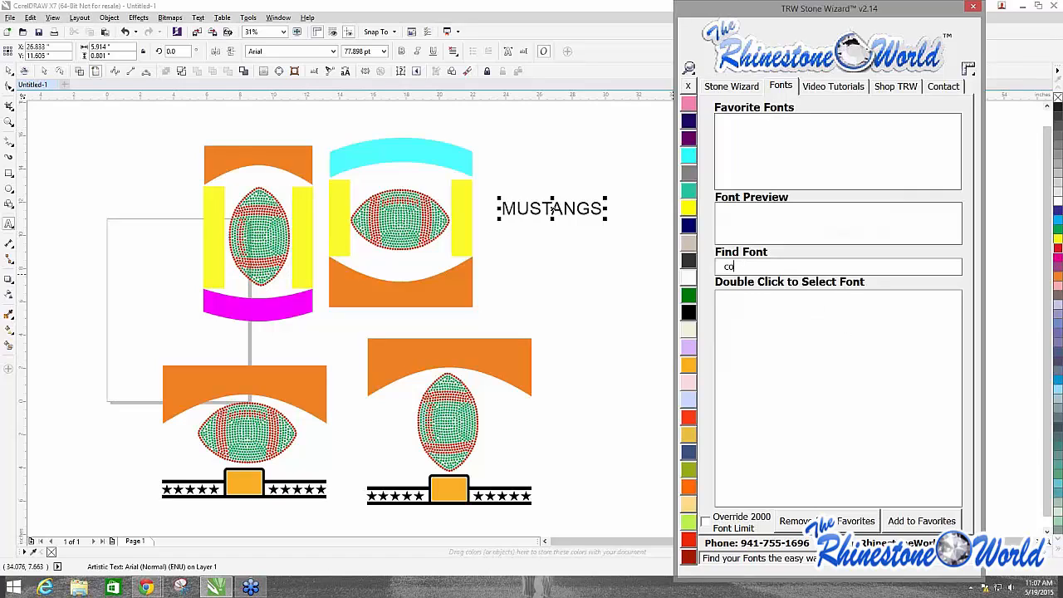
type("impa")
double_click(738, 298)
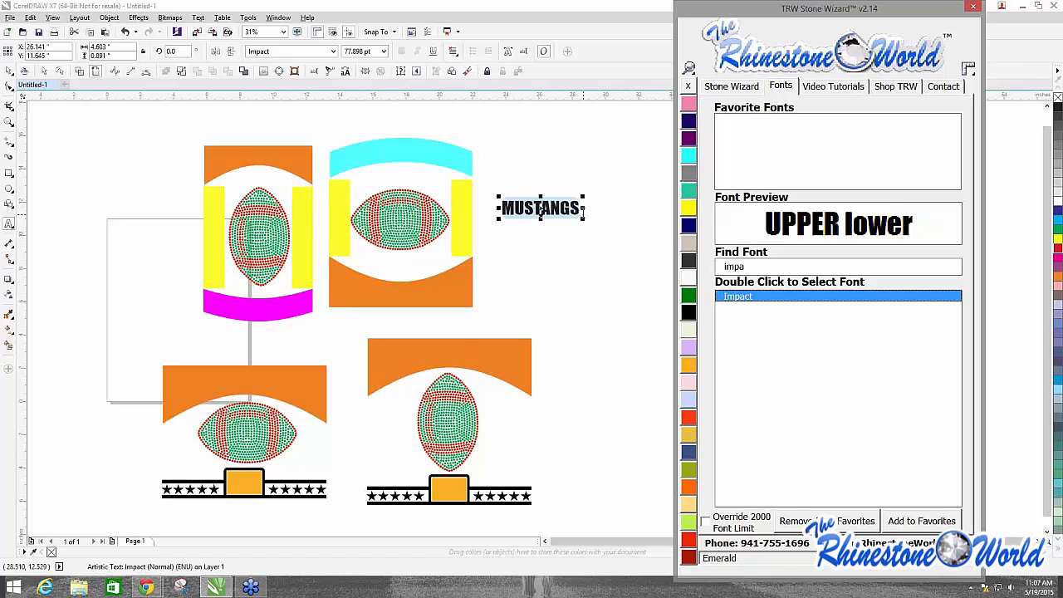
left_click_drag(584, 218, 643, 277)
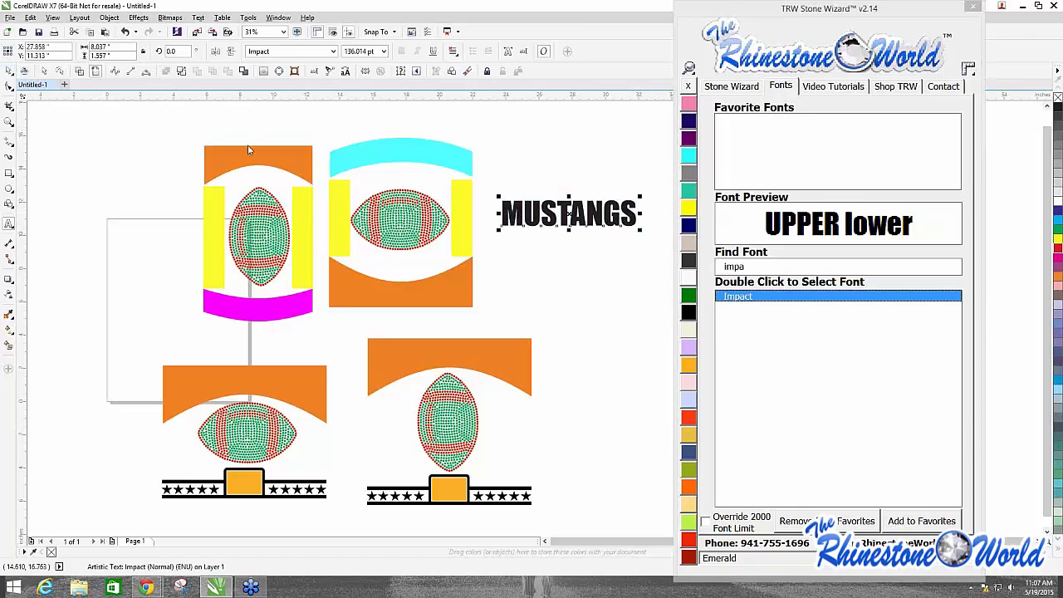
Step: Place a copy of the MUSTANGS text directly below the original and change its wording to LAKEWOOD
left_click_drag(599, 220, 598, 274)
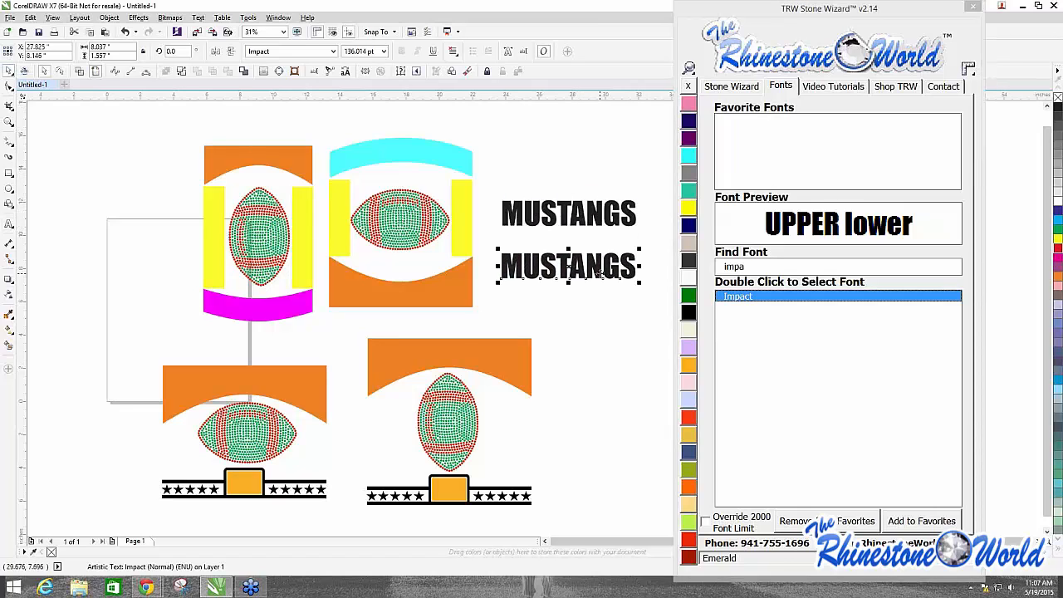
double_click(622, 263)
left_click_drag(635, 264, 491, 246)
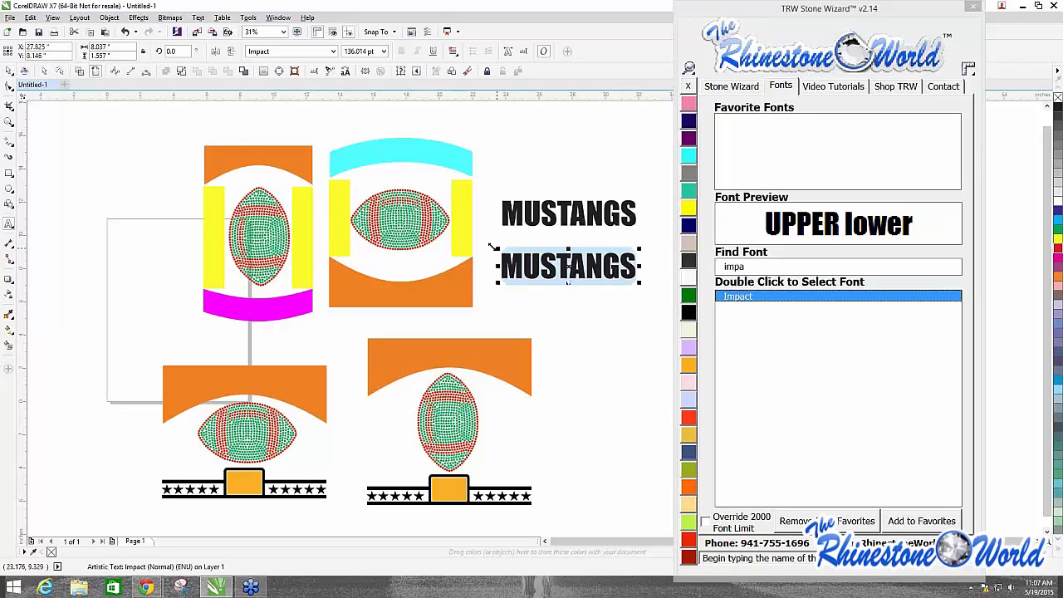
type("LAKEWOOD")
key("Escape")
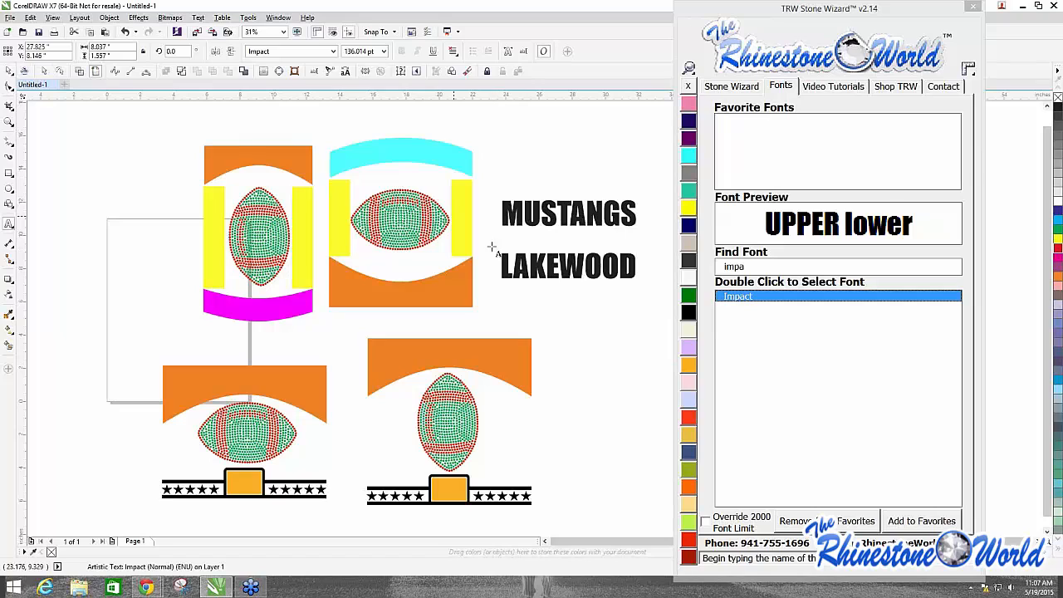
left_click(9, 72)
left_click(157, 252)
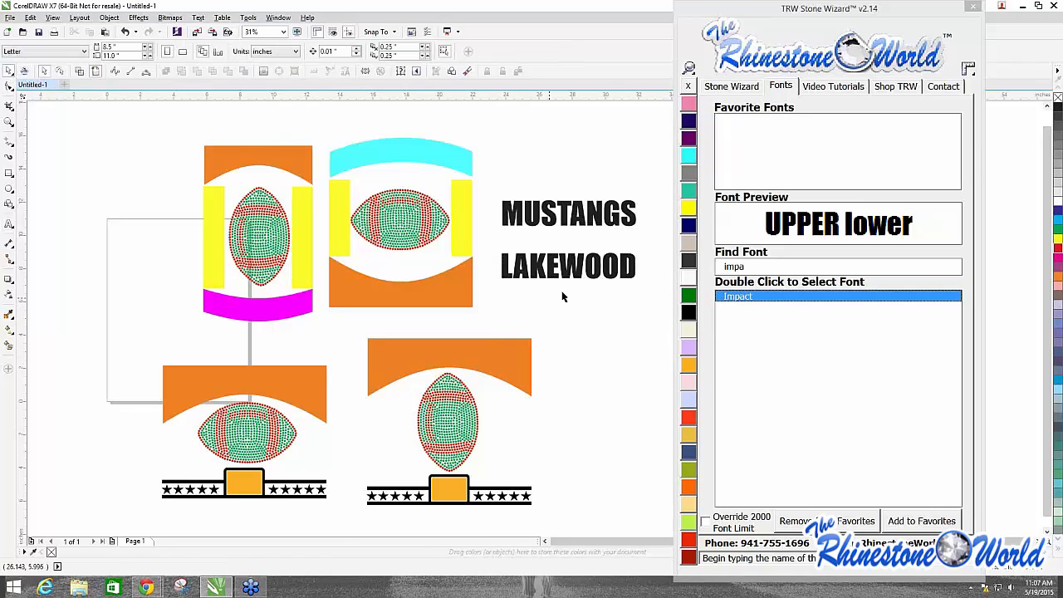
Step: Delete the football template with the cyan band and move the LAKEWOOD text closer beneath MUSTANGS
left_click(580, 274)
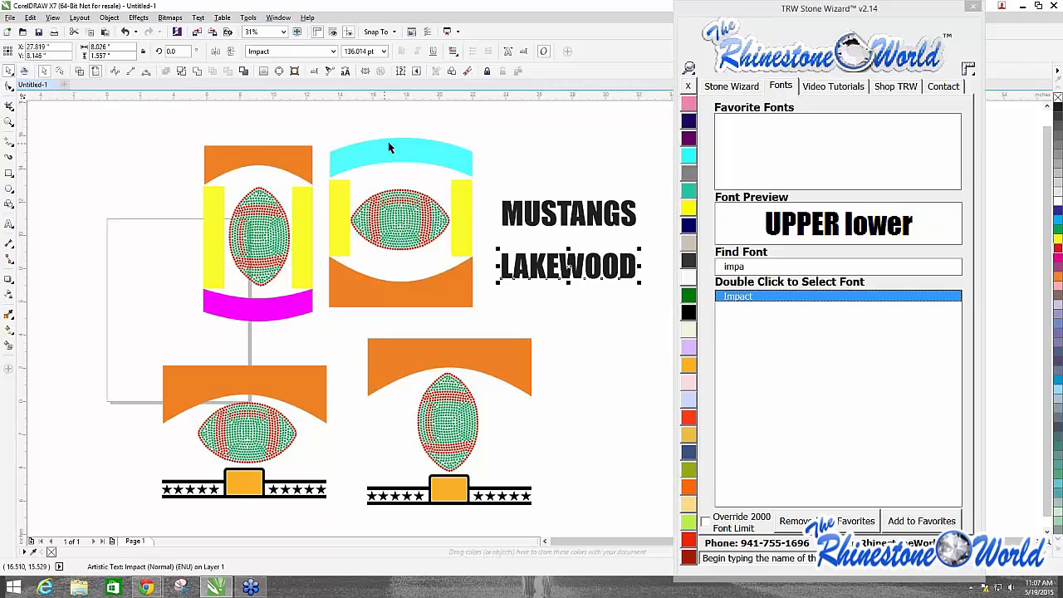
left_click(276, 158)
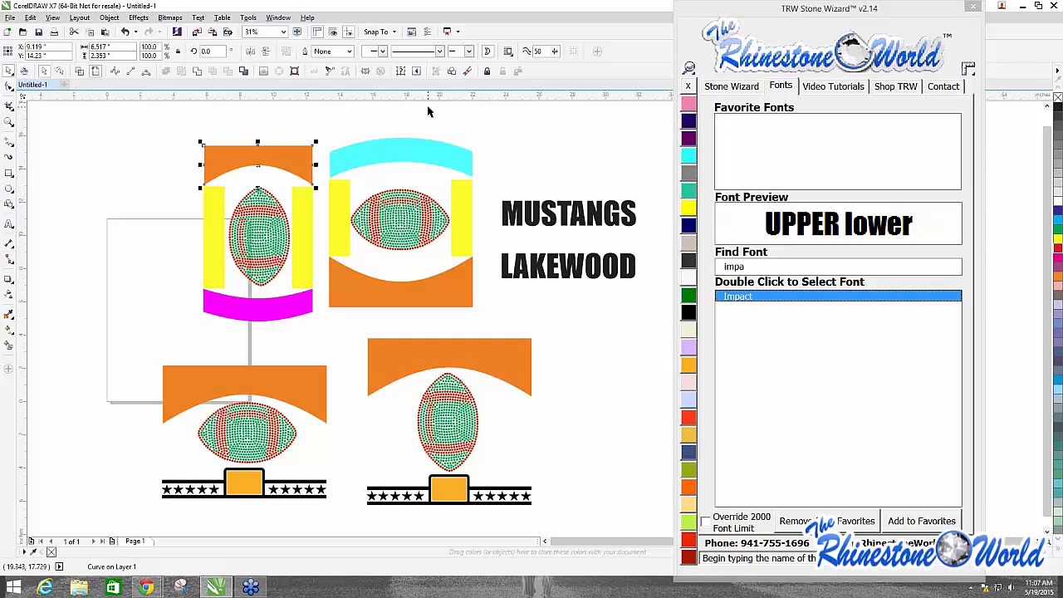
left_click_drag(513, 130, 318, 317)
key("Delete")
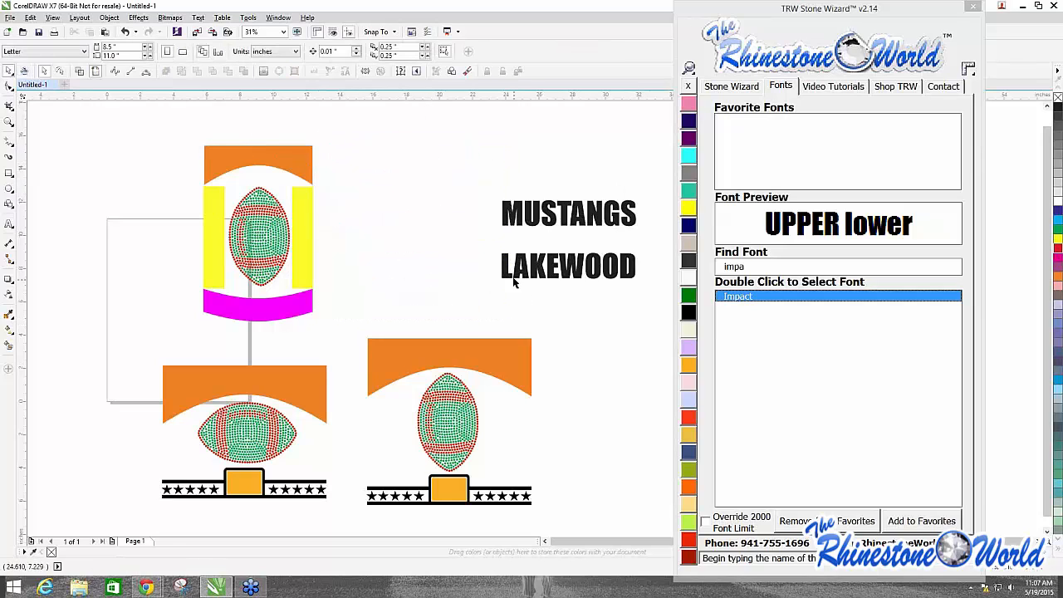
left_click_drag(534, 268, 482, 253)
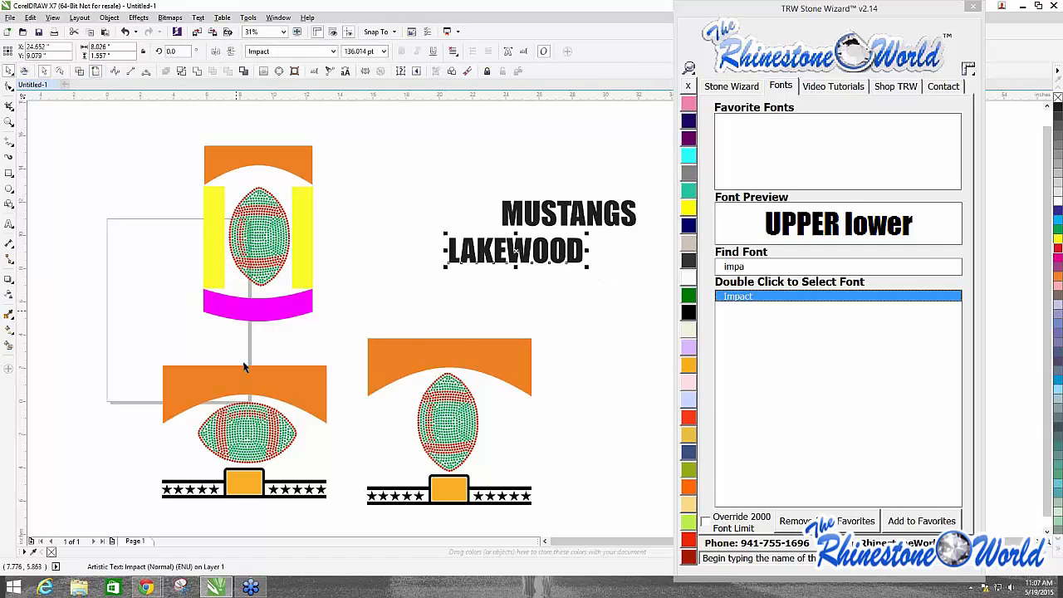
left_click(388, 279)
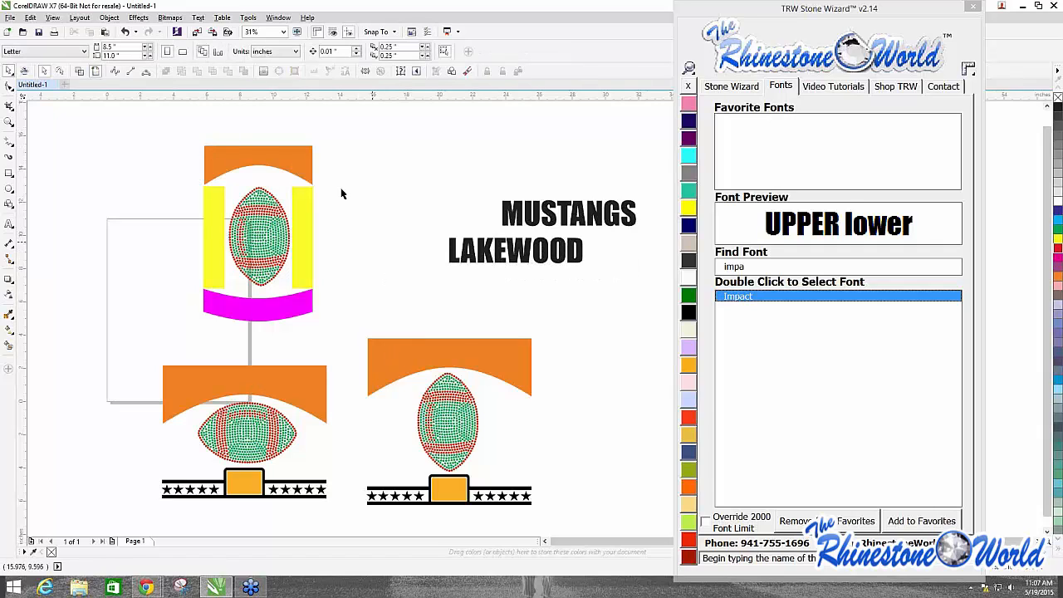
Step: Select all three orange shapes by their shared colour, try moving them together, and undo the move
left_click(300, 162)
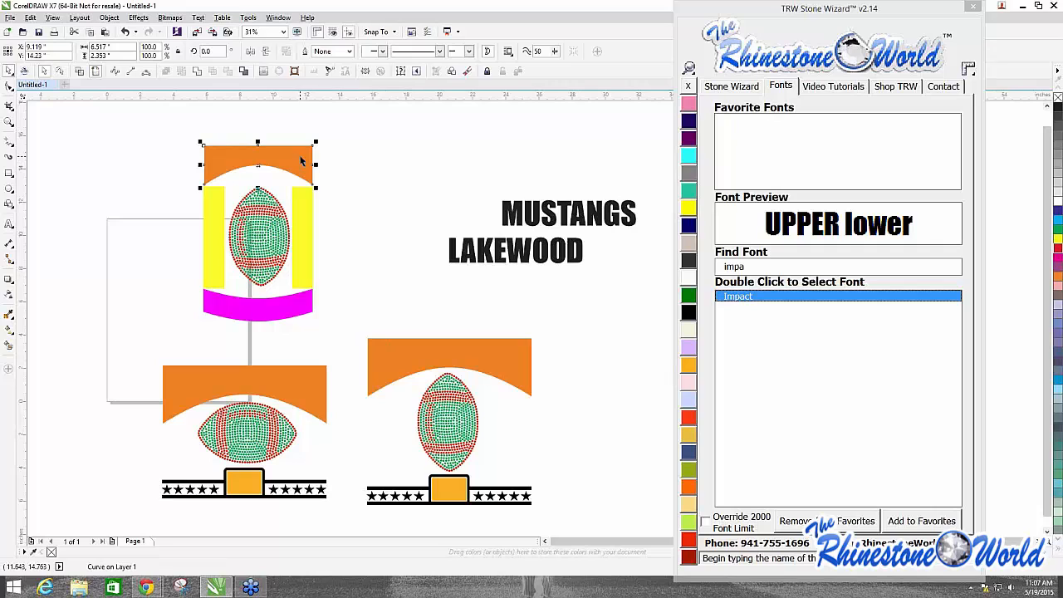
left_click(730, 86)
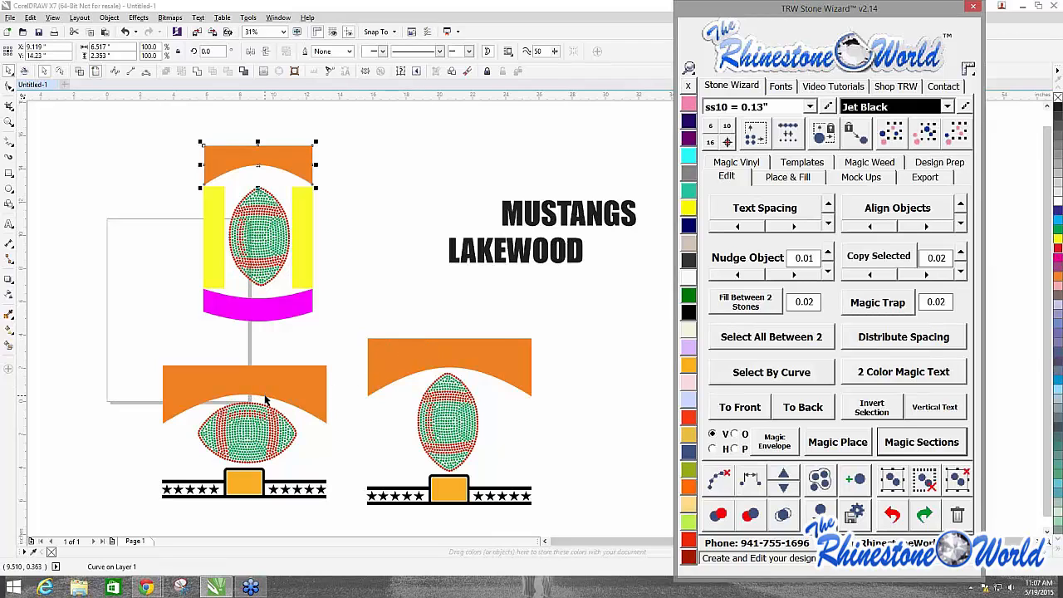
left_click(931, 139)
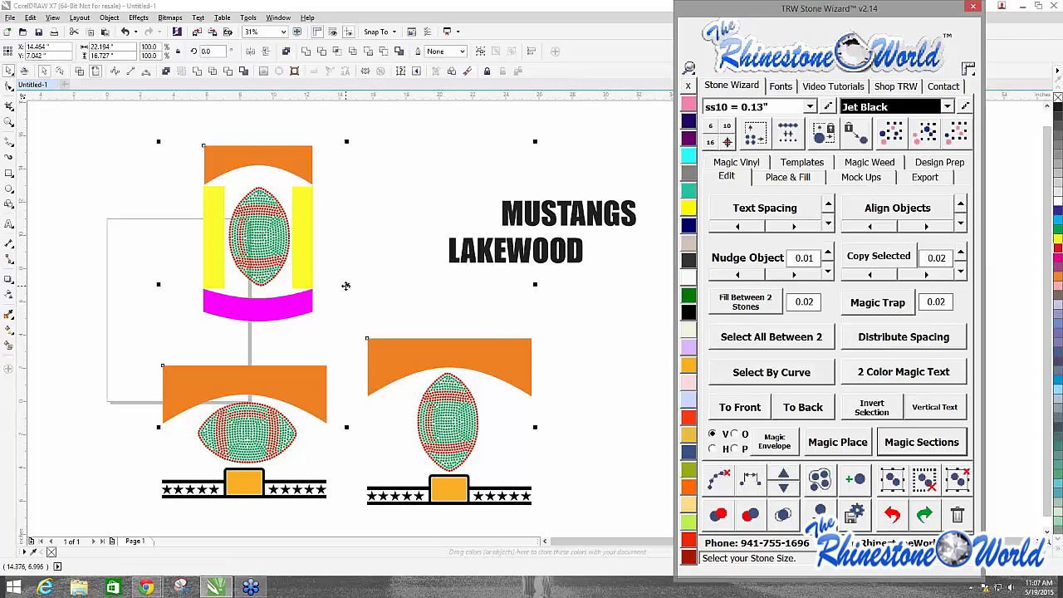
left_click_drag(345, 286, 454, 282)
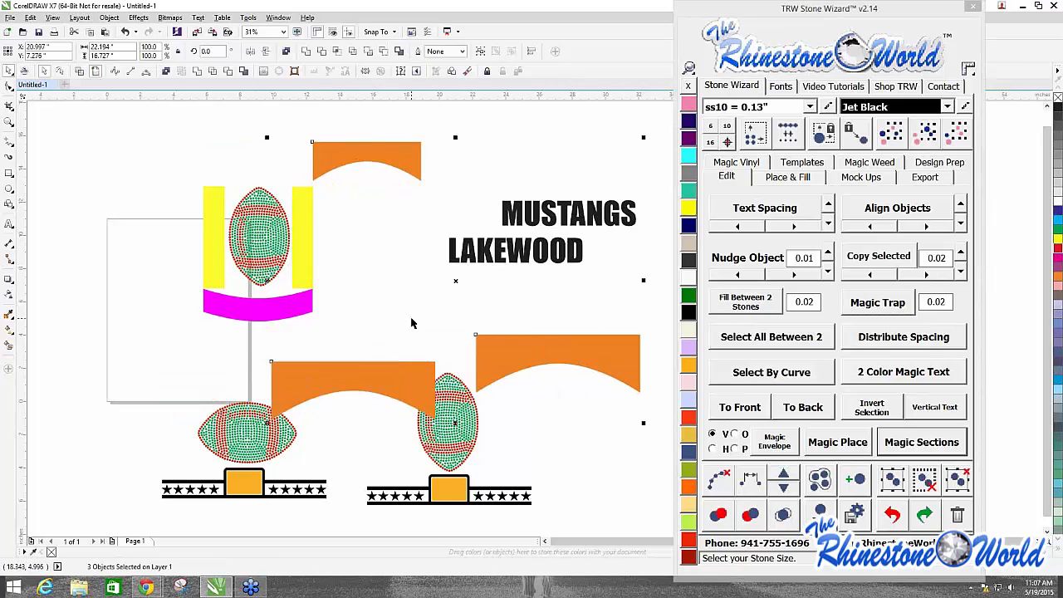
key("ctrl+z")
left_click(269, 133)
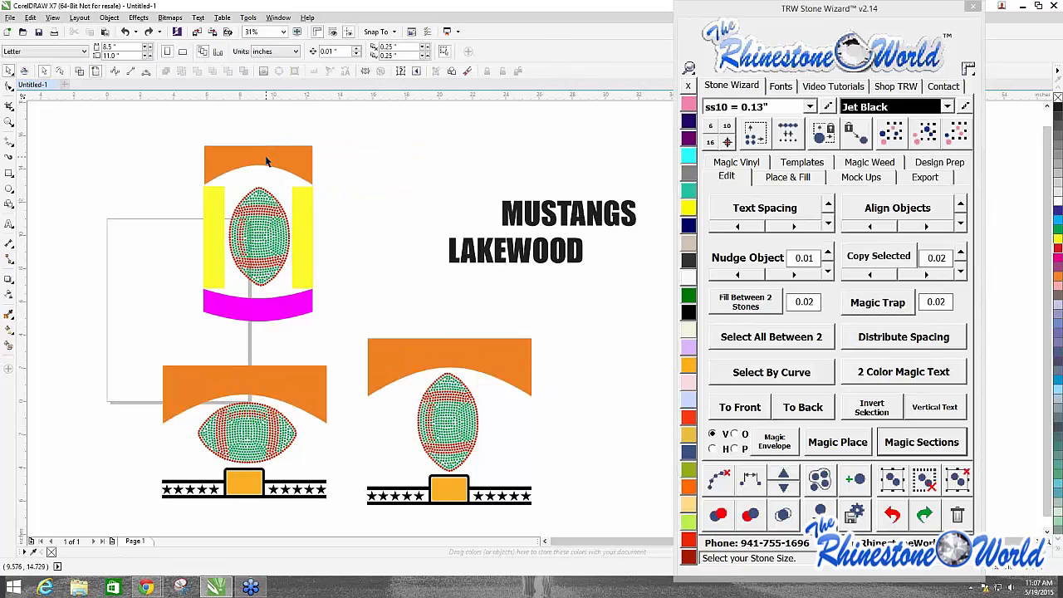
Step: Reselect every object matching the upper template's orange shape, try shifting the set, and undo the shift
left_click(268, 160)
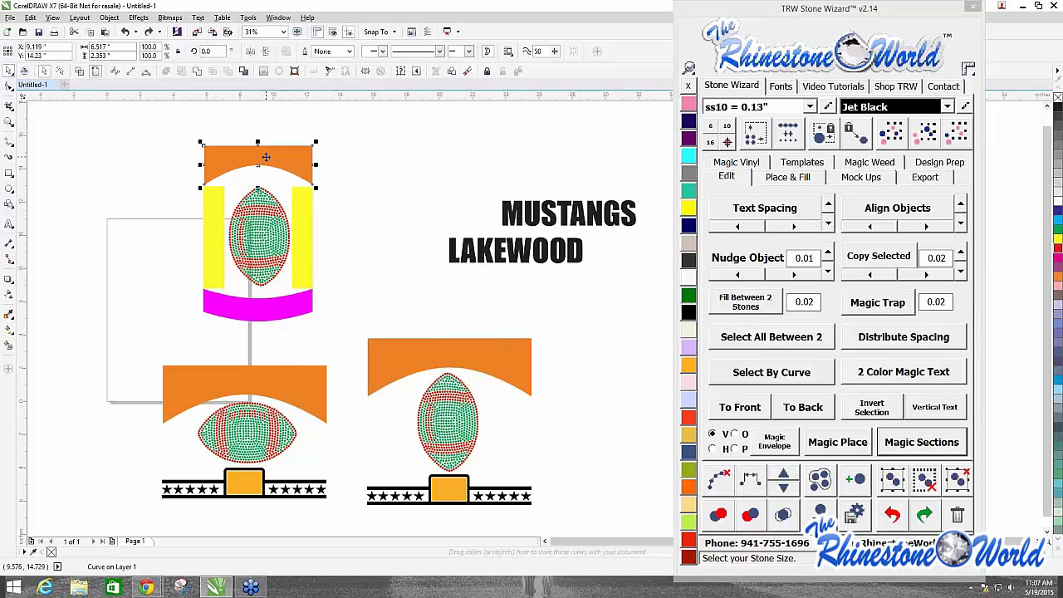
left_click(928, 136)
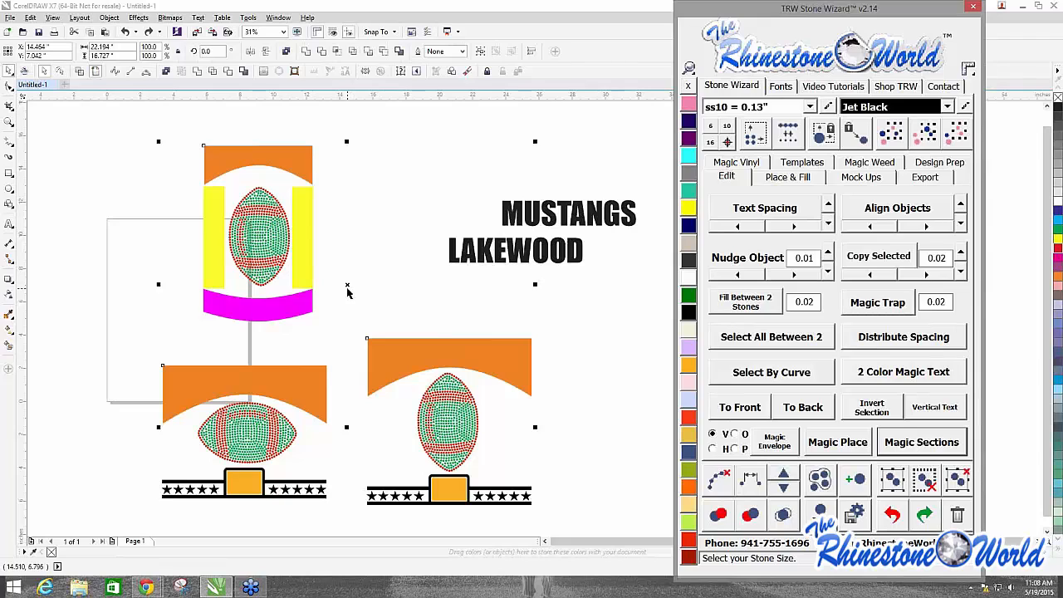
left_click_drag(347, 291, 438, 258)
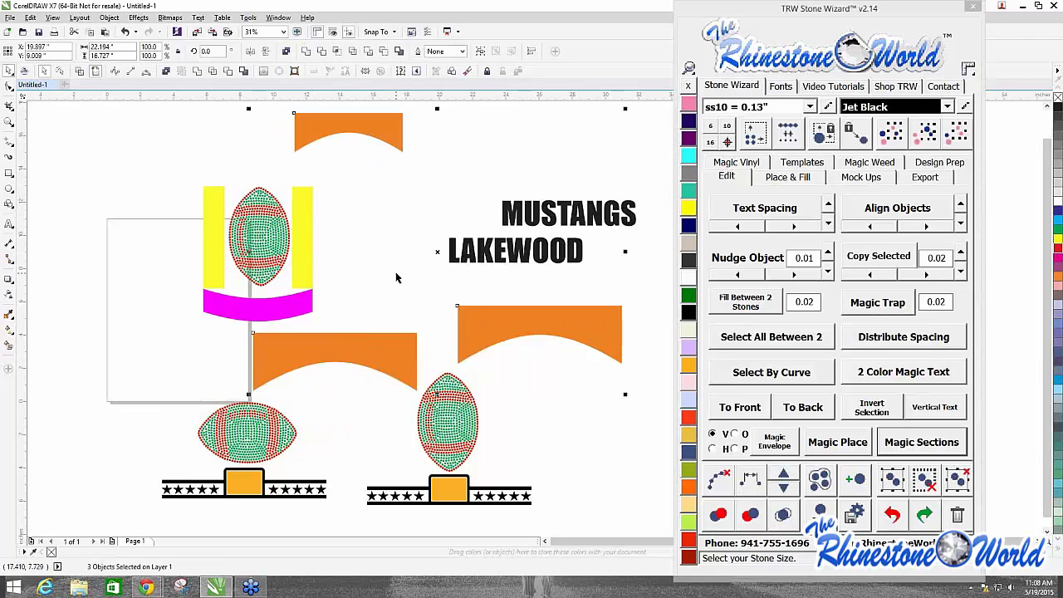
key("ctrl+z")
Step: Add the LAKEWOOD text to the selected orange shapes and fit it into all of them with Magic Envelope in V mode
scroll(396, 277, "down", 4)
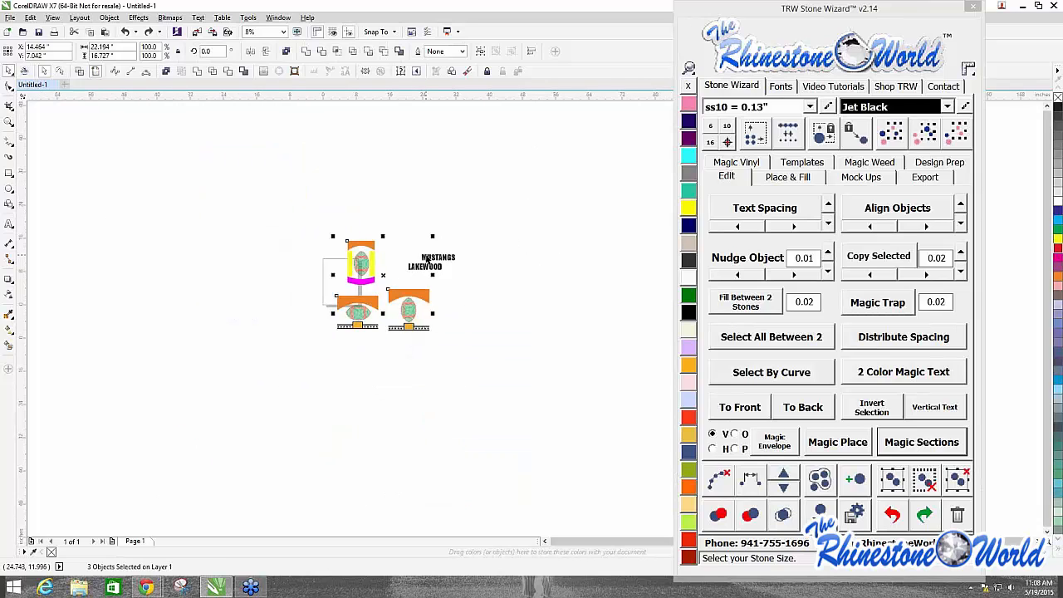
scroll(427, 260, "up", 2)
scroll(420, 266, "up", 2)
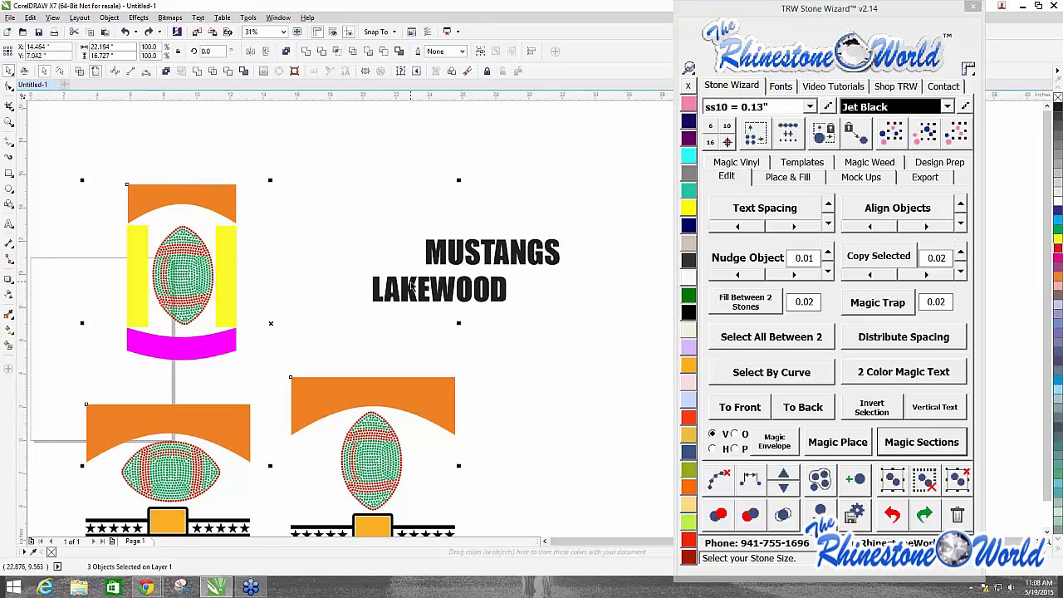
left_click(409, 285, "shift")
left_click_drag(449, 276, 575, 301)
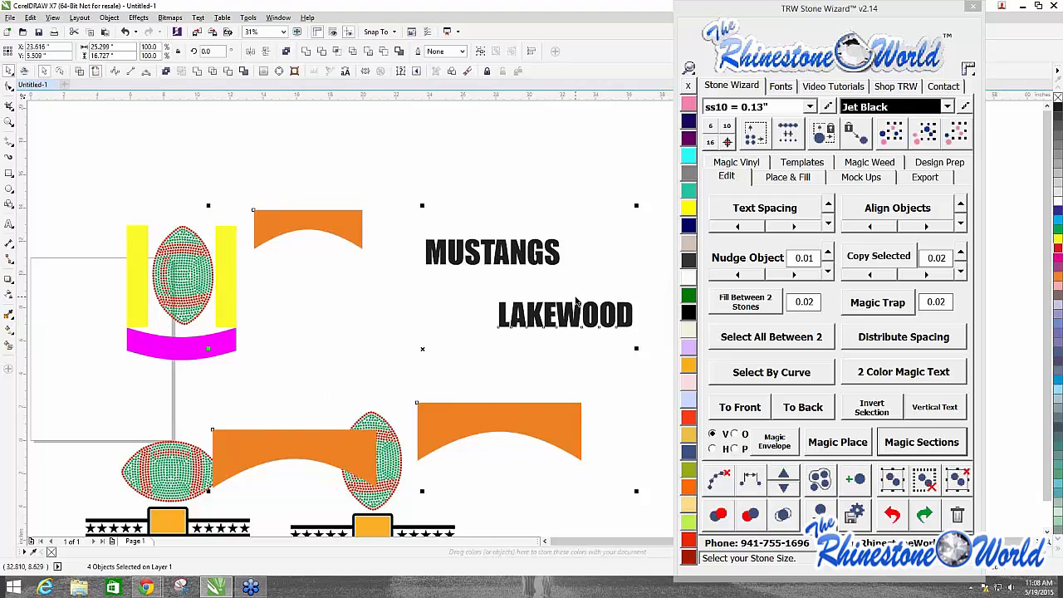
key("ctrl+z")
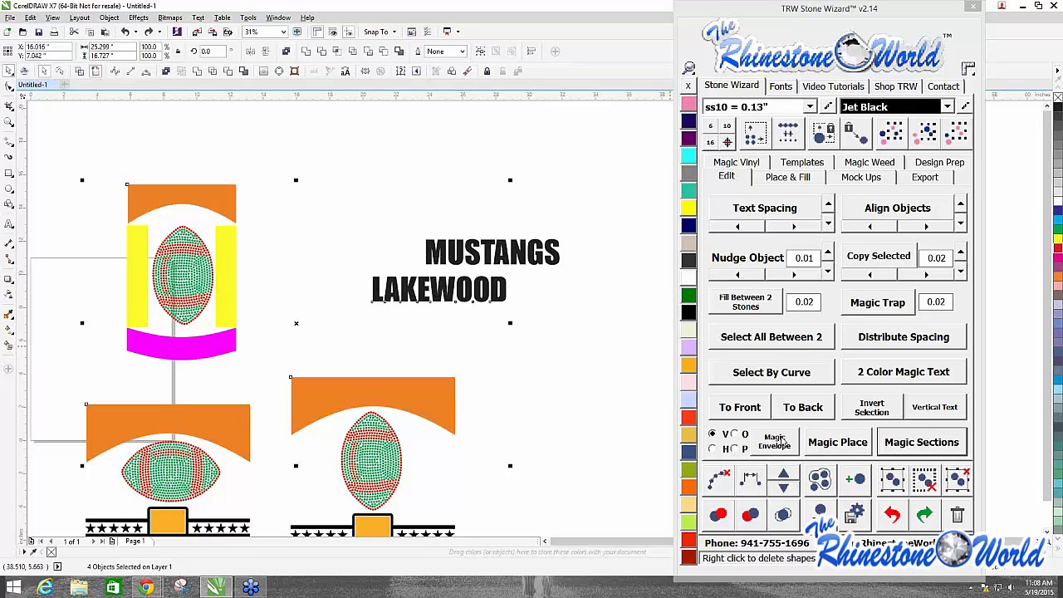
left_click(774, 441)
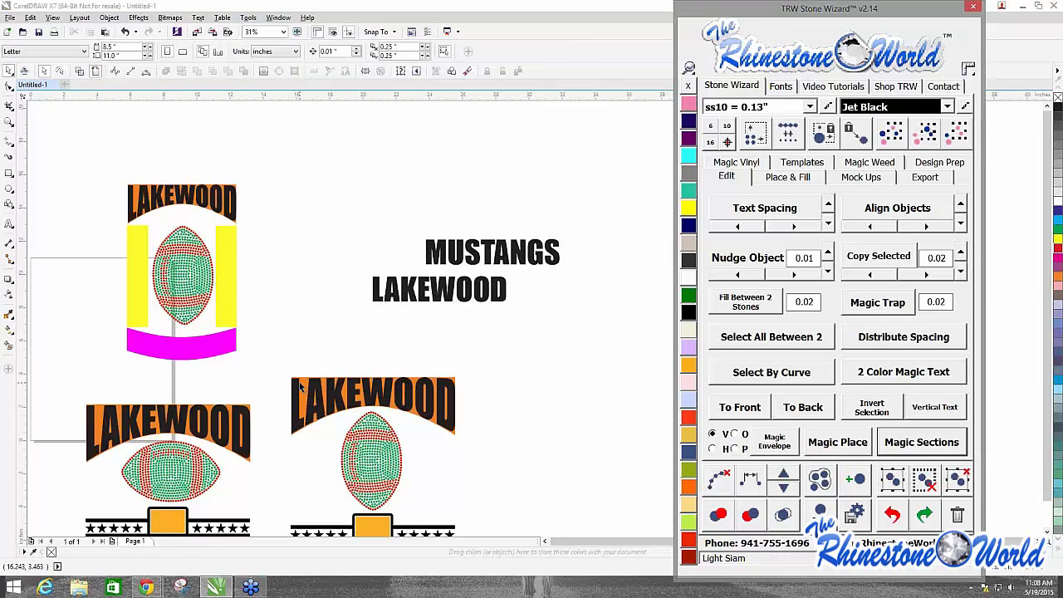
Step: Select all the orange shapes behind the enveloped LAKEWOOD lettering by colour, move them aside, and delete them
left_click(455, 434)
scroll(451, 434, "up", 3)
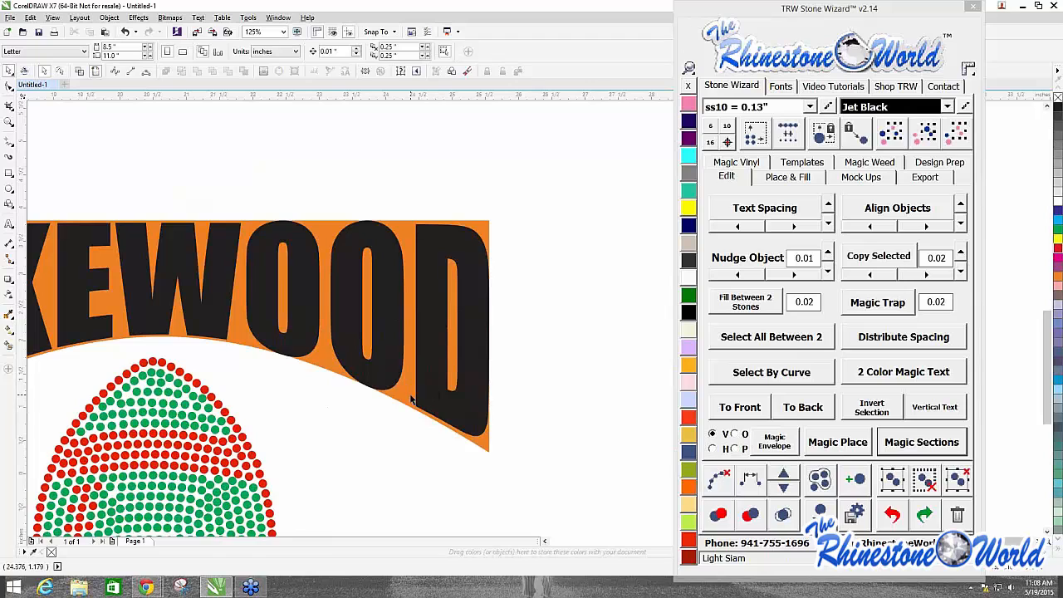
left_click(411, 401)
scroll(409, 400, "down", 5)
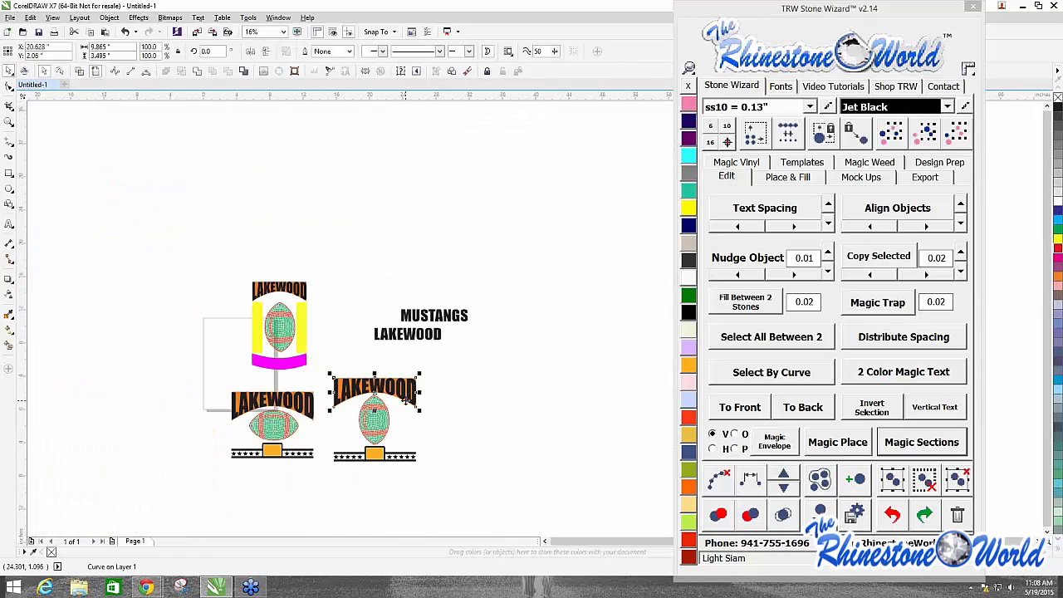
scroll(409, 400, "up", 2)
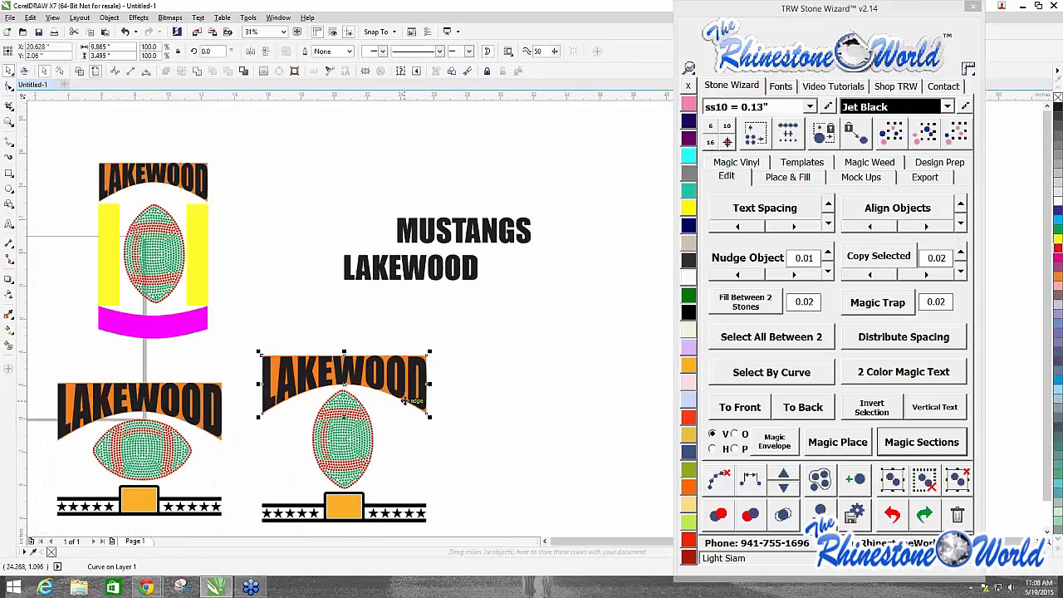
left_click(921, 137)
left_click_drag(240, 301, 432, 305)
key("Delete")
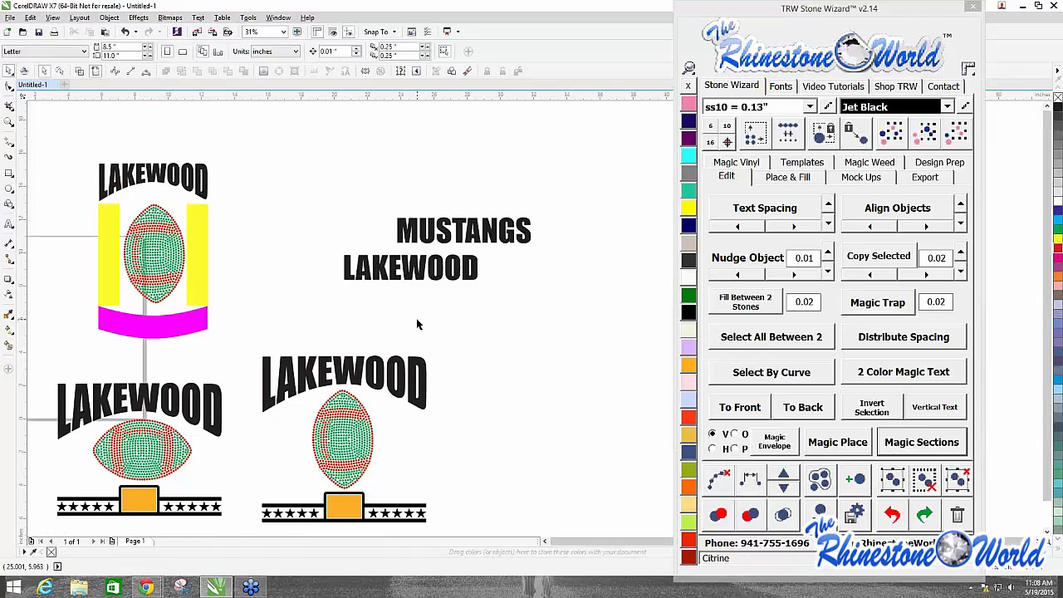
Step: Undo the orange shapes' deletion and move and the enveloped LAKEWOOD lettering
key("ctrl+z")
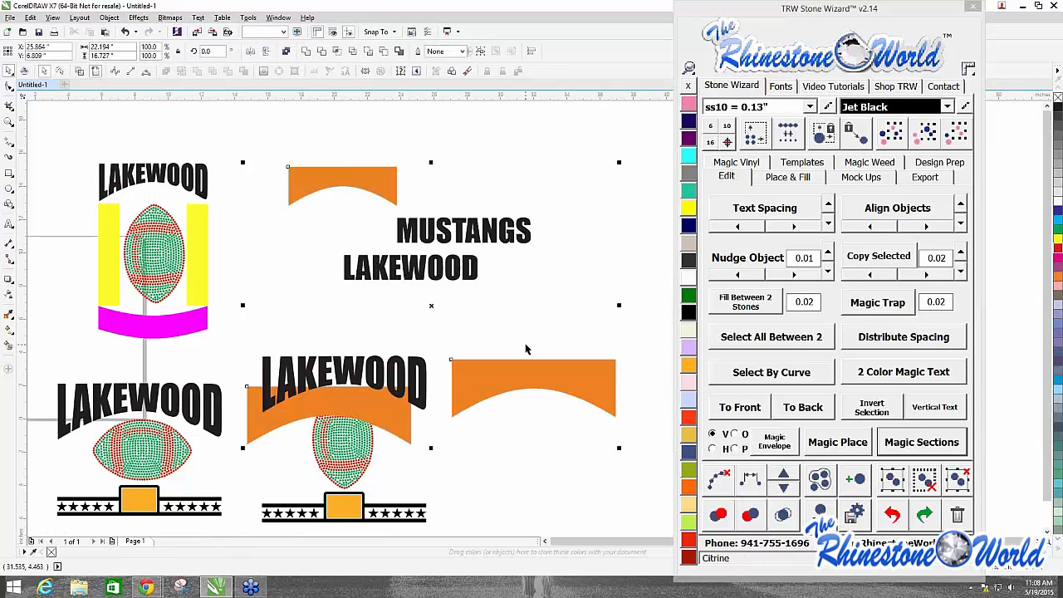
key("ctrl+z")
key("Delete")
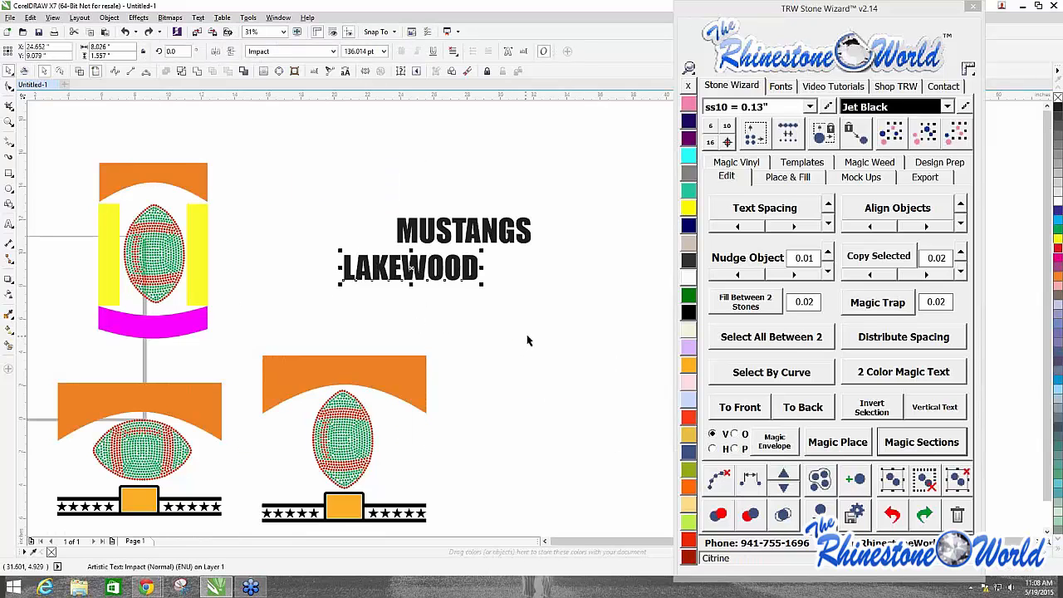
Step: Select all the orange shapes by colour together with the LAKEWOOD text, and replace them with enveloped lettering using Magic Envelope in V mode
left_click(278, 301)
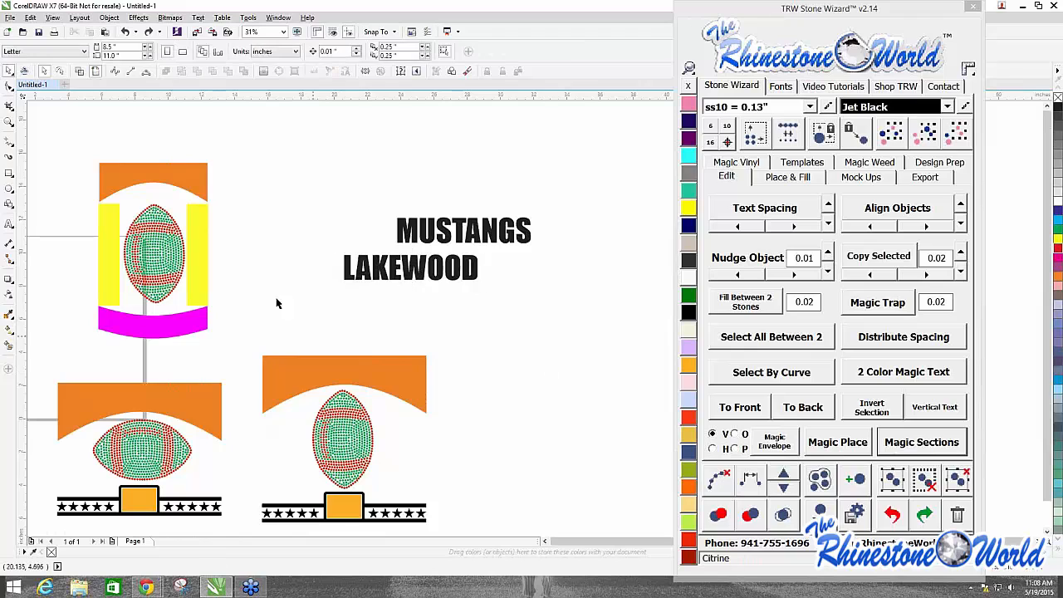
left_click(183, 169)
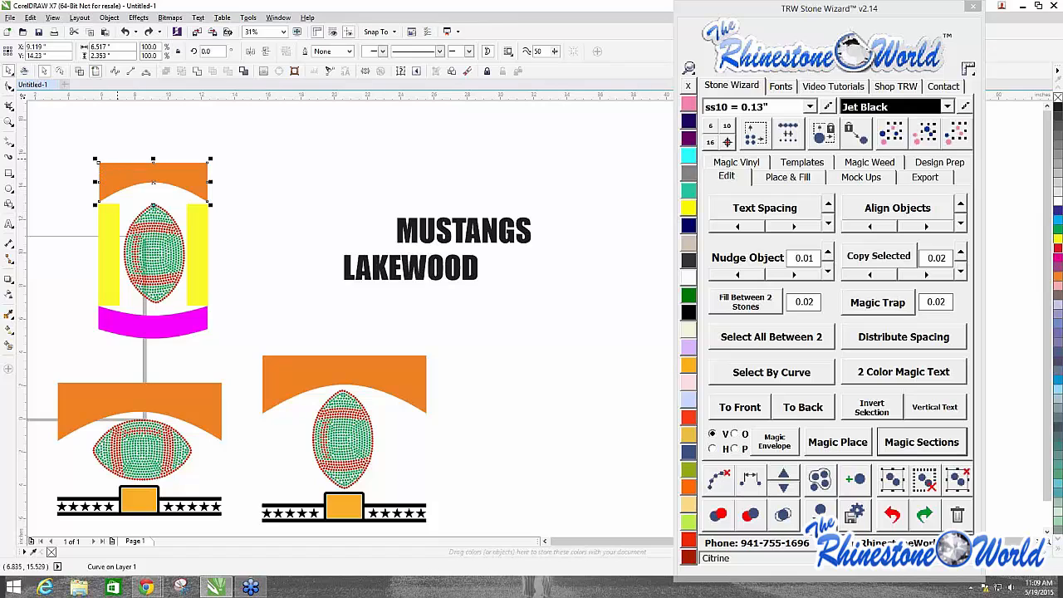
left_click(928, 134)
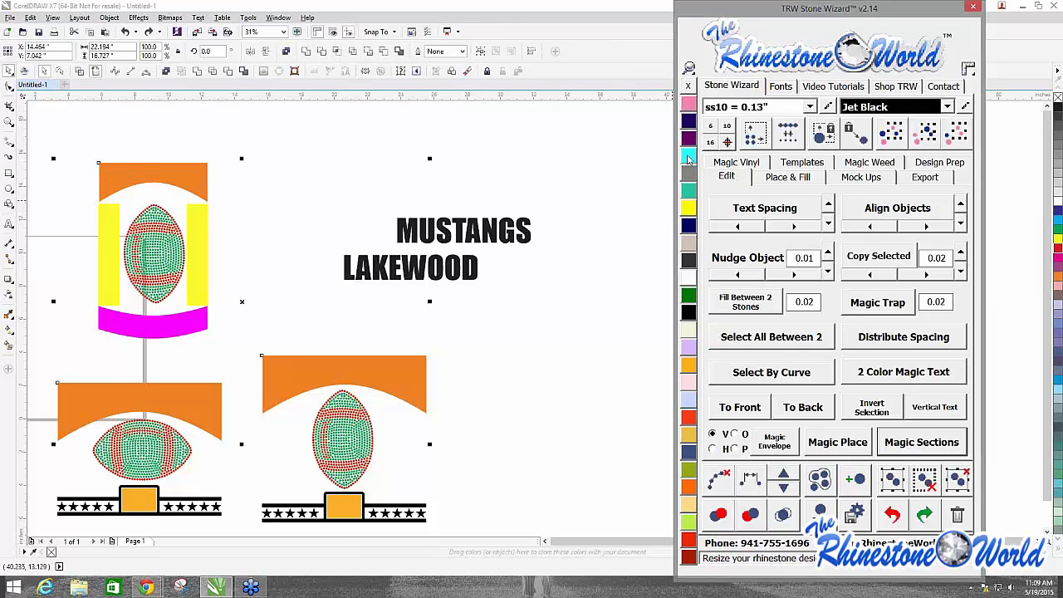
left_click(380, 265, "shift")
left_click_drag(380, 266, 556, 285)
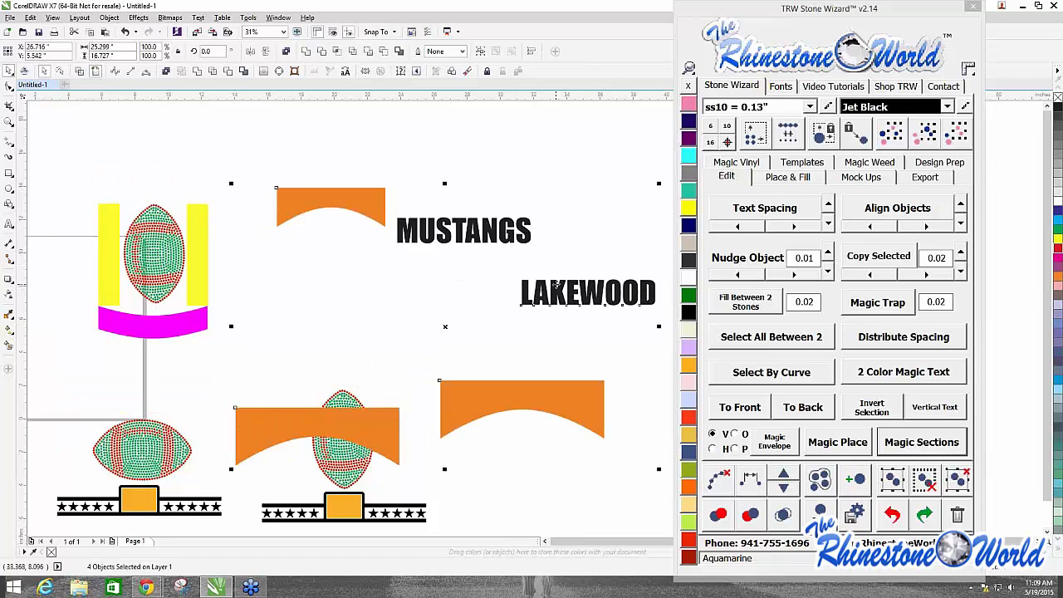
key("ctrl+z")
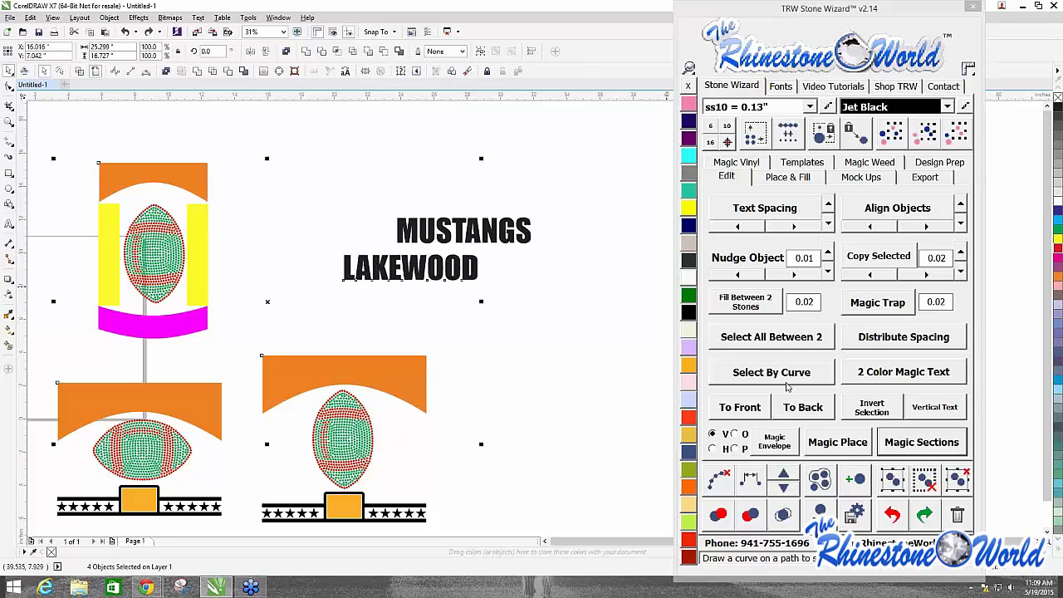
left_click(782, 442)
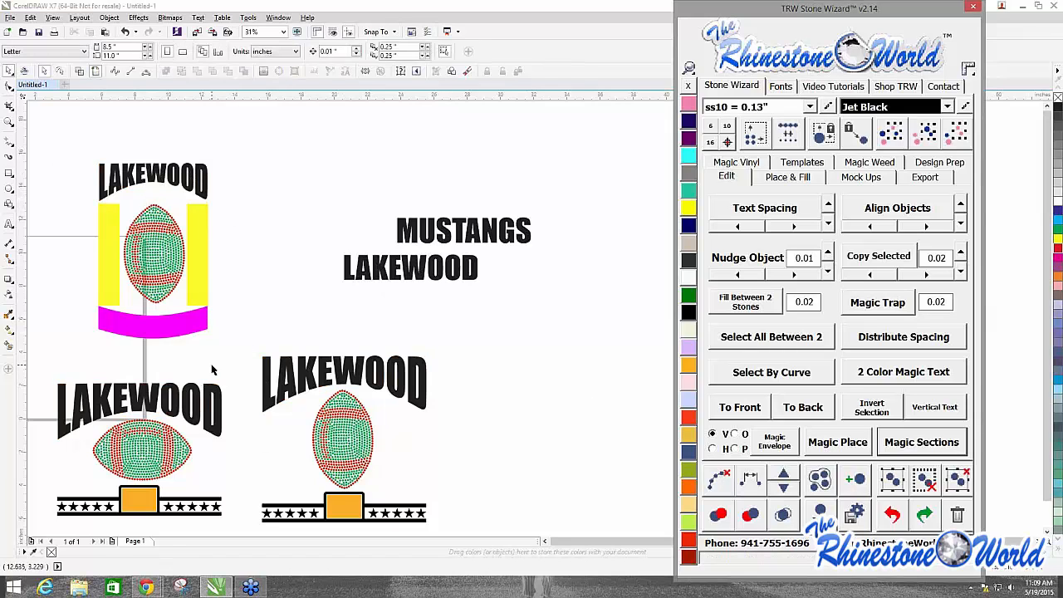
left_click(548, 433)
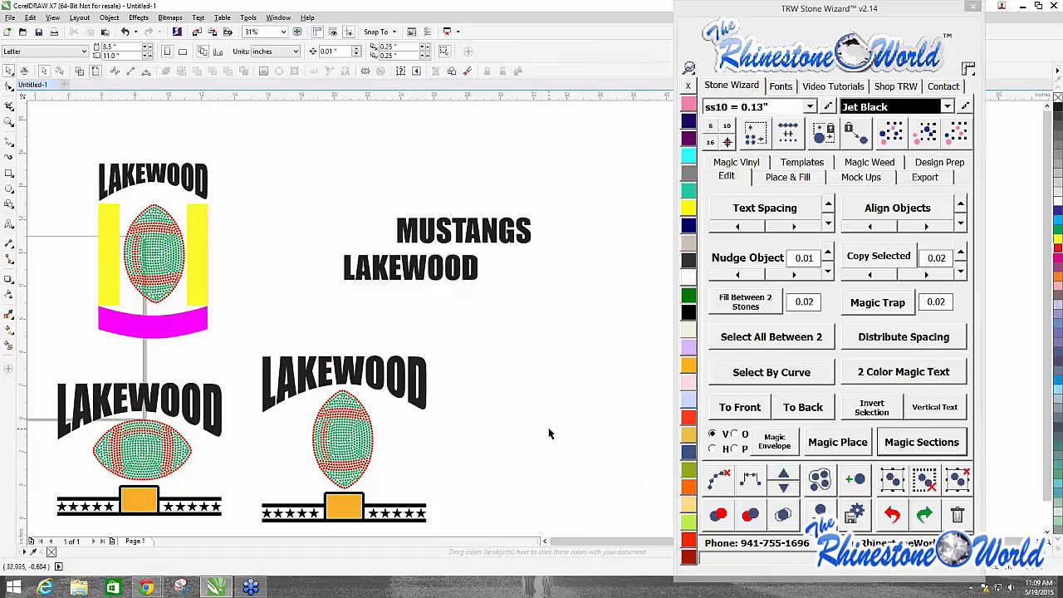
Step: Delete the two lower football templates and the enveloped LAKEWOOD above the upper football, moving the plain LAKEWOOD text aside
scroll(532, 268, "down", 4)
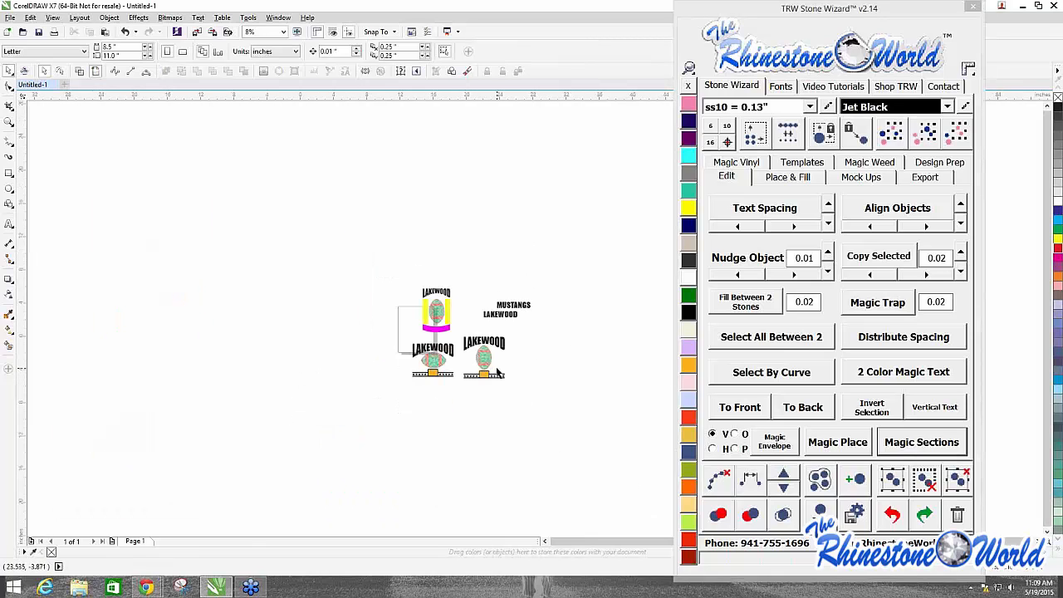
scroll(373, 296, "up", 2)
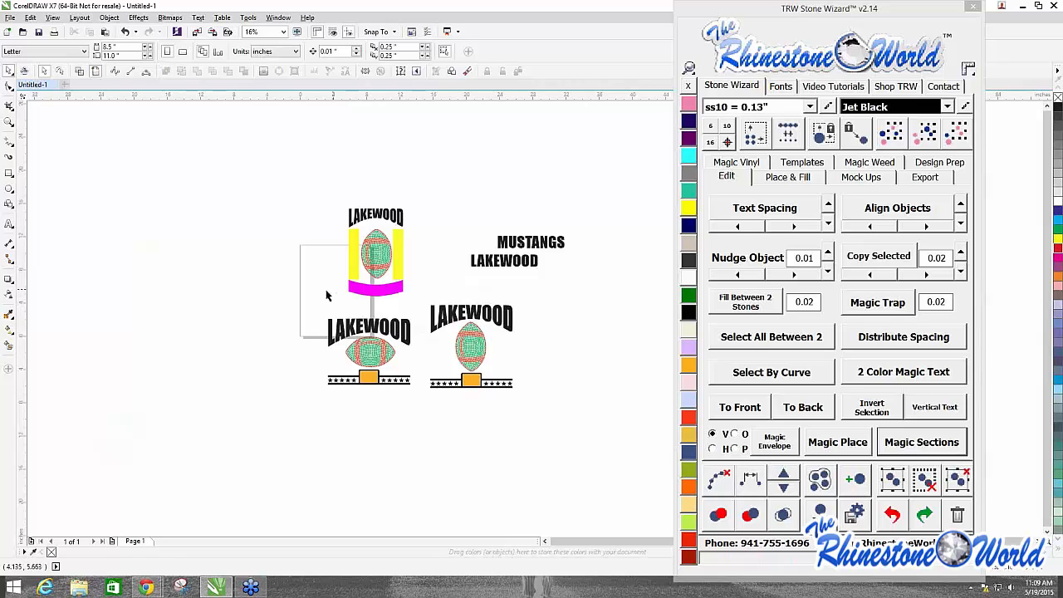
left_click_drag(296, 294, 569, 458)
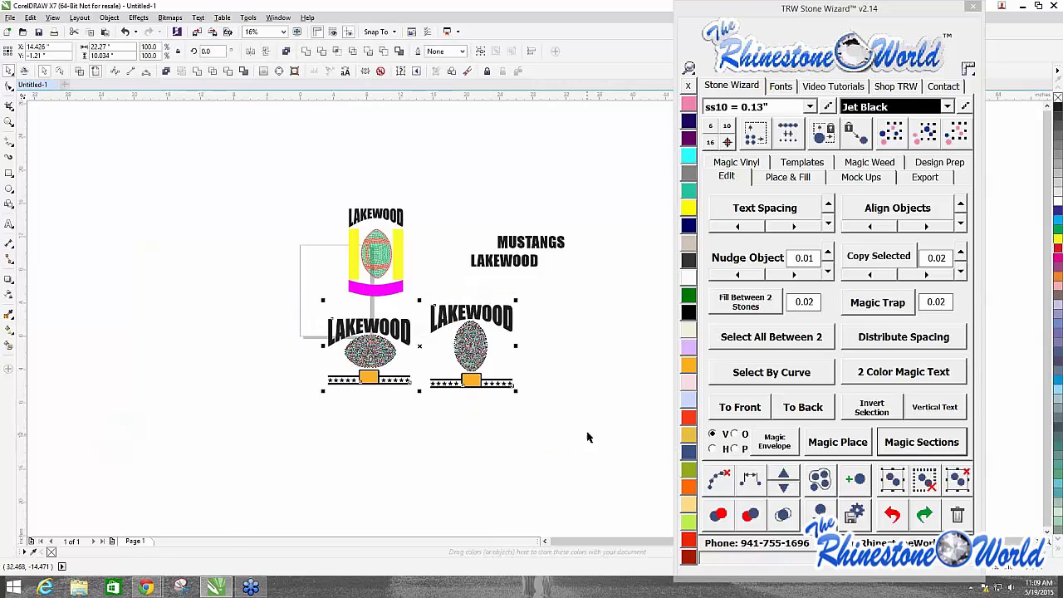
key("Delete")
left_click_drag(471, 259, 250, 244)
left_click(363, 211)
key("Delete")
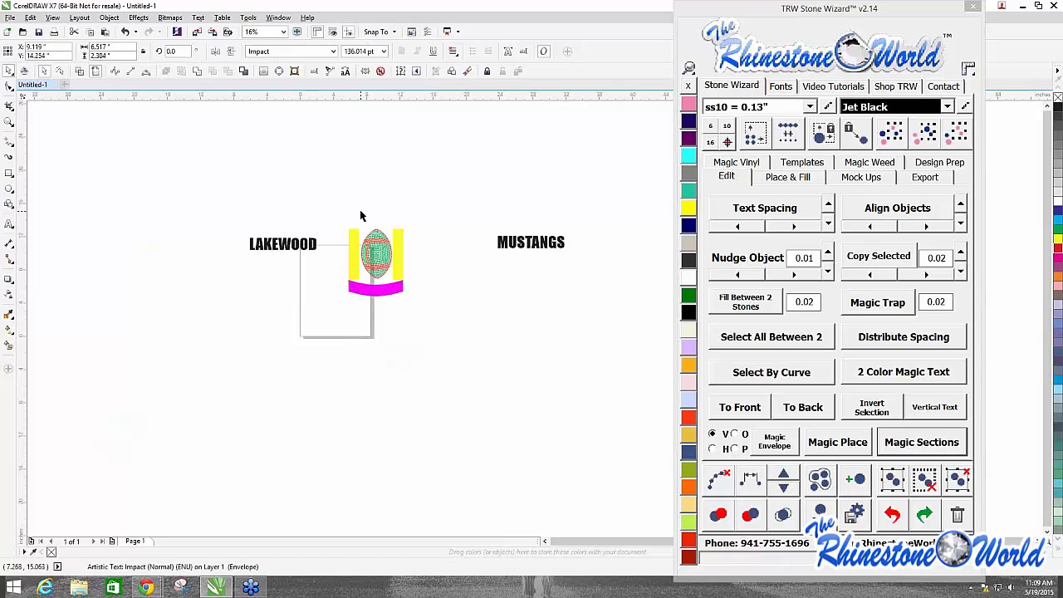
Step: Move the plain LAKEWOOD text to the open area below MUSTANGS and convert it to vertical text
scroll(373, 247, "up", 3)
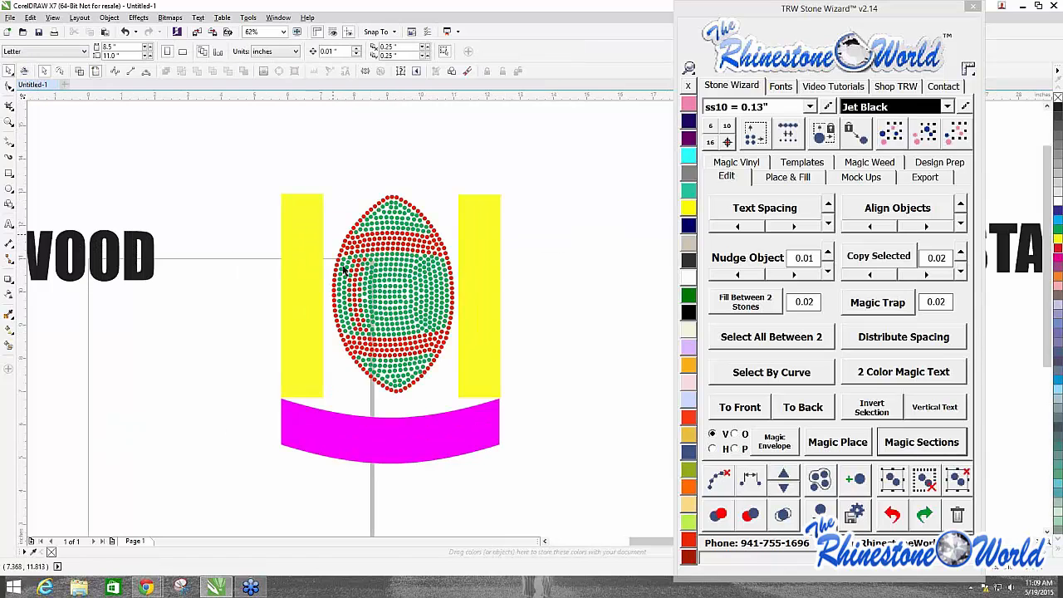
left_click(116, 259)
scroll(116, 260, "down", 4)
left_click_drag(135, 265, 234, 274)
scroll(234, 274, "up", 2)
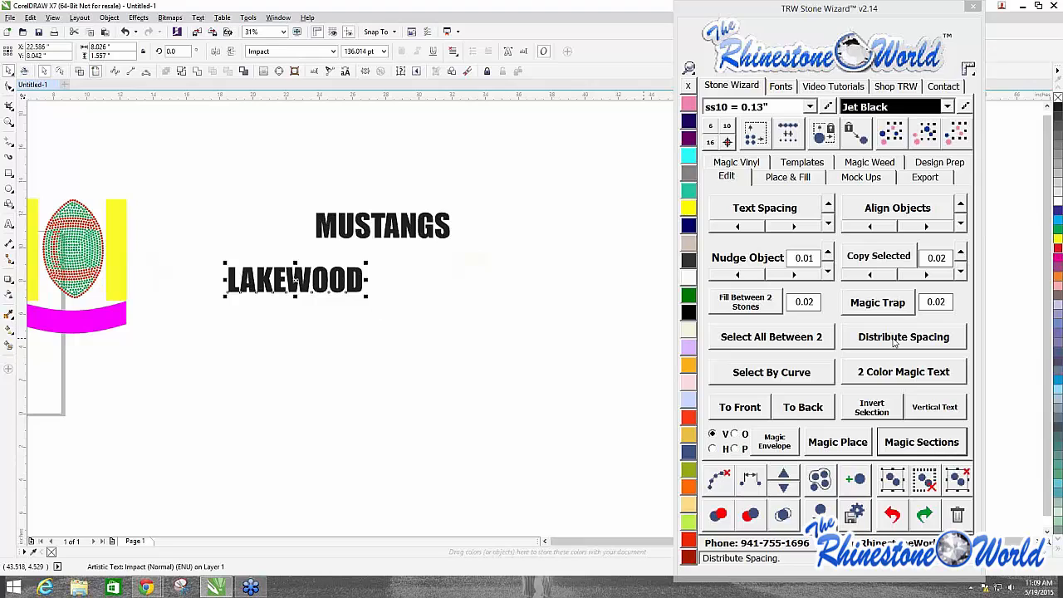
left_click(945, 408)
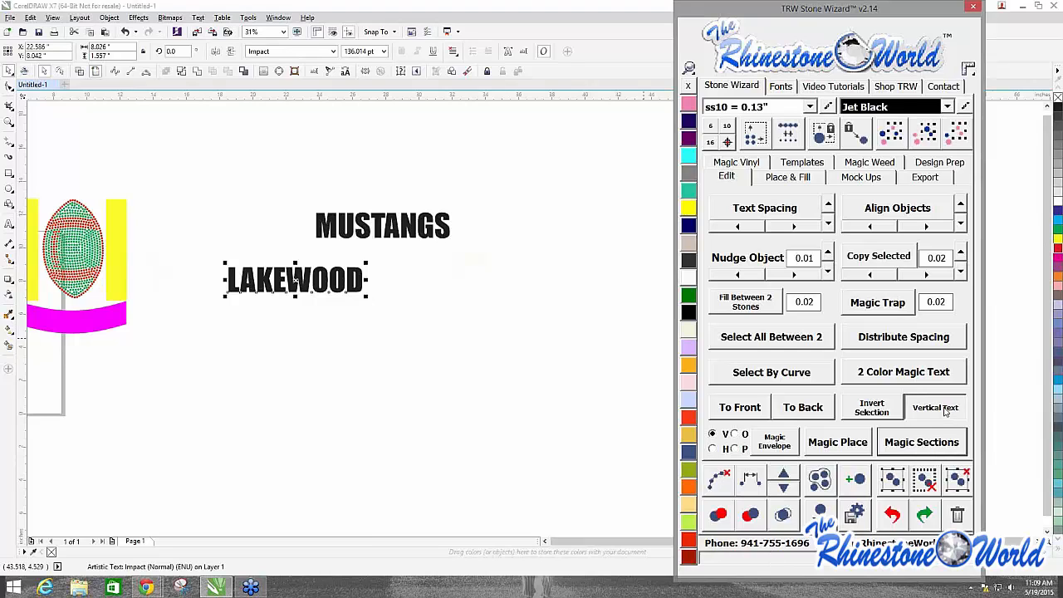
left_click(399, 415)
scroll(324, 417, "down", 2)
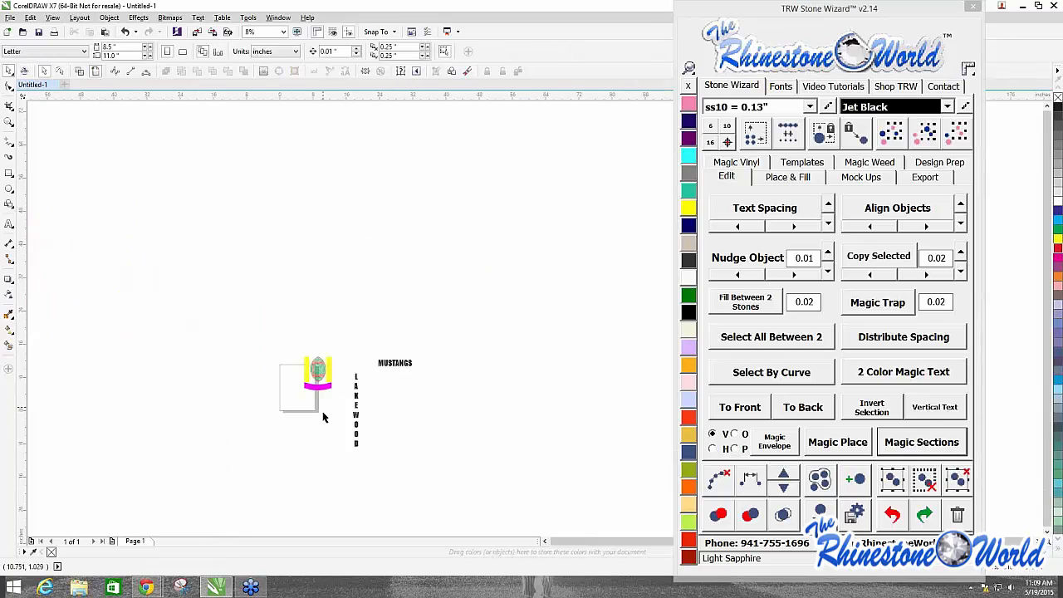
Step: Tighten the letter spacing of the vertical LAKEWOOD text with Text Spacing to a height of about 14.7 inches
scroll(347, 373, "up", 1)
left_click(358, 349)
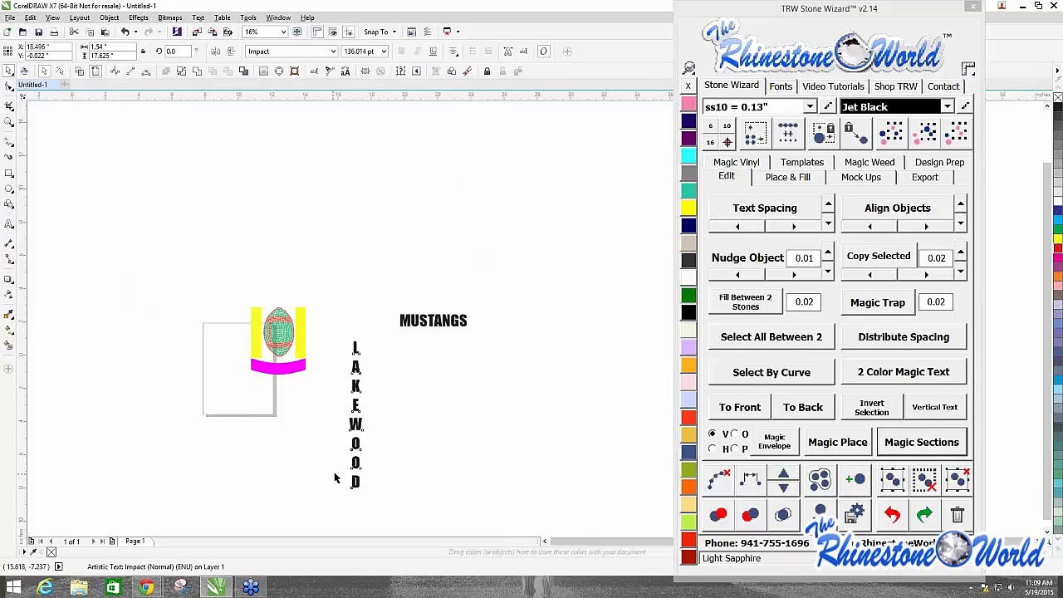
scroll(332, 465, "up", 1)
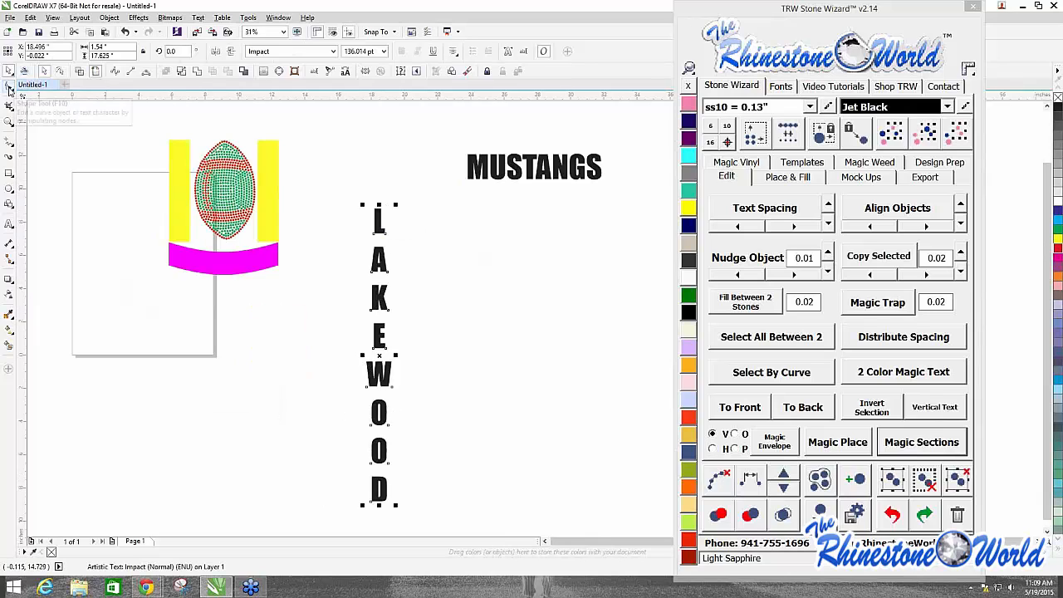
left_click(795, 208)
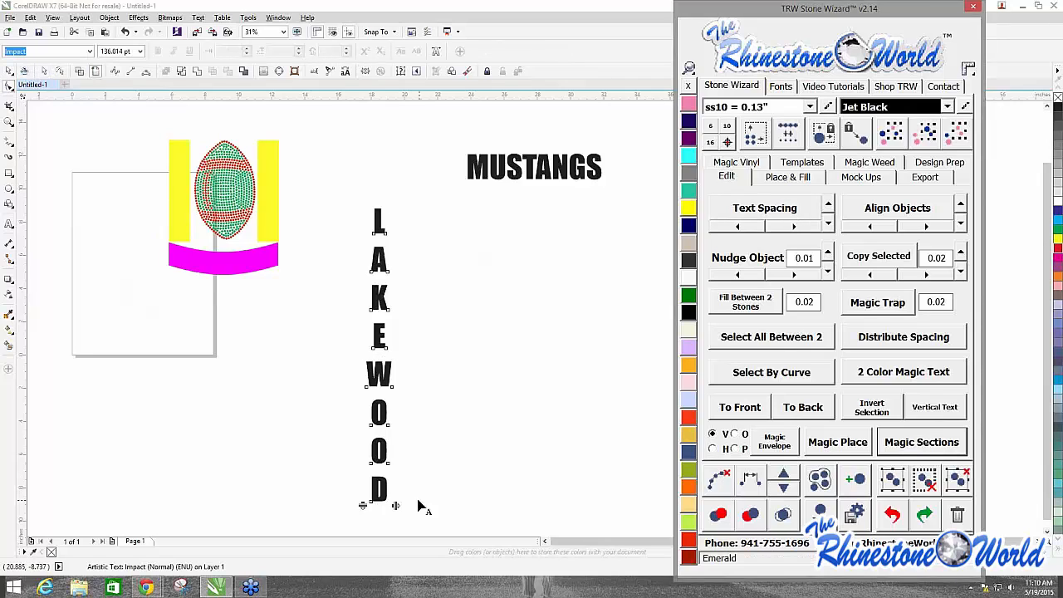
left_click_drag(364, 481, 378, 451)
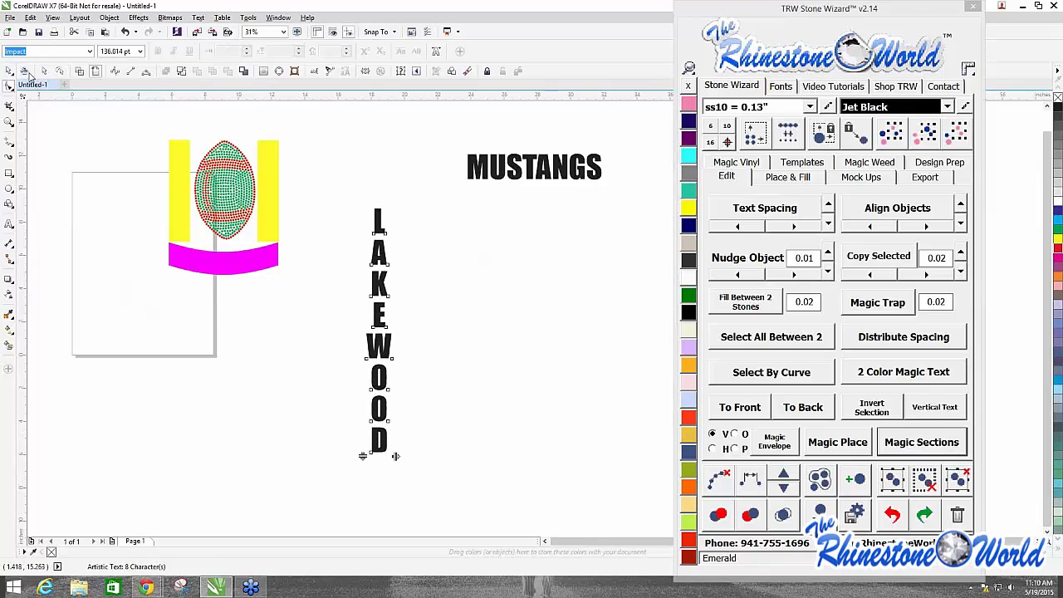
left_click(9, 71)
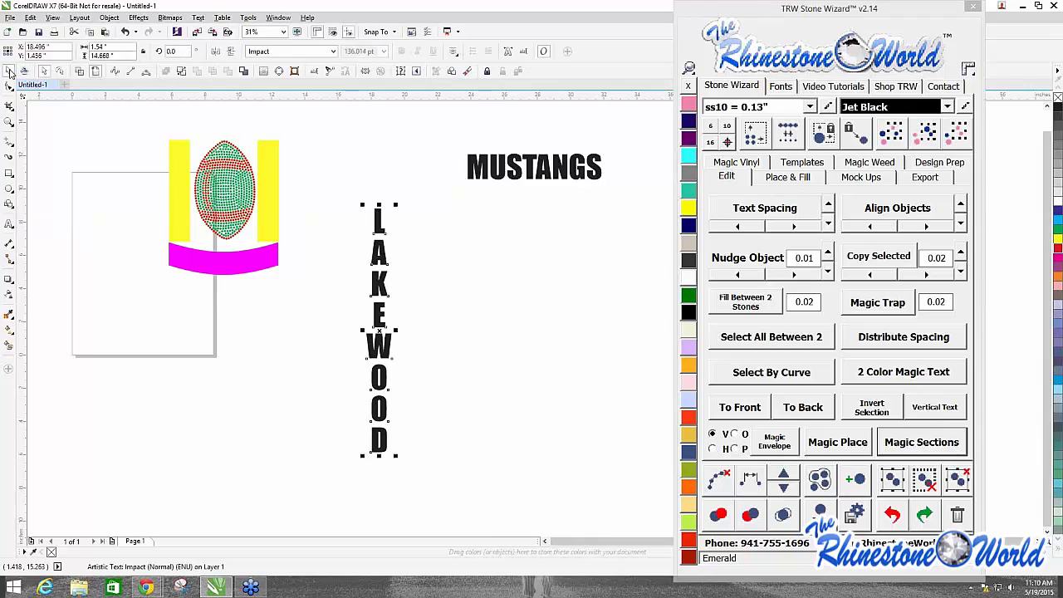
Step: Try wider letter spacing on the vertical LAKEWOOD text, and tighten it to a height of about 13.5 inches
left_click(448, 304)
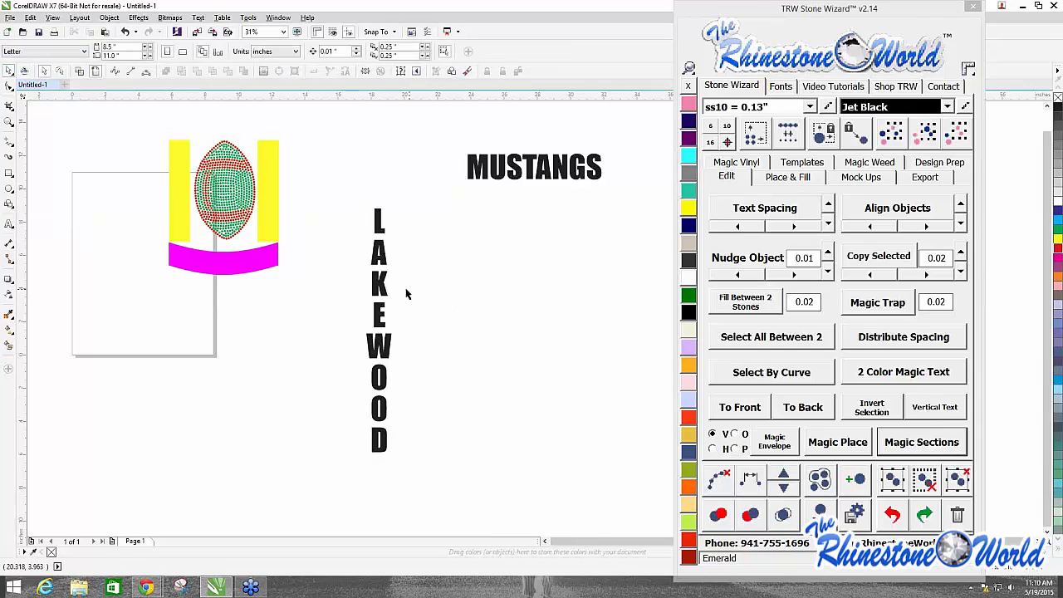
left_click(379, 287)
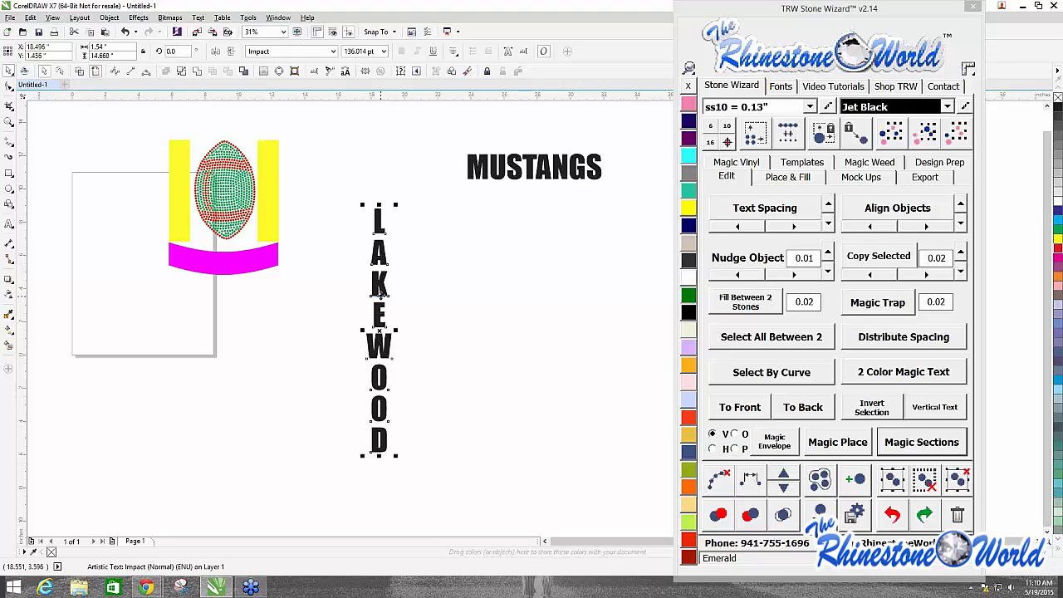
left_click(780, 213)
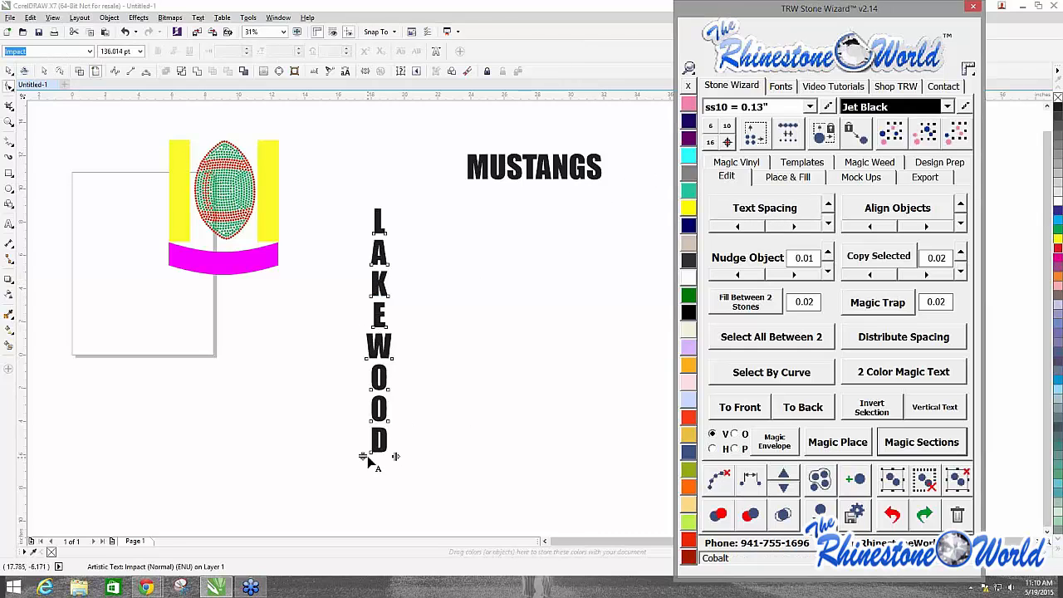
mouse_move(362, 454)
left_mouse_down()
mouse_move(375, 467)
mouse_move(363, 456)
left_mouse_up()
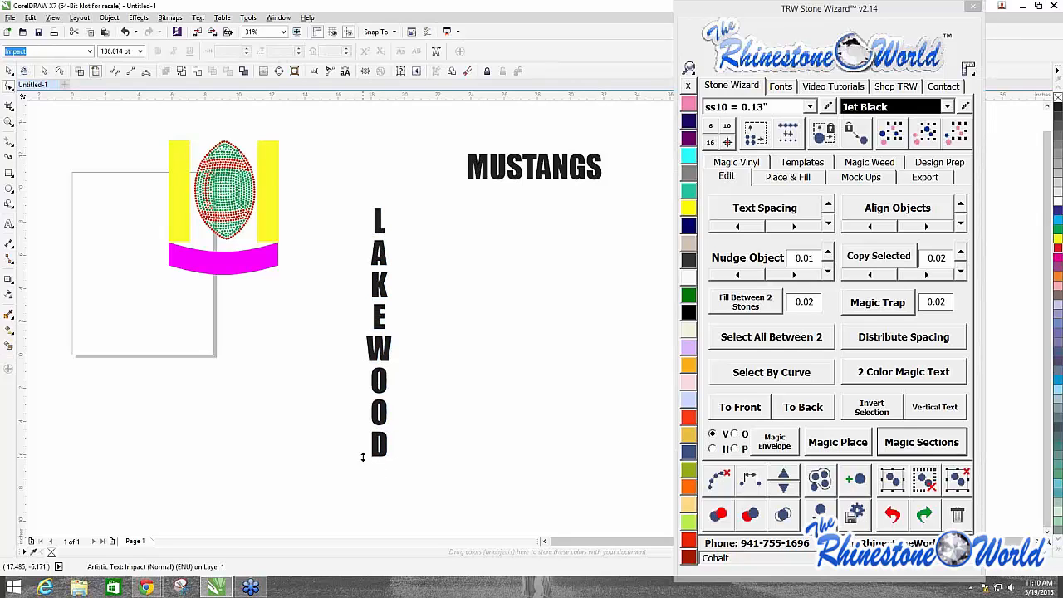
left_click_drag(363, 456, 362, 489)
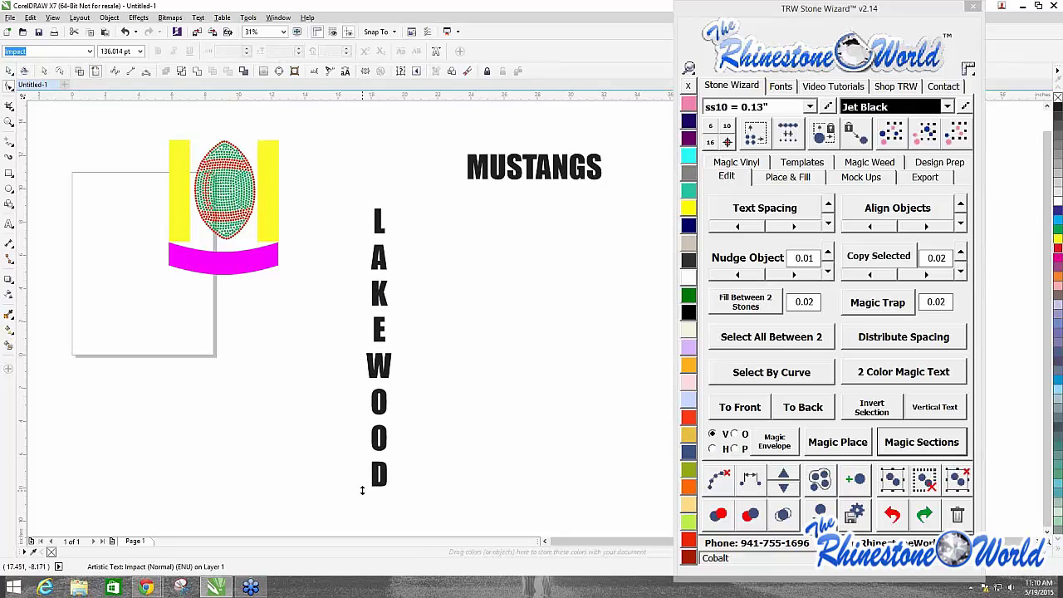
left_click_drag(362, 490, 363, 436)
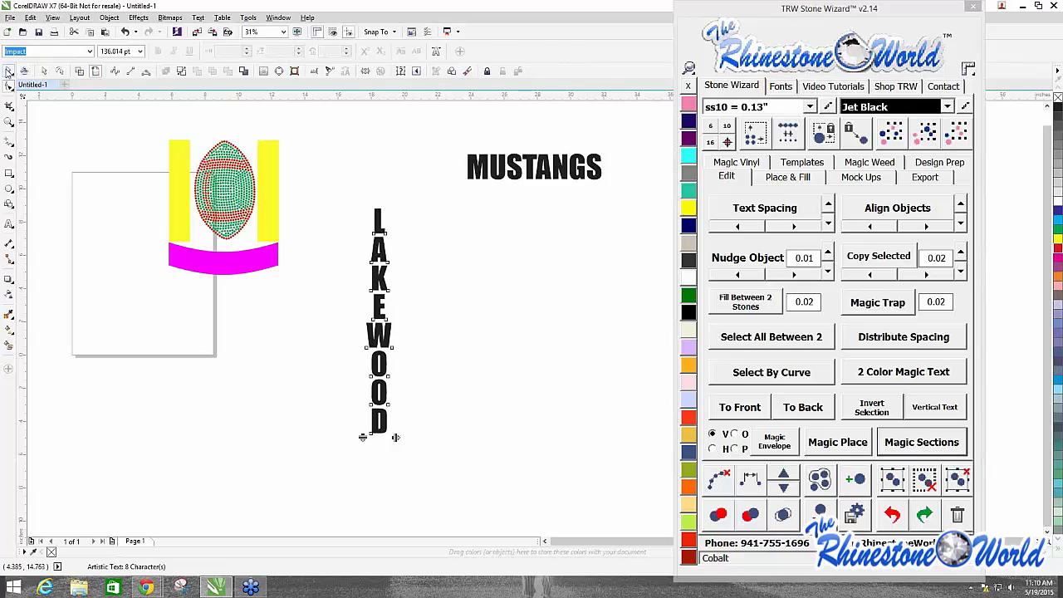
left_click(8, 71)
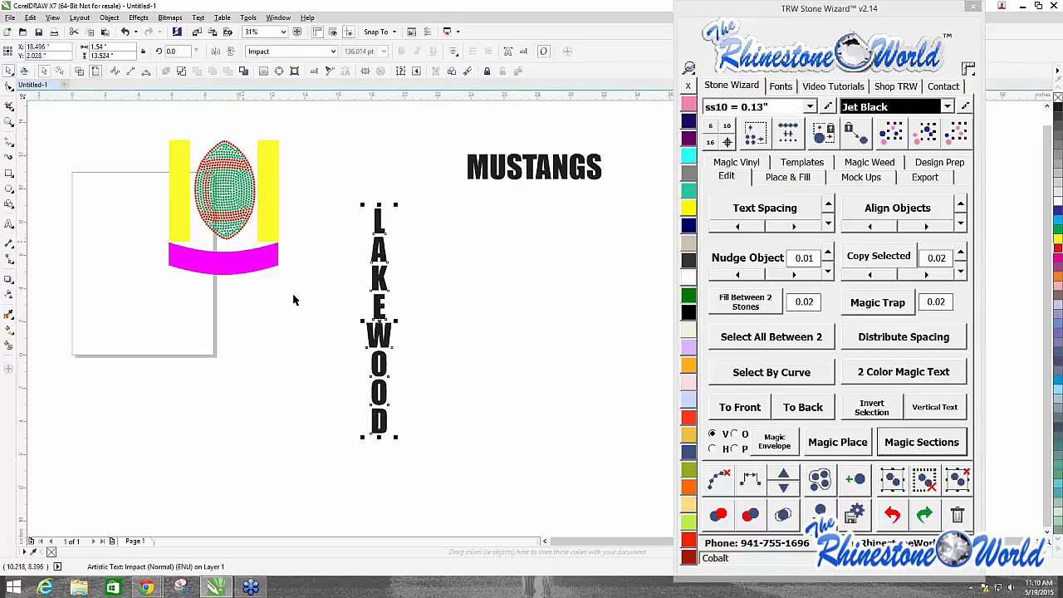
left_click(340, 250)
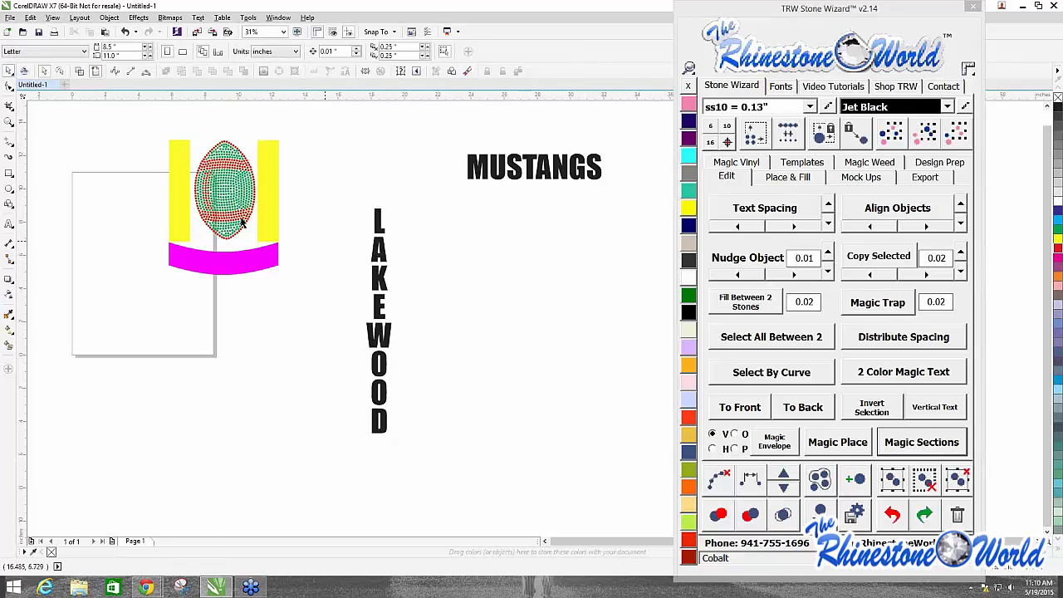
Step: Fit the vertical LAKEWOOD text into the yellow bar left of the football with Magic Envelope in V mode, and undo the fit
left_click(183, 213)
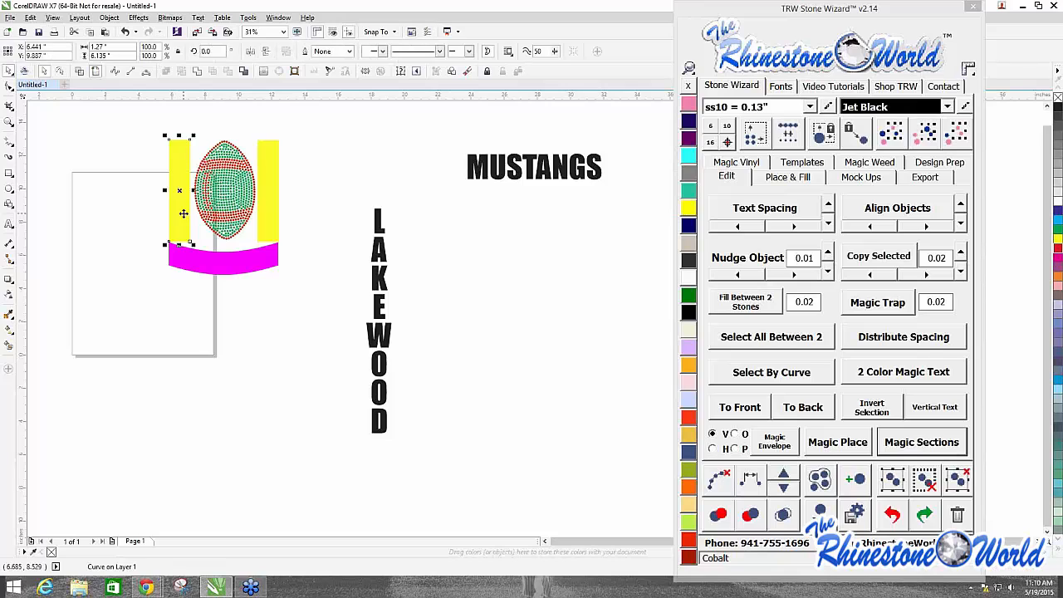
left_click(379, 282, "shift")
left_click(772, 444)
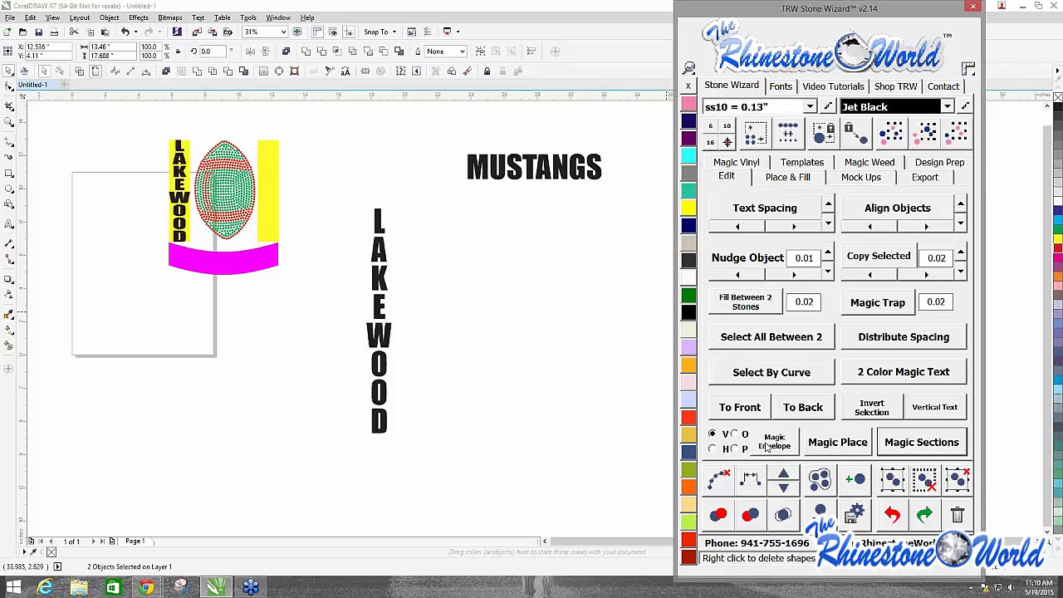
left_click(573, 408)
scroll(159, 142, "up", 3)
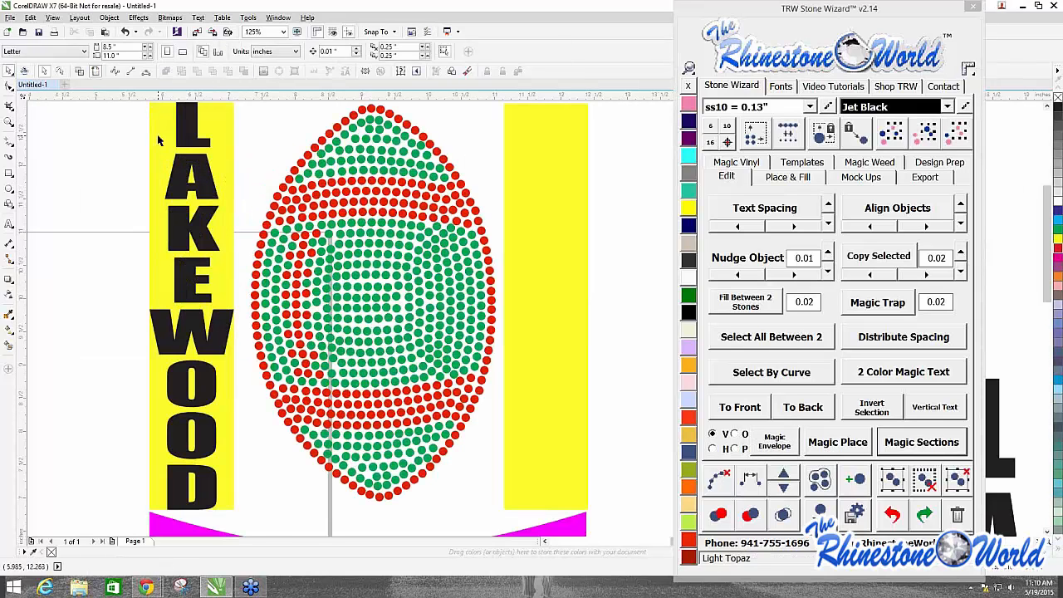
scroll(262, 269, "down", 2)
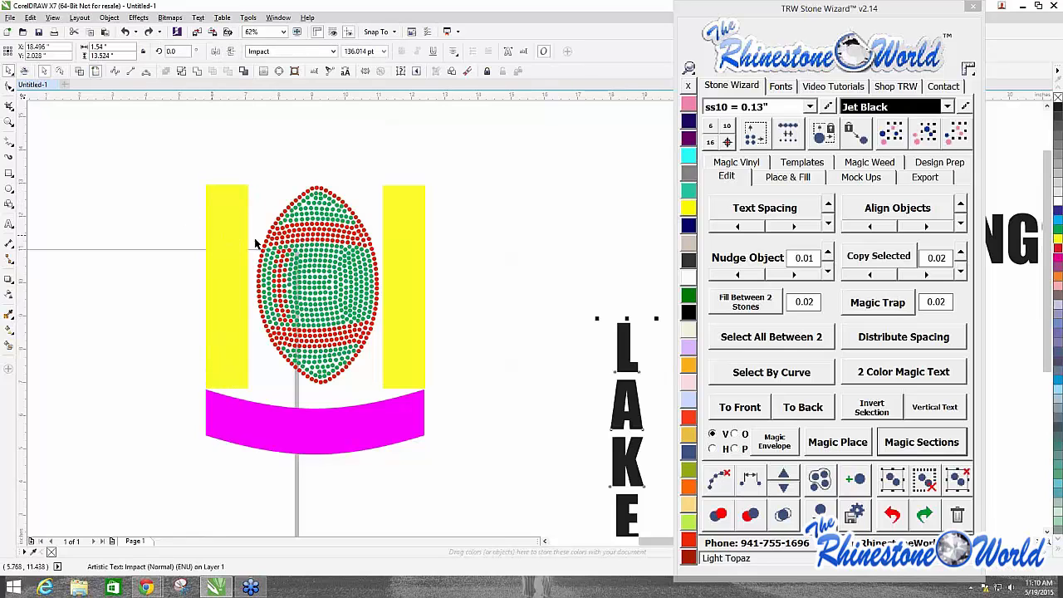
Step: Repeat the Magic Envelope fit of the vertical LAKEWOOD text in the football's left yellow bar, and undo it again
scroll(376, 299, "down", 2)
left_click(295, 274)
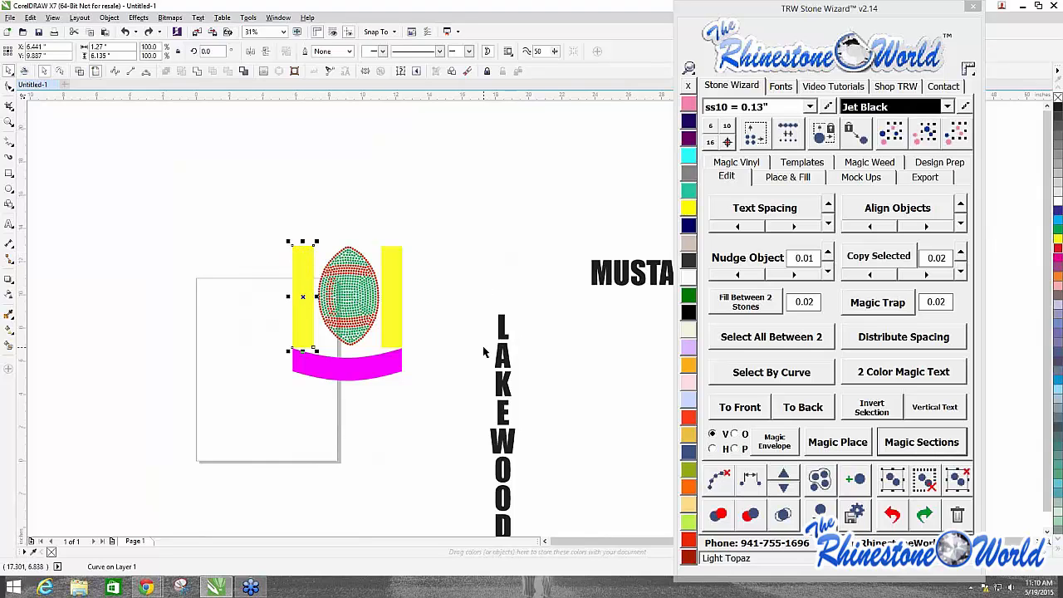
left_click(500, 359, "shift")
left_click(795, 405)
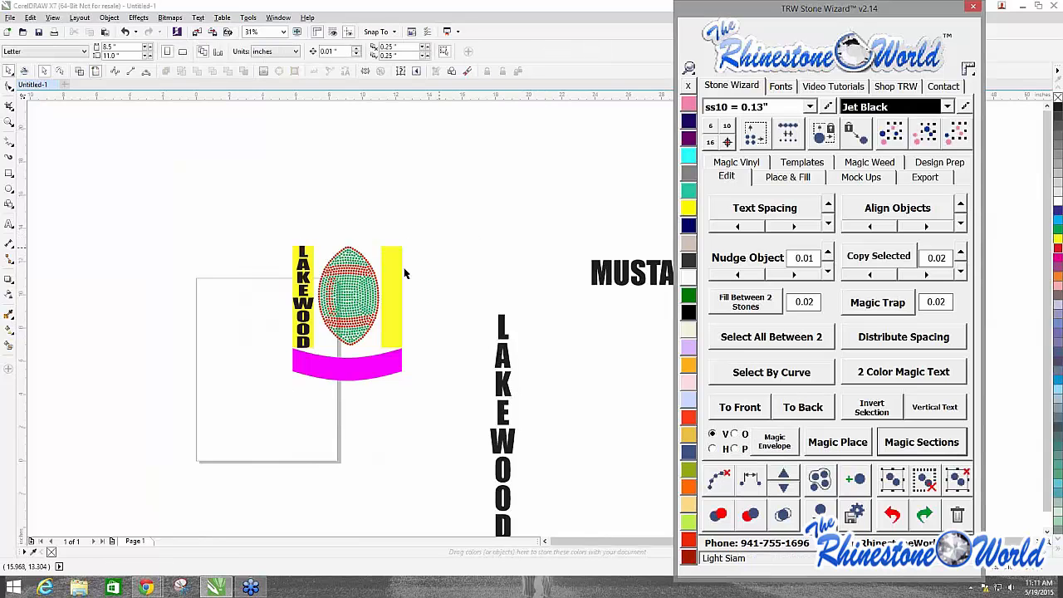
left_click(891, 514)
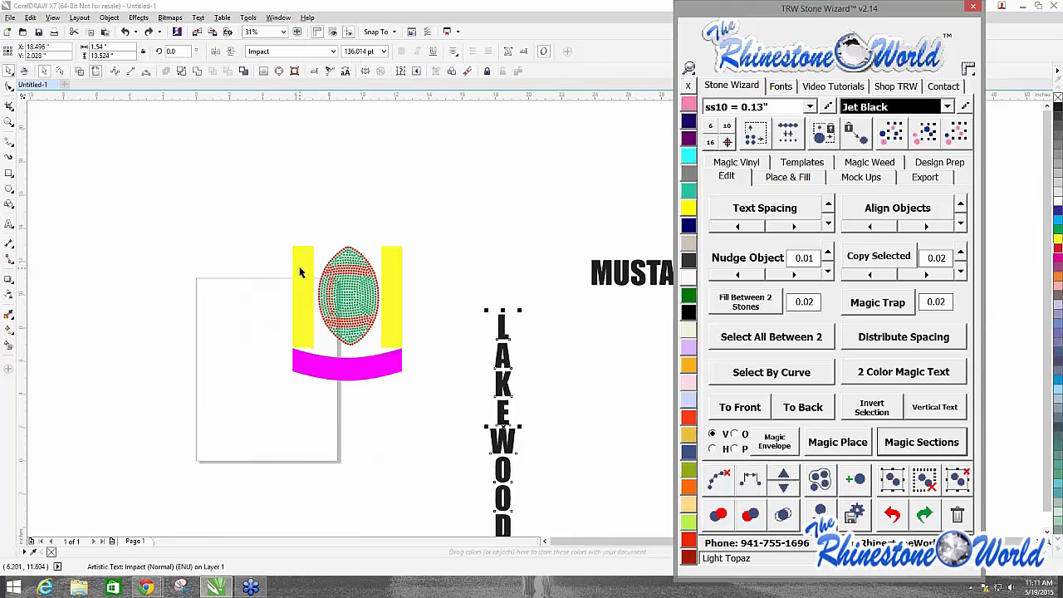
Step: Fit the vertical LAKEWOOD text into the yellow bar left of the football with Magic Envelope in V mode
left_click(300, 272)
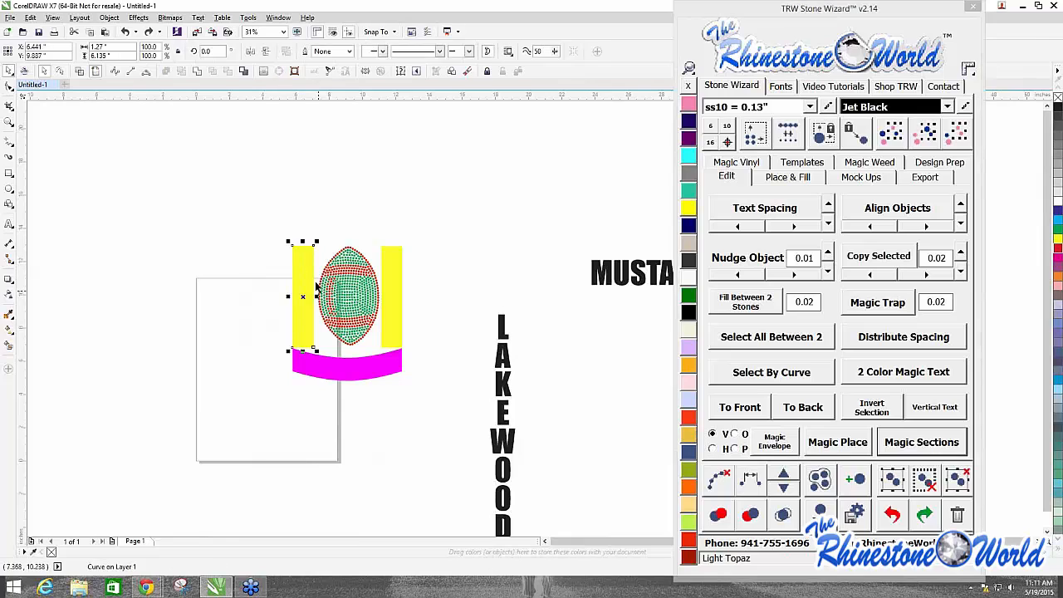
left_click(502, 379, "shift")
left_click(771, 439)
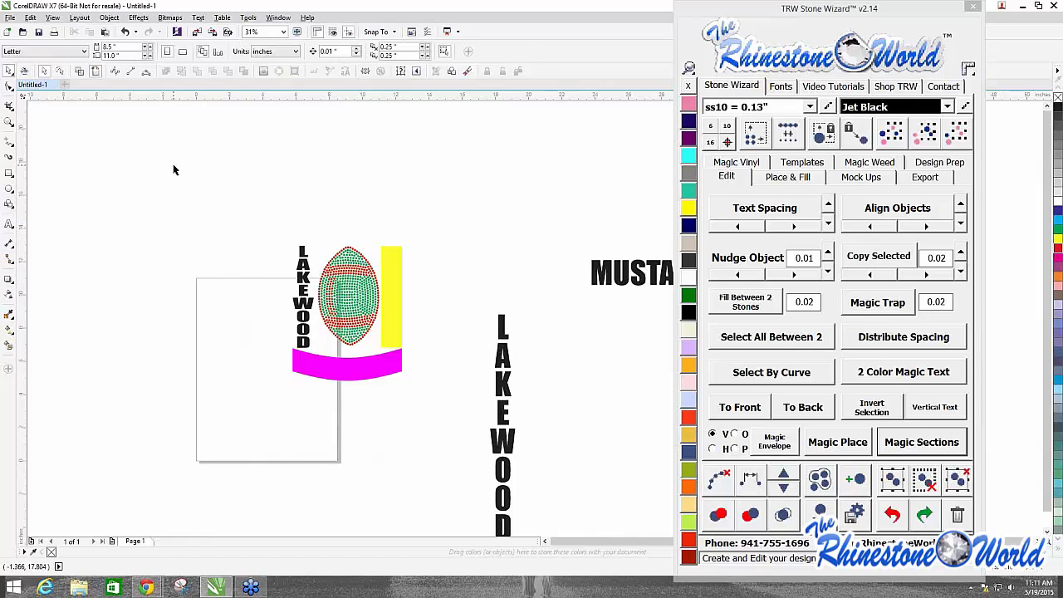
Step: Delete the football design, its template shapes, and the MUSTANGS and LAKEWOOD lettering from the drawing
scroll(174, 169, "down", 2)
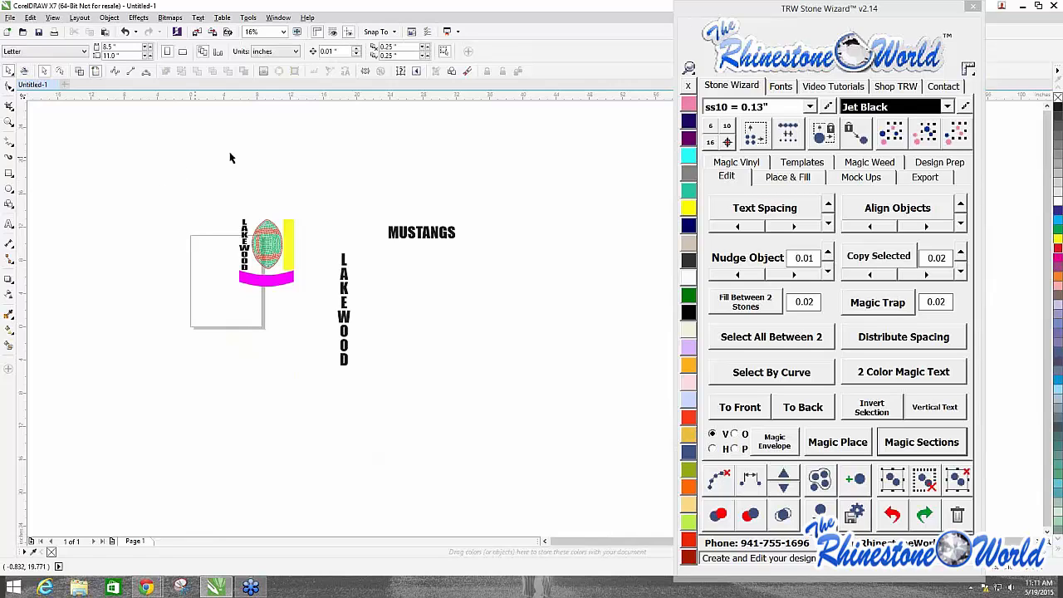
left_click_drag(152, 193, 558, 425)
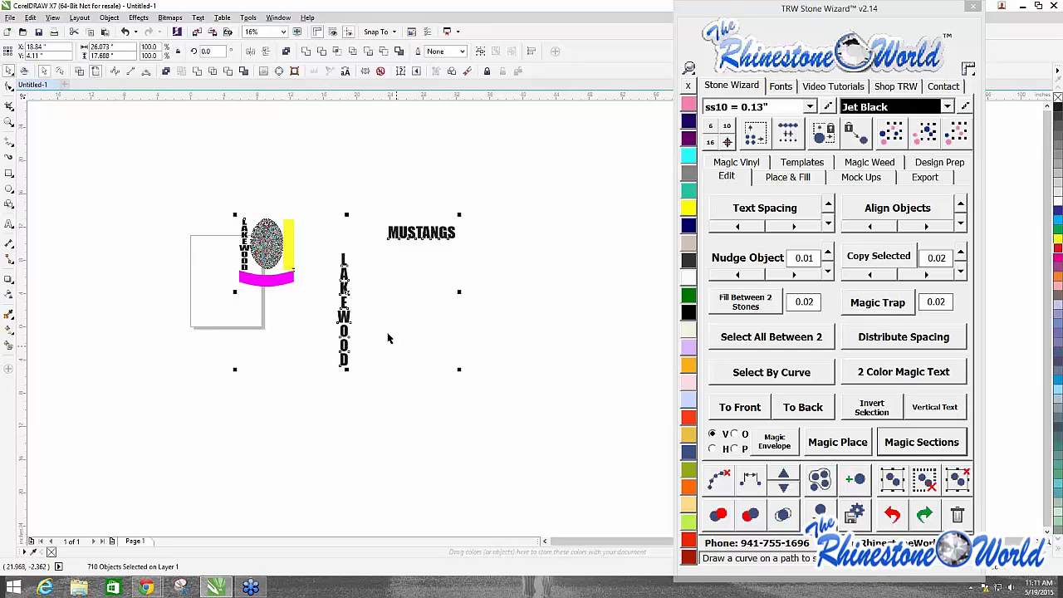
key("Delete")
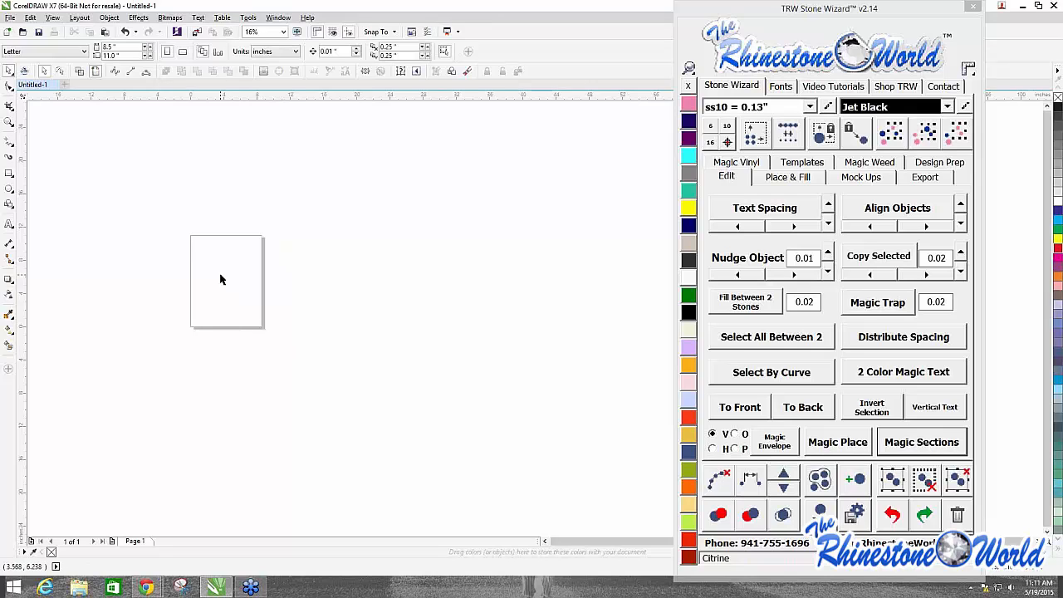
Step: Add the artistic text BASEBALL in the upper part of the blank page
scroll(108, 312, "up", 2)
scroll(332, 181, "up", 1)
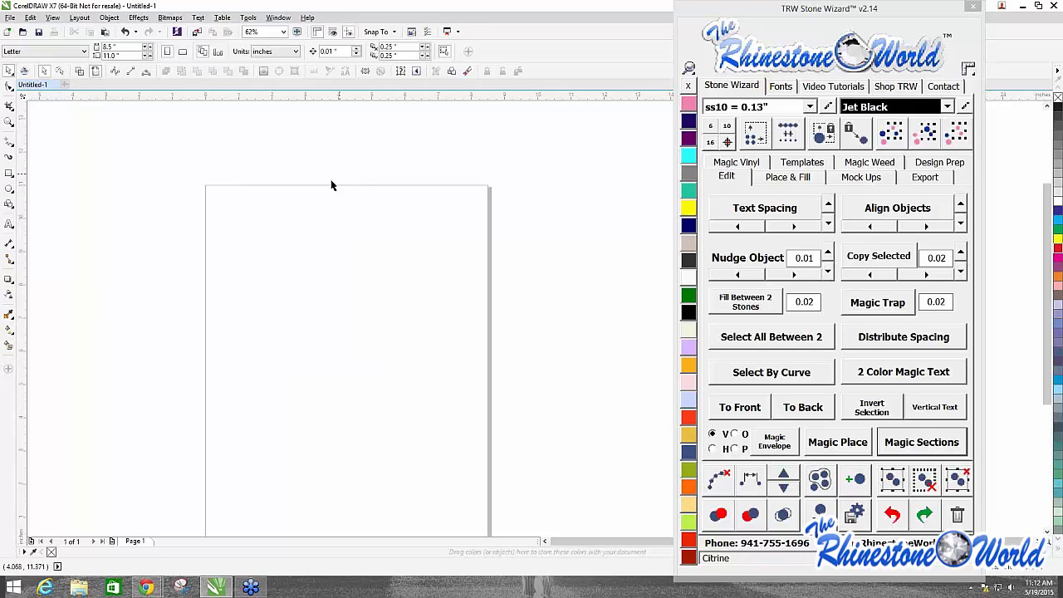
left_click(10, 224)
left_click(320, 254)
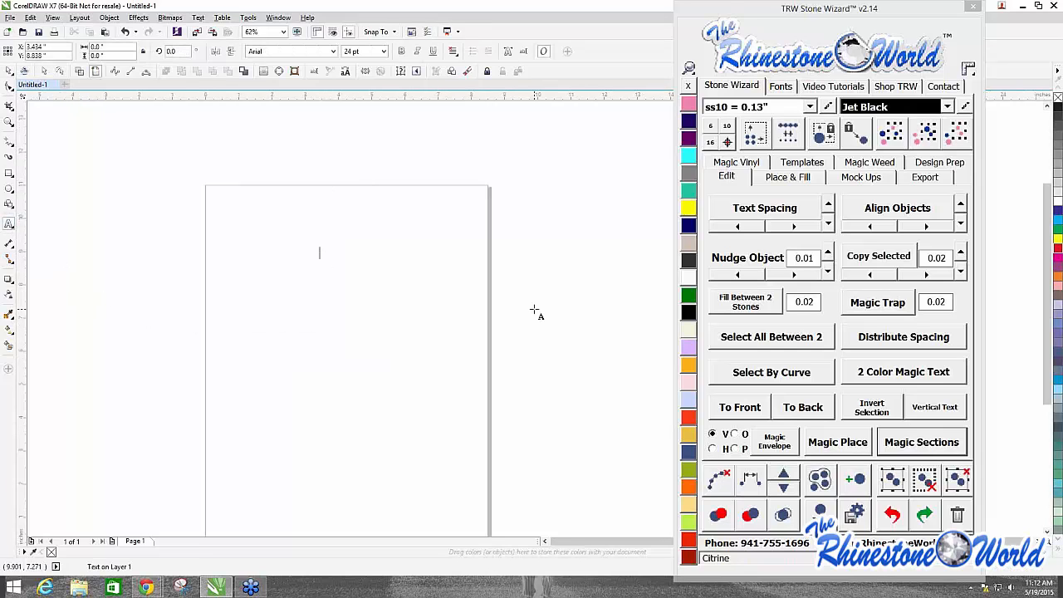
type("BASEBALL")
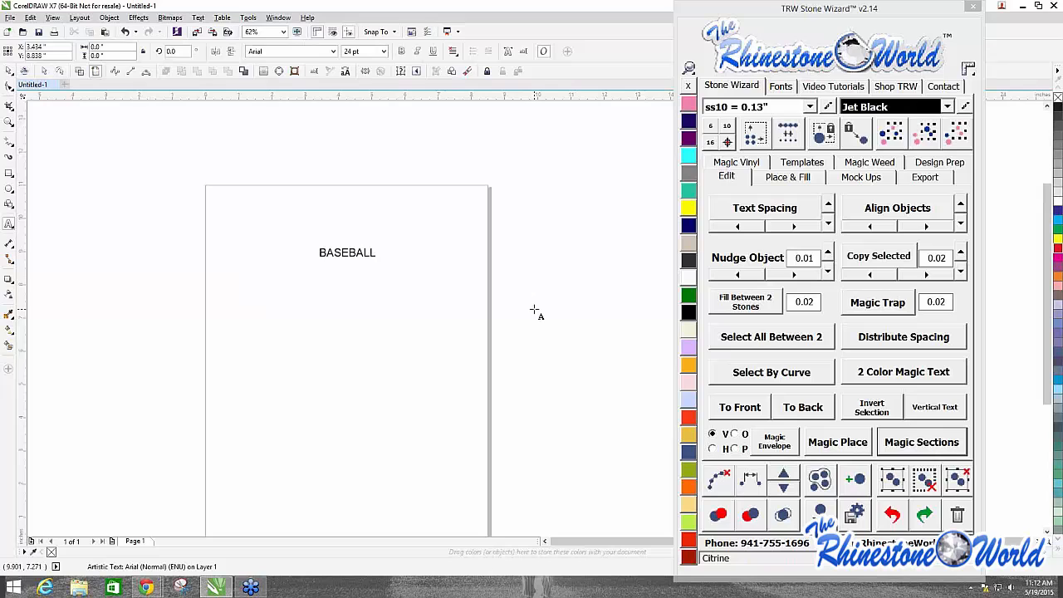
Step: Enlarge the BASEBALL text to about 7.6 inches wide and move it within the page's width
key("ctrl+space")
left_click_drag(313, 260, 123, 290)
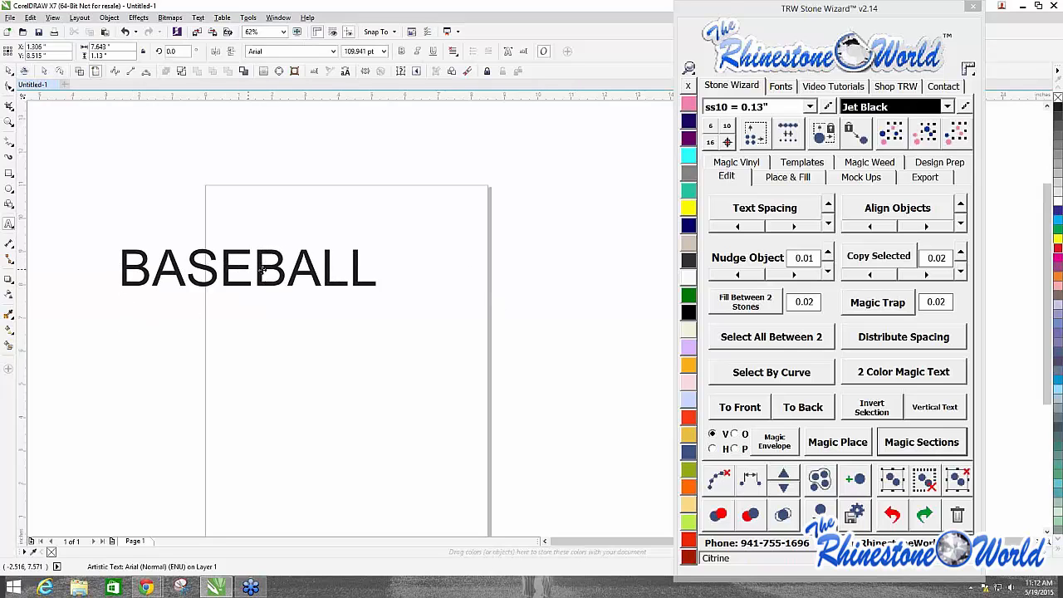
left_click_drag(260, 270, 360, 280)
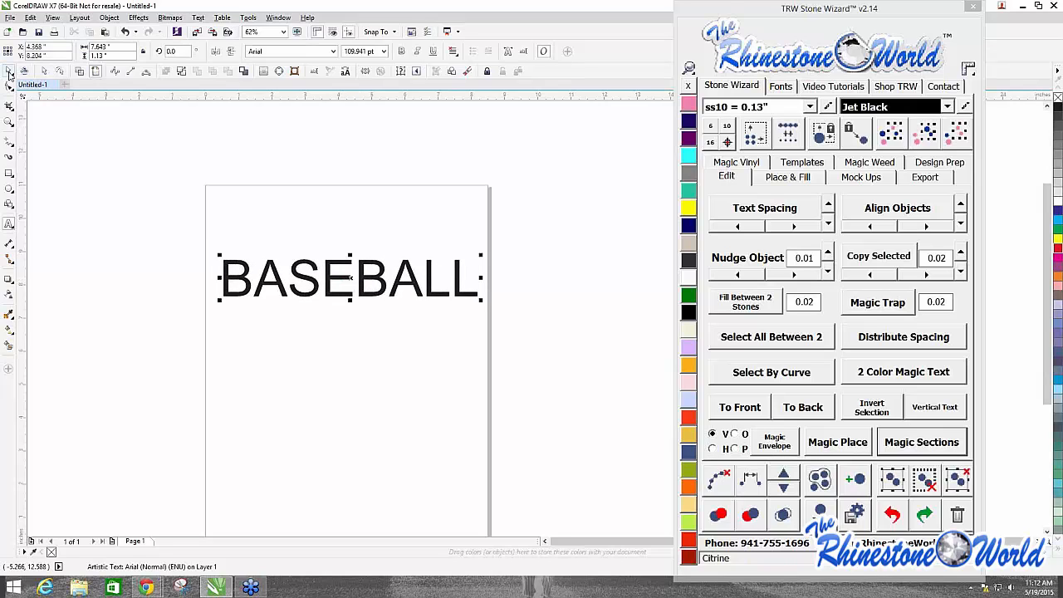
left_click(10, 73)
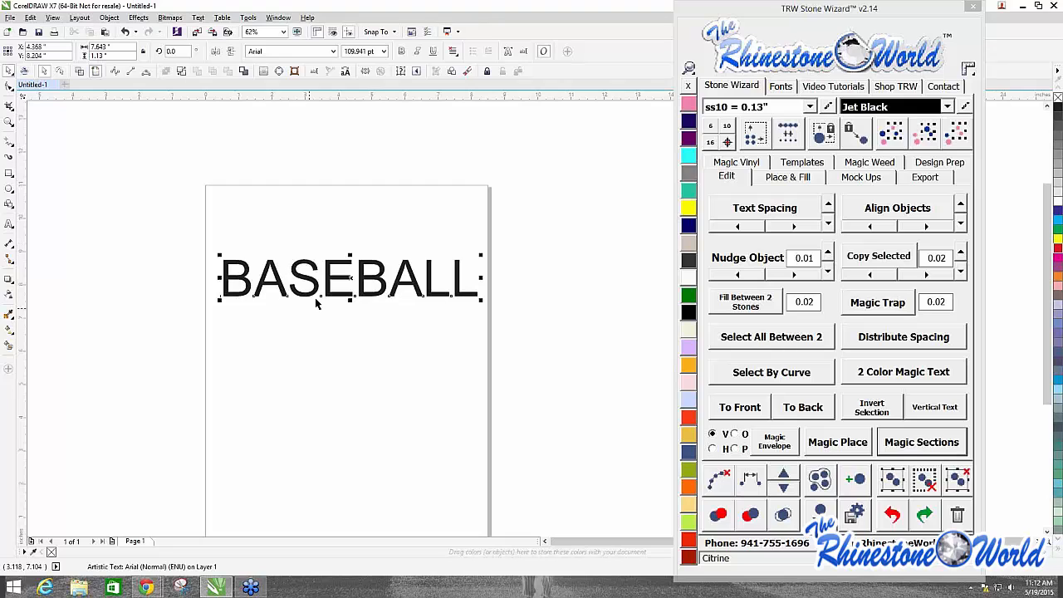
Step: Widen the letter spacing of BASEBALL with Text Spacing to a width of about 9.2 inches
left_click(780, 214)
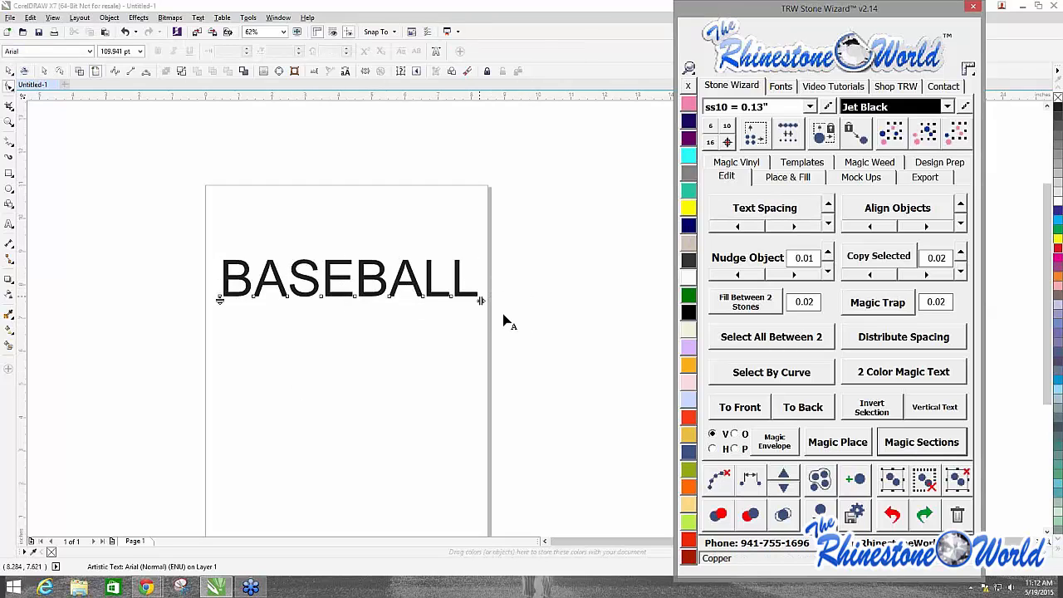
left_click_drag(487, 301, 527, 299)
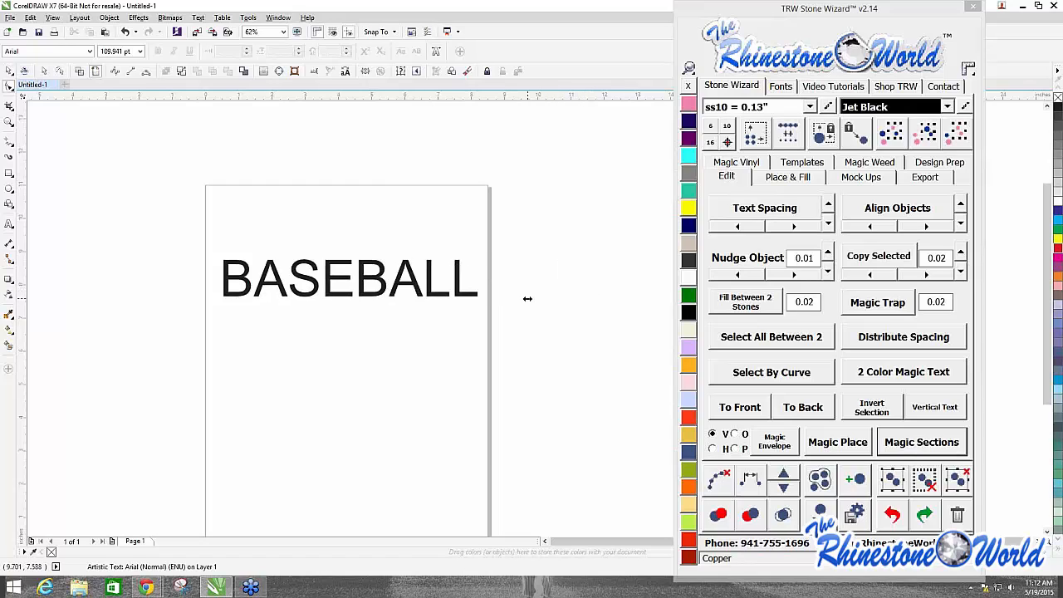
Step: Reposition single letters of BASEBALL, moving the final L and second B down and the second A and the E up
scroll(511, 293, "up", 4)
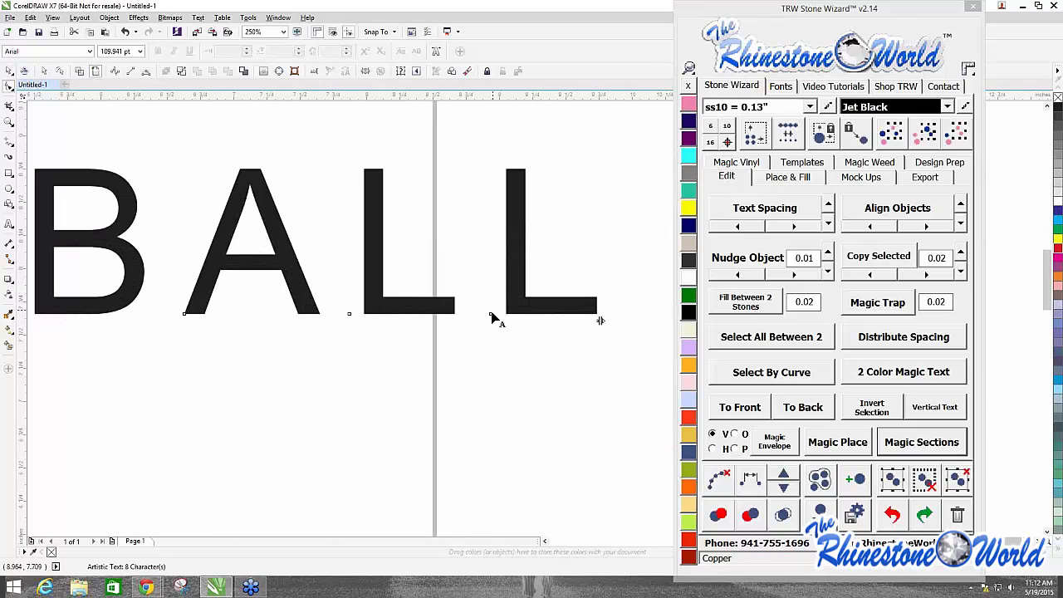
scroll(491, 318, "up", 2)
scroll(492, 318, "down", 2)
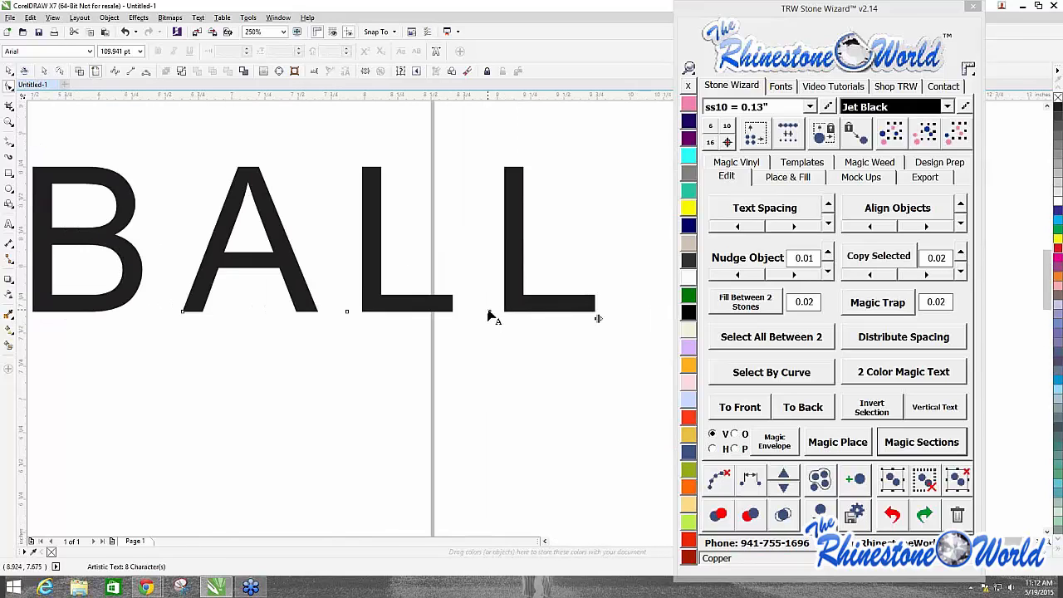
left_click_drag(490, 315, 249, 458)
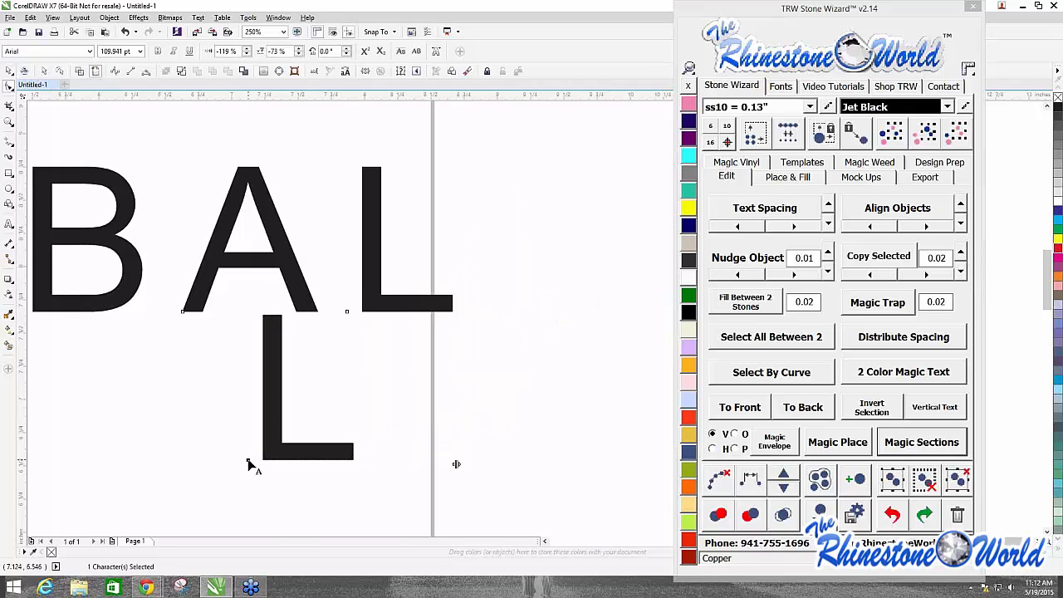
scroll(258, 490, "down", 6)
scroll(295, 448, "up", 4)
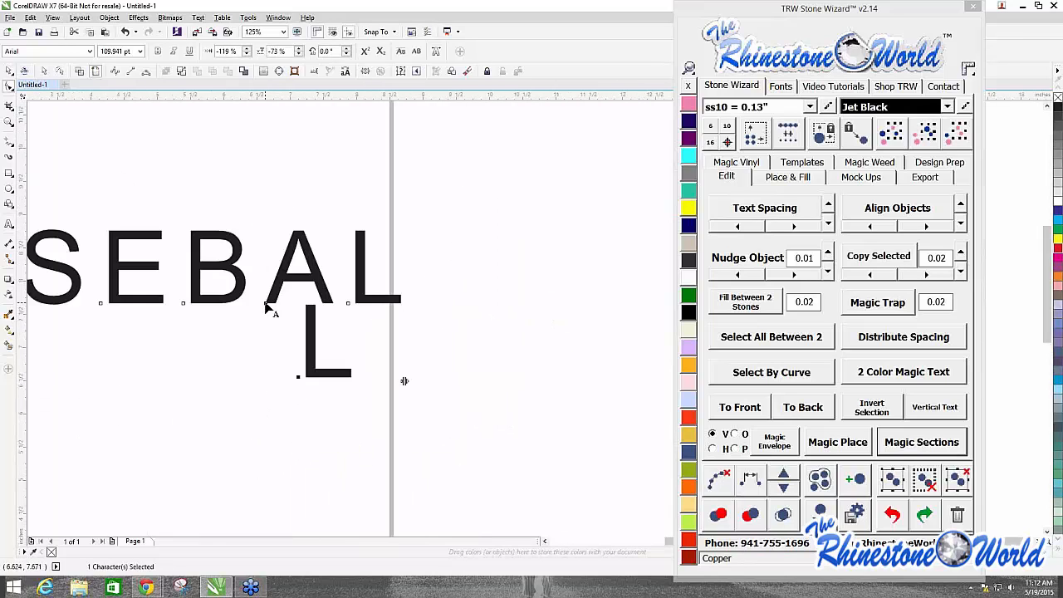
left_click_drag(273, 308, 270, 215)
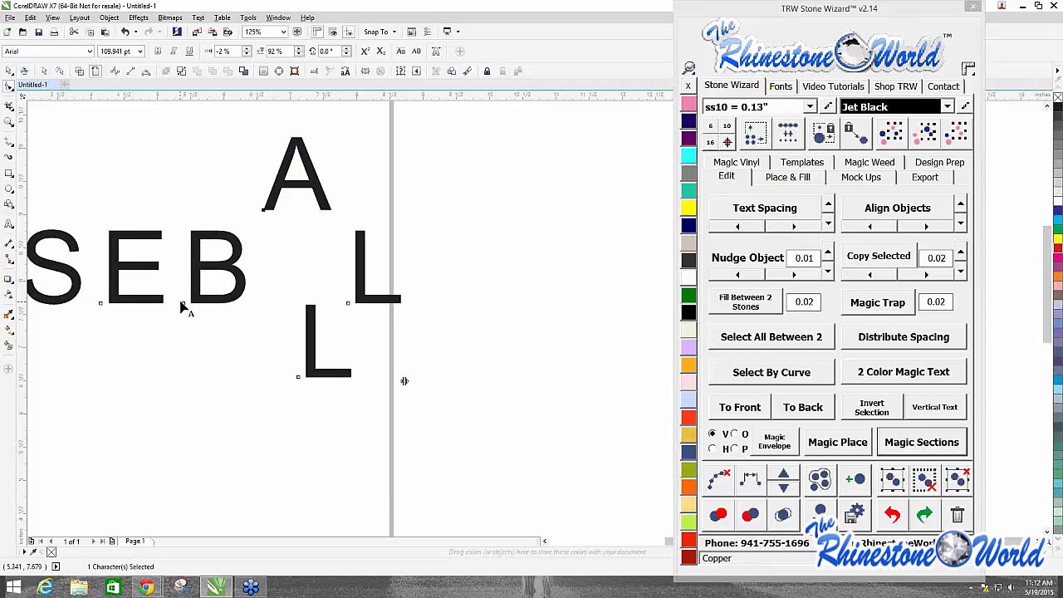
left_click_drag(183, 302, 86, 422)
left_click_drag(101, 304, 100, 210)
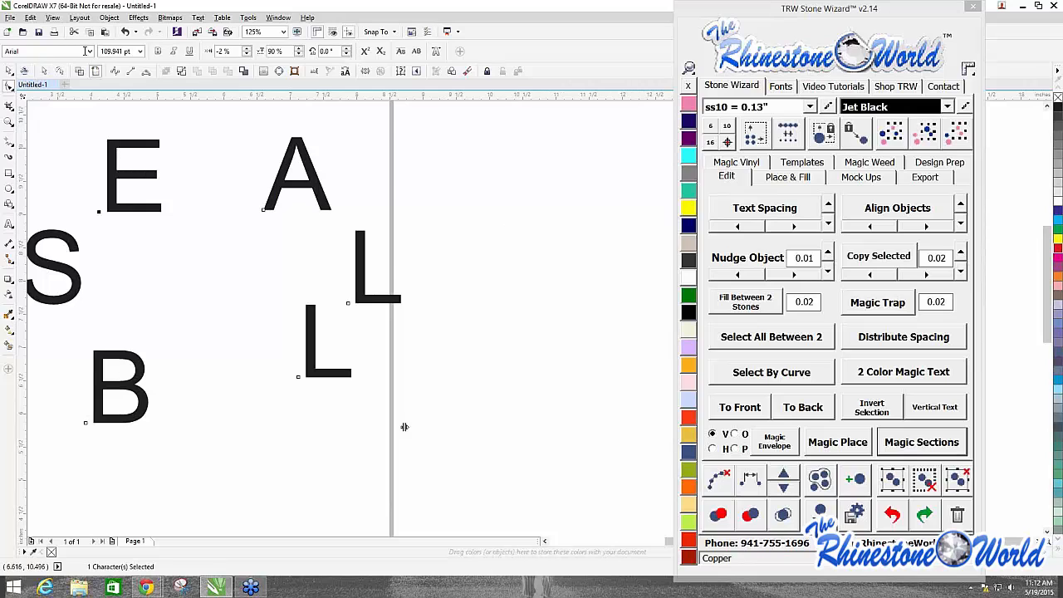
Step: Leave letter editing and move the scattered BASEBALL text as one object about 0.8 inch down
key("space")
left_click(408, 385)
scroll(408, 385, "down", 2)
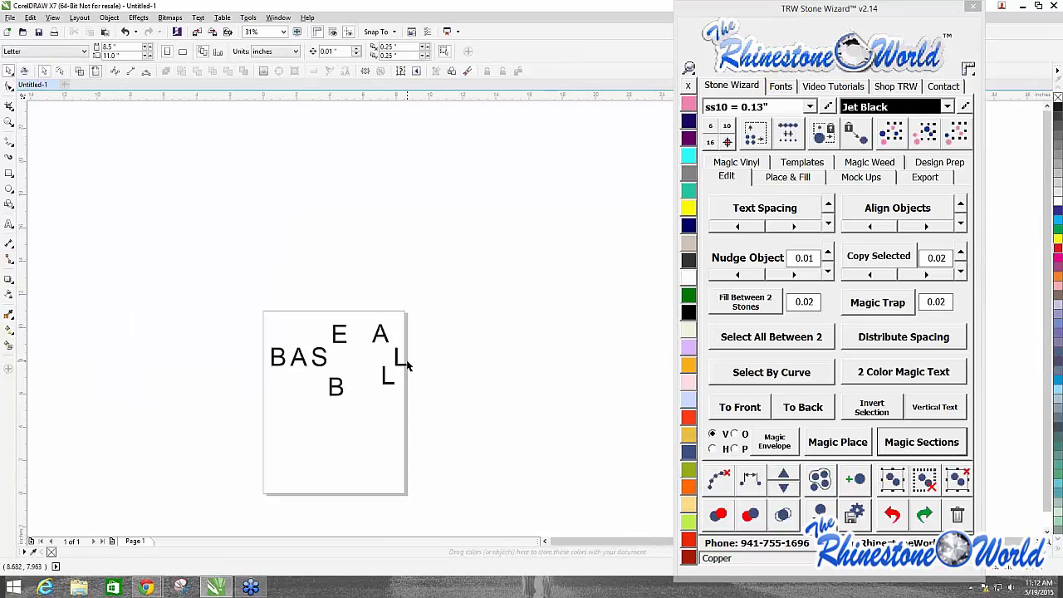
double_click(405, 369)
left_click(751, 505)
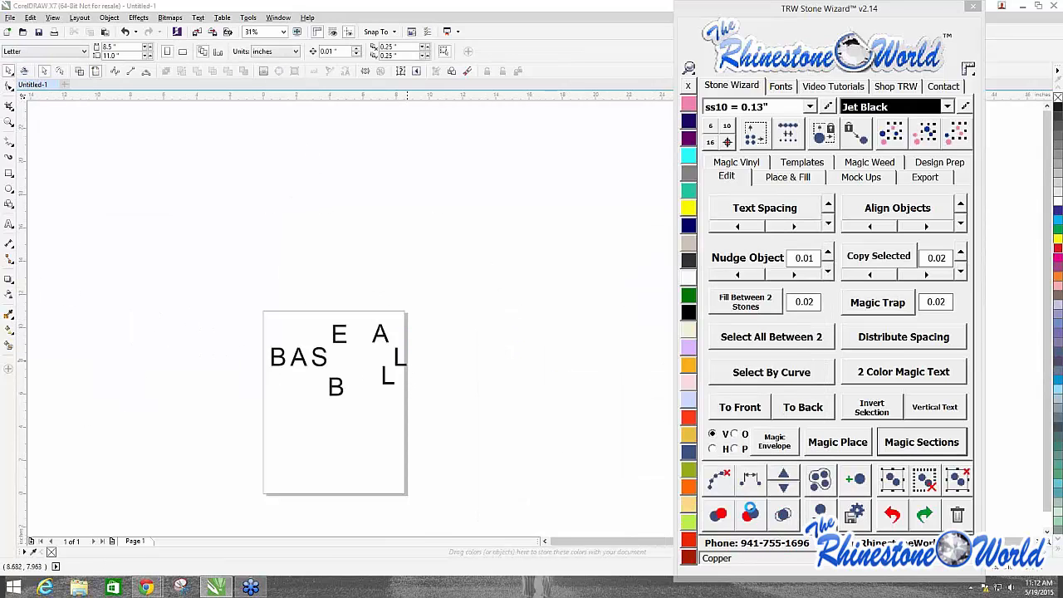
left_click(396, 366)
left_click_drag(396, 365, 399, 366)
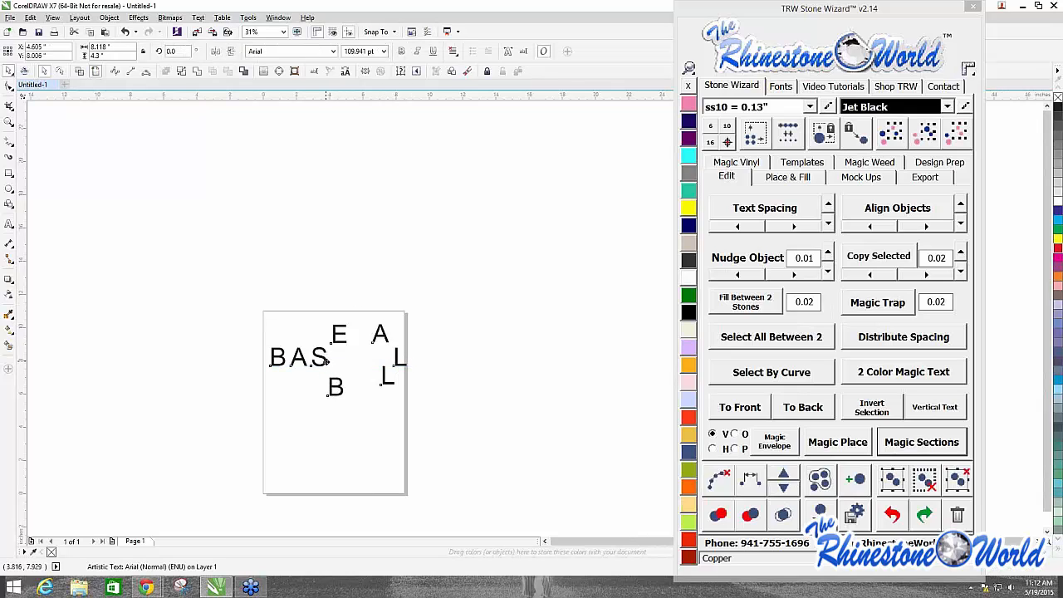
mouse_move(326, 359)
left_mouse_down()
mouse_move(320, 282)
mouse_move(392, 205)
mouse_move(326, 372)
left_mouse_up()
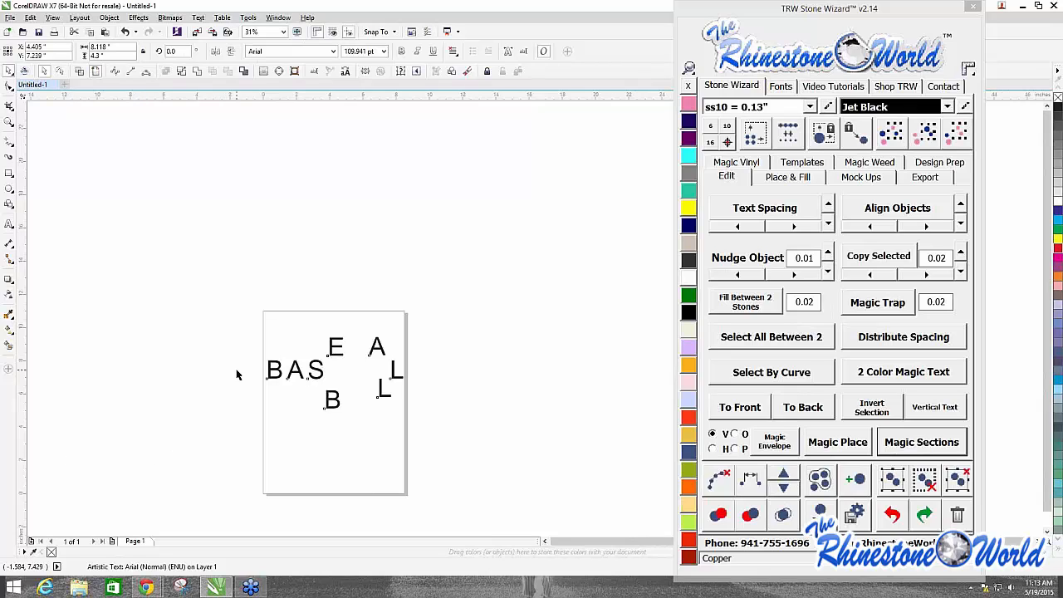
Step: Undo the text move and all the individual letter shifts in BASEBALL
key("ctrl+z")
key("ctrl+z")
key("ctrl+z")
key("ctrl+z")
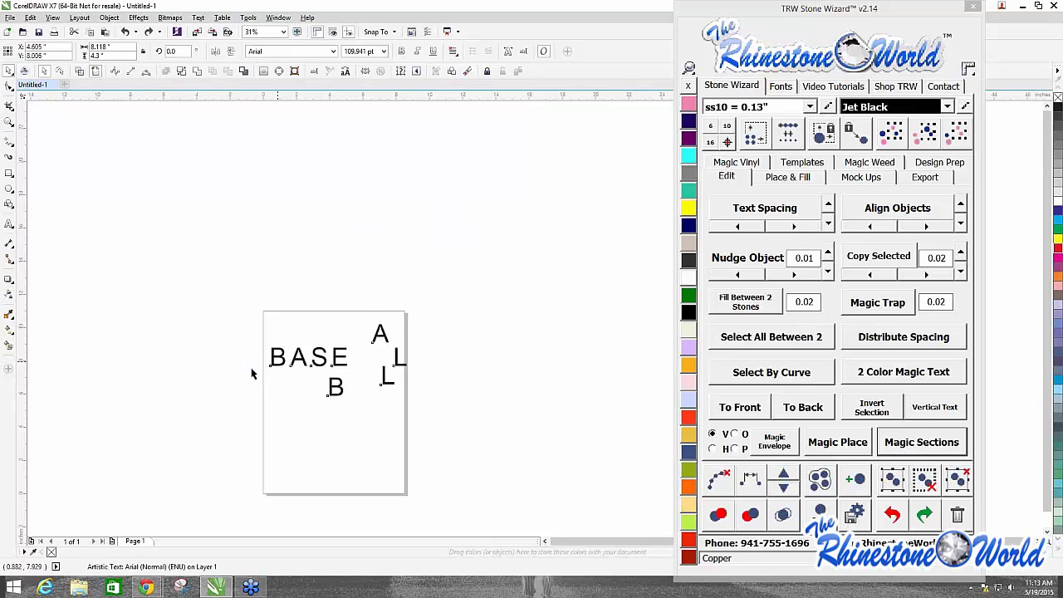
key("ctrl+z")
key("ctrl+z")
key("ctrl+z")
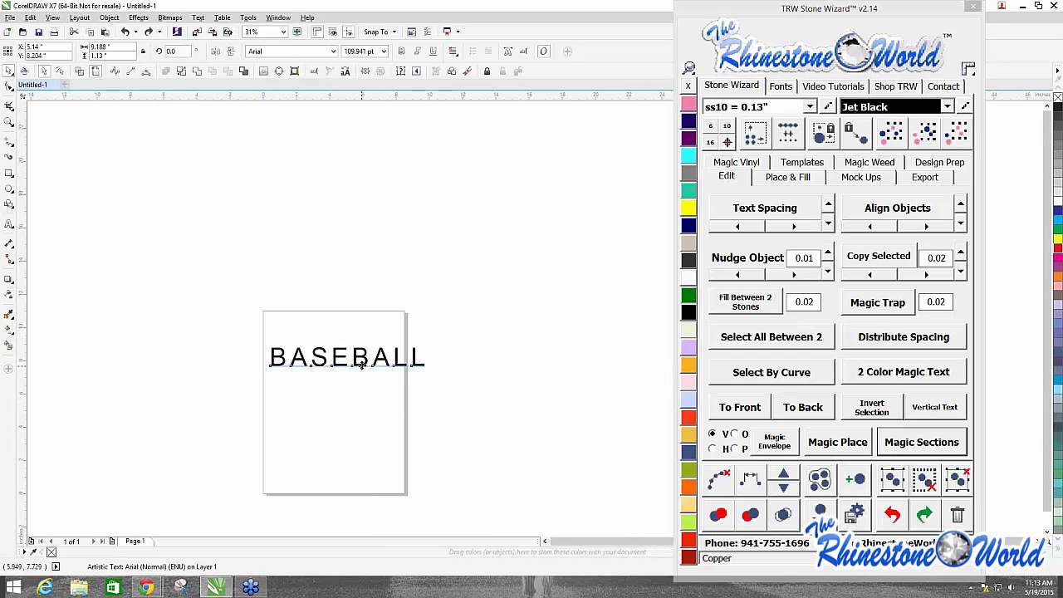
Step: Delete the widely spaced BASEBALL text from the page
left_click(409, 371)
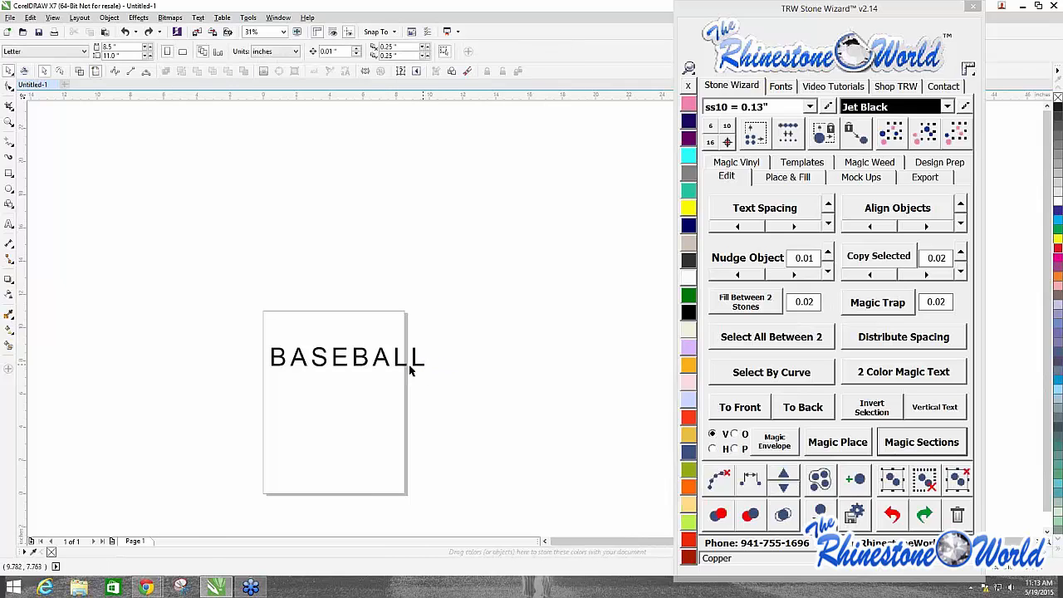
left_click_drag(244, 320, 477, 417)
key("Delete")
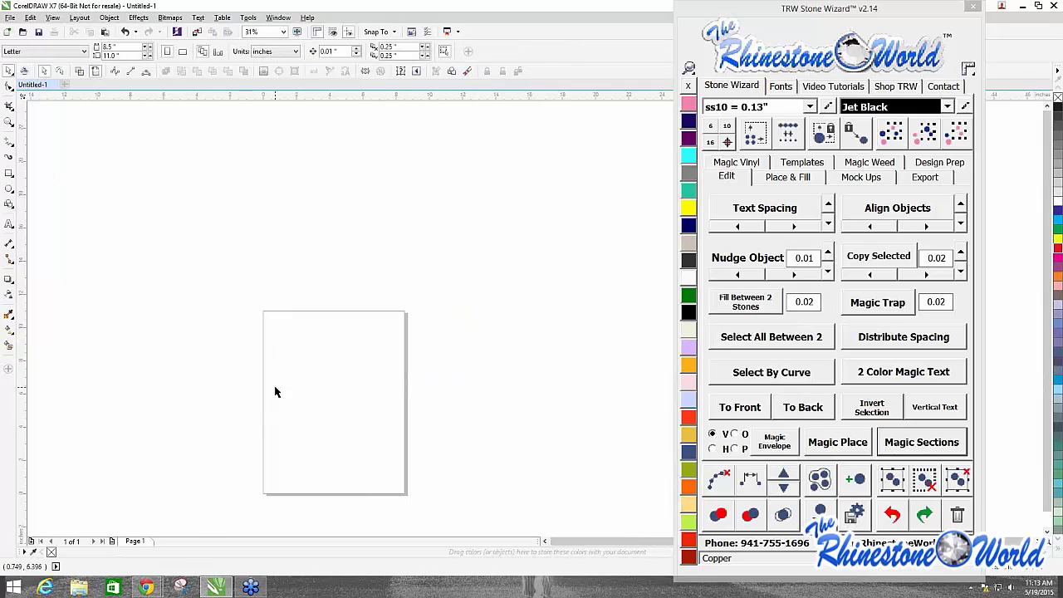
Step: Add new artistic text reading BASEBALL in the upper part of the page and select it as an object
left_click(10, 224)
scroll(308, 374, "up", 3)
left_click(281, 298)
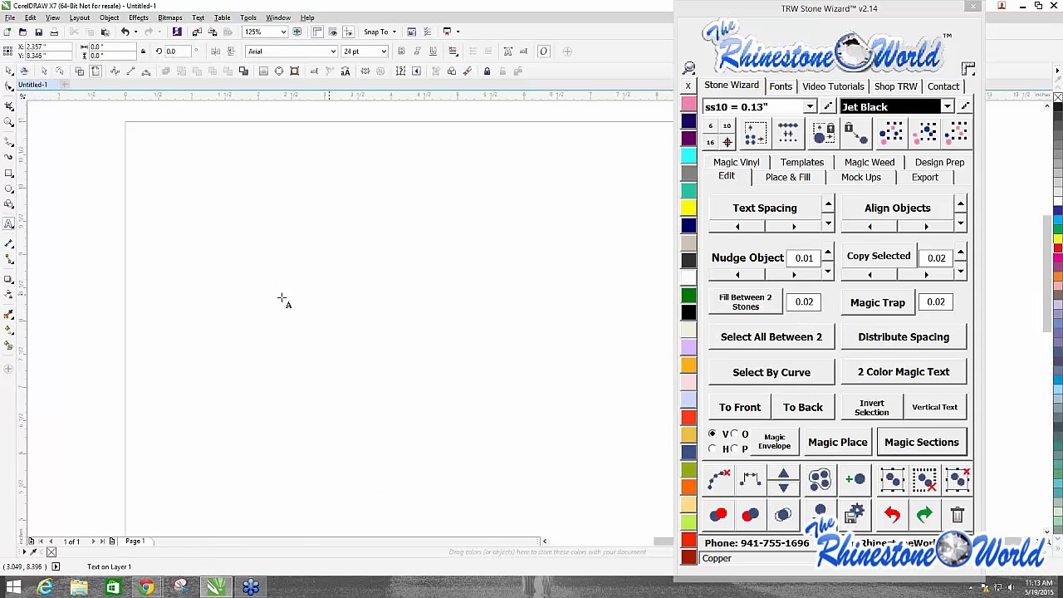
type("BASEA")
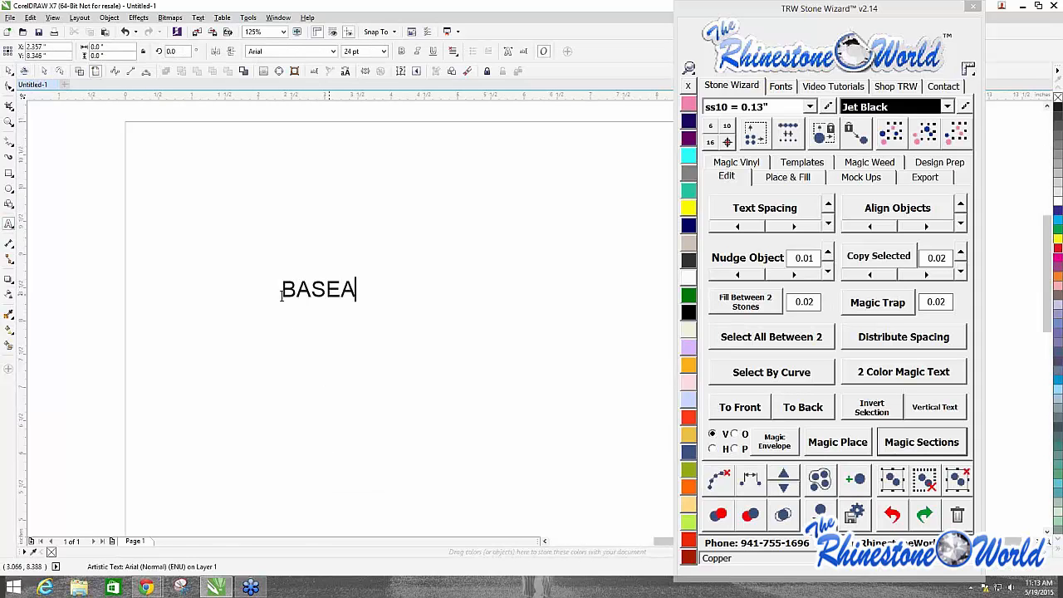
key("BackSpace")
type("BALL")
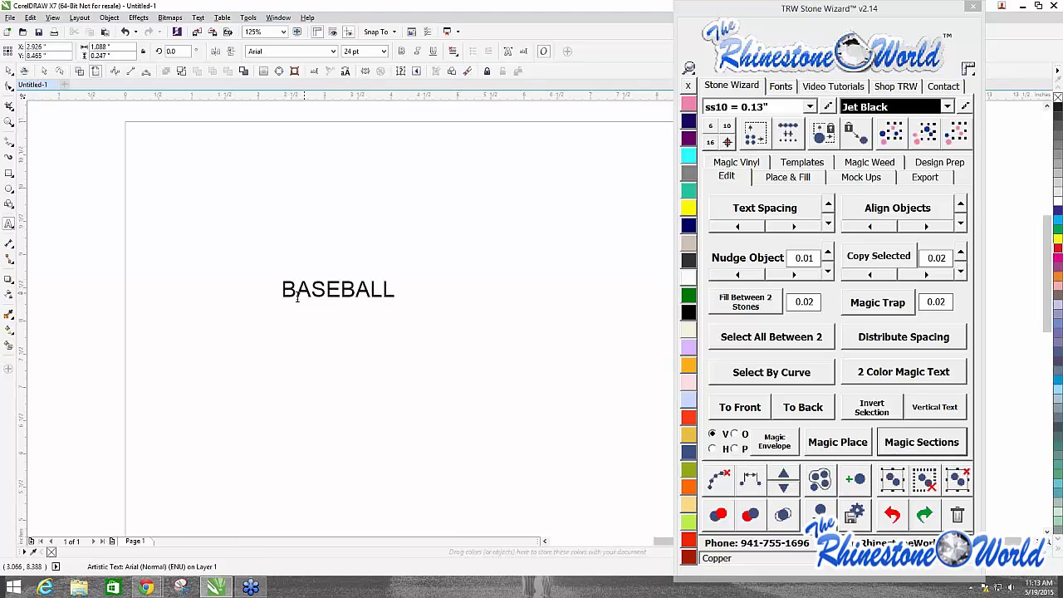
left_click(9, 72)
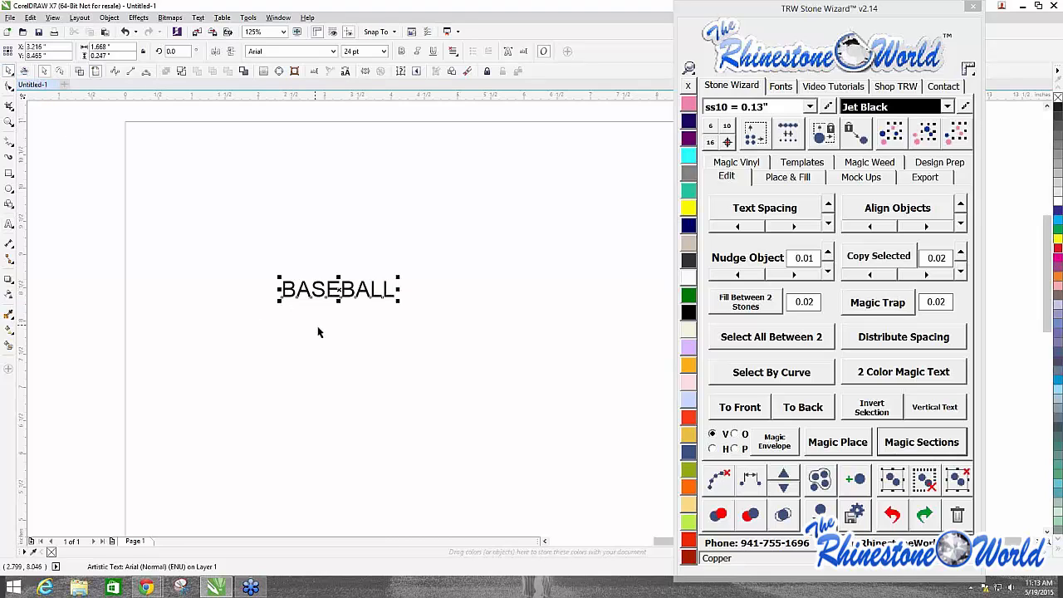
Step: Move the new BASEBALL text toward the page's right edge and enlarge it to about 11 inches wide
scroll(317, 332, "down", 2)
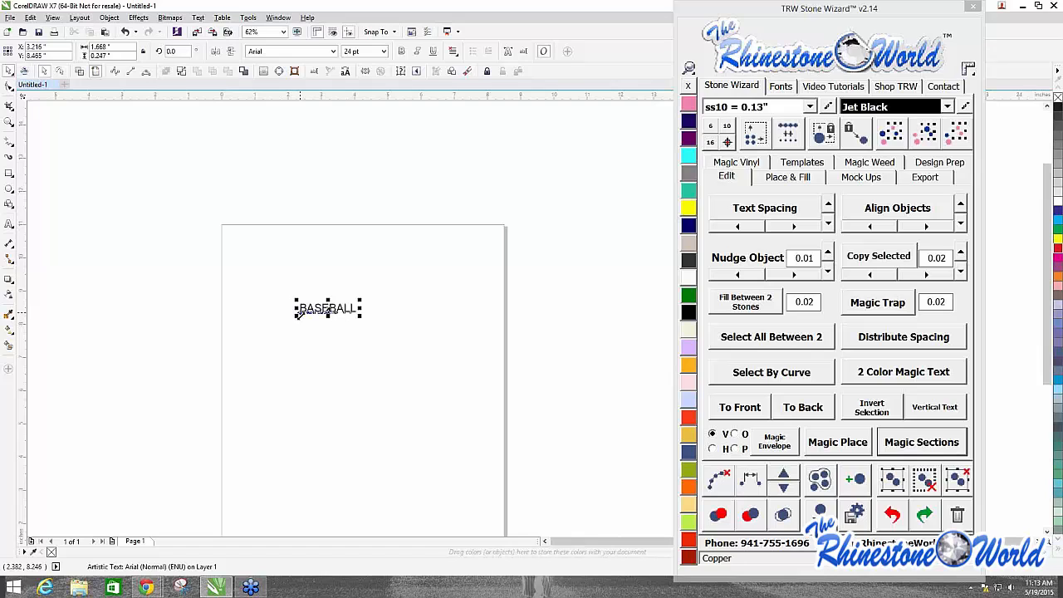
left_click_drag(297, 316, 359, 303)
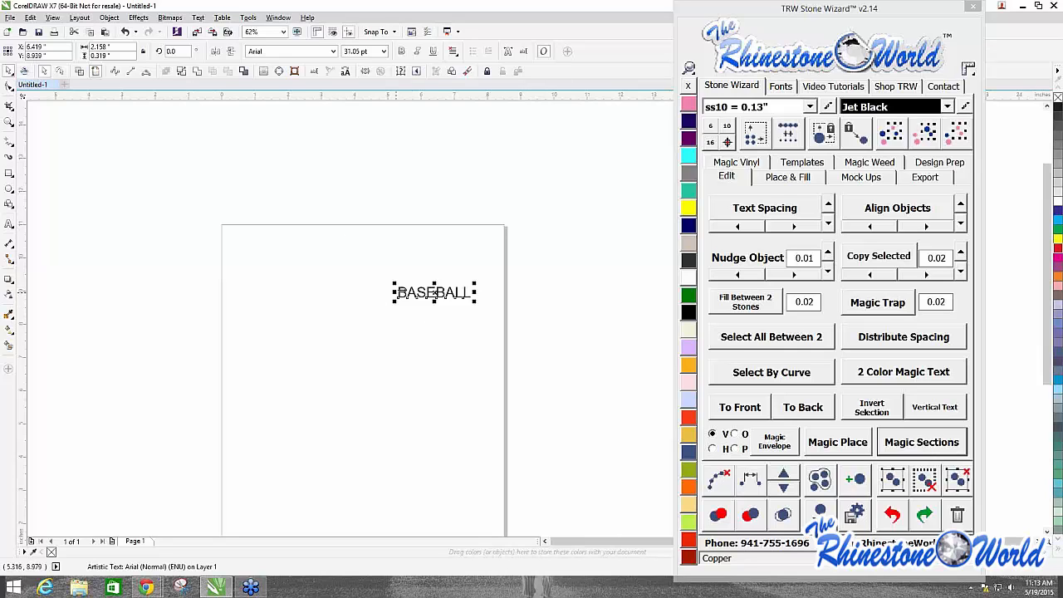
left_click_drag(393, 302, 247, 362)
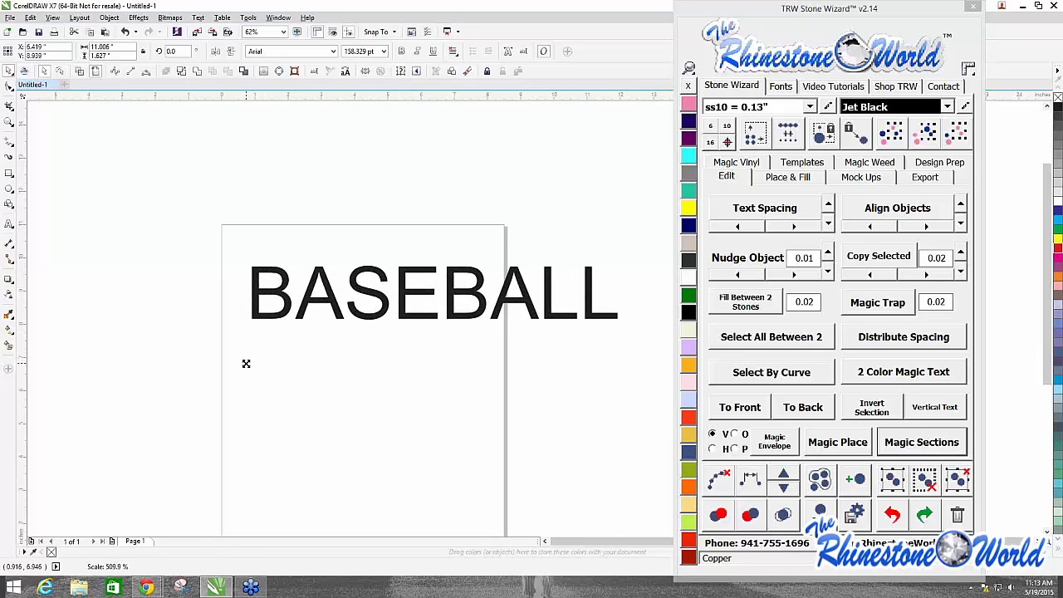
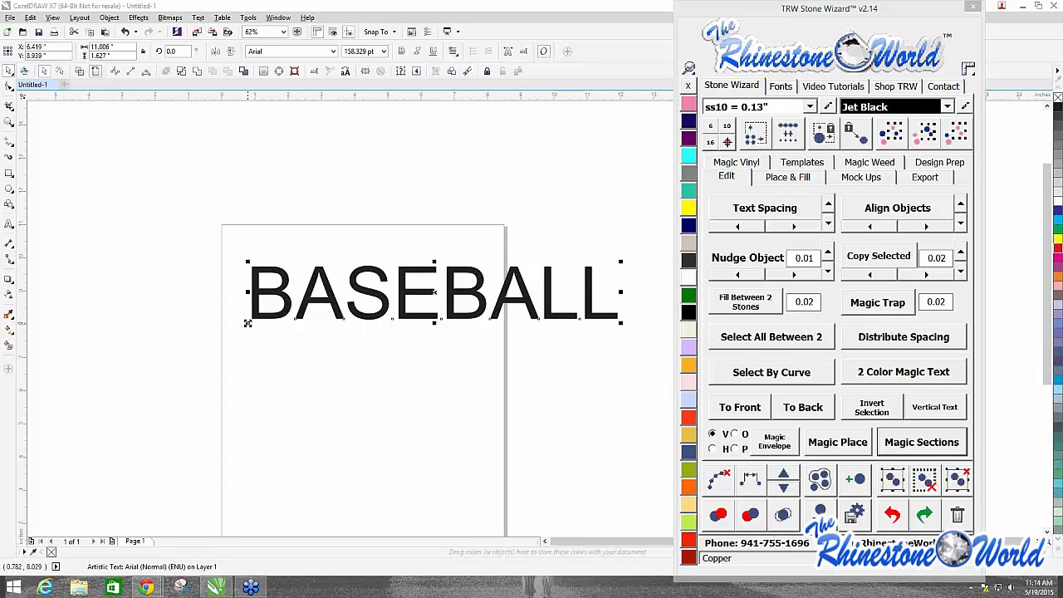
Step: Shrink the BASEBALL text to about 10.2 inches wide, and delete it from the page
mouse_move(247, 322)
left_mouse_down()
mouse_move(288, 308)
mouse_move(261, 323)
left_mouse_up()
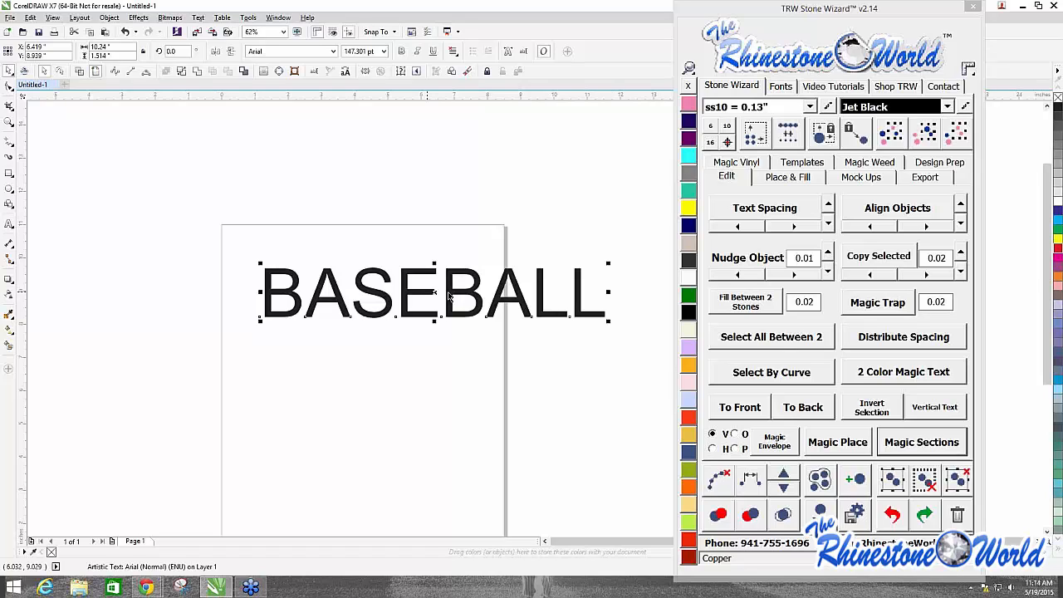
key("Delete")
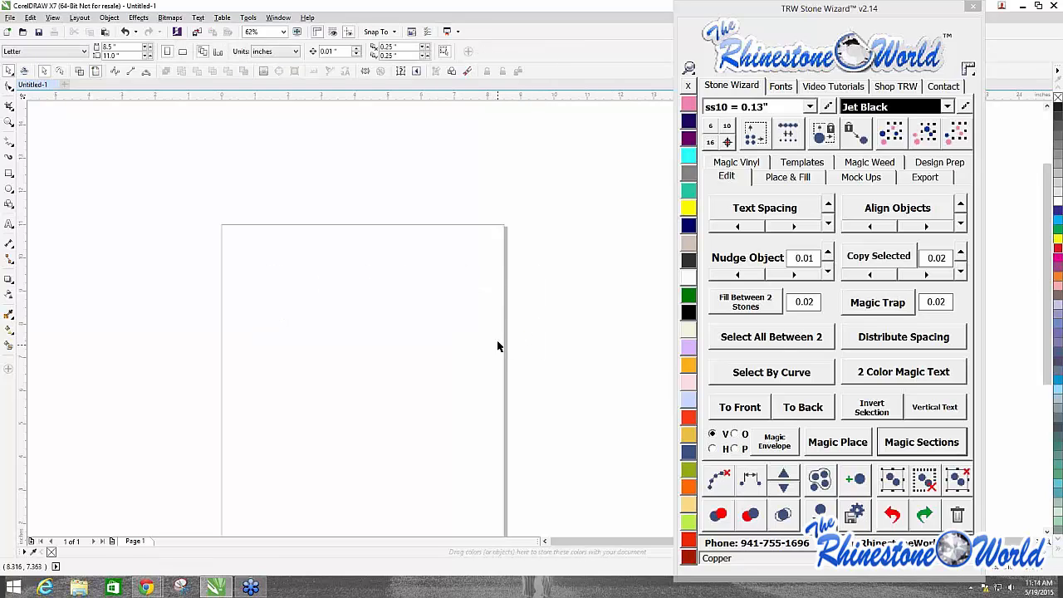
Step: Add artistic text reading LAKEWOOD in the upper part of the page and enlarge it to about 6.4 inches wide
left_click(789, 180)
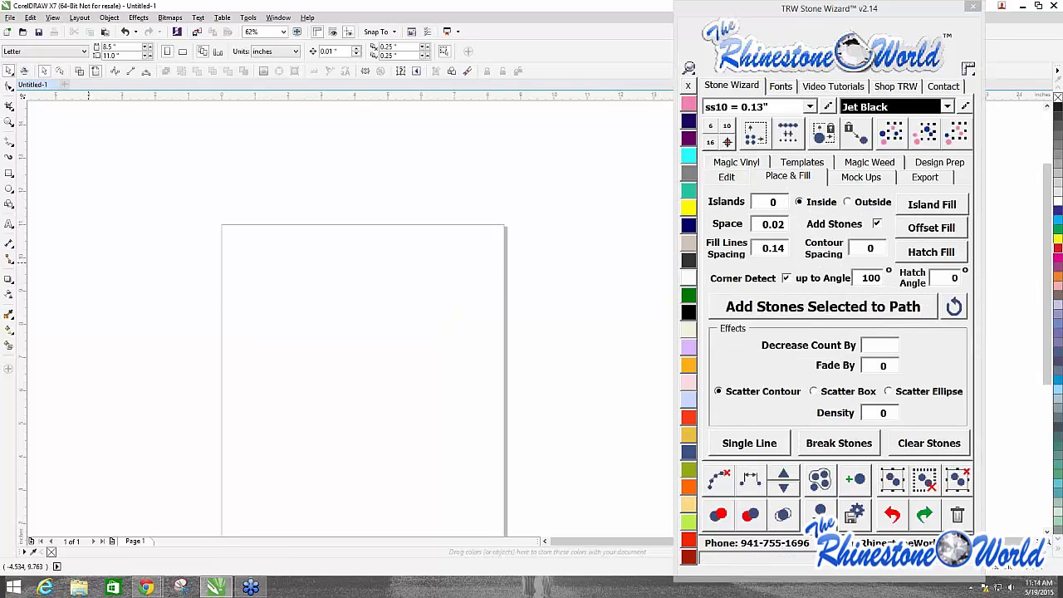
left_click(10, 223)
left_click(253, 259)
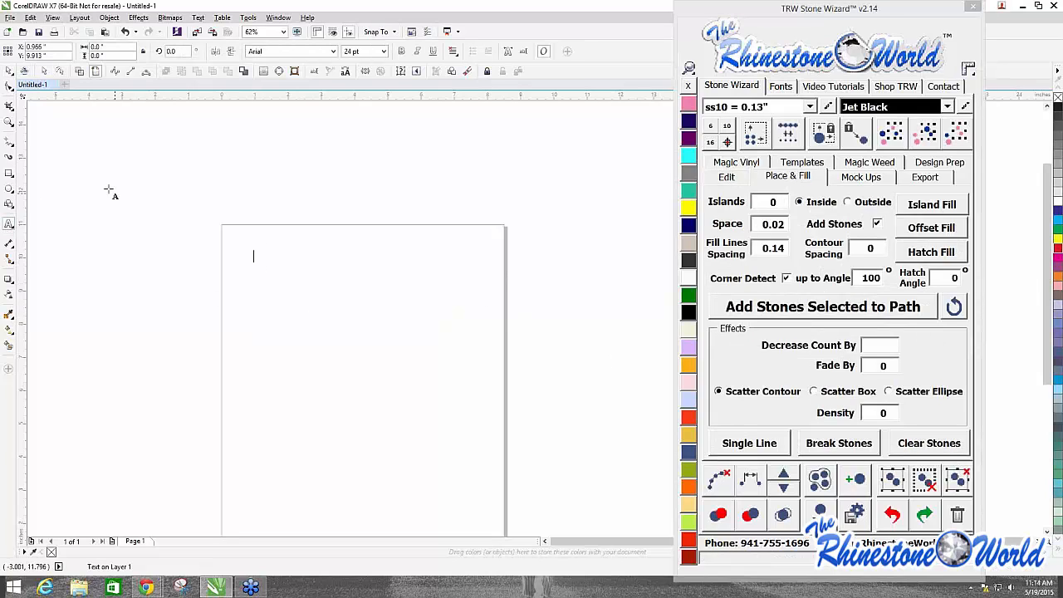
scroll(268, 268, "up", 2)
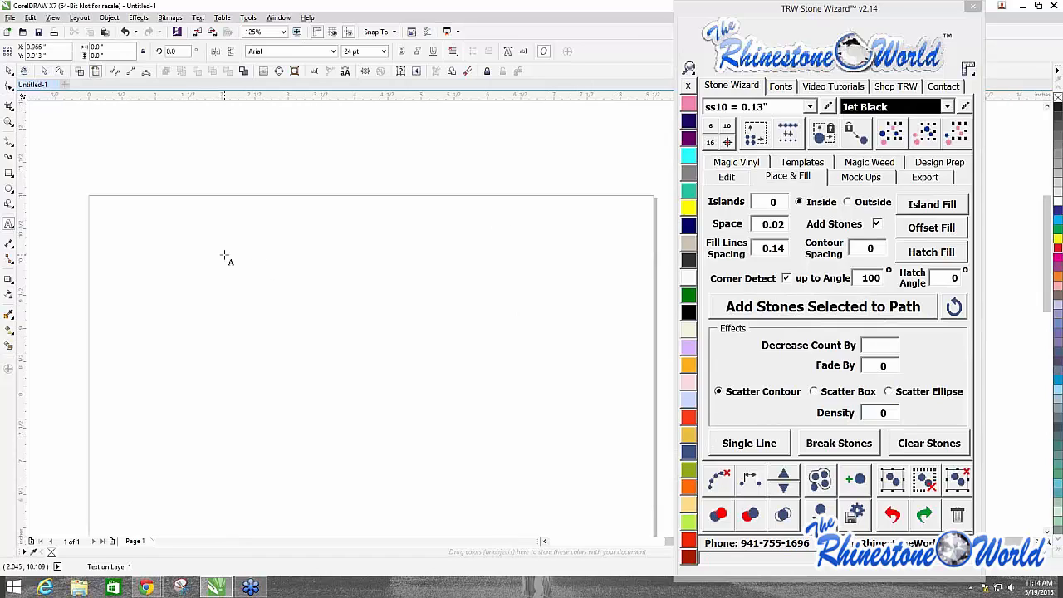
type("LAKEWOOD")
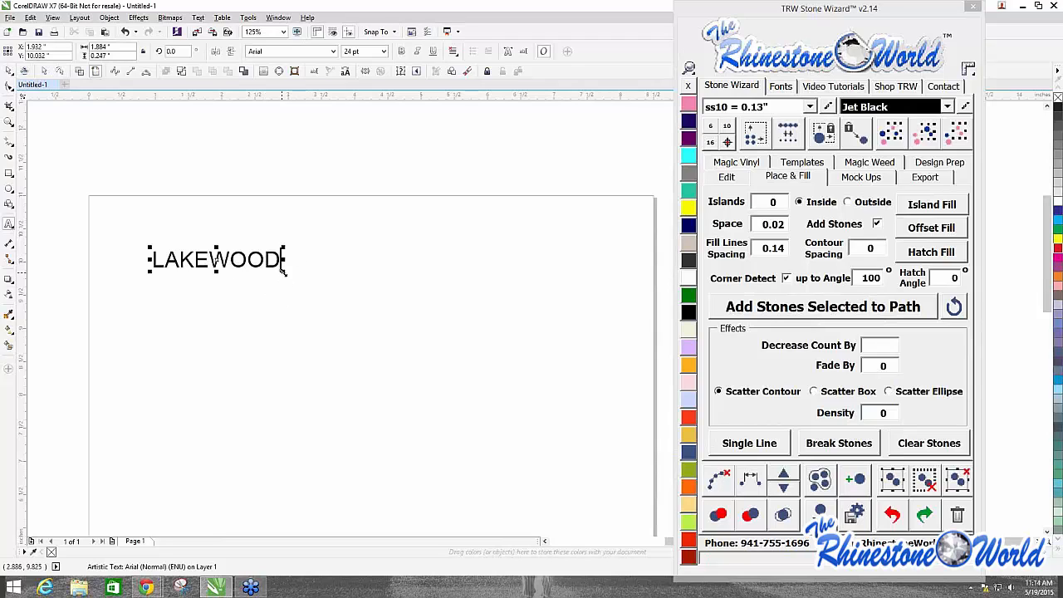
left_click_drag(283, 271, 581, 437)
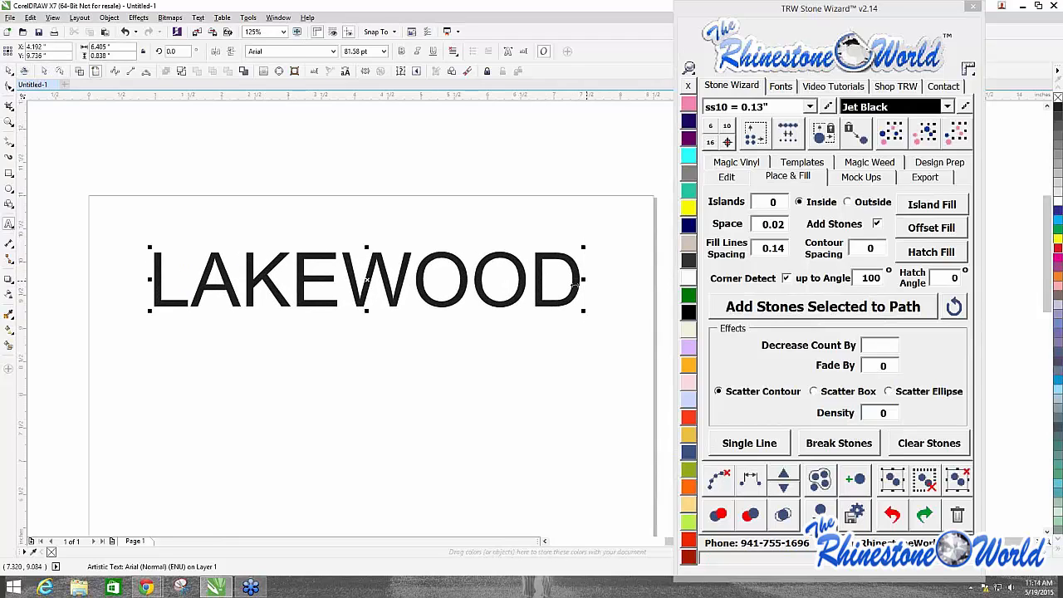
Step: Select all the LAKEWOOD letters, find the brush font by name and apply Brush Script MT
key("shift+Left")
key("shift+Left")
key("shift+Left")
key("shift+Left")
key("shift+Left")
key("shift+Left")
key("shift+Left")
key("shift+Left")
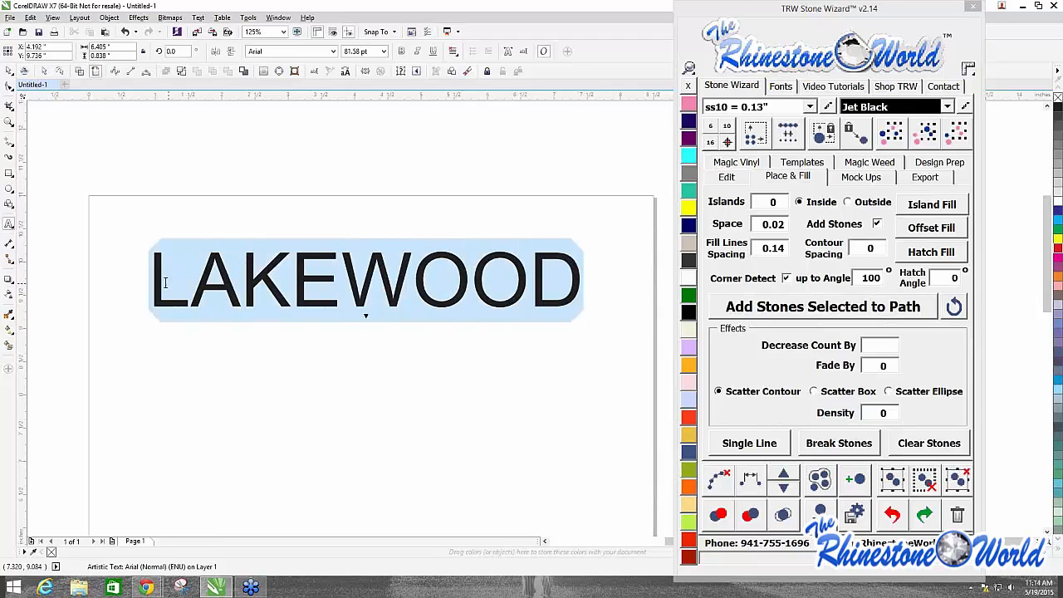
left_click(781, 86)
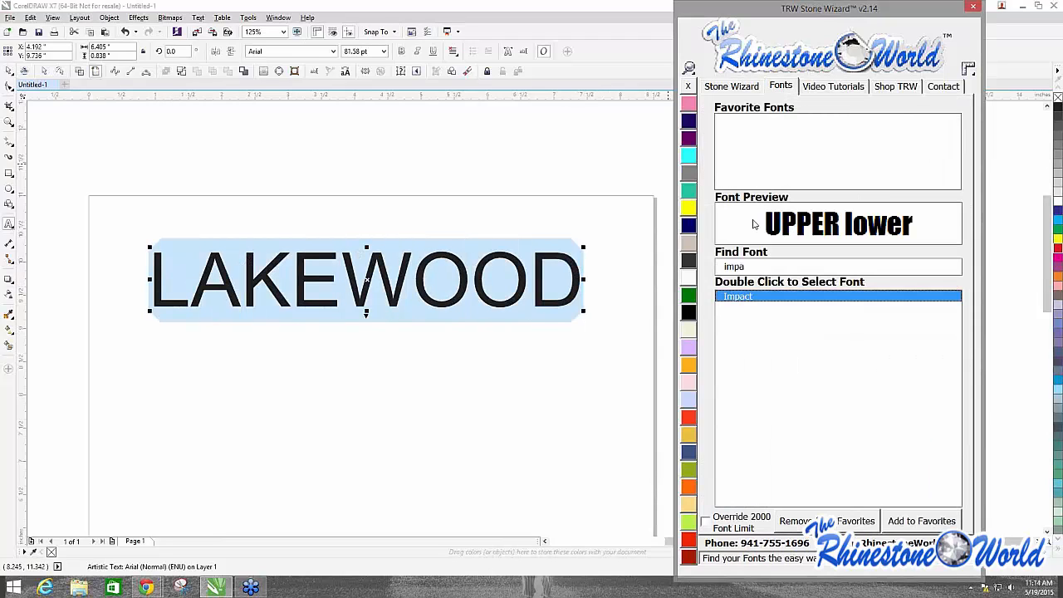
double_click(759, 266)
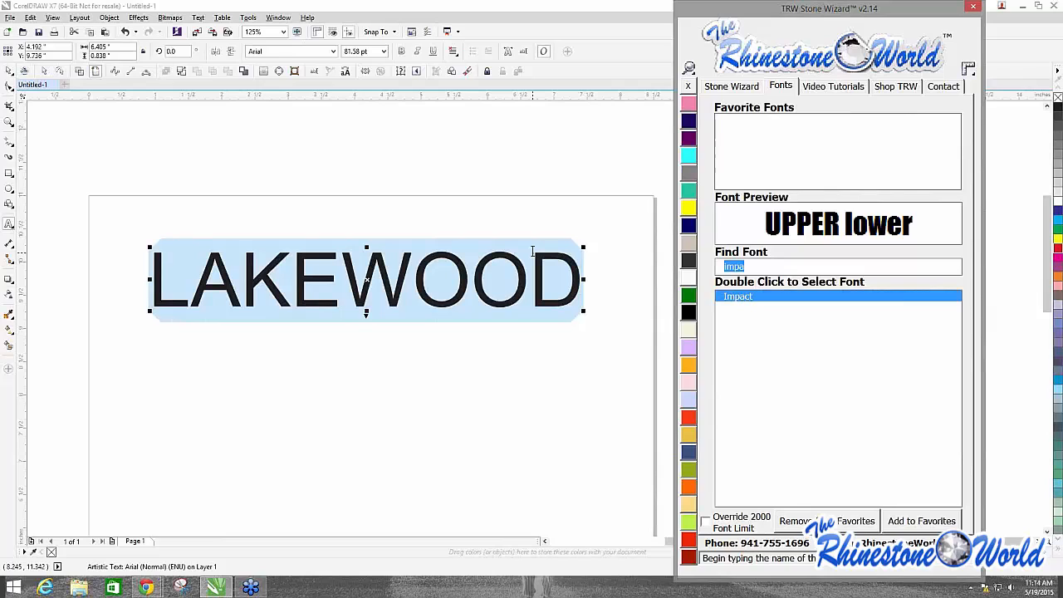
type("brush")
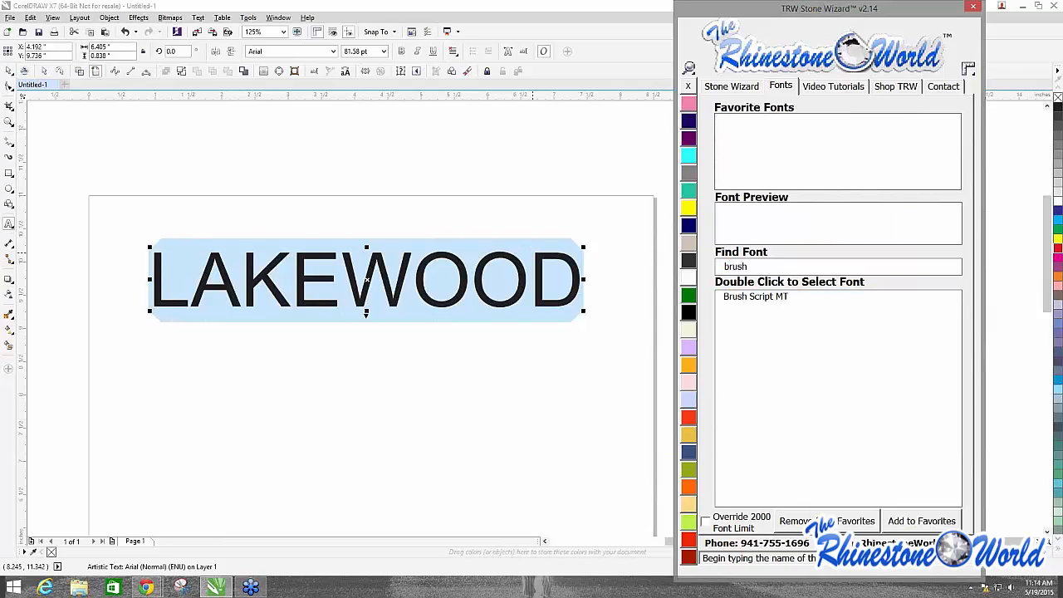
double_click(752, 297)
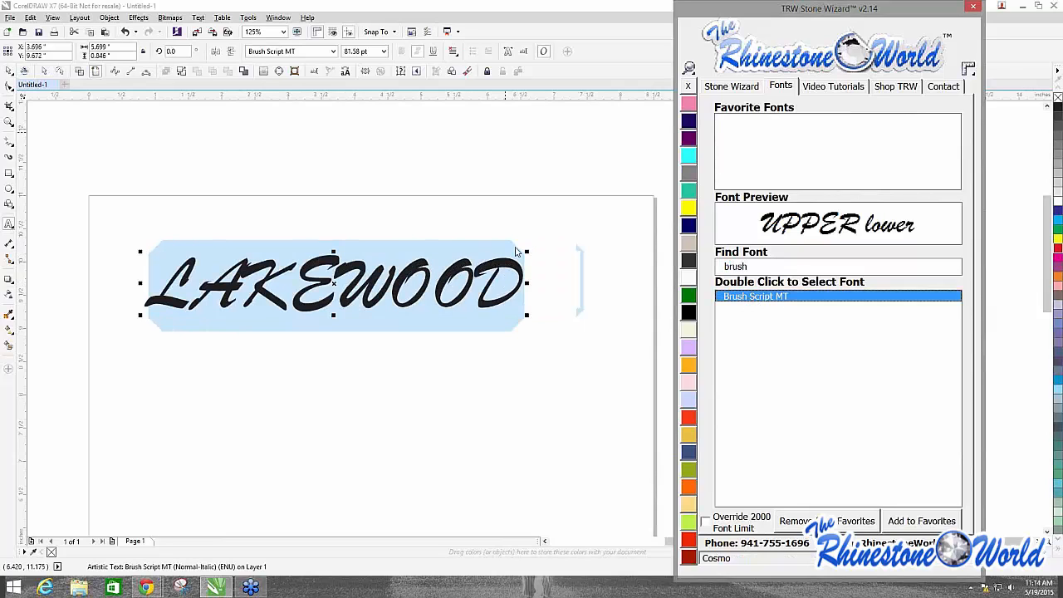
Step: Change the LAKEWOOD text to Sentence case and select it as an object
left_click(344, 71)
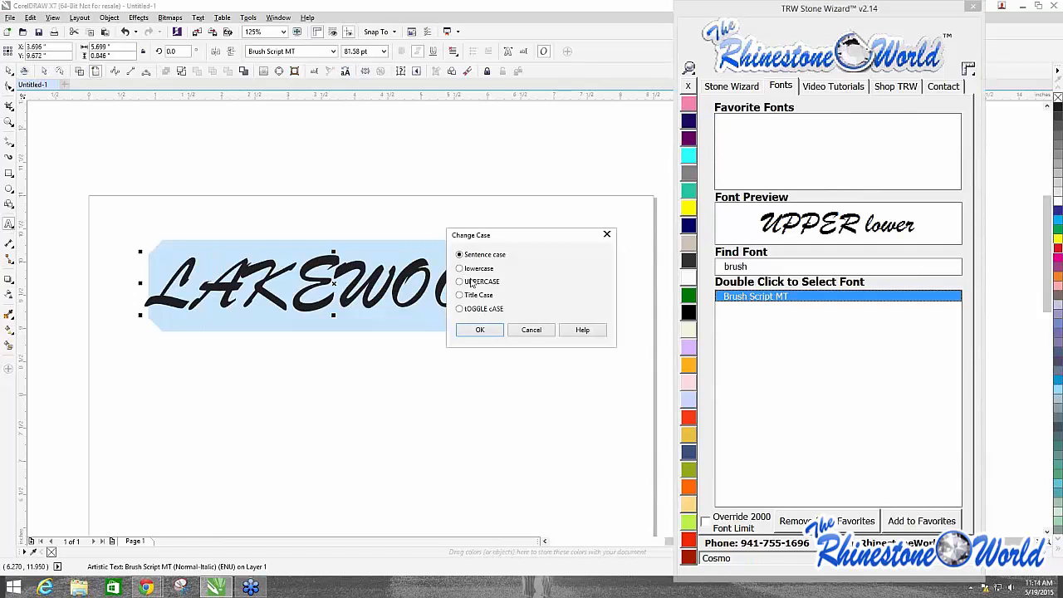
left_click(479, 329)
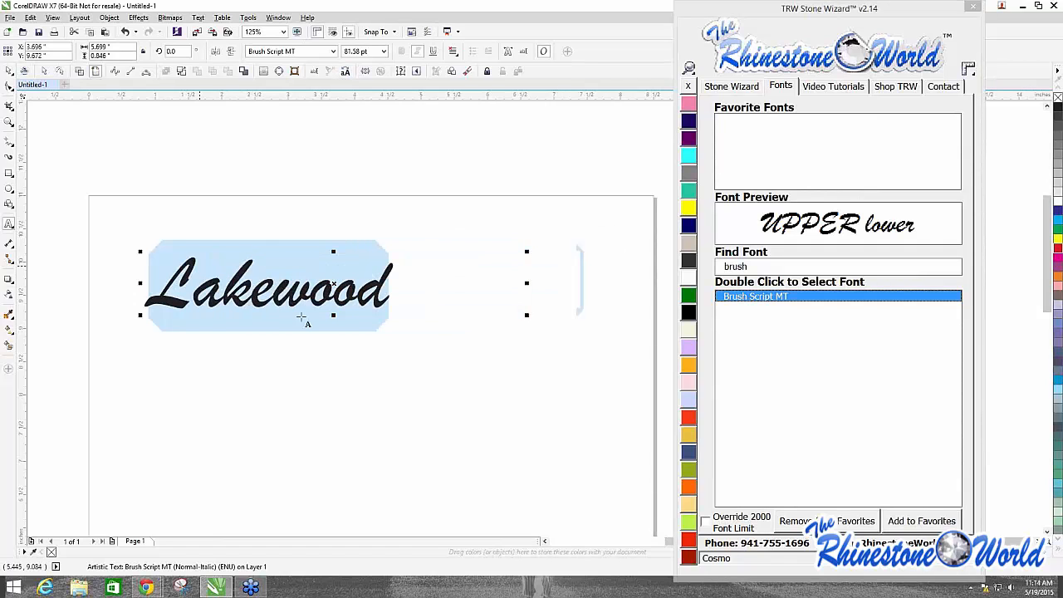
left_click(240, 205)
left_click(385, 300)
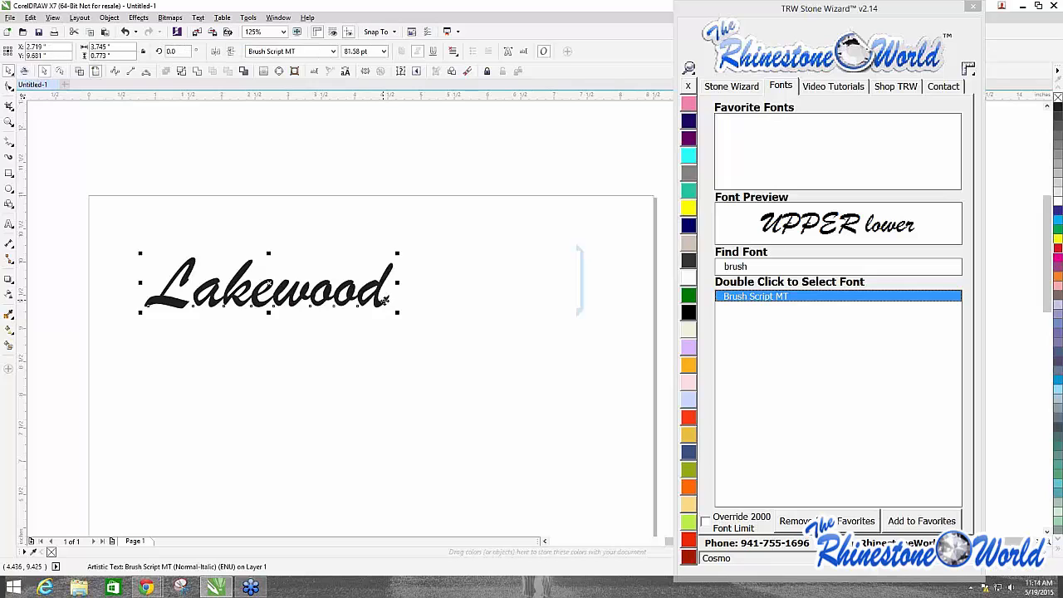
Step: Enlarge the Lakewood text to about 10.3 inches wide, center it across the page's upper part and place a copy below it
left_click_drag(397, 312, 598, 353)
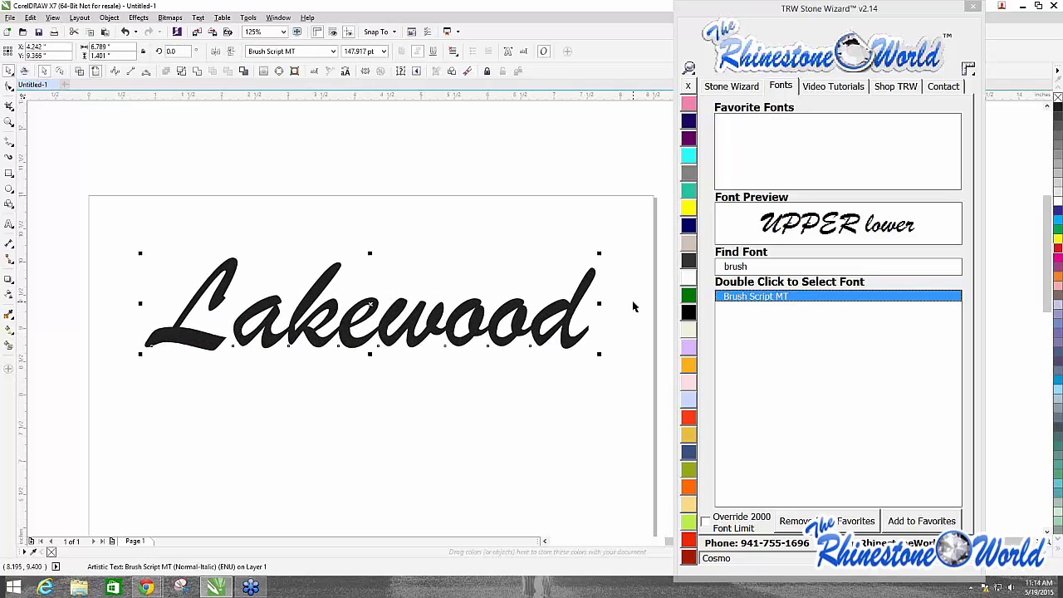
left_click(732, 86)
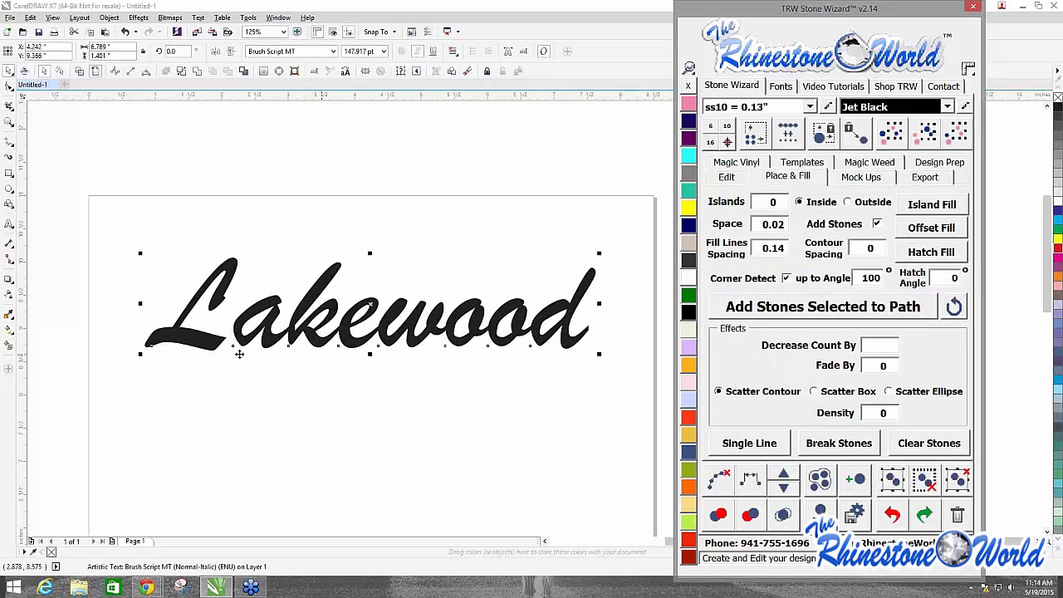
left_click_drag(363, 306, 309, 252)
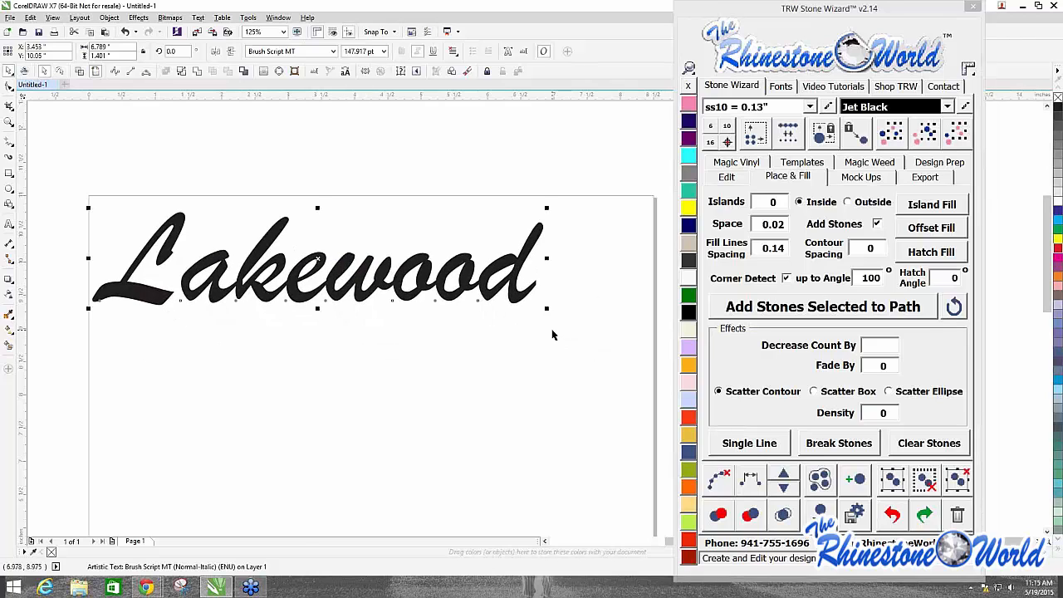
scroll(523, 317, "down", 1)
left_click_drag(538, 316, 656, 330)
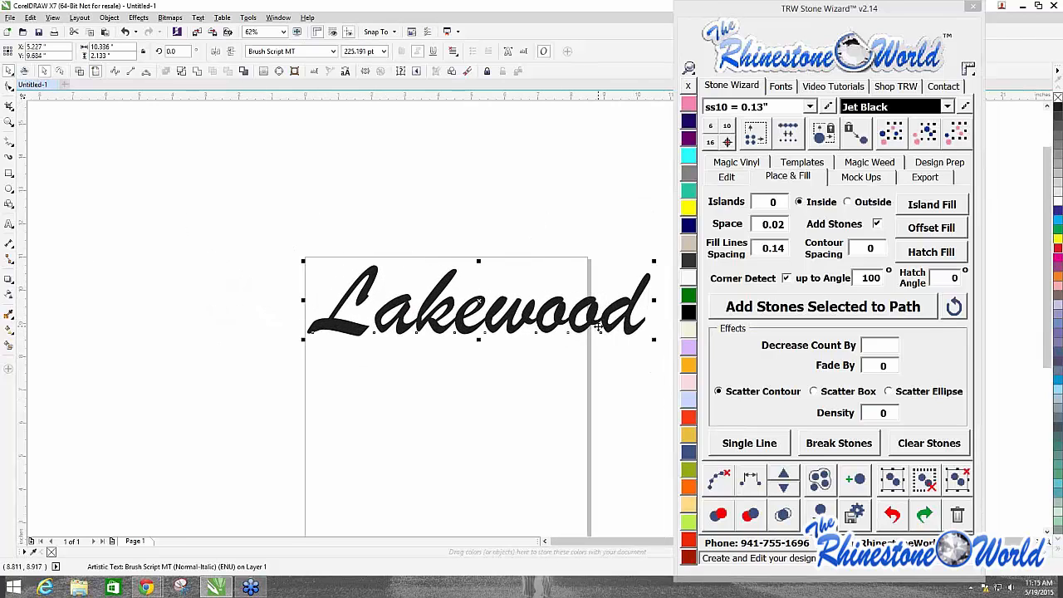
left_click_drag(590, 308, 534, 487)
right_click(535, 415)
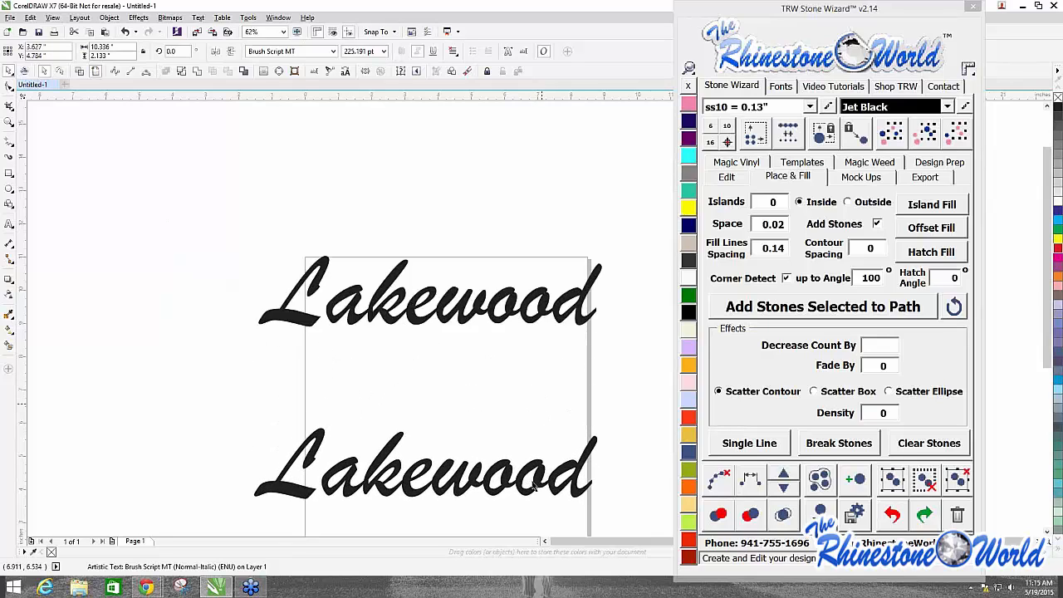
Step: Apply an outside Island Fill to the upper Lakewood text with 1 island, 0.07 contour spacing and Corner Detect off
left_click(528, 306)
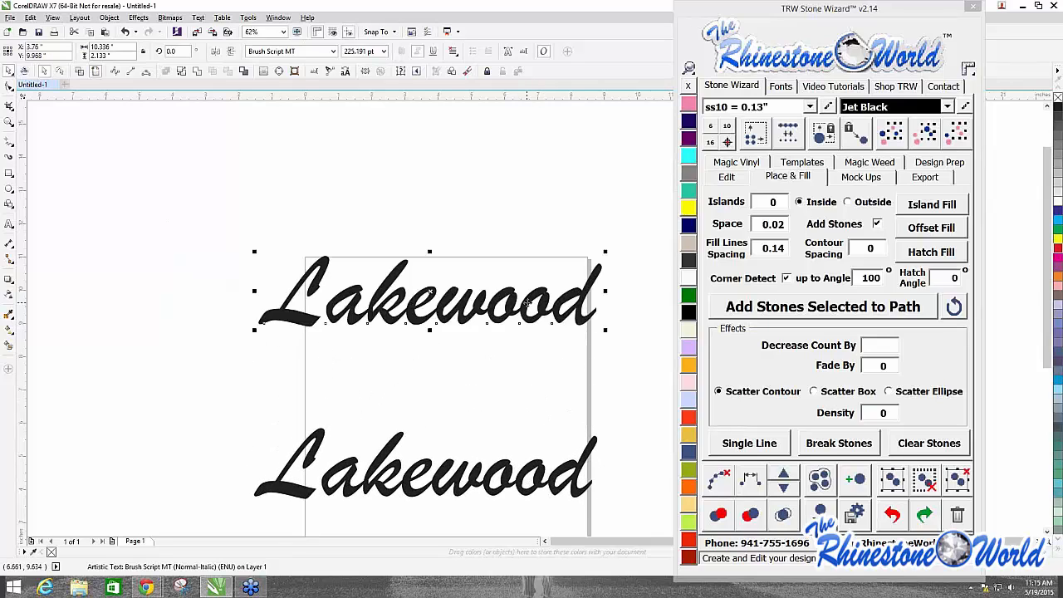
left_click(864, 204)
left_click_drag(781, 203, 705, 204)
type("1")
left_click(877, 252)
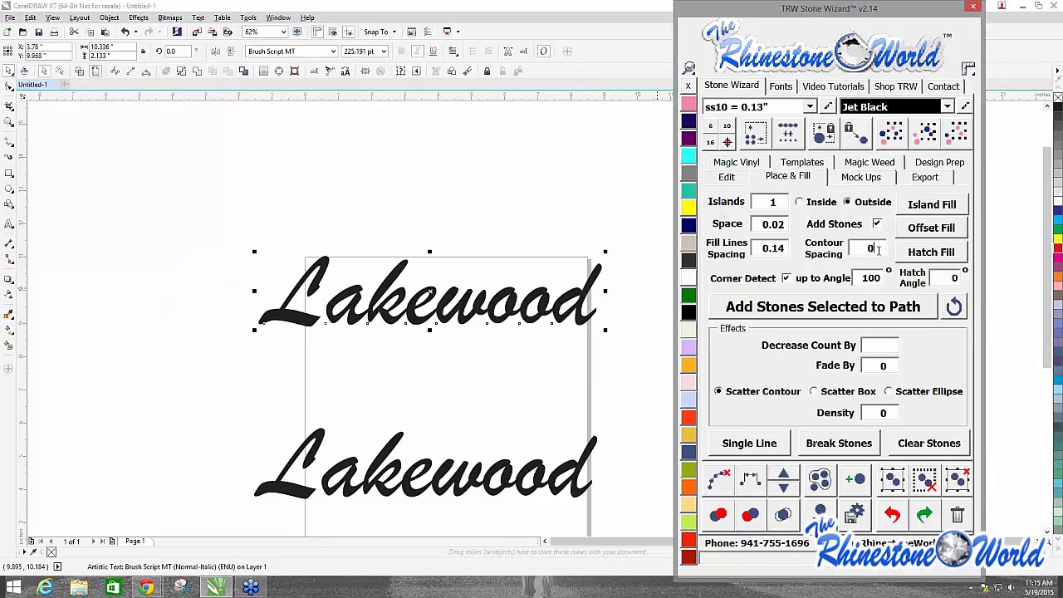
type(".07")
left_click(785, 279)
left_click(913, 206)
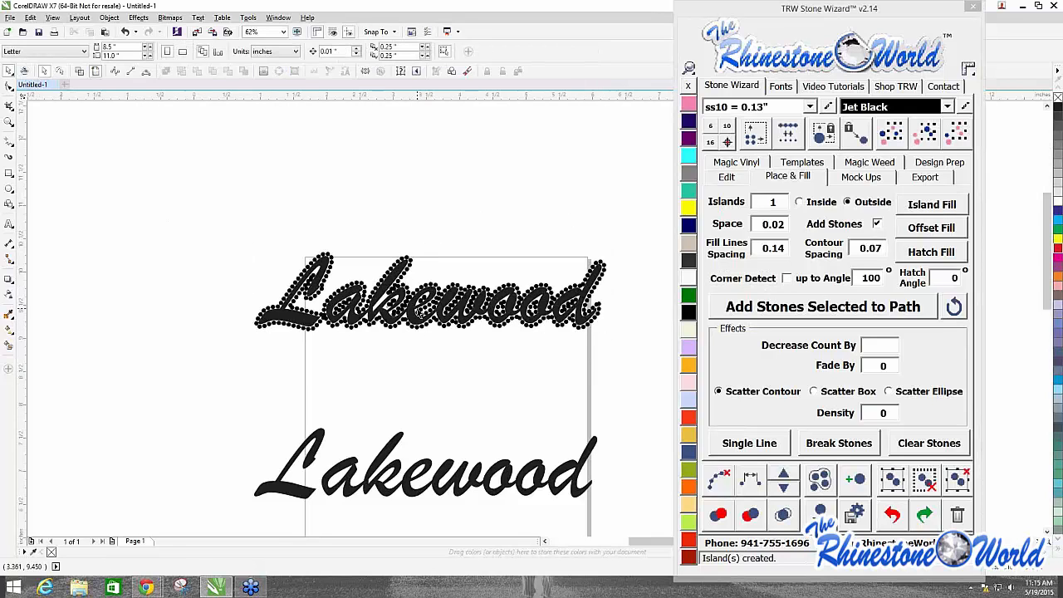
Step: Inspect the stones around the upper Lakewood text and move the plain copy up closer beneath it
scroll(420, 311, "up", 5)
scroll(196, 272, "down", 3)
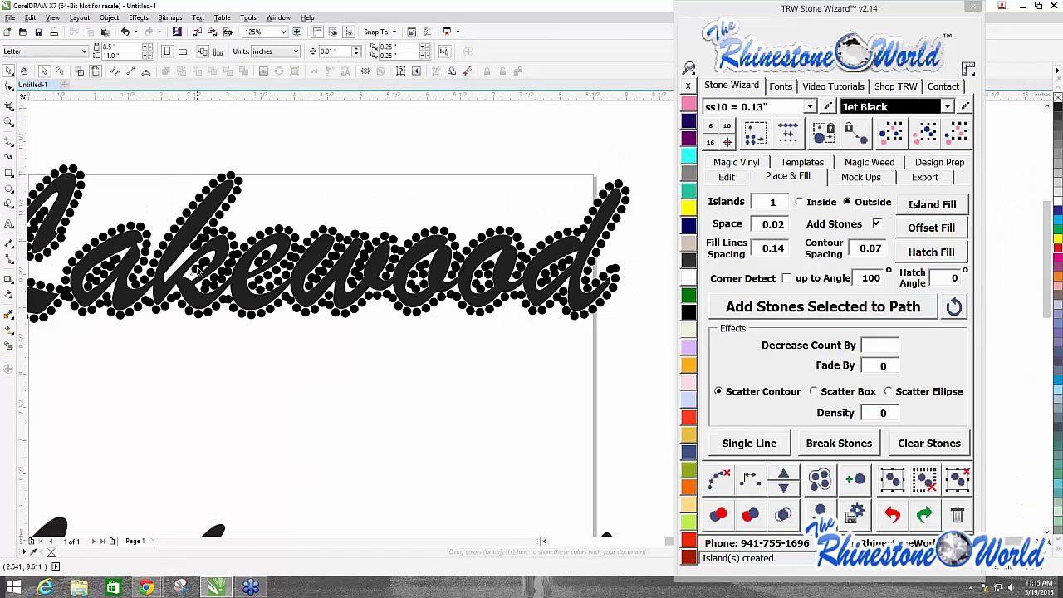
scroll(196, 273, "down", 2)
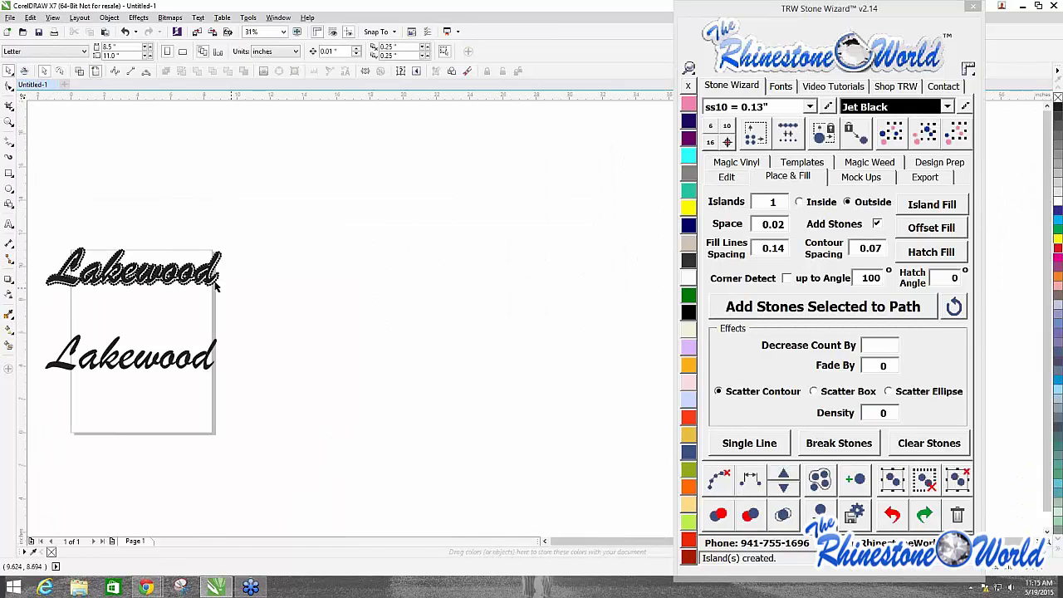
scroll(224, 278, "up", 3)
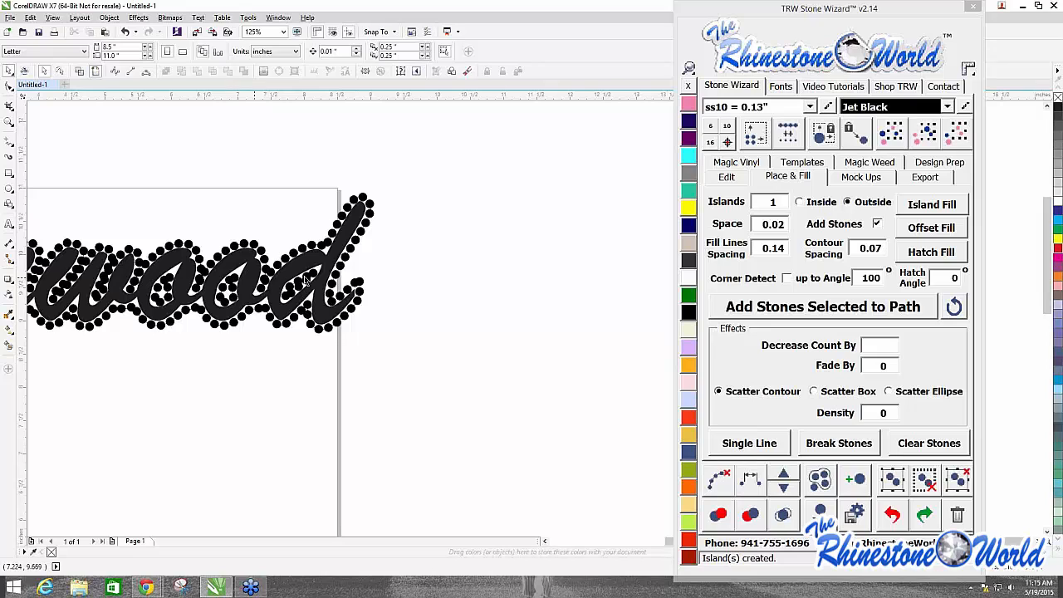
scroll(204, 291, "down", 3)
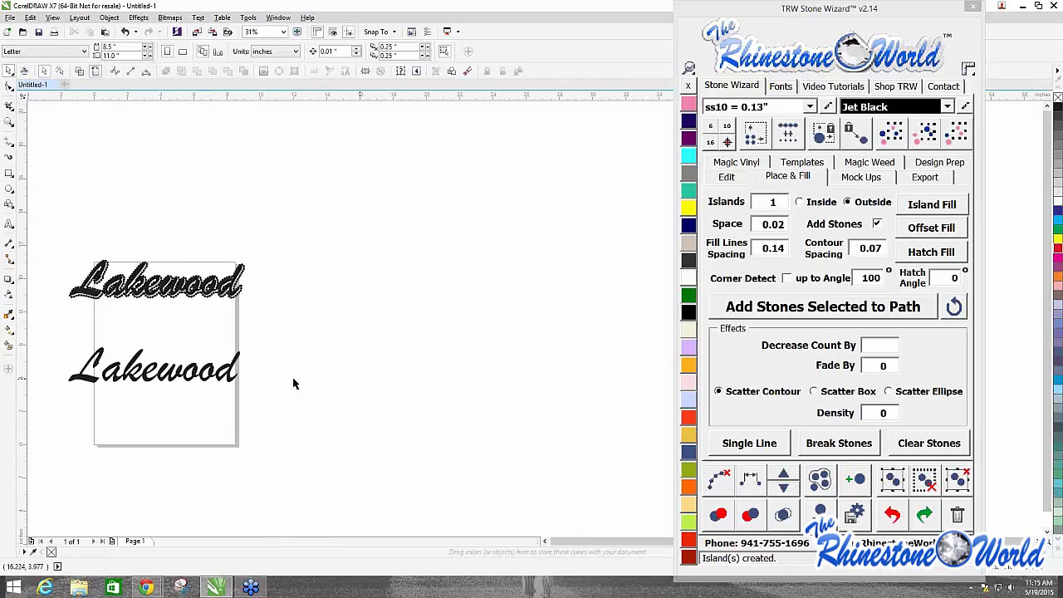
scroll(70, 358, "up", 2)
left_click_drag(139, 386, 145, 316)
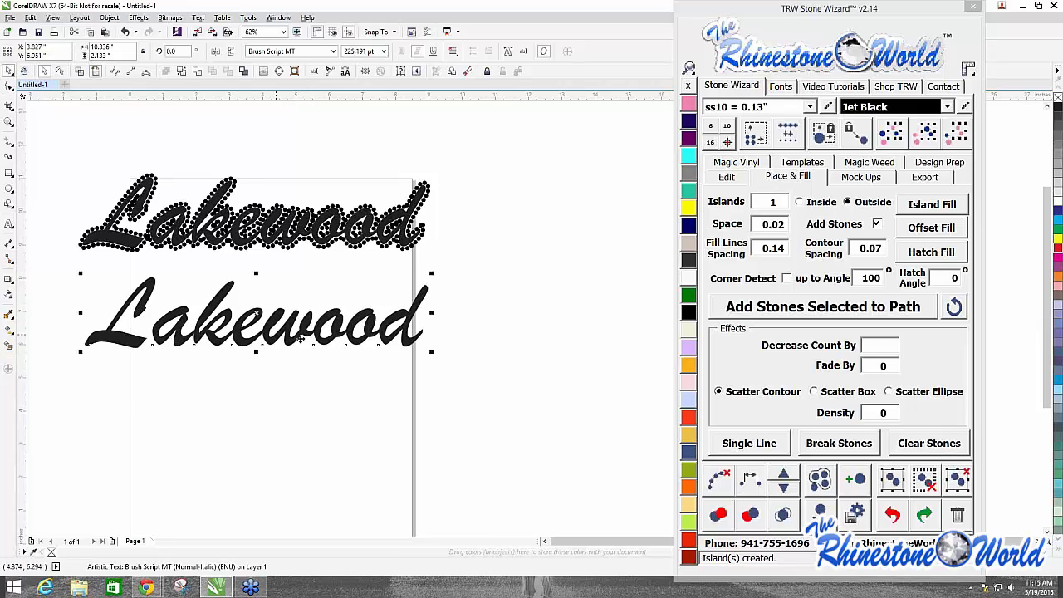
Step: Create a boundary curve around the plain Lakewood text
left_click(181, 311)
scroll(222, 248, "up", 3)
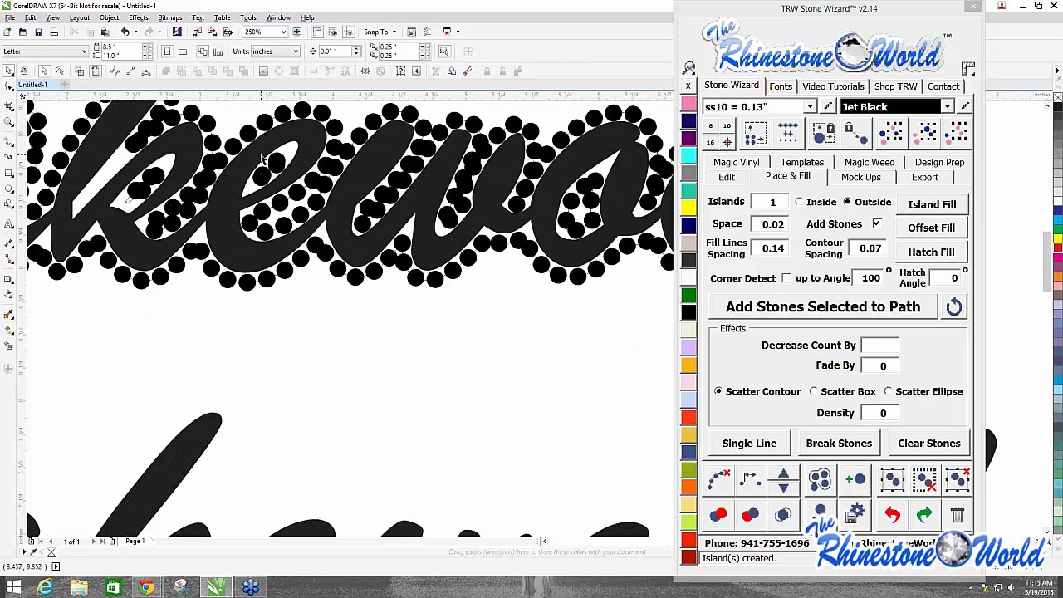
scroll(266, 179, "down", 3)
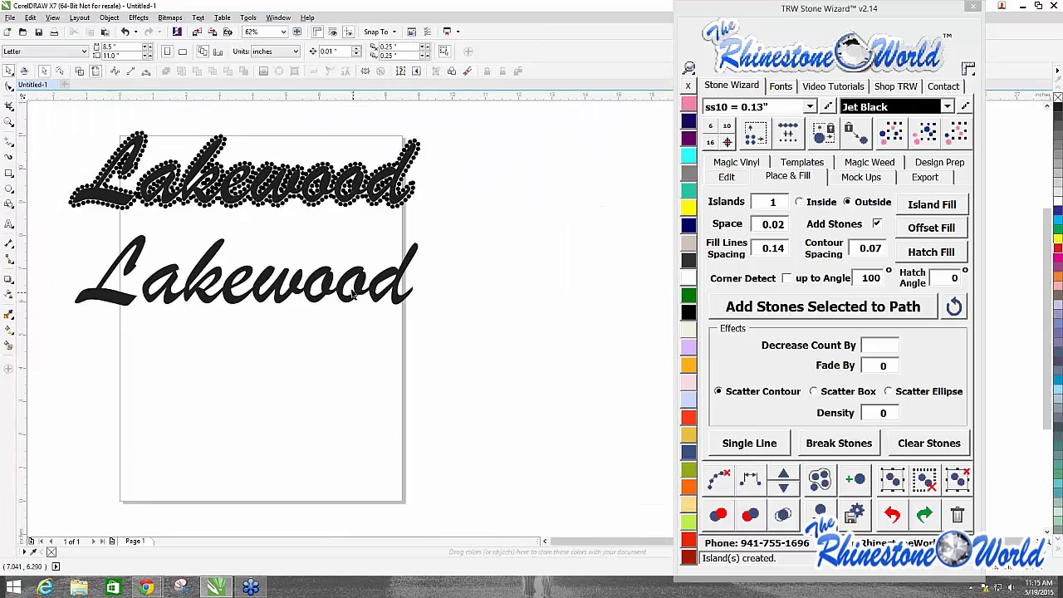
left_click(400, 308)
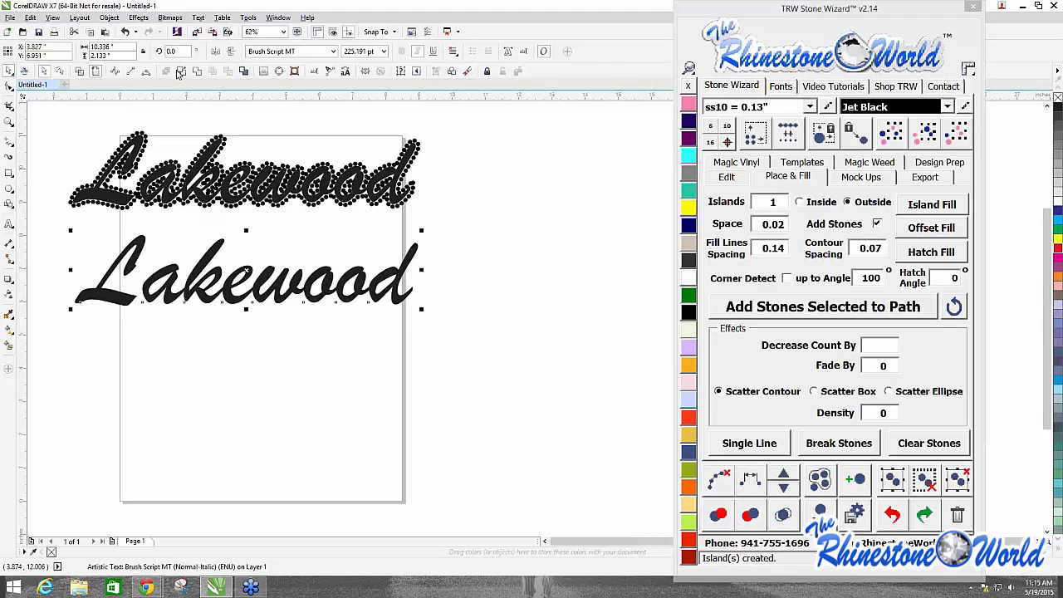
left_click(244, 73)
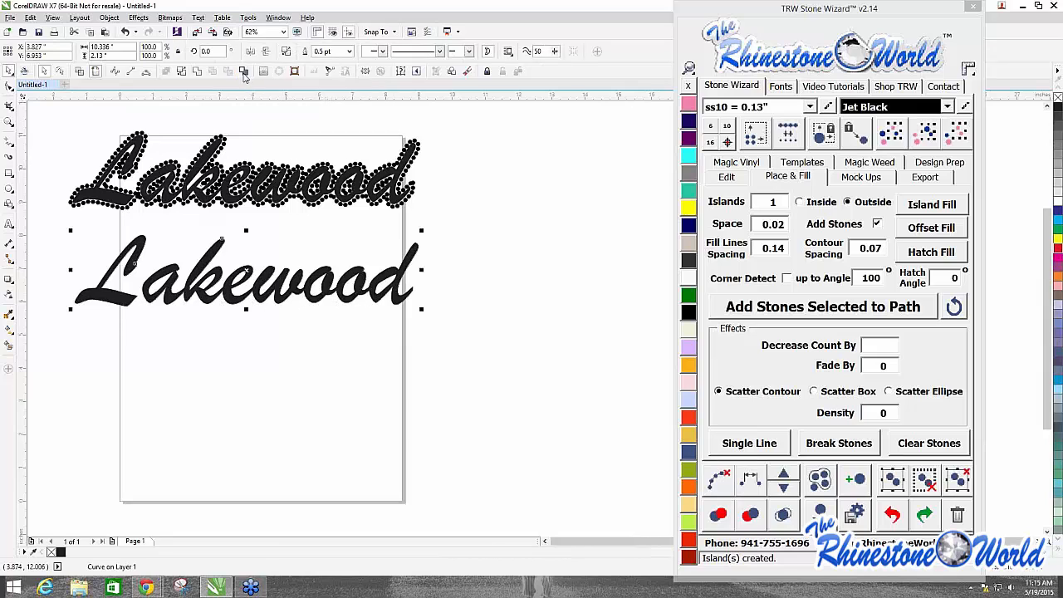
Step: Move the new Lakewood boundary outline about 2.5 inches down, below the plain text
left_click(230, 407)
scroll(209, 283, "up", 2)
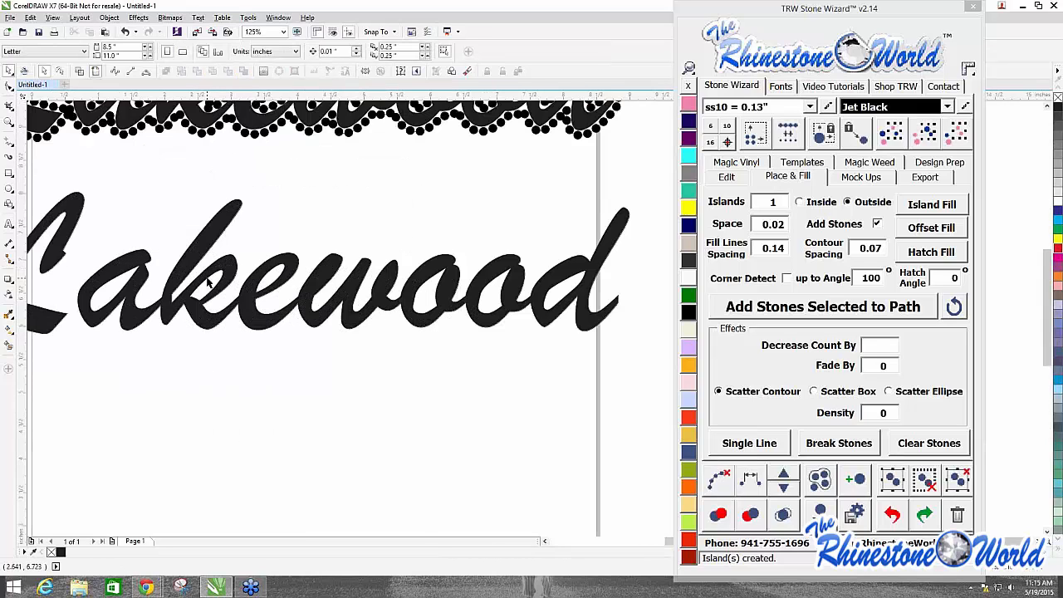
left_click_drag(236, 260, 240, 423)
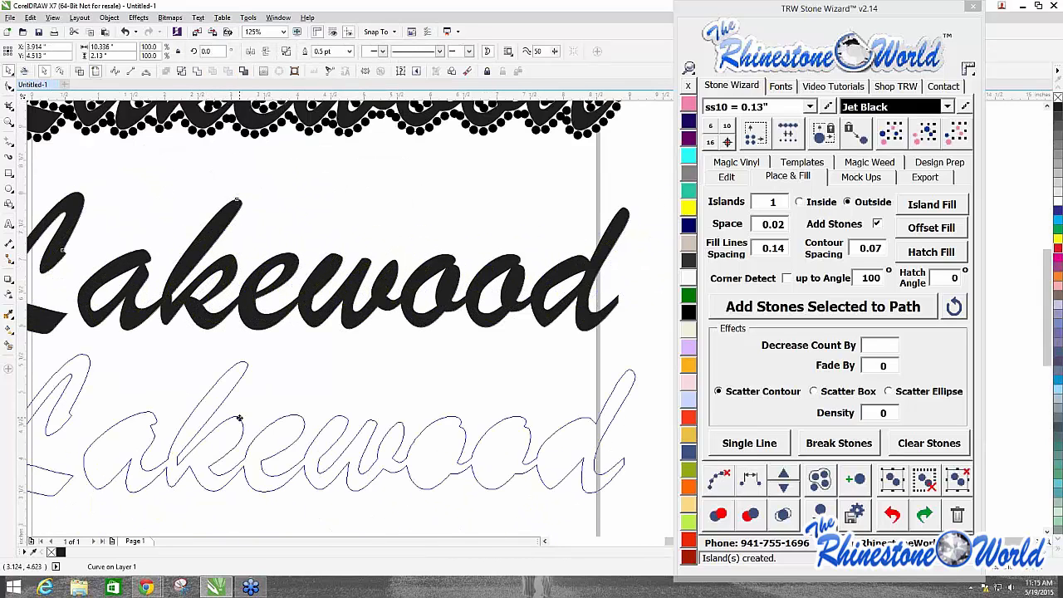
scroll(240, 423, "down", 2)
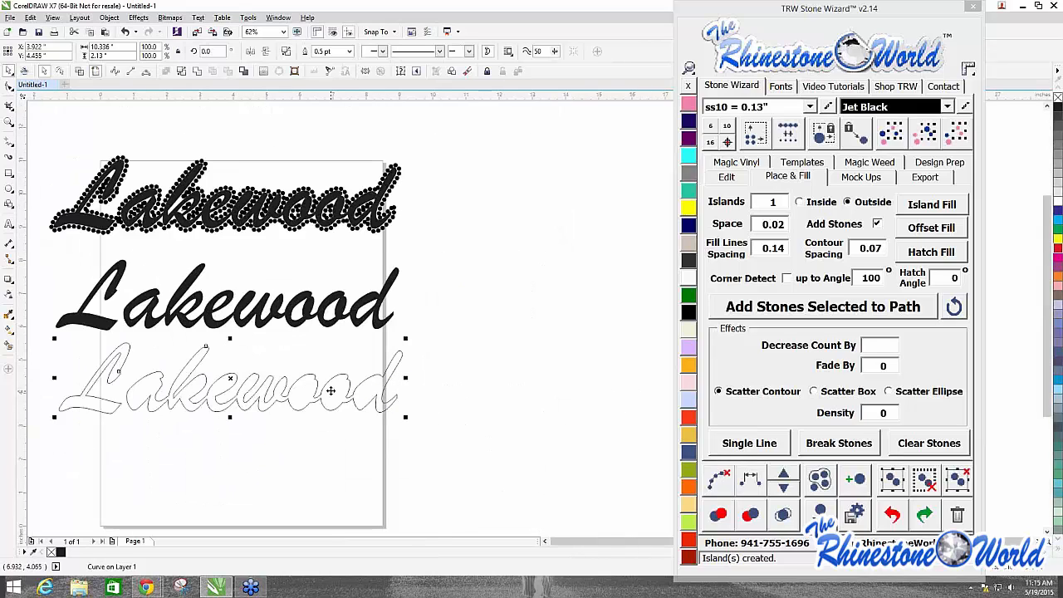
Step: Undo the downward move of the Lakewood boundary outline and leave the outline selected at its original place around the plain text
scroll(398, 380, "up", 2)
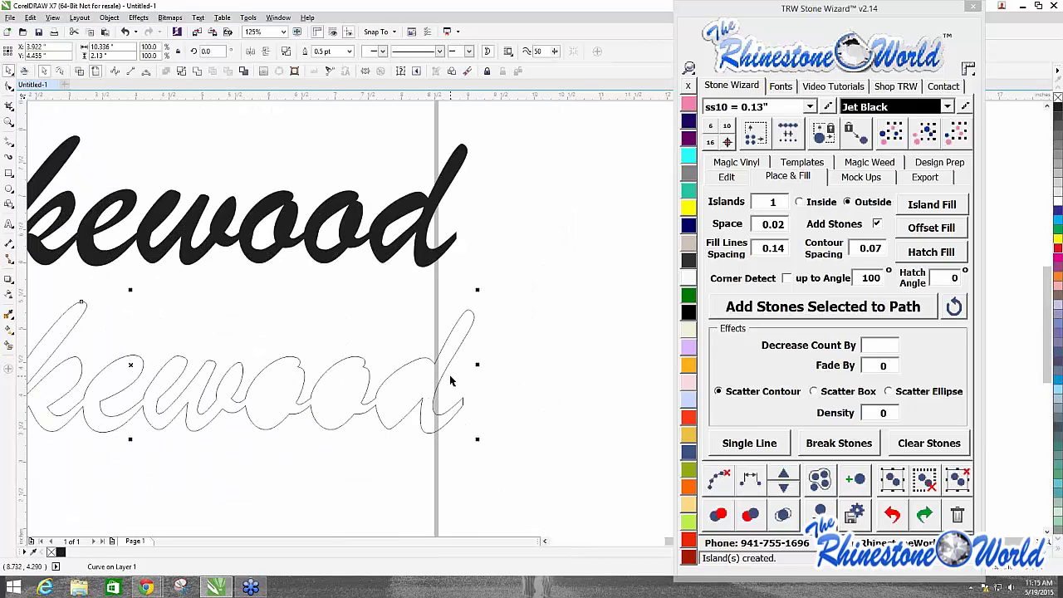
key("ctrl+z")
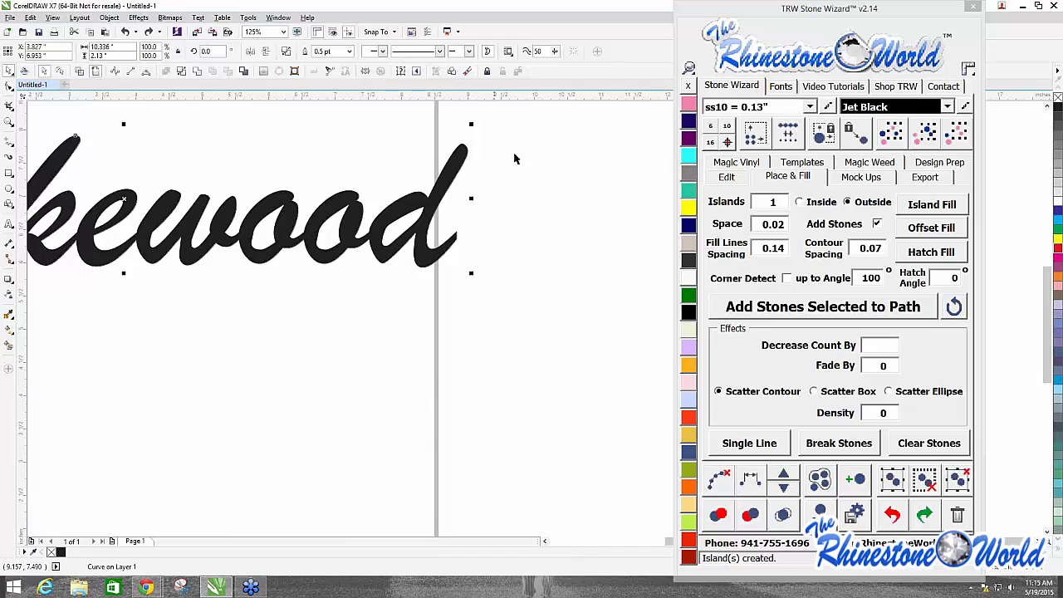
left_click(490, 204)
scroll(453, 249, "up", 4)
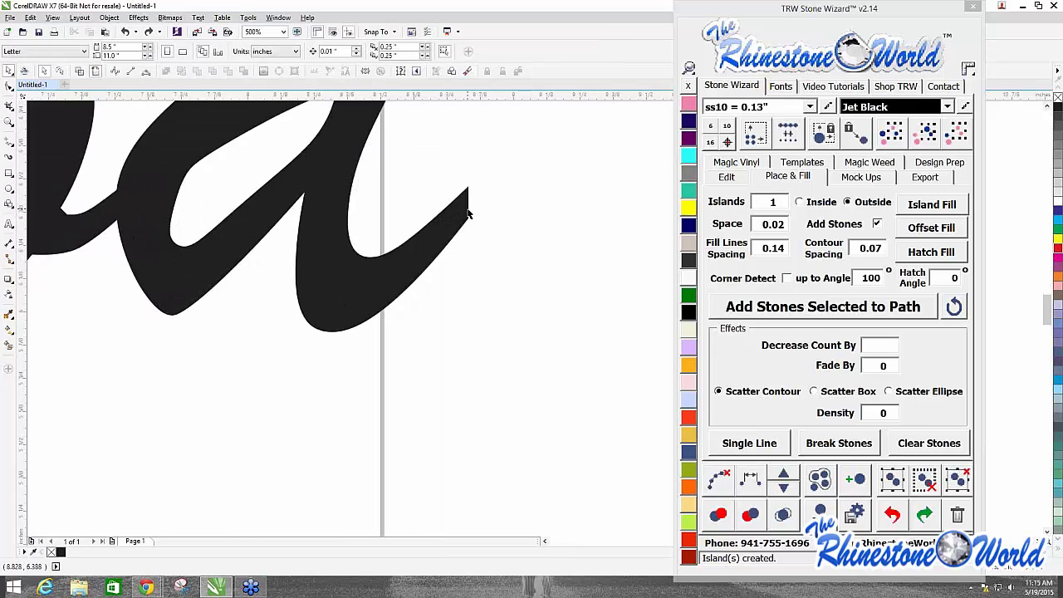
left_click_drag(469, 213, 498, 340)
scroll(499, 341, "down", 1)
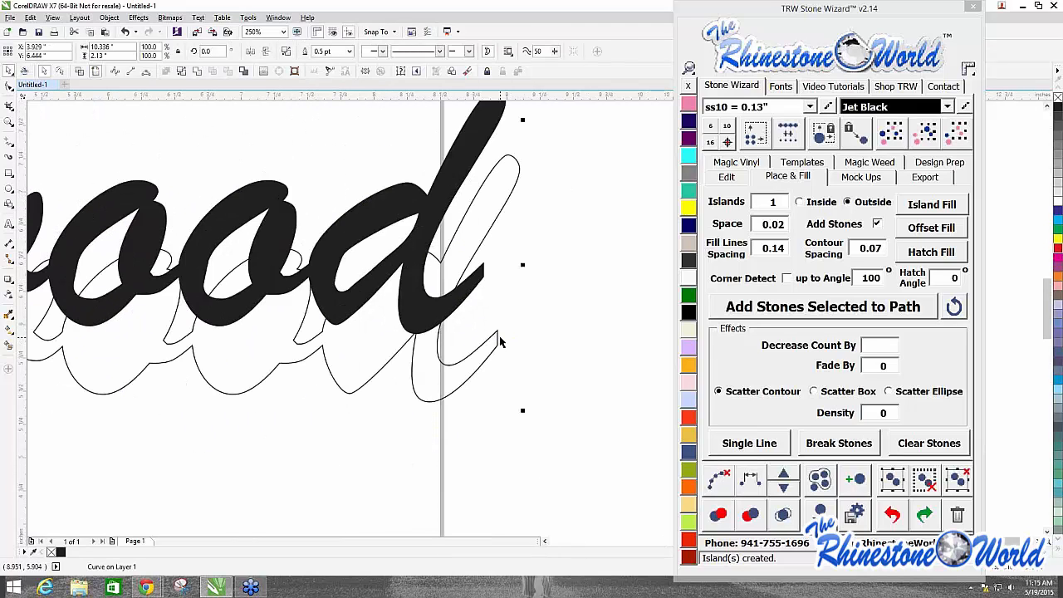
key("ctrl+z")
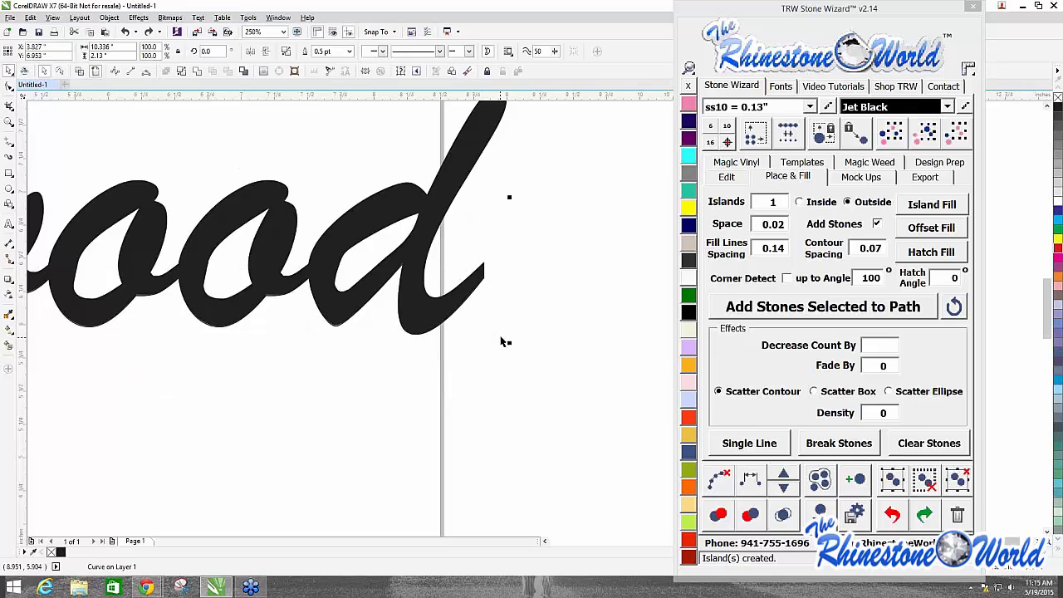
Step: Apply an outside Island Fill with 1 island to the boundary outline of the lower Lakewood text and inspect its stones
left_click(946, 210)
scroll(595, 303, "down", 2)
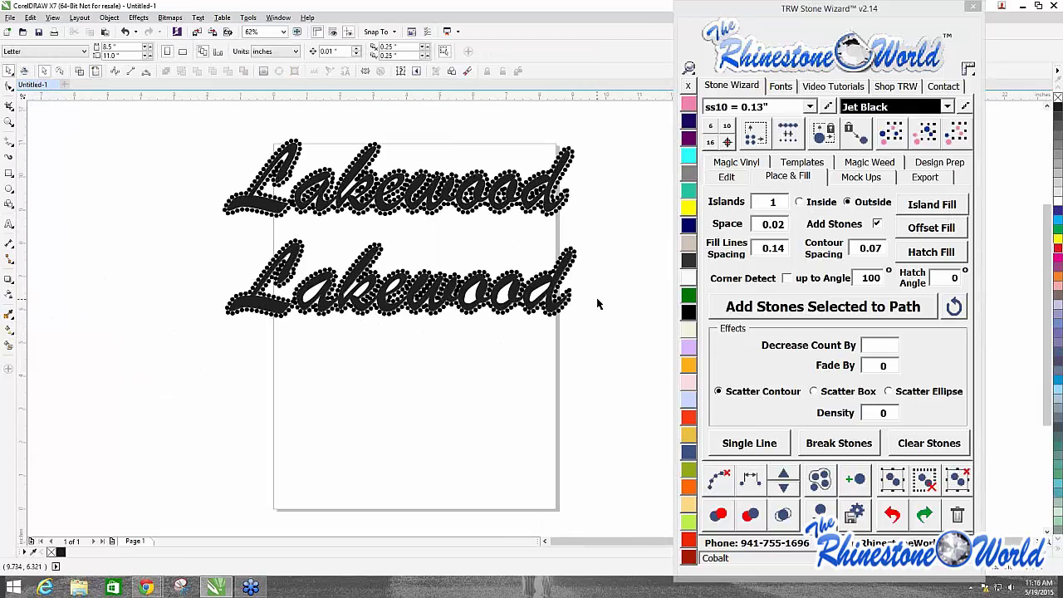
scroll(303, 282, "up", 1)
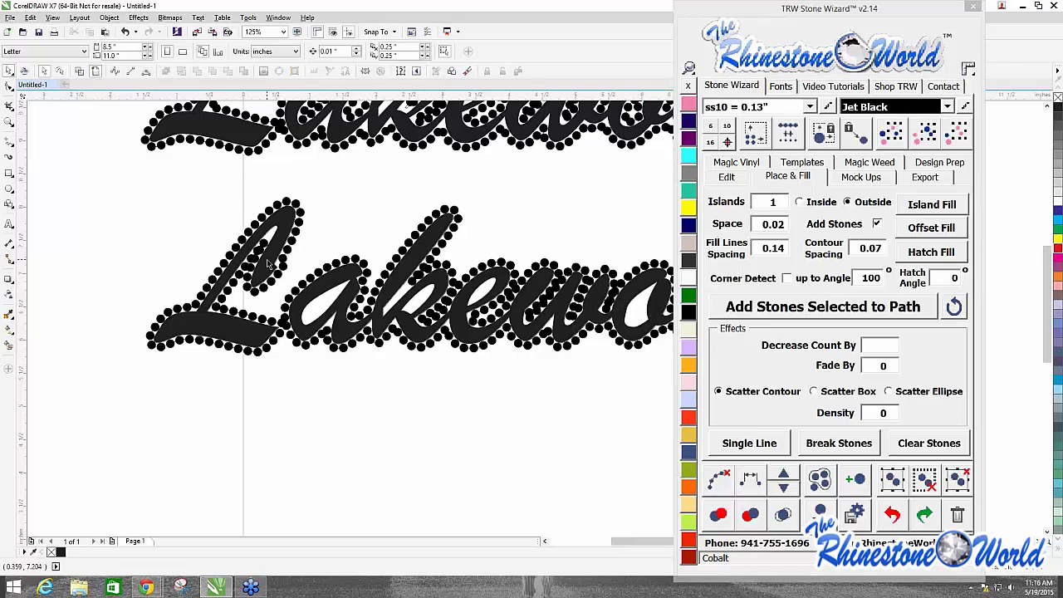
scroll(271, 265, "down", 1)
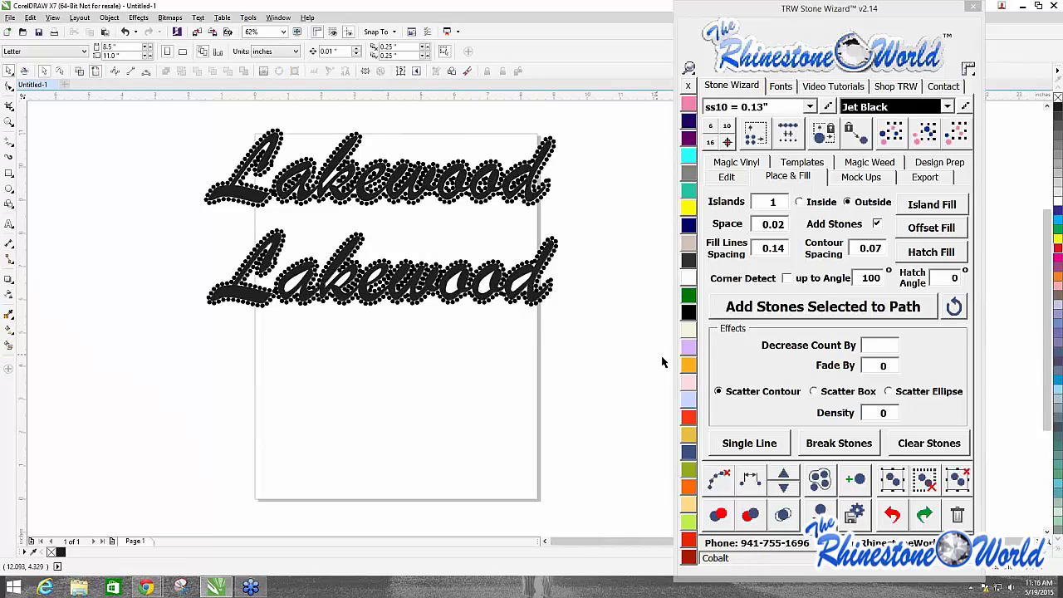
scroll(532, 296, "up", 2)
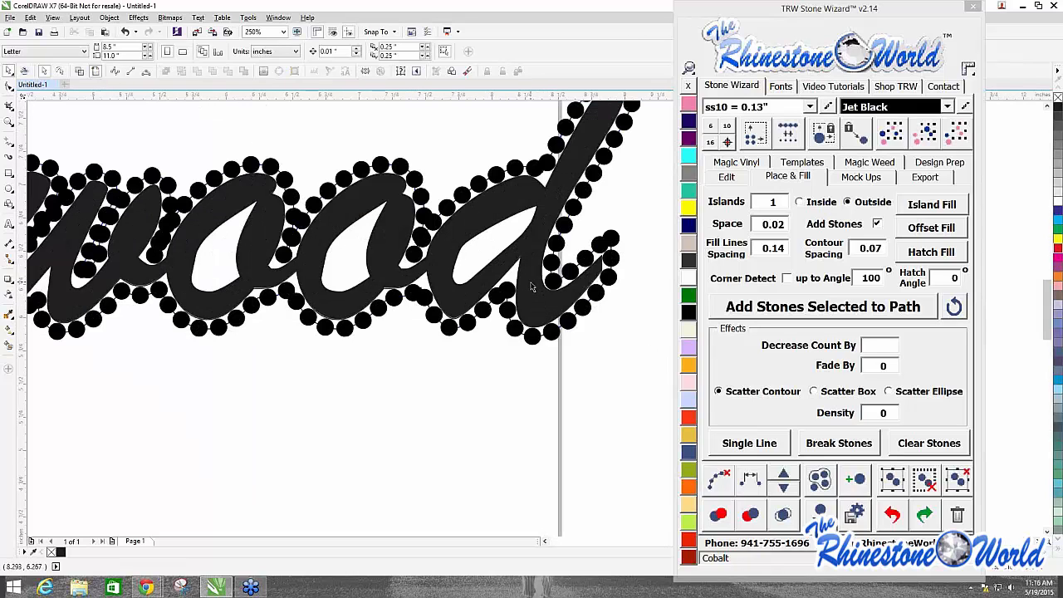
scroll(531, 286, "down", 1)
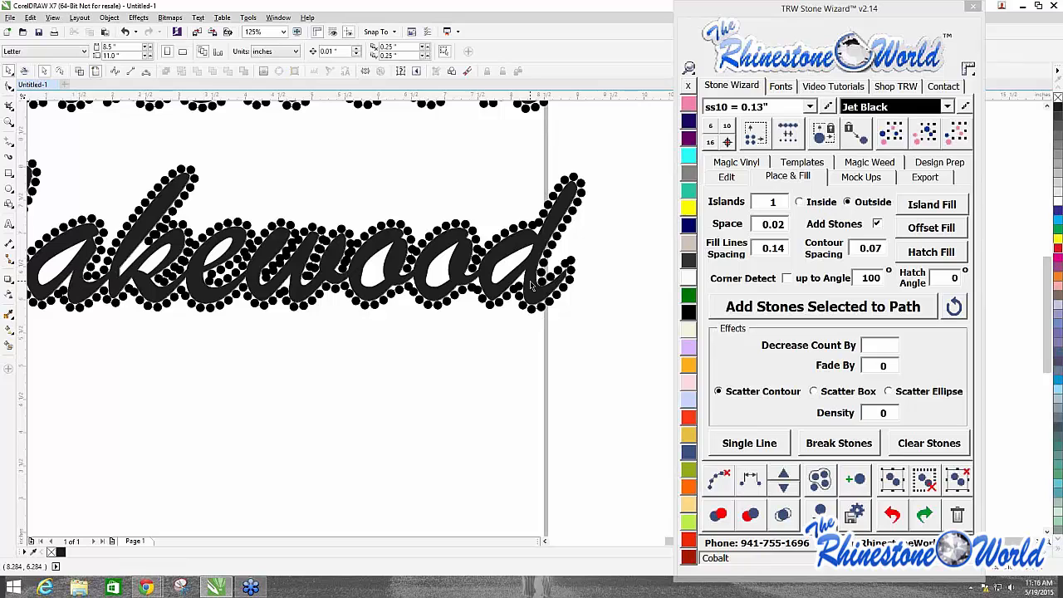
scroll(531, 287, "down", 1)
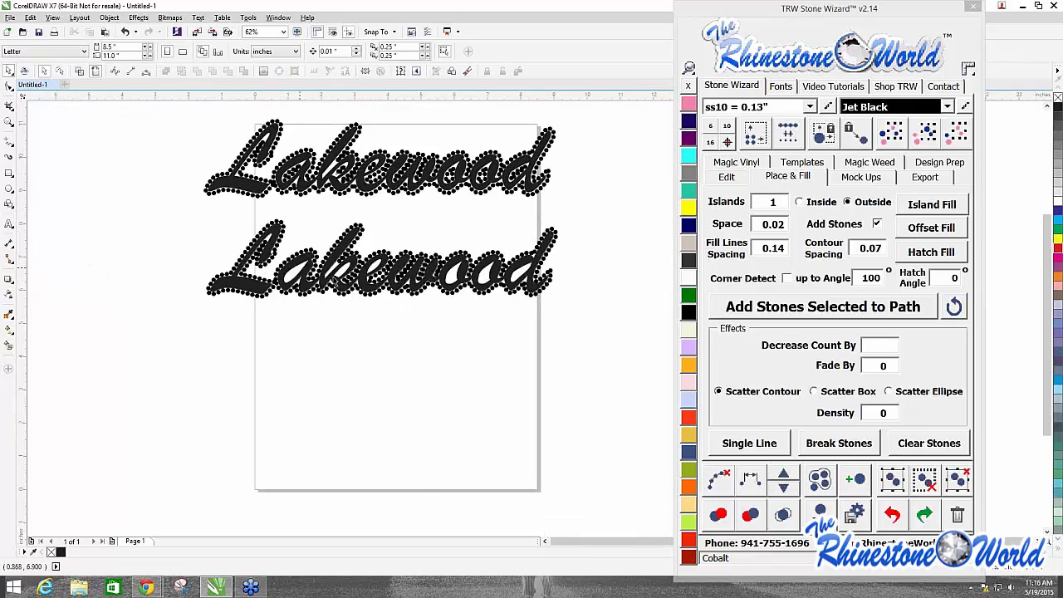
Step: Check the stone placement on the lower Lakewood design, and delete both Lakewood designs from the page
scroll(418, 262, "up", 1)
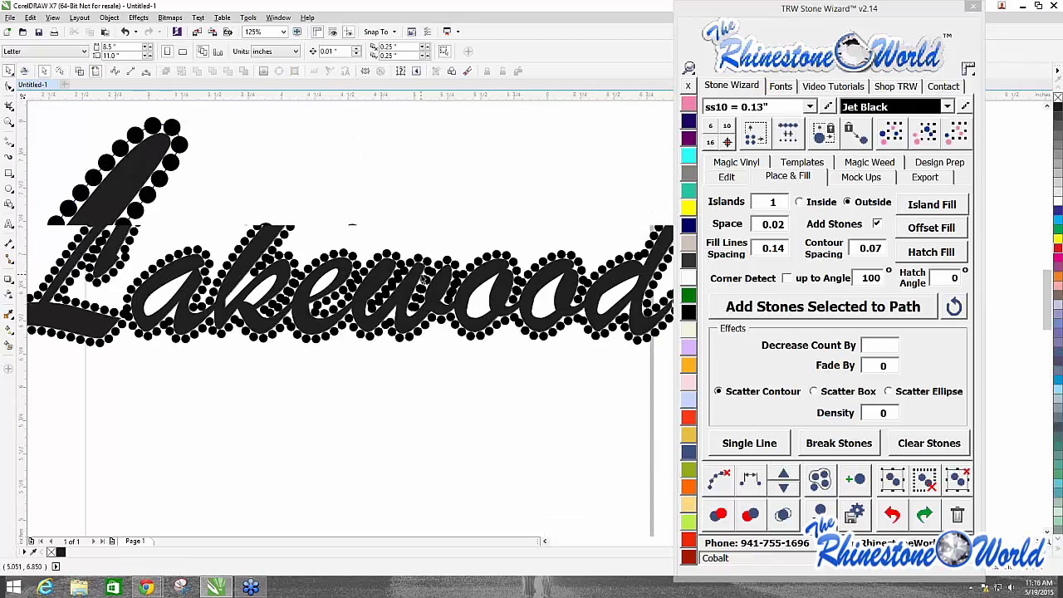
scroll(423, 278, "up", 1)
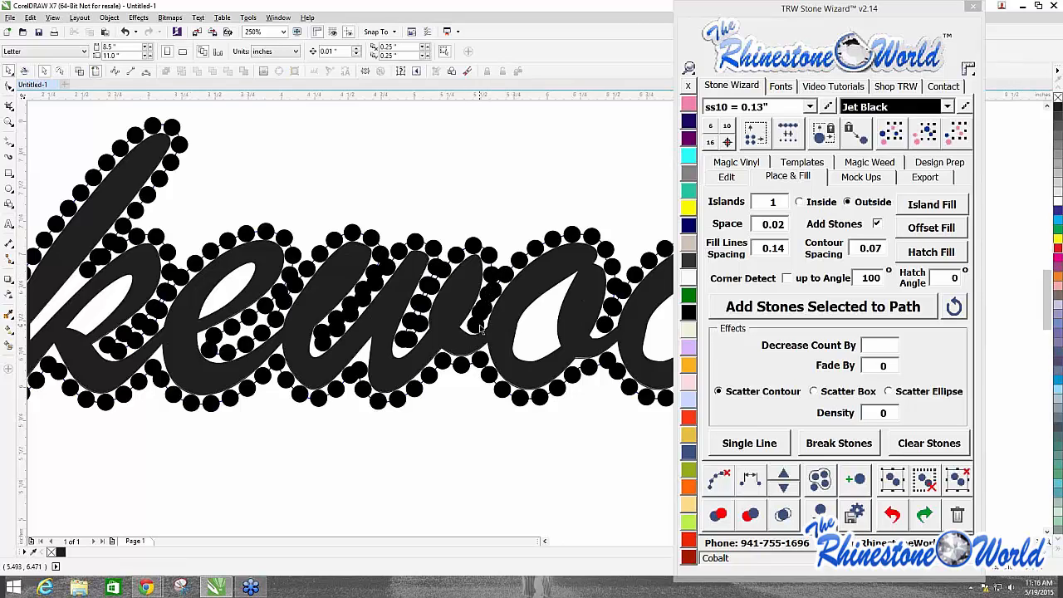
scroll(480, 327, "down", 4)
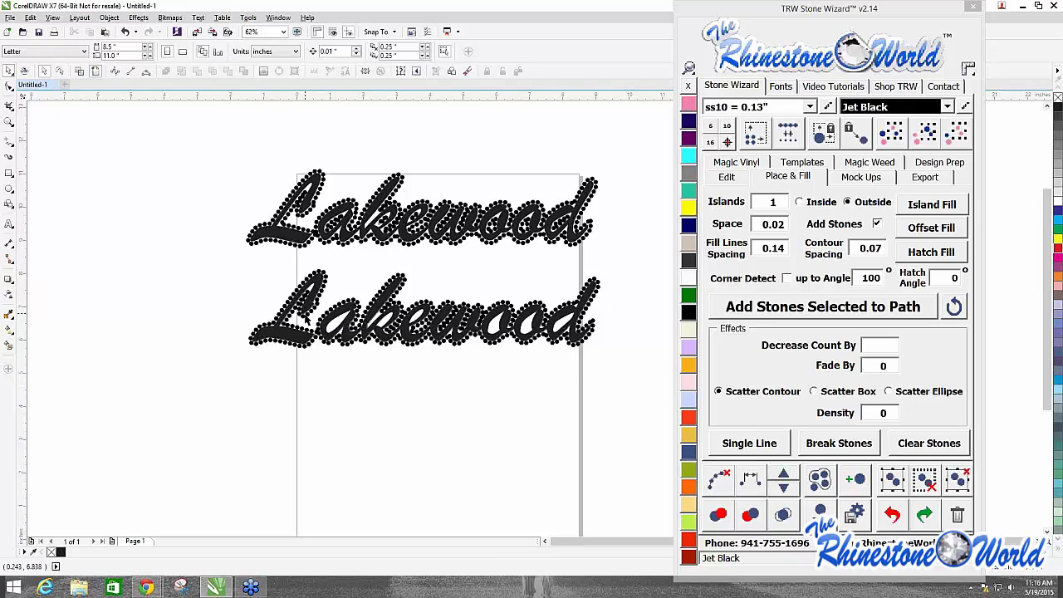
left_click_drag(183, 125, 631, 432)
key("Delete")
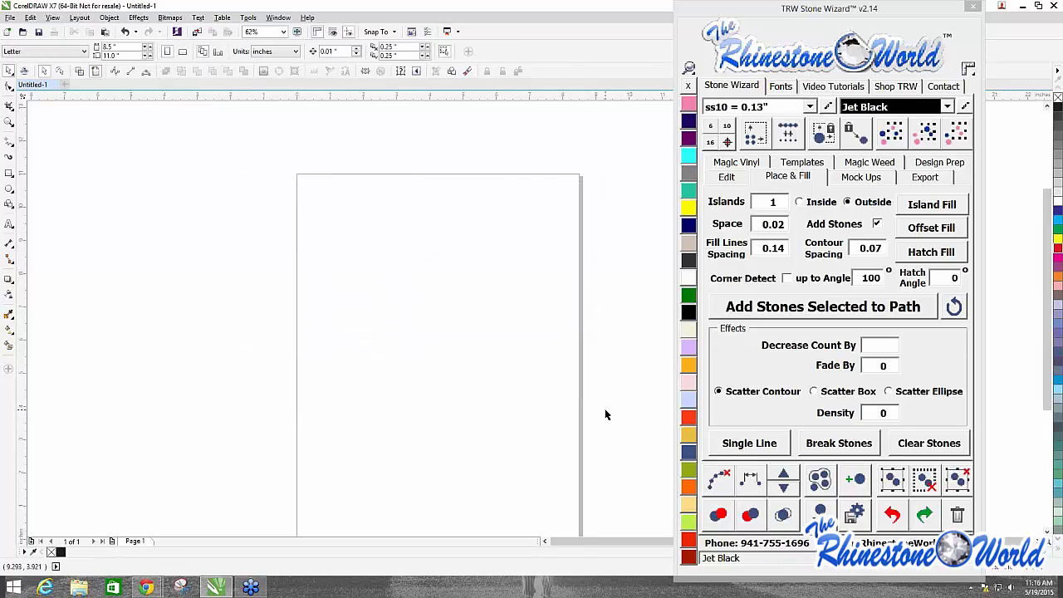
Step: Open the Design Prep tools, bring the grouped Baseball Mom rhinestone artwork into the drawing, and shift it over the page
left_click(932, 164)
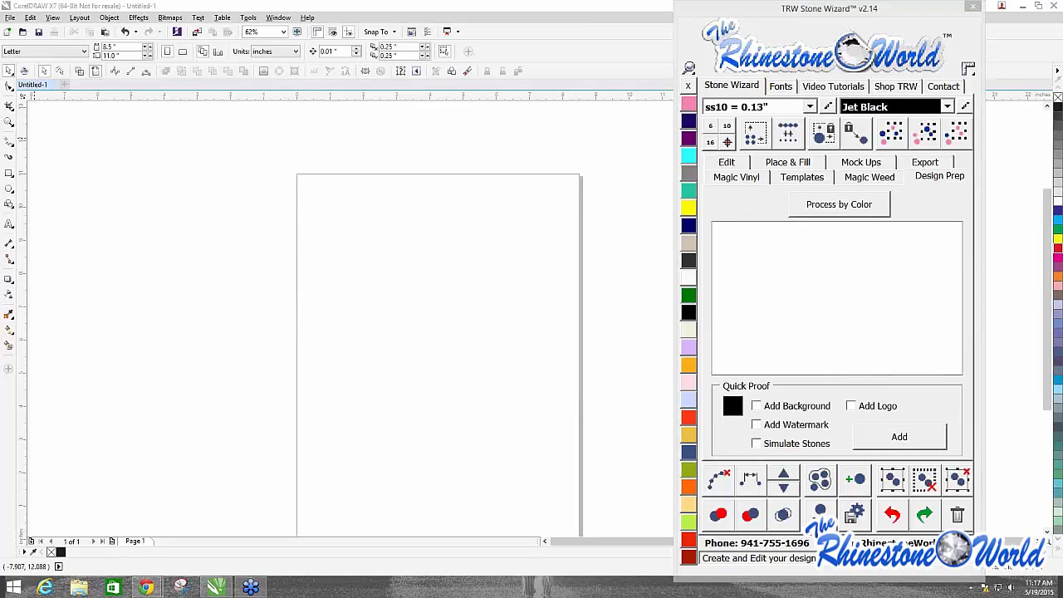
left_click_drag(307, 218, 328, 211)
left_click(502, 346)
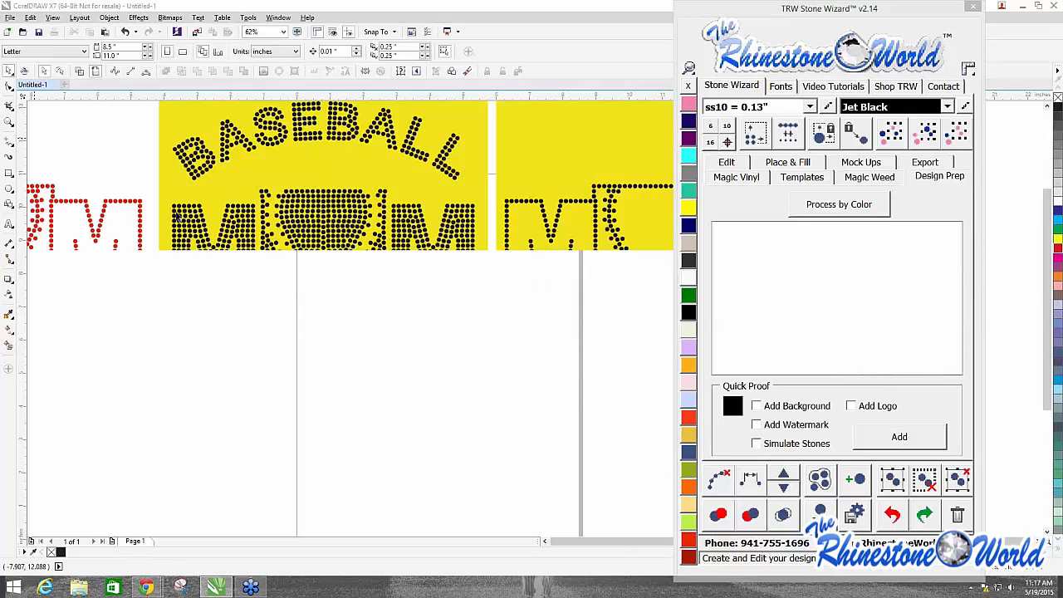
scroll(359, 387, "down", 3)
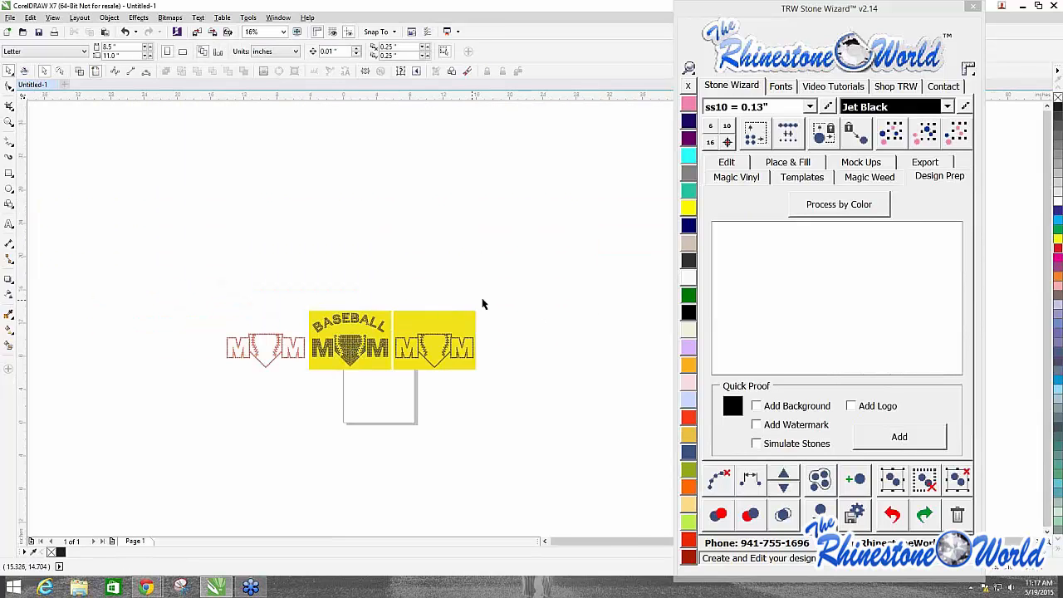
left_click_drag(517, 295, 307, 403)
left_click(458, 339)
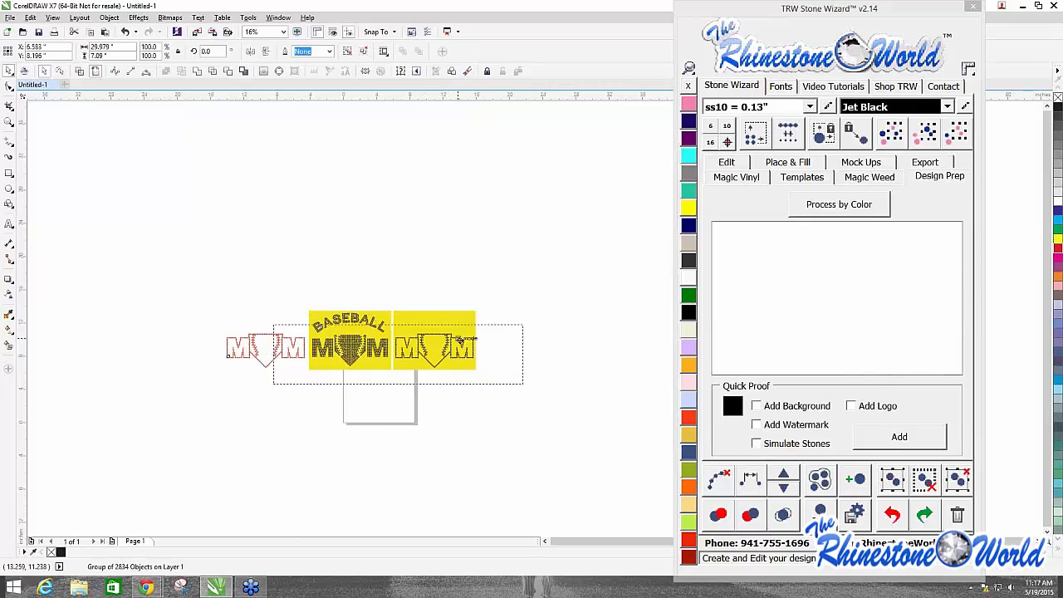
left_click_drag(461, 339, 513, 355)
Step: Ungroup all objects in the Baseball Mom artwork
right_click(516, 332)
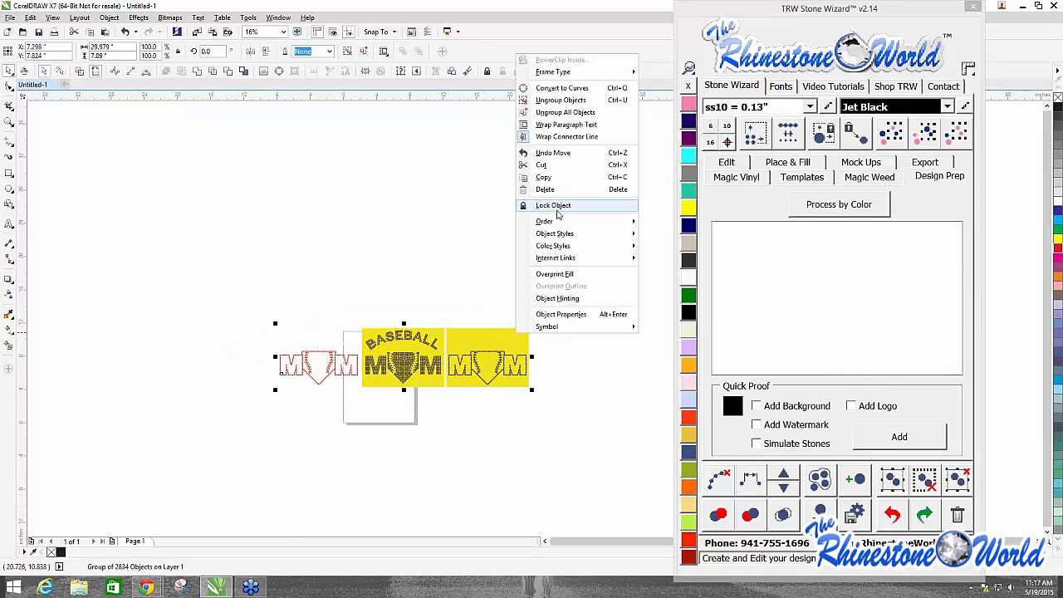
key("Escape")
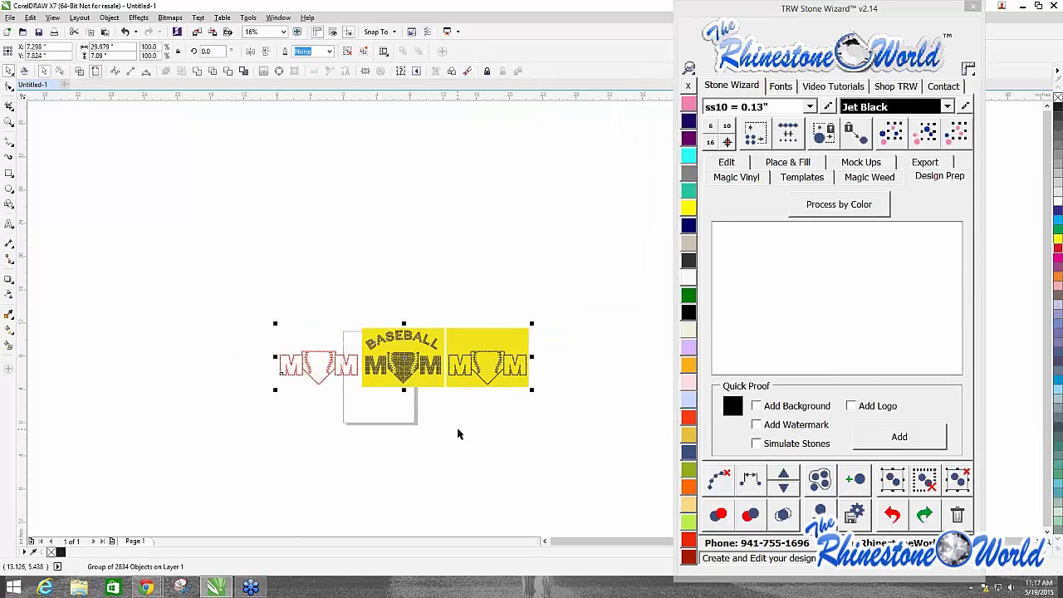
right_click(442, 341)
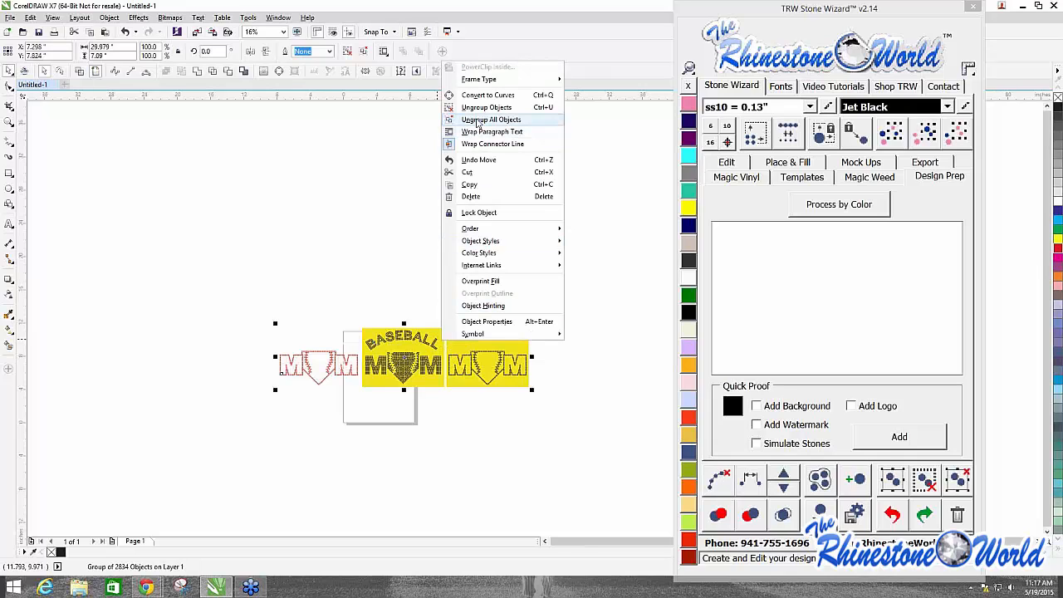
left_click(542, 463)
left_click_drag(216, 286, 588, 462)
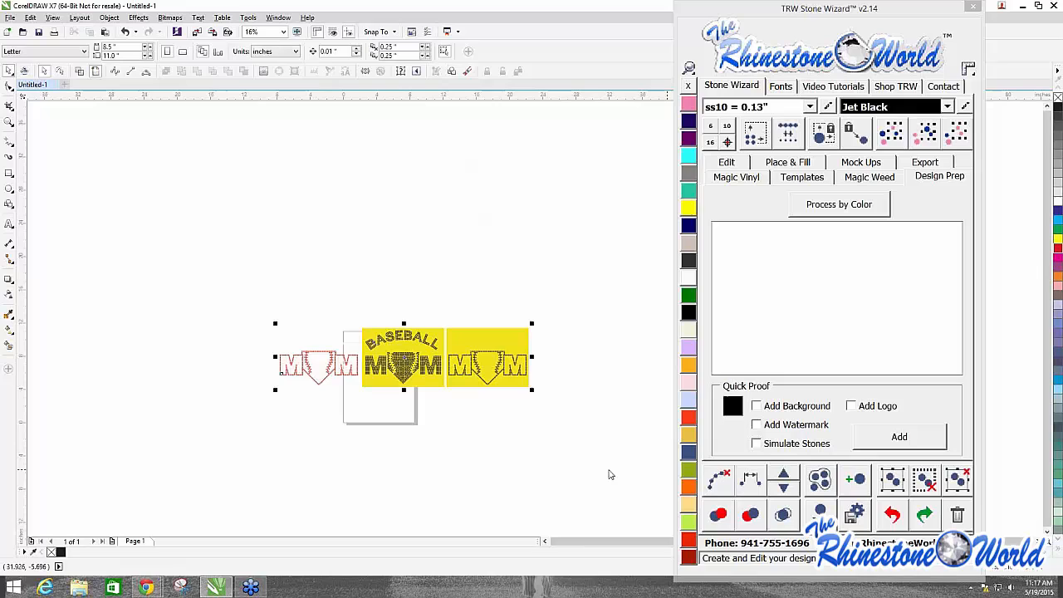
left_click(957, 483)
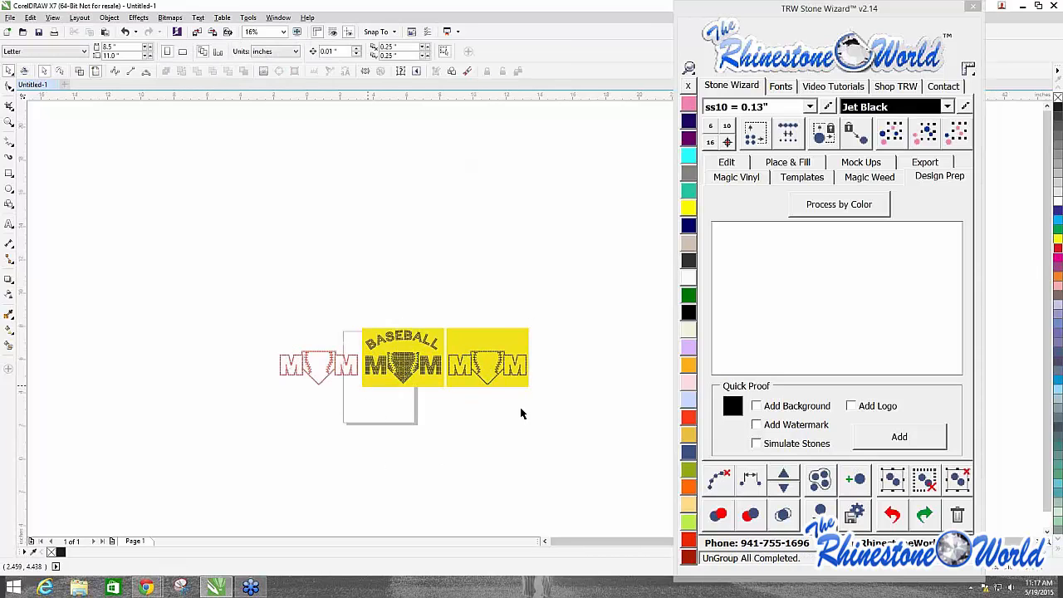
Step: Delete the two yellow-background versions of the Baseball Mom artwork, keeping the red-outlined version
scroll(380, 386, "up", 1)
scroll(368, 276, "down", 1)
left_click_drag(529, 238, 310, 401)
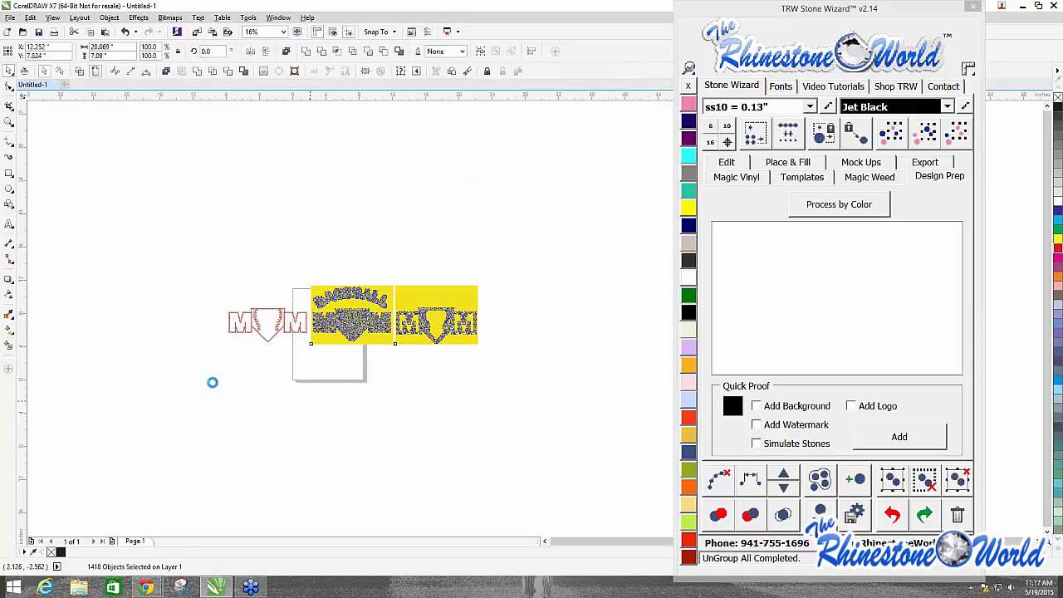
key("Delete")
Step: Select all white fill stones in the remaining design by their shared colour and recolour them Jet Black
scroll(175, 391, "up", 1)
left_click(355, 263)
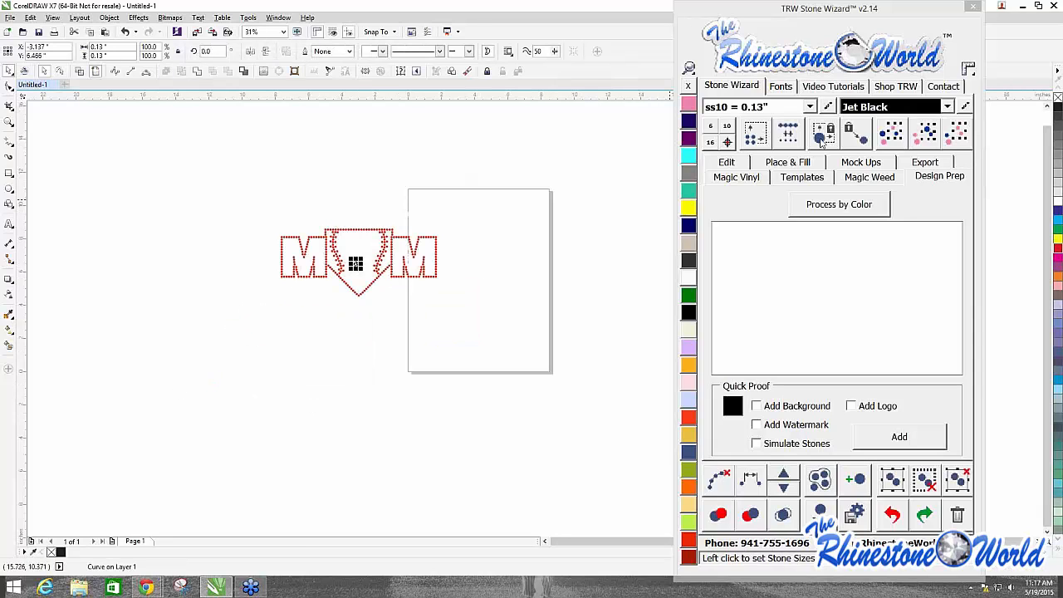
left_click(923, 137)
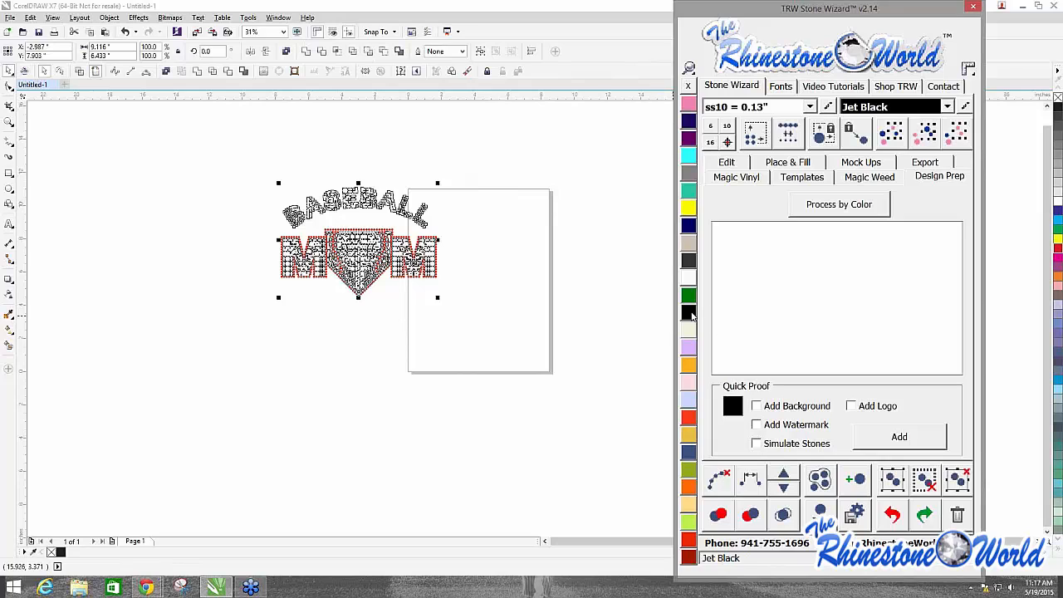
Step: Duplicate the whole Baseball Mom design and place the copy beside the original on its right
left_click_drag(235, 163, 539, 337)
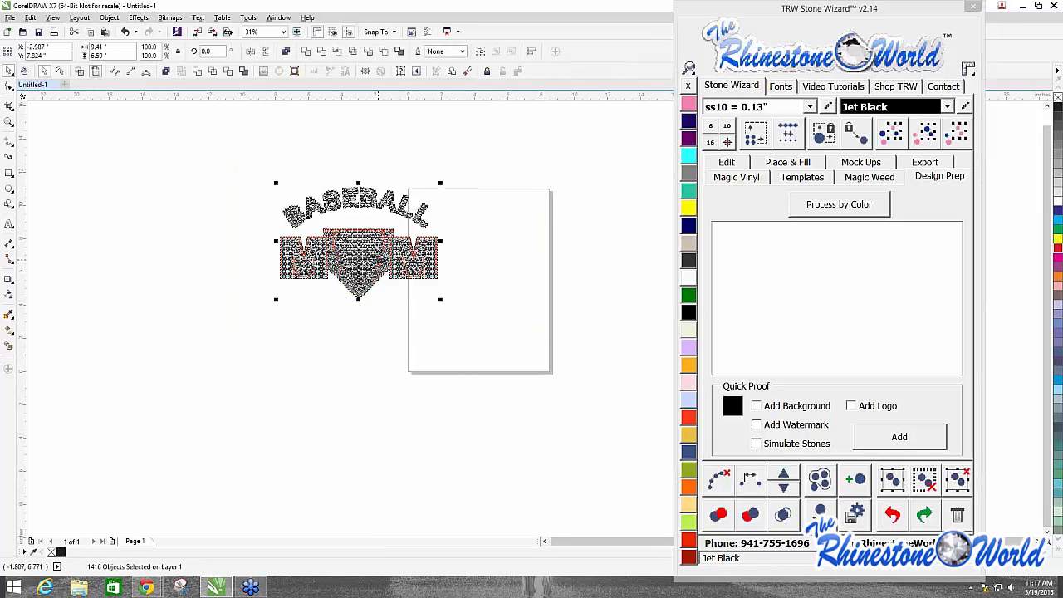
left_click_drag(376, 254, 563, 261)
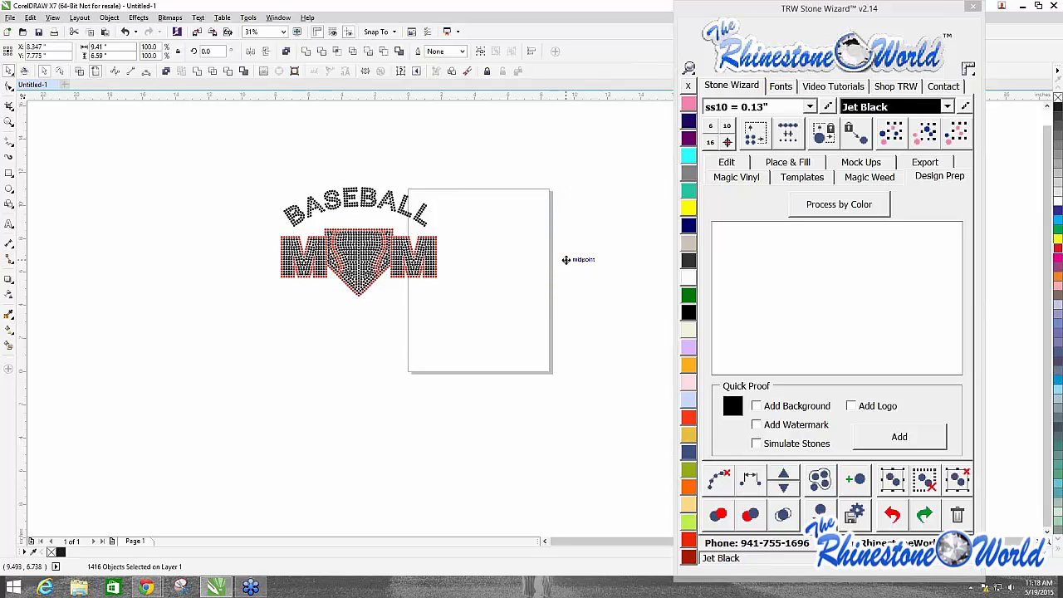
left_click(501, 330)
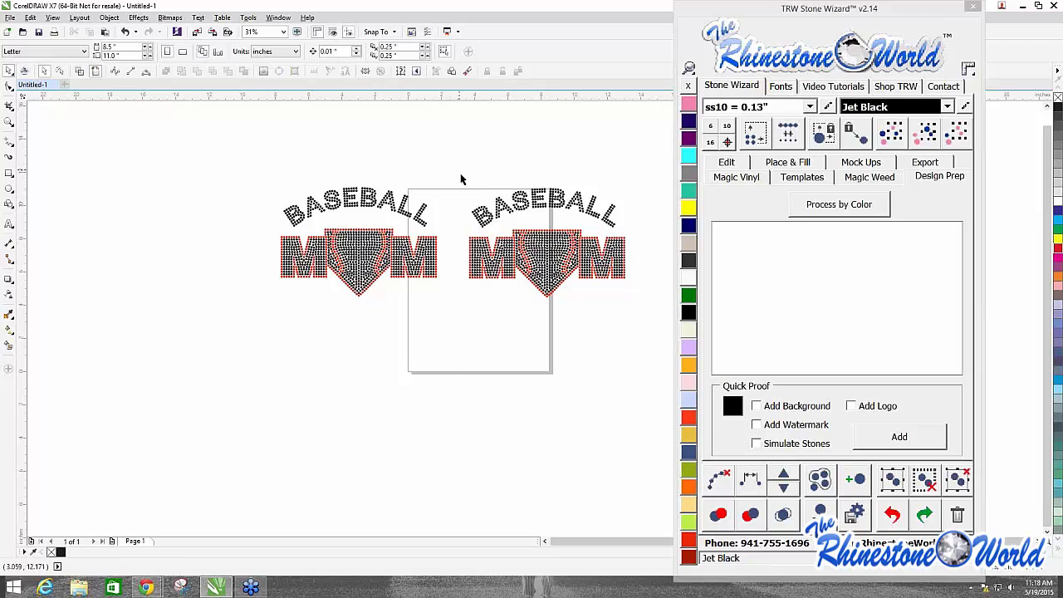
Step: Examine the two Baseball Mom designs side by side, looking closely at the lettering and home plate stones
left_click_drag(461, 172, 673, 340)
left_click(455, 331)
scroll(452, 252, "down", 2)
scroll(444, 249, "up", 2)
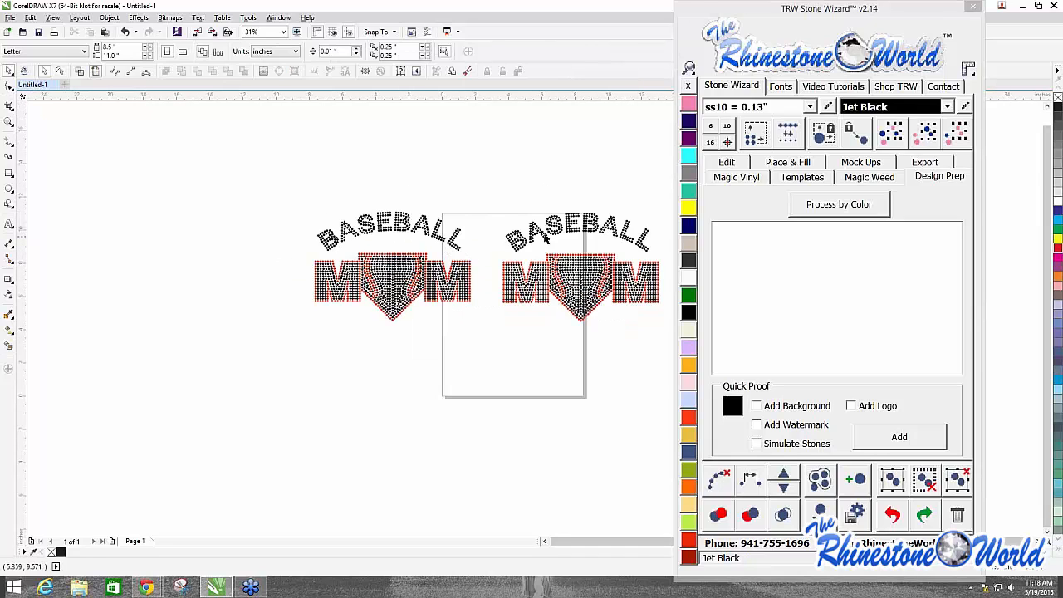
scroll(545, 238, "up", 2)
scroll(532, 228, "down", 2)
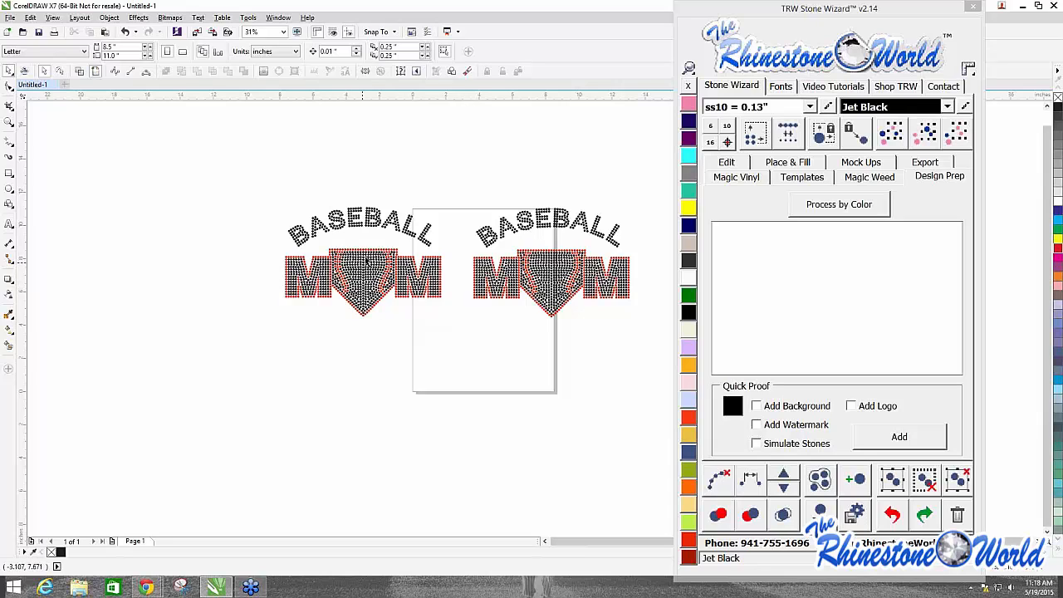
scroll(366, 261, "up", 1)
scroll(370, 189, "down", 1)
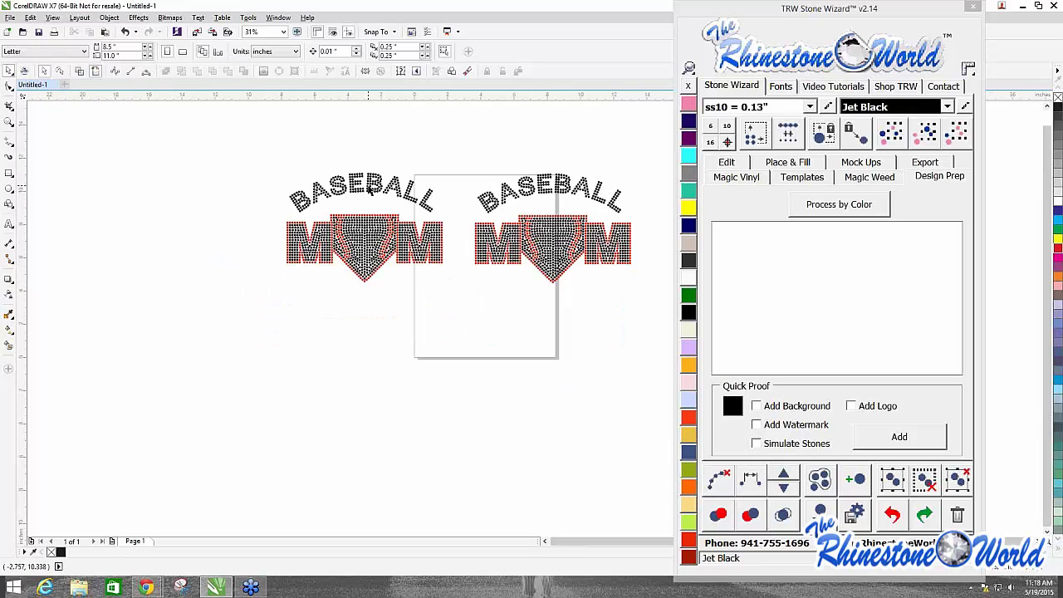
Step: Select the black stones in both designs by colour, move them below the red outlines, and undo the move
left_click(367, 184)
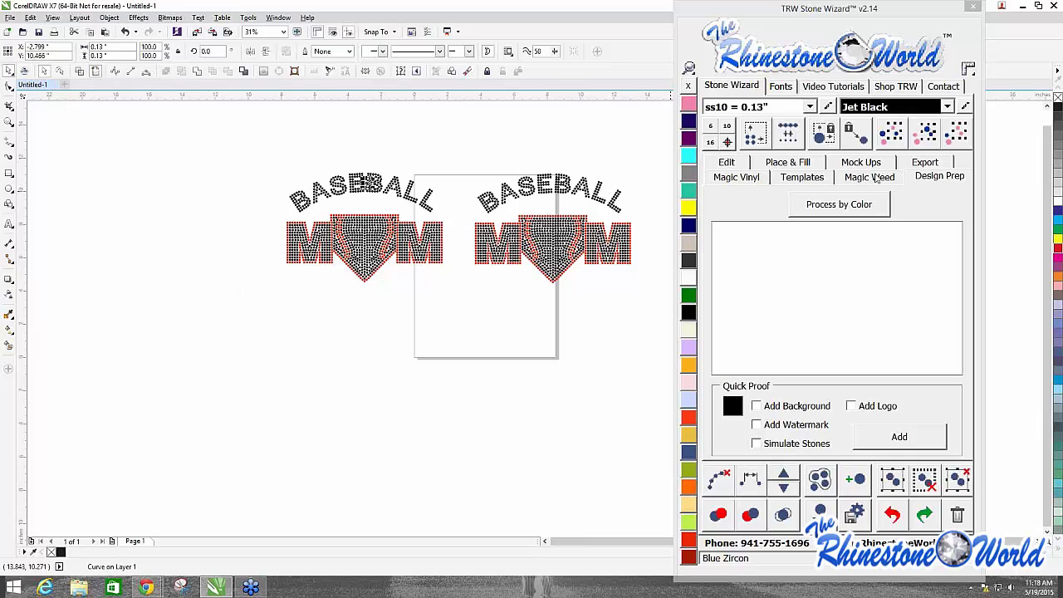
left_click(917, 130)
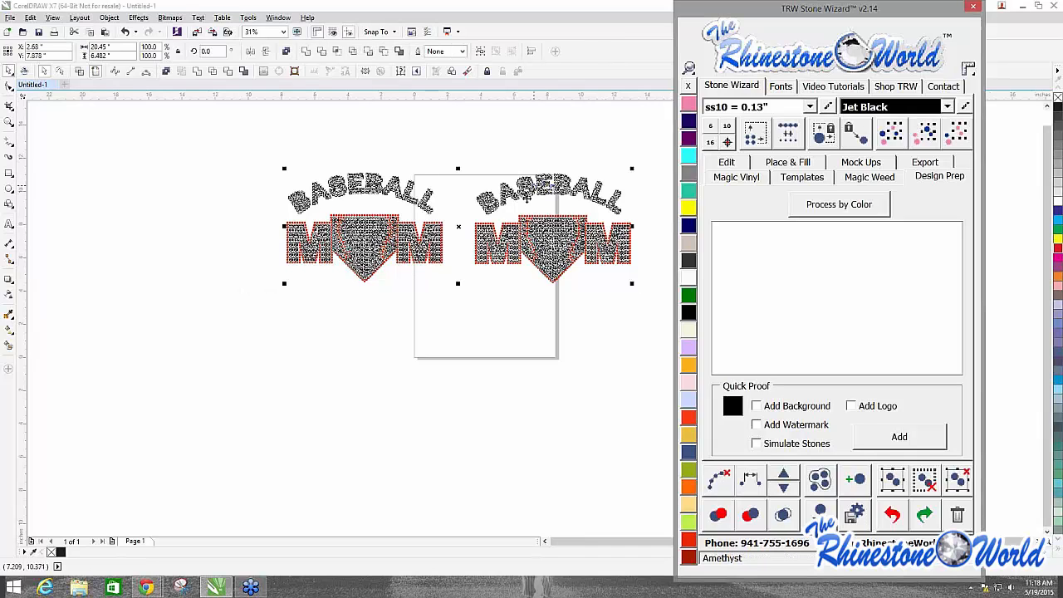
left_click_drag(466, 223, 474, 378)
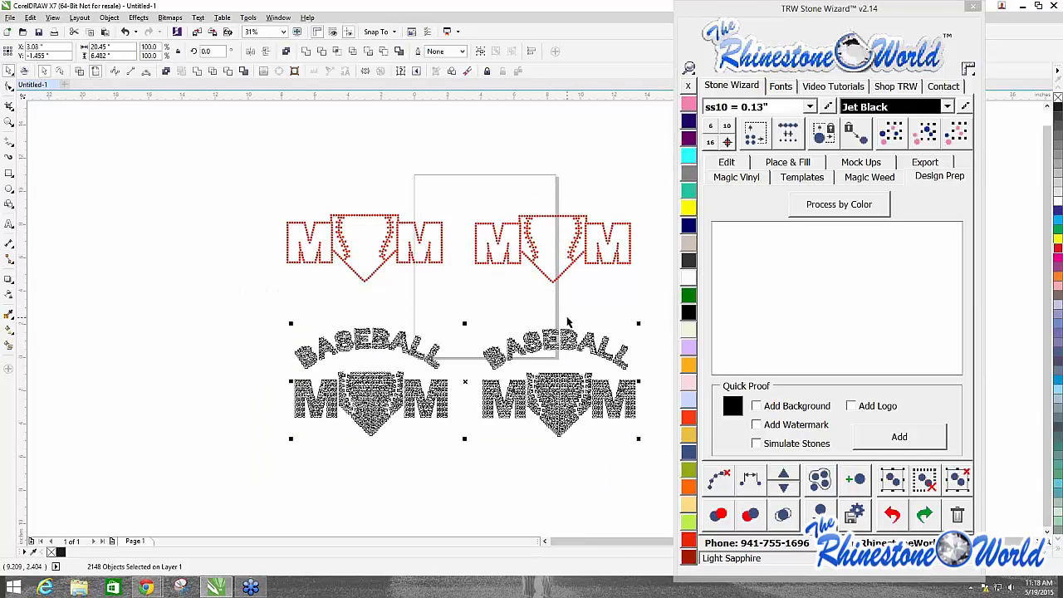
key("ctrl+z")
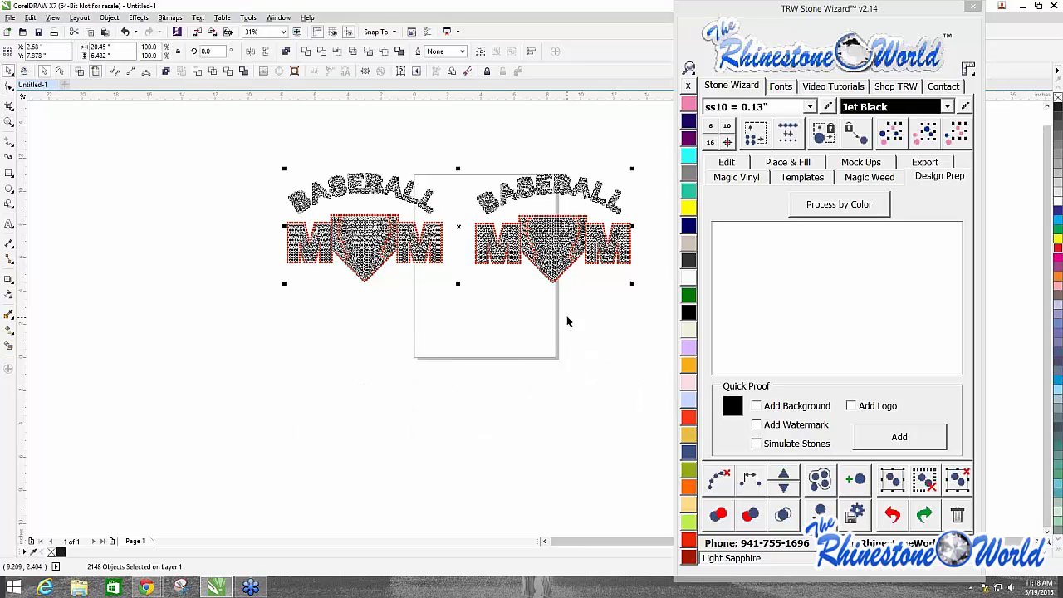
left_click(462, 393)
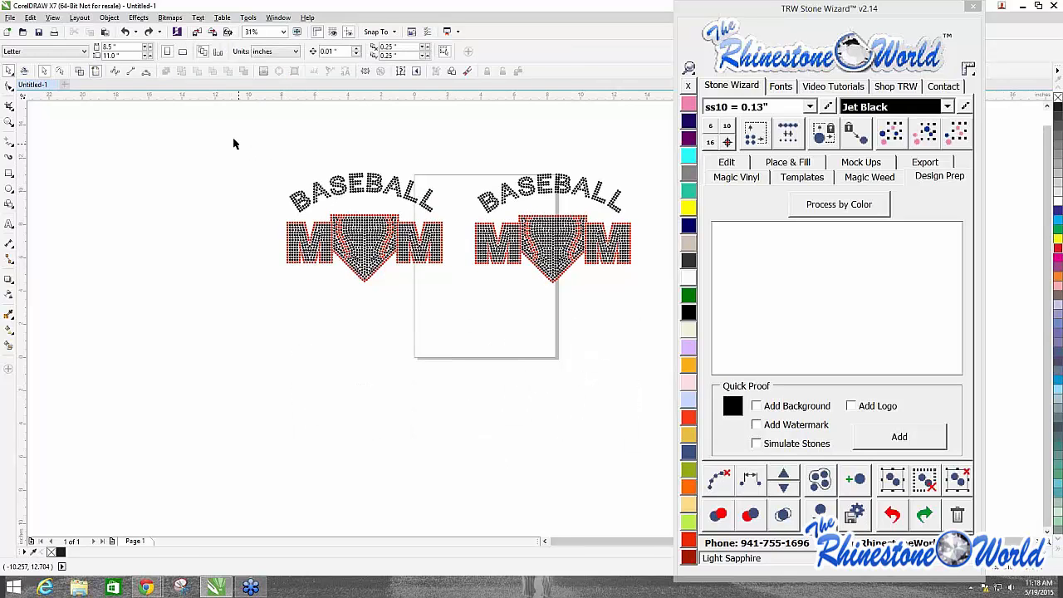
Step: Stack the two Baseball Mom designs vertically over the page, one above the other
left_click_drag(233, 139, 453, 299)
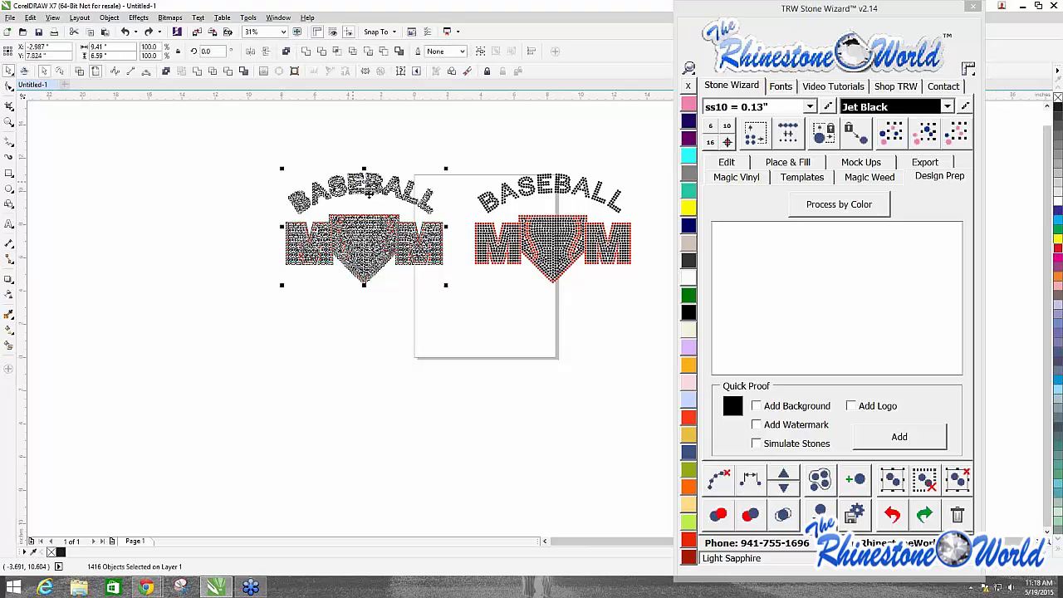
left_click_drag(357, 188, 488, 321)
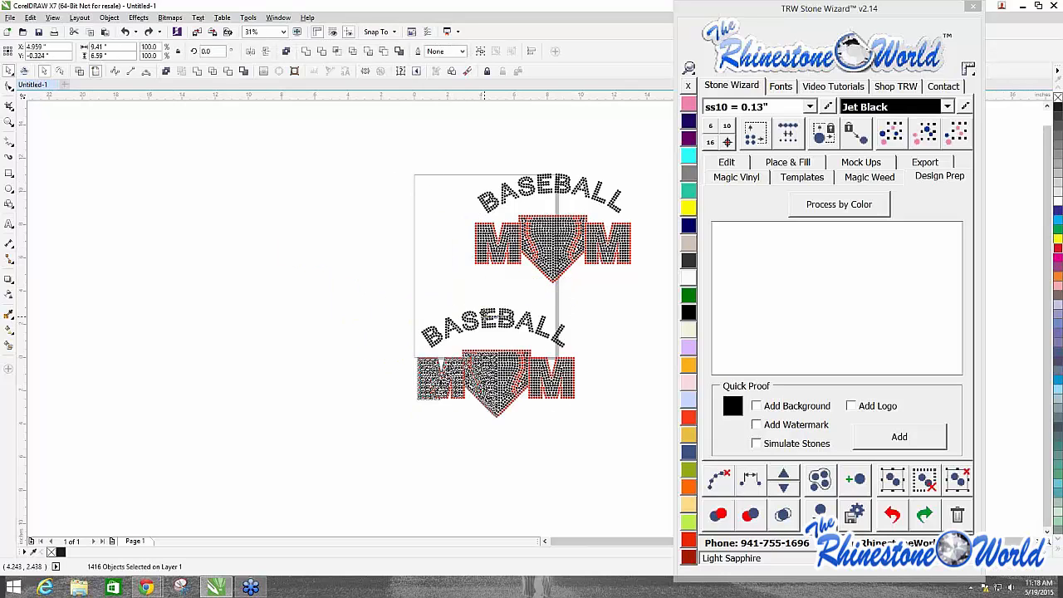
left_click_drag(424, 145, 677, 290)
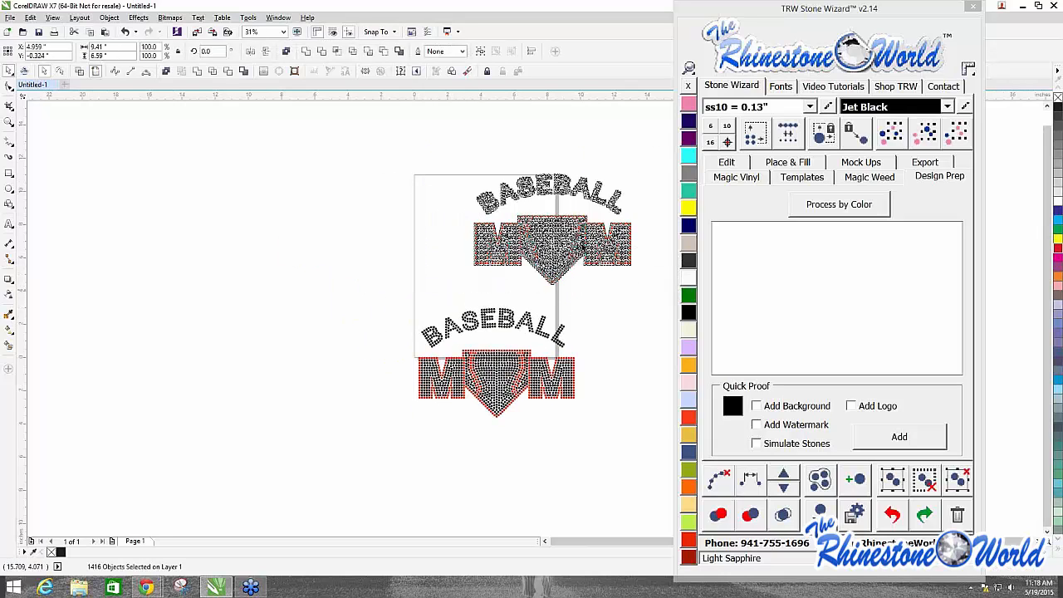
left_click_drag(579, 242, 518, 197)
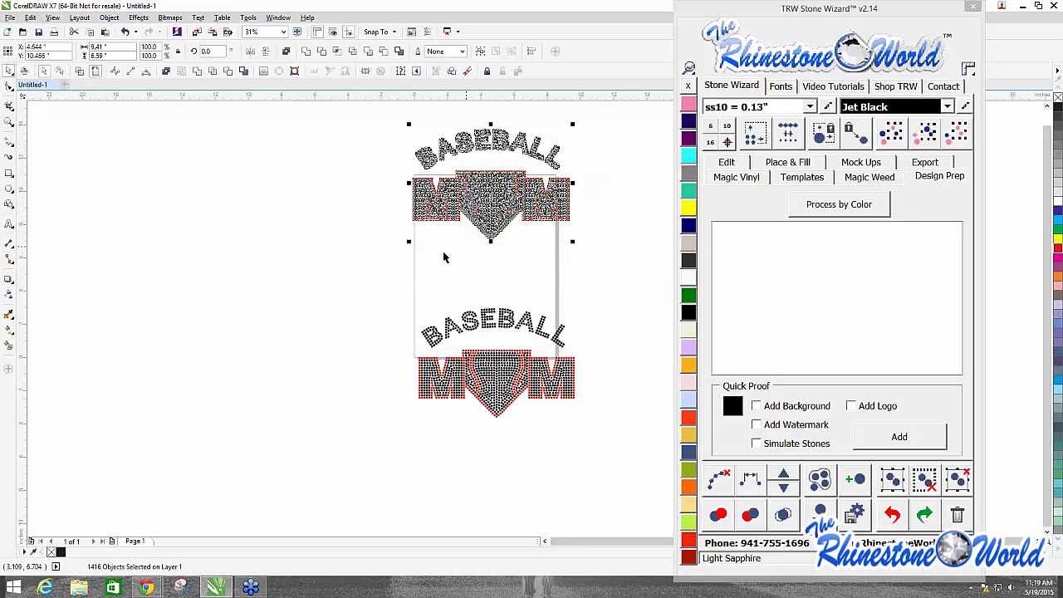
left_click_drag(351, 261, 641, 446)
left_click_drag(558, 383, 550, 339)
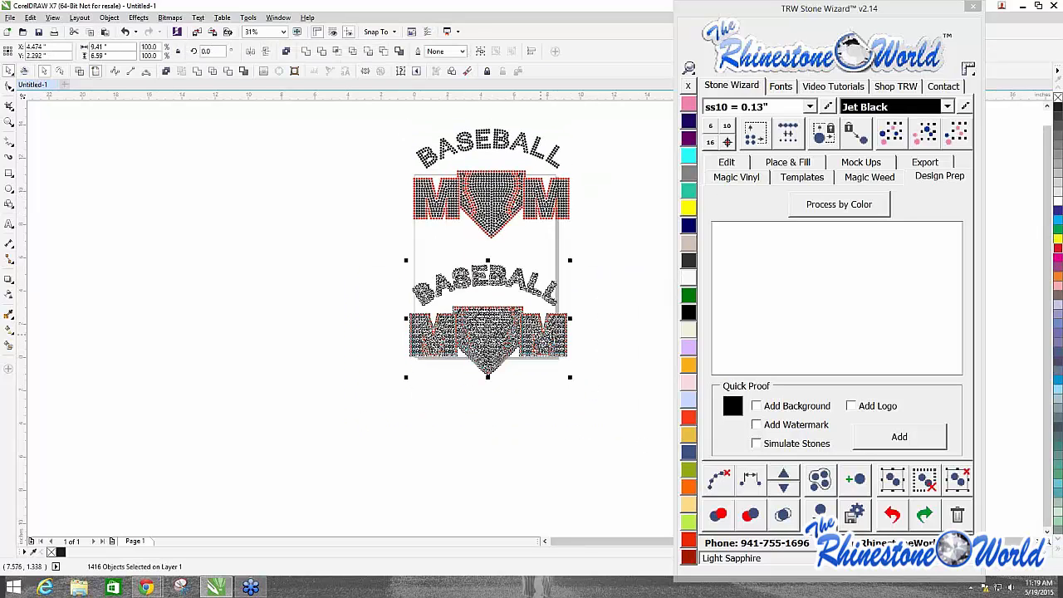
Step: Process the lower Baseball Mom design by colour and recolour its black stones Citrine
left_click(804, 205)
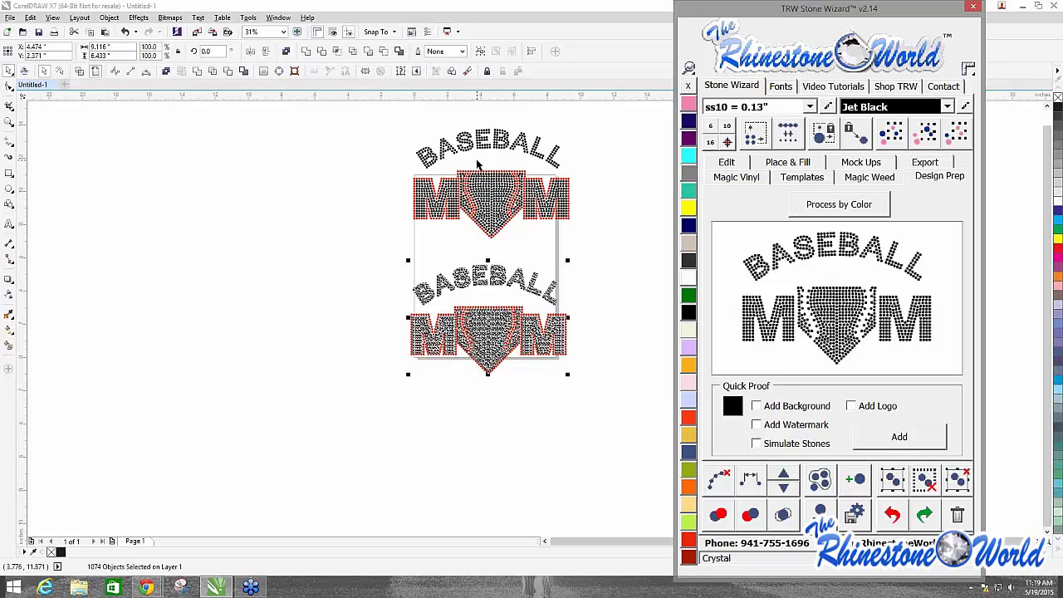
left_click(687, 211)
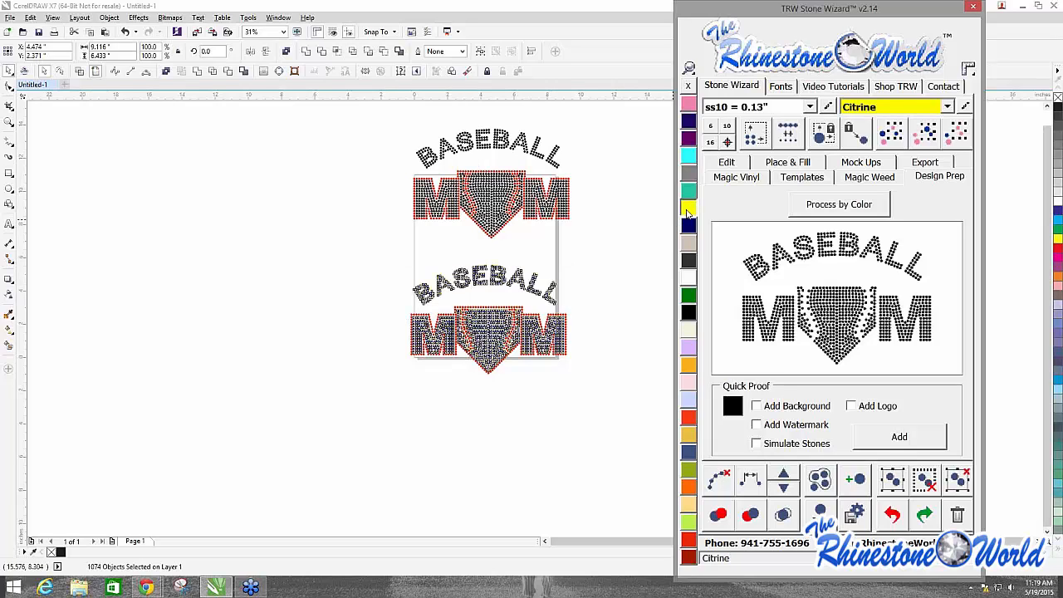
left_click(598, 332)
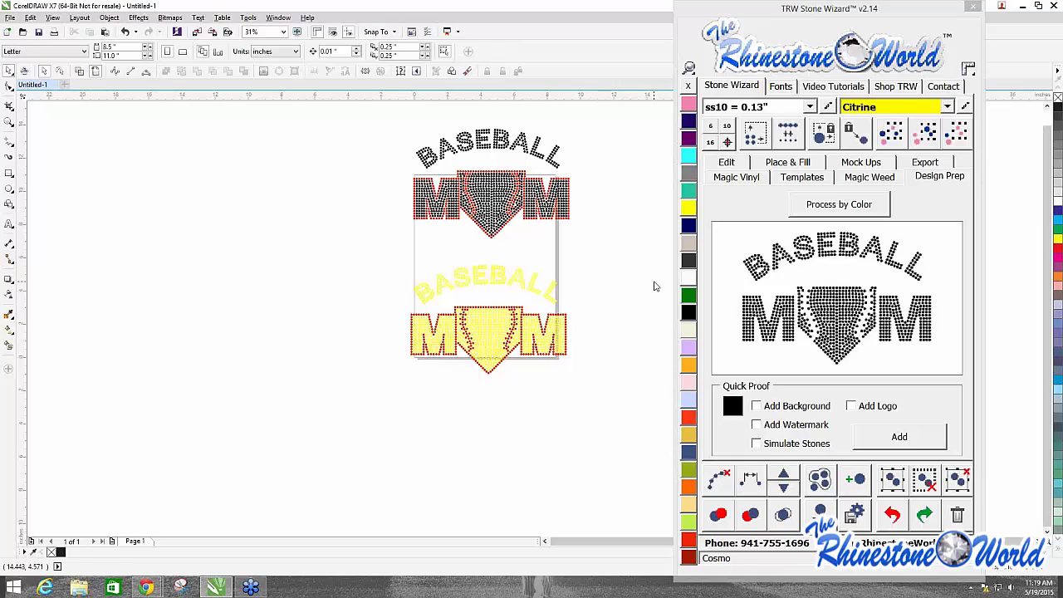
left_click_drag(363, 123, 641, 246)
left_click(367, 256)
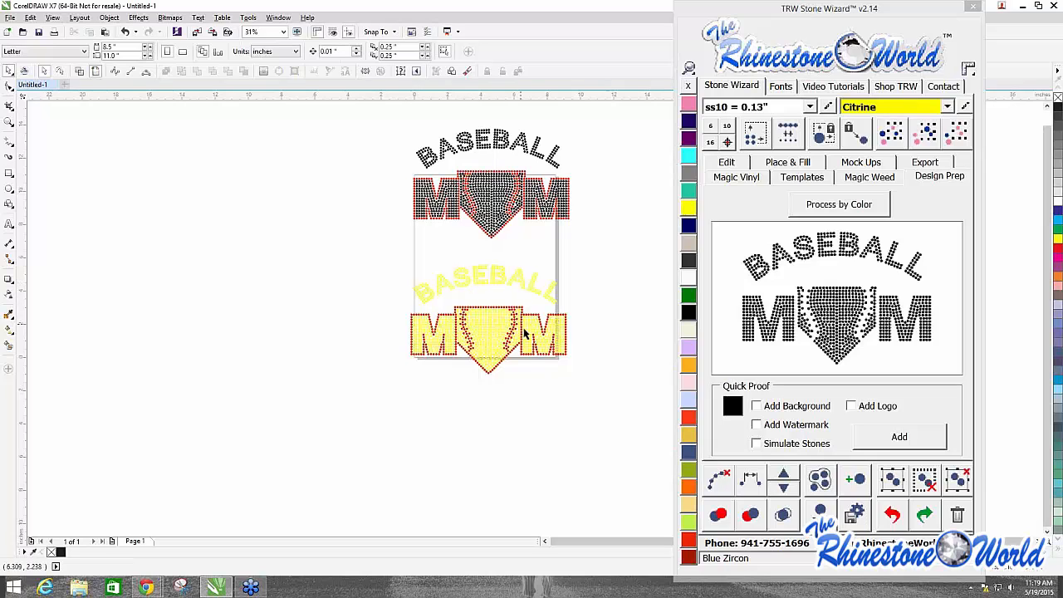
left_click_drag(353, 260, 619, 415)
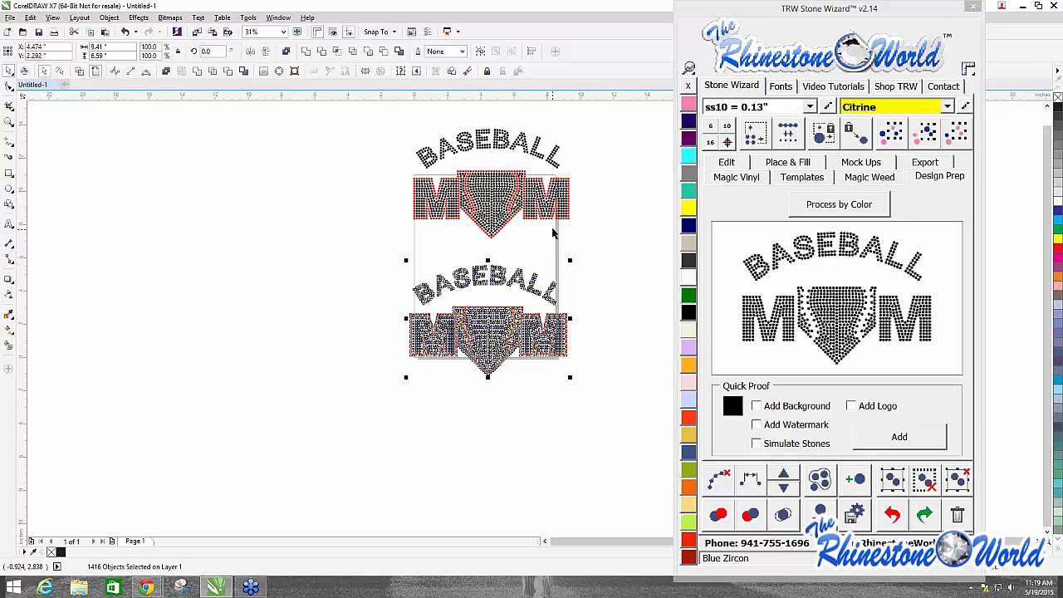
left_click(362, 259)
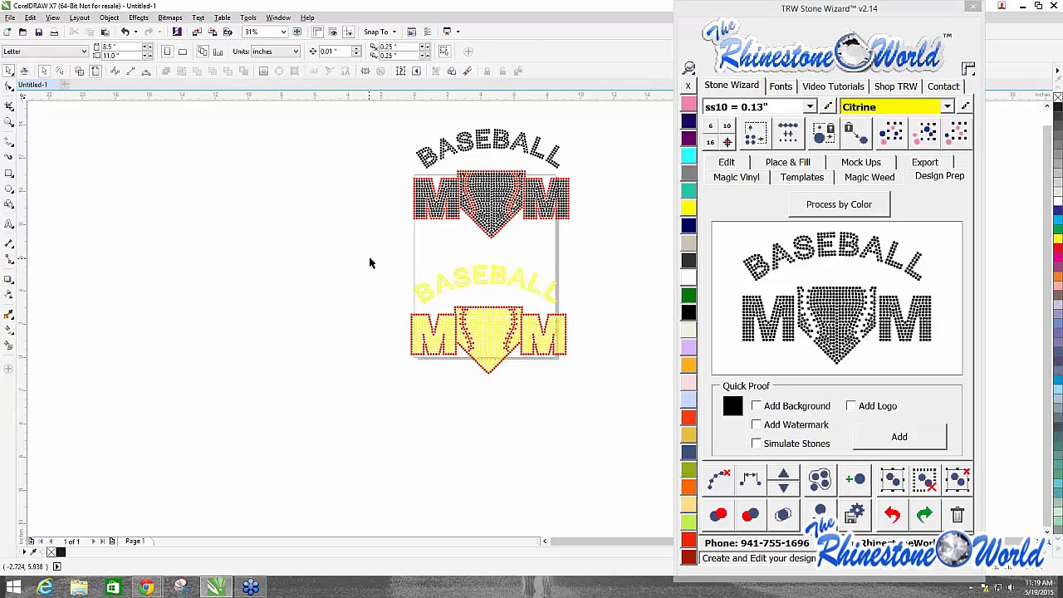
Step: Move the black Baseball Mom design off the page to its left and the Citrine design up onto the page
left_click_drag(376, 119, 648, 257)
left_click_drag(489, 204, 161, 258)
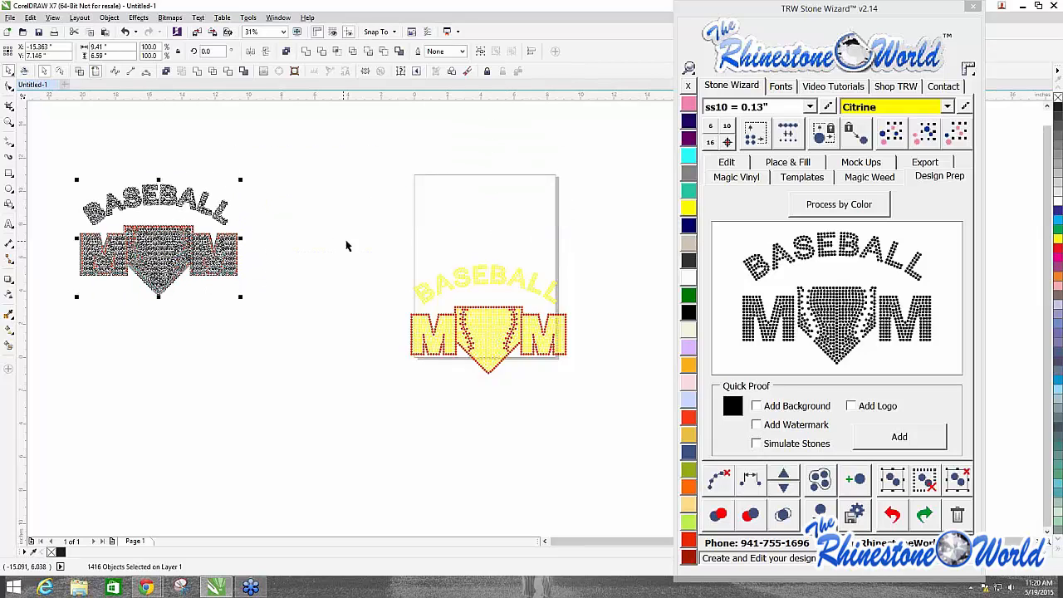
left_click_drag(378, 240, 608, 404)
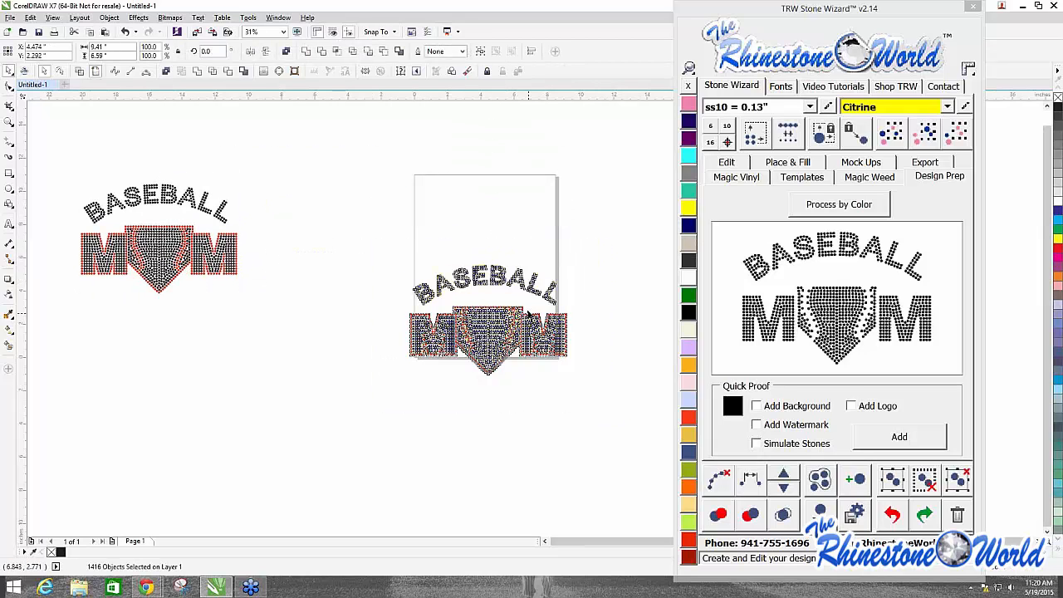
left_click_drag(529, 313, 522, 238)
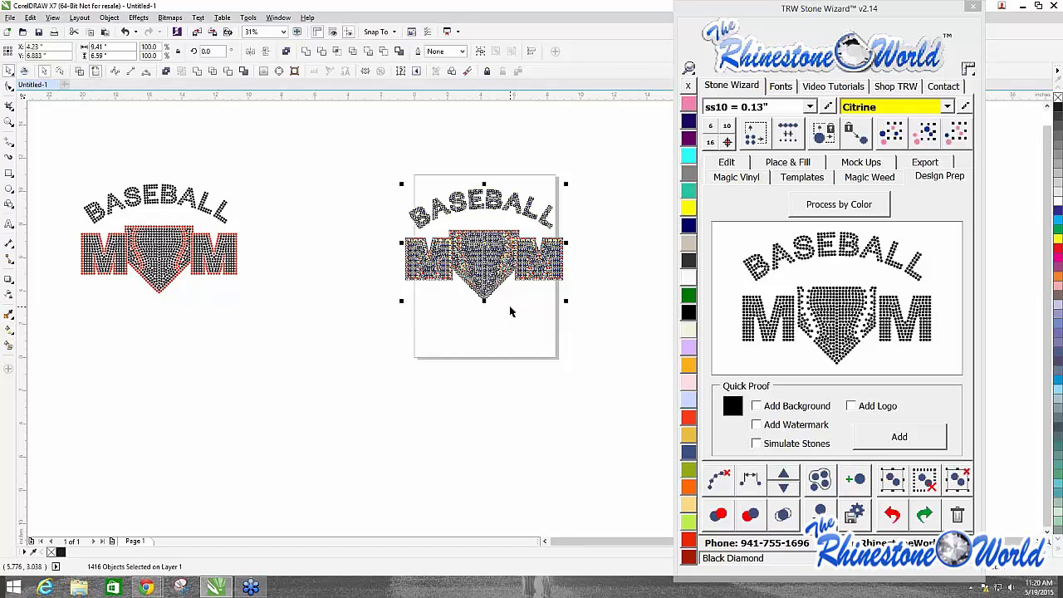
left_click(485, 337)
Step: Add a Quick Proof of the Citrine design with background, watermark, simulated stones and logo
left_click_drag(376, 157, 585, 338)
left_click(803, 406)
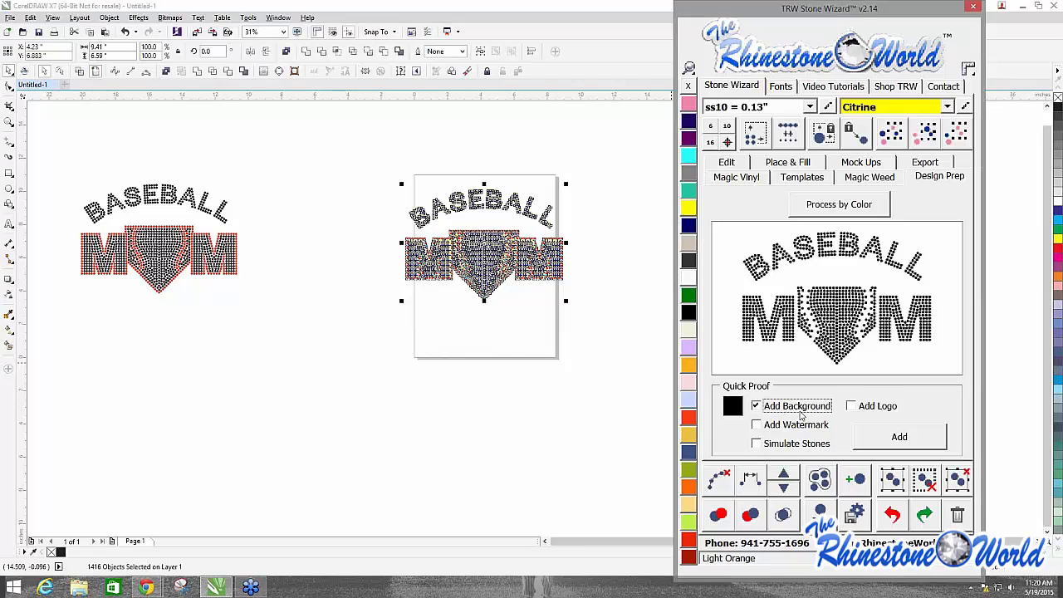
left_click(798, 424)
left_click(779, 443)
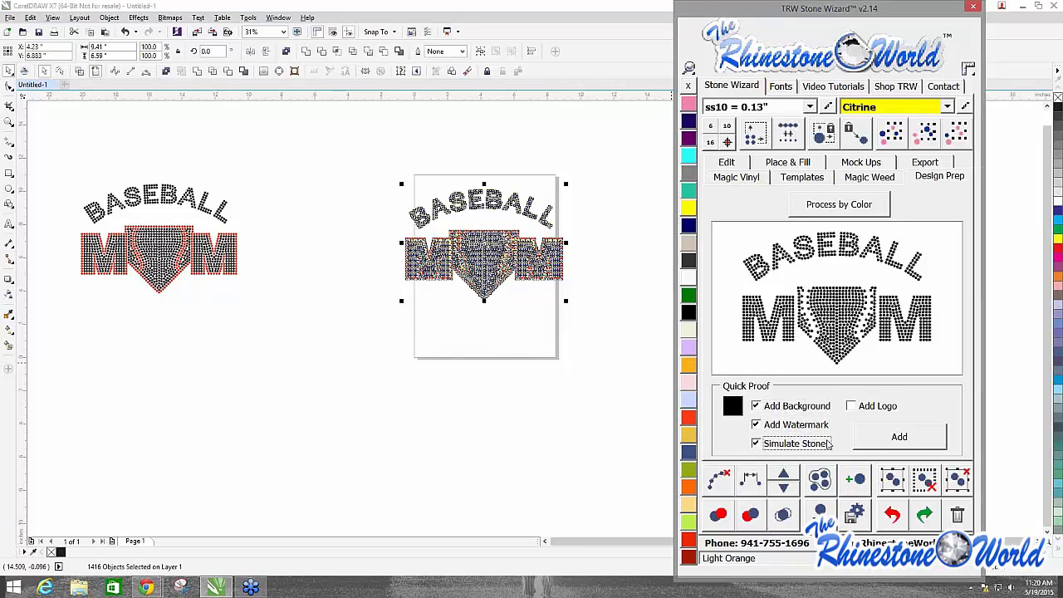
left_click(872, 407)
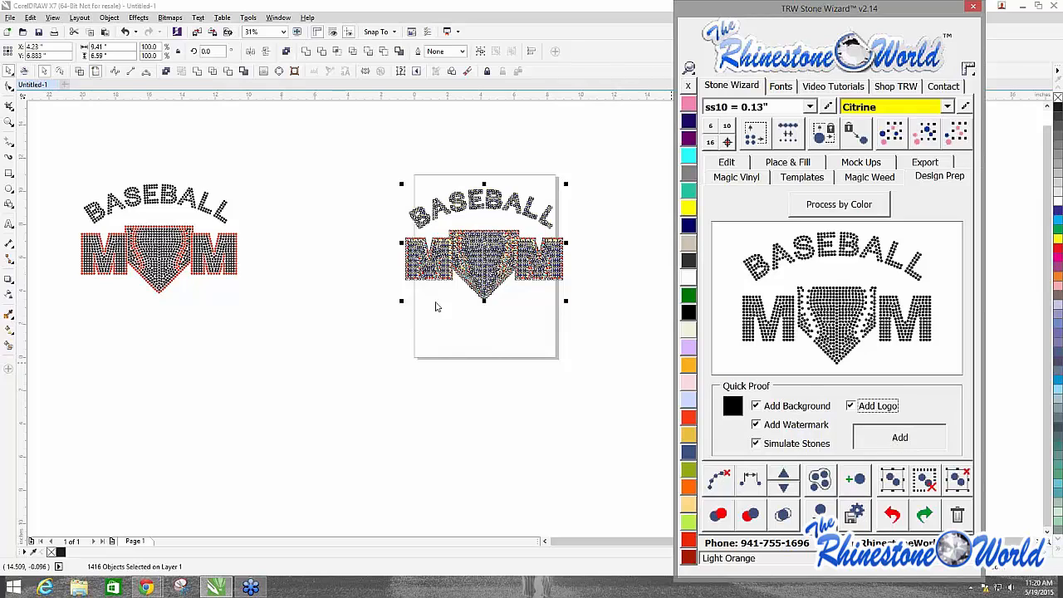
left_click(899, 436)
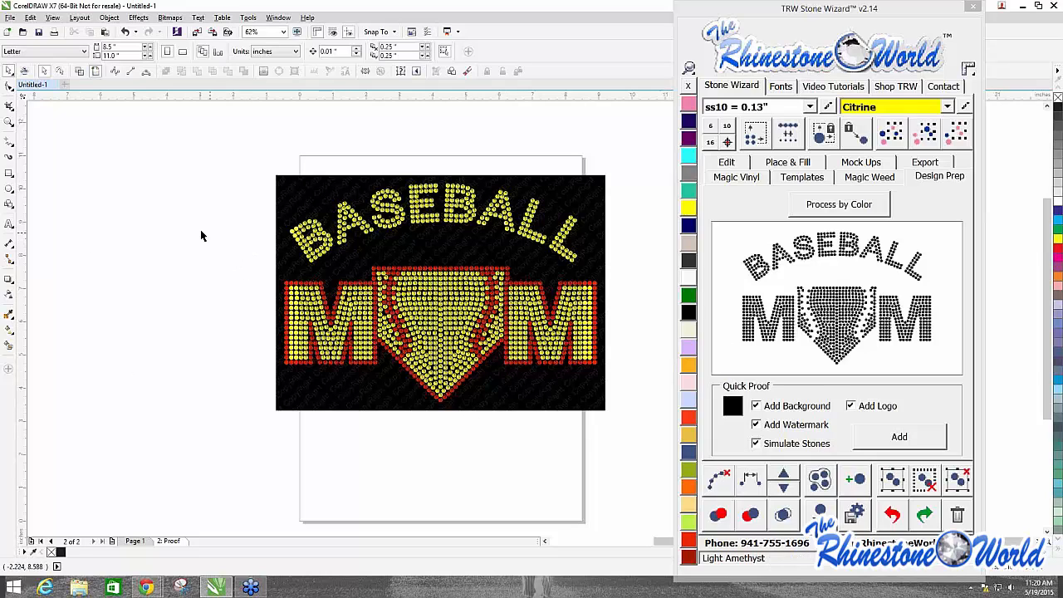
Step: Move the black design right beside the proof and shift the Stone Wizard window closer to the designs
scroll(218, 253, "down", 2)
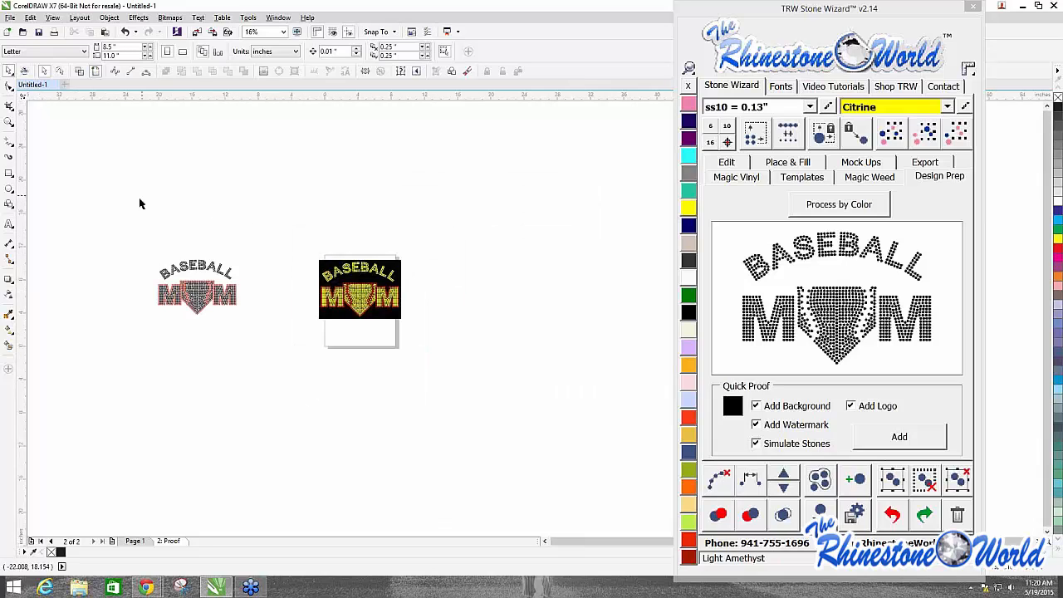
left_click_drag(113, 213, 260, 330)
left_click_drag(223, 299, 297, 299)
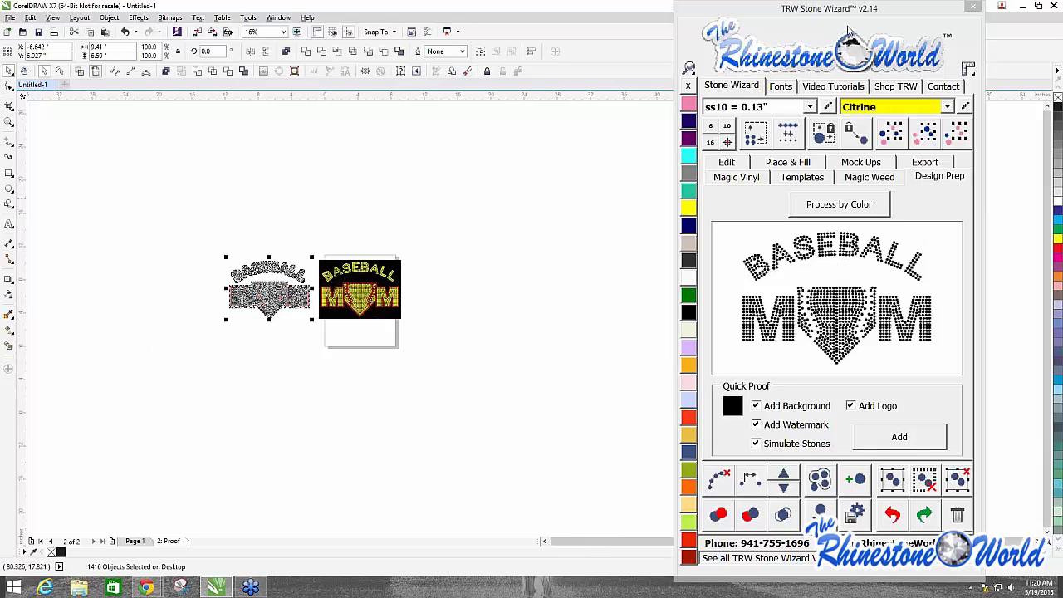
left_click(789, 37)
left_click_drag(789, 38, 666, 55)
left_click(493, 225)
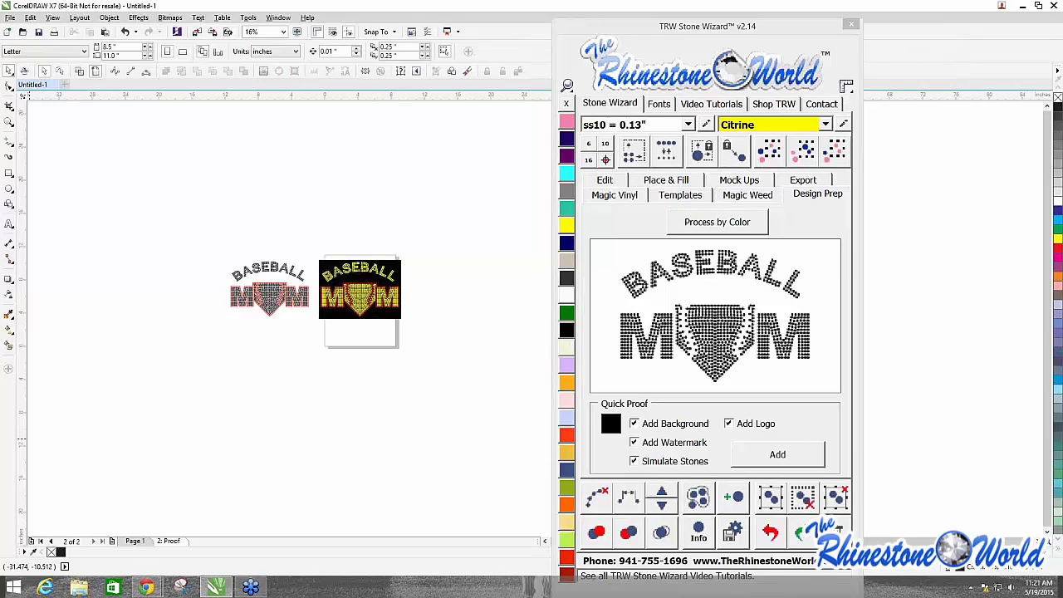
Step: Delete the proof of the Citrine design, including its black background, from the page
left_click_drag(443, 230, 314, 376)
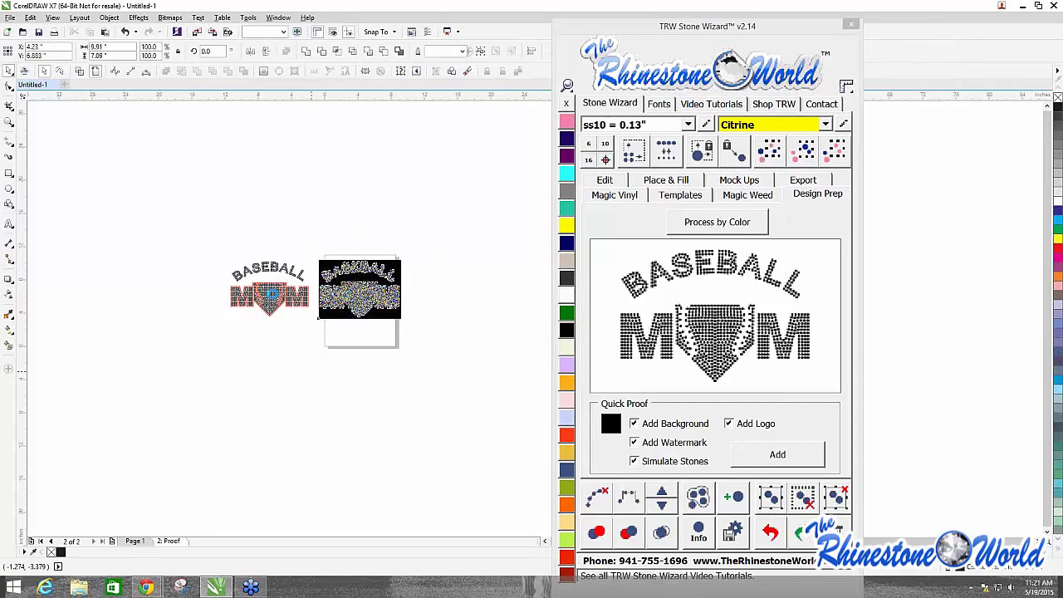
key("Delete")
scroll(273, 296, "up", 2)
scroll(250, 249, "up", 3)
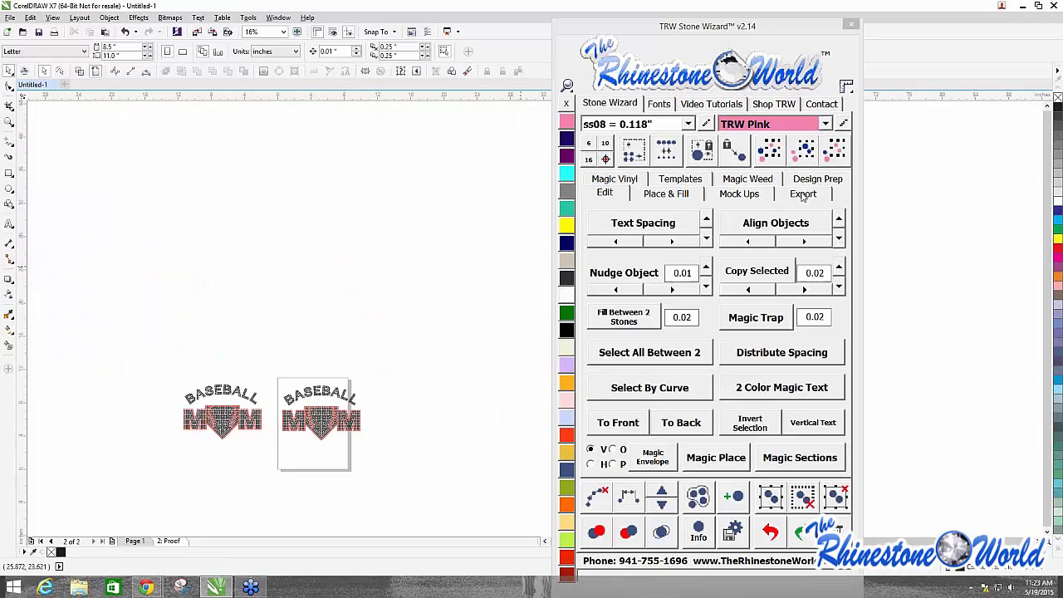
Step: Process only the home plate of the design on the page by colour and recolour its red stones Citrine
left_click(271, 454)
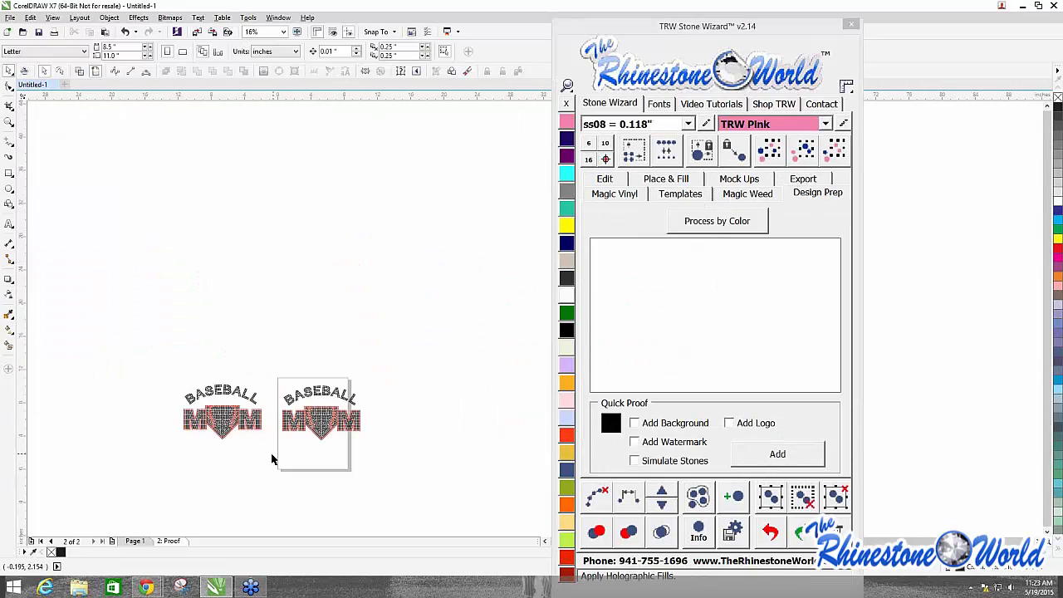
scroll(282, 438, "up", 2)
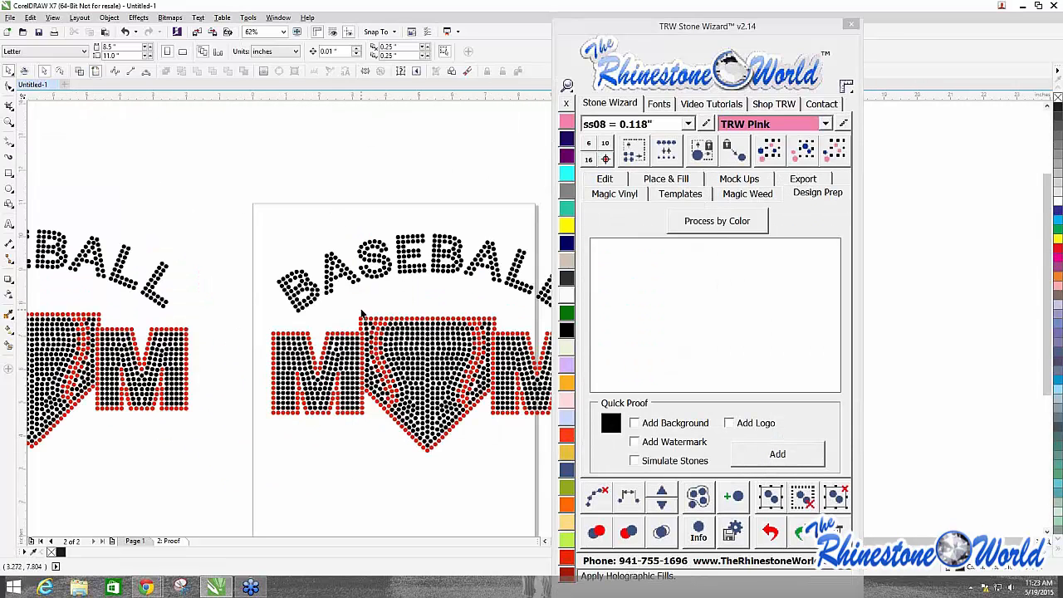
left_click_drag(357, 302, 496, 476)
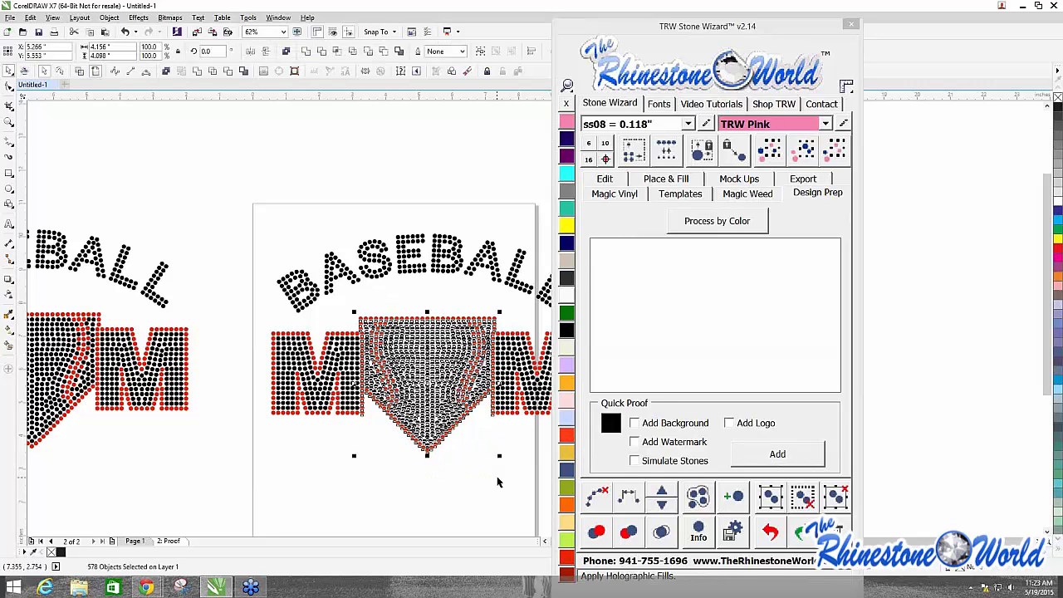
left_click(719, 222)
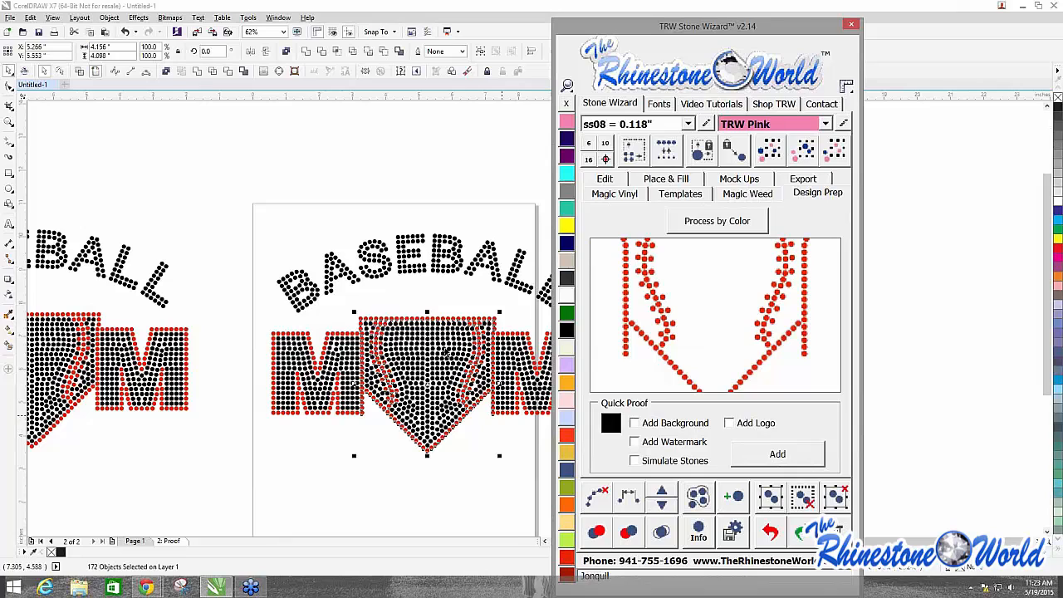
left_click(565, 226)
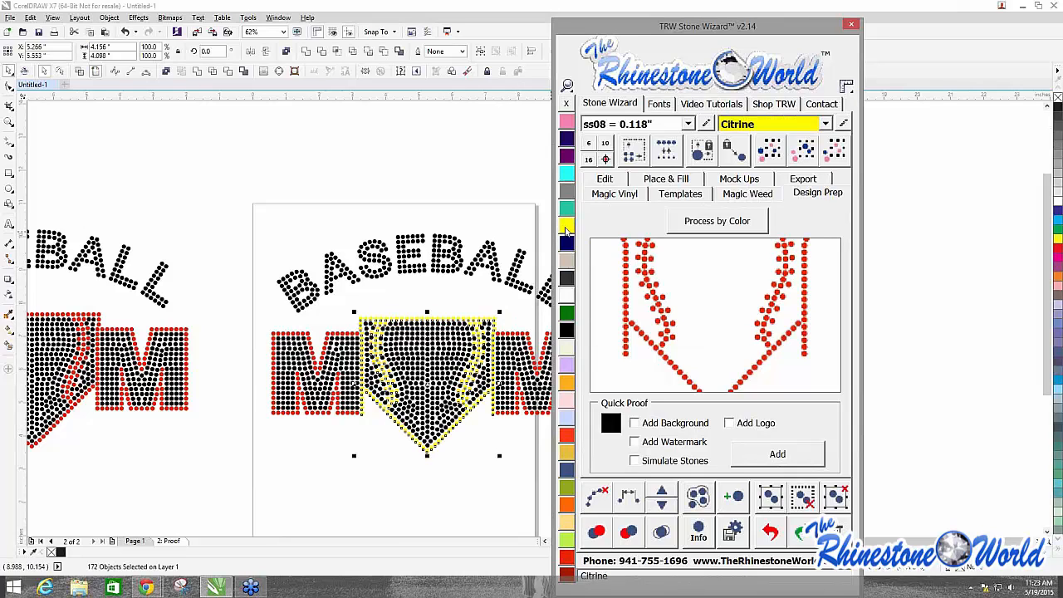
left_click(396, 171)
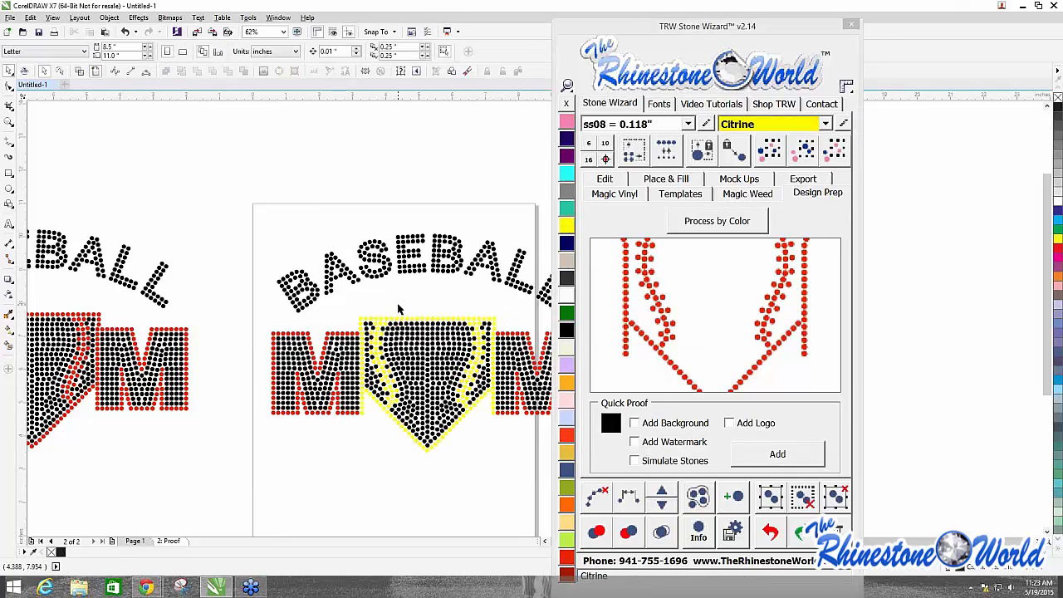
Step: Isolate the black stones filling the home plate, recolour them Crystal, and examine the recoloured plate
left_click(712, 220)
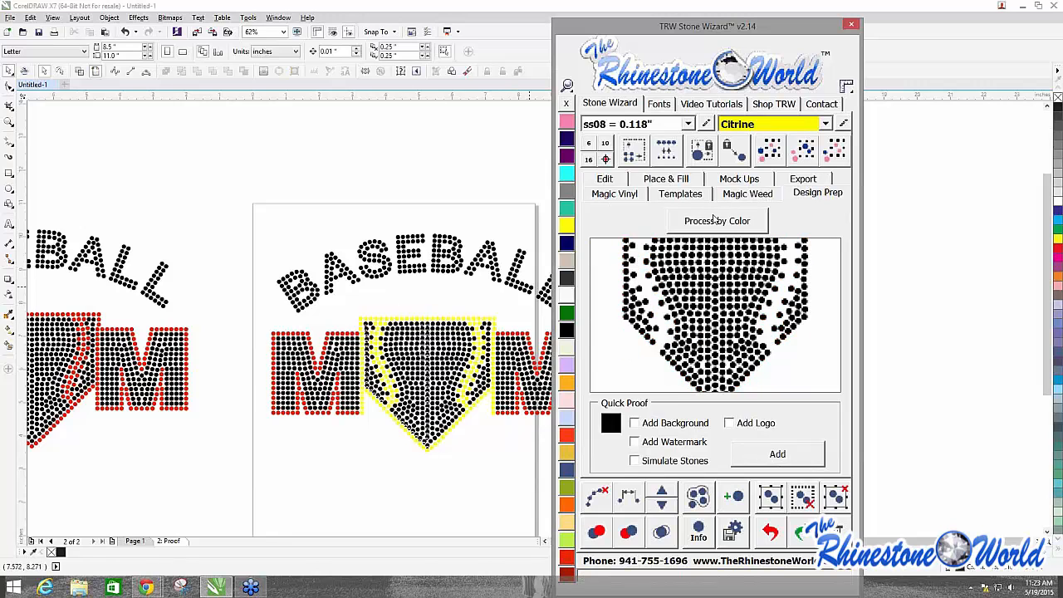
left_click(567, 297)
left_click(356, 191)
scroll(241, 373, "down", 2)
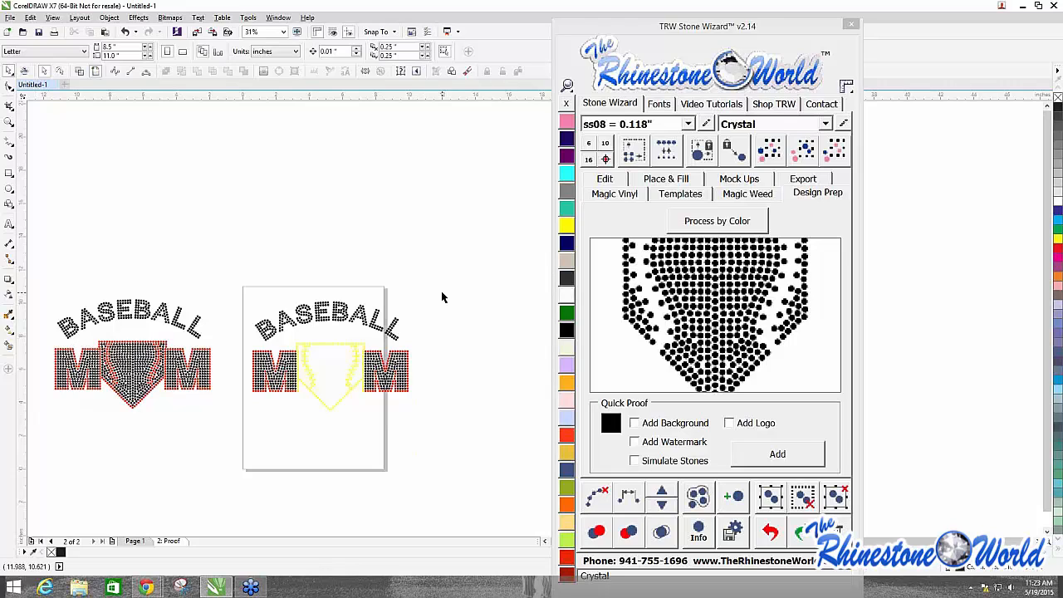
scroll(303, 382, "up", 1)
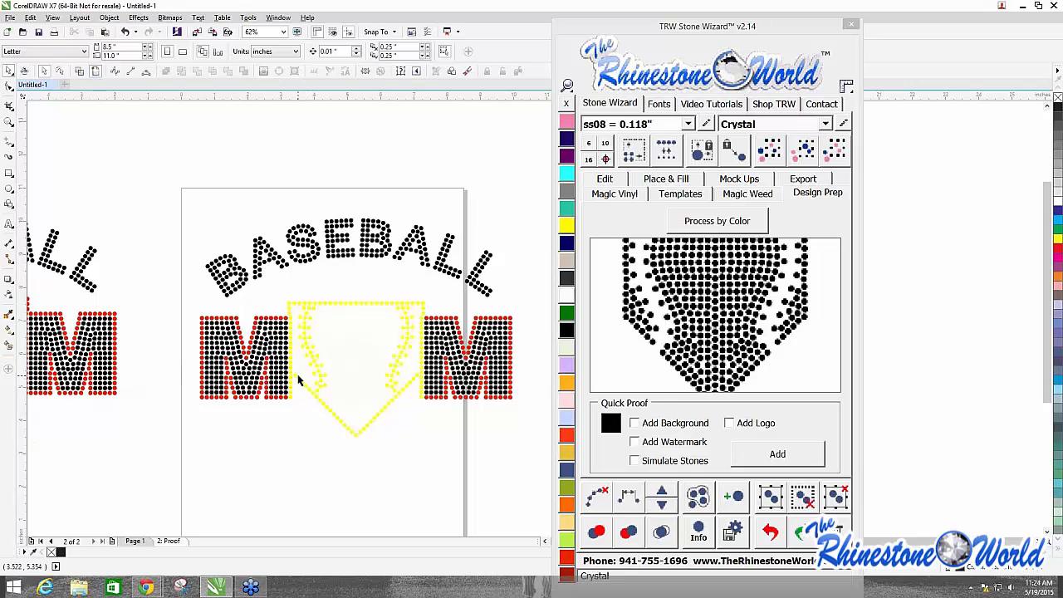
scroll(399, 407, "up", 1)
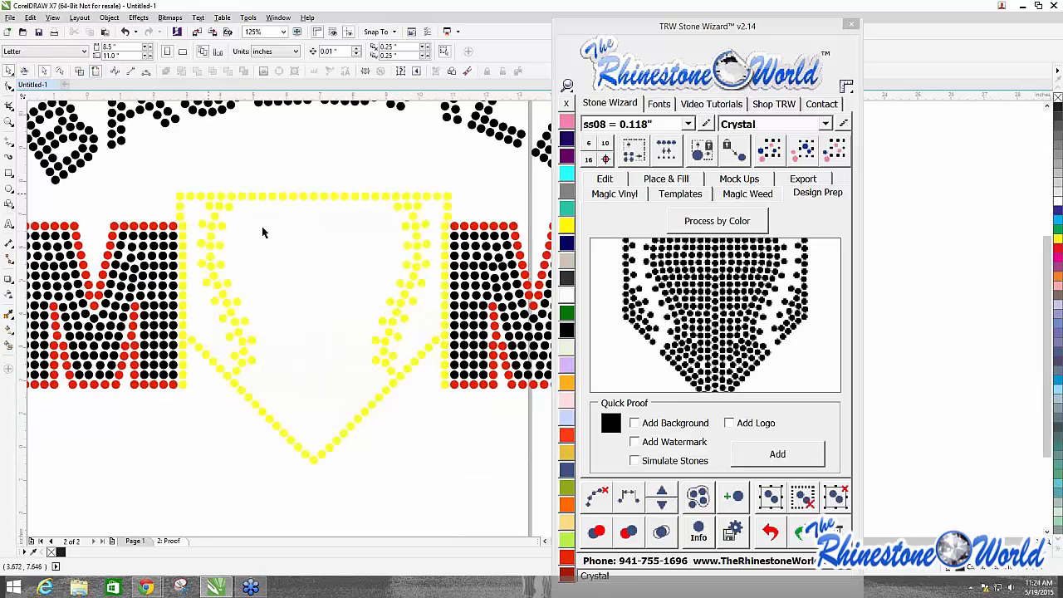
scroll(263, 230, "down", 2)
scroll(265, 190, "up", 1)
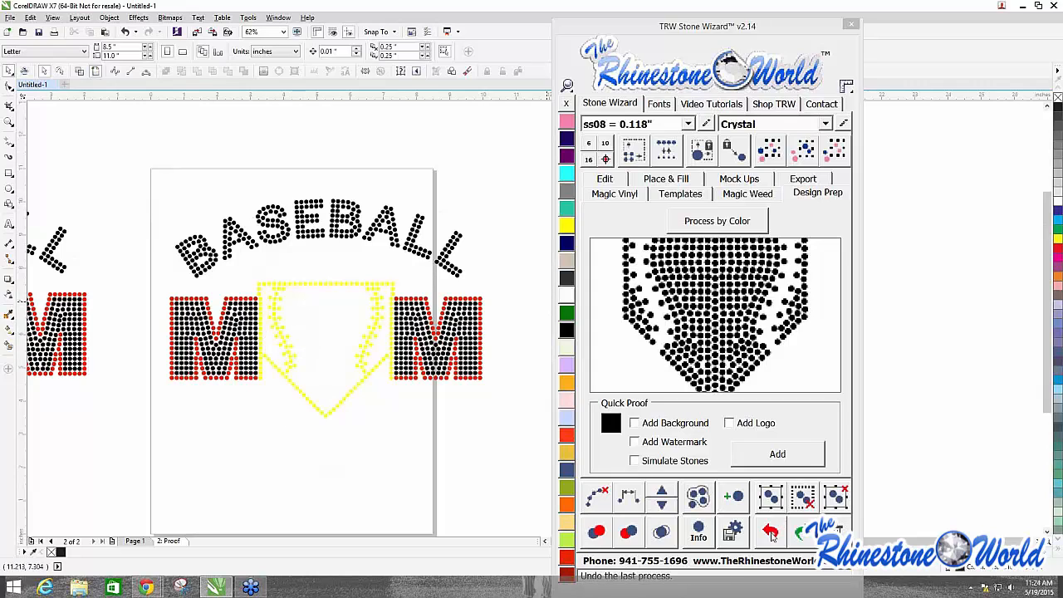
Step: Undo the Crystal and Citrine recolouring of the home plate stones
left_click(771, 535)
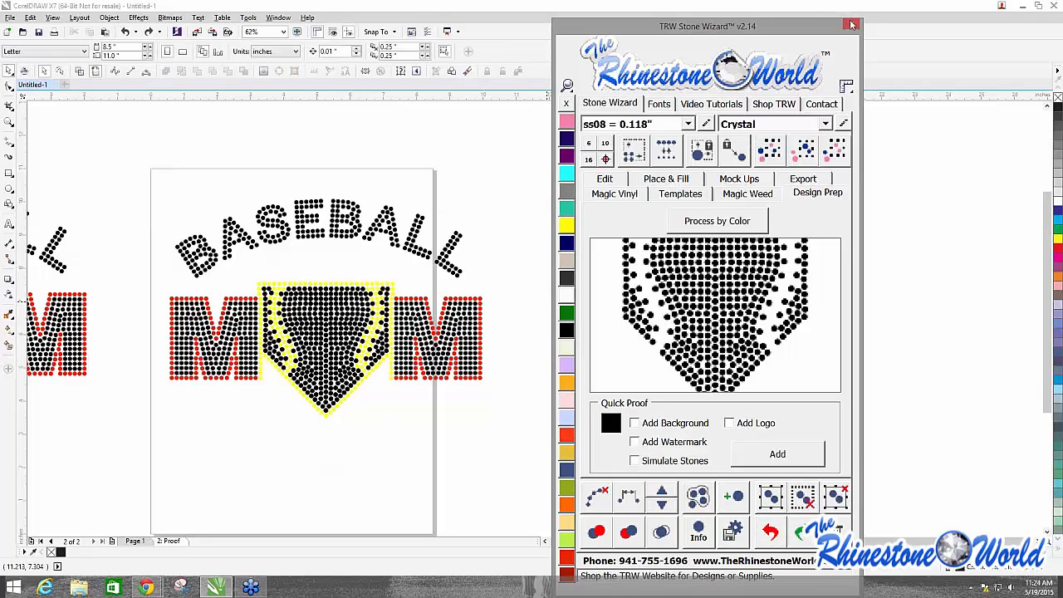
left_click(771, 532)
left_click(770, 532)
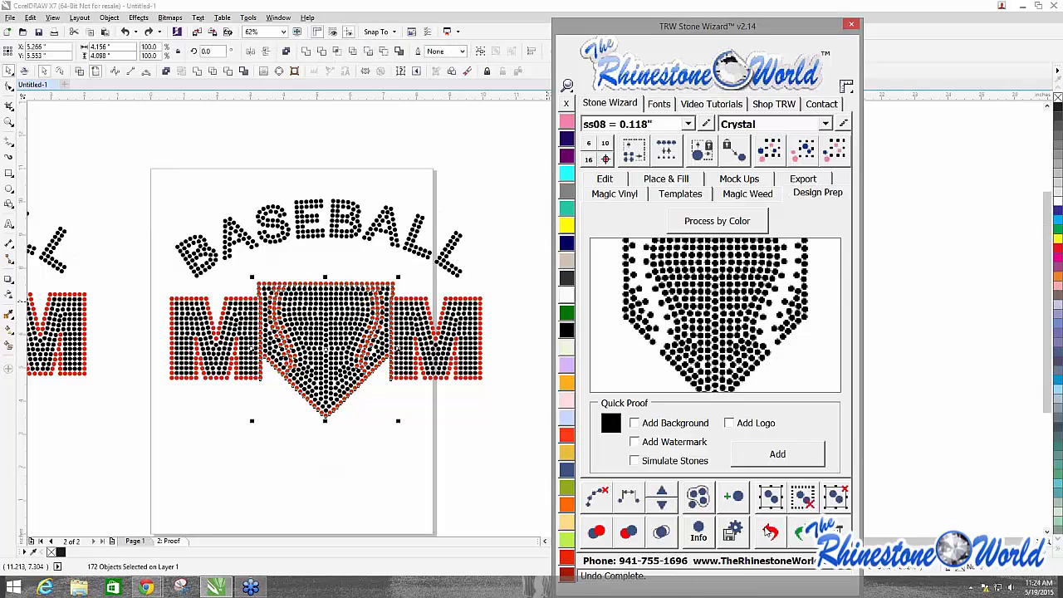
Step: Restart the Stone Wizard, process the whole design on the page by colour, and recolour its black stones Aquamarine
left_click(851, 25)
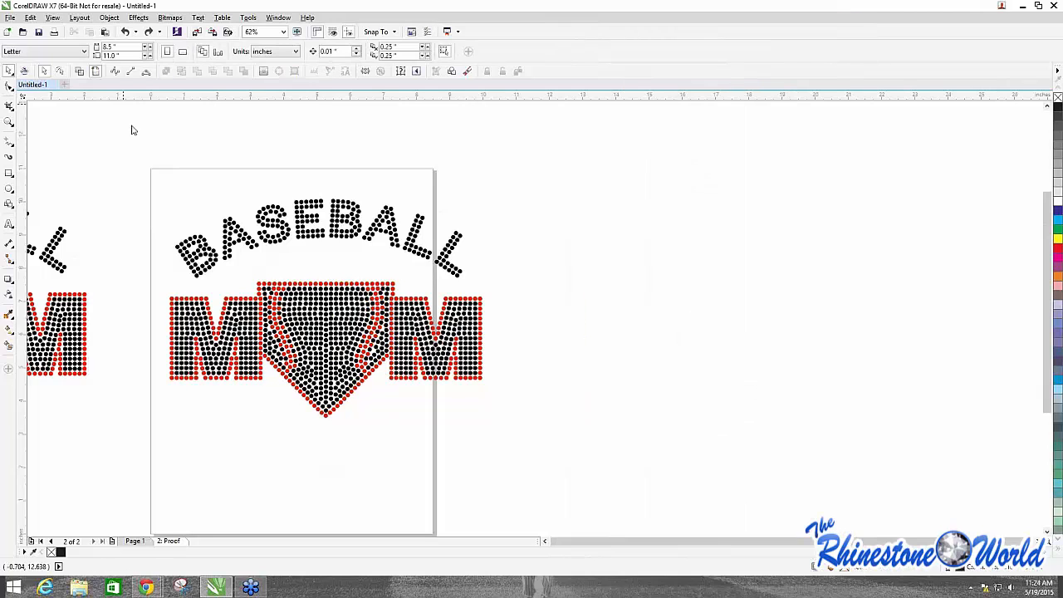
left_click(28, 72)
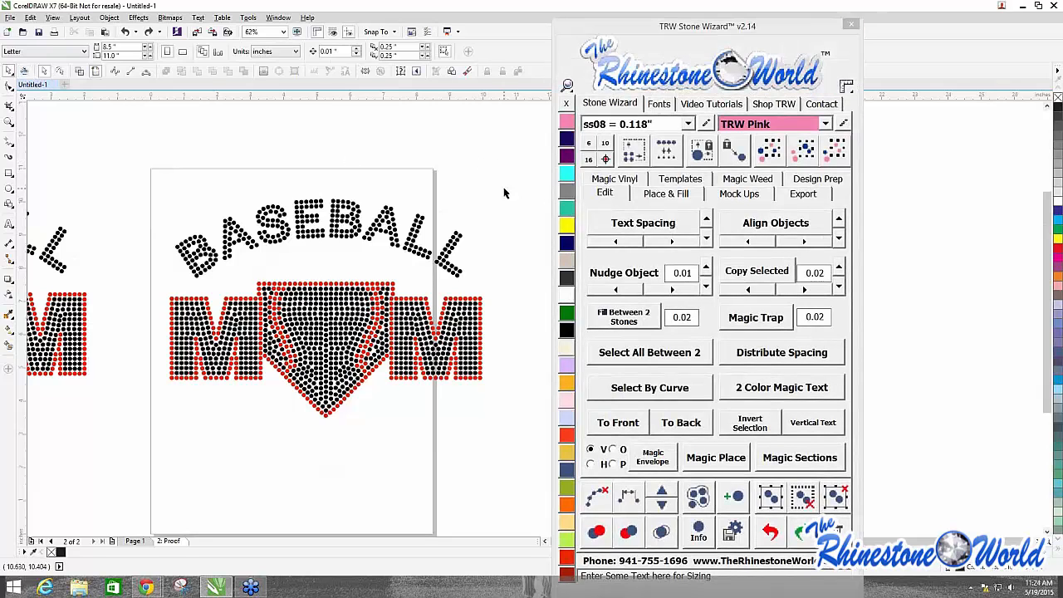
scroll(503, 192, "down", 2)
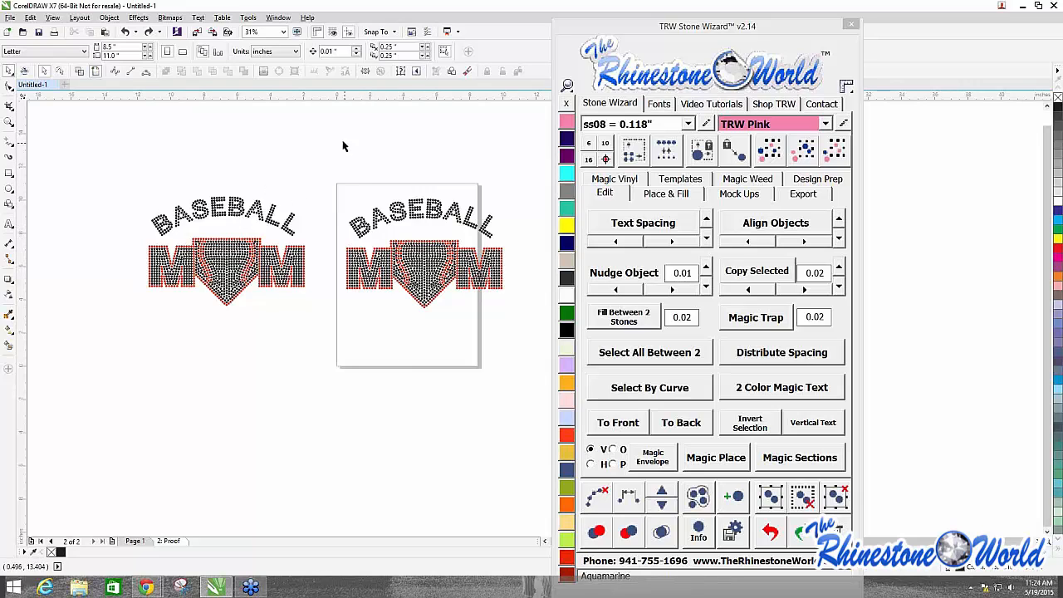
left_click_drag(324, 148, 538, 345)
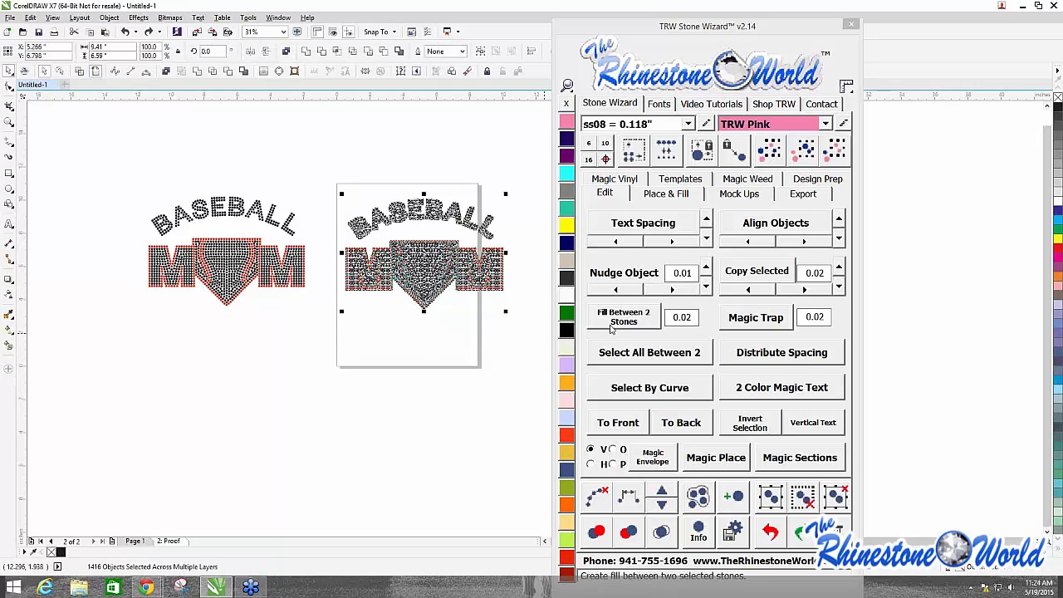
left_click(817, 181)
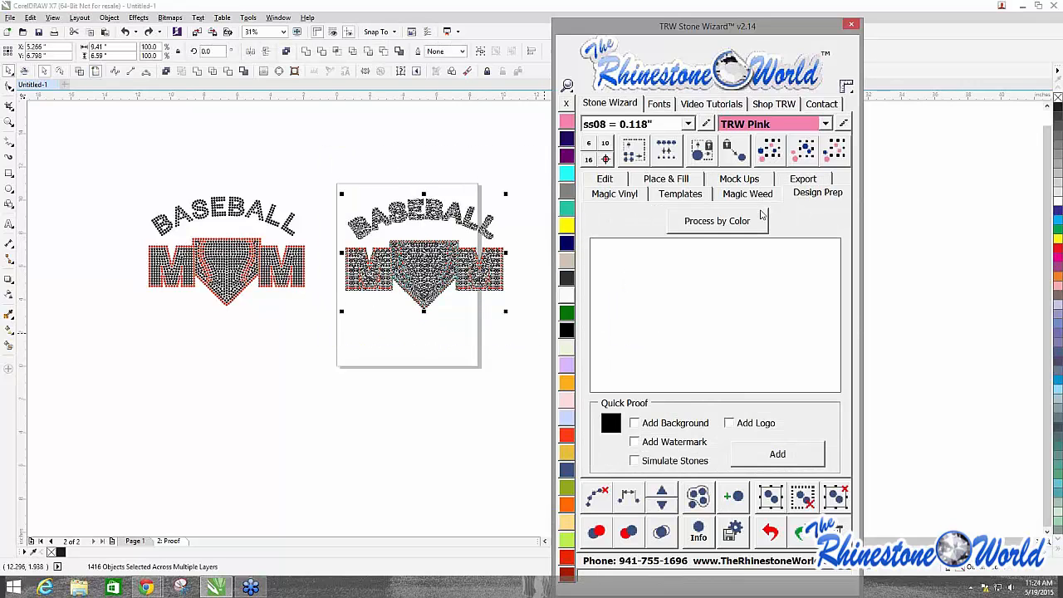
left_click(719, 222)
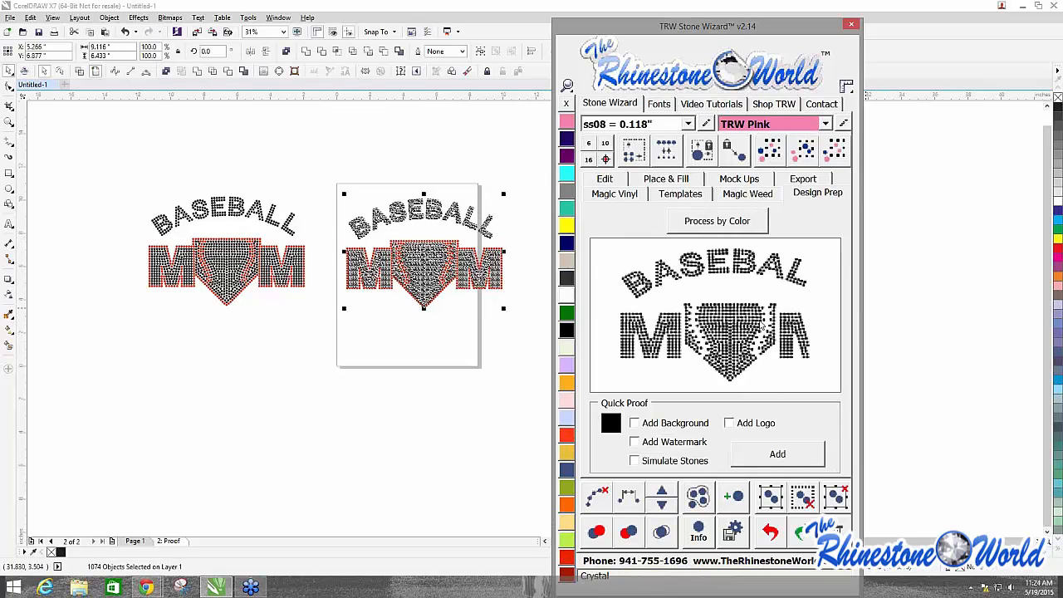
left_click(566, 172)
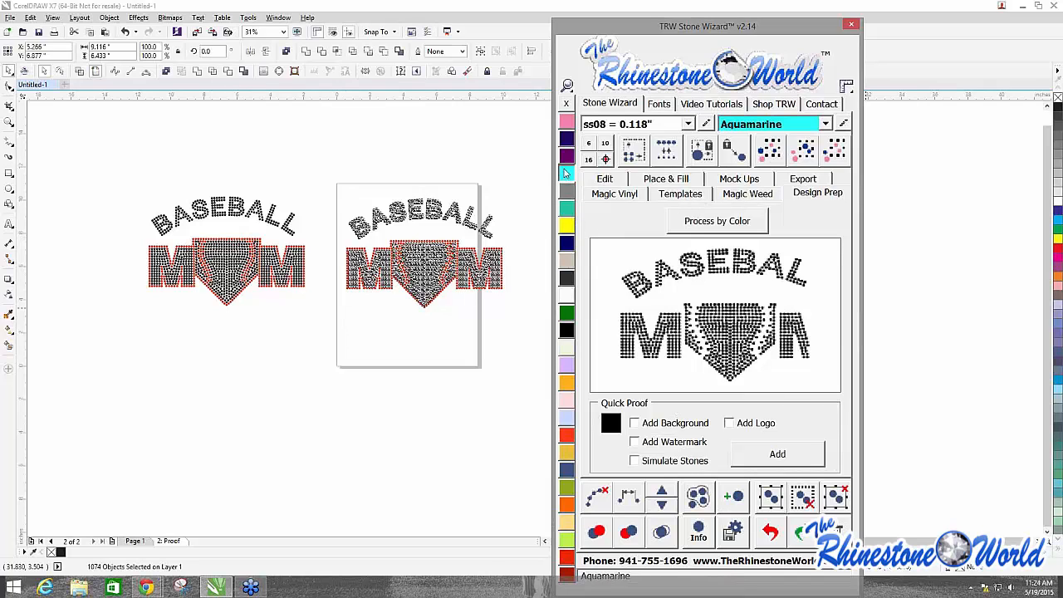
Step: Isolate the red outline and stitching stones of the design on the page and recolour them Jet Black
left_click(428, 183)
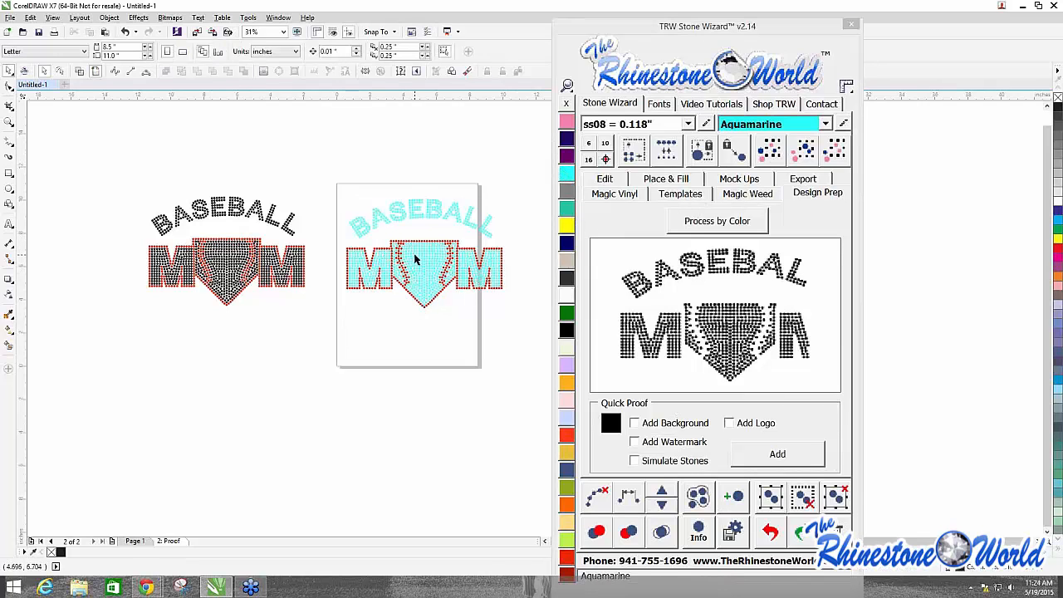
left_click(728, 224)
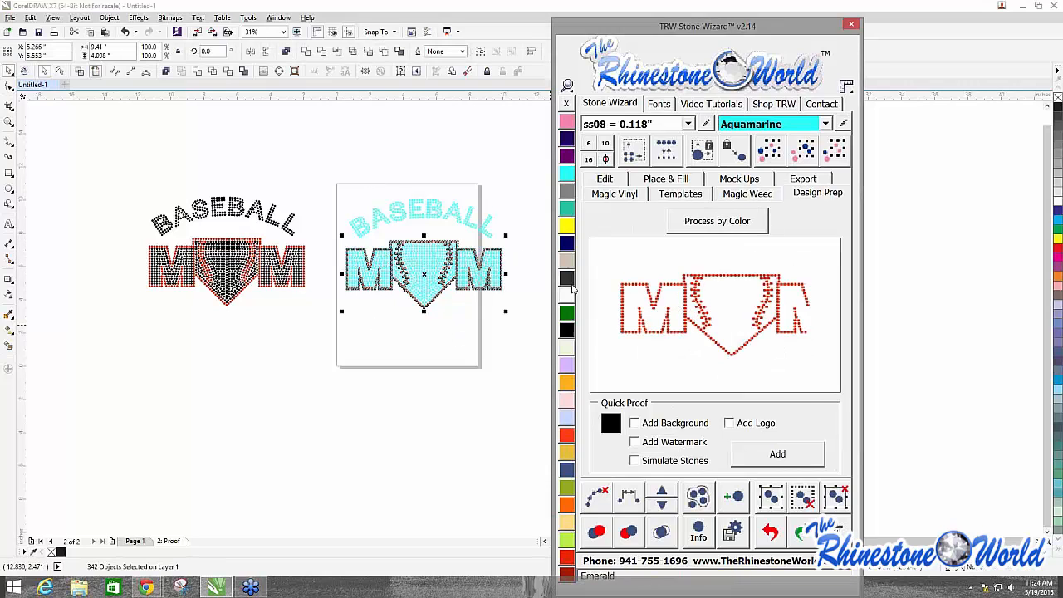
left_click(566, 329)
left_click(408, 301)
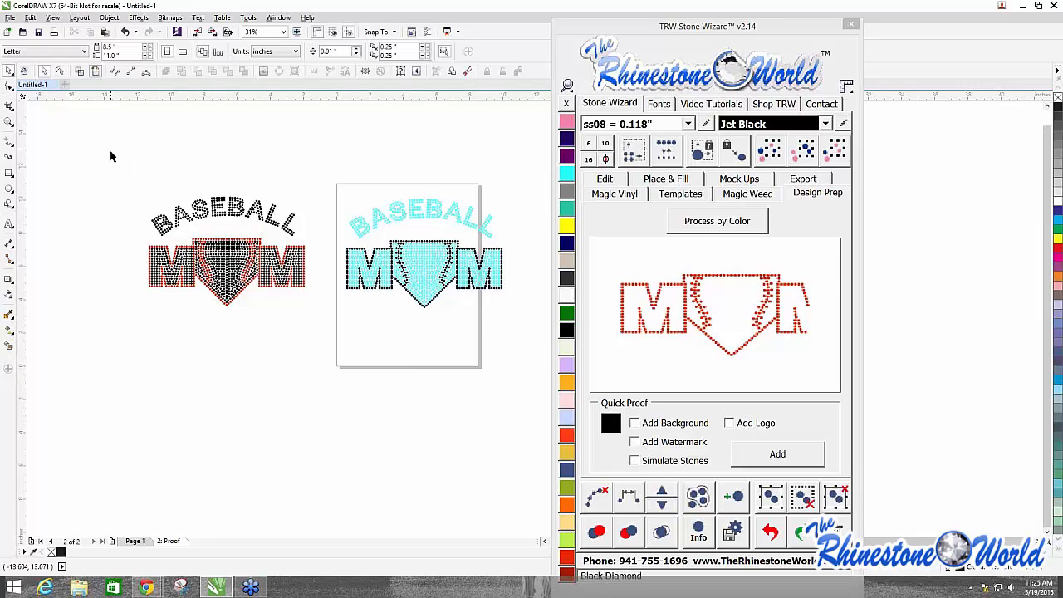
Step: Copy the original black and red design to the empty area just below the page
left_click_drag(111, 156, 316, 402)
left_click_drag(233, 256, 432, 437)
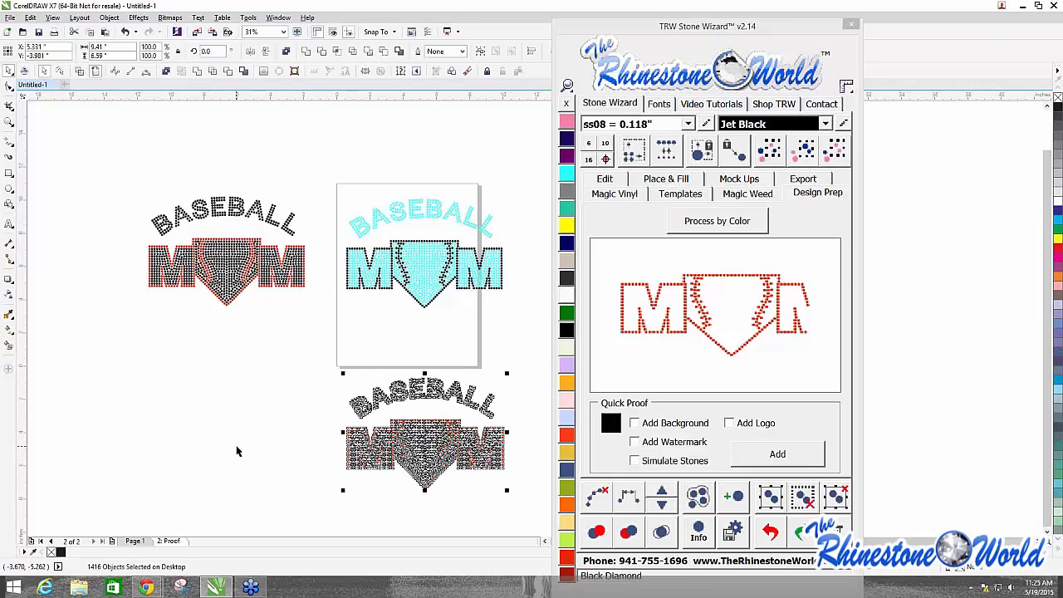
left_click(337, 166)
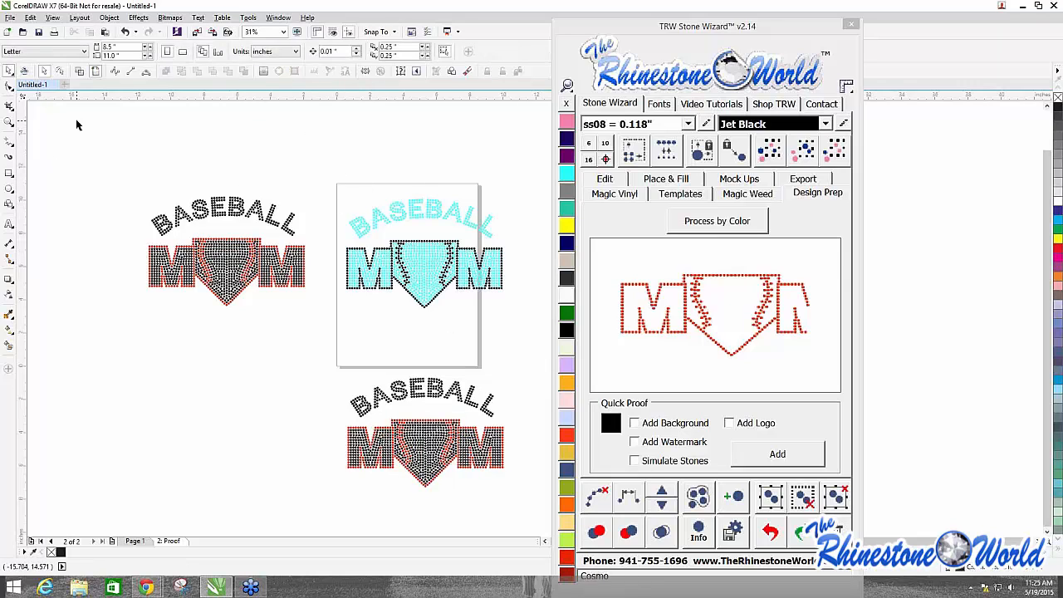
Step: Select all three rhinestone designs and delete them
left_click_drag(76, 119, 544, 535)
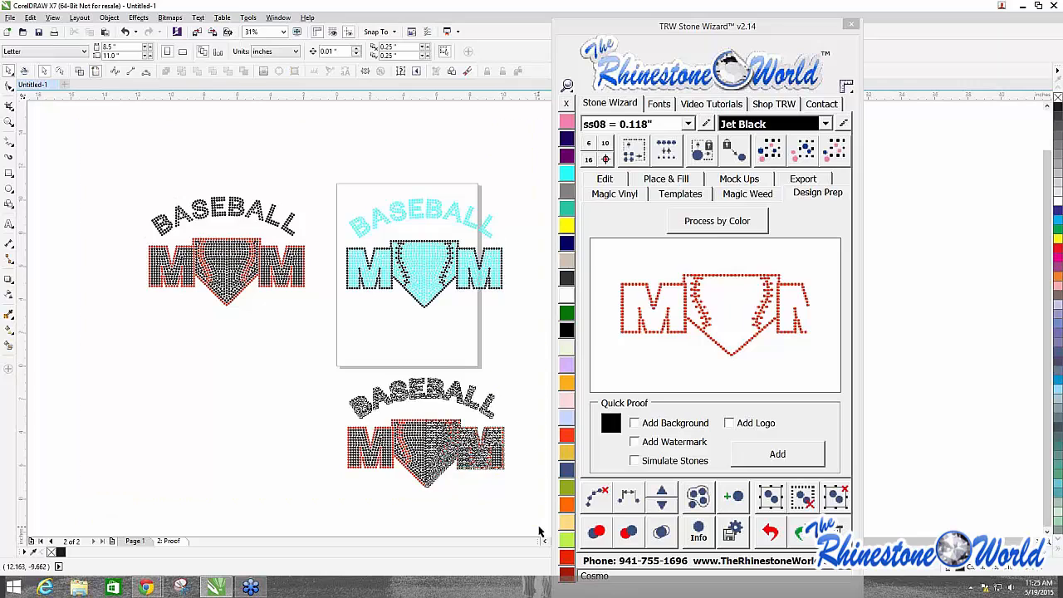
left_click(743, 194)
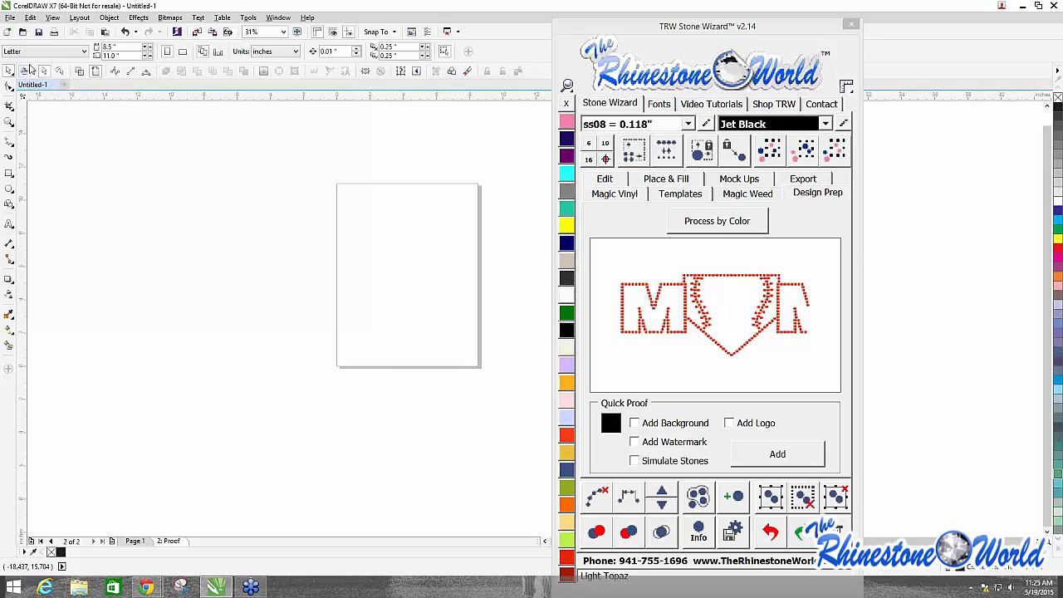
Step: Unlock the toolbars so that they can be rearranged
right_click(30, 67)
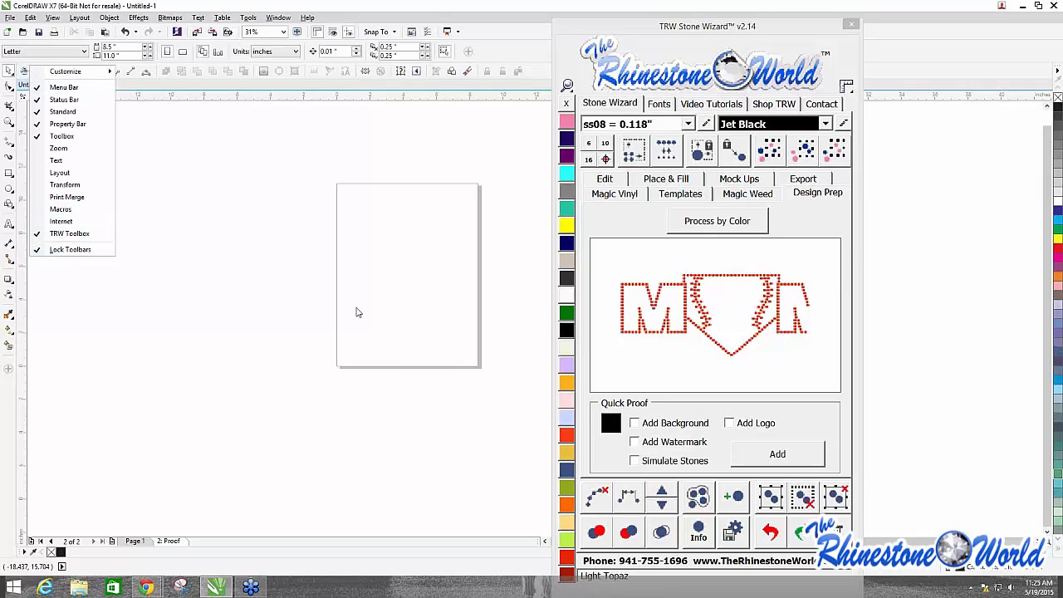
left_click(357, 310)
left_click_drag(713, 39, 759, 31)
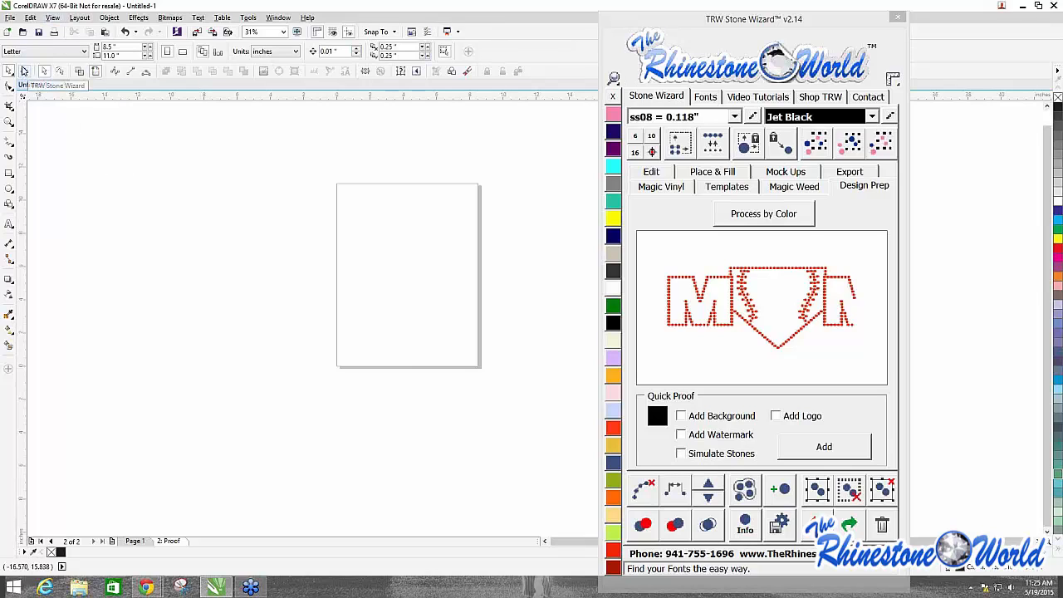
right_click(33, 70)
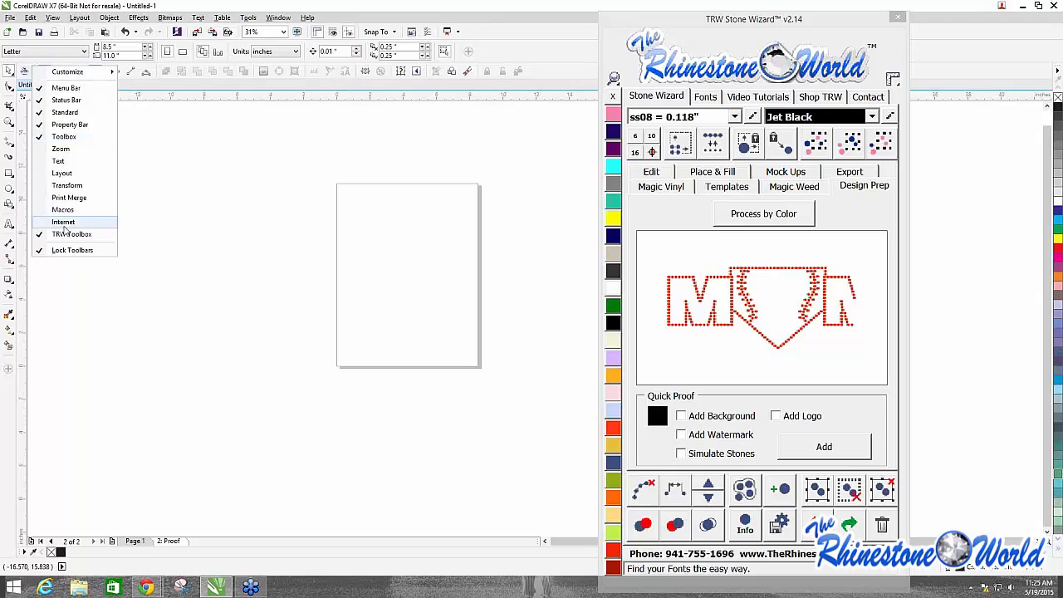
left_click(72, 250)
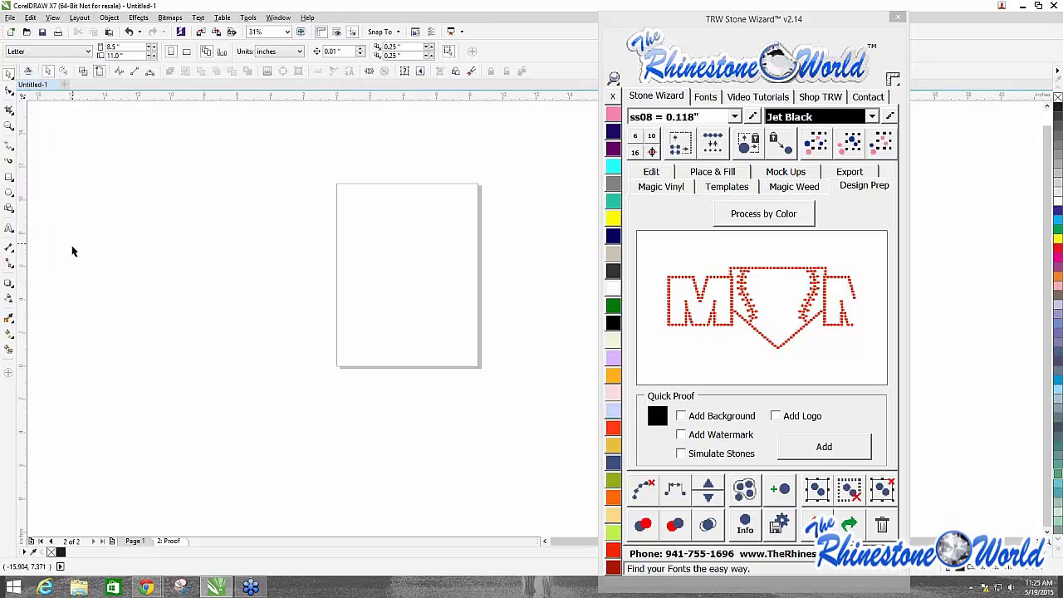
Step: Dock the TRW Toolbox beside the property bar and move the Stone Wizard window clear of it
left_click_drag(18, 66, 309, 71)
mouse_move(19, 71)
left_mouse_down()
mouse_move(25, 33)
mouse_move(517, 38)
mouse_move(524, 50)
left_mouse_up()
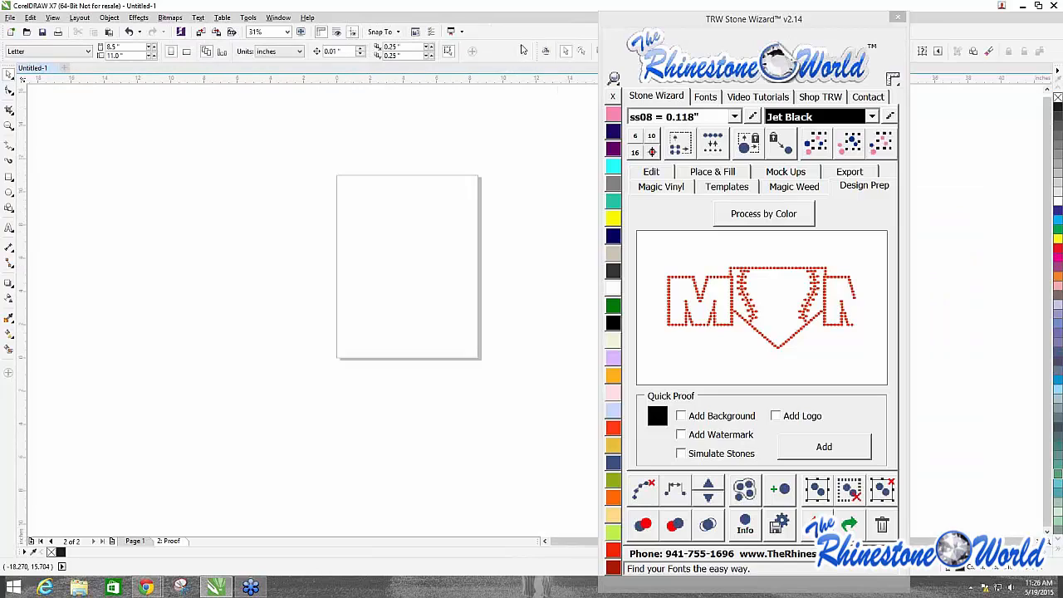
left_click_drag(696, 23, 388, 326)
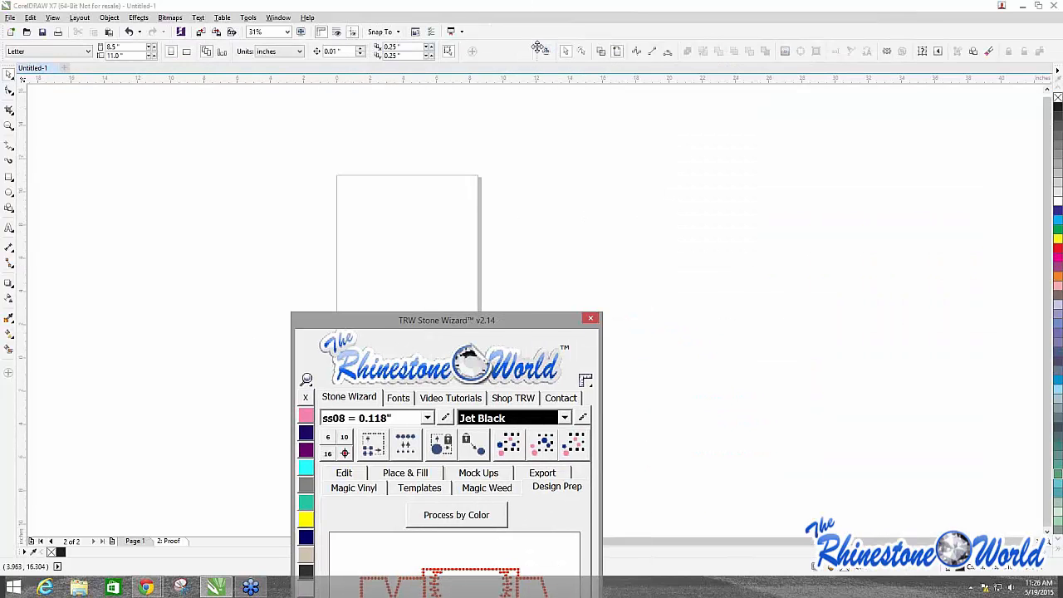
Step: Float the TRW Toolbox and redock it in its own row beneath the property bar
left_click_drag(538, 49, 465, 48)
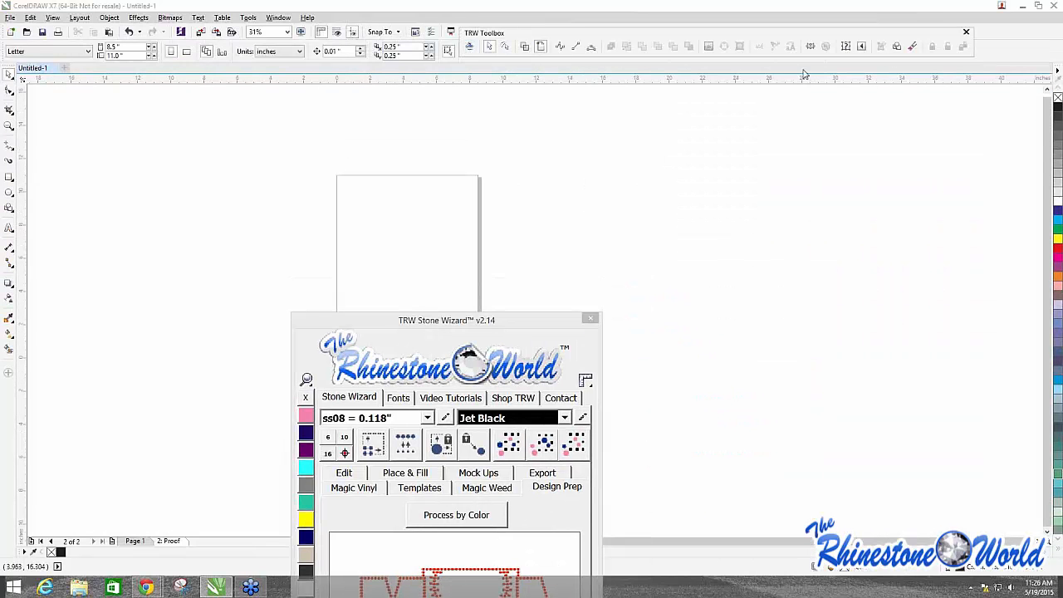
left_click_drag(932, 46, 719, 51)
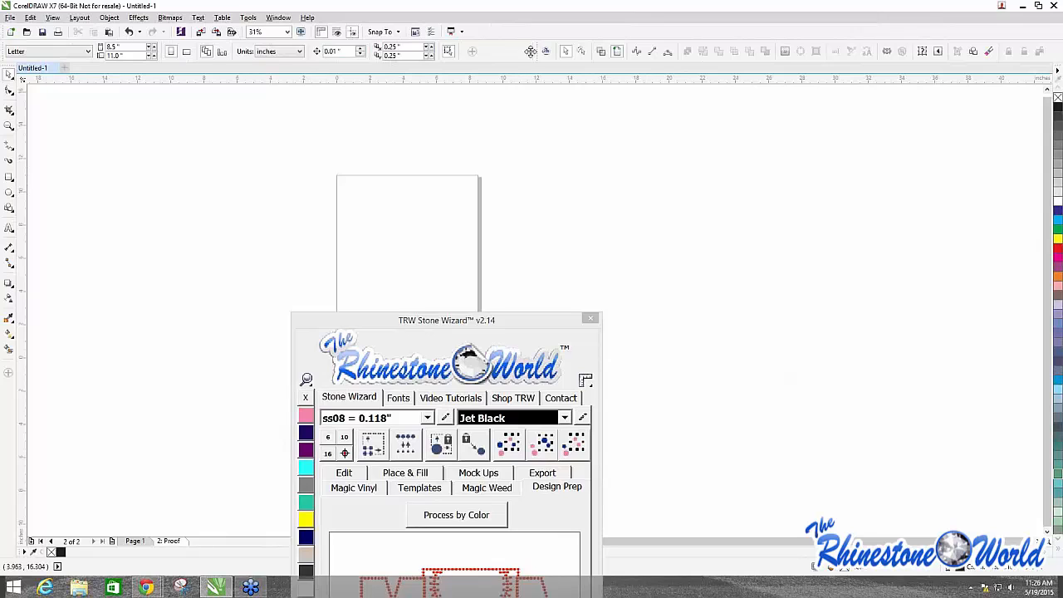
left_click_drag(540, 50, 490, 50)
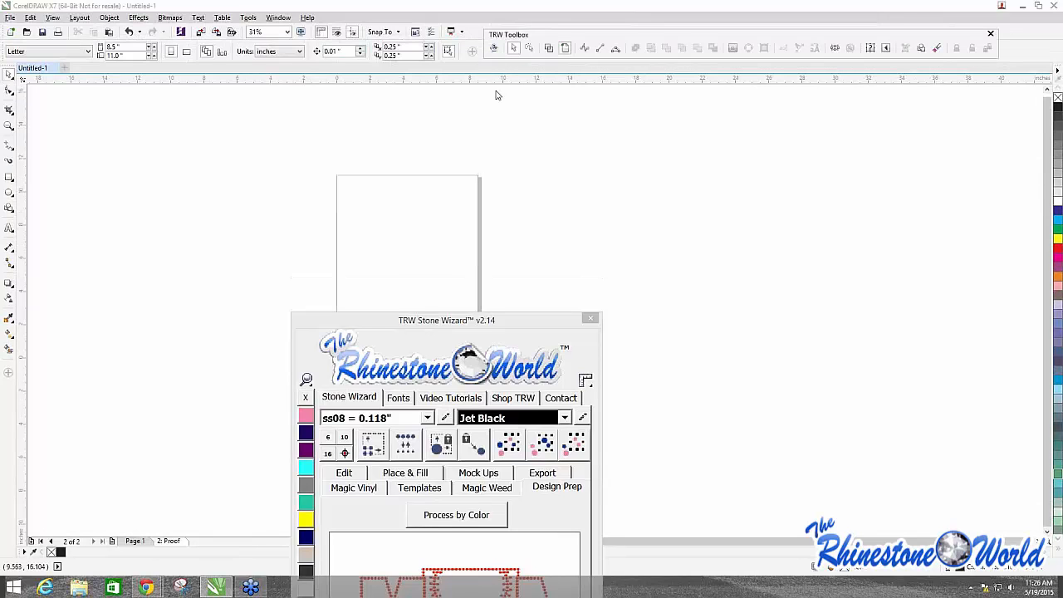
left_click_drag(965, 39, 628, 67)
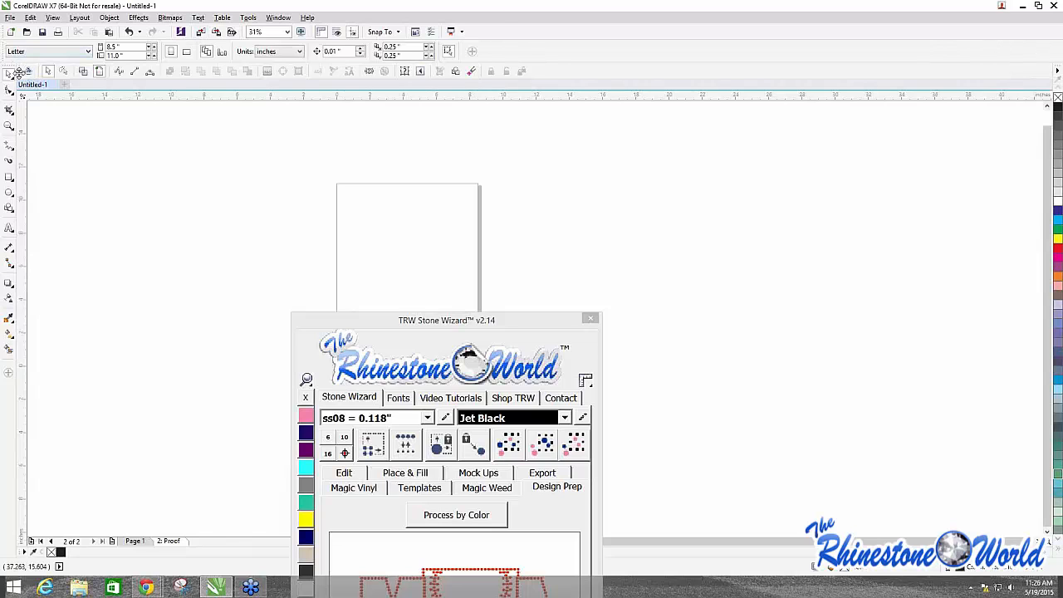
Step: Dock the TRW Toolbox between the standard toolbar and the property bar, and move the Stone Wizard window back into full view
left_click_drag(16, 73, 294, 73)
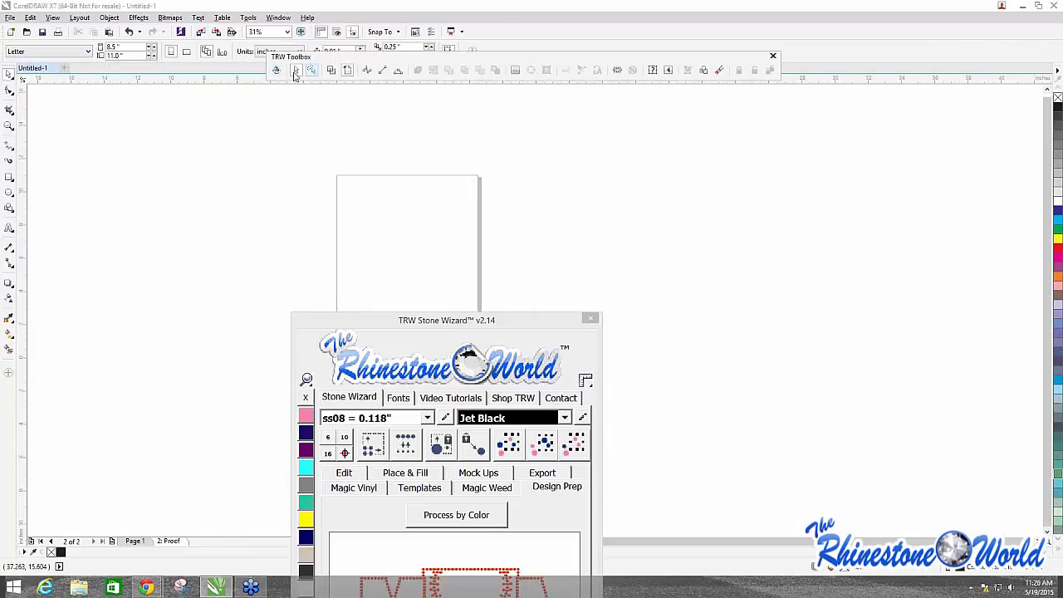
left_click_drag(592, 56, 750, 25)
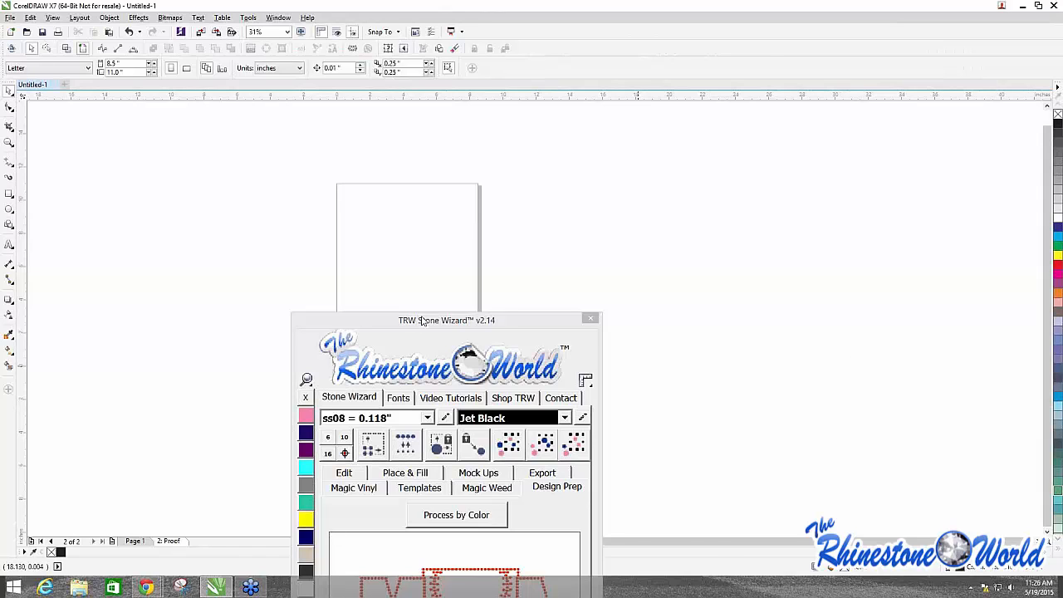
left_click_drag(422, 322, 612, 10)
Step: Clear the Process by Color preview, show the mock-up options, and move the Stone Wizard window off the page
left_click(672, 203)
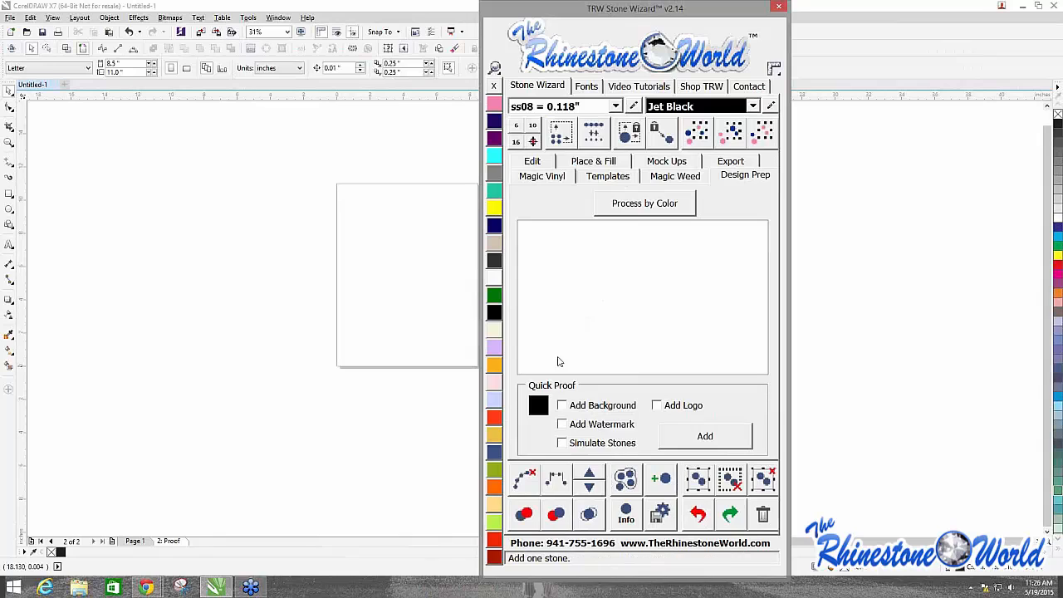
left_click(676, 165)
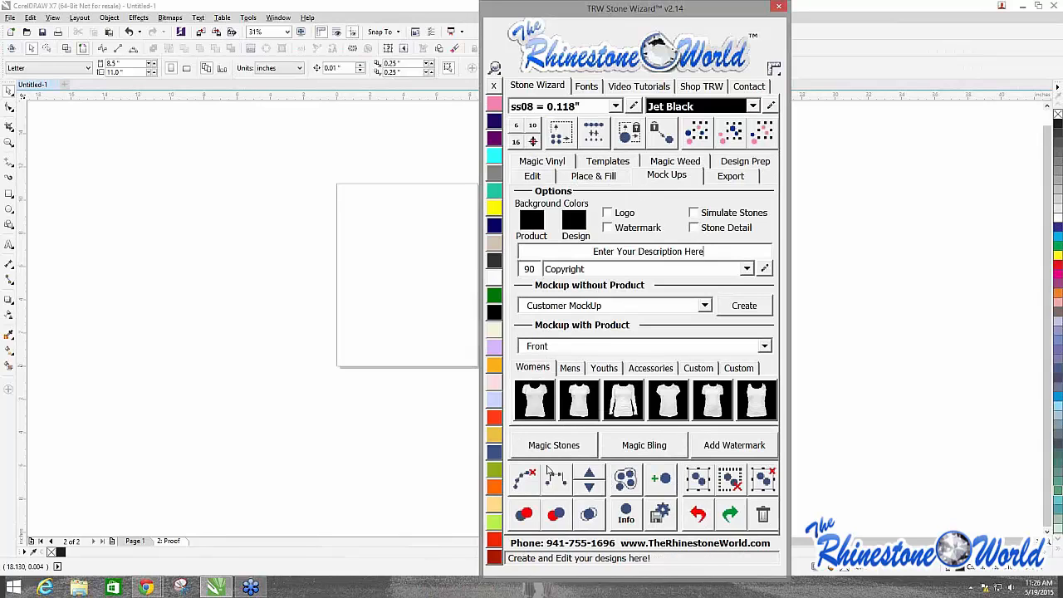
left_click_drag(751, 11, 935, 11)
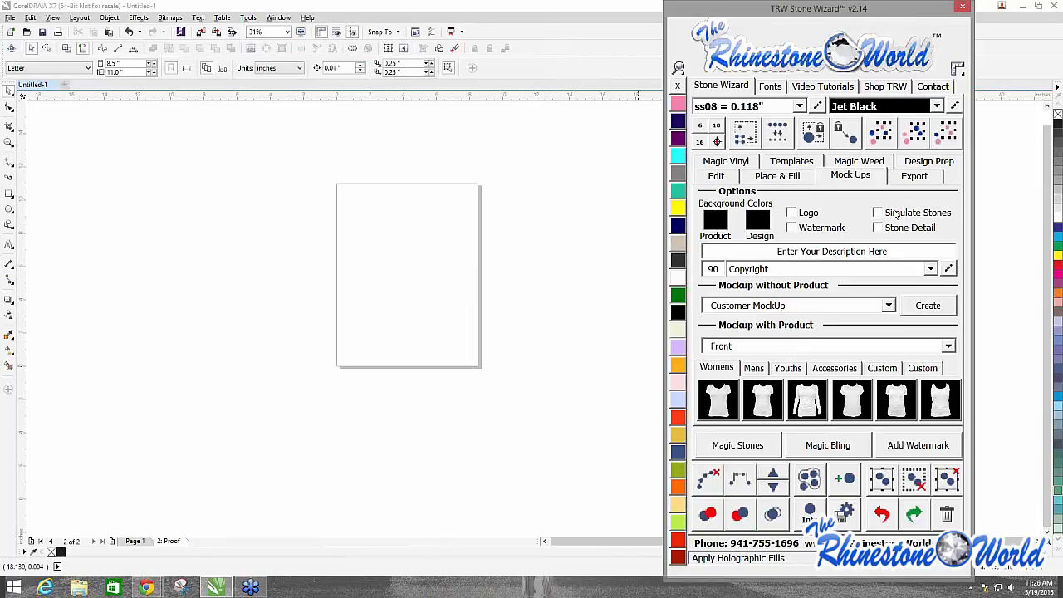
left_click(544, 274)
scroll(513, 260, "up", 2)
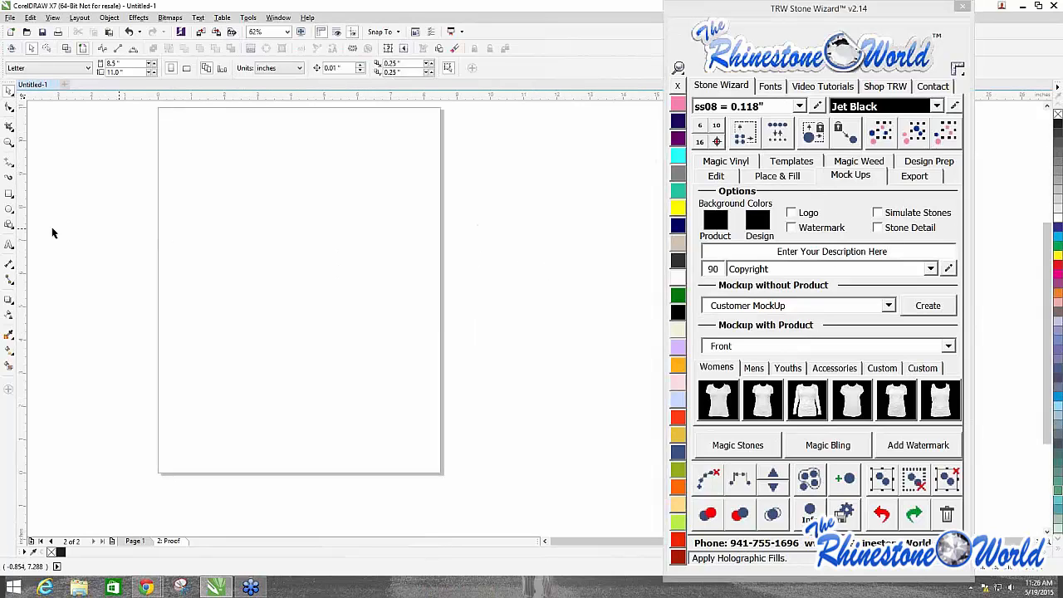
left_click(9, 209)
left_click_drag(224, 183, 397, 351)
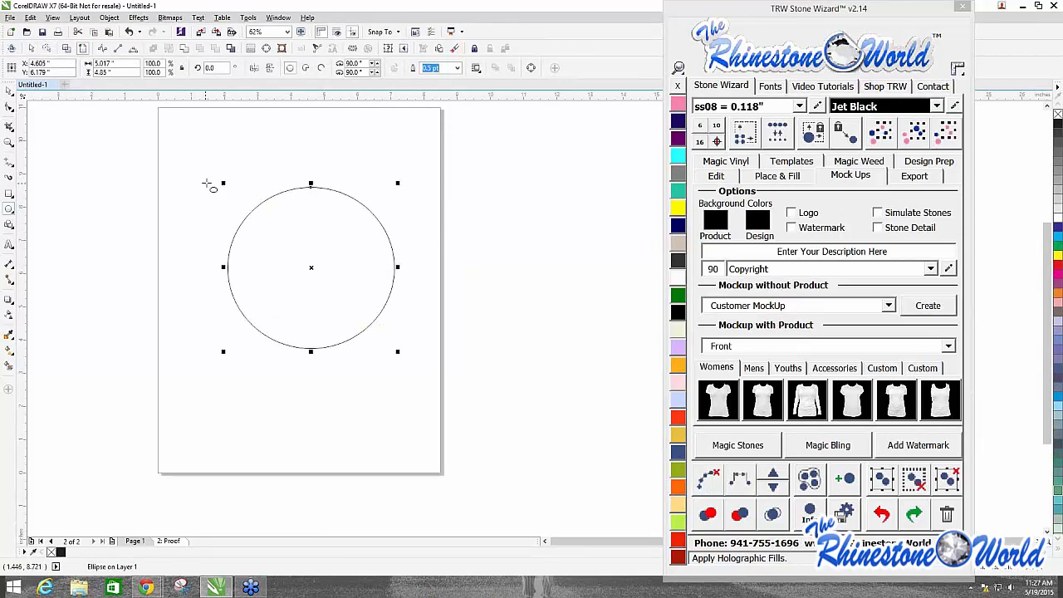
key("Delete")
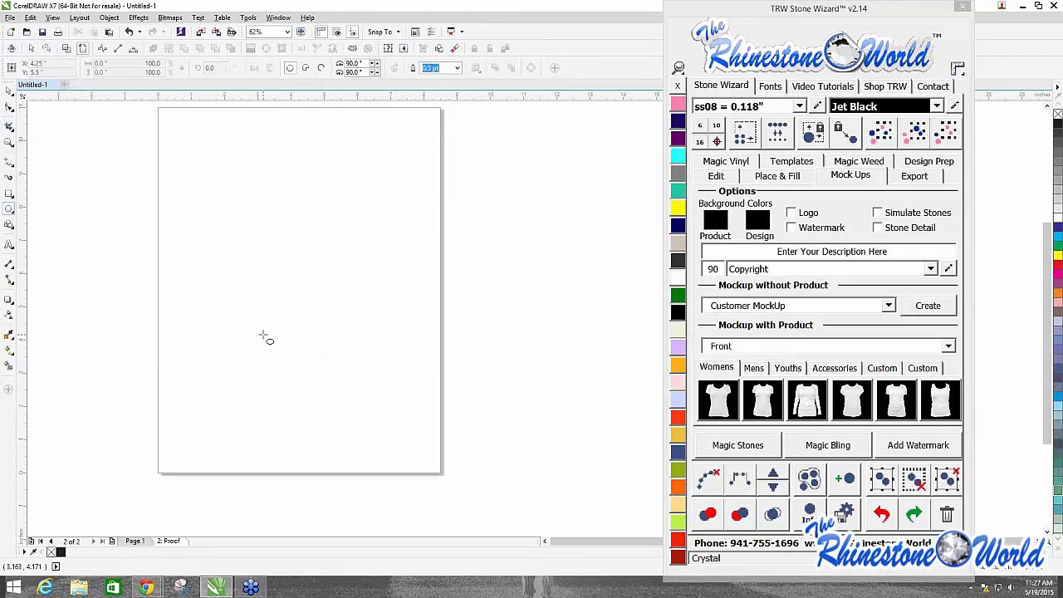
Step: Undo the ellipse edits and the deletion of the three rhinestone designs
key("ctrl+z")
key("ctrl+z")
key("ctrl+z")
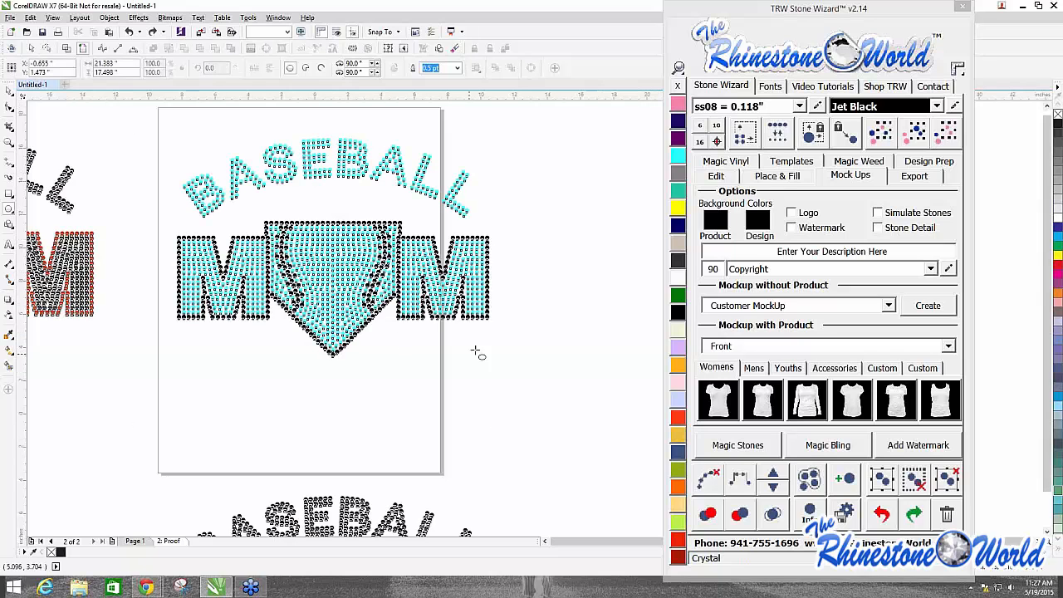
scroll(474, 351, "down", 2)
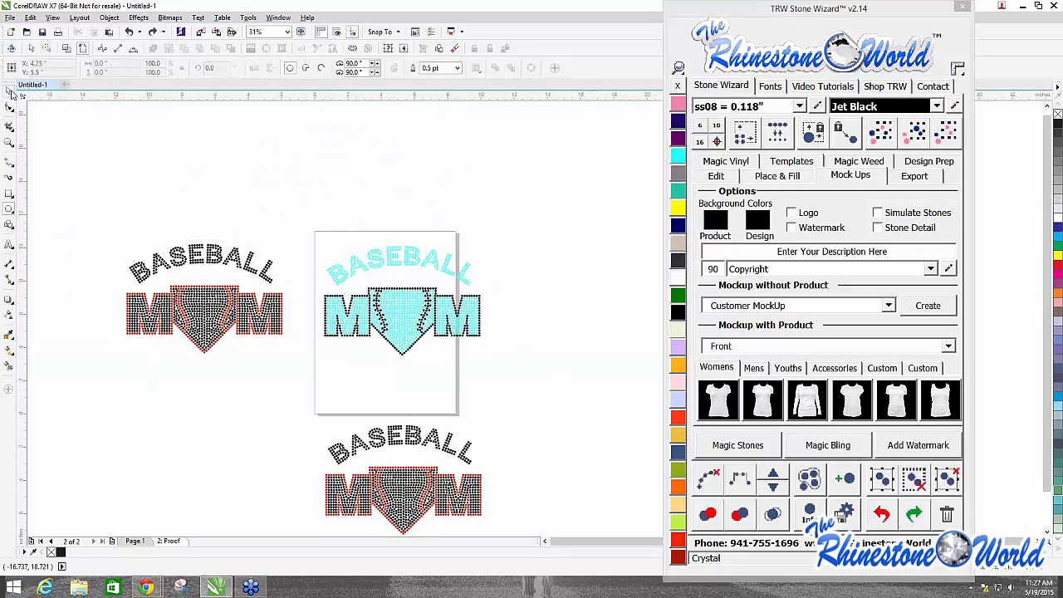
Step: Delete the Aquamarine and Jet Black design on the page together with the copy below it
left_click(10, 91)
left_click_drag(303, 180, 526, 503)
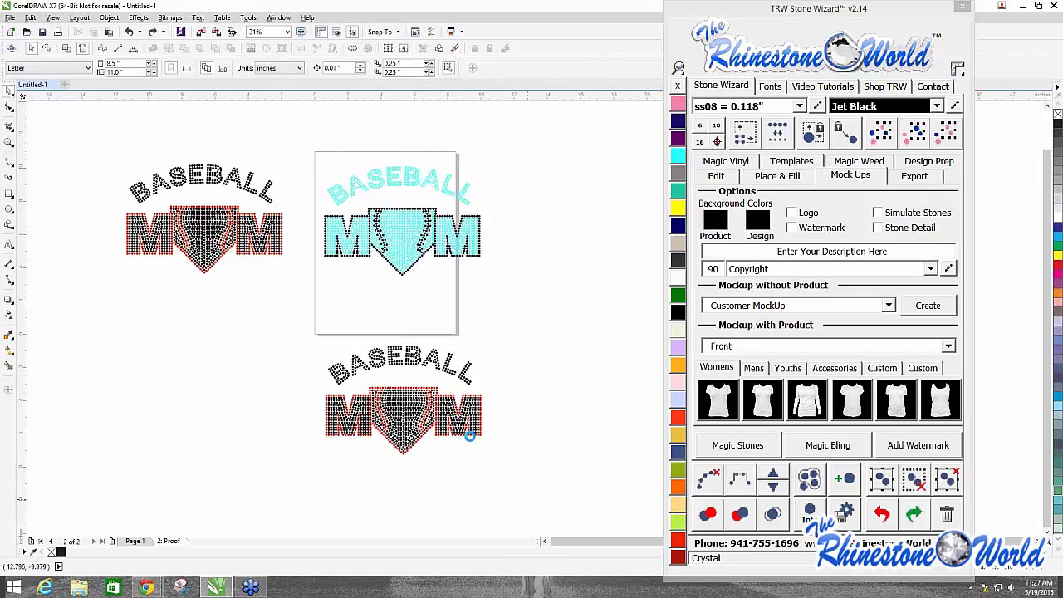
key("Delete")
Step: Move the remaining black and red design onto the page
left_click_drag(105, 138, 298, 289)
left_click_drag(234, 237, 413, 247)
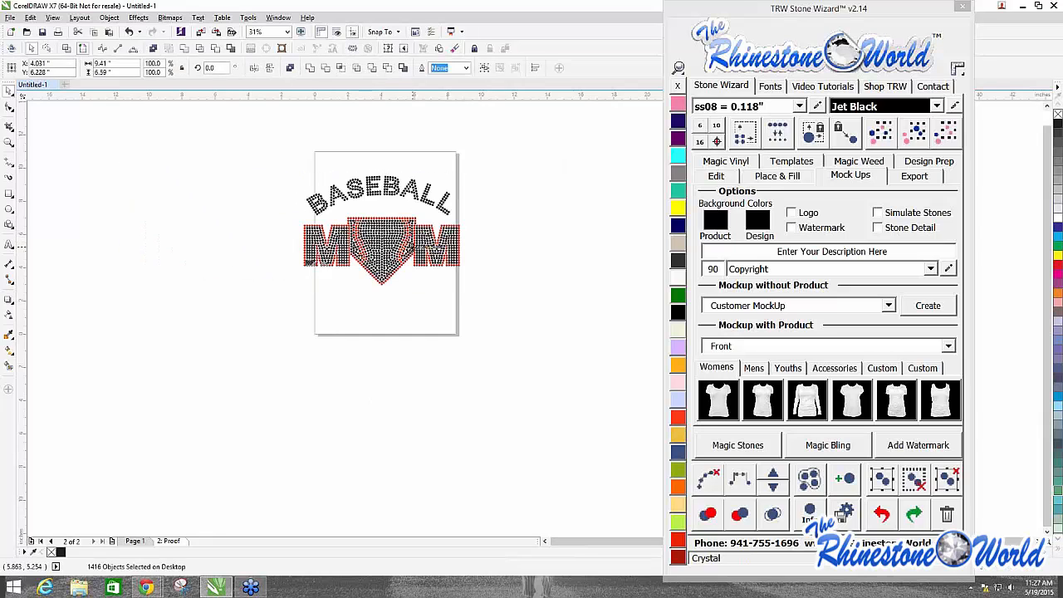
left_click(484, 246)
Step: Select all stones matching a black stone in the home plate and recolour them Crystal
scroll(383, 192, "up", 1)
left_click(381, 268)
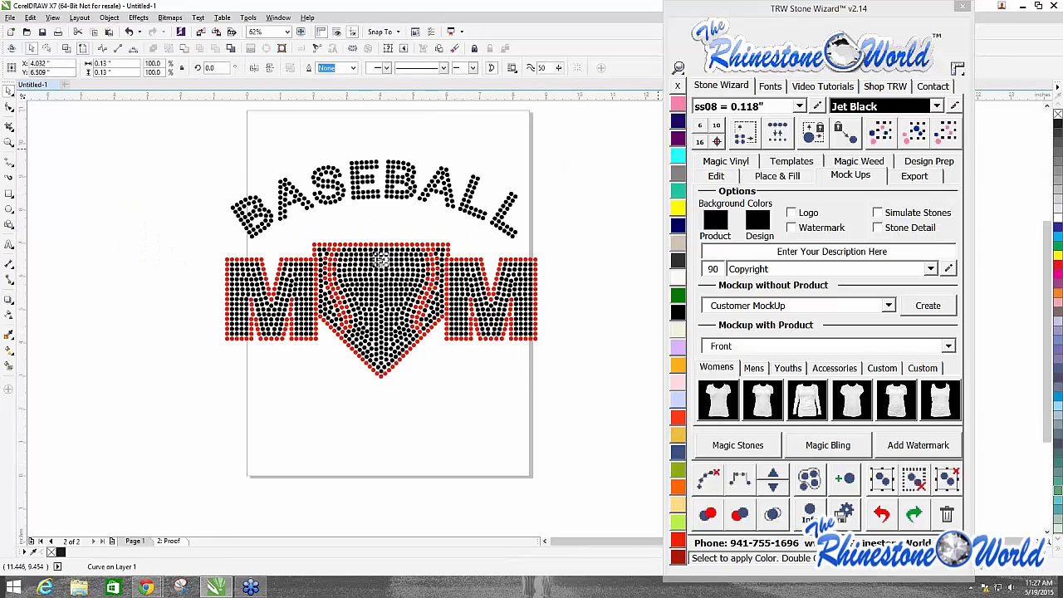
left_click(881, 133)
left_click(679, 278)
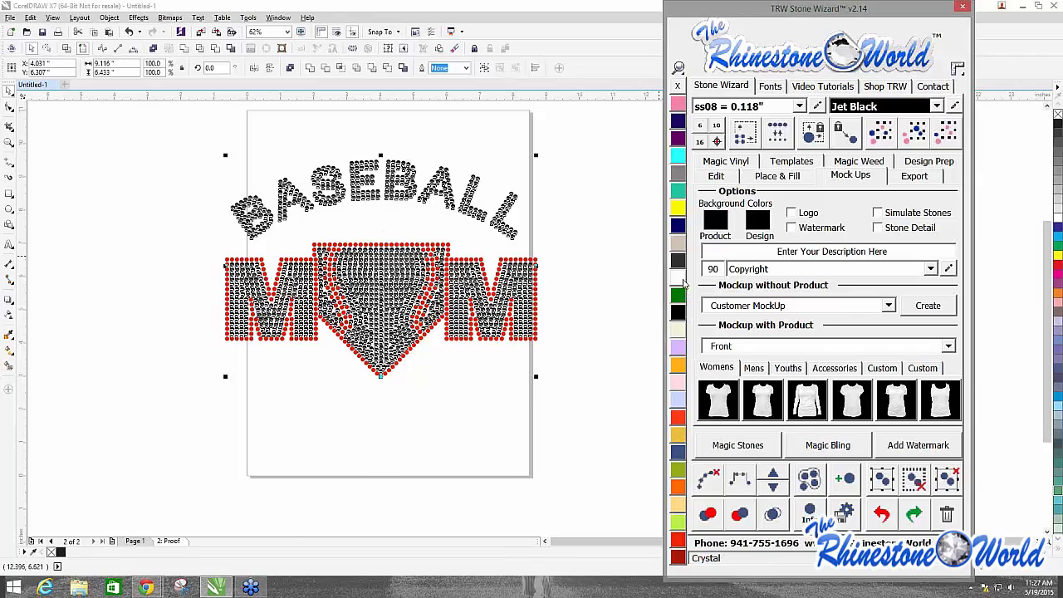
left_click(50, 148)
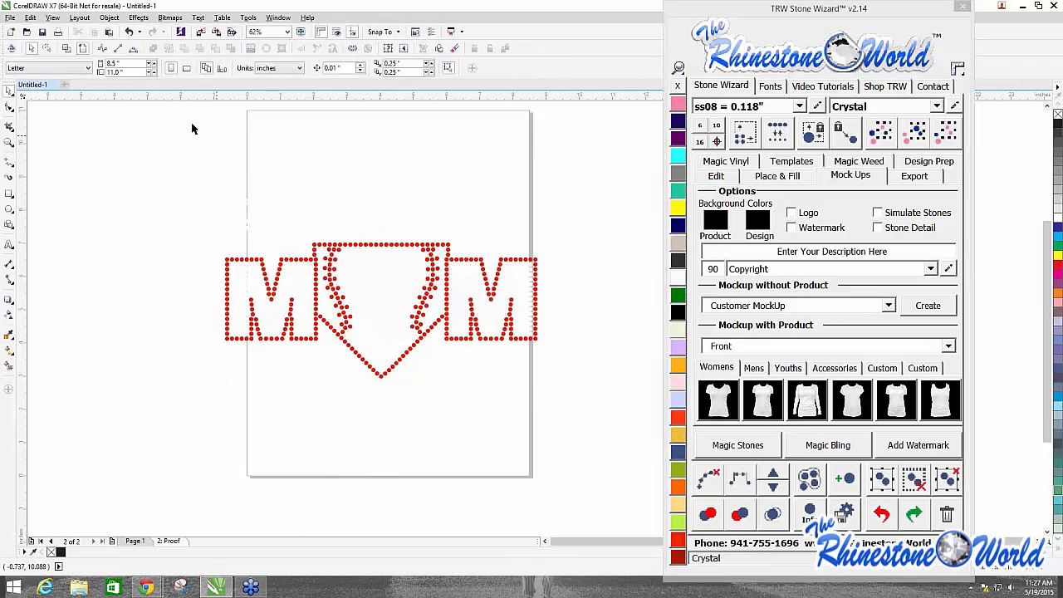
Step: Create a Quick Proof of the whole design with a black background, and show the mock-up options
left_click_drag(138, 130, 623, 461)
left_click(925, 163)
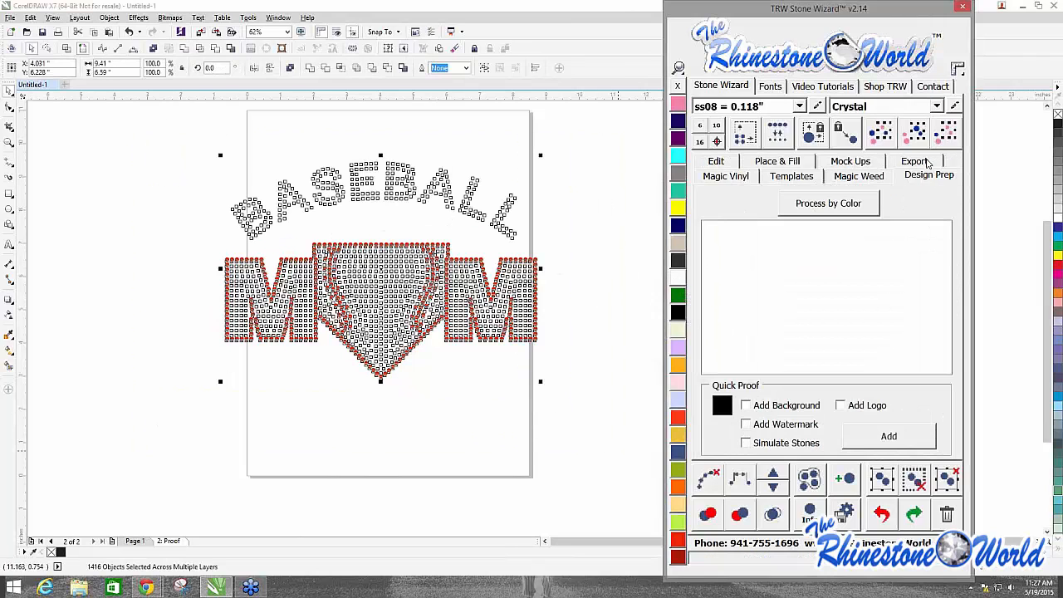
left_click(815, 408)
left_click(896, 442)
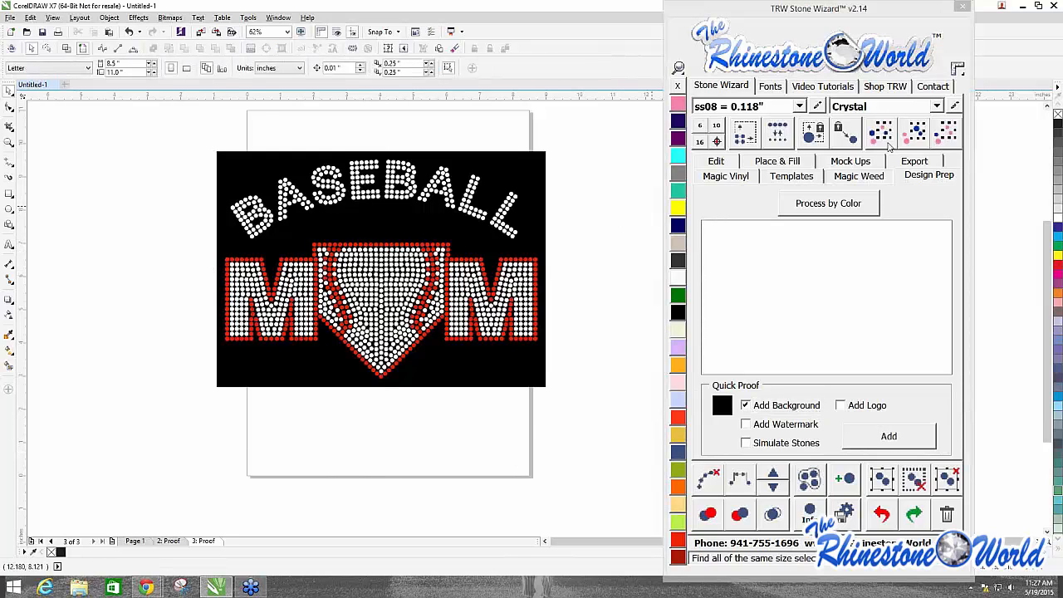
left_click(847, 161)
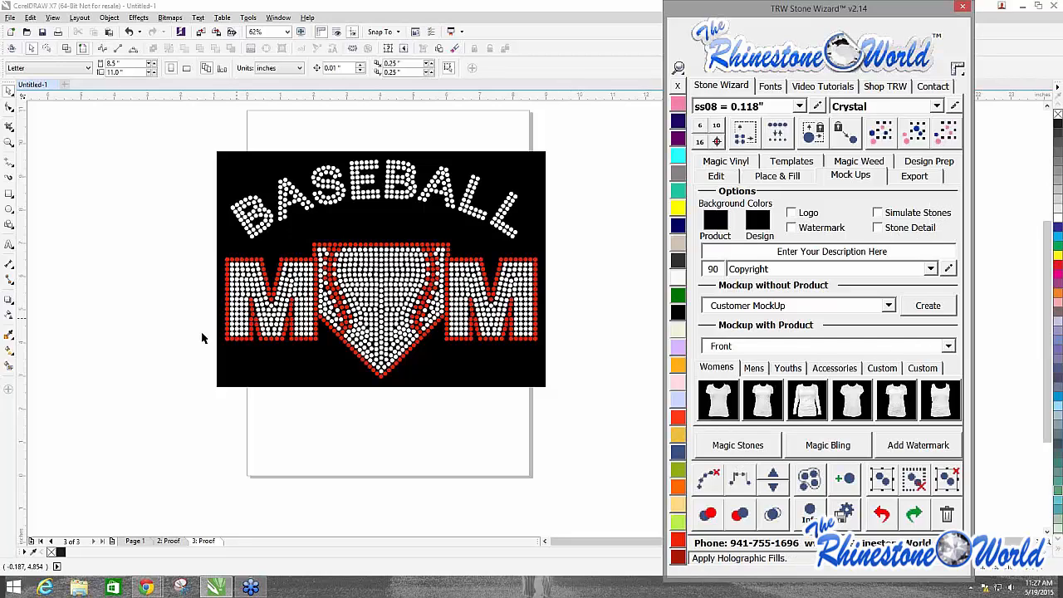
Step: Try Magic Stones on the whole Baseball Mom design, and undo the effect
left_click_drag(175, 130, 539, 426)
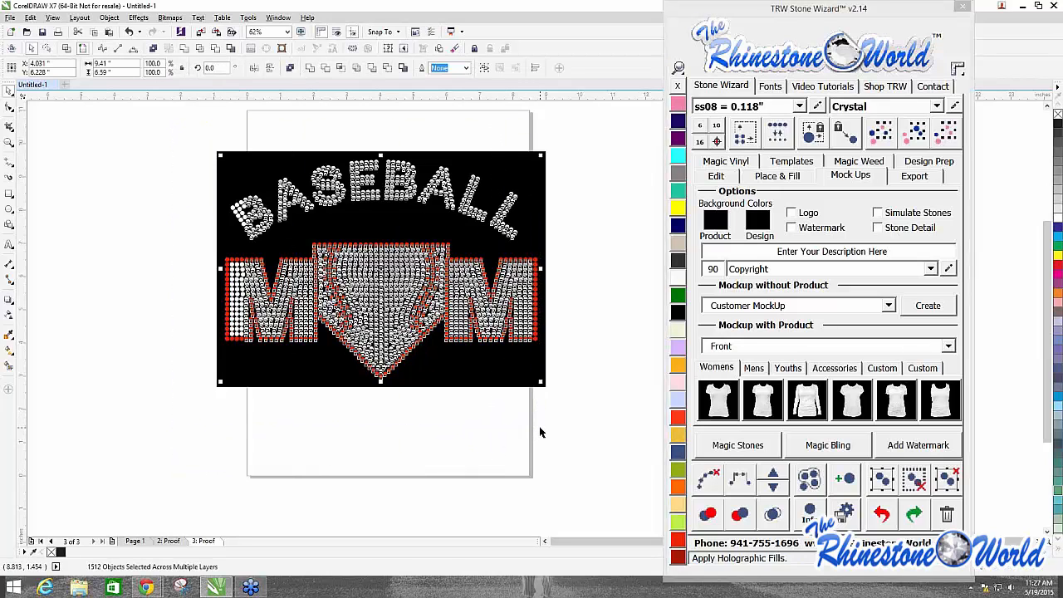
left_click(737, 445)
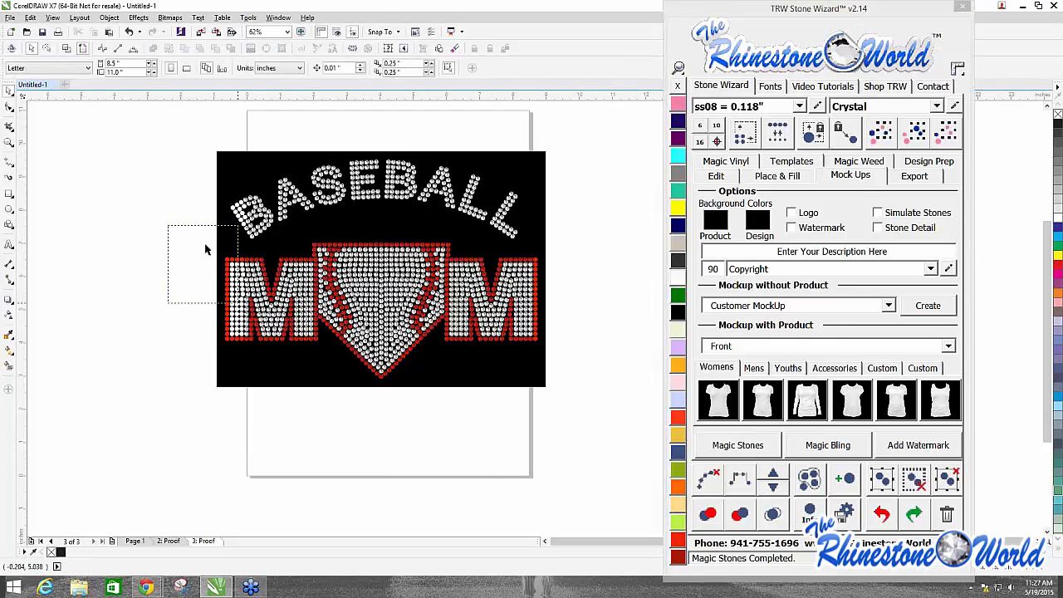
left_click_drag(181, 154, 260, 350)
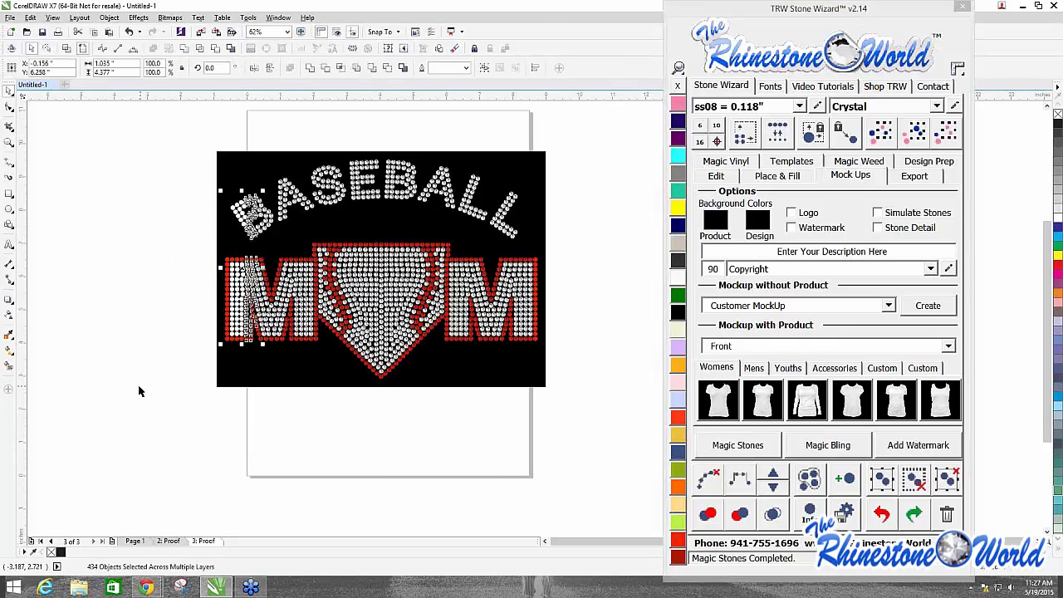
left_click(111, 335)
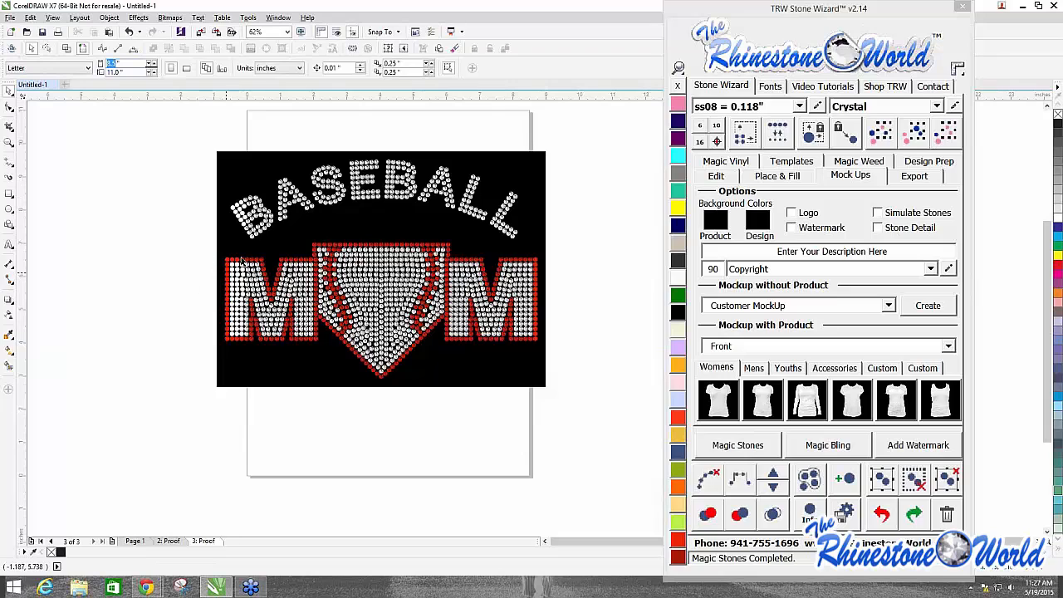
left_click(886, 520)
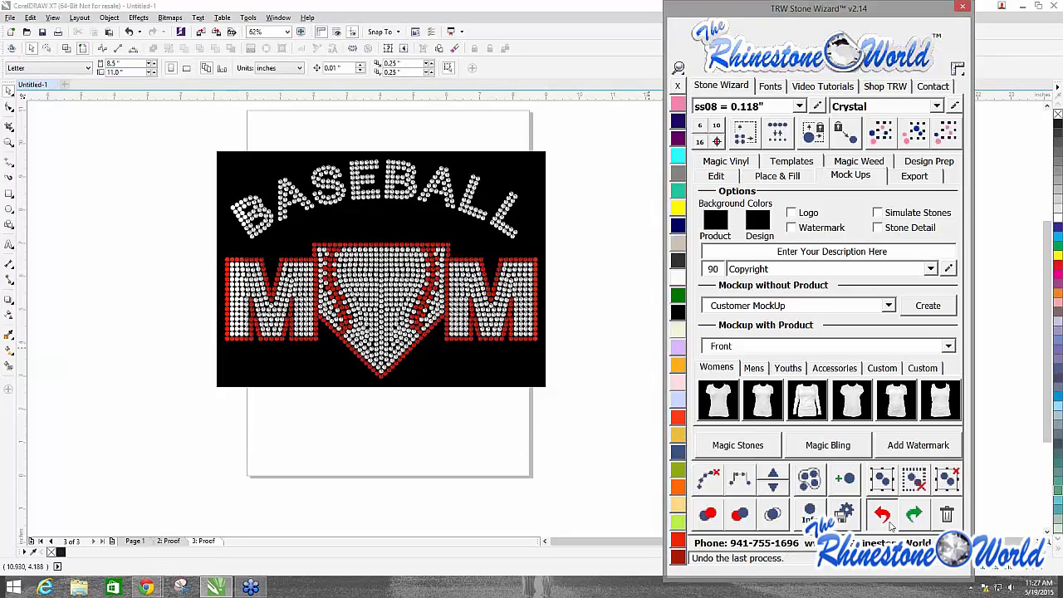
left_click(183, 184)
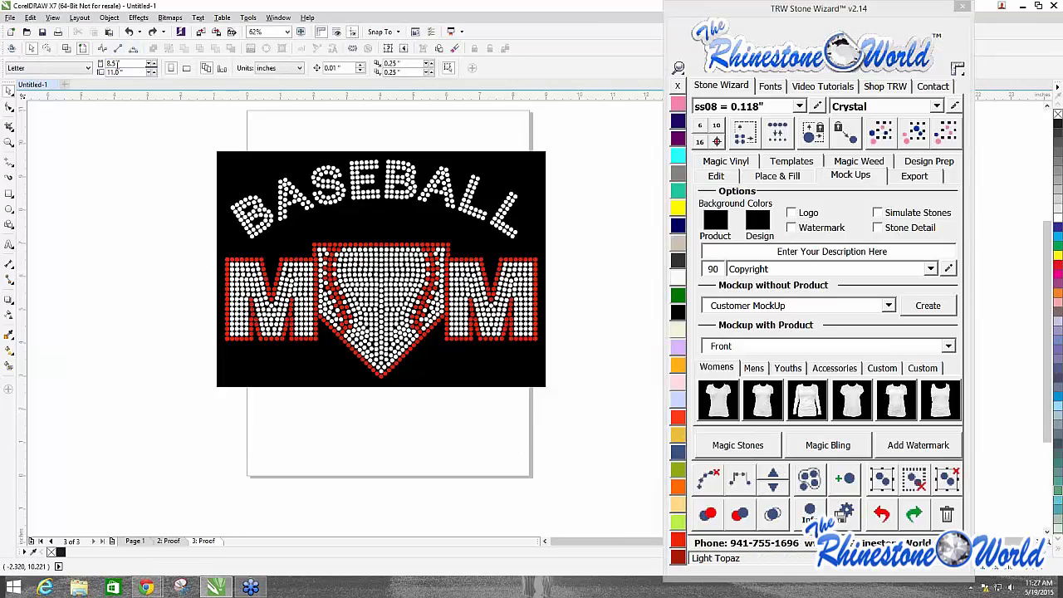
Step: Set the page width to 15 inches and apply Magic Stones to the whole Baseball Mom design
left_click_drag(123, 64, 88, 66)
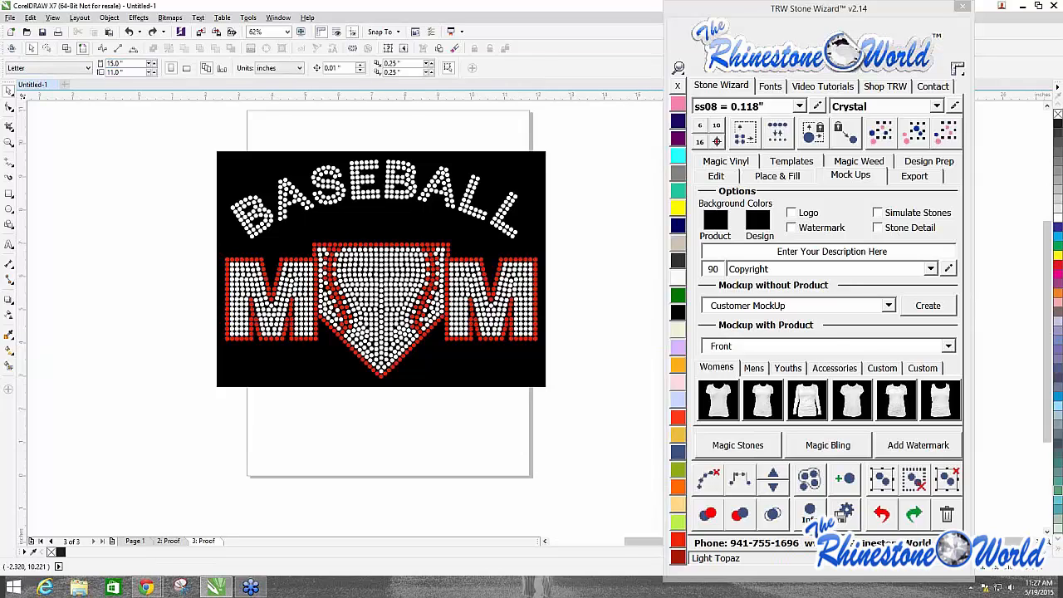
key("Return")
left_click_drag(183, 135, 583, 436)
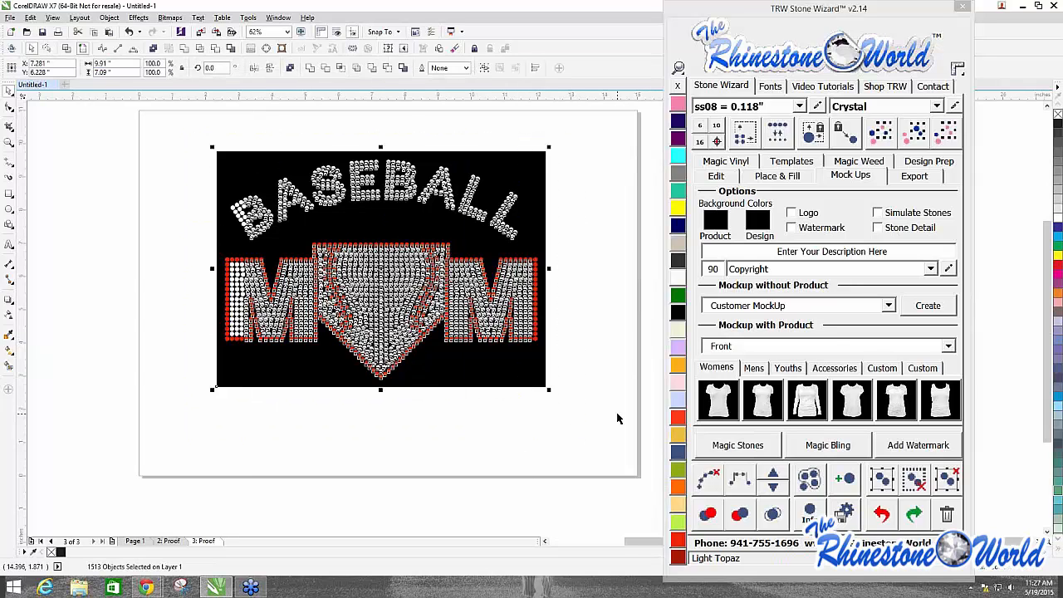
left_click(719, 447)
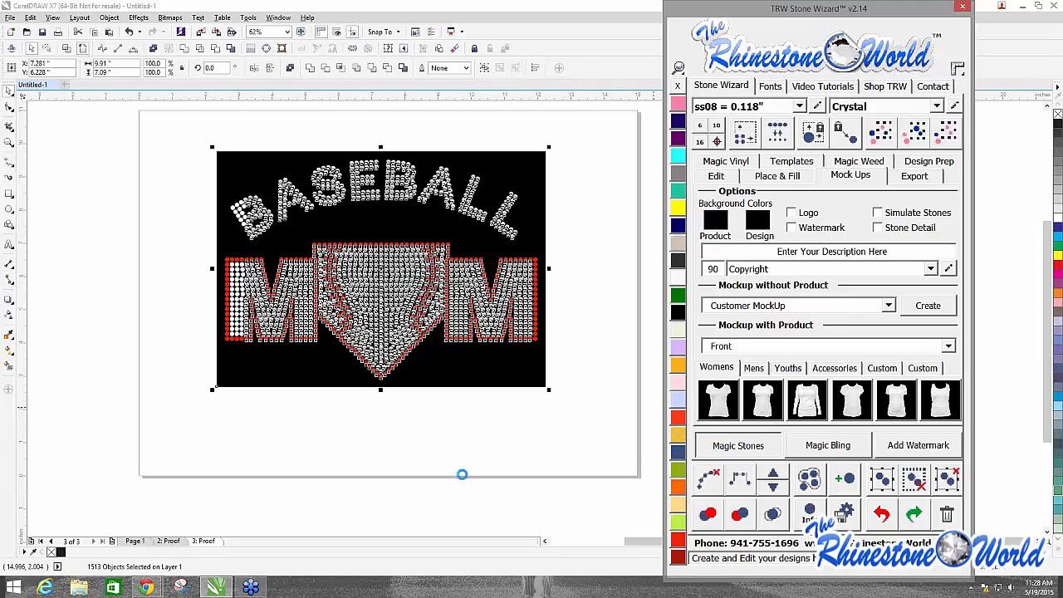
left_click(150, 130)
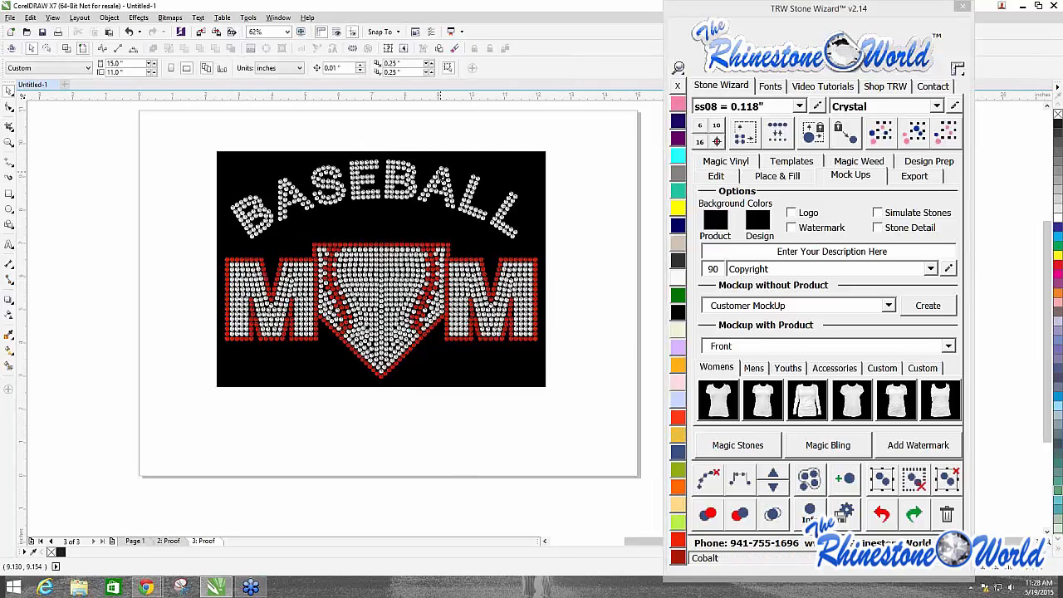
scroll(349, 229, "up", 3)
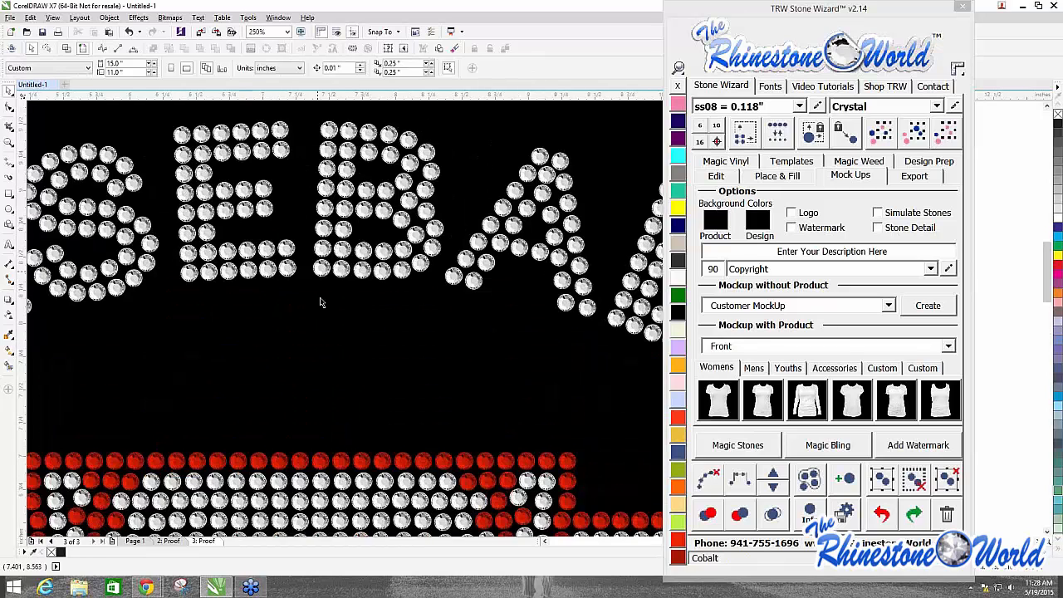
scroll(322, 304, "down", 3)
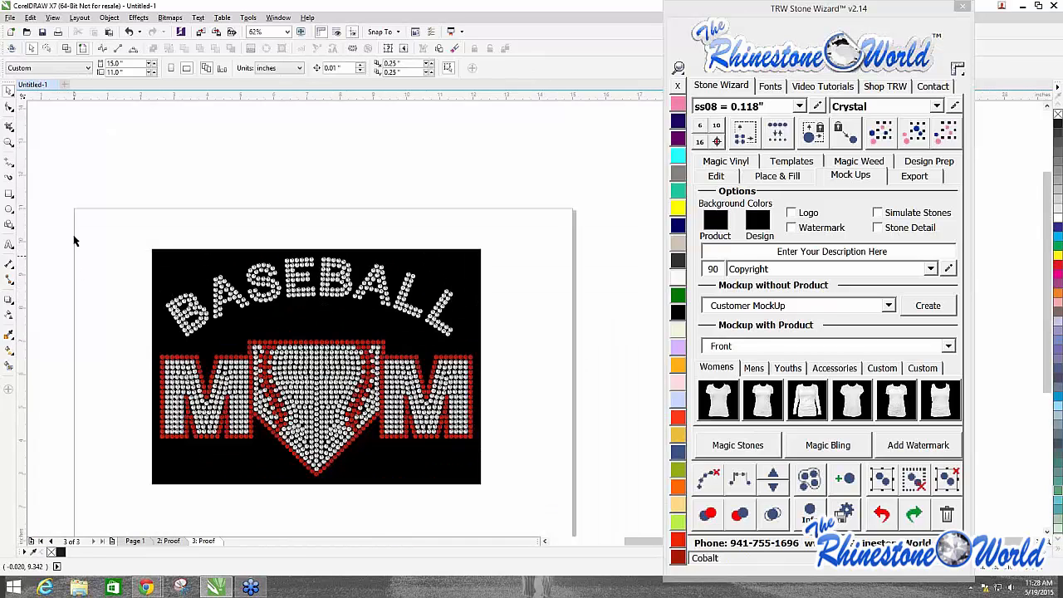
Step: Return the design to plain stones, then select all stones matching a Crystal stone in the home plate and recolour them Citrine
left_click_drag(93, 212, 473, 475)
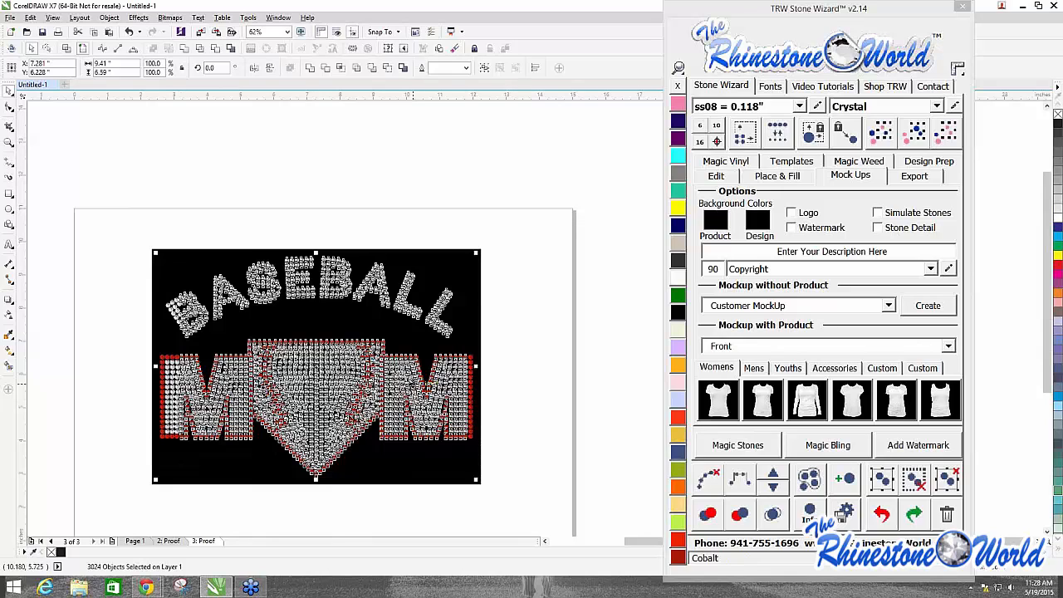
left_click(738, 446)
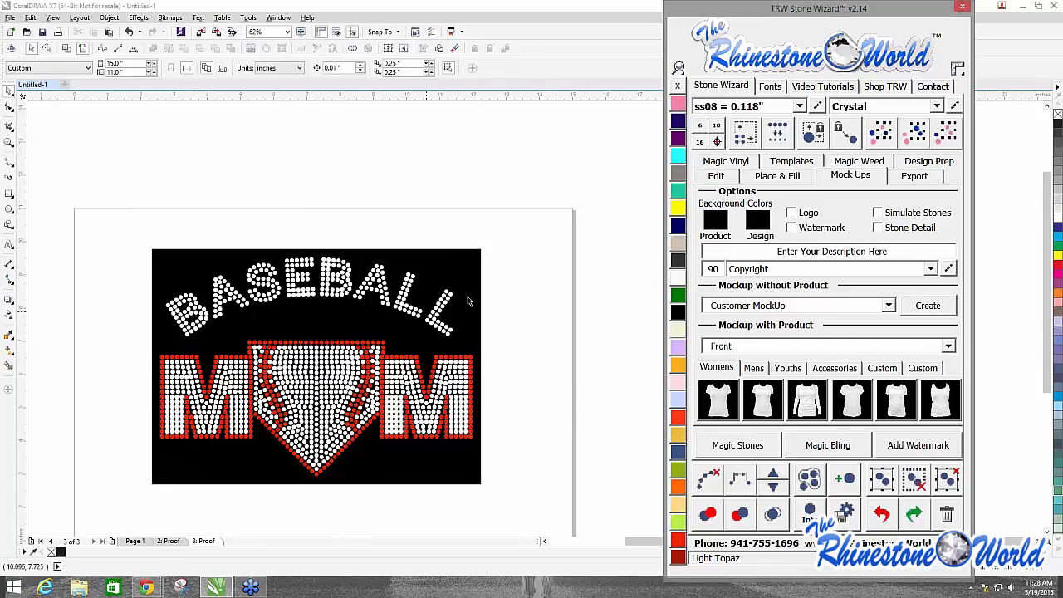
left_click(306, 370)
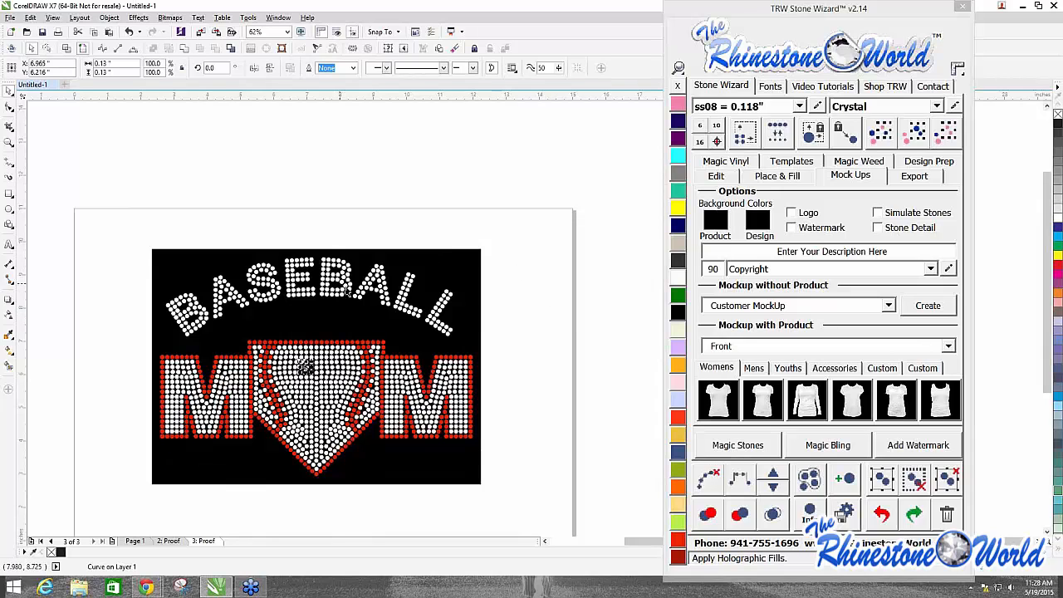
left_click(919, 135)
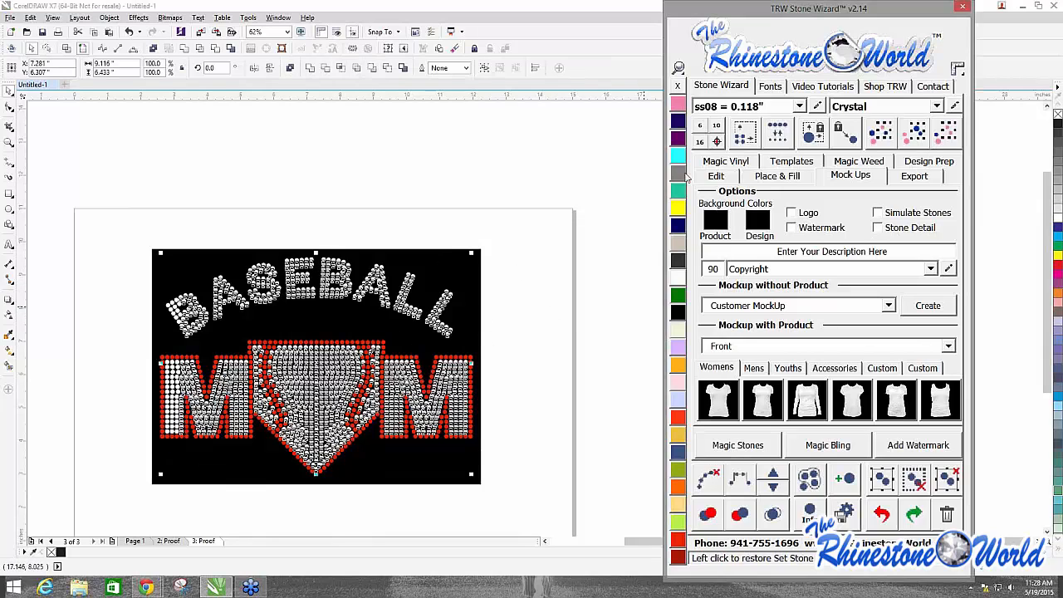
left_click(678, 208)
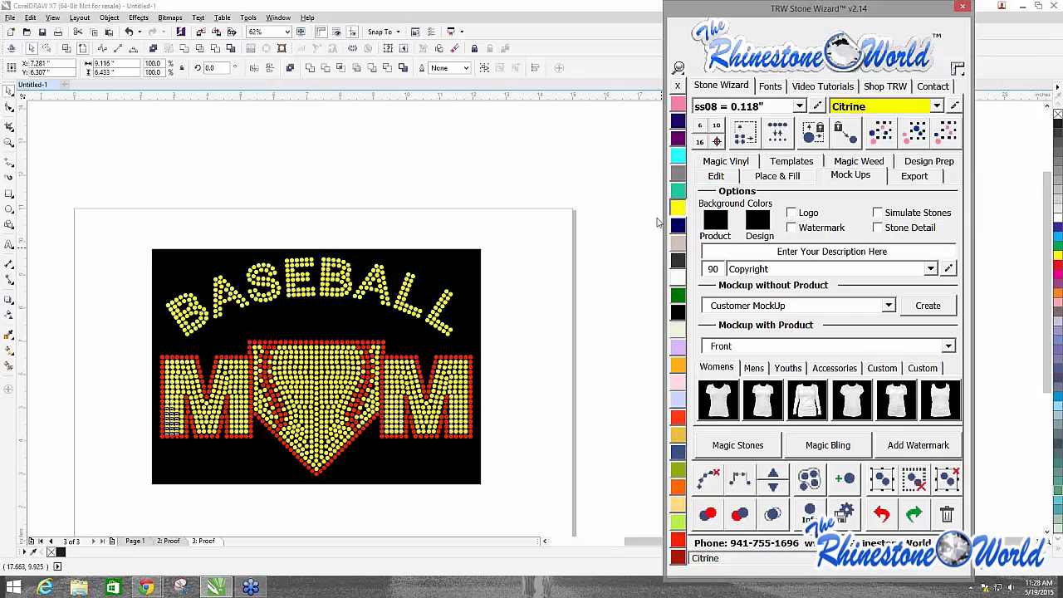
left_click(592, 299)
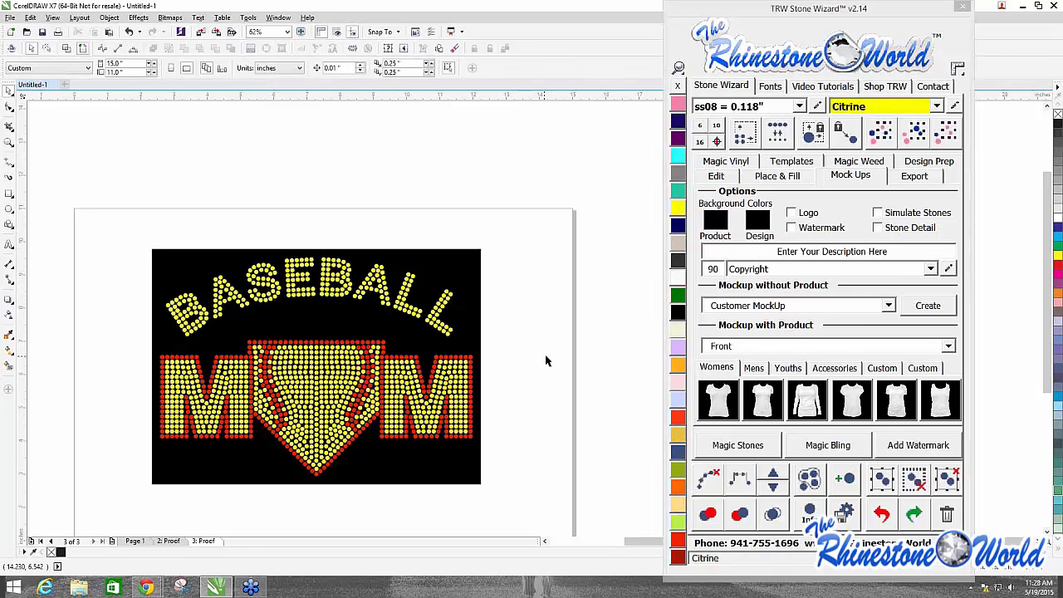
Step: Apply Magic Stones to the whole recoloured design, including its black background
left_click_drag(78, 202, 535, 511)
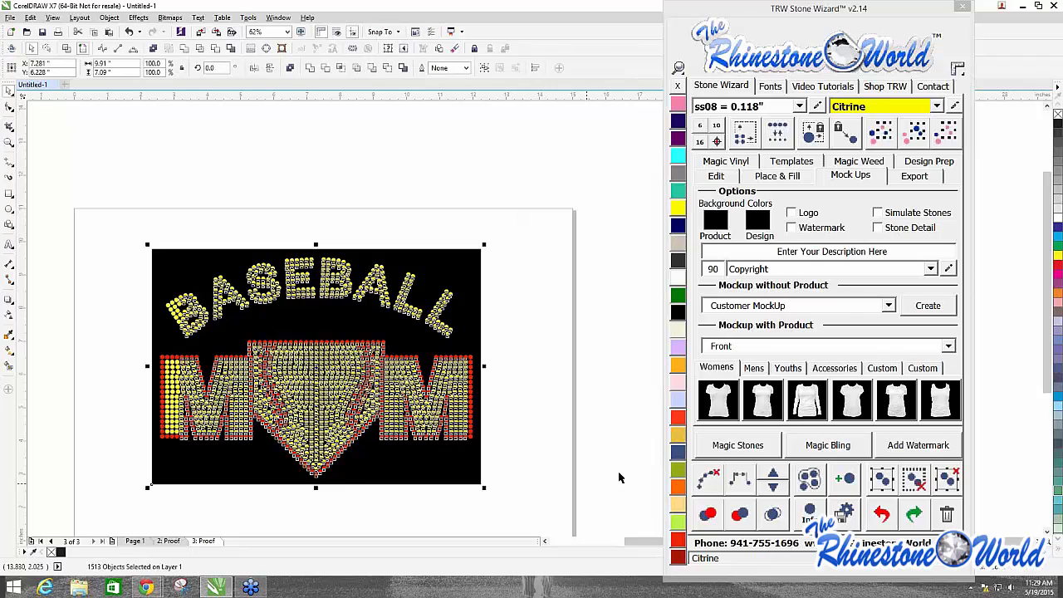
left_click(740, 446)
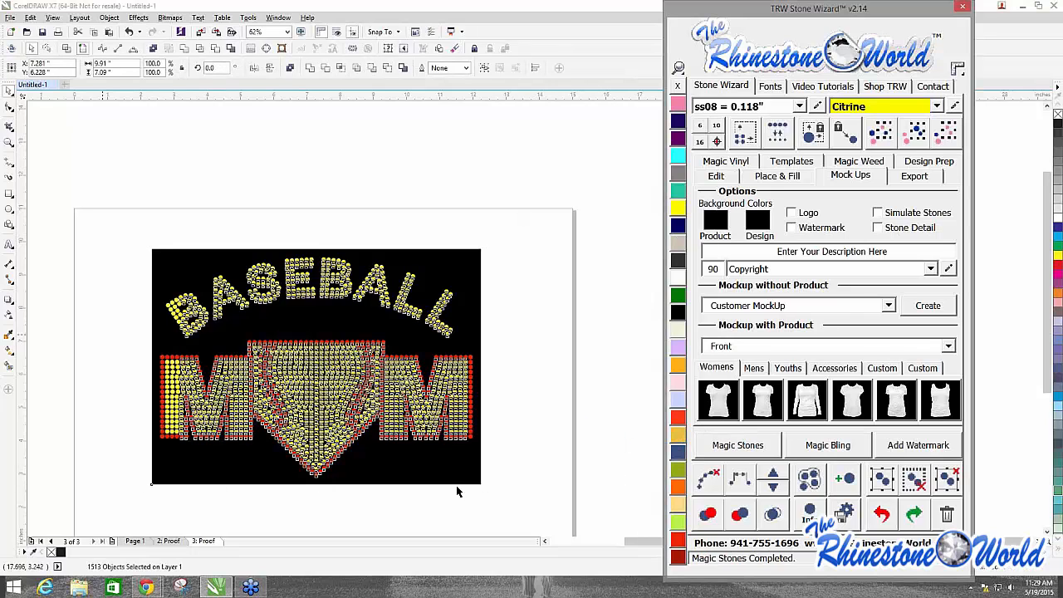
left_click(398, 206)
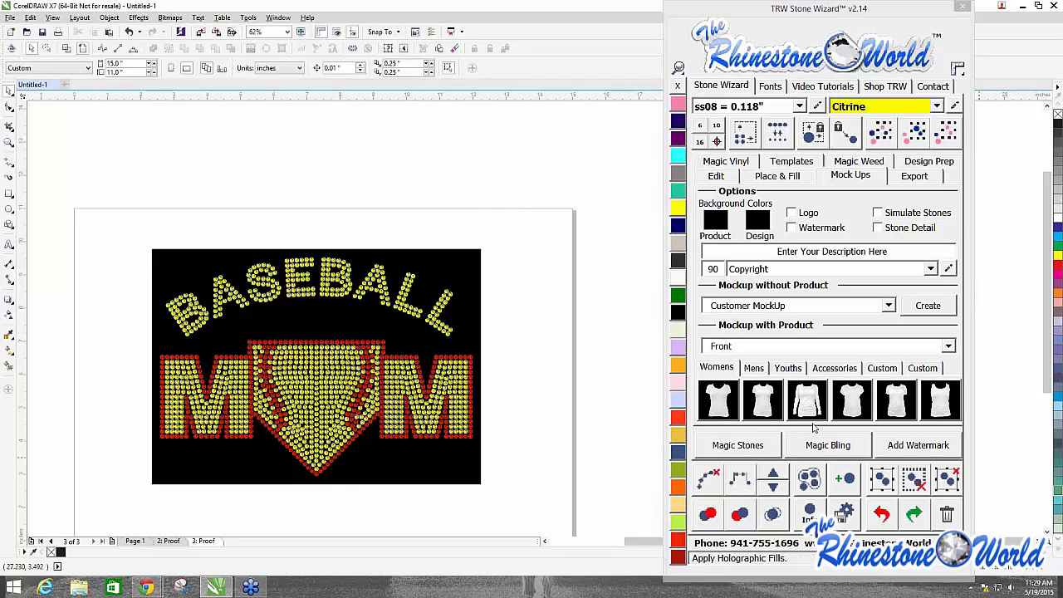
Step: Place a small Magic Bling sparkle on the lower end of the letter B in BASEBALL
left_click(822, 448)
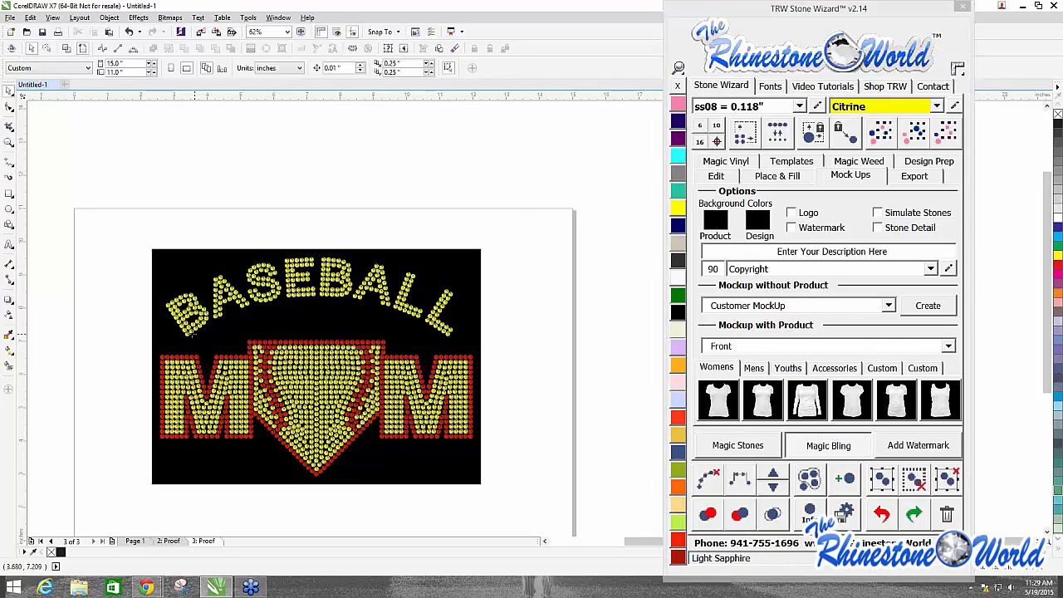
left_click(189, 335)
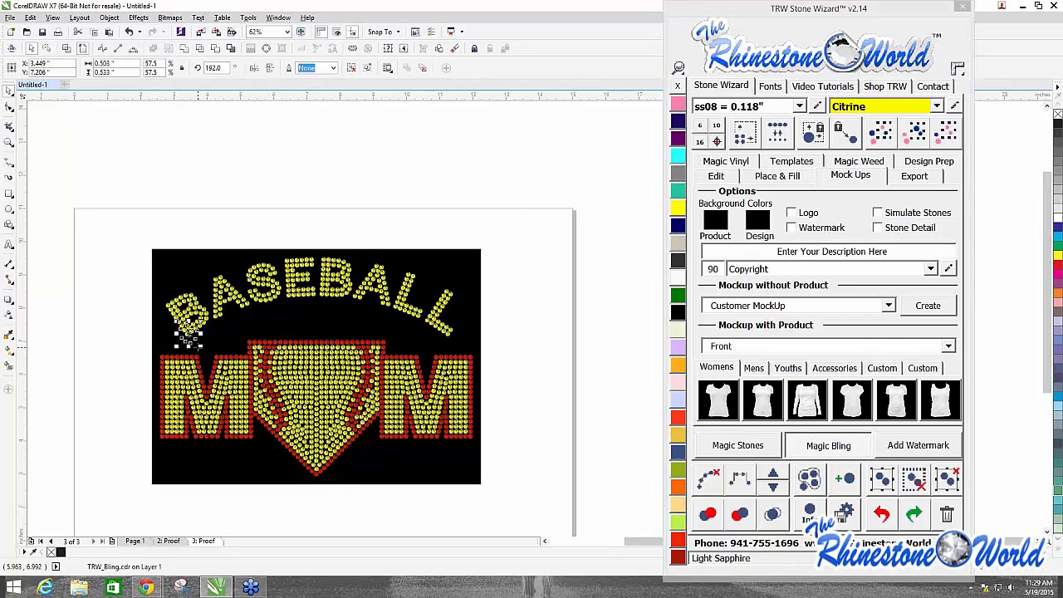
scroll(189, 335, "up", 2)
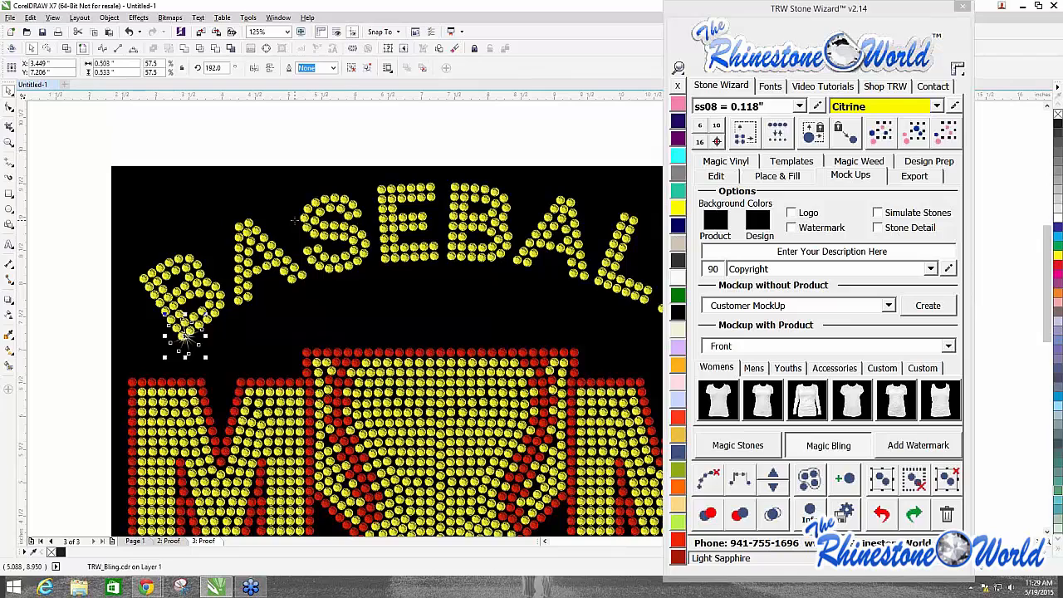
scroll(292, 220, "down", 2)
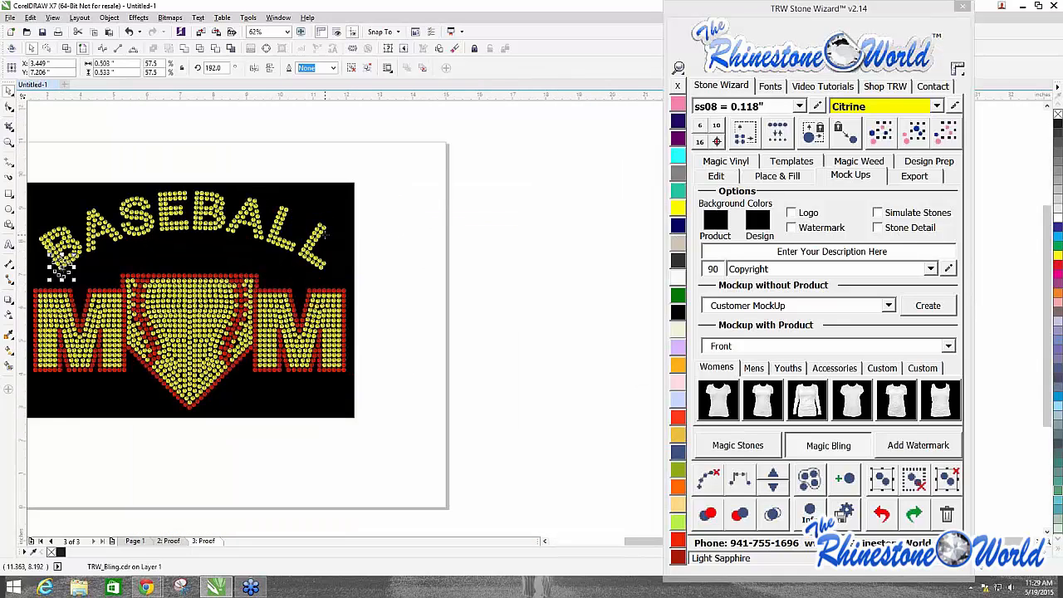
Step: Place a larger Magic Bling sparkle on the upper end of BASEBALL's final L, and turn Magic Bling off
left_click(323, 233)
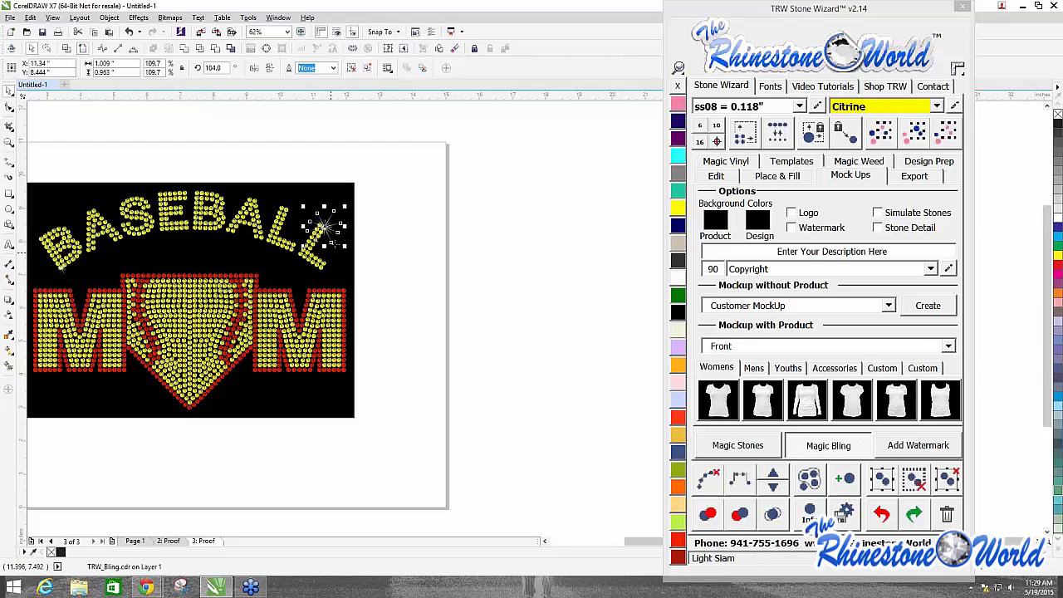
left_click(818, 446)
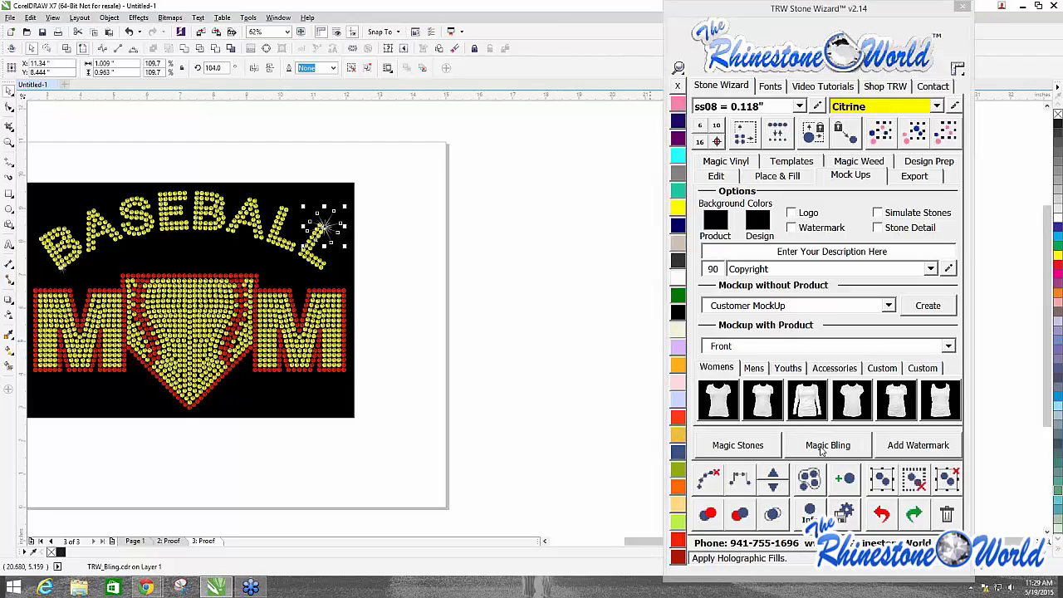
left_click(470, 277)
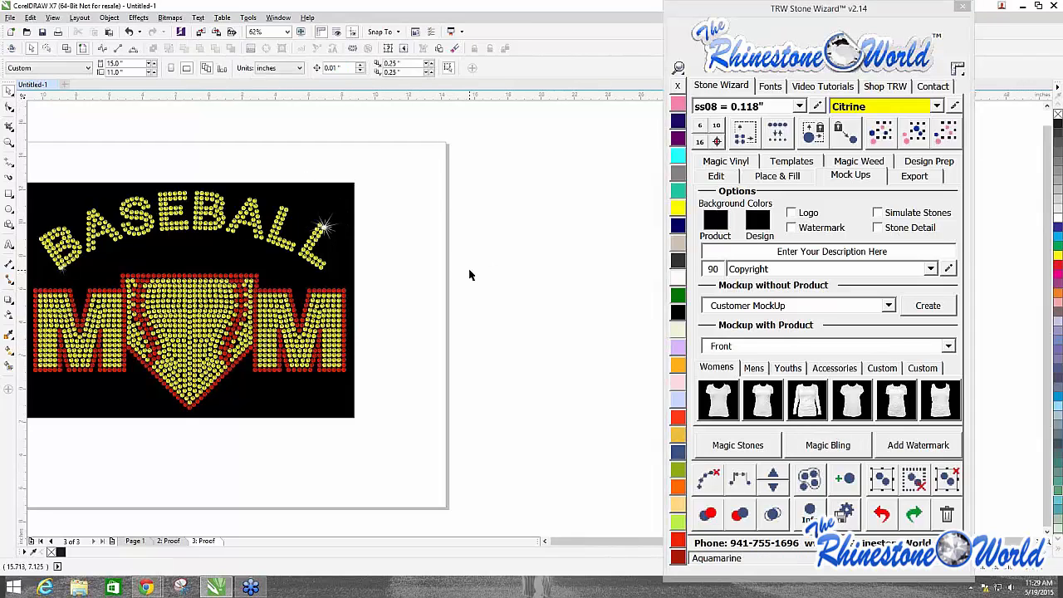
Step: Delete the whole Baseball Mom design with its background and sparkles from the page
scroll(415, 266, "down", 3)
scroll(410, 262, "up", 2)
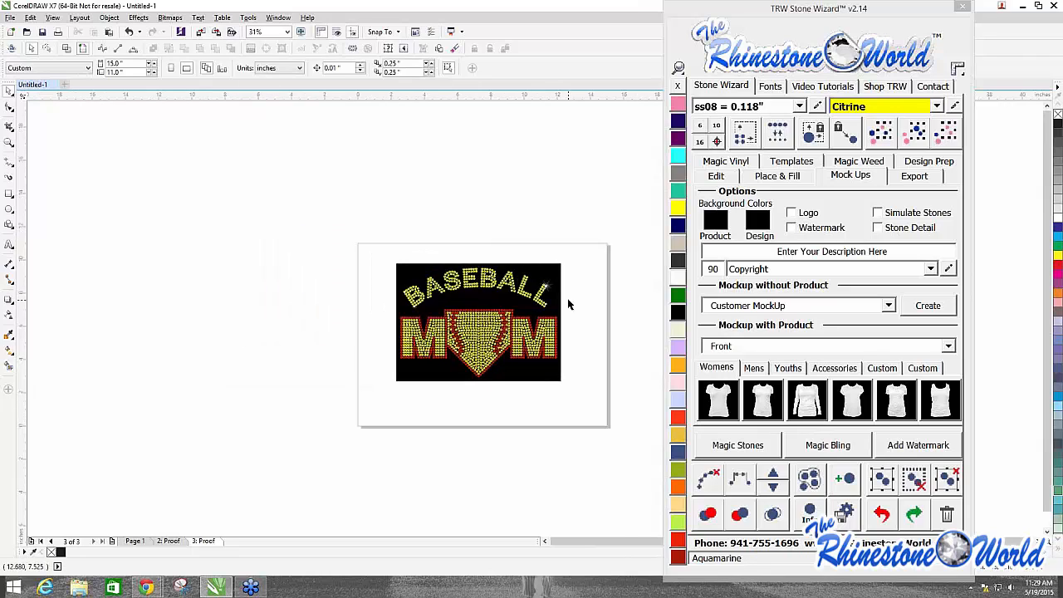
scroll(561, 300, "up", 2)
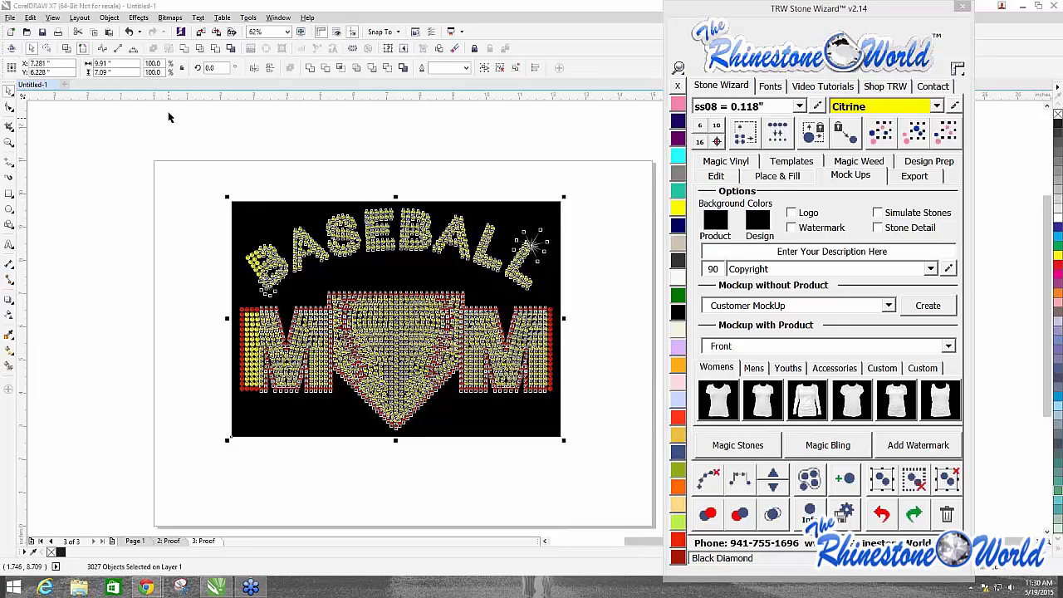
left_click_drag(139, 160, 622, 451)
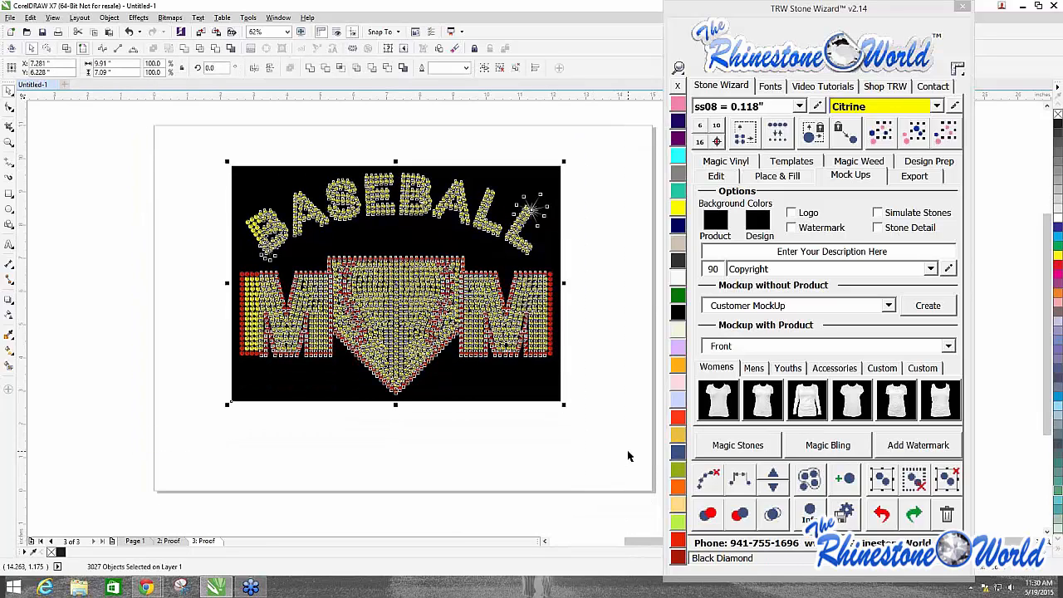
key("Delete")
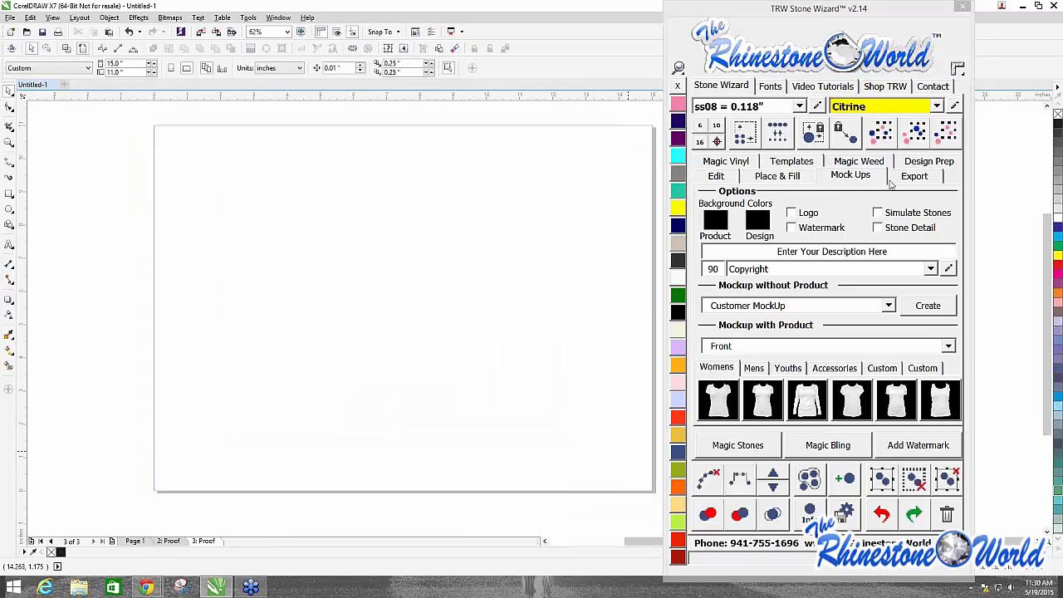
Step: Show the Stone Wizard's template options and add the text CHEER to the empty page
left_click(810, 161)
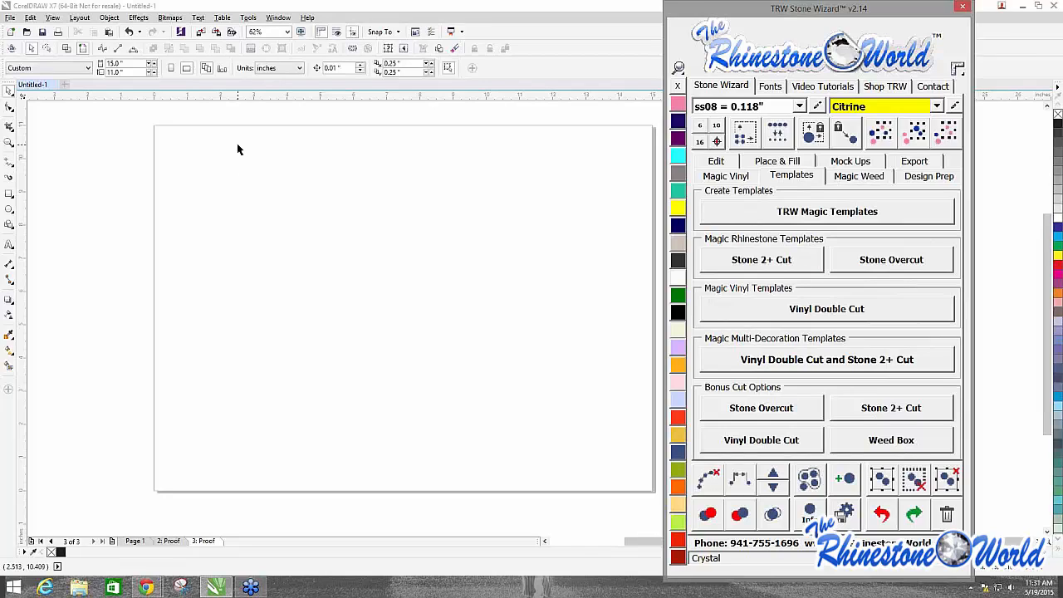
left_click(9, 244)
left_click(323, 239)
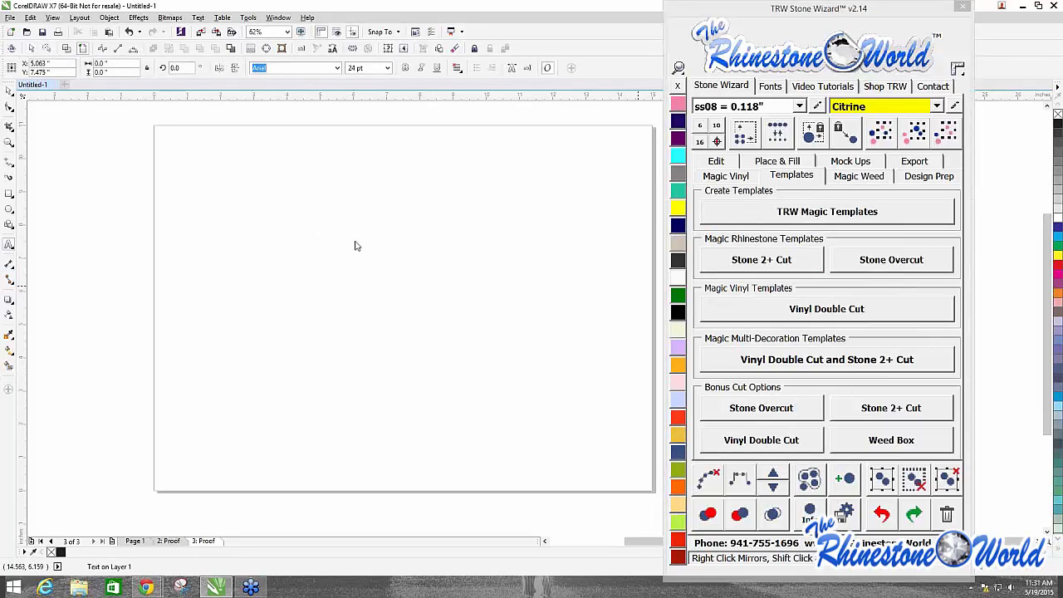
type("CHEER")
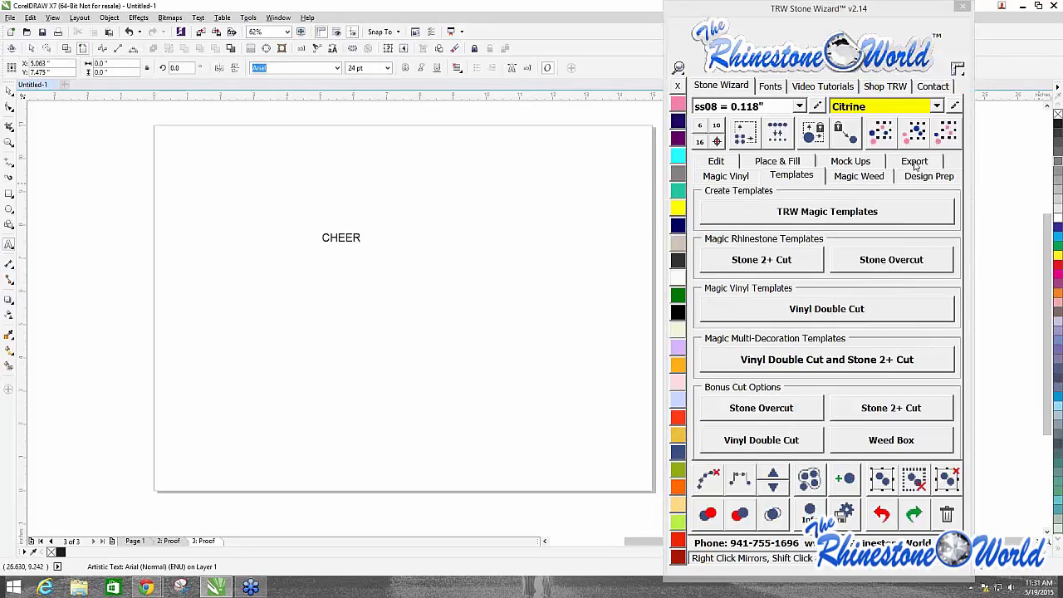
Step: Apply the TRW Cheerleader Images HTV font to the CHEER text and enlarge it to about 7.2 inches wide
left_click(770, 87)
left_click(735, 266)
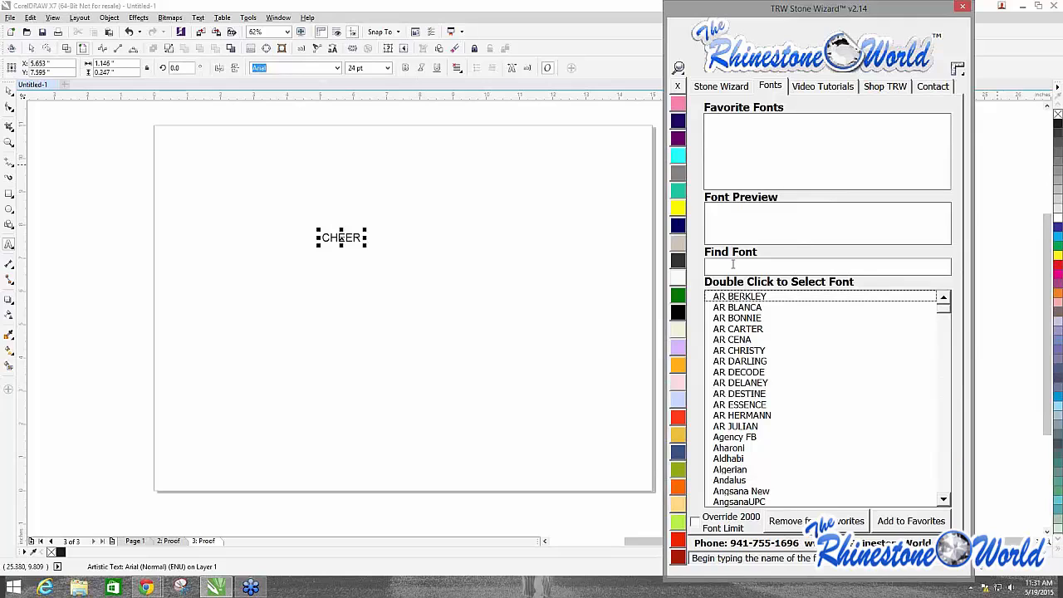
type("trw cg")
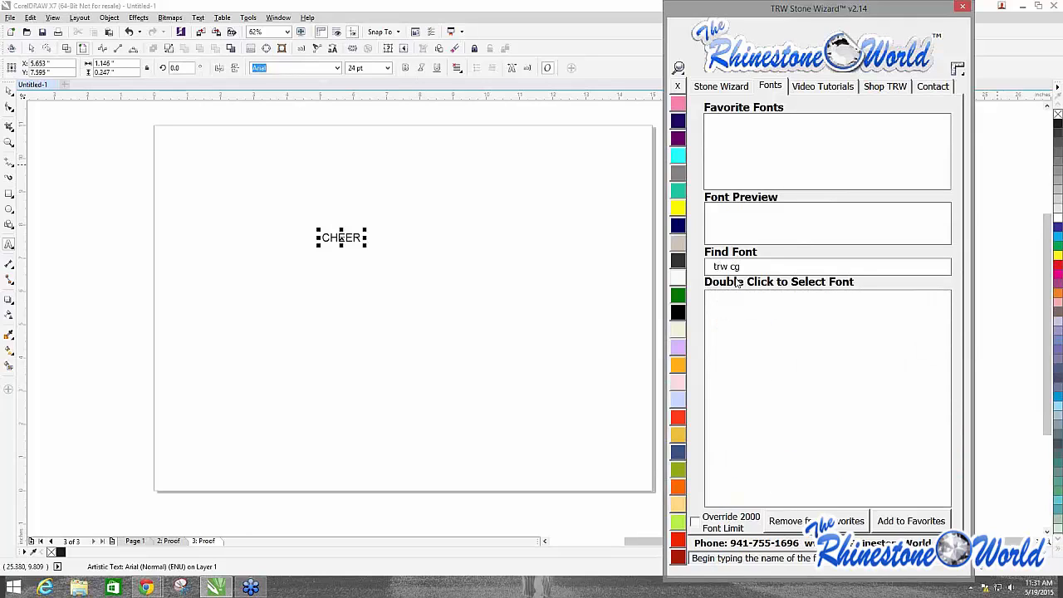
key("BackSpace")
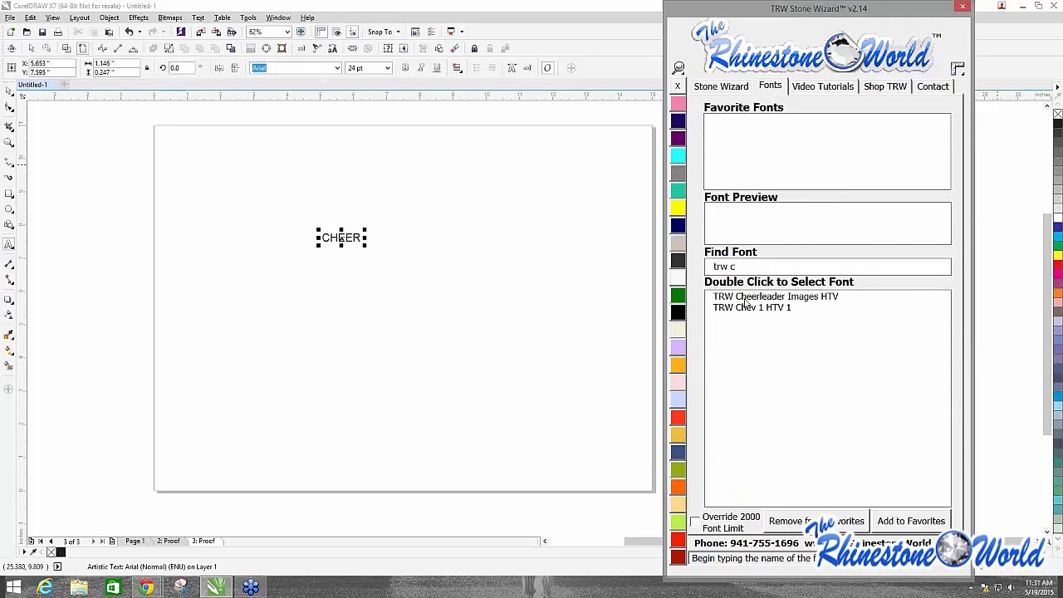
double_click(747, 296)
left_click_drag(370, 242, 564, 365)
Step: Convert the CHEER lettering into a two-colour black and orange design with 2 Color Magic Text
left_click(721, 85)
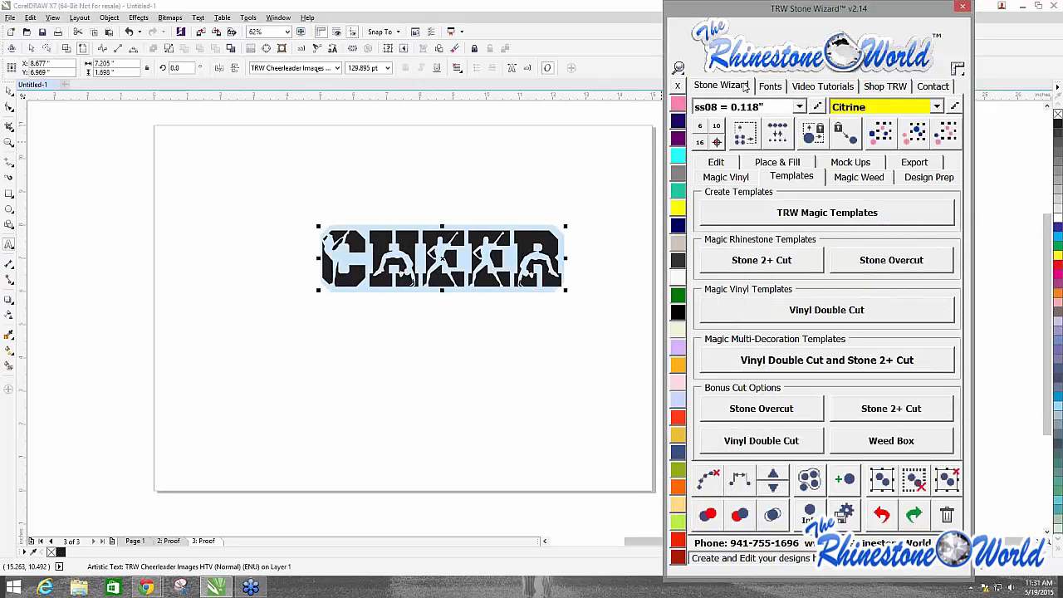
left_click(715, 176)
left_click(857, 379)
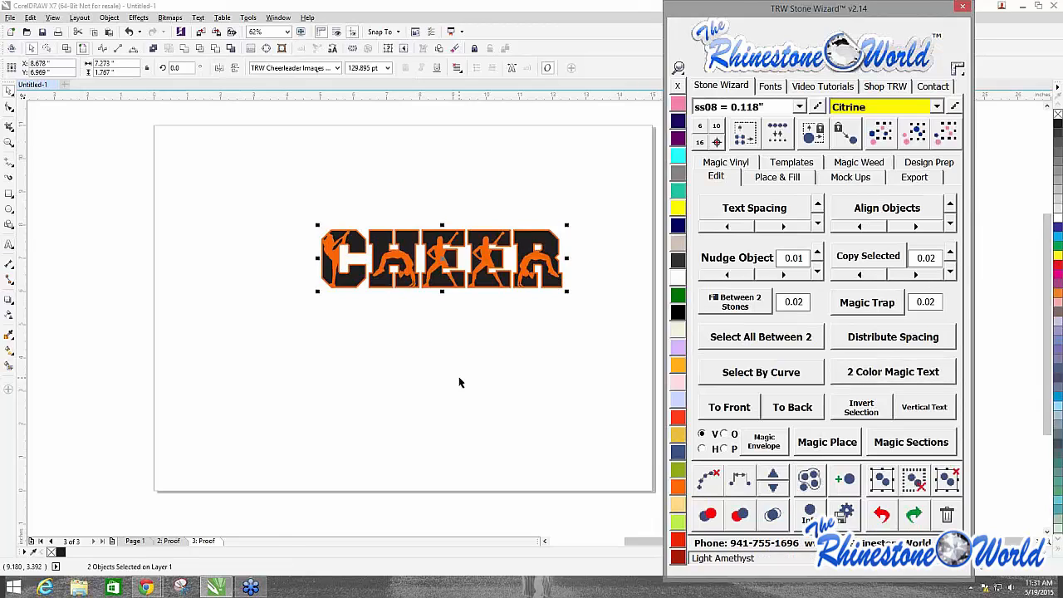
left_click(457, 379)
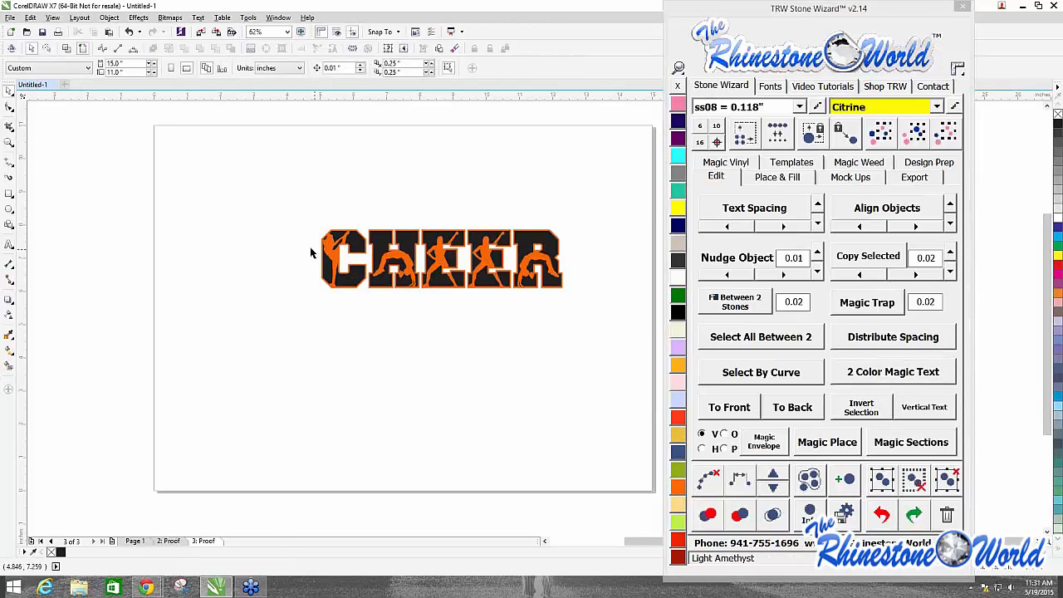
Step: Enlarge the two-colour CHEER design to about 12.3 inches wide, keeping it within the upper part of the page
left_click_drag(295, 201, 613, 326)
left_click_drag(541, 276, 652, 304)
left_click_drag(649, 224, 562, 203)
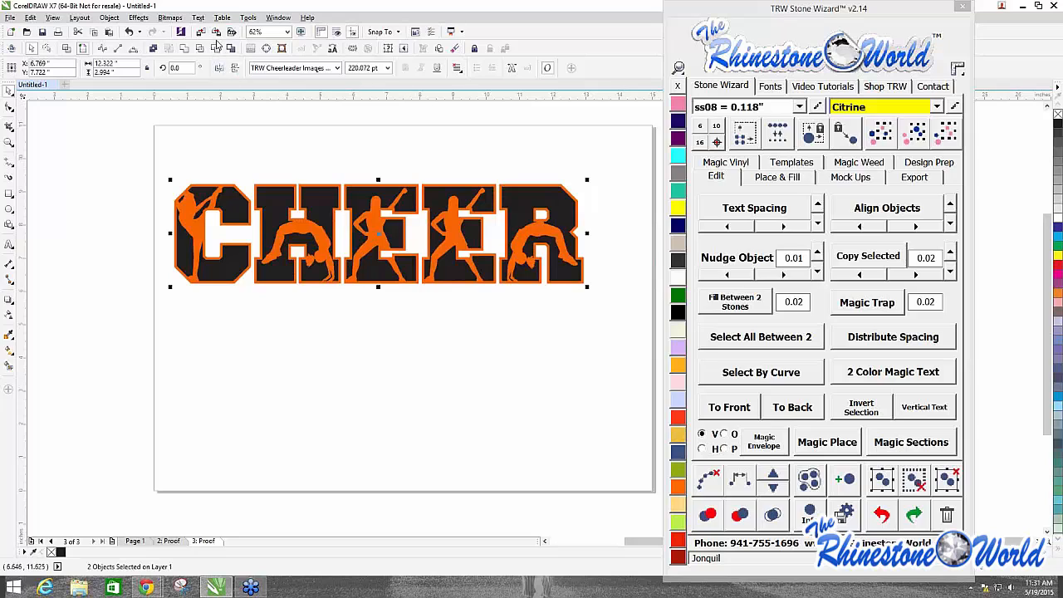
Step: Create a boundary around CHEER and run an outside Island Fill on it with 1 island, 0.07 contour spacing and Add Stones enabled
left_click(231, 48)
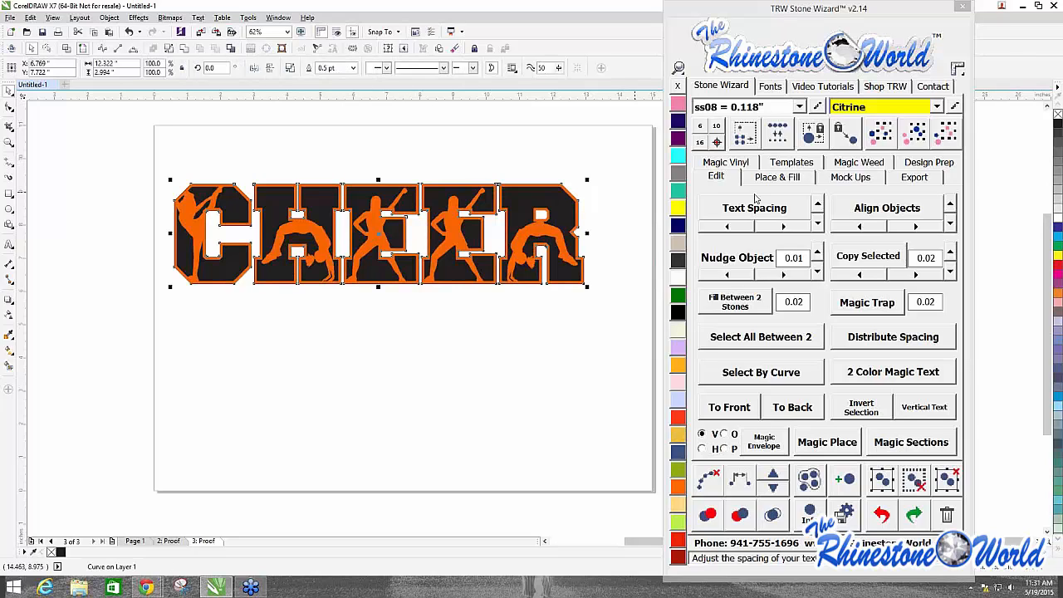
left_click(777, 177)
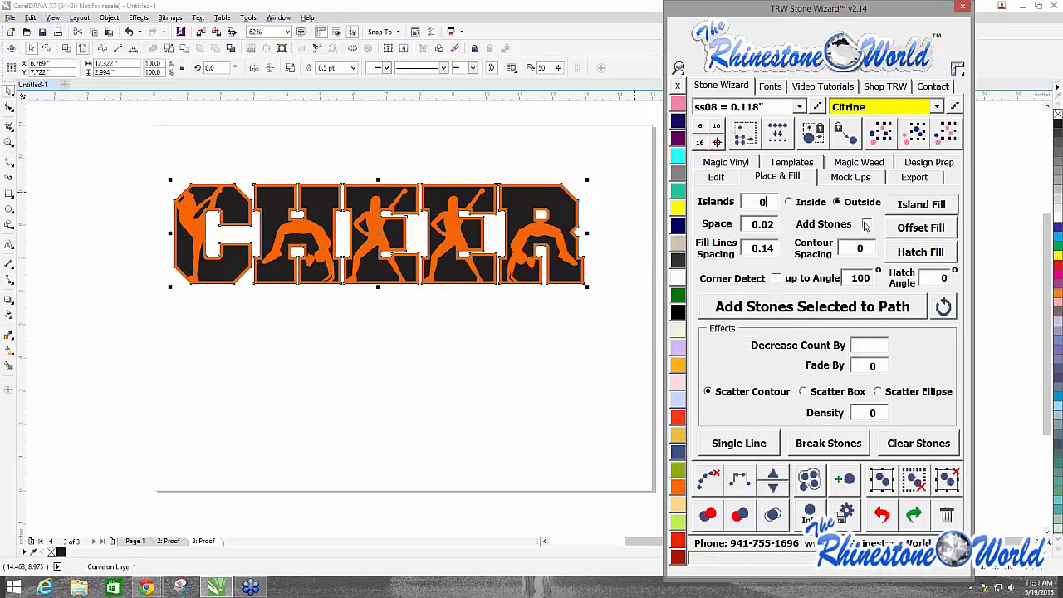
left_click(866, 224)
left_click(870, 249)
type(".07")
left_click_drag(773, 198, 686, 198)
type("1")
left_click(909, 205)
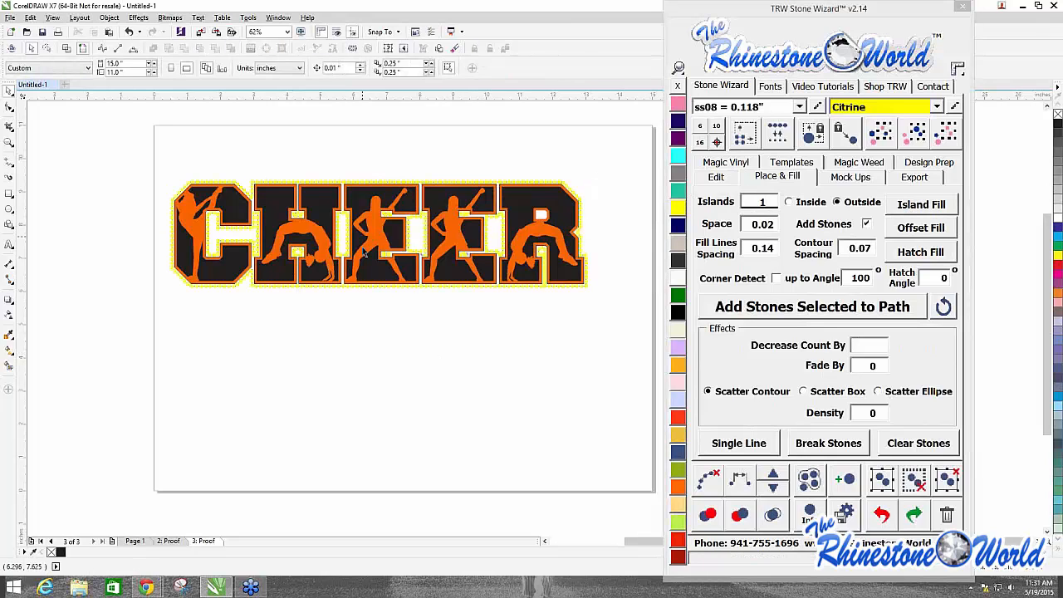
Step: Clear the paths under the Citrine stones around CHEER and remove the leftover boundary curve
left_click_drag(140, 157, 605, 328)
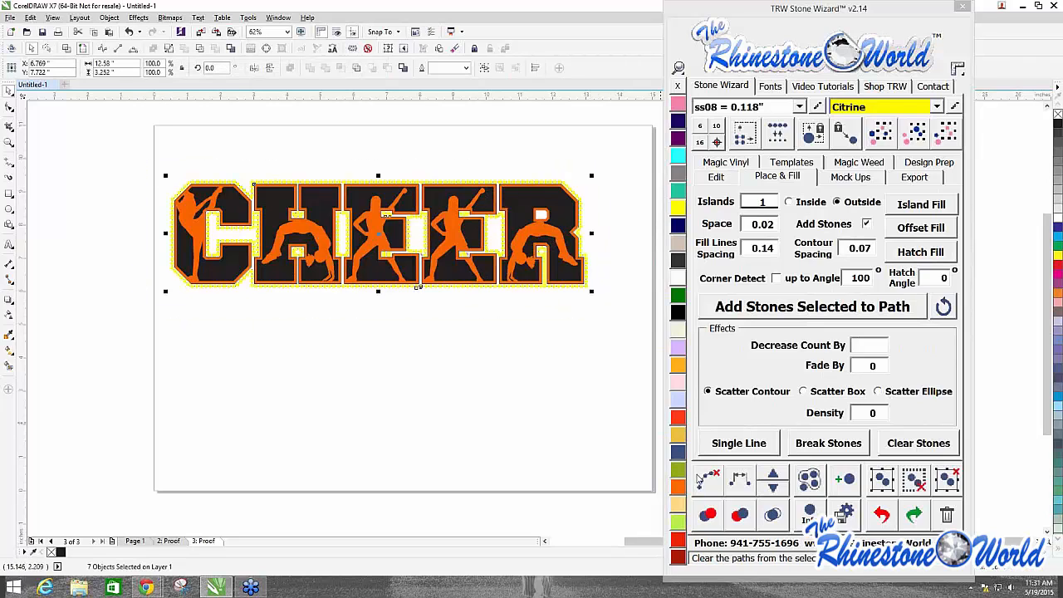
left_click(708, 479)
left_click_drag(581, 239, 569, 322)
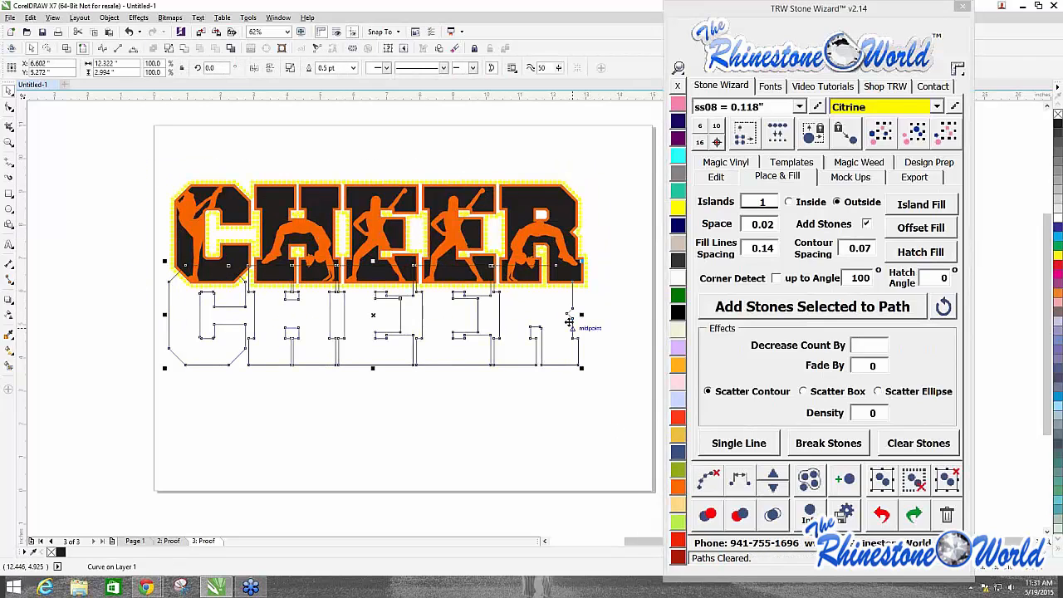
left_click(494, 317)
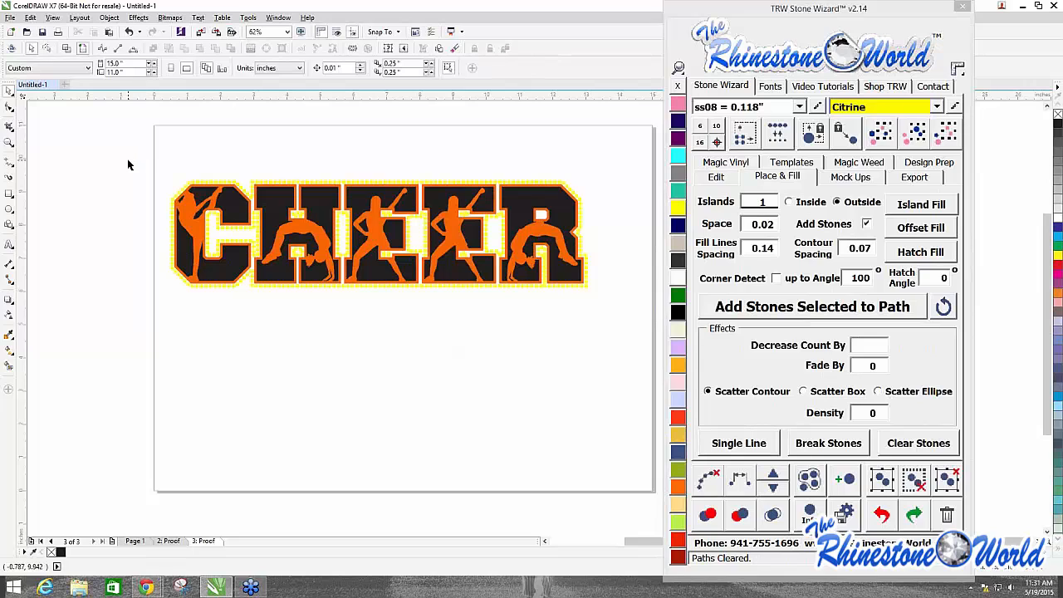
left_click_drag(81, 153, 637, 364)
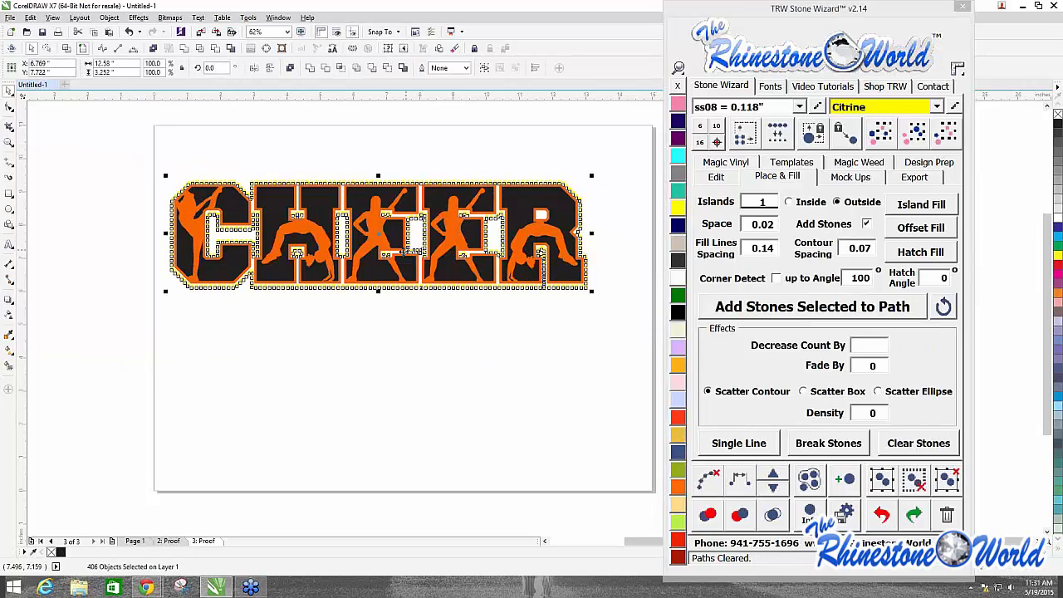
left_click(368, 370)
scroll(533, 322, "up", 2)
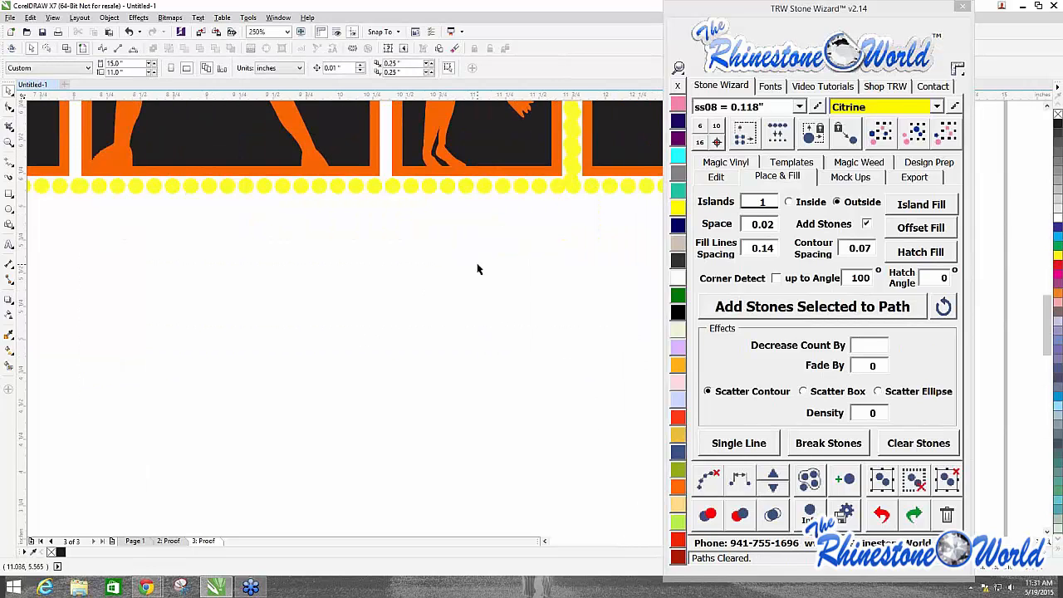
scroll(477, 264, "down", 2)
scroll(477, 146, "up", 4)
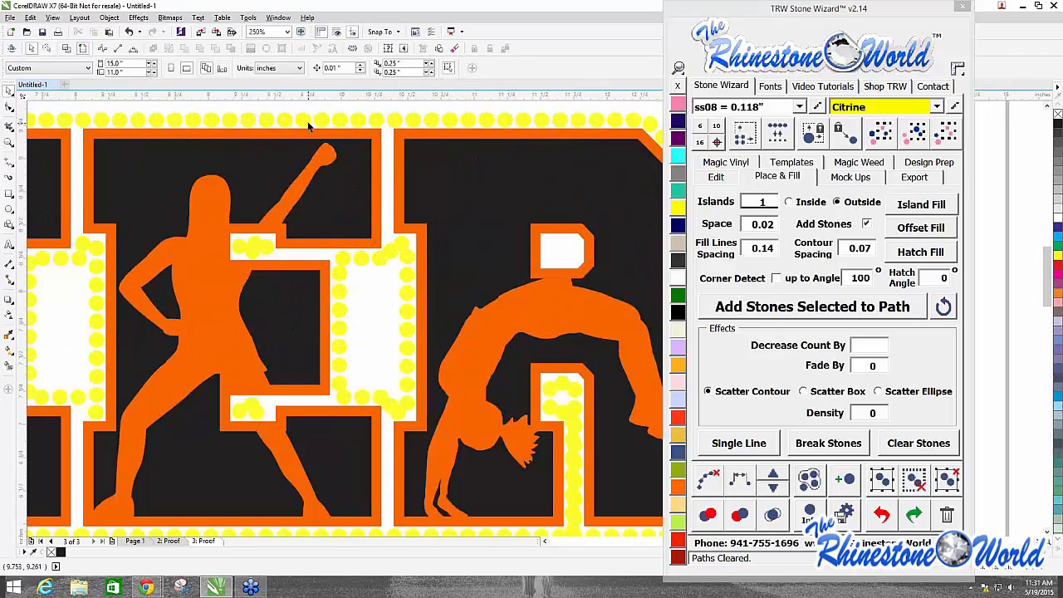
scroll(477, 182, "down", 4)
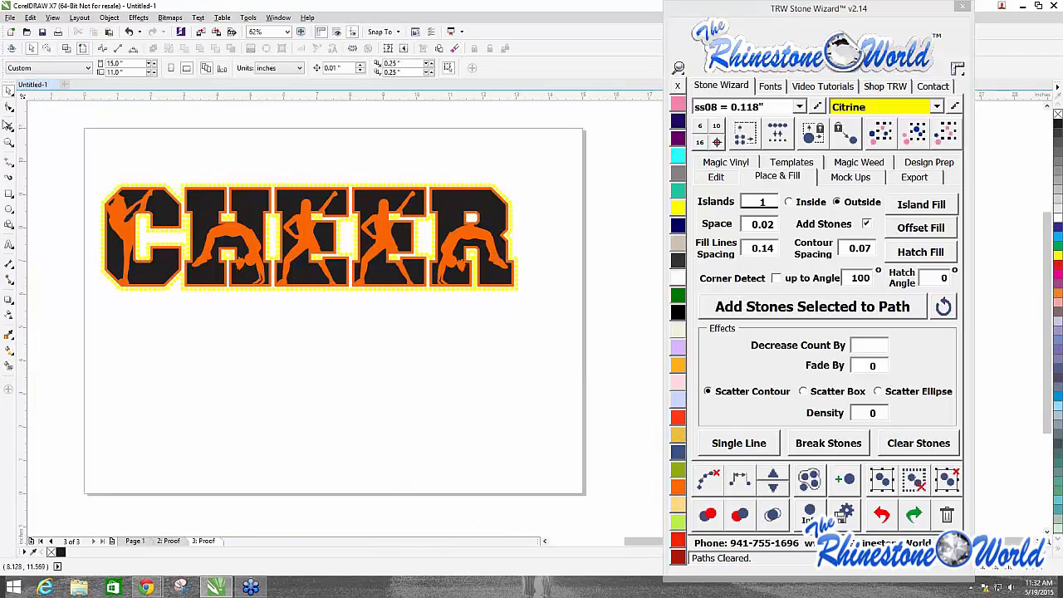
Step: Generate TRW Magic Templates from the whole stone-outlined CHEER design, with the vinyl layers mirrored
left_click_drag(75, 144, 539, 326)
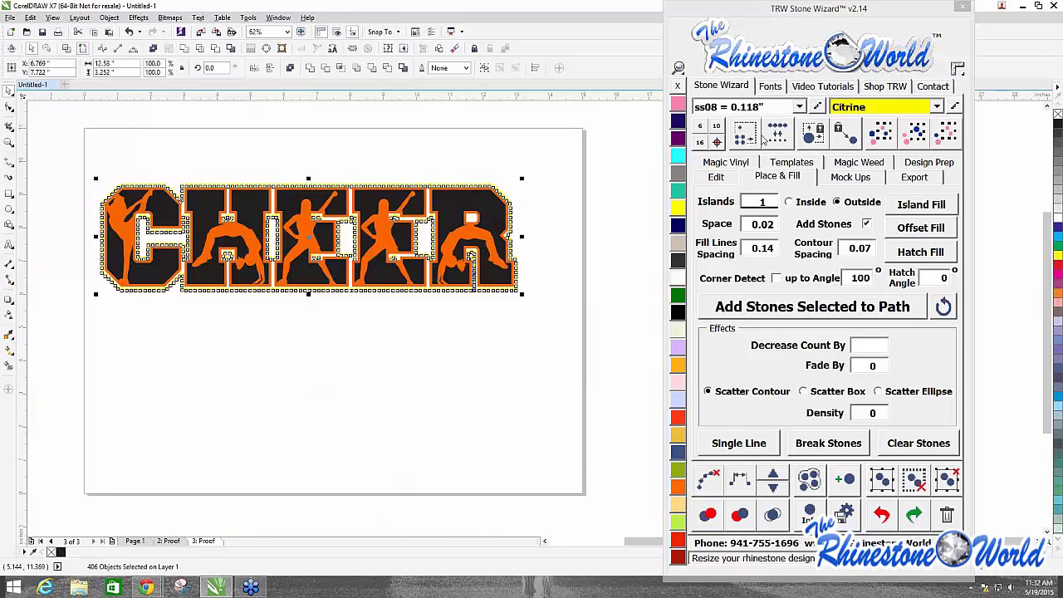
left_click(783, 164)
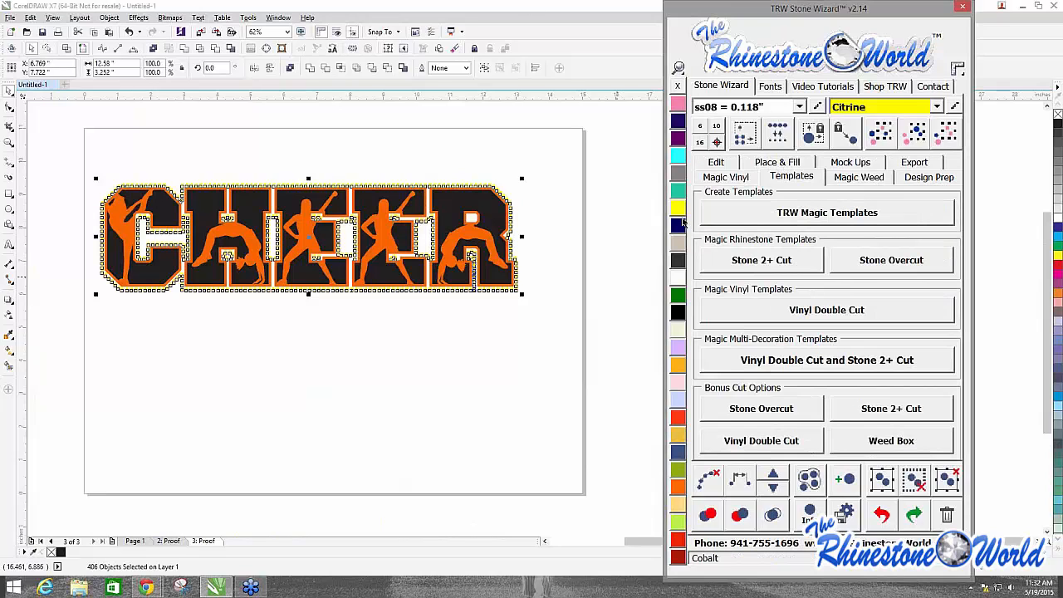
left_click(543, 353)
scroll(268, 267, "down", 1)
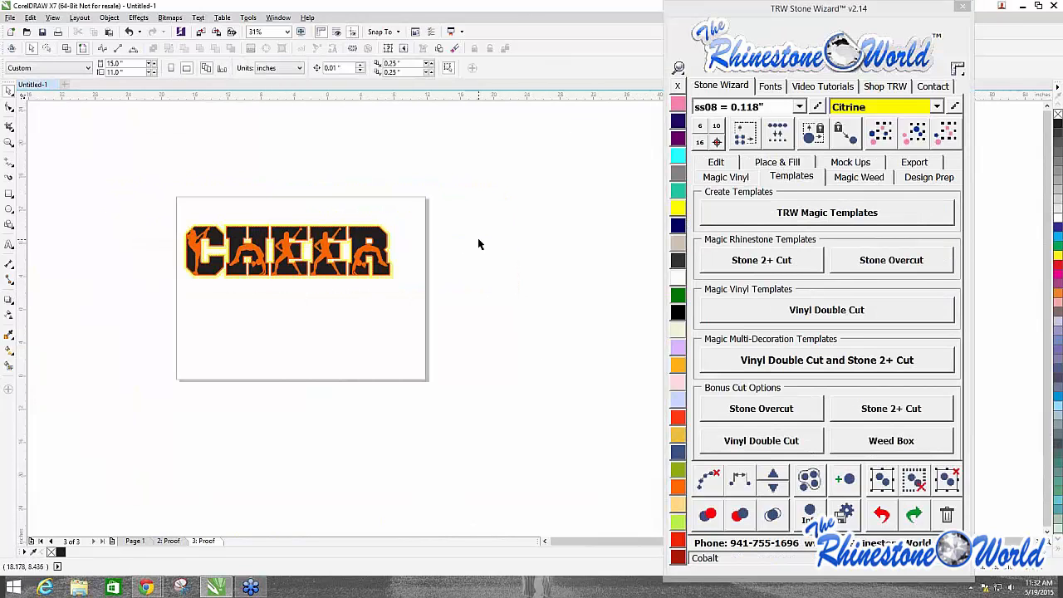
scroll(481, 239, "down", 1)
scroll(515, 235, "up", 1)
left_click_drag(106, 188, 433, 324)
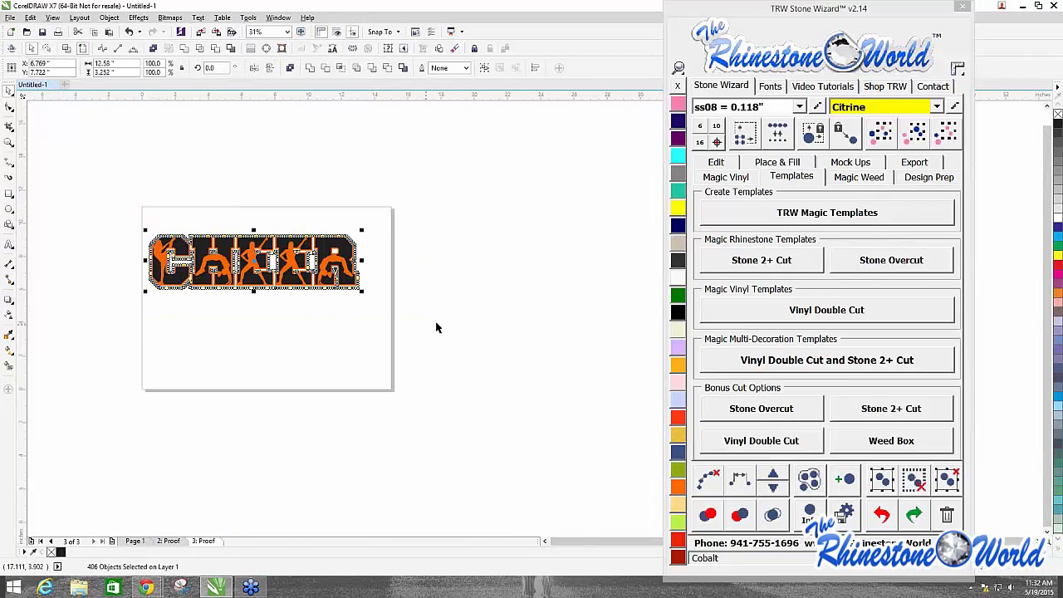
left_click(785, 214)
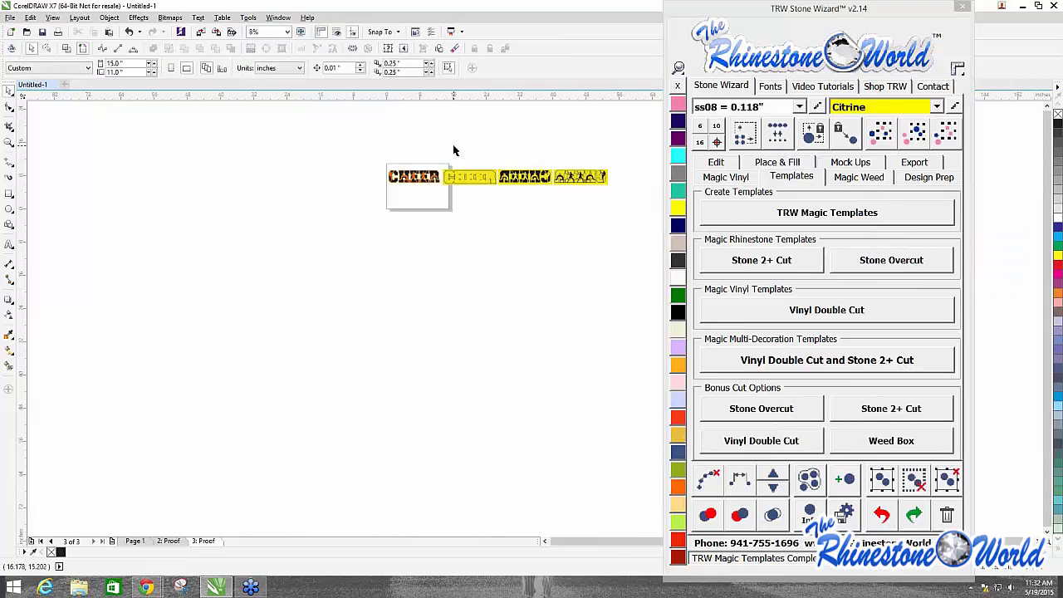
scroll(580, 144, "up", 2)
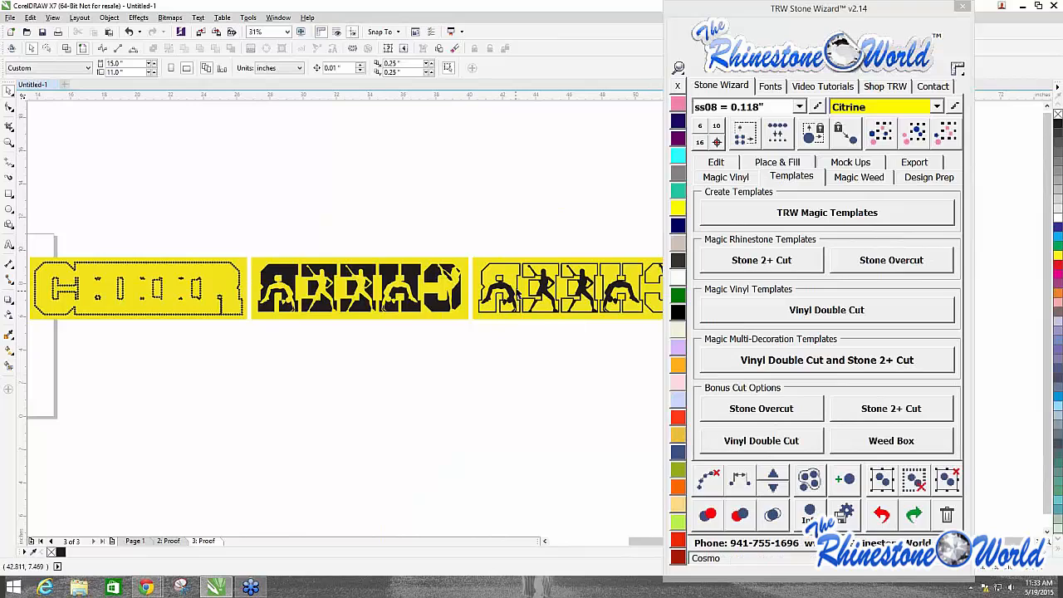
scroll(517, 292, "down", 2)
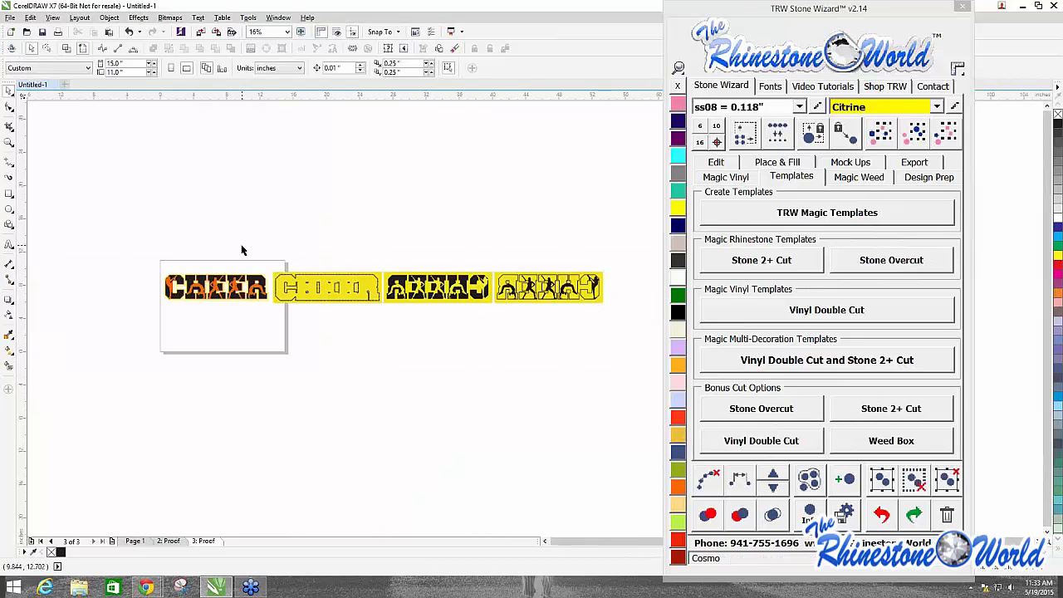
left_click_drag(265, 236, 371, 219)
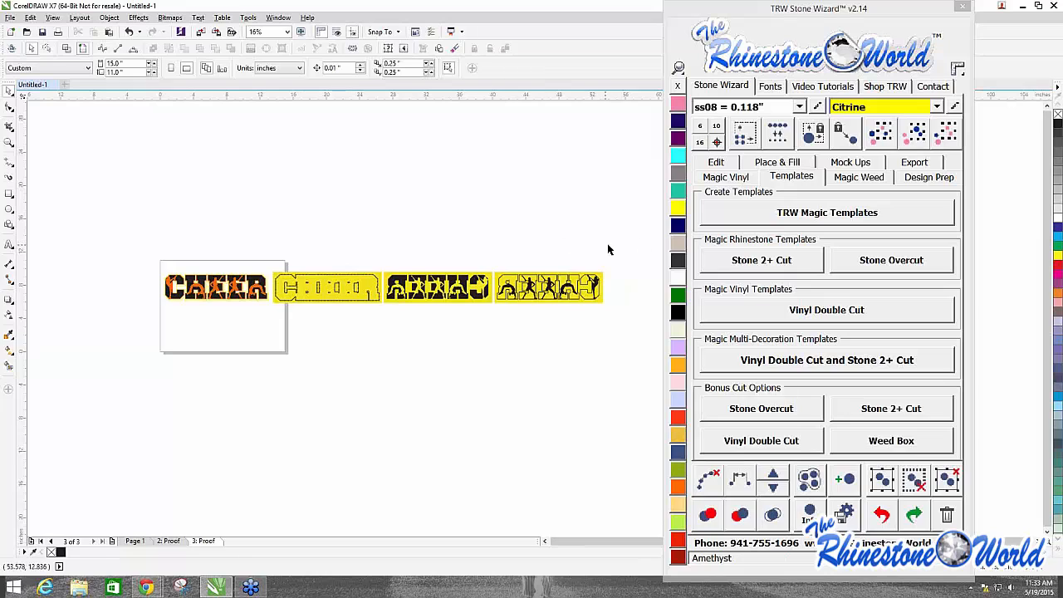
Step: Delete the mirrored template set beside the CHEER design, including the leftover yellow rectangle
left_click_drag(607, 249, 276, 352)
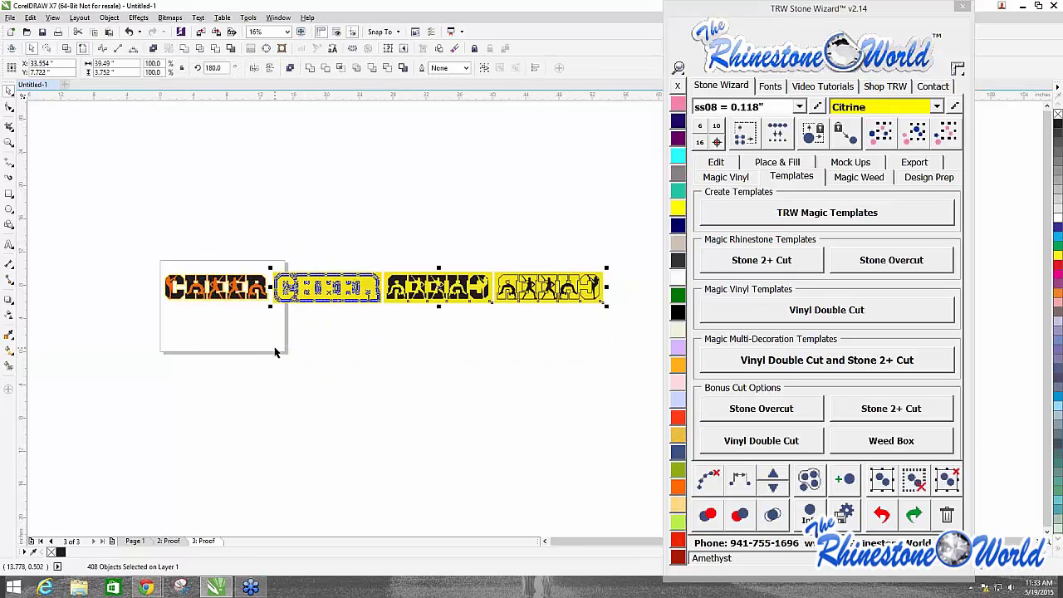
key("Delete")
left_click(302, 285)
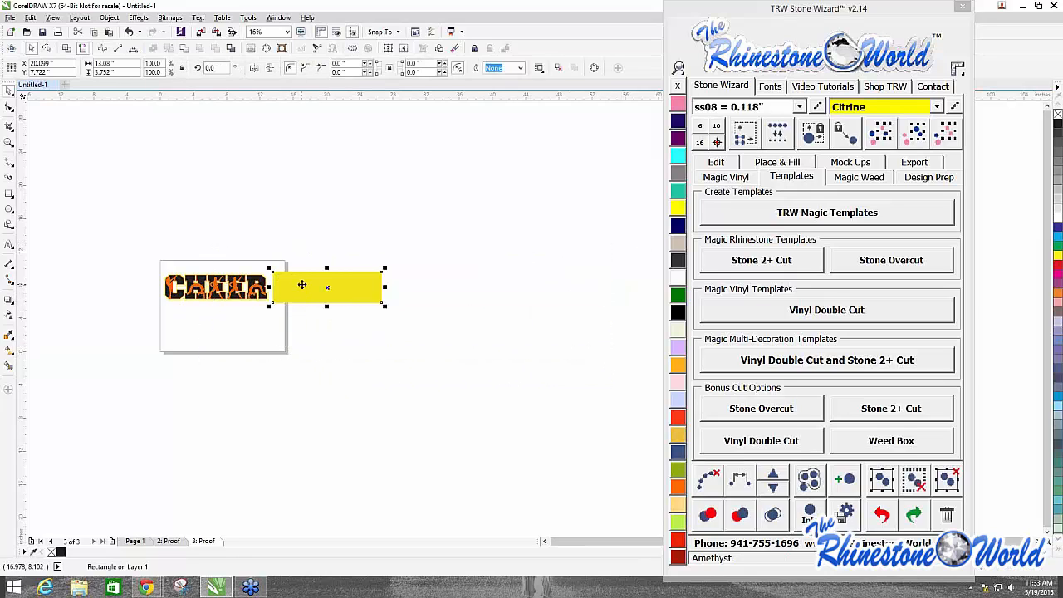
key("Delete")
Step: Generate TRW Magic Templates for the CHEER design again, unmirrored and with square alignment marks on each template
scroll(301, 284, "down", 1)
scroll(262, 290, "up", 2)
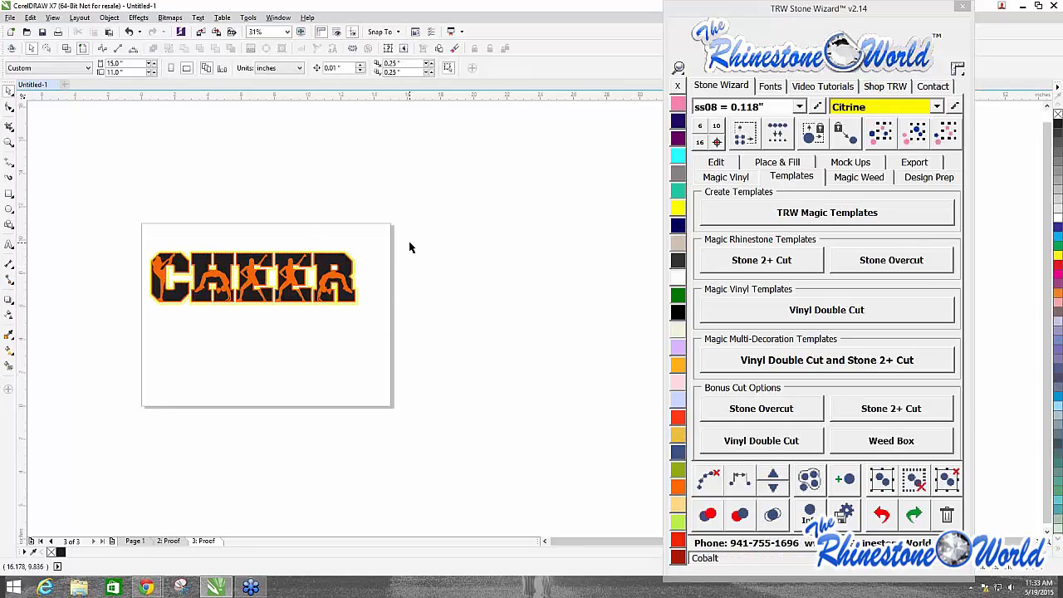
left_click_drag(78, 194, 388, 346)
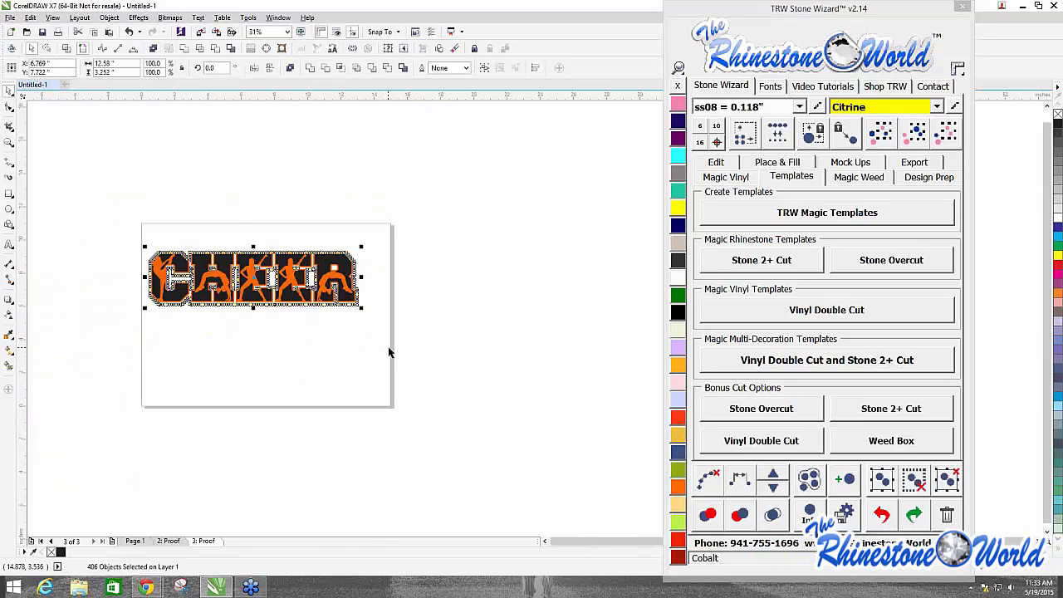
left_click(772, 219)
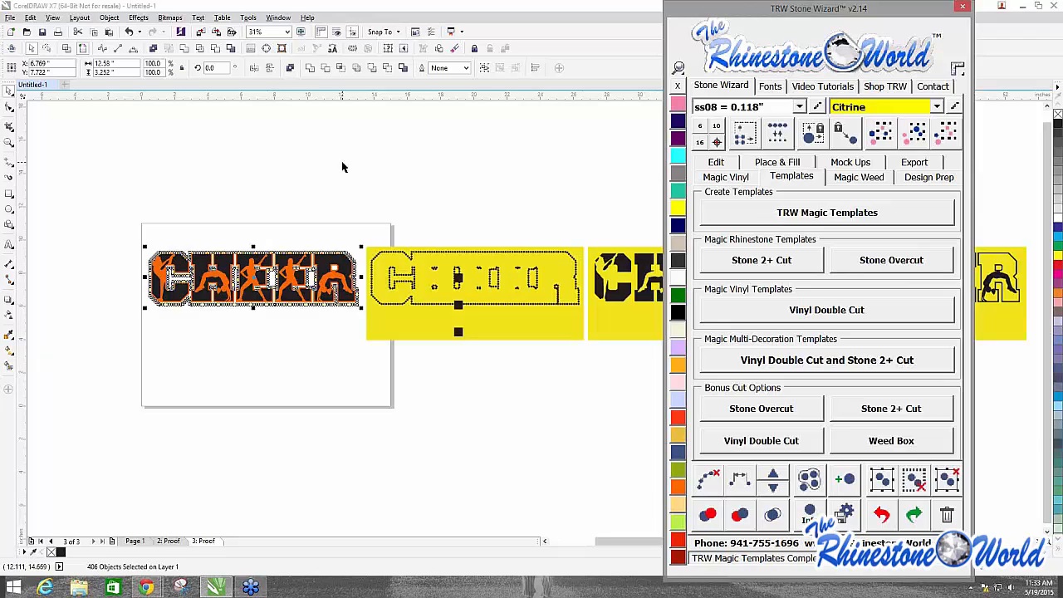
scroll(342, 165, "down", 2)
scroll(524, 168, "up", 2)
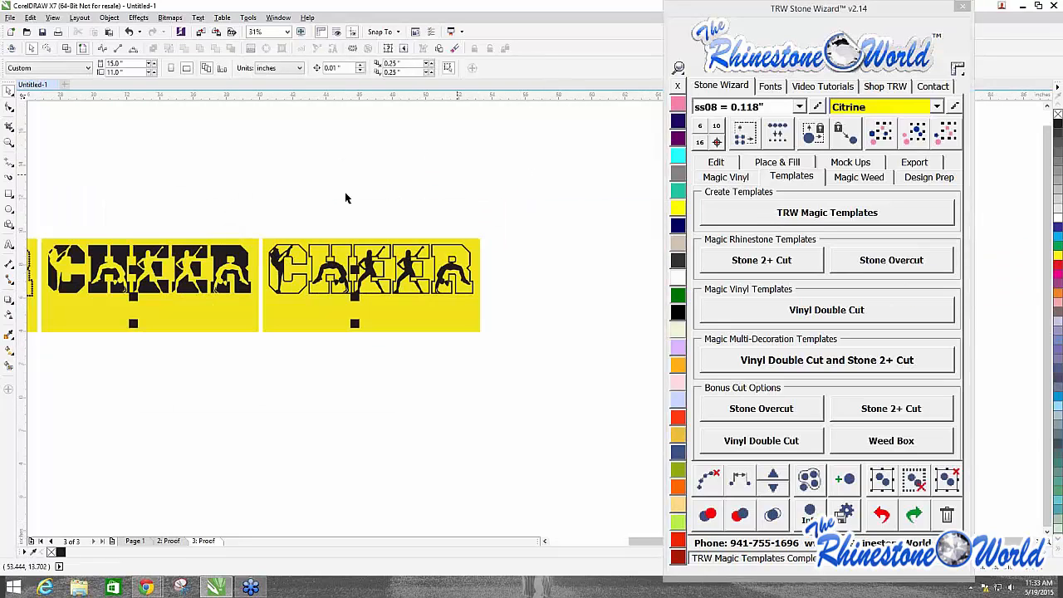
scroll(179, 231, "down", 2)
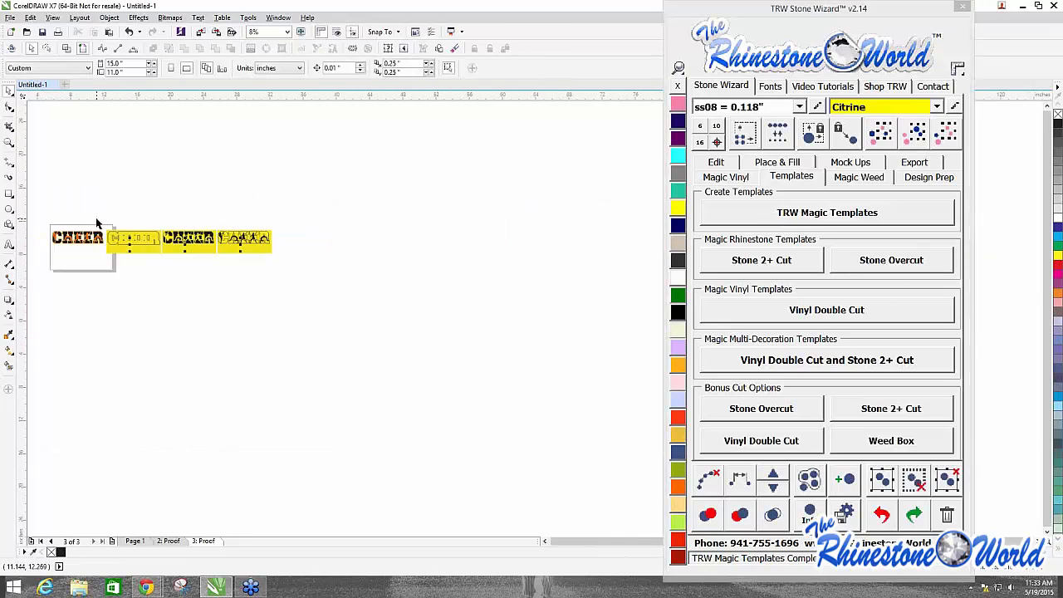
Step: Delete the three unmirrored templates with alignment marks, keeping the original CHEER design
scroll(97, 225, "up", 1)
left_click_drag(114, 222, 477, 360)
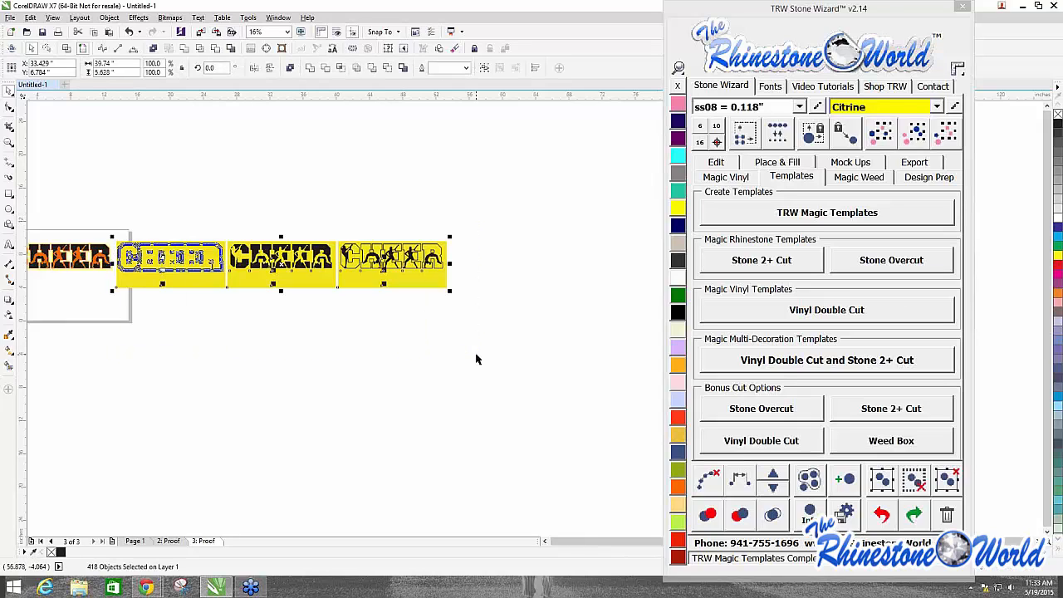
key("Delete")
Step: Delete all the Citrine rhinestones outlining the CHEER design, keeping the orange and black artwork
scroll(465, 333, "down", 1)
scroll(384, 320, "up", 3)
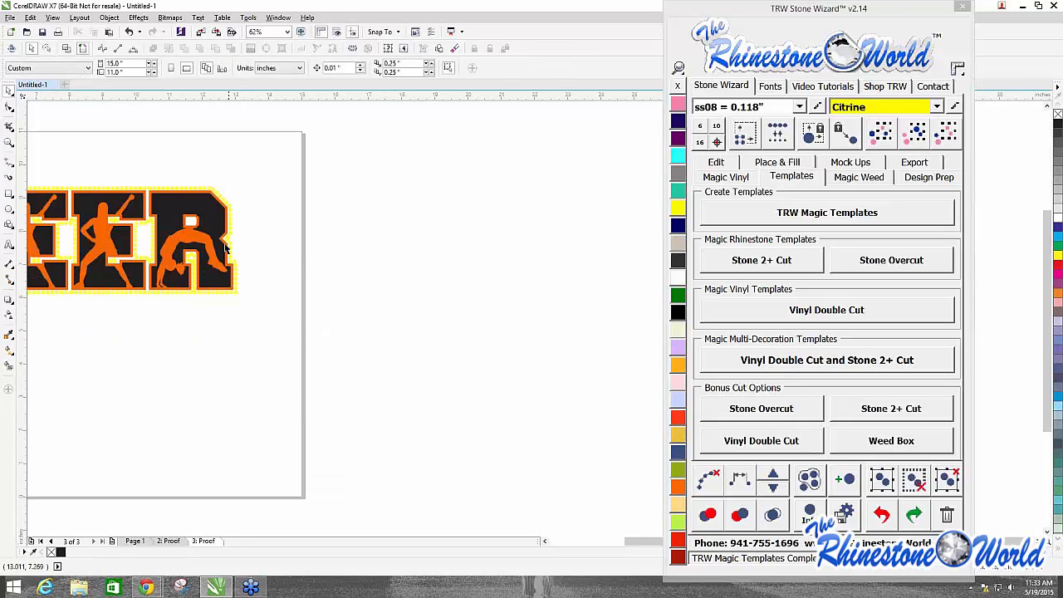
scroll(209, 231, "down", 1)
left_click(223, 220)
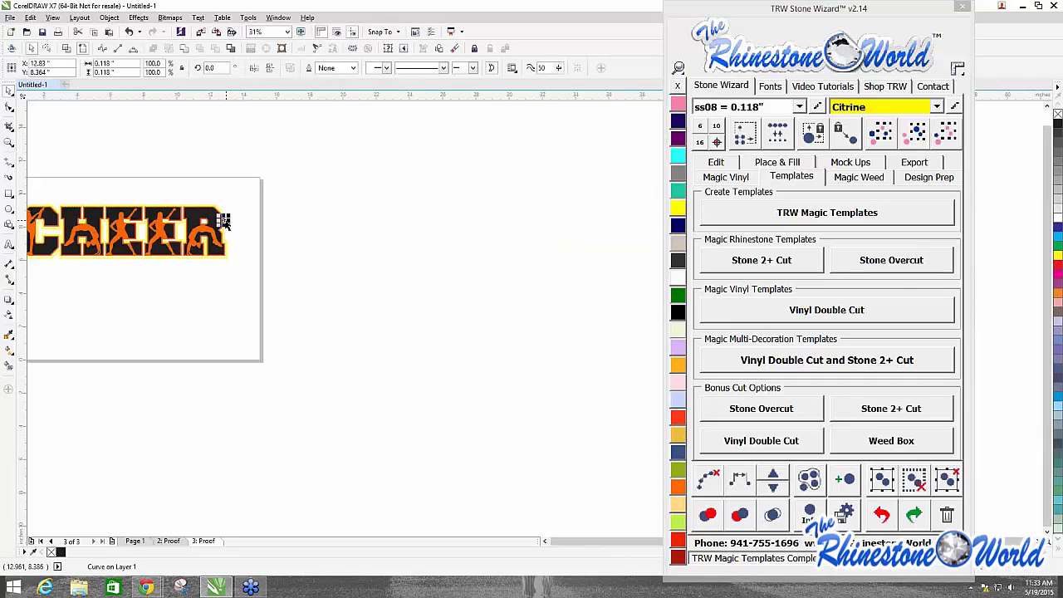
left_click(905, 141)
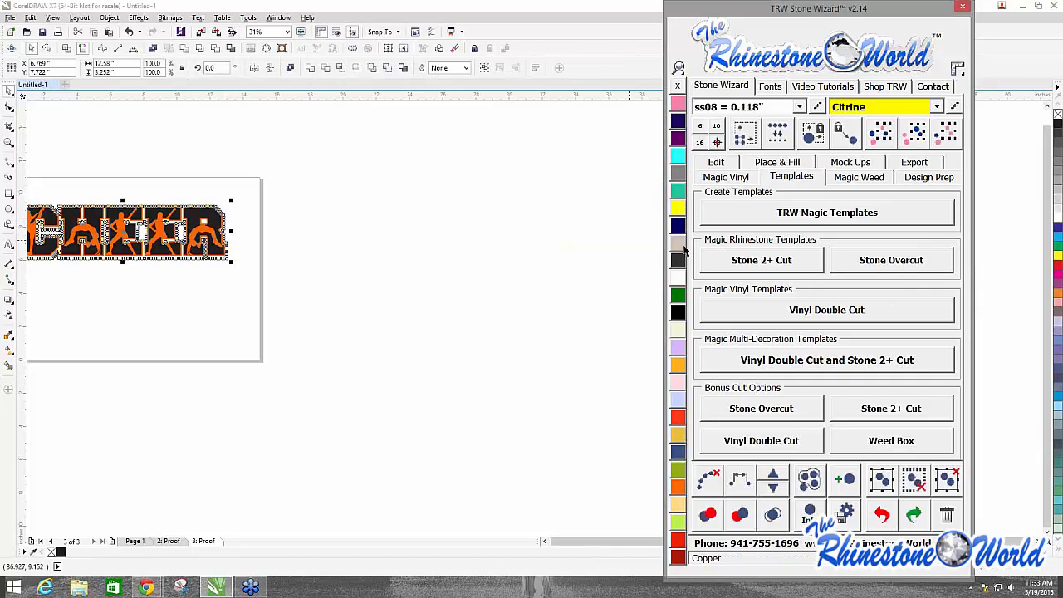
left_click_drag(121, 233, 180, 351)
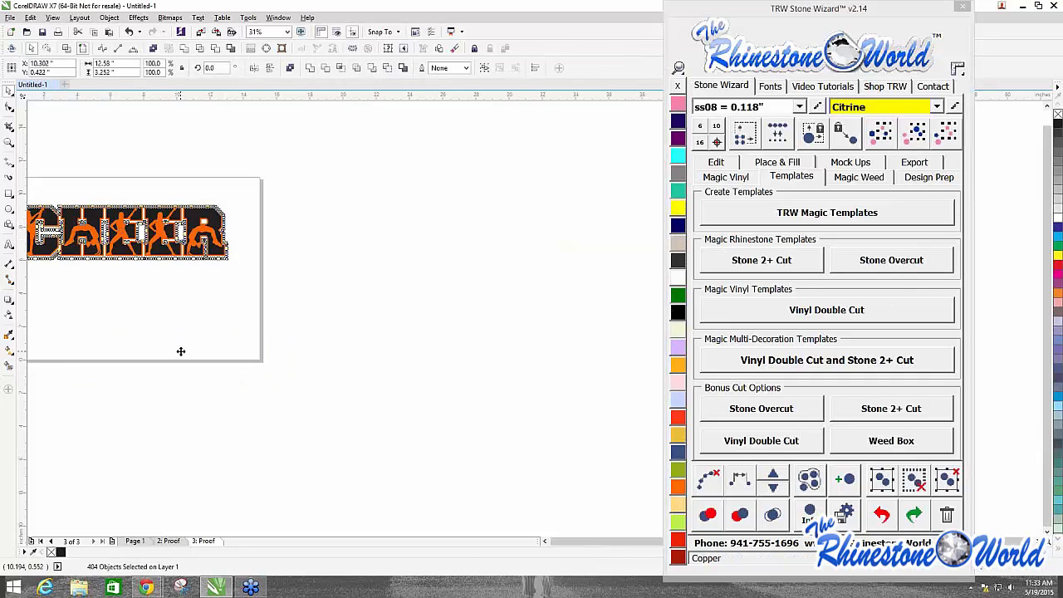
key("Delete")
Step: Scale the two-colour CHEER artwork down proportionally to about 5.5 inches wide
scroll(181, 351, "down", 1)
scroll(124, 303, "up", 2)
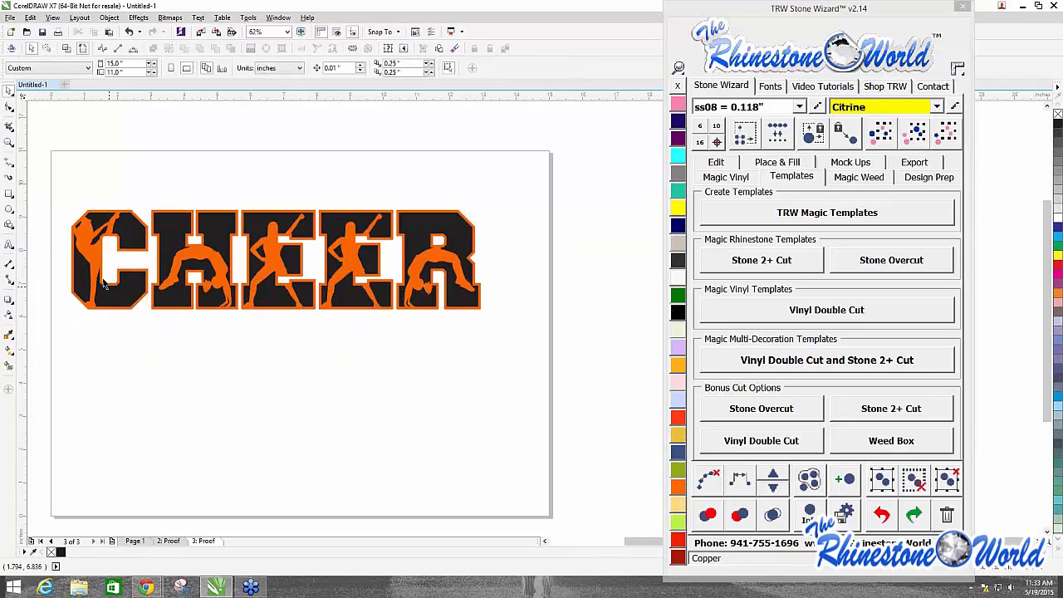
left_click_drag(62, 191, 525, 366)
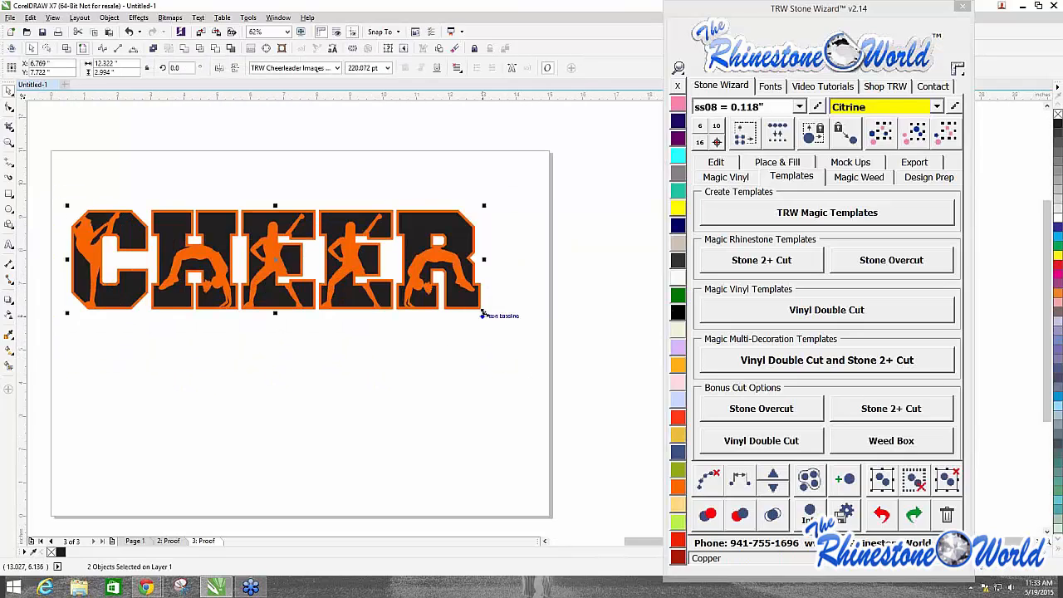
left_click_drag(485, 313, 186, 238)
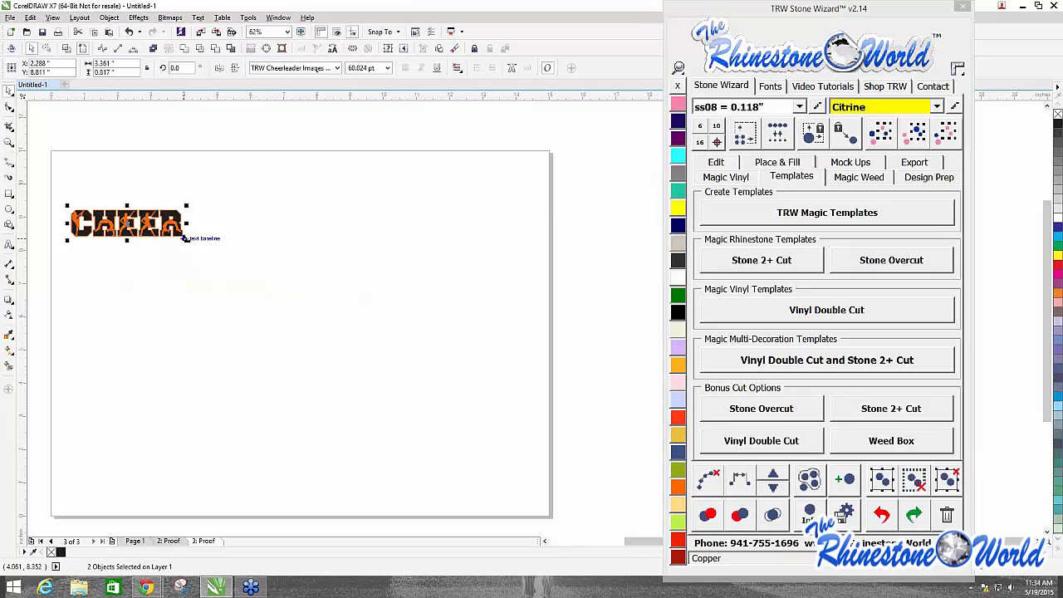
left_click_drag(191, 241, 267, 288)
scroll(95, 206, "up", 2)
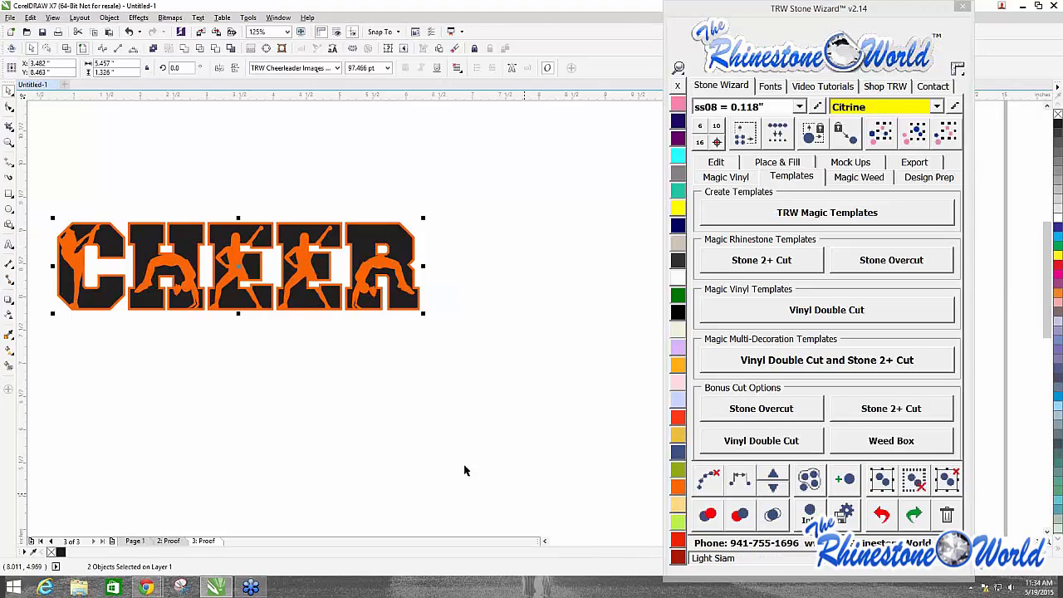
Step: Examine the reduced CHEER design's cut lines in wireframe view, and return to the full-colour view
left_click(172, 166)
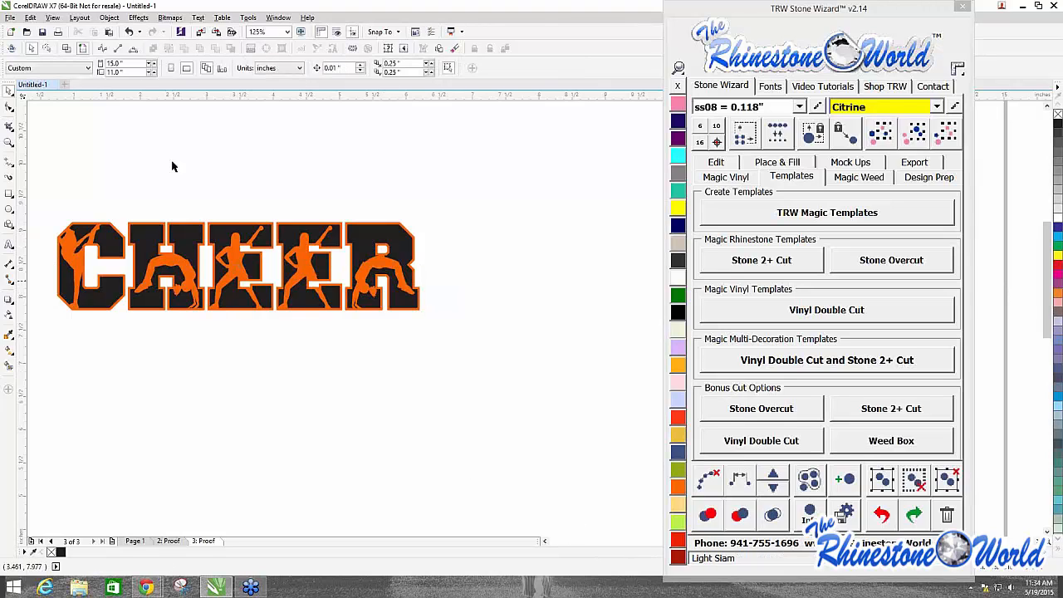
left_click(66, 48)
scroll(178, 328, "up", 3)
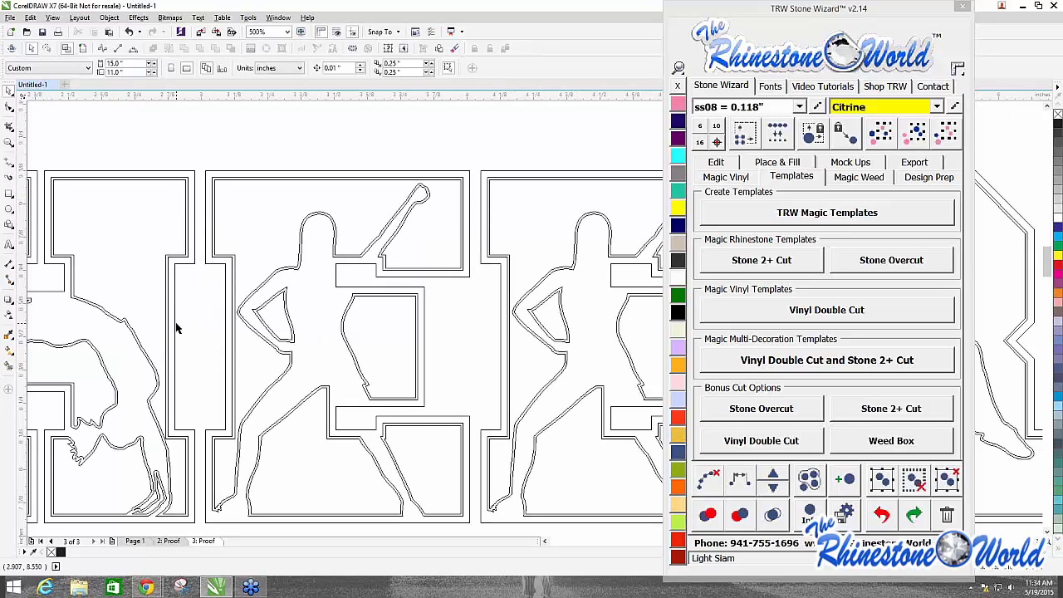
scroll(176, 327, "down", 3)
scroll(176, 327, "down", 2)
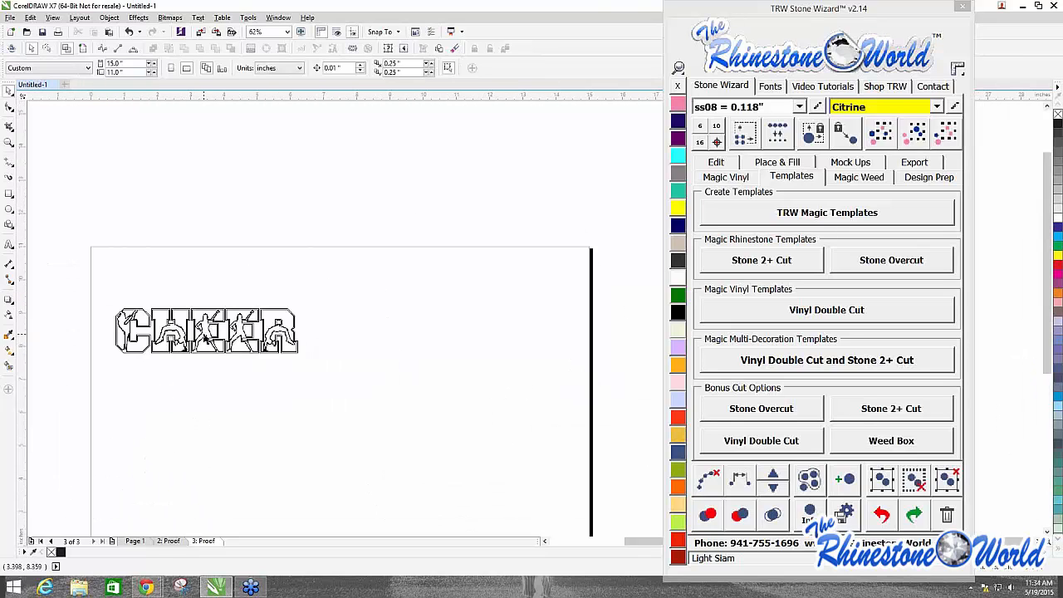
left_click(83, 50)
Step: Generate TRW Magic Templates from the reduced two-colour CHEER design and examine the resulting vinyl layers
left_click_drag(93, 279, 339, 383)
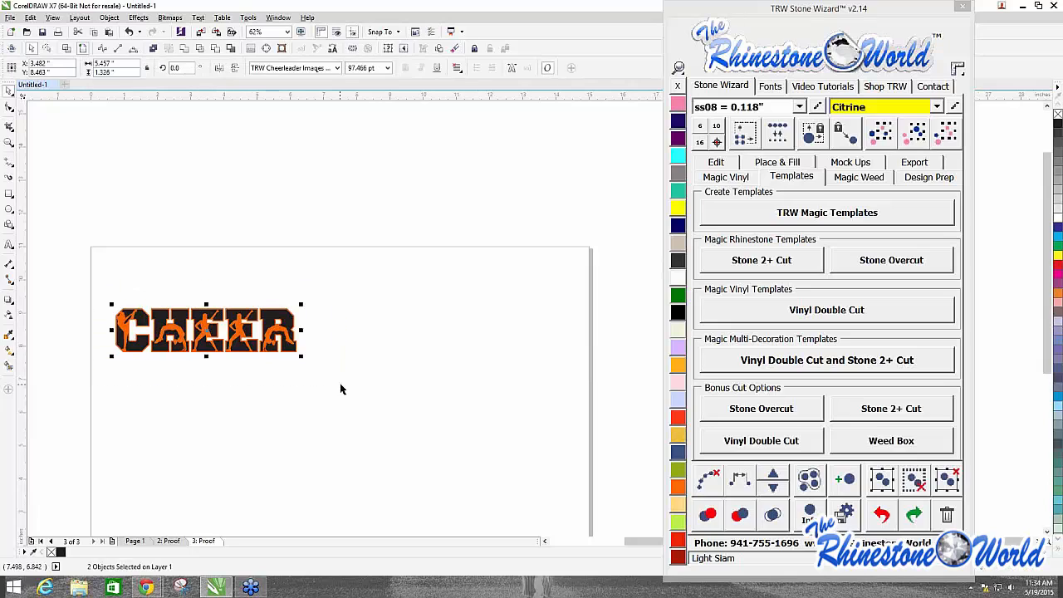
left_click(838, 218)
left_click(369, 225)
scroll(387, 343, "down", 4)
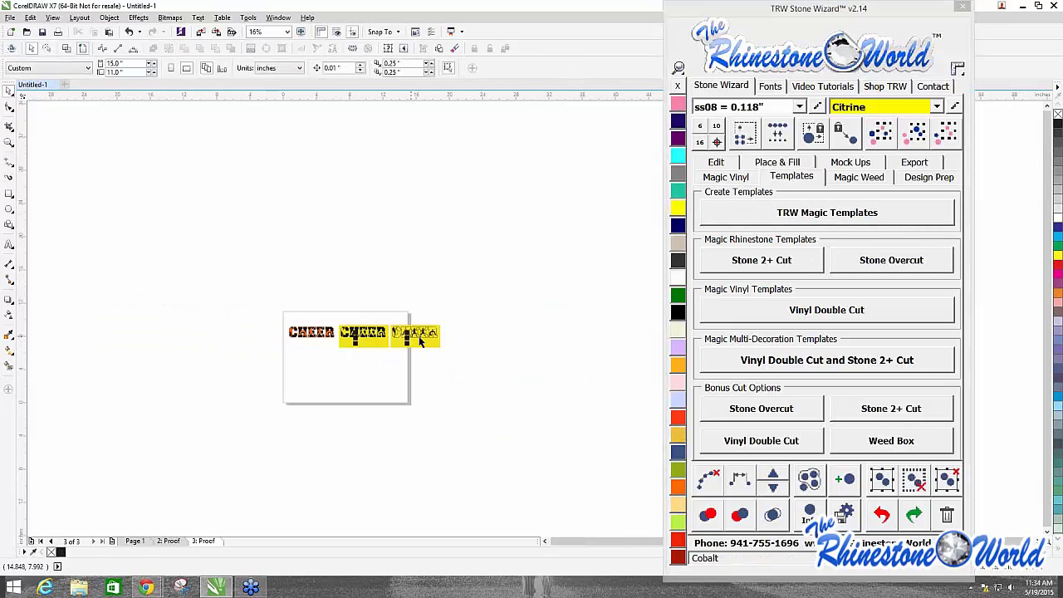
scroll(409, 347, "up", 1)
scroll(408, 347, "up", 2)
mouse_move(408, 347)
left_mouse_down()
mouse_move(353, 352)
mouse_move(403, 345)
left_mouse_up()
left_click(428, 209)
scroll(477, 225, "down", 3)
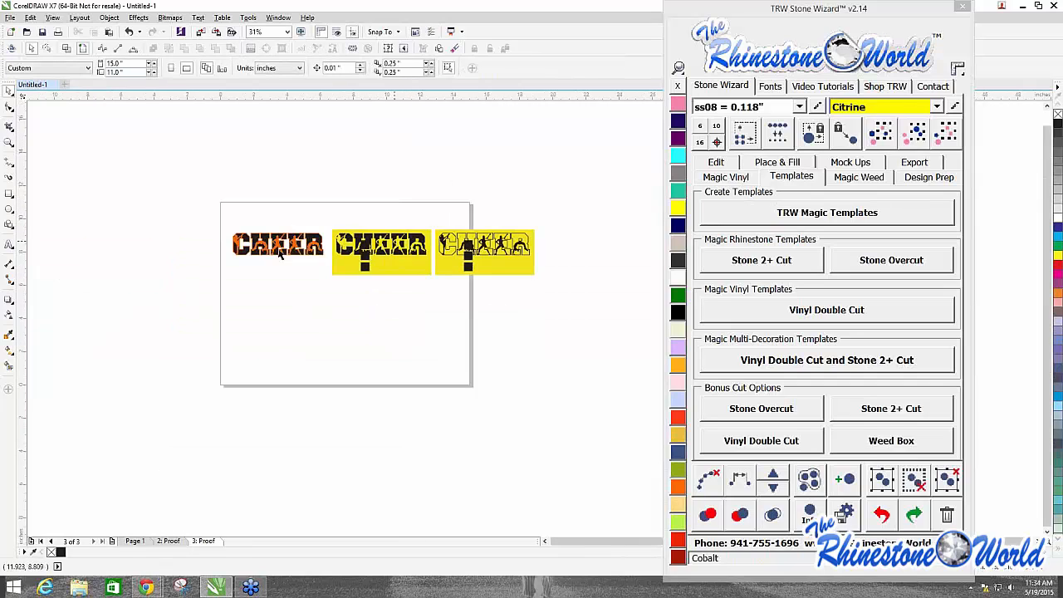
scroll(386, 219, "up", 1)
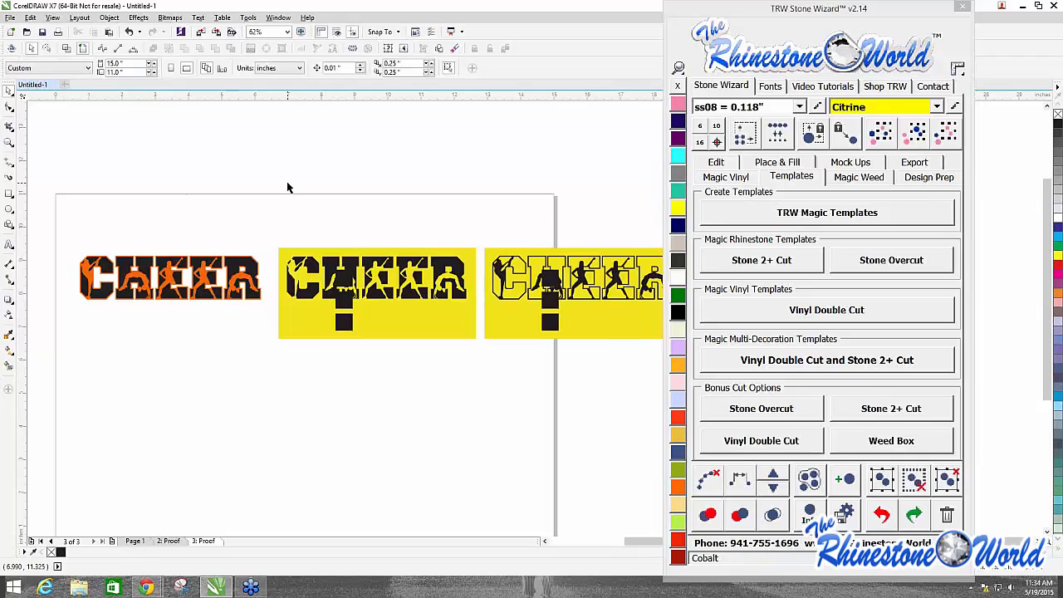
scroll(287, 181, "down", 1)
Step: Delete the two vinyl templates and the CHEER design, clearing the page
left_click_drag(532, 175, 280, 315)
key("Delete")
left_click_drag(154, 197, 332, 296)
key("Delete")
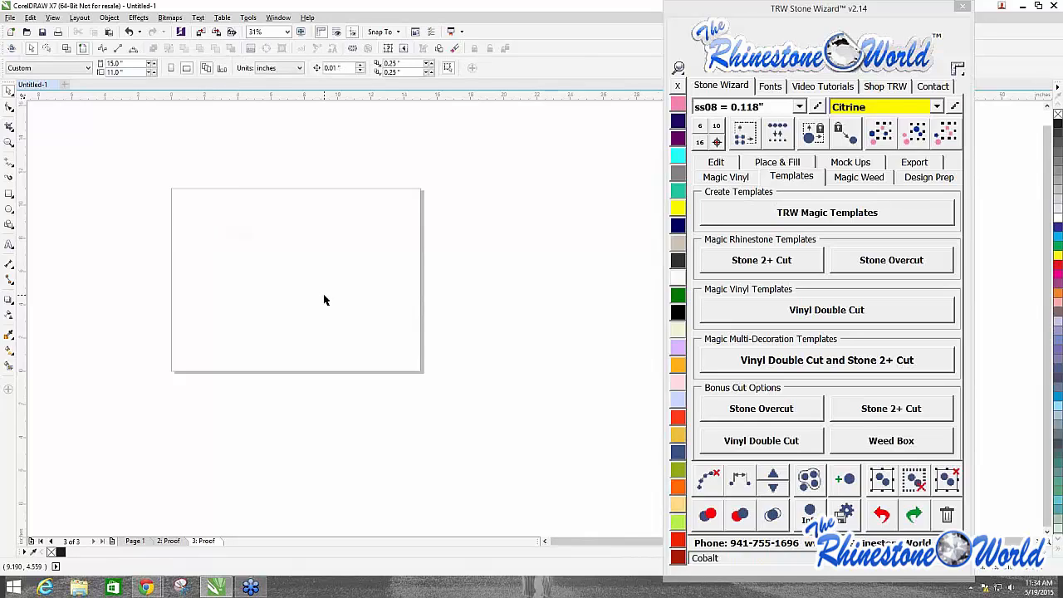
Step: Draw a rectangle about 7 inches wide by 5.9 inches high on the blank page
scroll(231, 263, "up", 1)
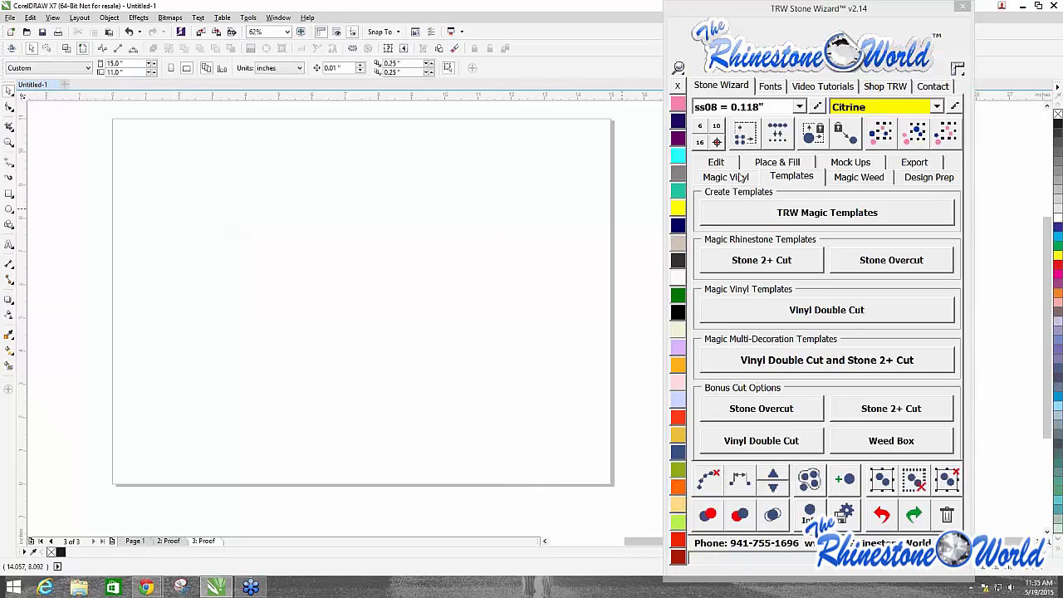
left_click(771, 165)
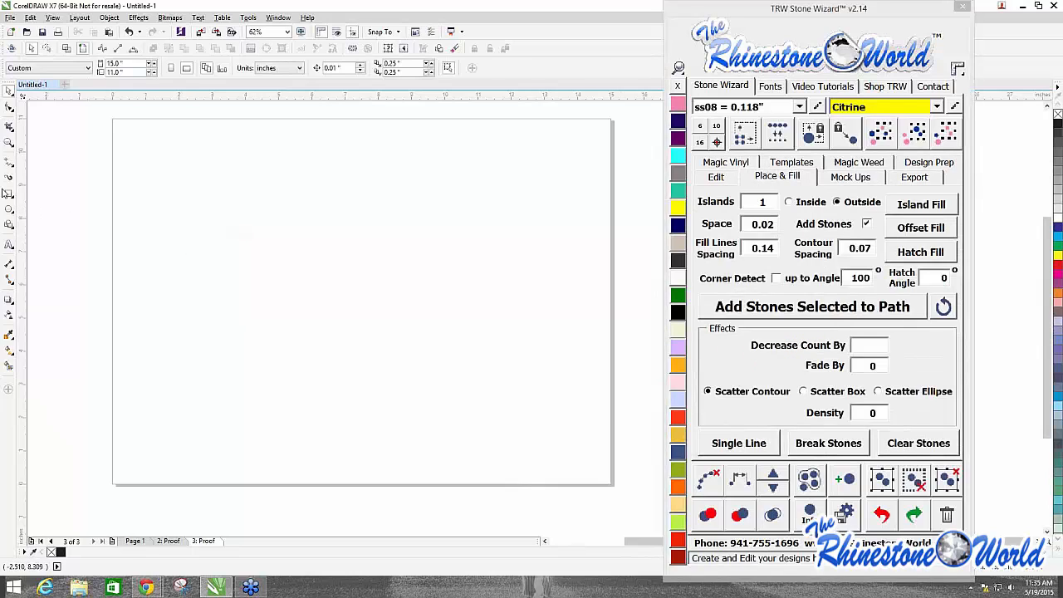
left_click(8, 193)
mouse_move(205, 178)
left_mouse_down()
mouse_move(398, 368)
mouse_move(441, 375)
left_mouse_up()
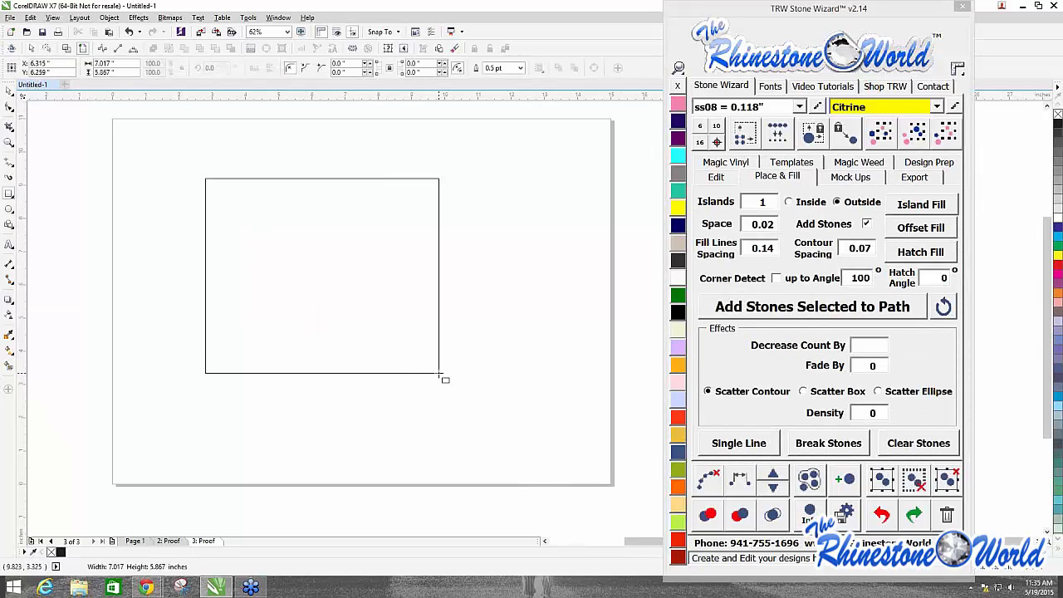
left_click(8, 90)
Step: Hatch-fill the rectangle with ss08 Citrine stones, using the Inside option and Corner Detect
left_click(787, 202)
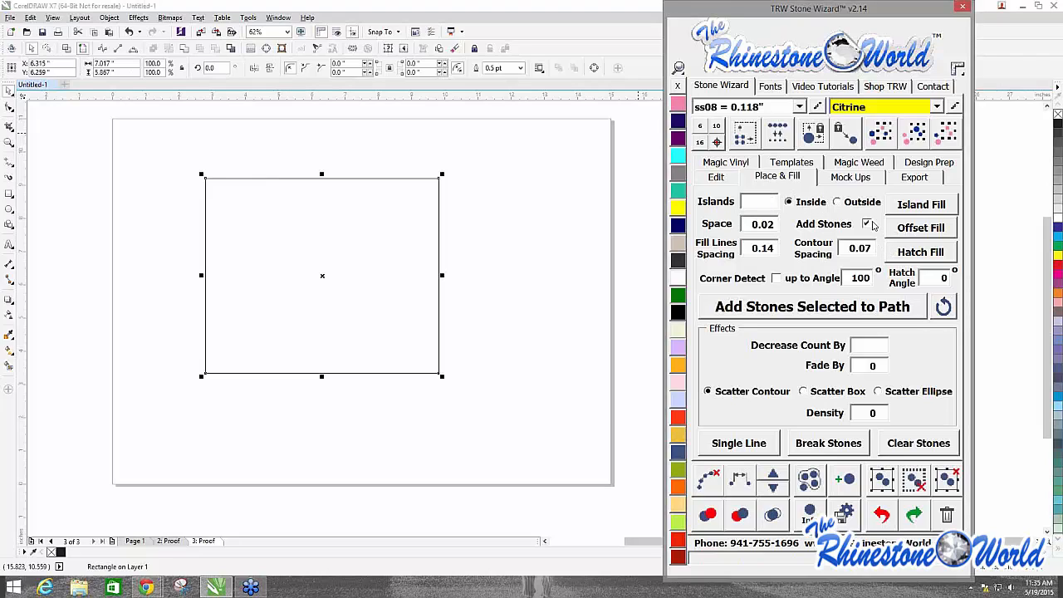
left_click(772, 279)
left_click(920, 251)
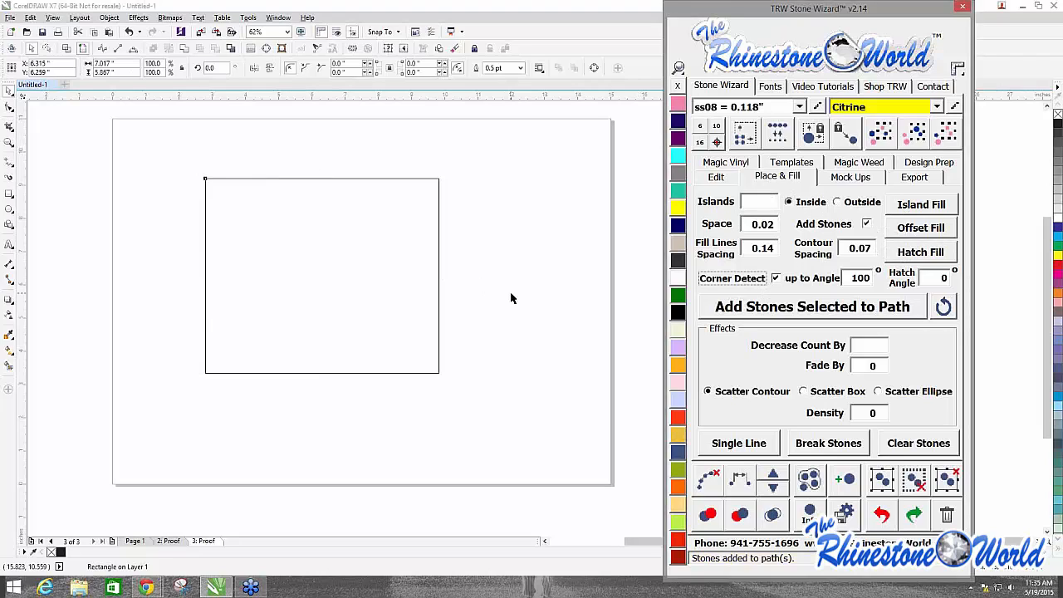
Step: Clear the paths from the stone-filled rectangle and recolour all its stones Jet Black
left_click_drag(157, 147, 576, 420)
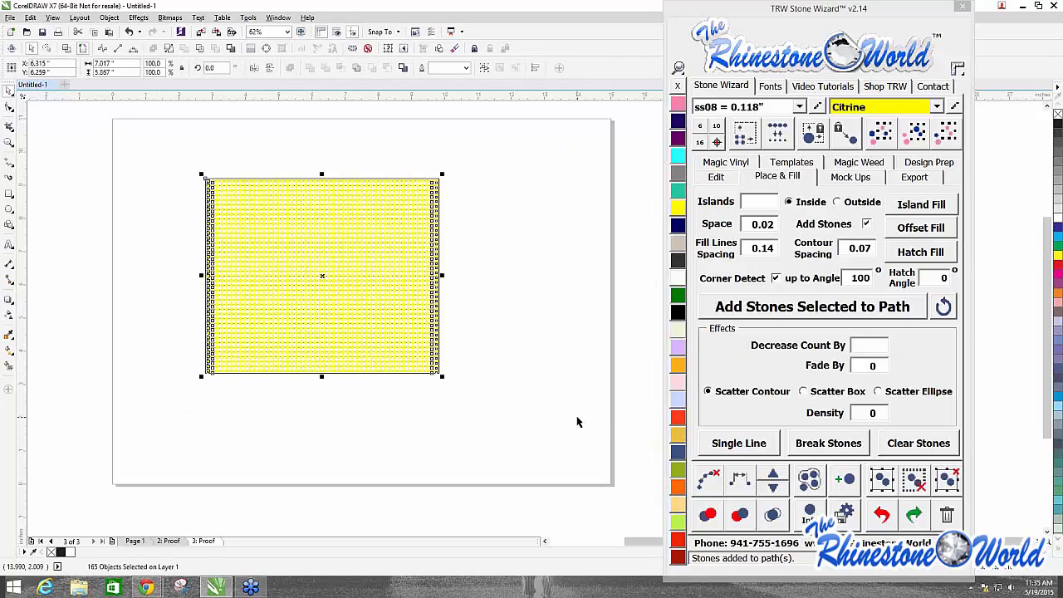
left_click(707, 485)
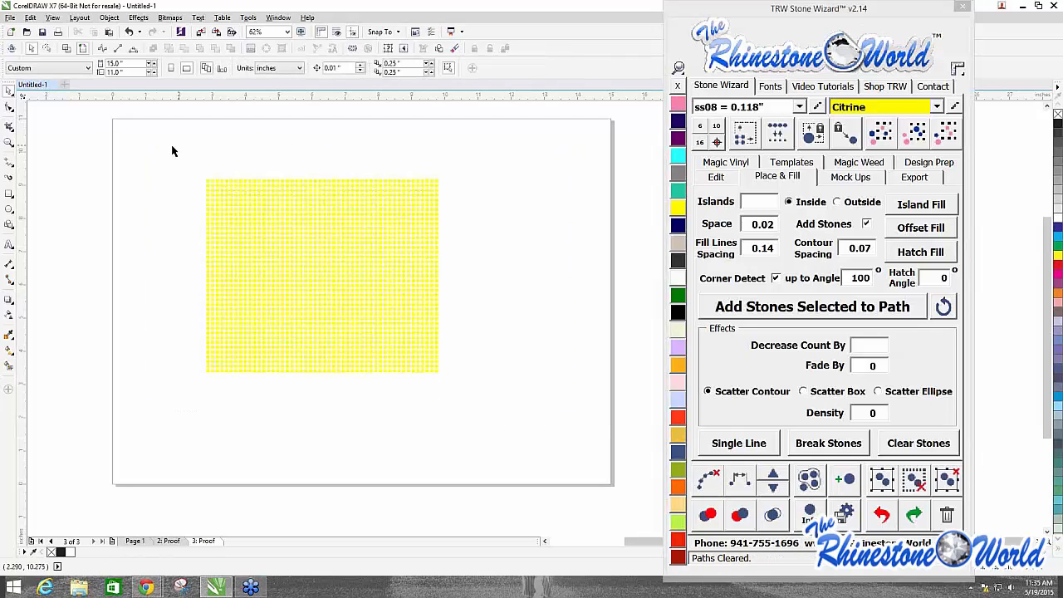
left_click_drag(171, 147, 475, 411)
left_click(678, 311)
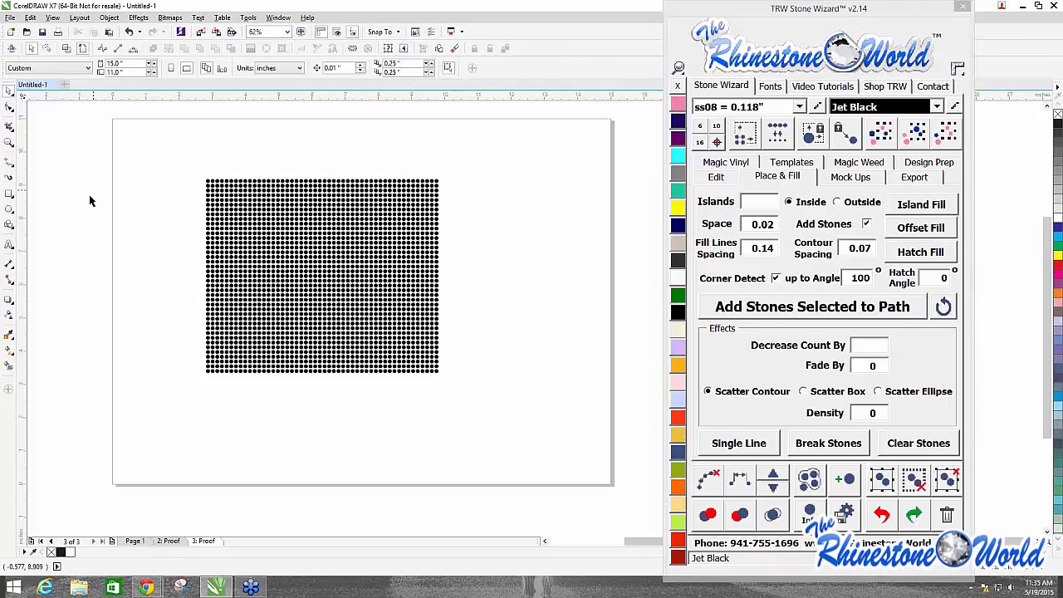
Step: Add the text "RM" below the black stone block and enlarge it to about 311 pt
left_click(9, 244)
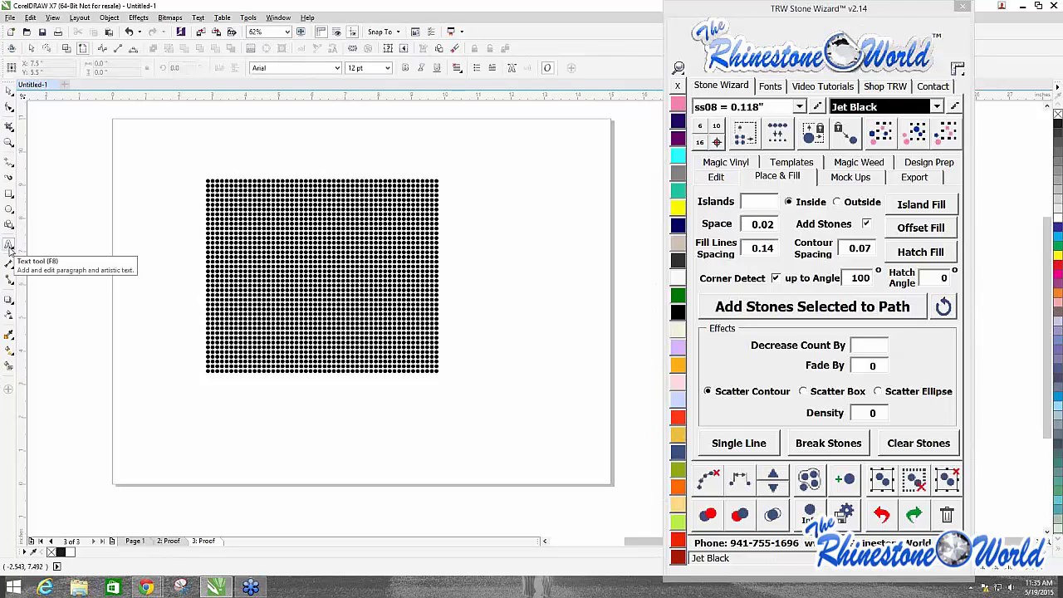
left_click(281, 425)
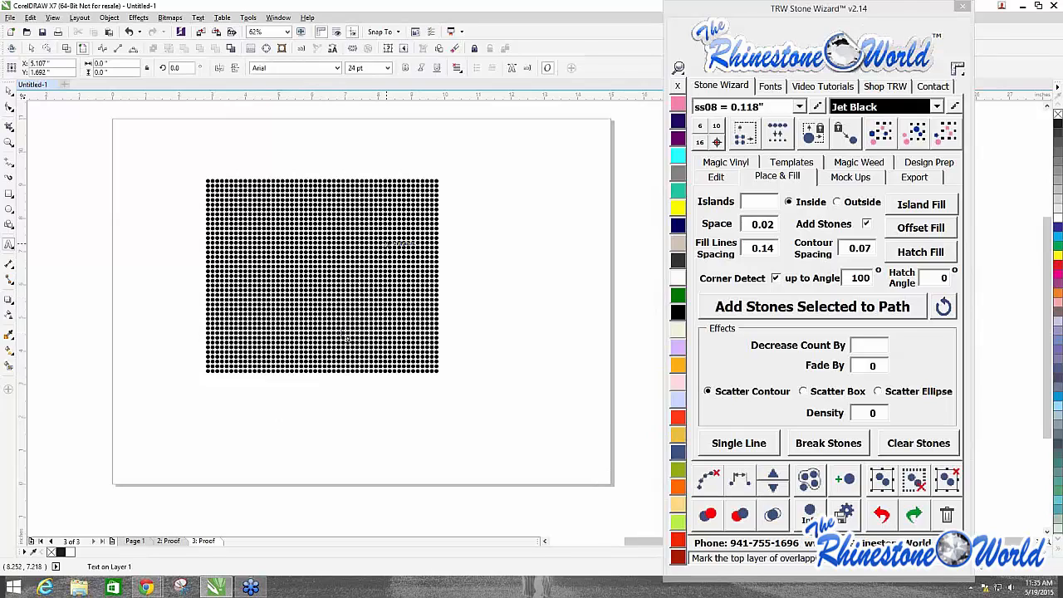
type("RW")
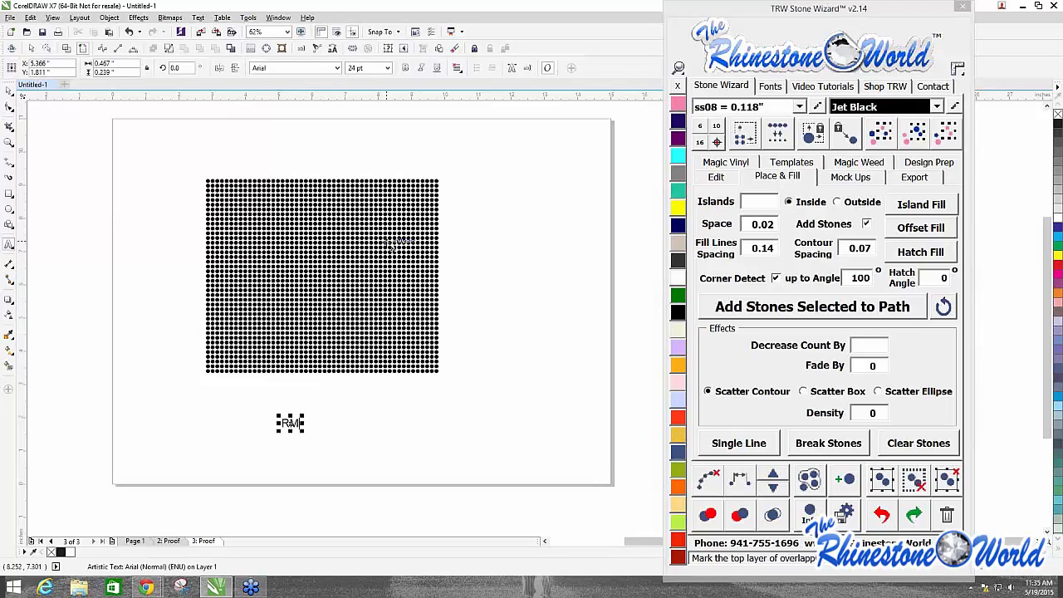
left_click_drag(306, 438, 290, 469)
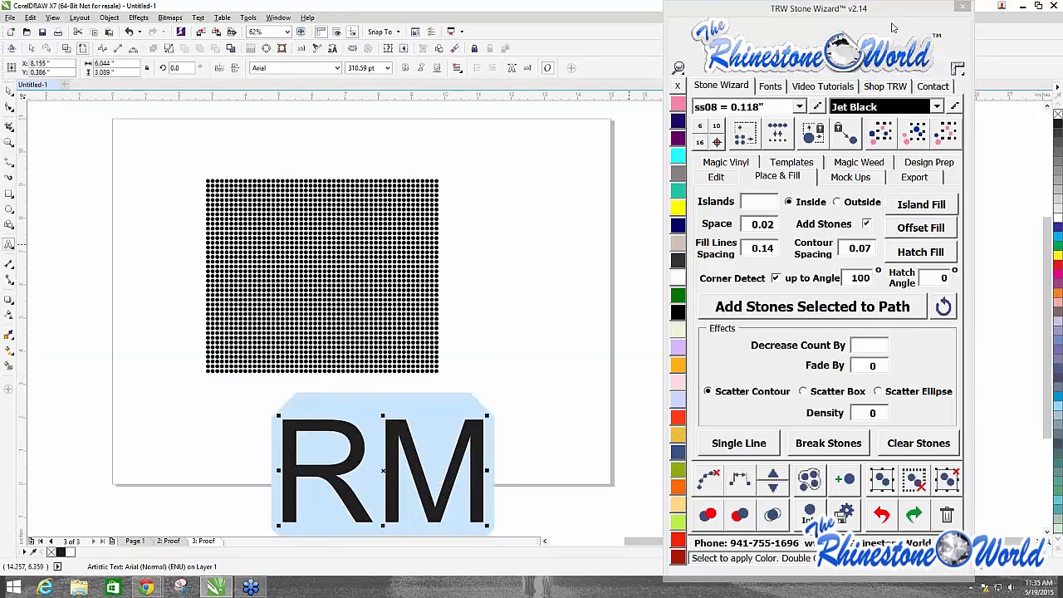
Step: Find the TRW fonts and apply TRW 28 TTF RF to the RM text
left_click(769, 85)
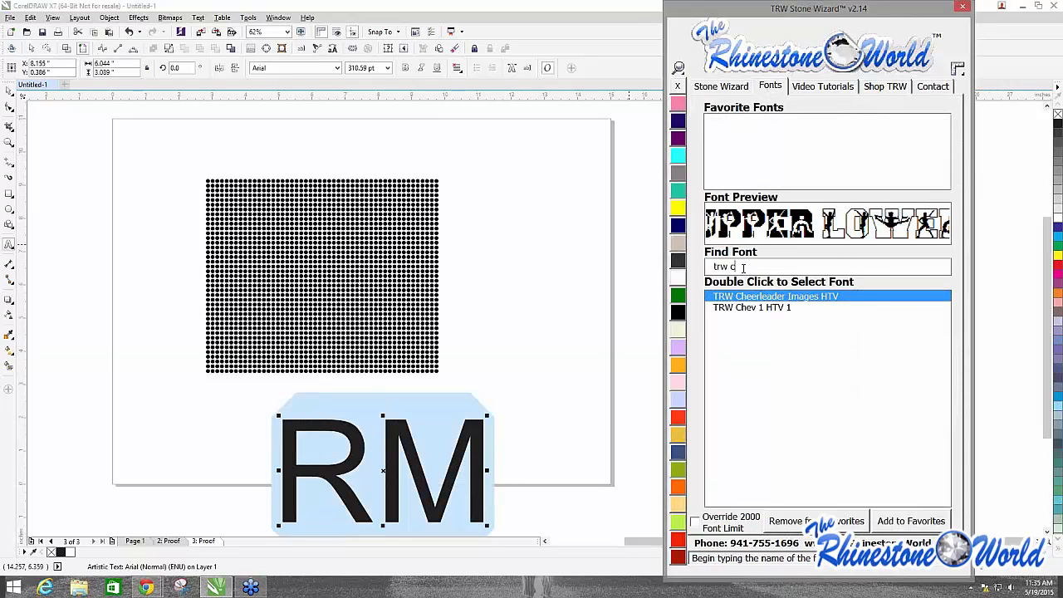
key("BackSpace")
double_click(759, 298)
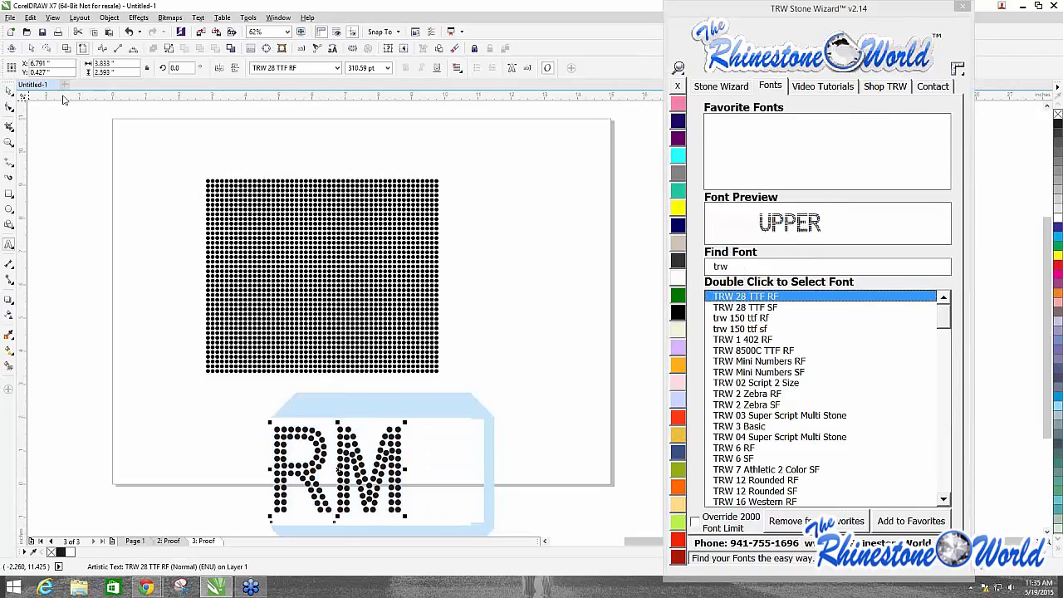
Step: Resize the RM rhinestone lettering to ss08 stones and recolour it Citrine
left_click(738, 90)
left_click(738, 136)
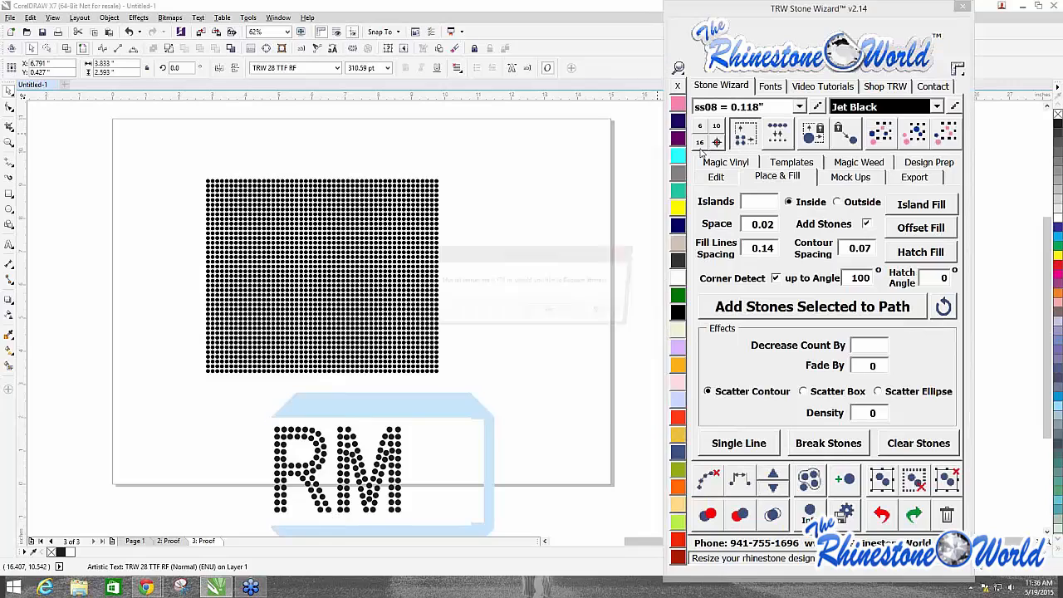
left_click(552, 315)
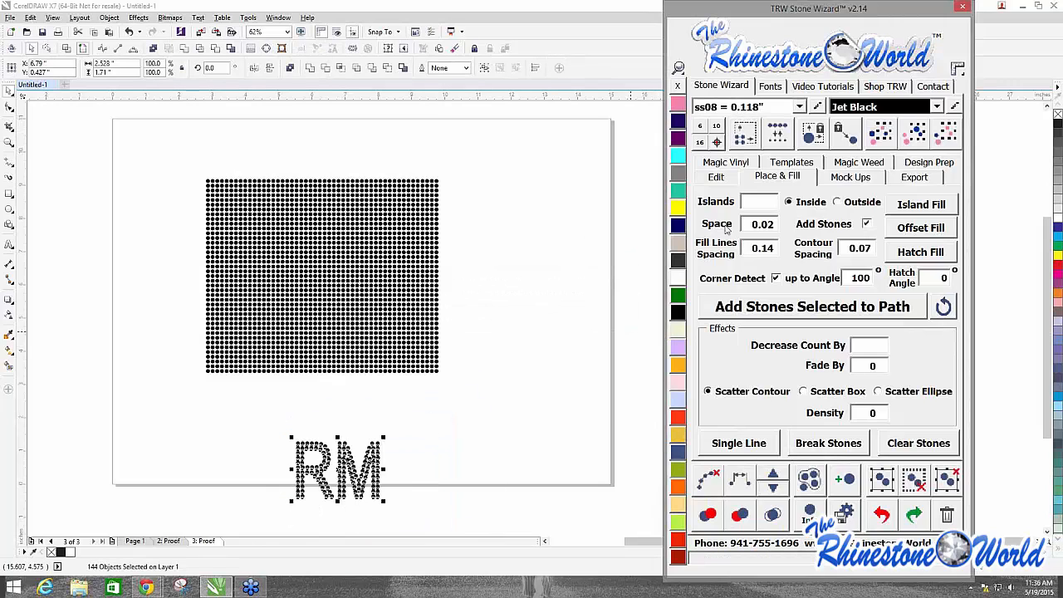
left_click(678, 209)
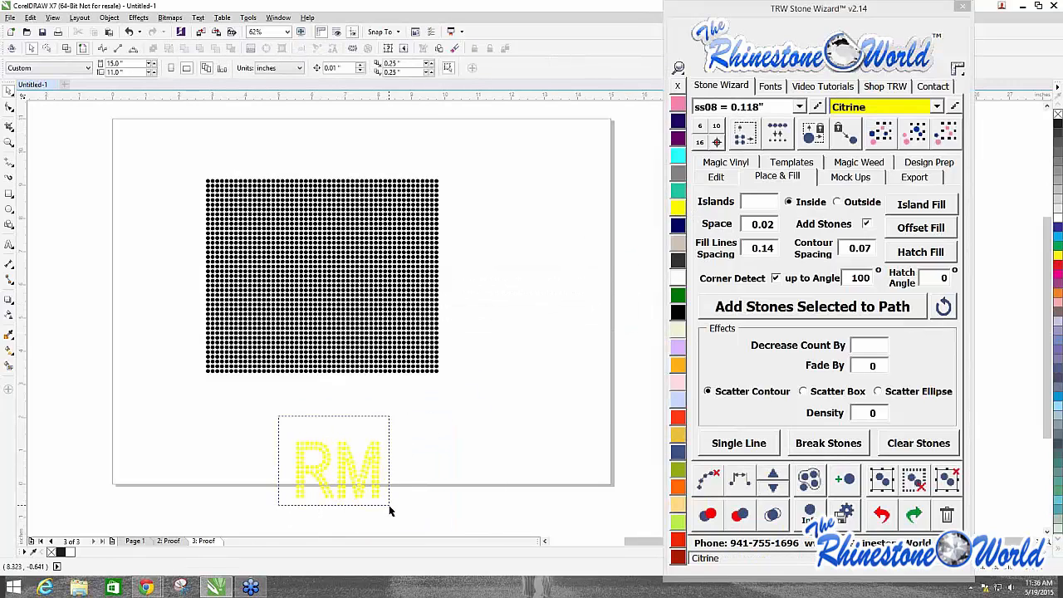
Step: Group the Citrine RM stones and place them over the middle of the black stone block
left_click(876, 484)
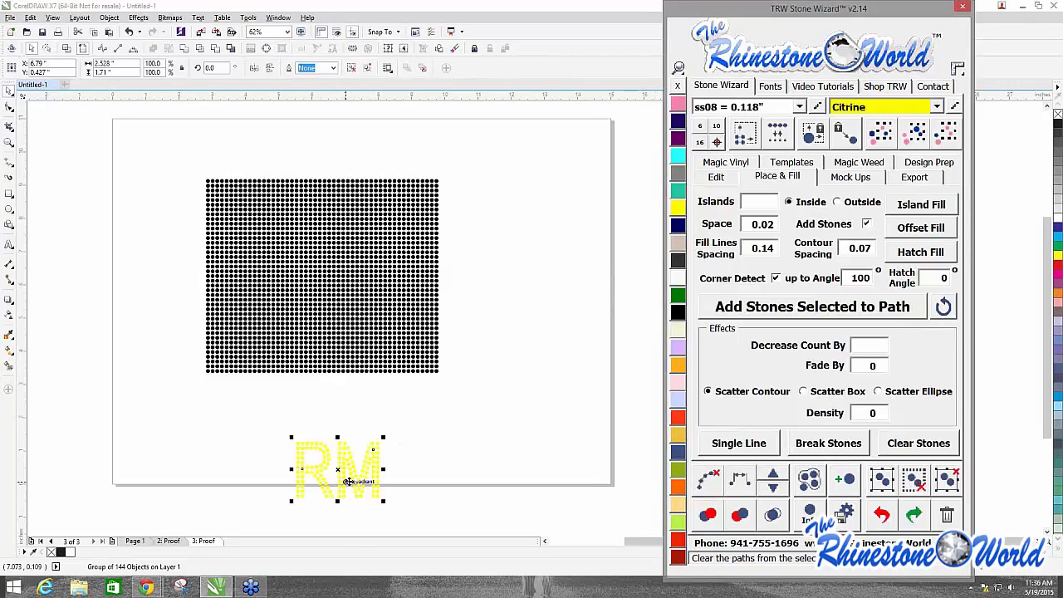
left_click_drag(337, 468, 323, 264)
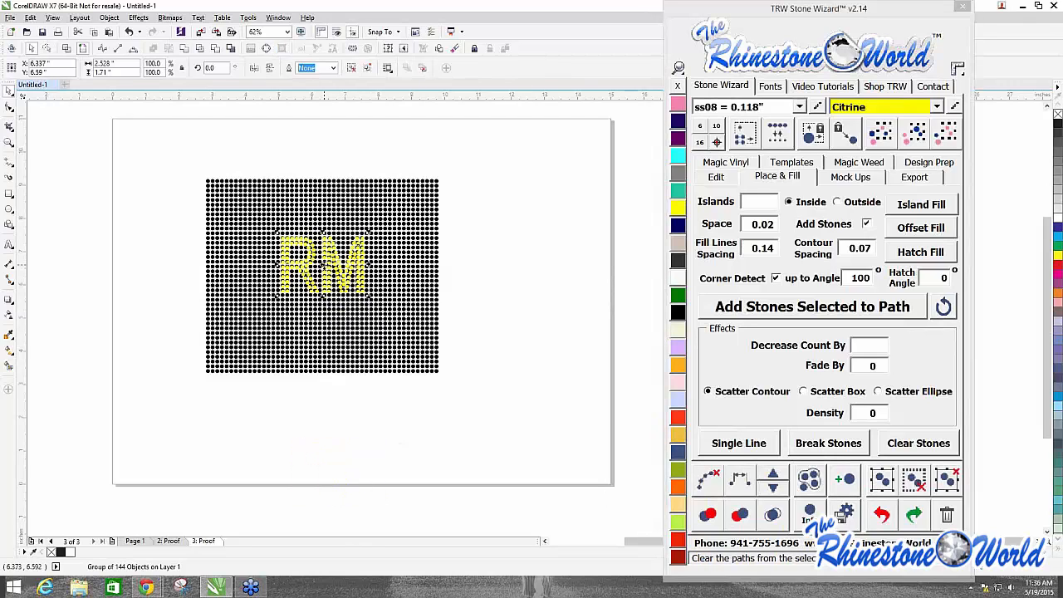
Step: Try to merge the overlapping stones of the black block and the RM lettering, and undo the merge
left_click_drag(129, 137, 551, 457)
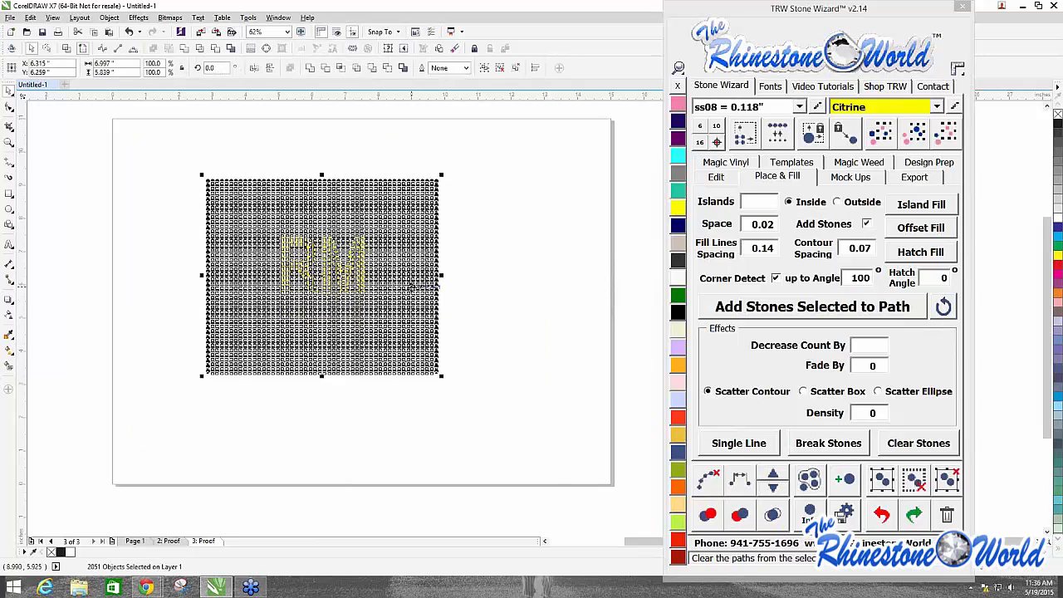
left_click(777, 521)
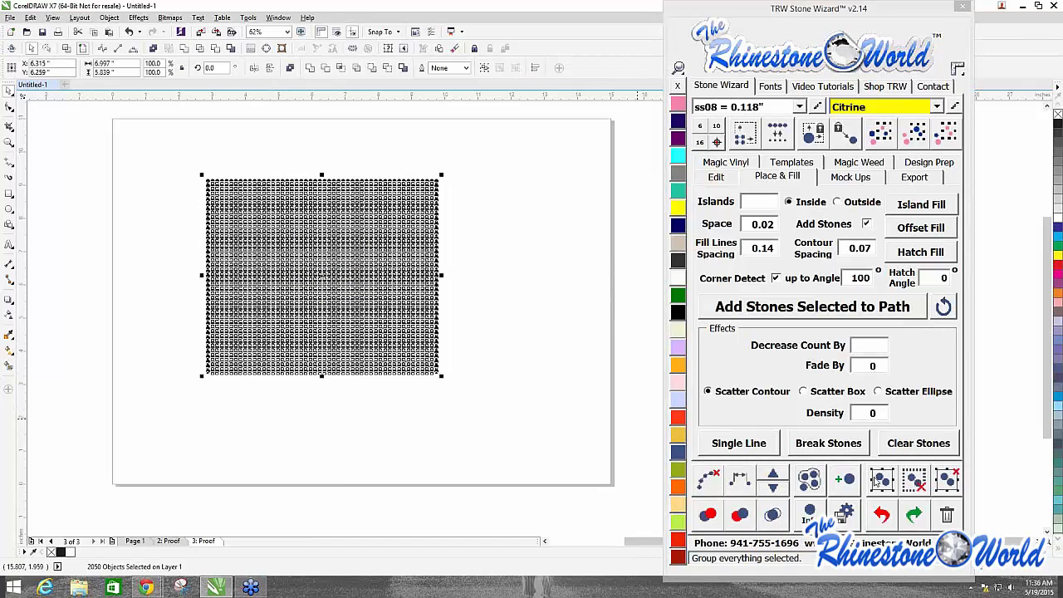
left_click(881, 515)
left_click(536, 351)
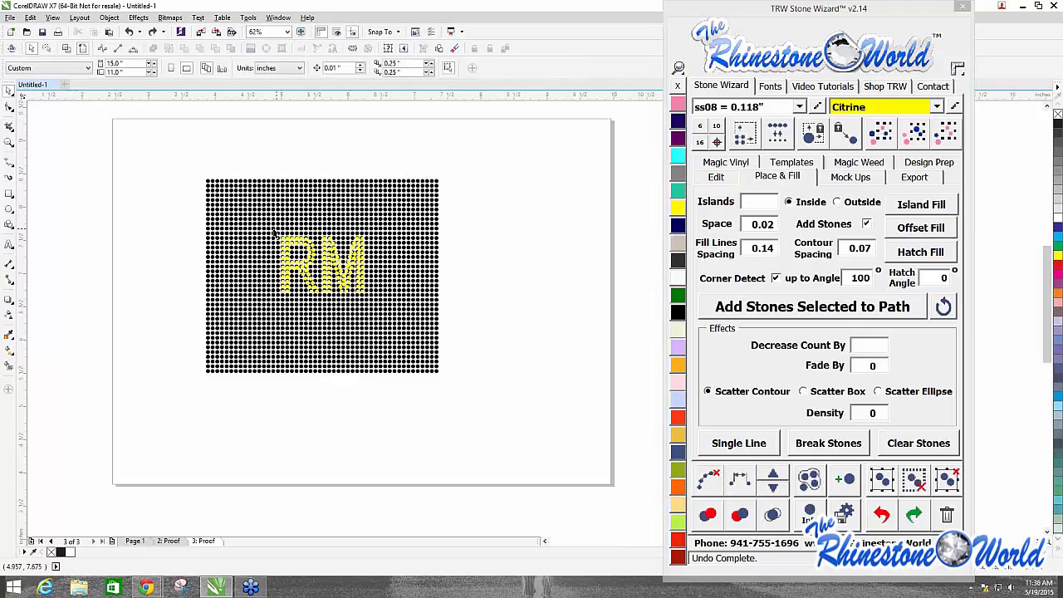
Step: Shift the grouped RM lettering slightly over the black stone block and send it to the back
scroll(275, 233, "up", 2)
scroll(271, 222, "up", 2)
scroll(285, 259, "down", 2)
left_click(307, 279)
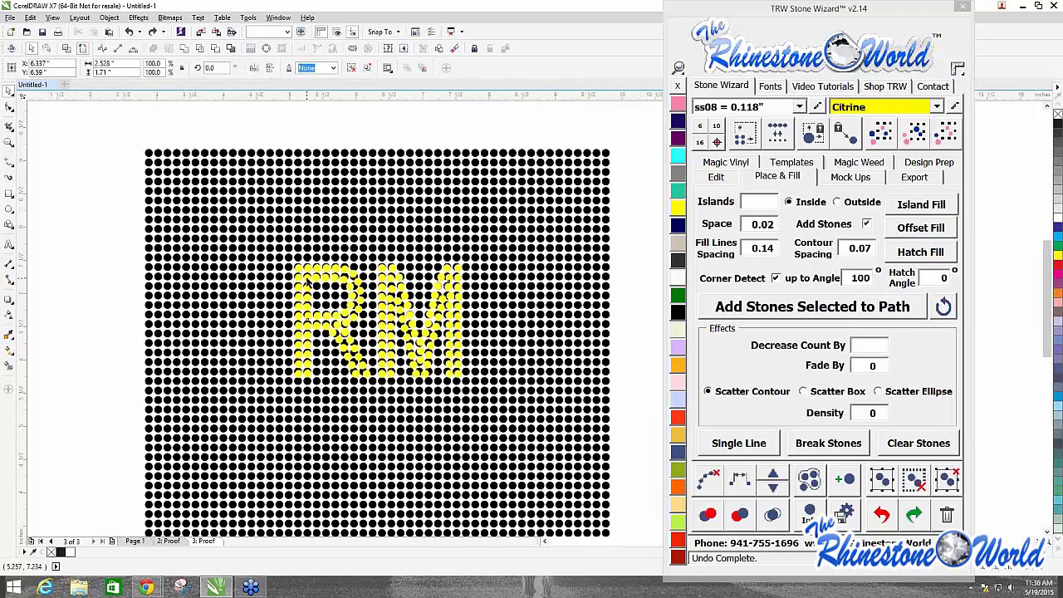
right_click(307, 279)
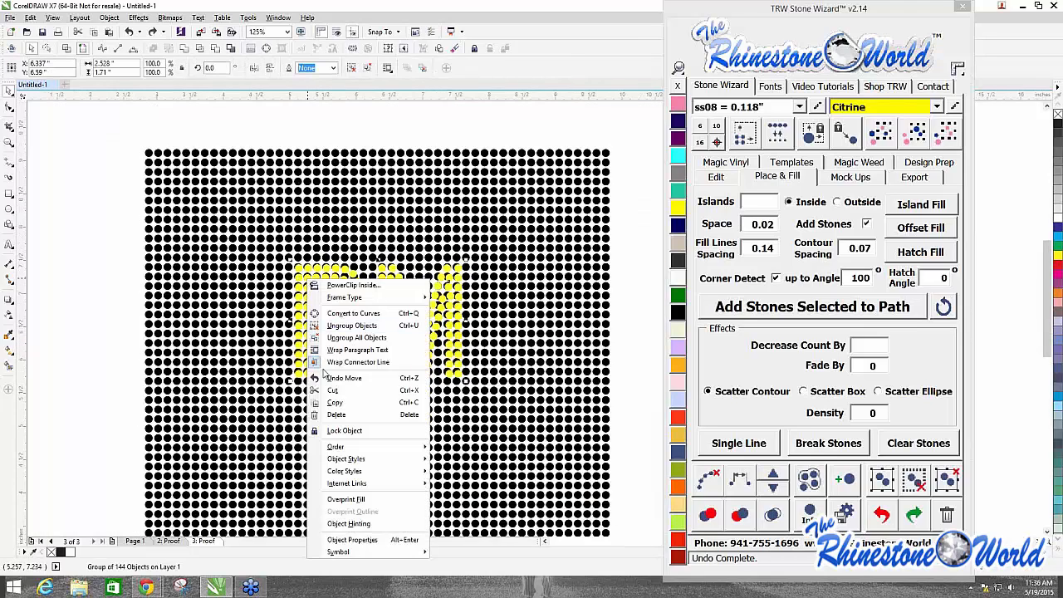
left_click(656, 400)
mouse_move(379, 314)
left_mouse_down()
mouse_move(382, 239)
mouse_move(386, 311)
left_mouse_up()
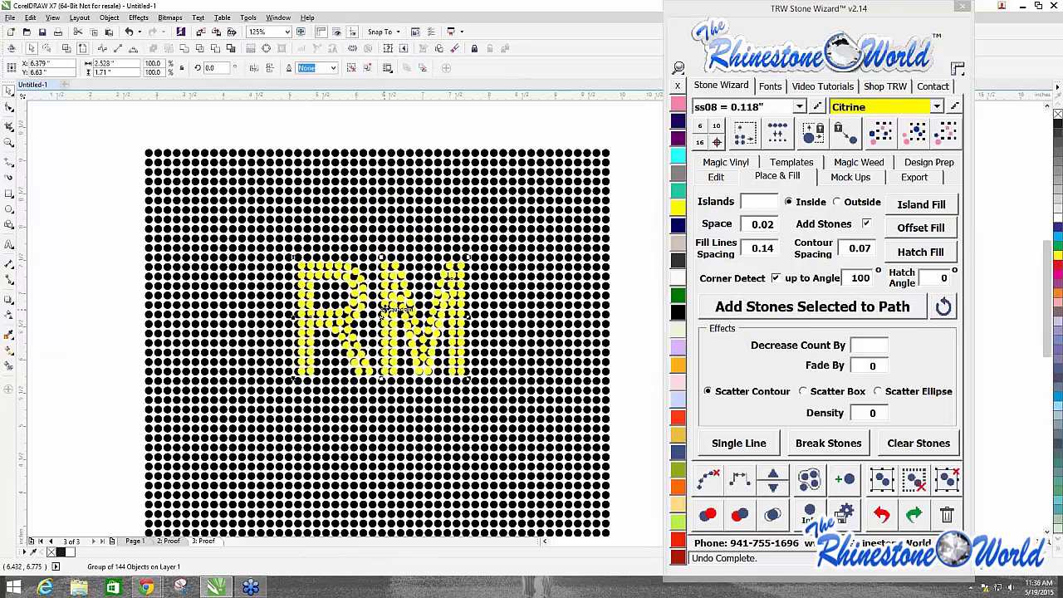
left_click(705, 180)
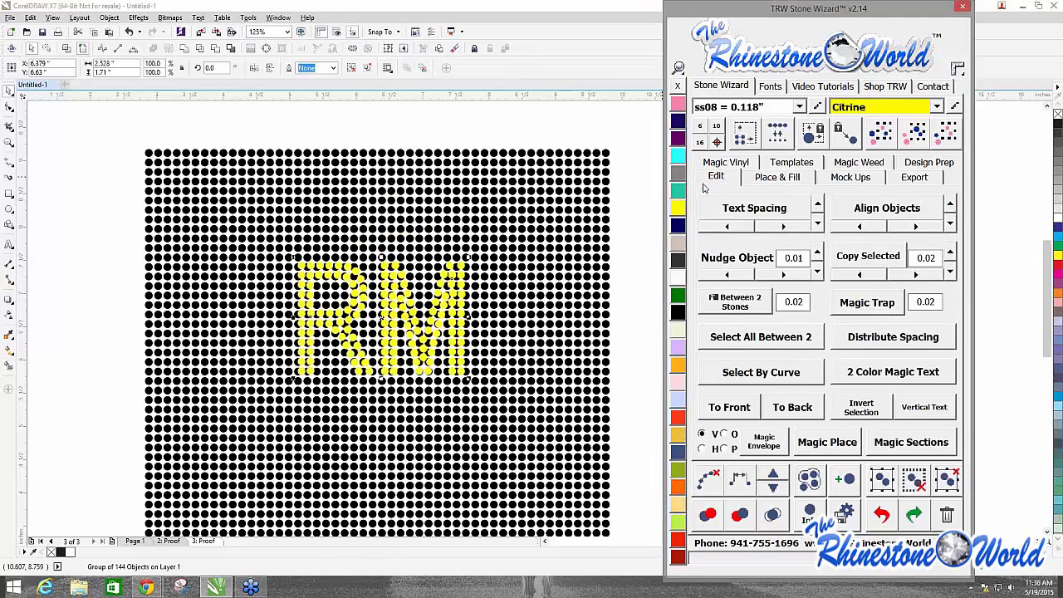
left_click(789, 405)
Step: Merge the overlapping stones across the black block and the RM lettering
scroll(90, 171, "down", 2)
left_click_drag(86, 148, 415, 433)
left_click(772, 515)
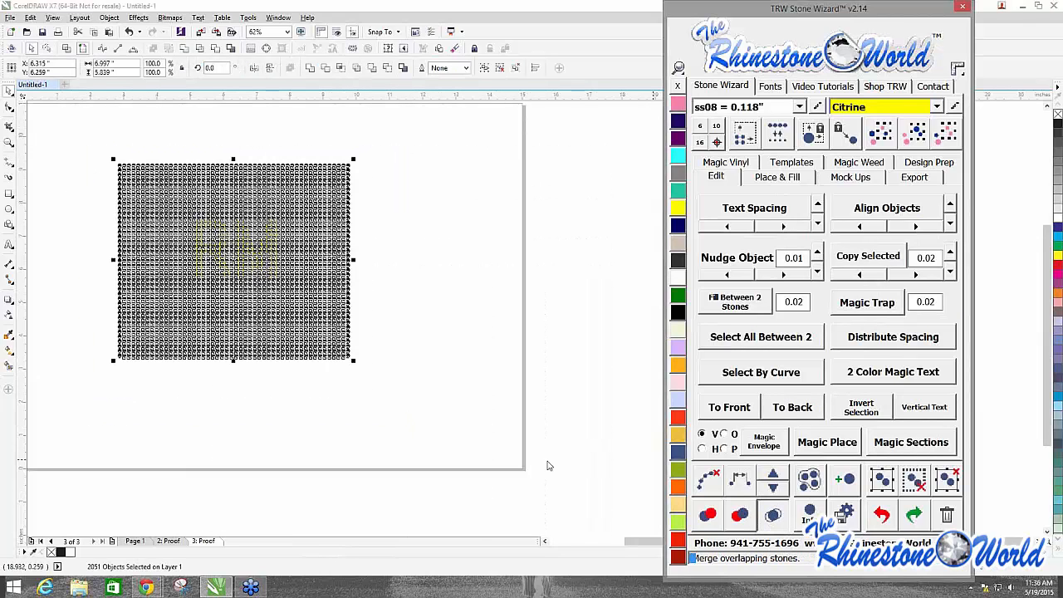
left_click(327, 404)
scroll(206, 233, "up", 4)
scroll(278, 295, "down", 4)
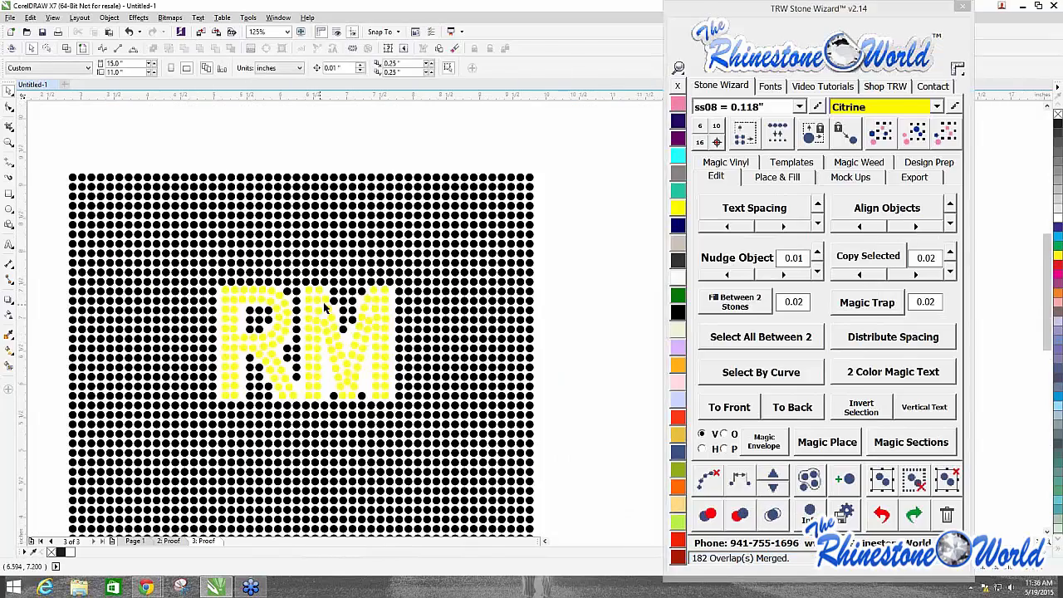
scroll(407, 285, "up", 4)
scroll(408, 327, "down", 1)
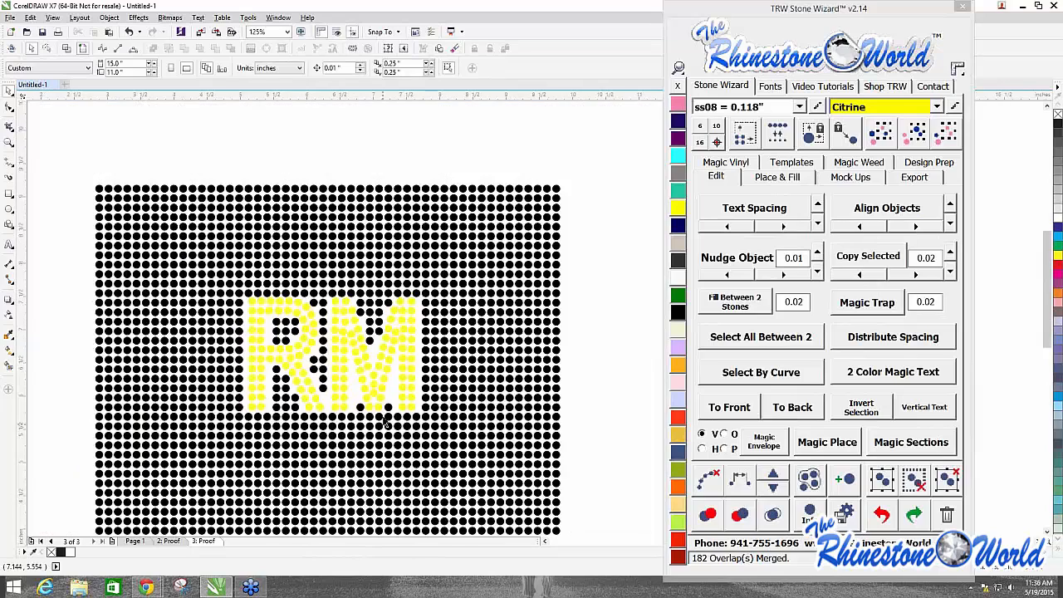
Step: Copy the black stone at the foot of the M's right-hand gap up into the gap and fill between the two stones at 0.02 spacing
scroll(383, 412, "up", 2)
left_click_drag(392, 388, 415, 253)
left_click(403, 394, "shift")
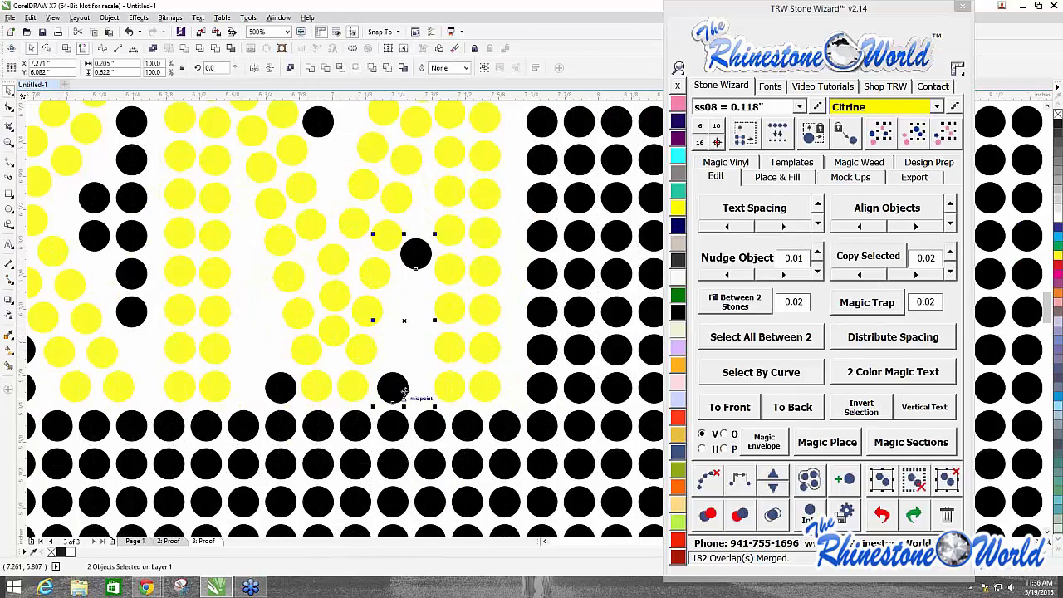
left_click(735, 301)
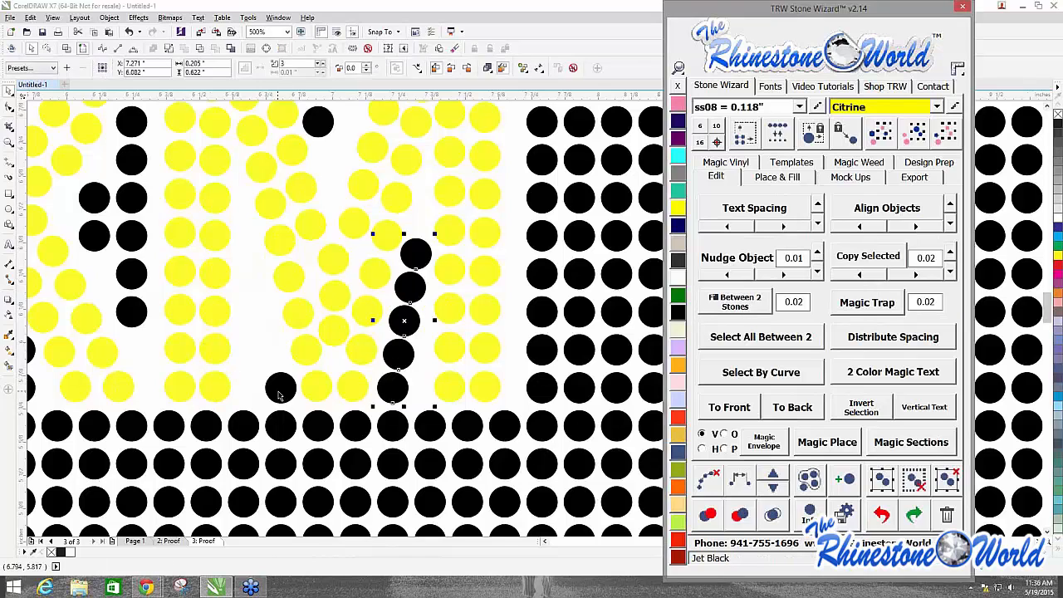
Step: Copy the black stone at the foot of the M's left-hand gap up into the gap and fill between the two stones at 0.02 spacing
left_click_drag(279, 391, 247, 241)
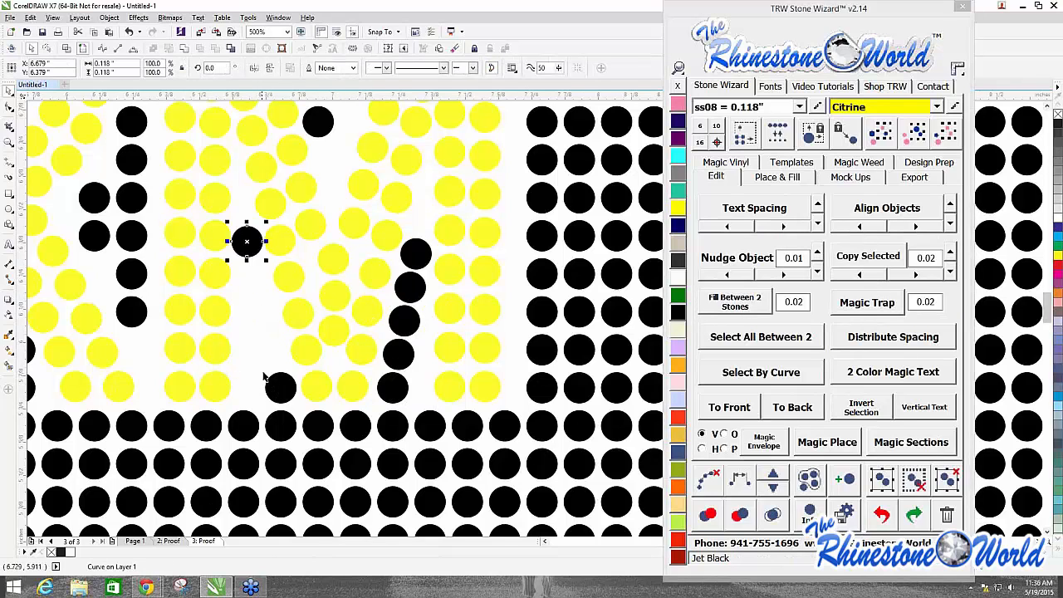
left_click(284, 388, "shift")
left_click(734, 302)
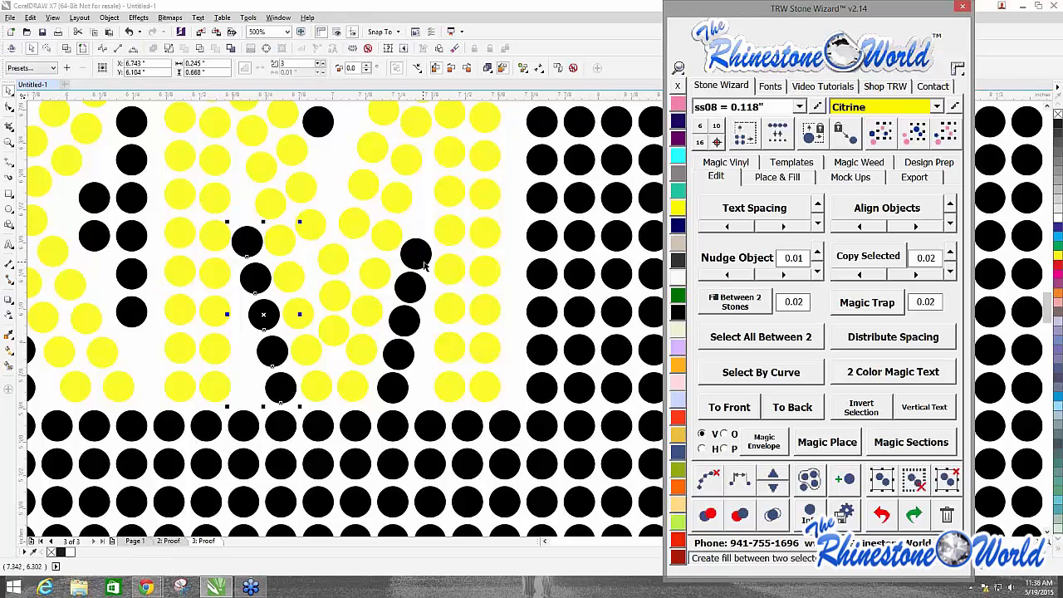
left_click(539, 312)
scroll(522, 304, "down", 5)
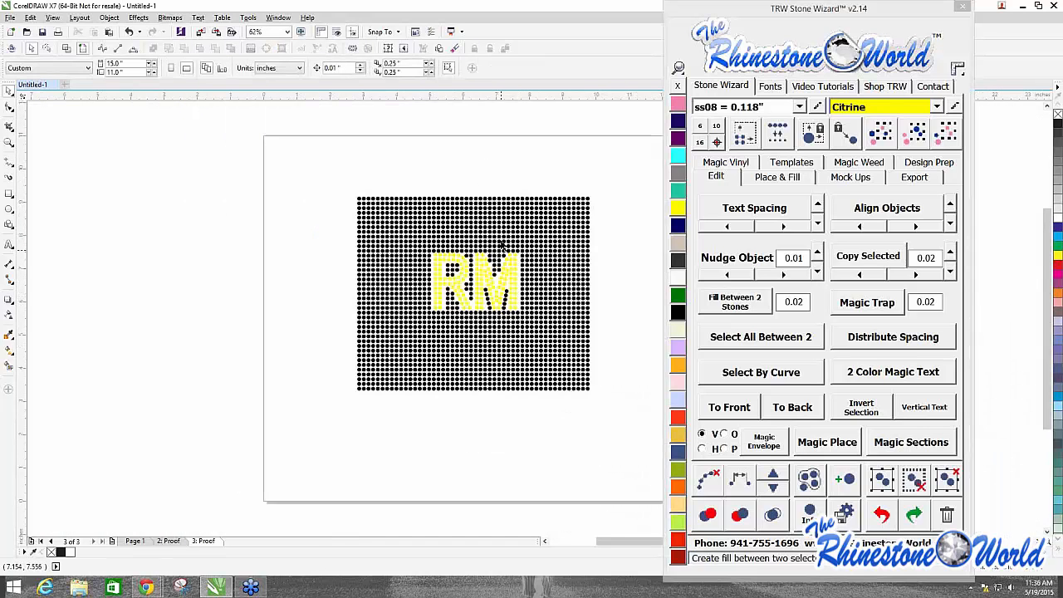
scroll(473, 254, "up", 4)
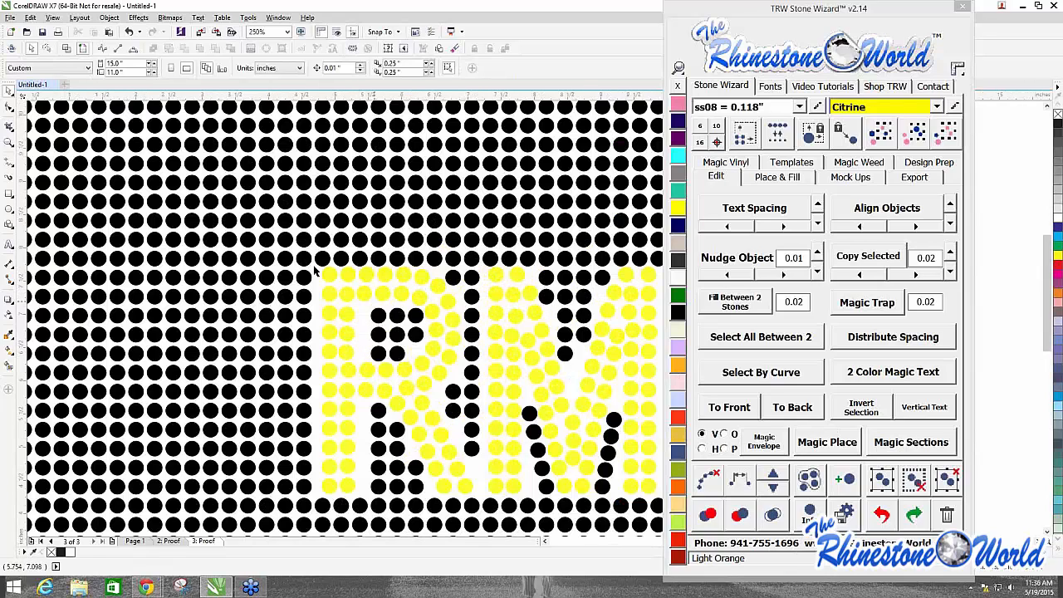
scroll(345, 291, "down", 4)
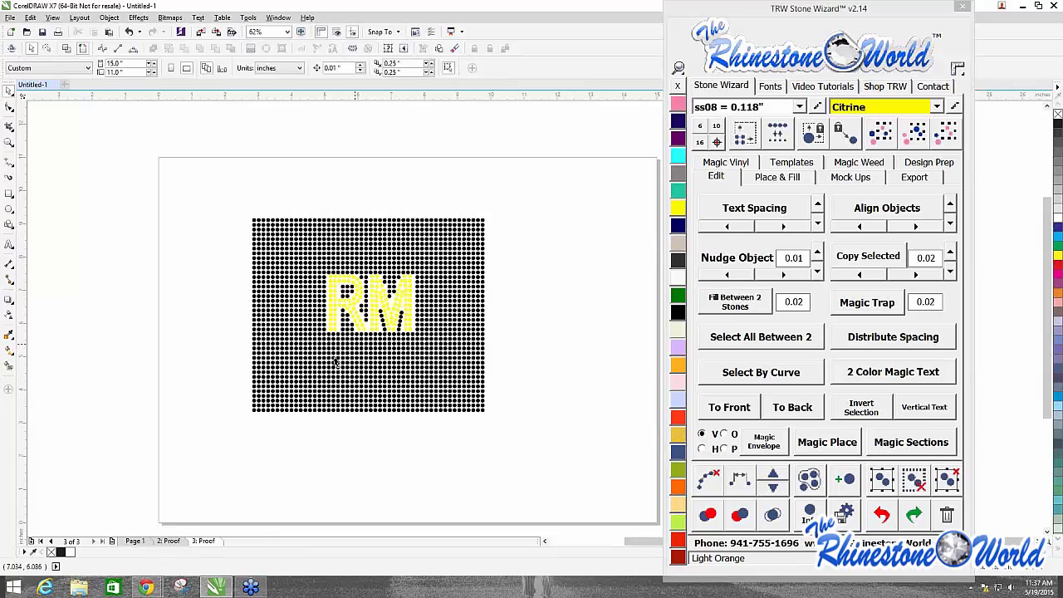
Step: Delete the whole black stone block together with the RM lettering
left_click_drag(367, 302, 462, 372)
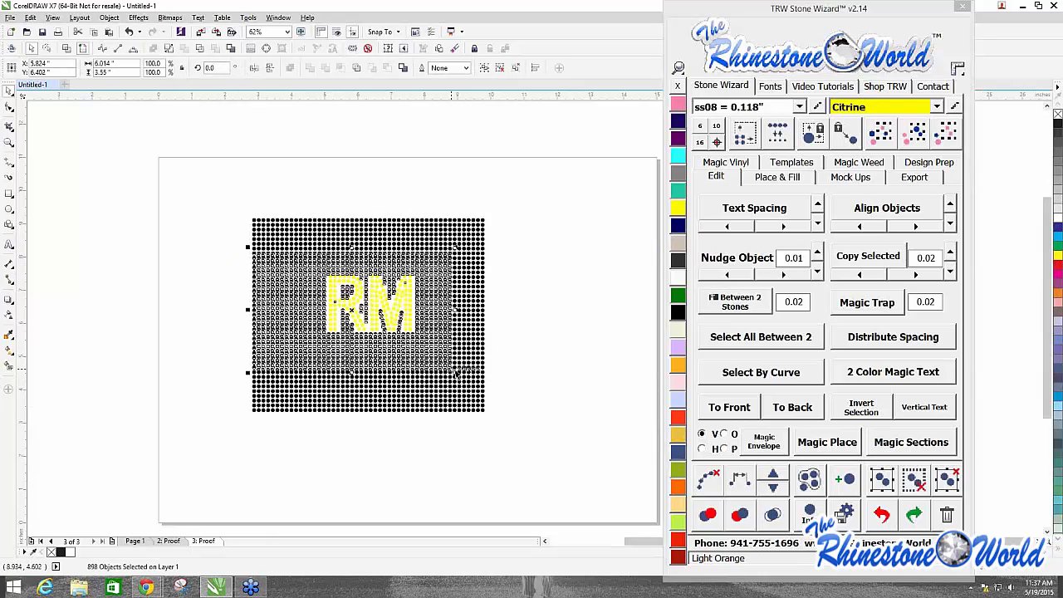
left_click_drag(200, 180, 556, 472)
key("Delete")
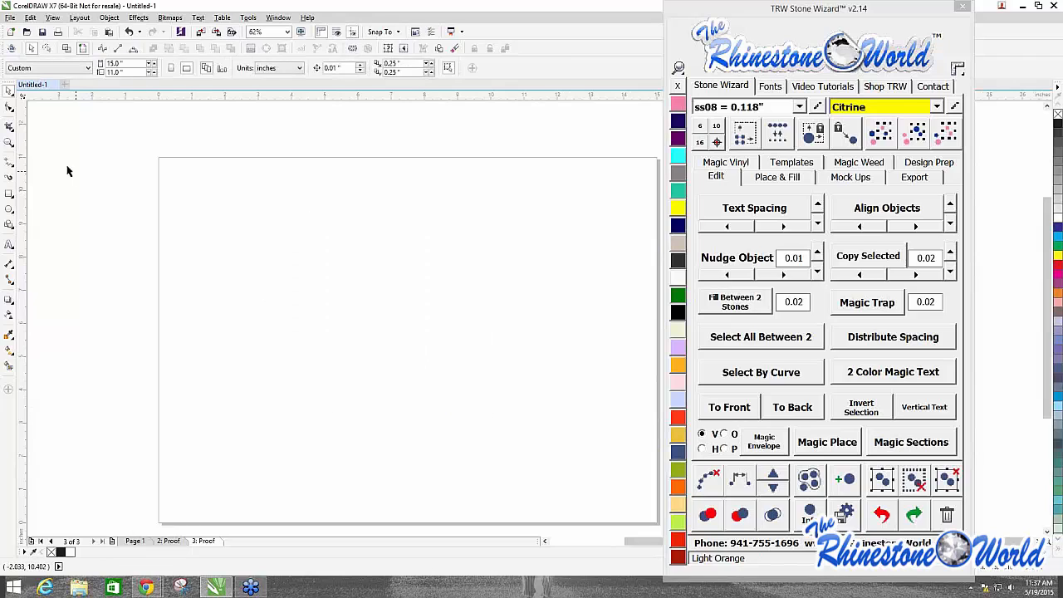
Step: Draw a rectangle about 6.87 by 5.23 inches in the middle of the empty page
left_click(9, 193)
left_click_drag(292, 237, 521, 412)
key("space")
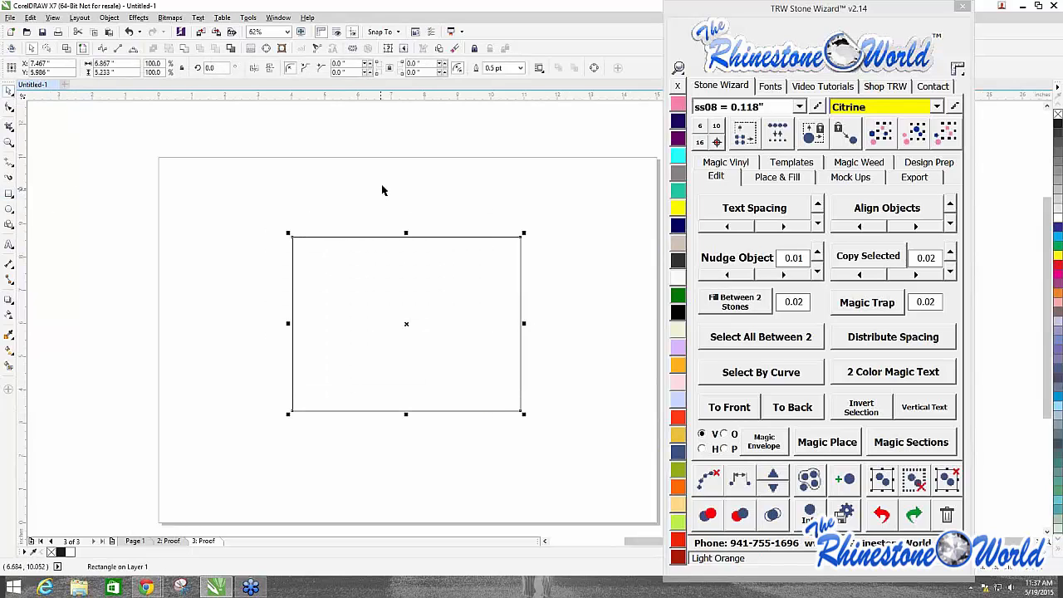
Step: Hatch-fill the rectangle with ss08 Citrine stones and clear the leftover paths
left_click(777, 177)
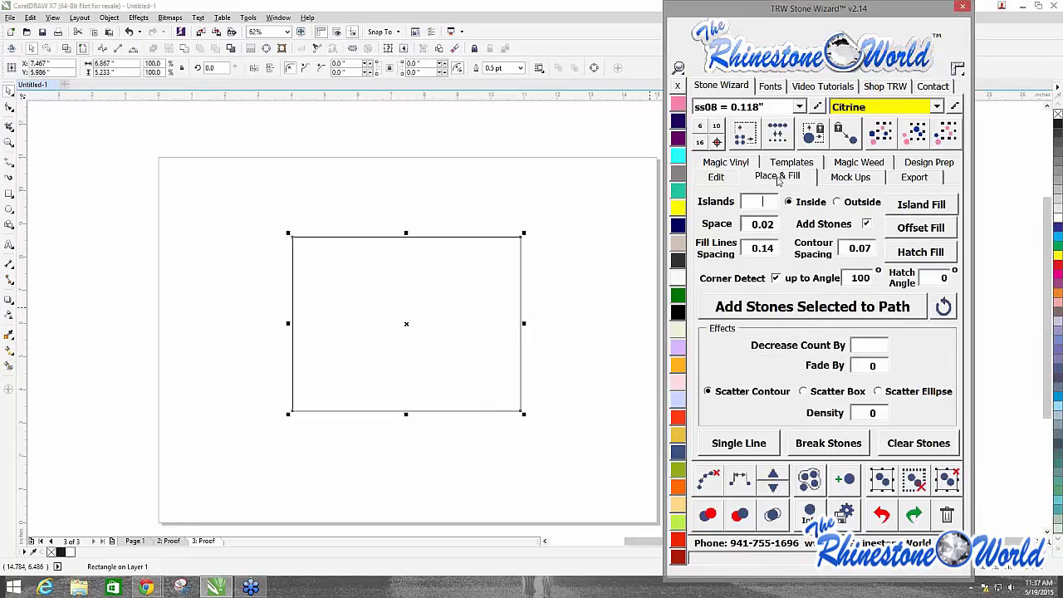
left_click(908, 254)
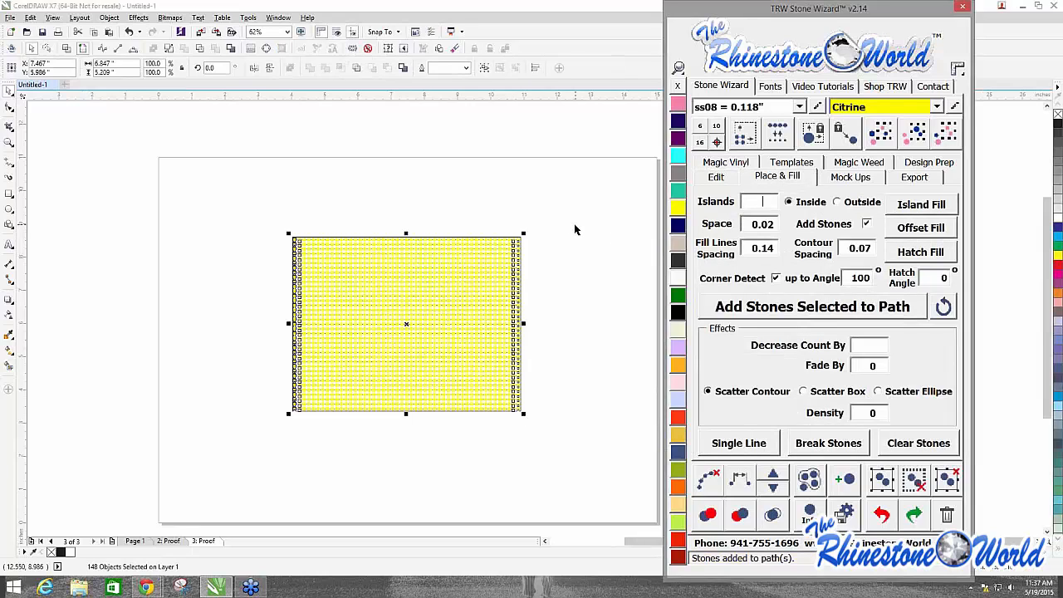
left_click_drag(254, 208, 551, 438)
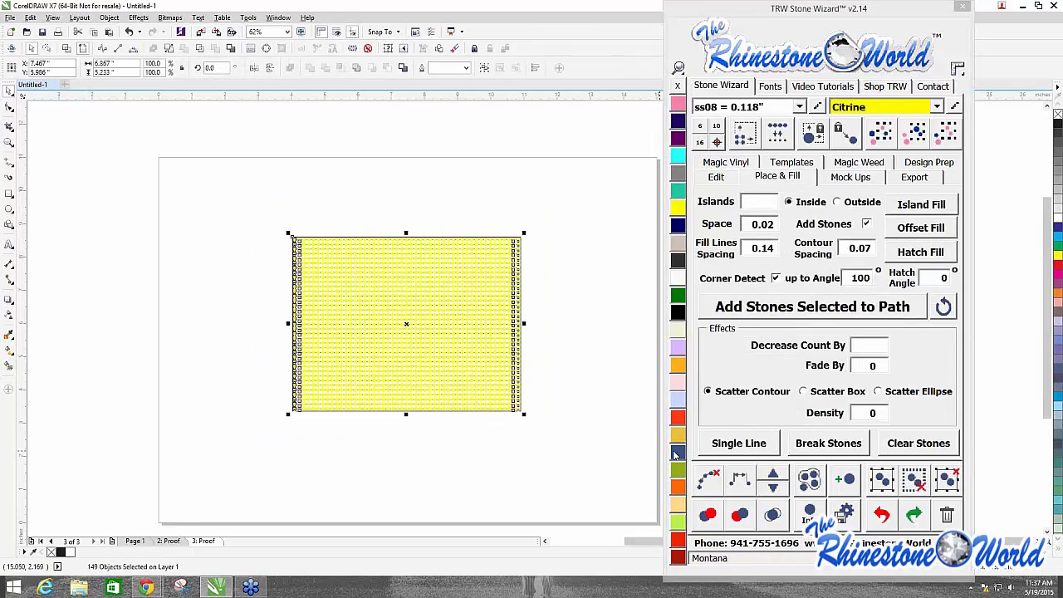
left_click(459, 454)
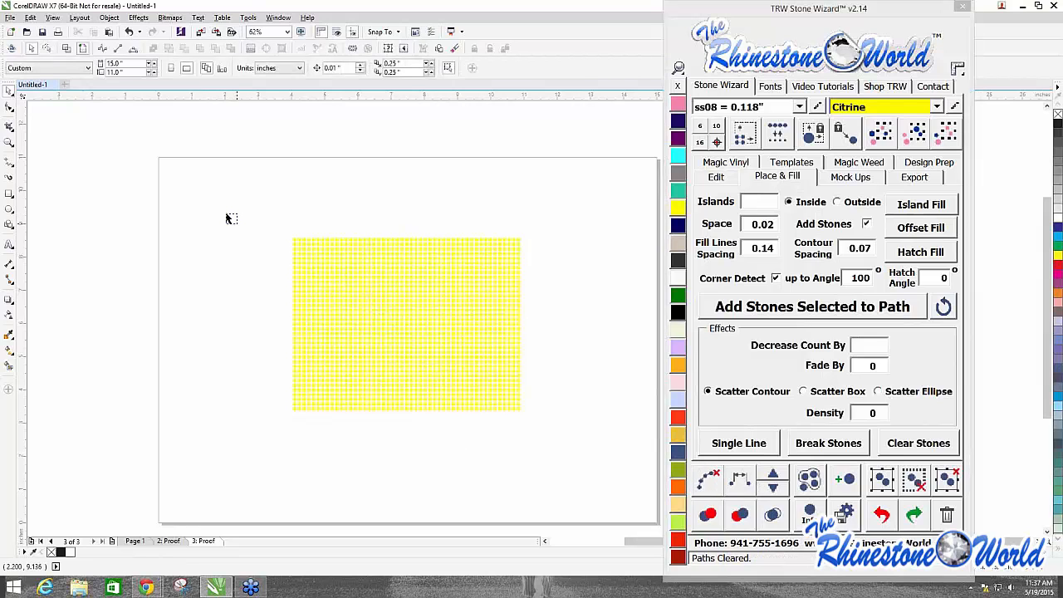
Step: Recolour all the stones in the filled rectangle Jet Black
left_click_drag(227, 216, 570, 427)
left_click(678, 312)
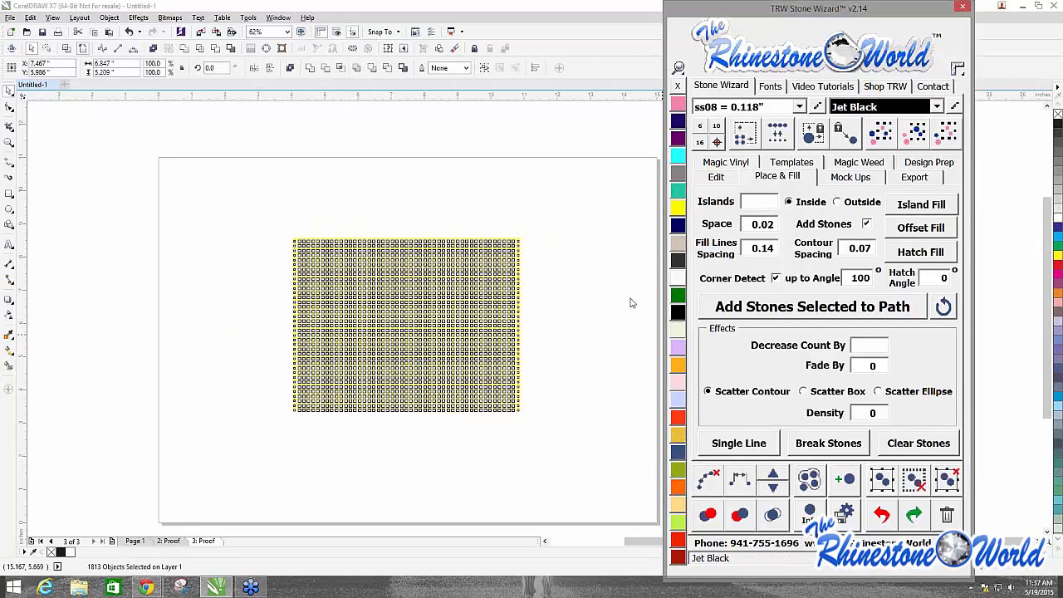
left_click(418, 190)
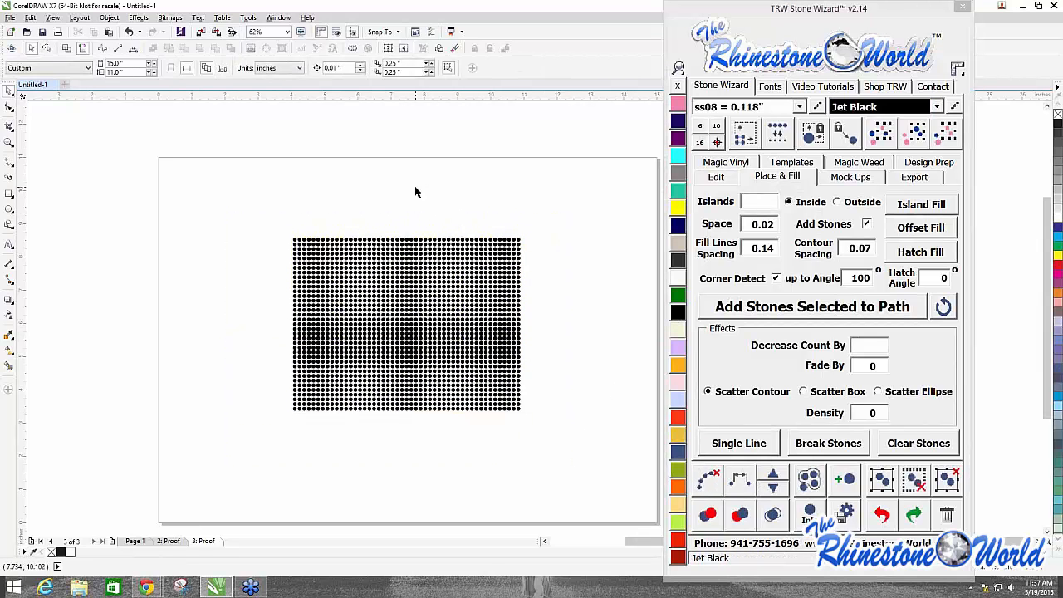
Step: Add the text "TRW" above the black stone block and enlarge it to about 168 pt
left_click(9, 245)
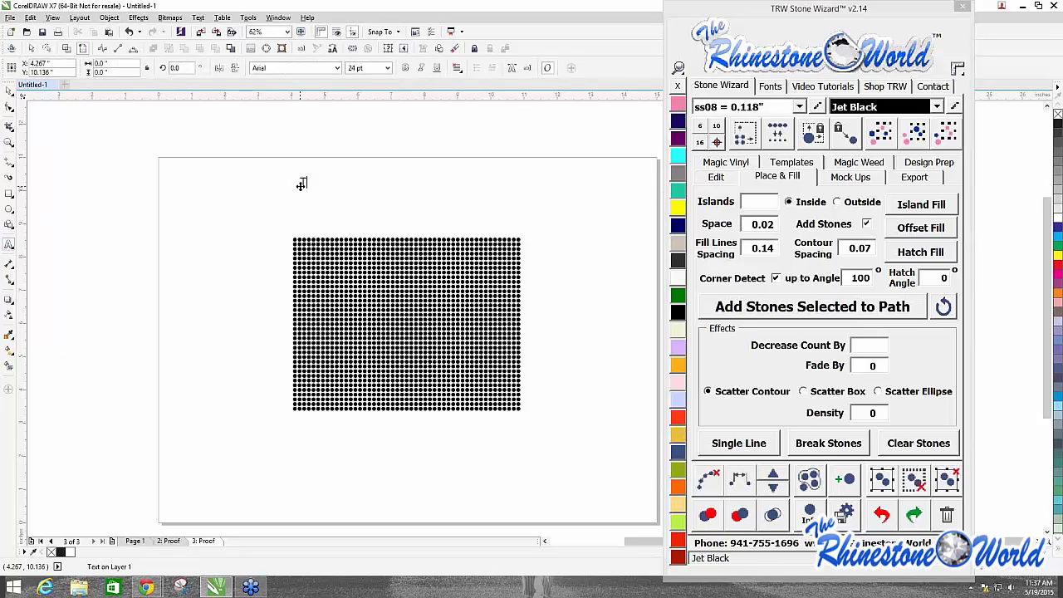
left_click(301, 184)
type("TRW")
key("Escape")
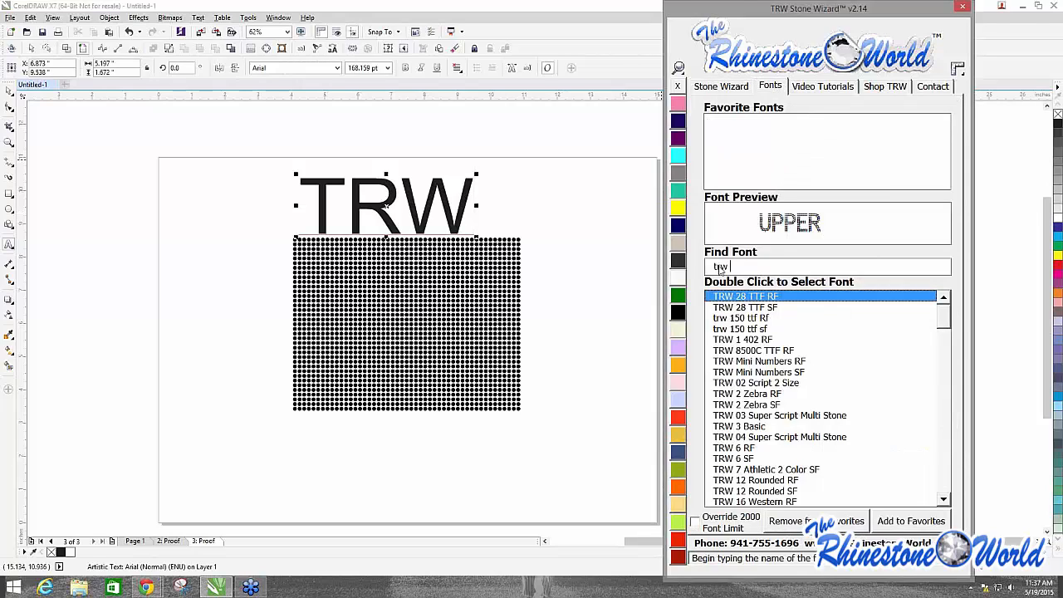
Step: Find the Impact font, apply it to the TRW text and colour the text Citrine
type("impa")
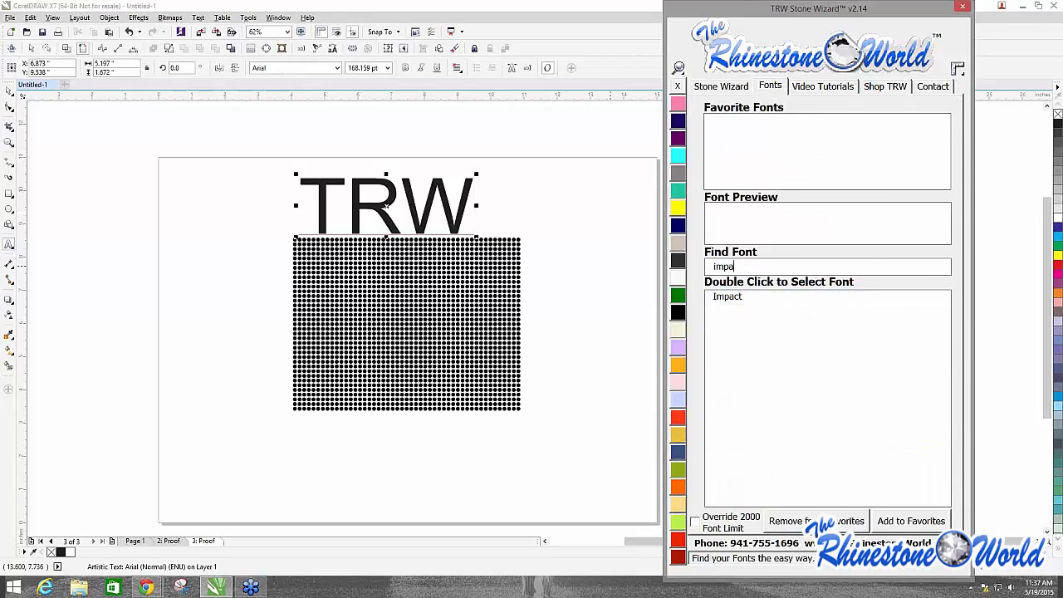
type("c")
double_click(731, 298)
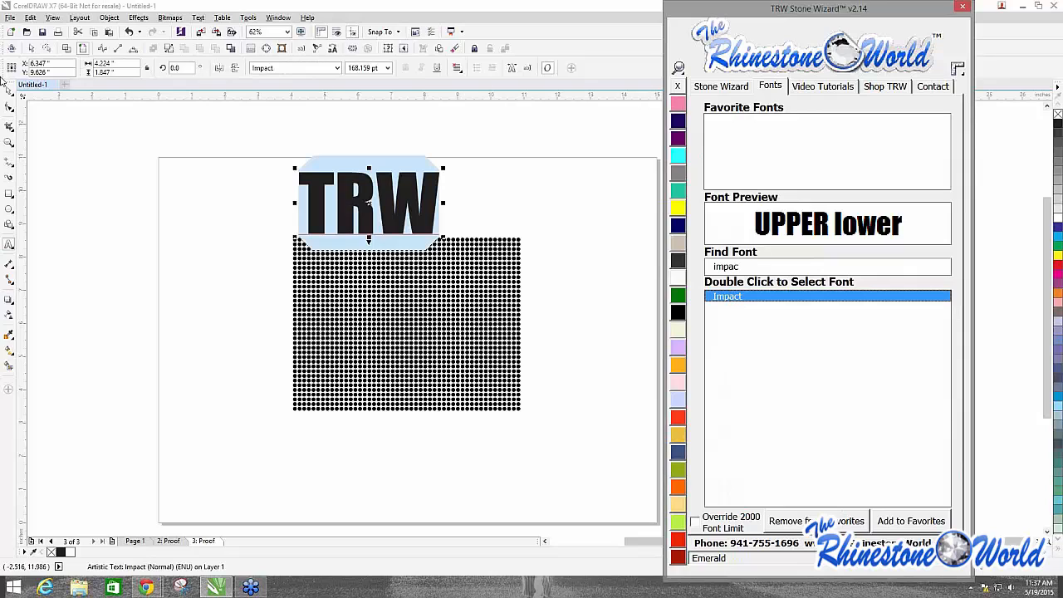
left_click(677, 208)
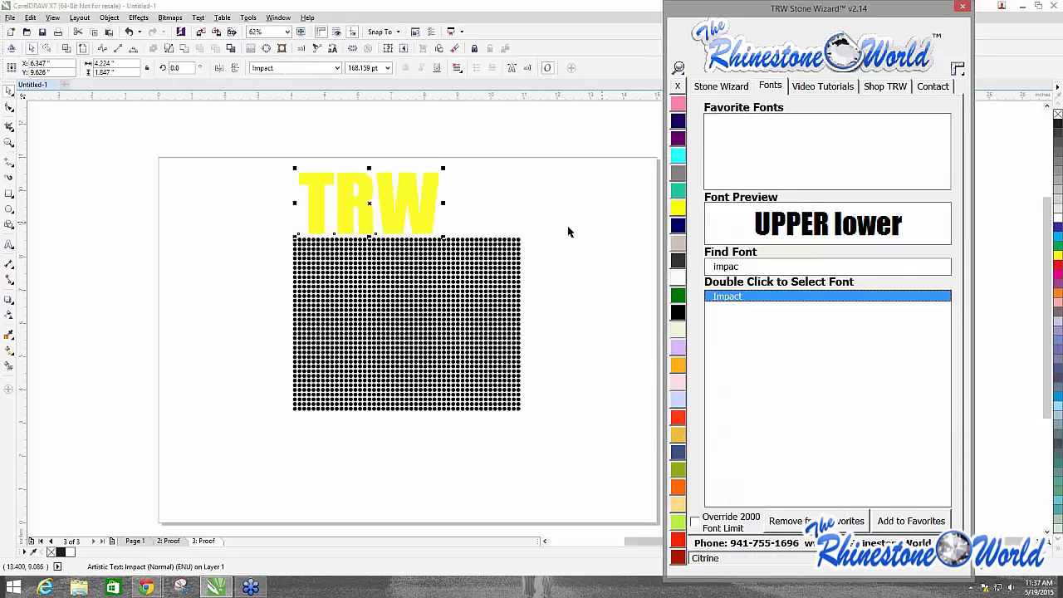
Step: Place the TRW text over the middle of the black stone block and send it to the back
left_click(569, 230)
left_click_drag(427, 207, 459, 316)
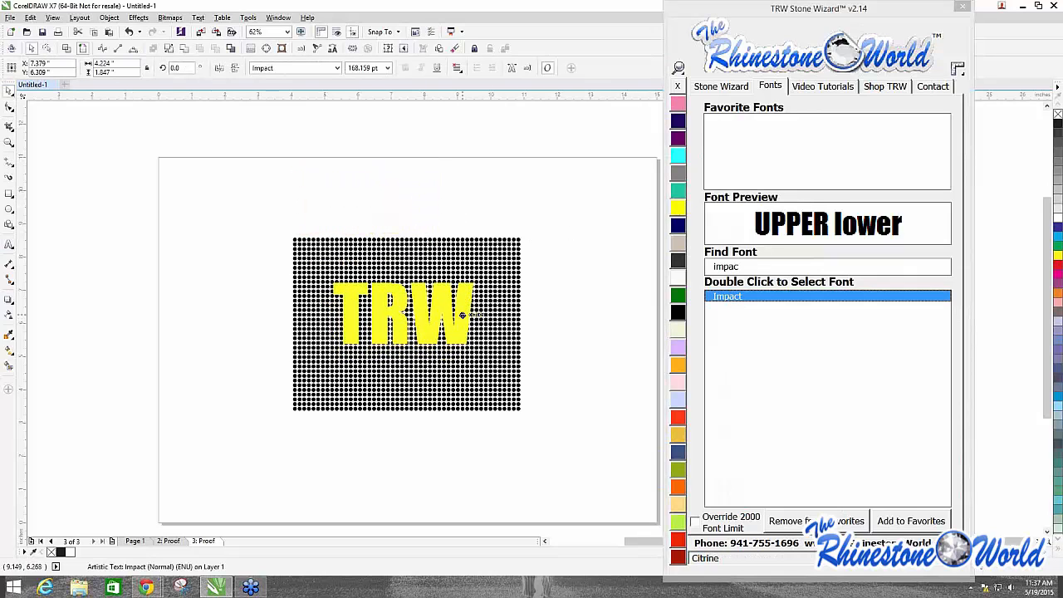
left_click(720, 86)
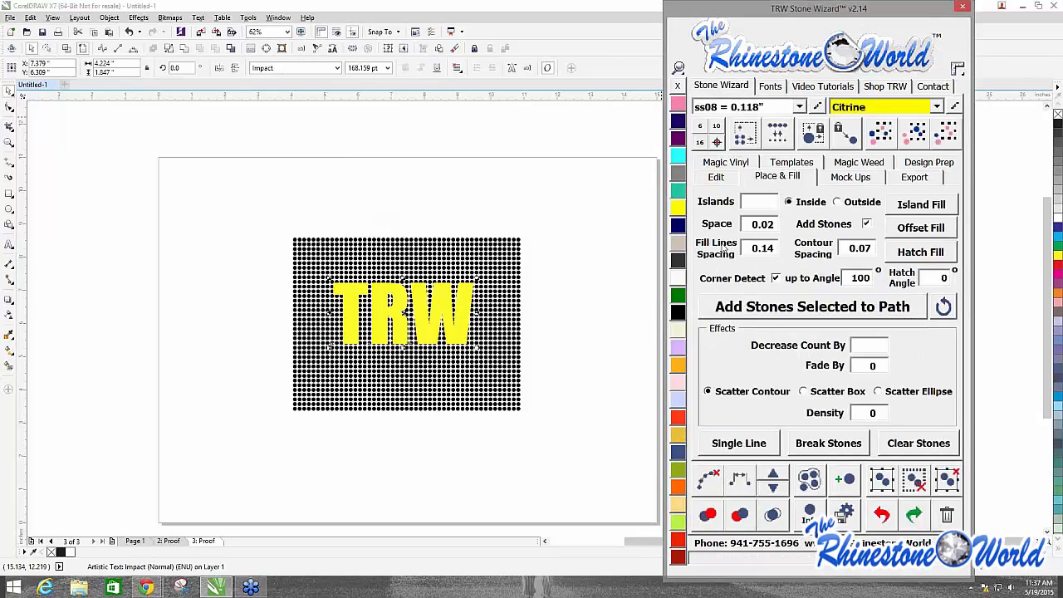
left_click(715, 177)
left_click(792, 407)
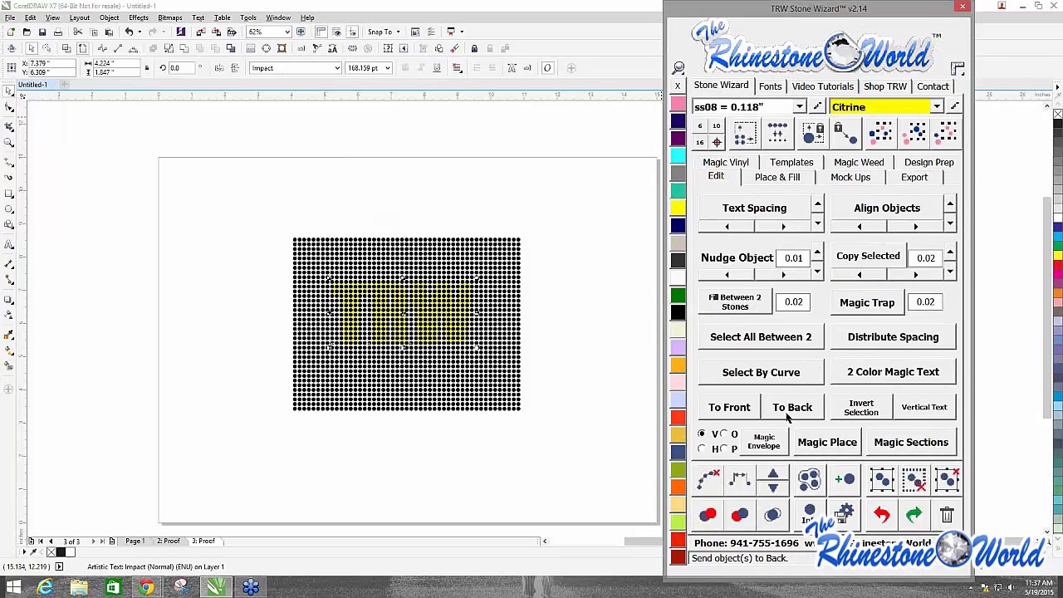
left_click_drag(219, 204, 552, 479)
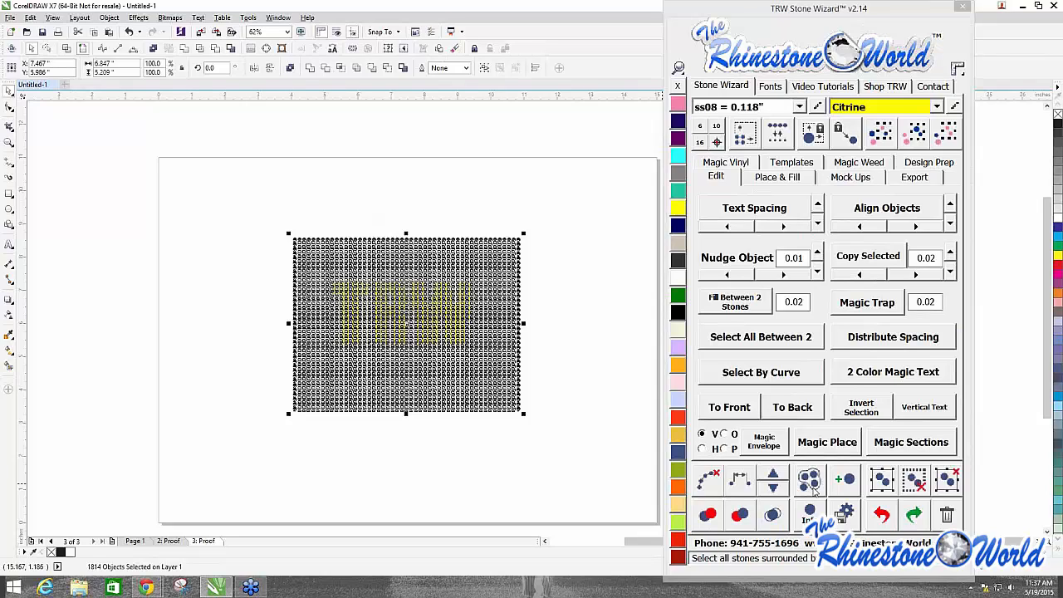
left_click(810, 483)
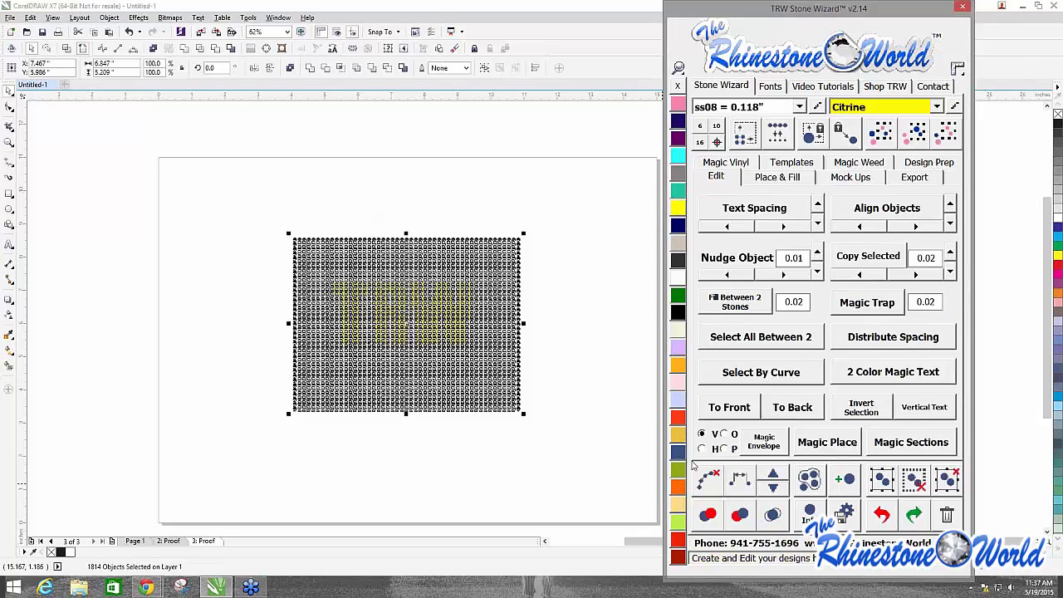
left_click_drag(249, 261, 494, 357)
left_click(64, 318)
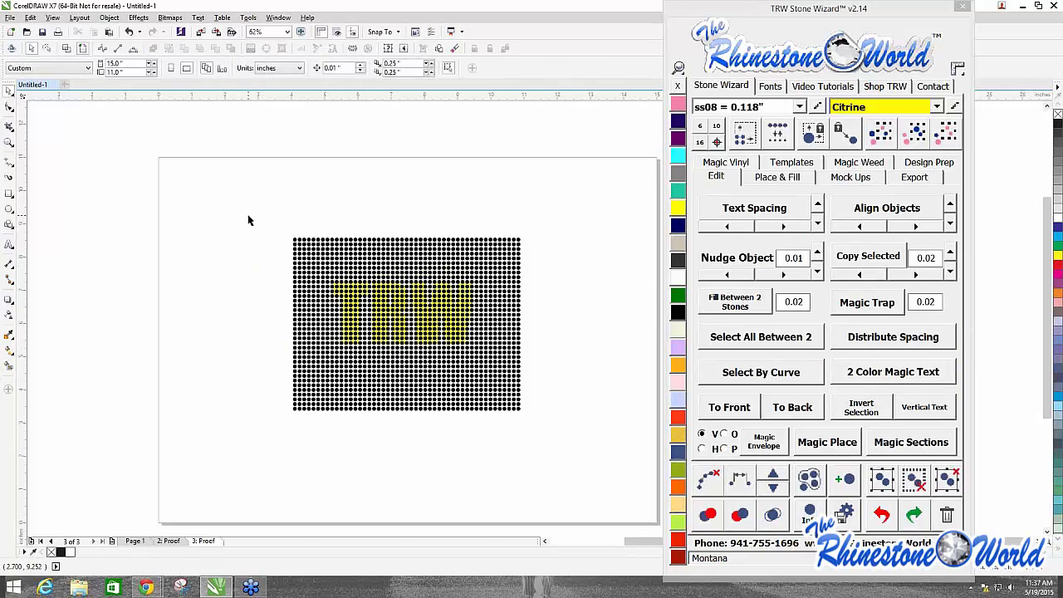
Step: Select all the stones surrounded by the TRW text and recolour them Citrine
scroll(356, 310, "up", 2)
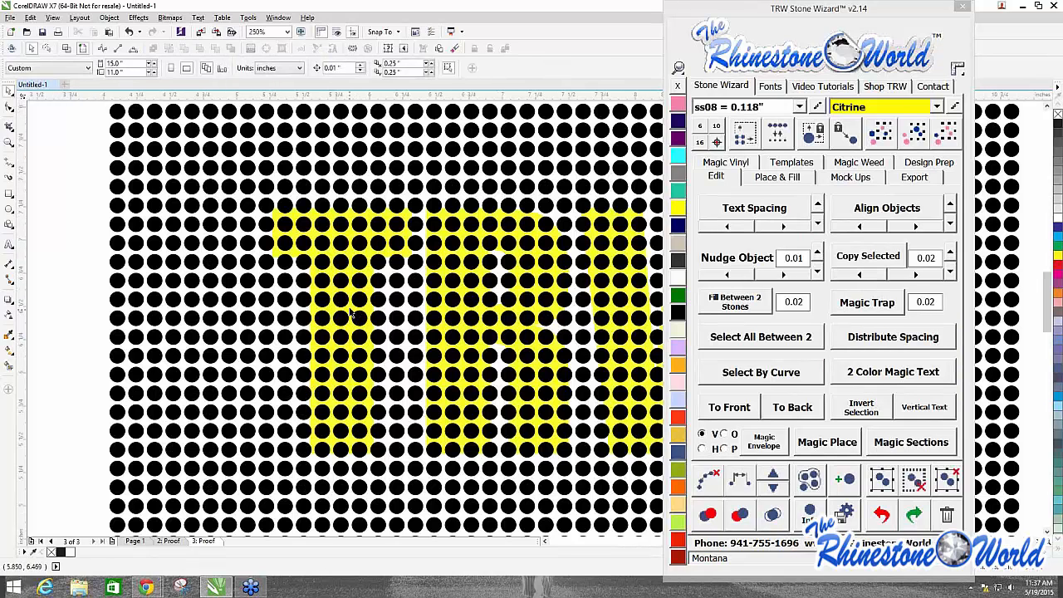
left_click(350, 314)
scroll(350, 314, "down", 2)
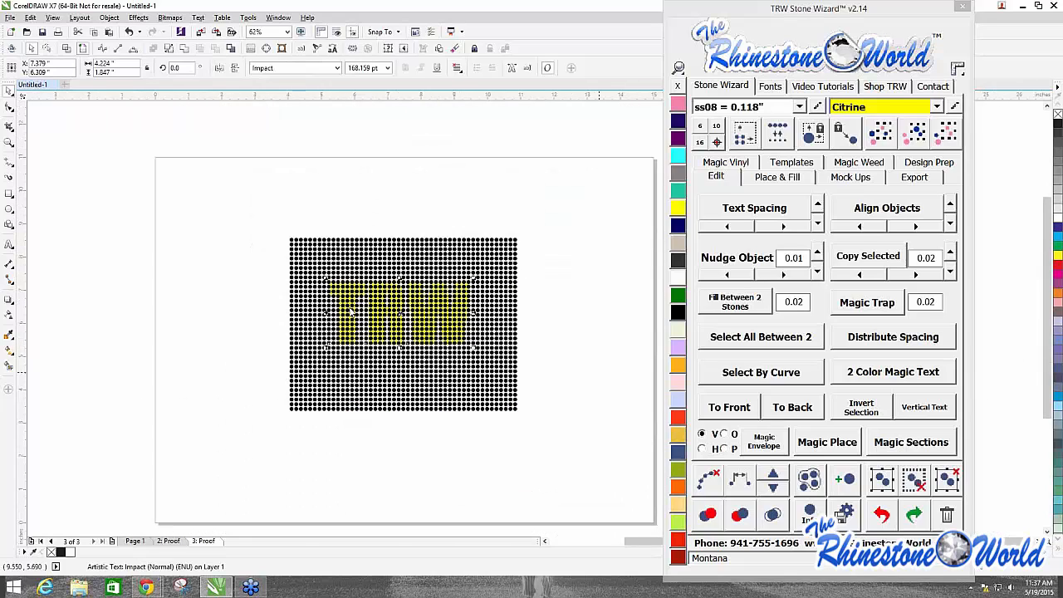
left_click(810, 481)
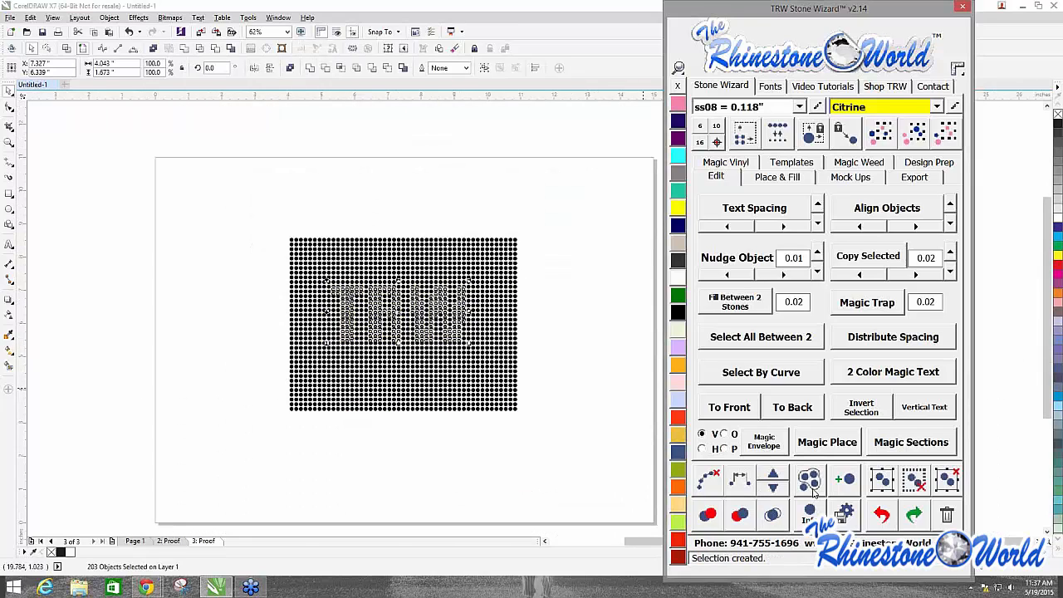
left_click(592, 261)
scroll(410, 299, "up", 2)
scroll(445, 304, "down", 3)
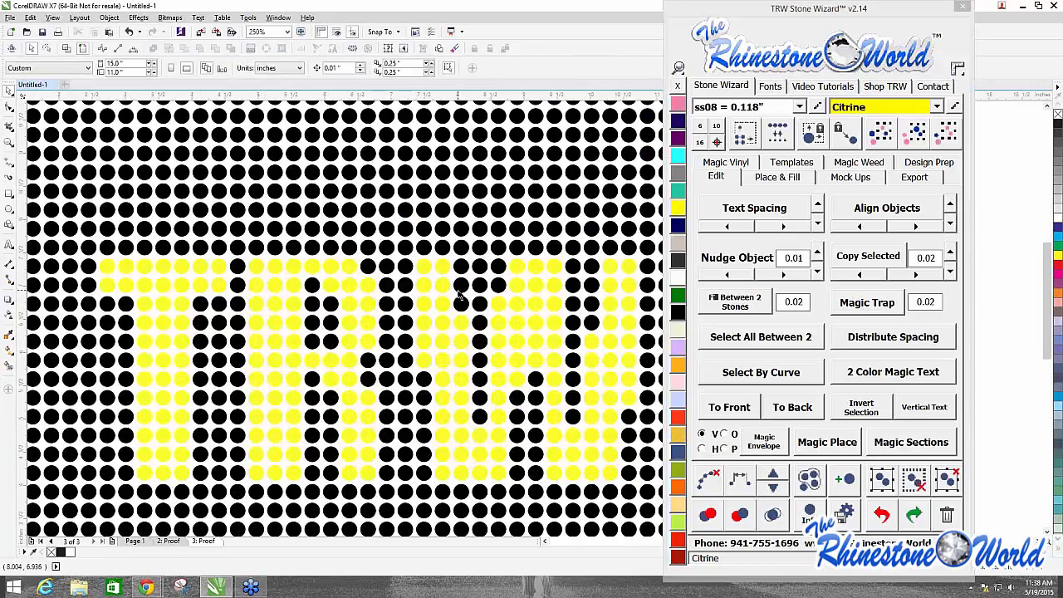
Step: Recolour the black stone at the upper right corner of the letter R Citrine
scroll(498, 324, "up", 3)
scroll(419, 317, "up", 1)
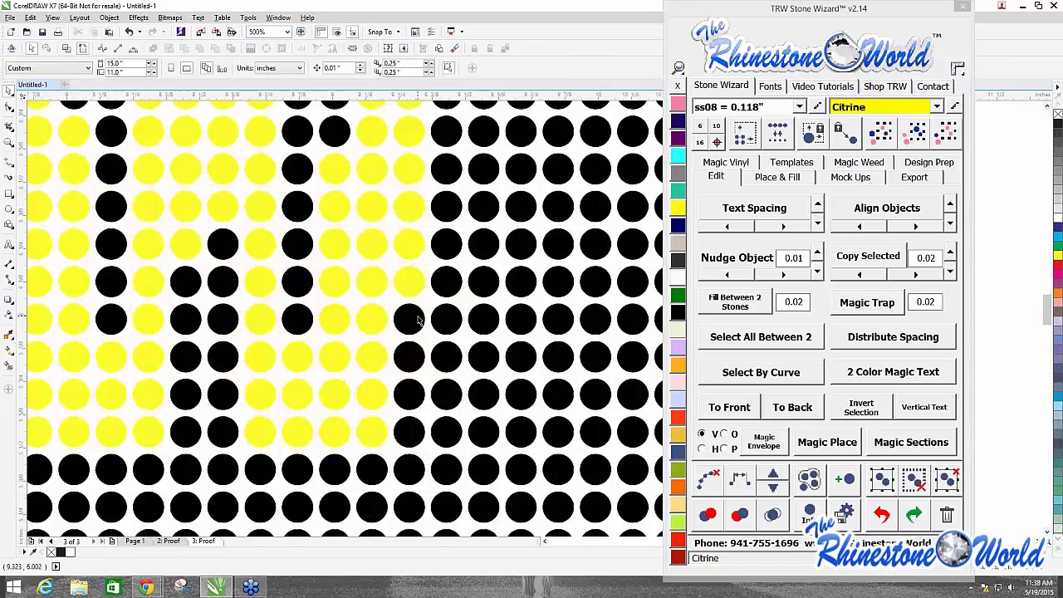
left_click(408, 320)
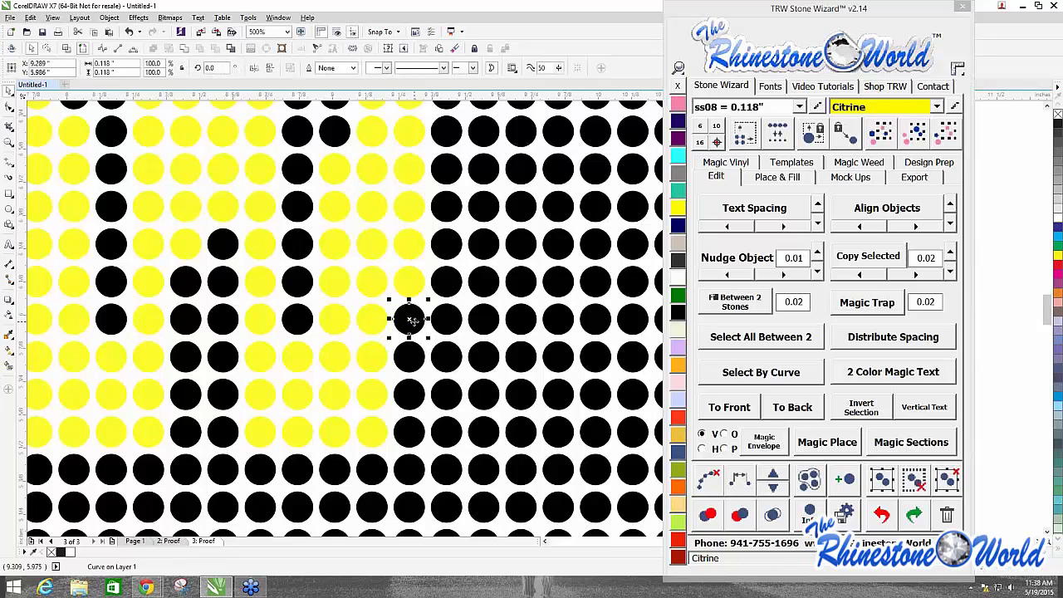
scroll(410, 320, "down", 1)
scroll(303, 285, "down", 2)
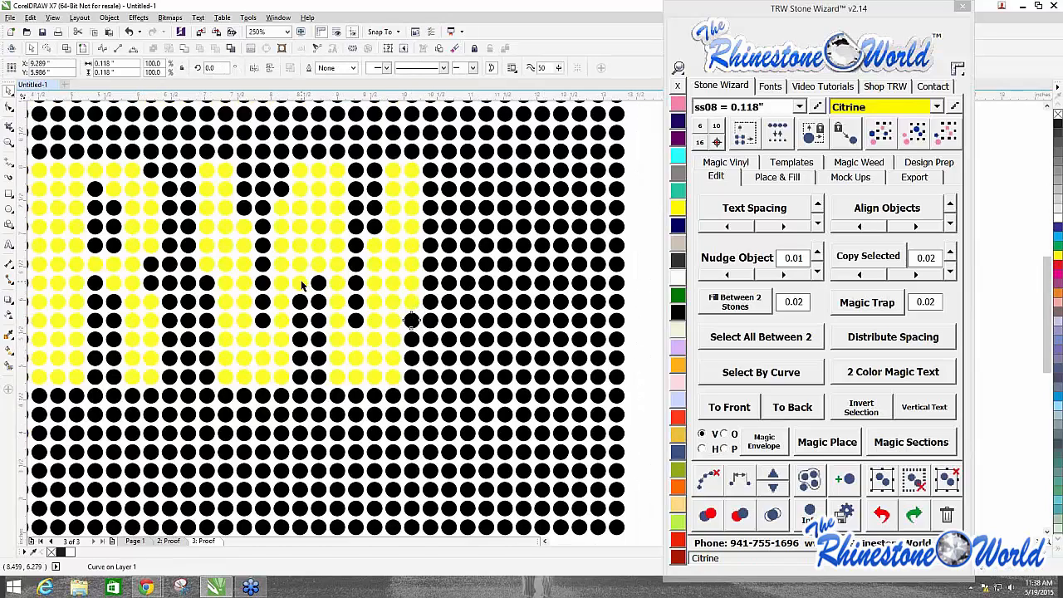
scroll(229, 266, "up", 1)
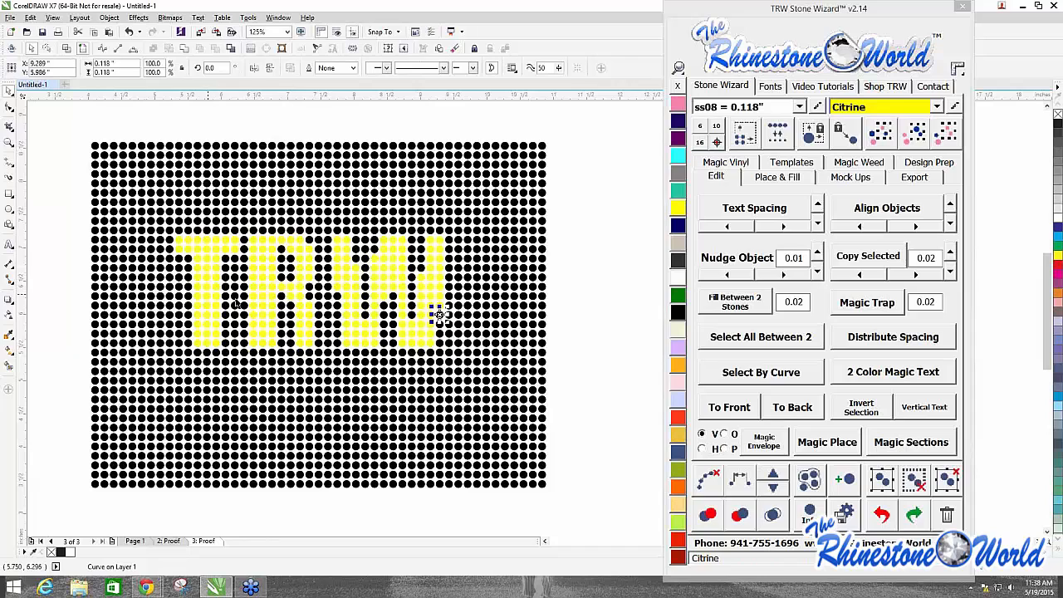
scroll(307, 234, "up", 1)
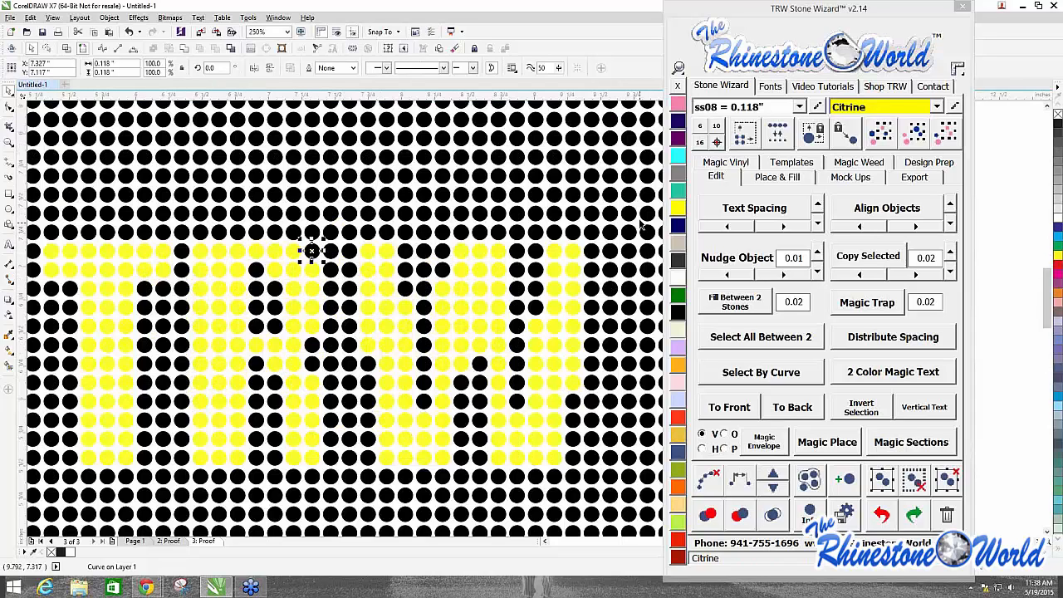
left_click(679, 211)
Step: Select all stones between the two end stones of the column beside the W's lower left edge and recolour them Citrine
left_click(367, 457, "shift")
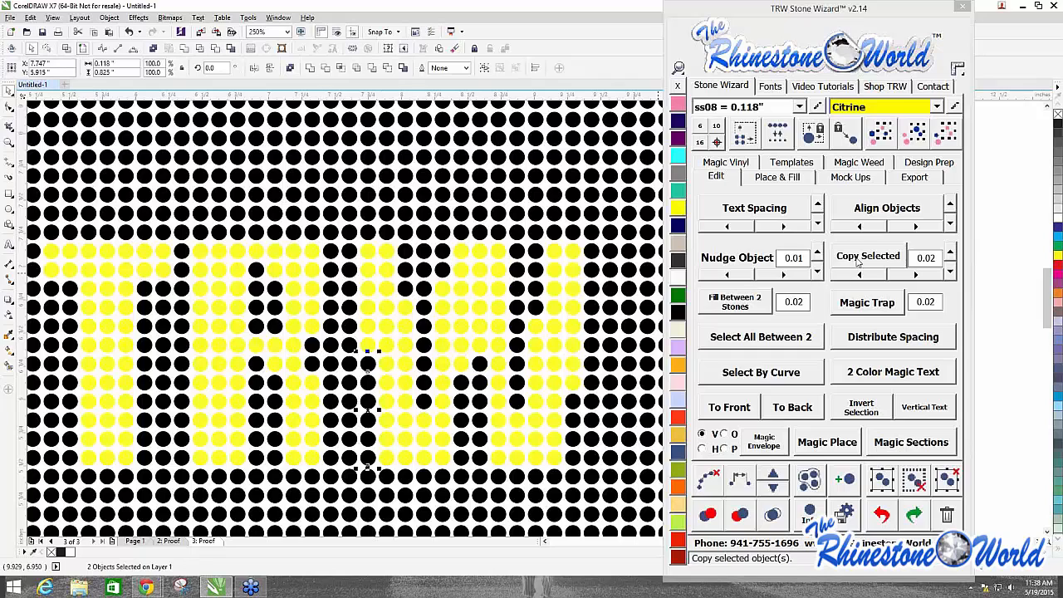
left_click(755, 336)
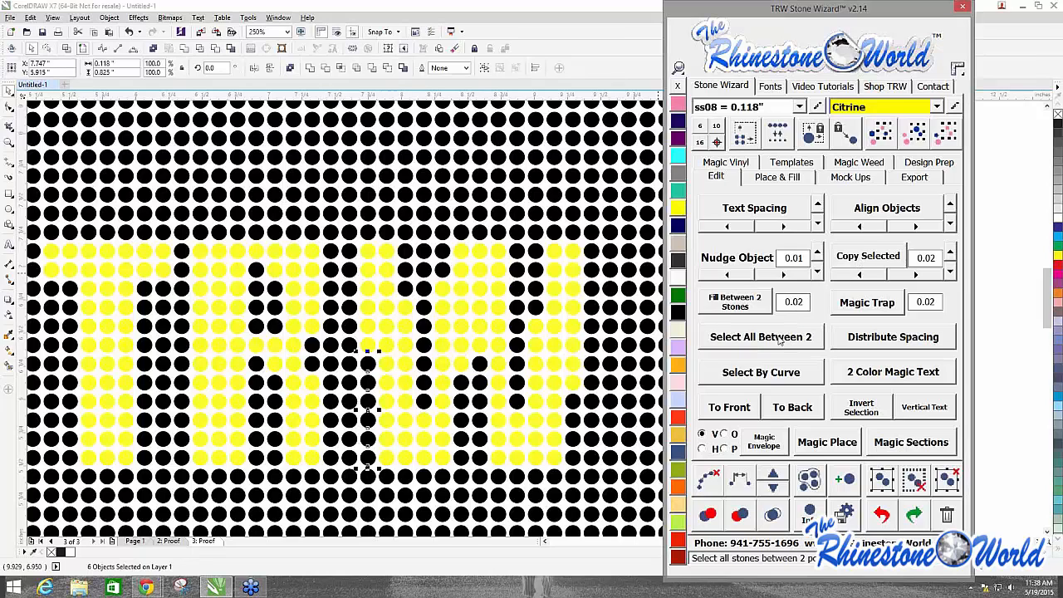
left_click(677, 209)
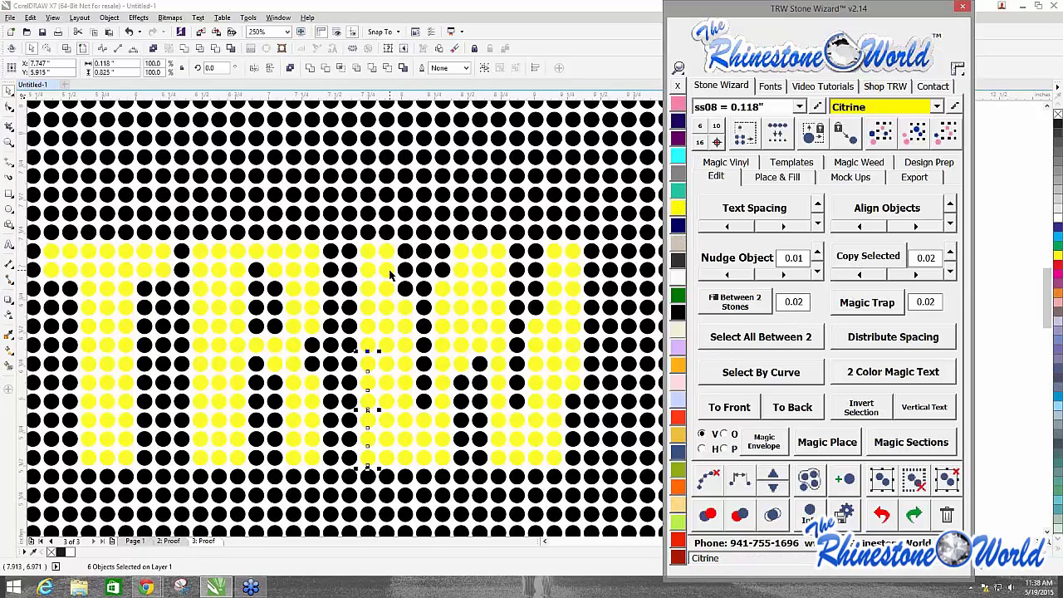
scroll(437, 381, "down", 2)
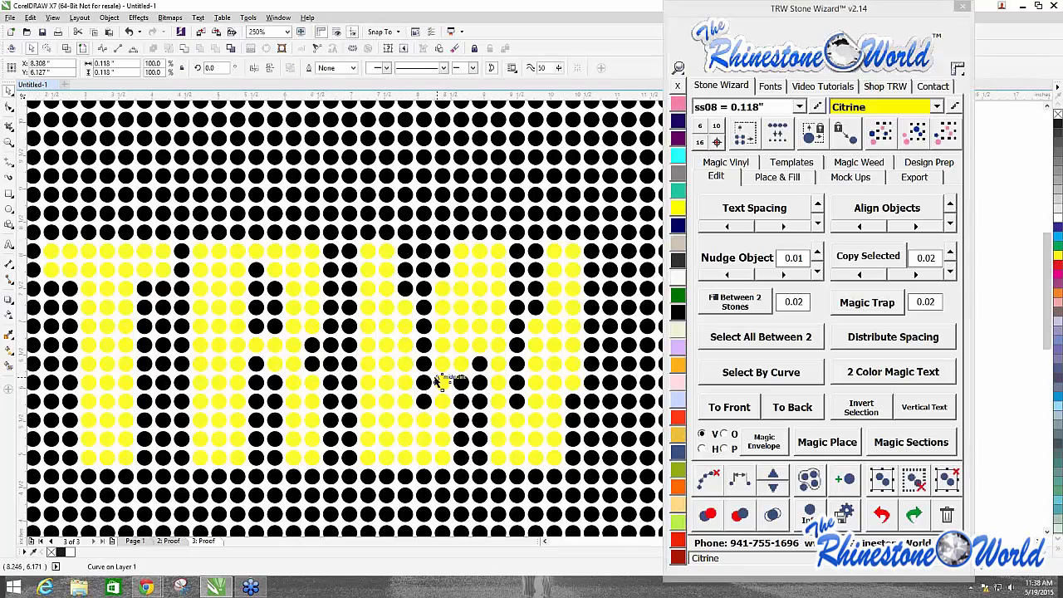
scroll(438, 381, "down", 2)
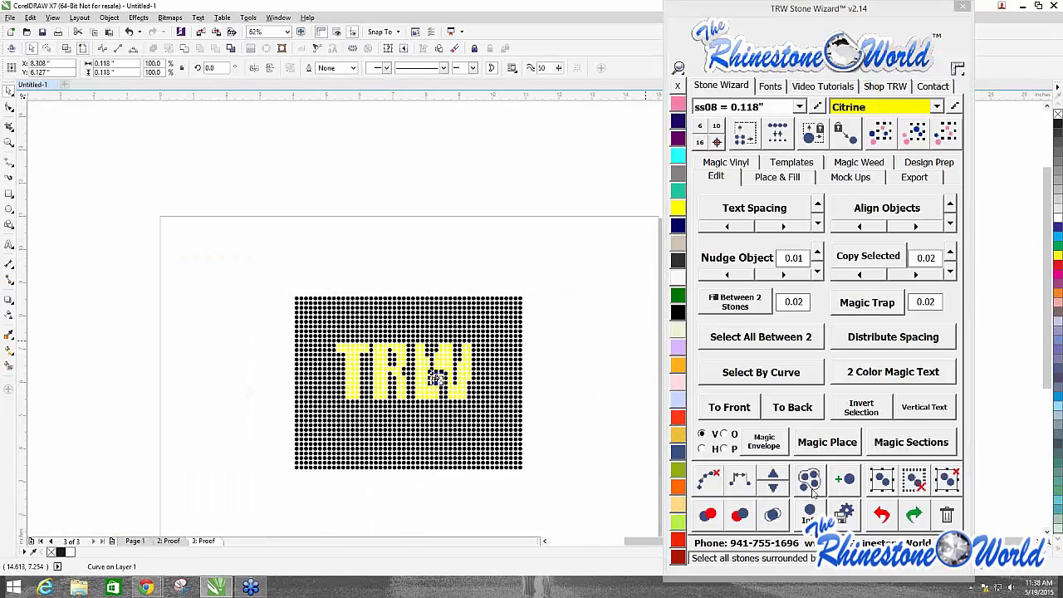
left_click(227, 335)
scroll(430, 387, "up", 2)
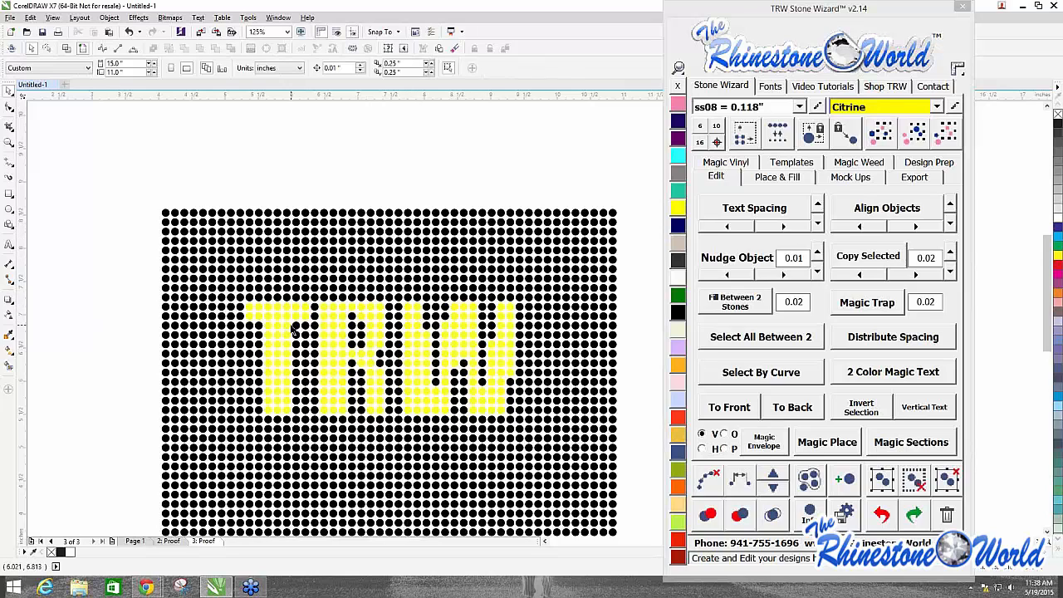
scroll(286, 329, "up", 2)
scroll(381, 331, "down", 2)
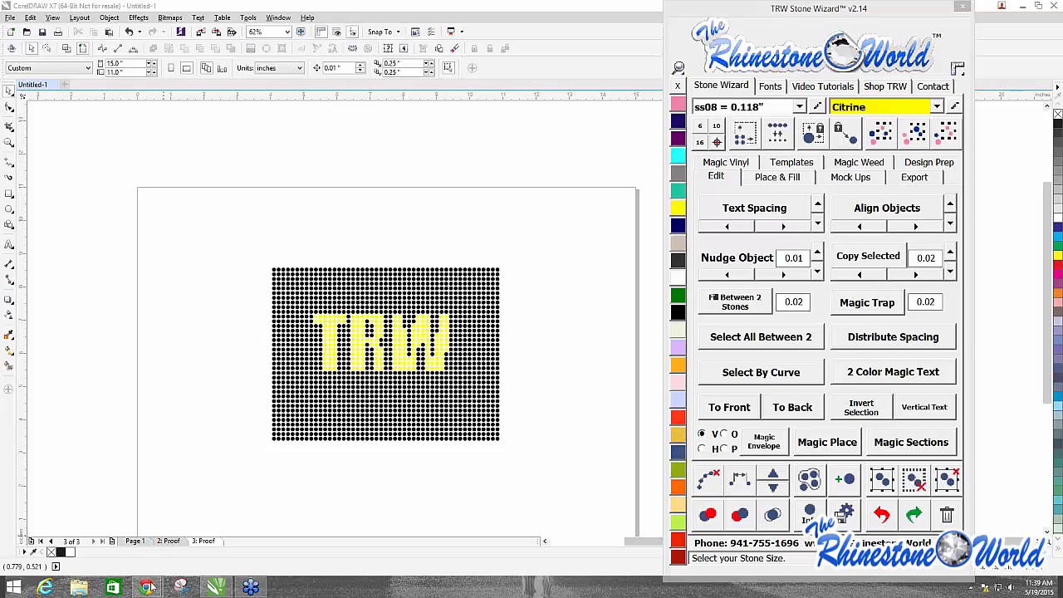
Step: Switch to Chrome to view the Stone Wizard and CorelDRAW shortcuts sheet, and return to the Documentation page
mouse_move(149, 586)
left_click(159, 527)
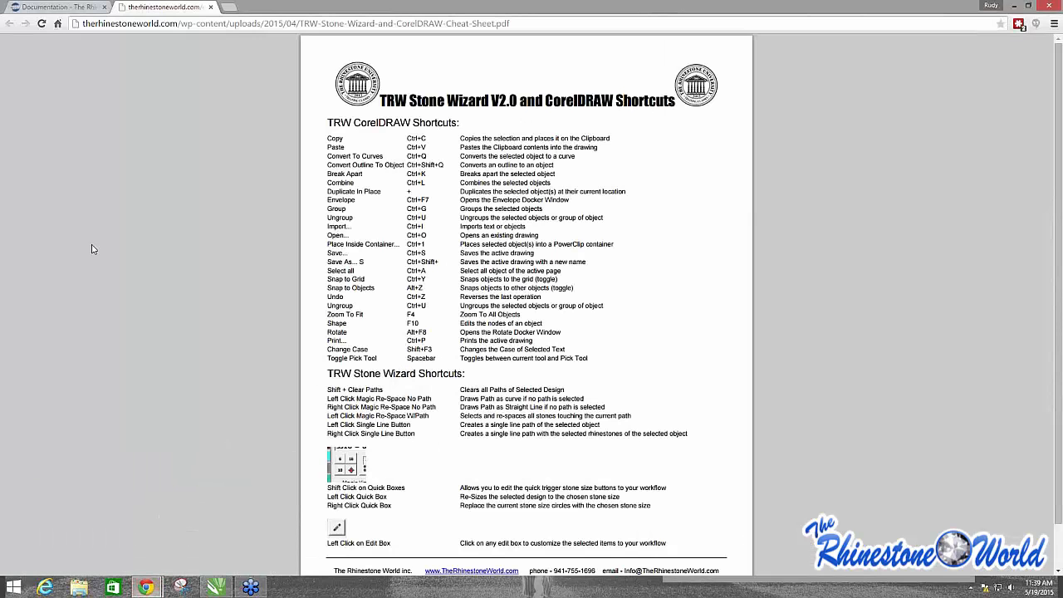
left_click(91, 6)
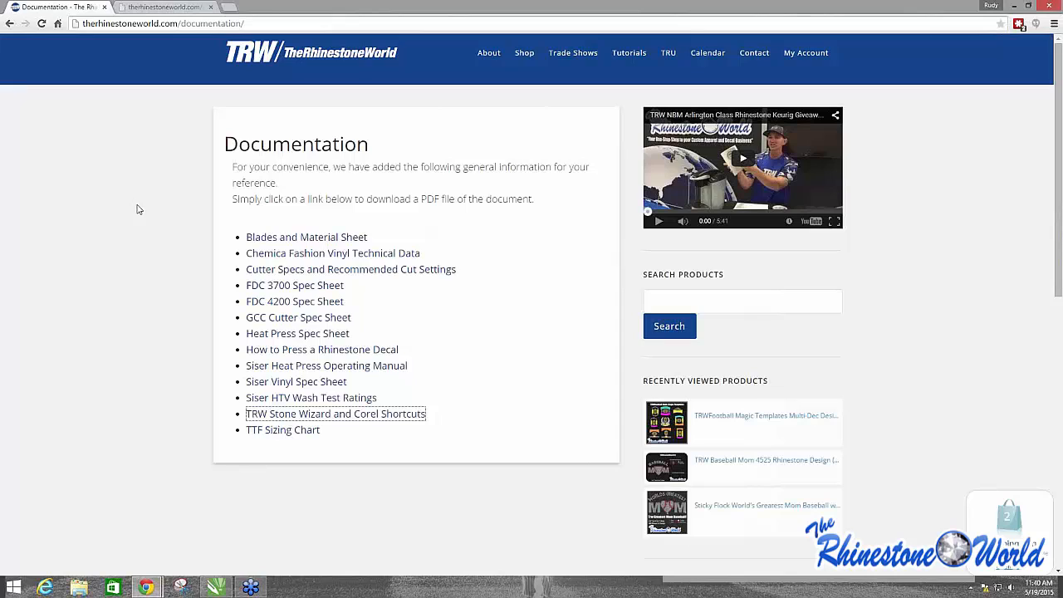
Step: Open the Show Schedule and Passes page of the Trade Shows section and go to the list of shows
mouse_move(521, 55)
mouse_move(581, 53)
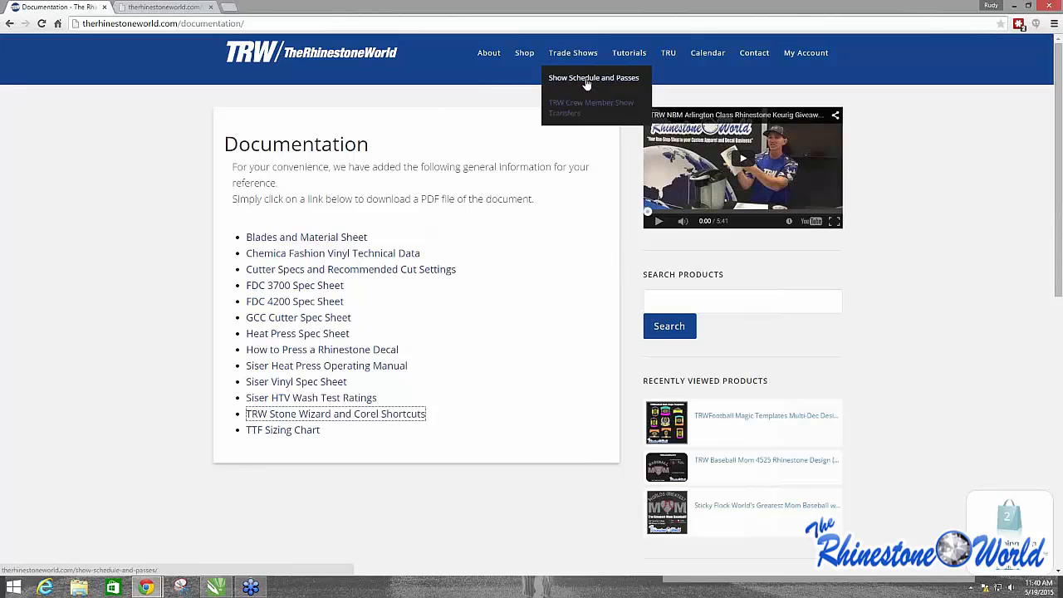
left_click(586, 79)
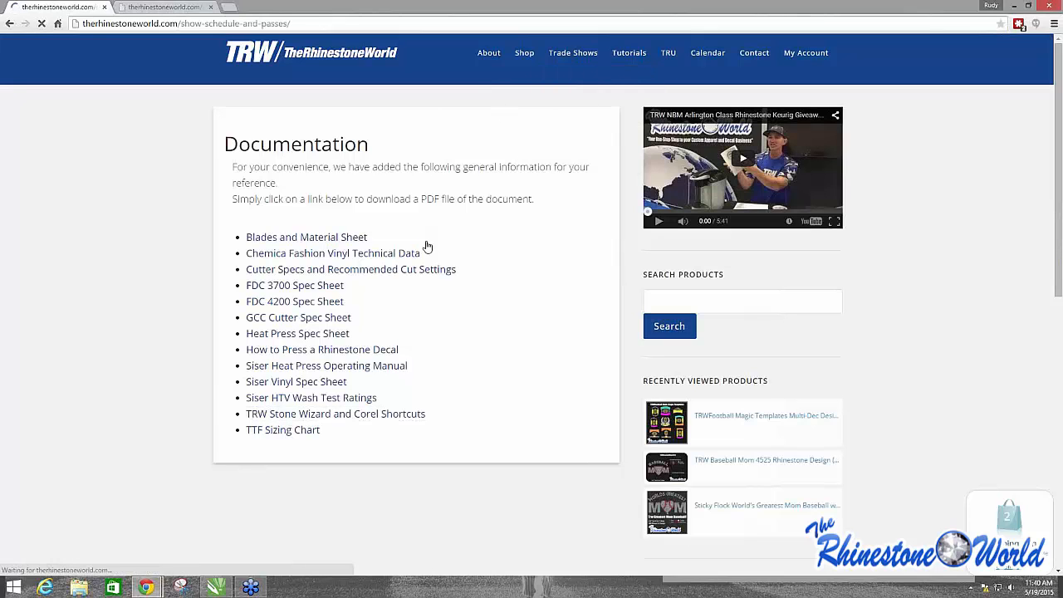
scroll(146, 220, "down", 2)
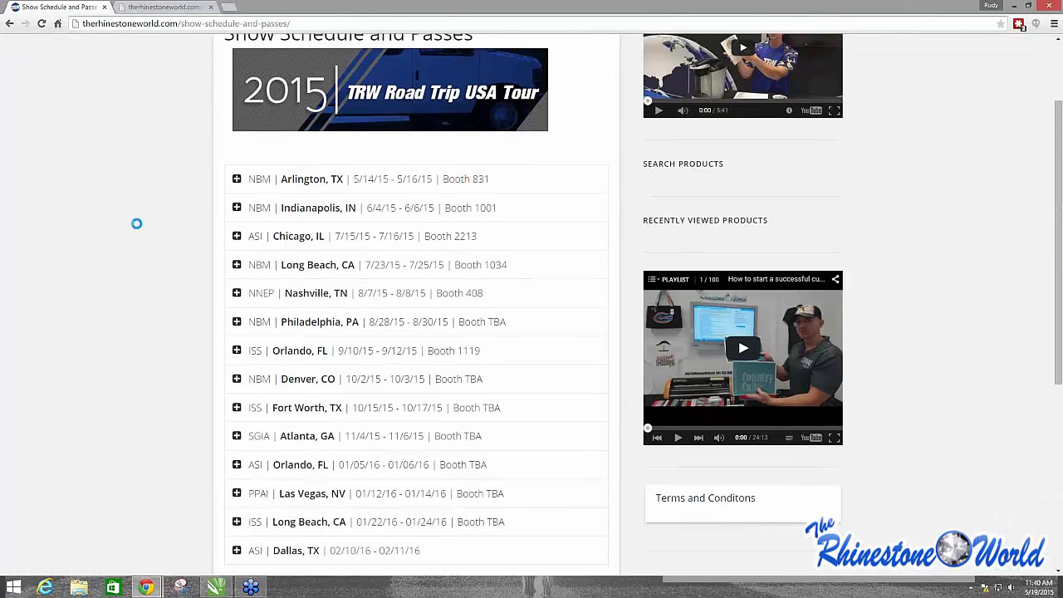
Step: View the details of the Arlington, TX show, collapse them and expand the Indianapolis, IN show
left_click(236, 179)
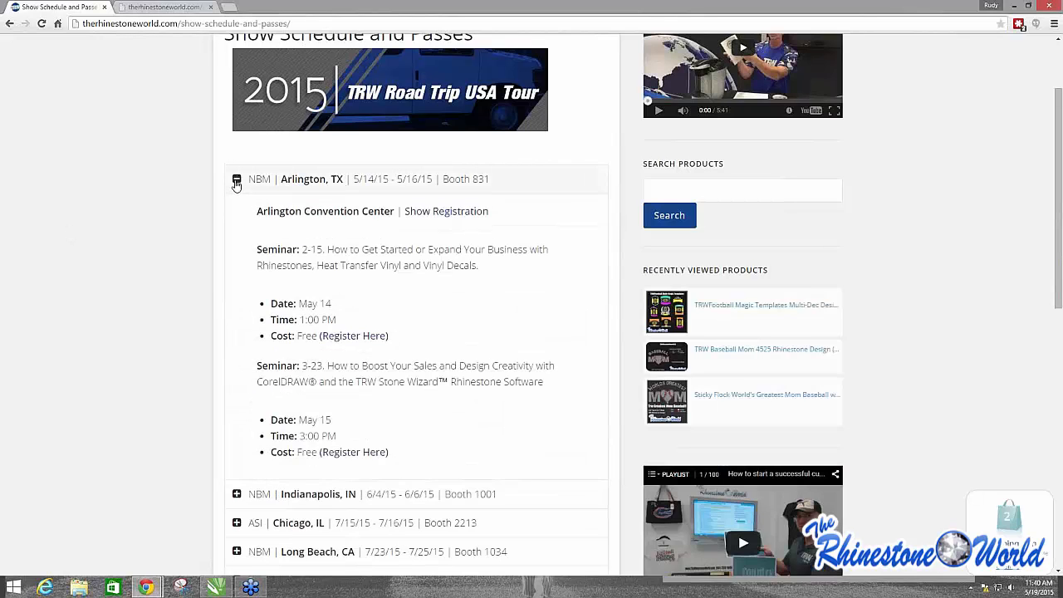
left_click(237, 179)
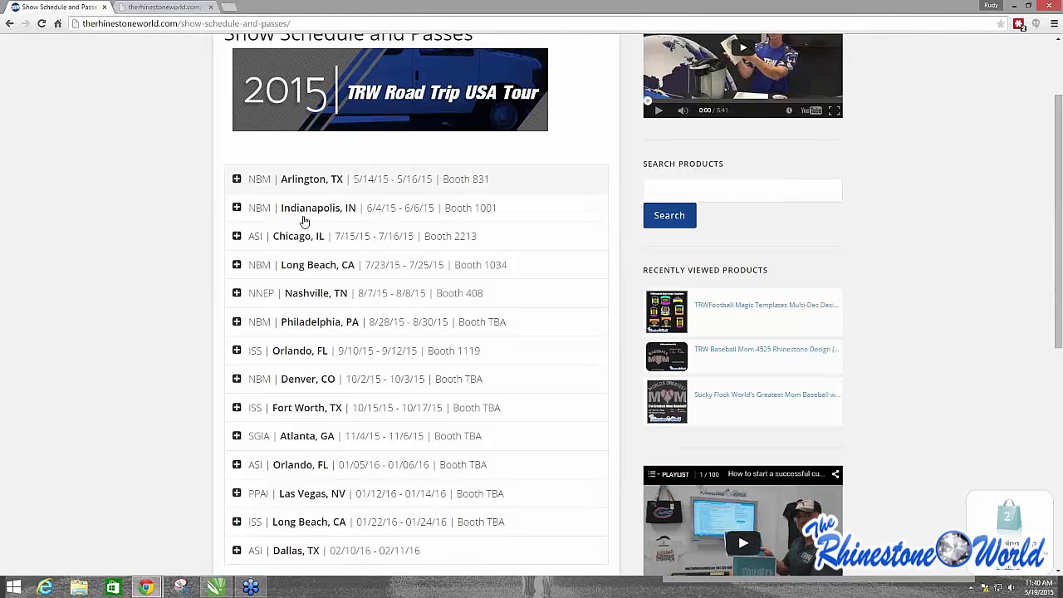
left_click(237, 207)
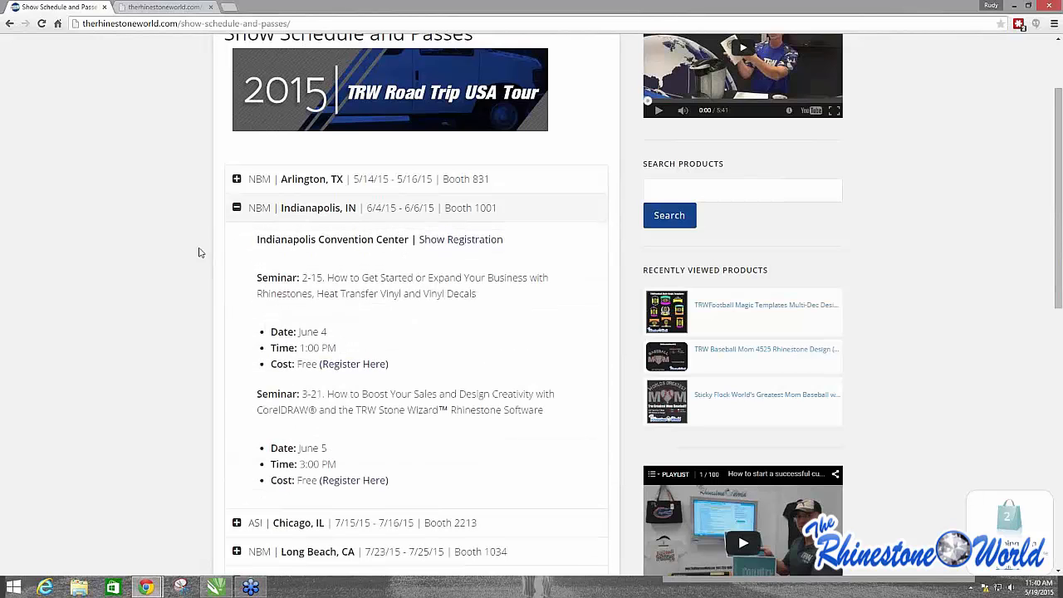
Step: Examine the Indianapolis seminar dates, times and registration options and the remaining shows in the schedule
scroll(329, 263, "down", 1)
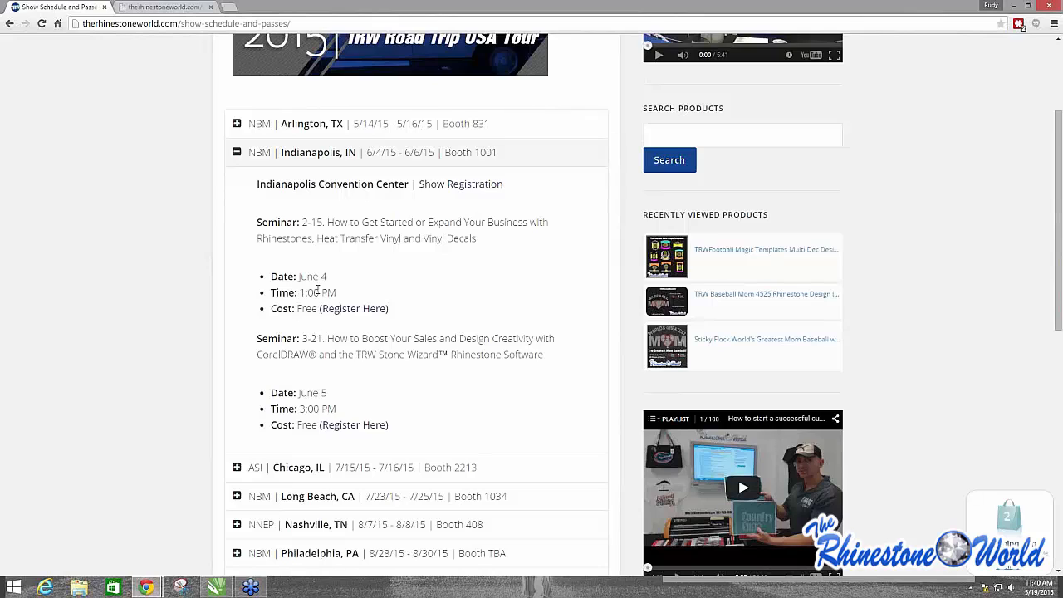
scroll(317, 290, "down", 1)
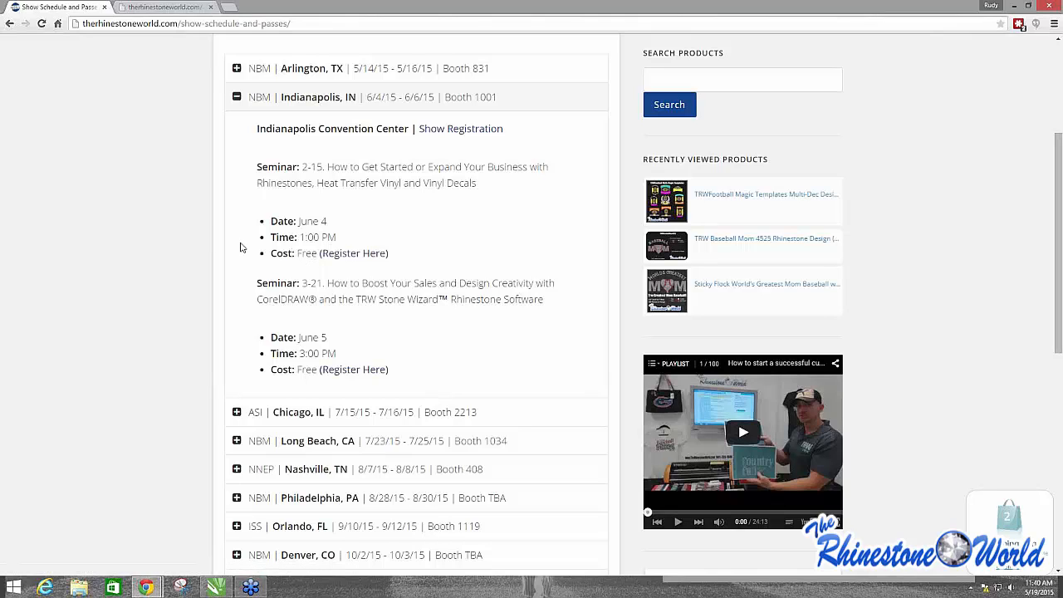
scroll(199, 290, "down", 1)
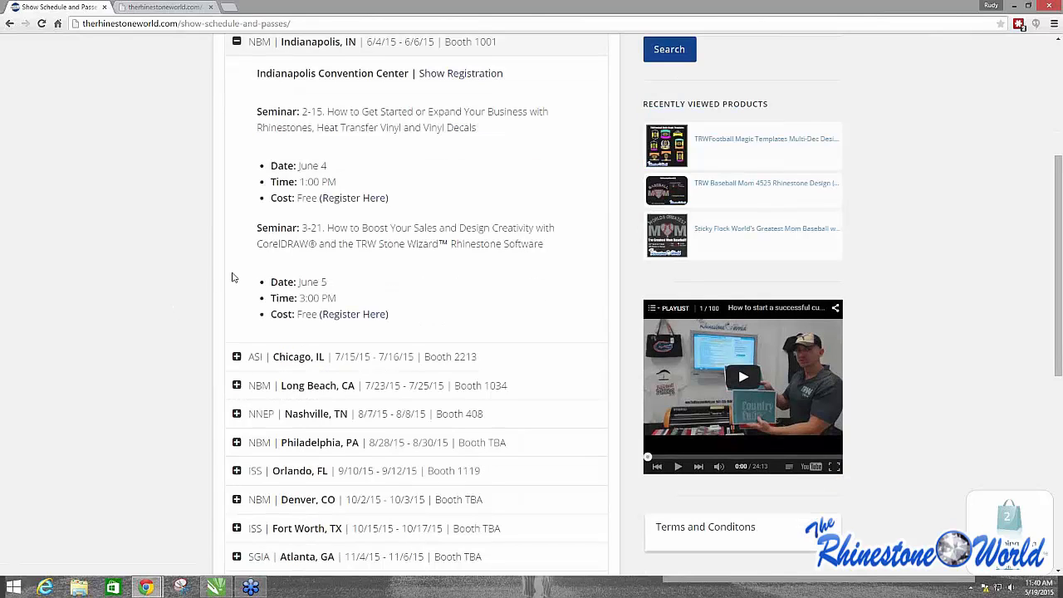
scroll(232, 277, "up", 1)
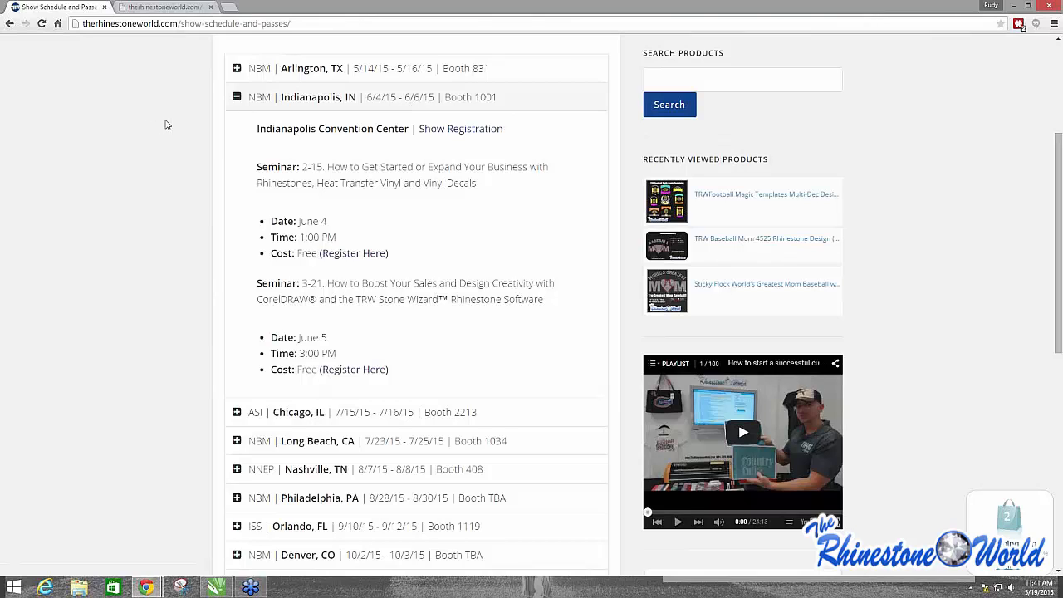
scroll(166, 123, "down", 1)
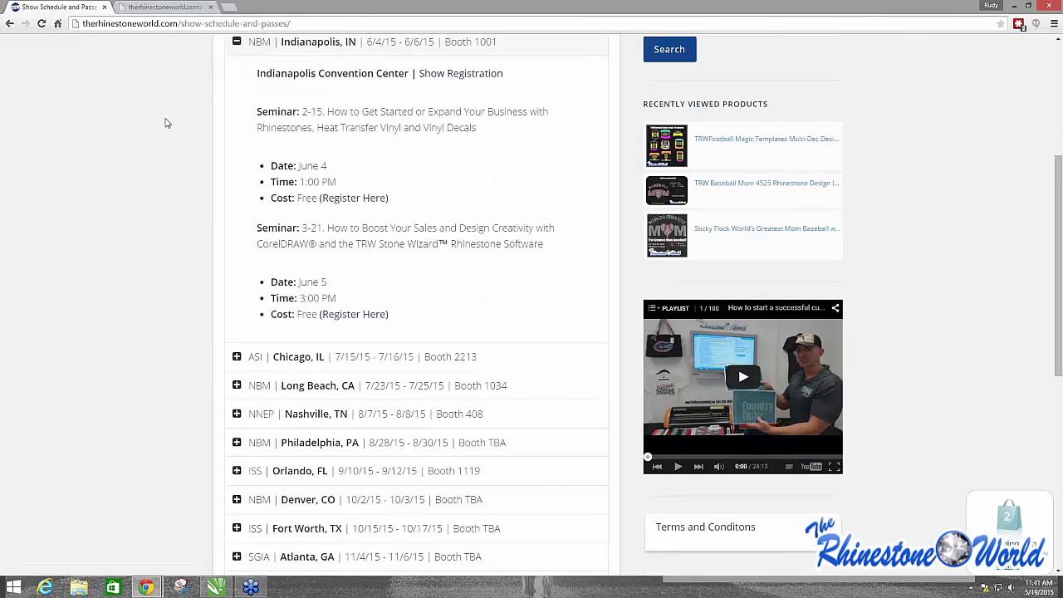
scroll(182, 119, "down", 1)
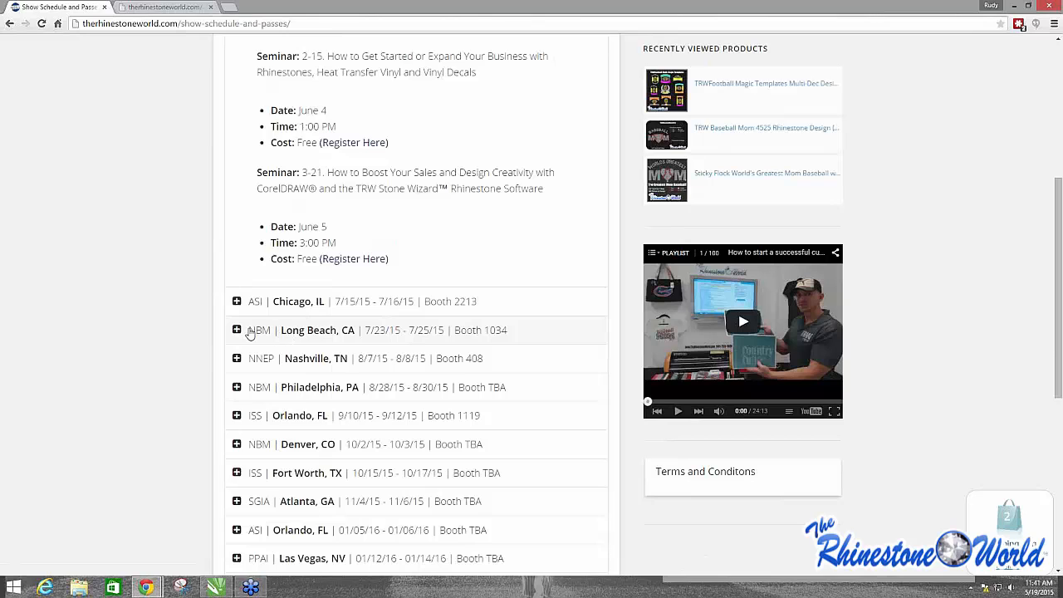
scroll(250, 333, "down", 1)
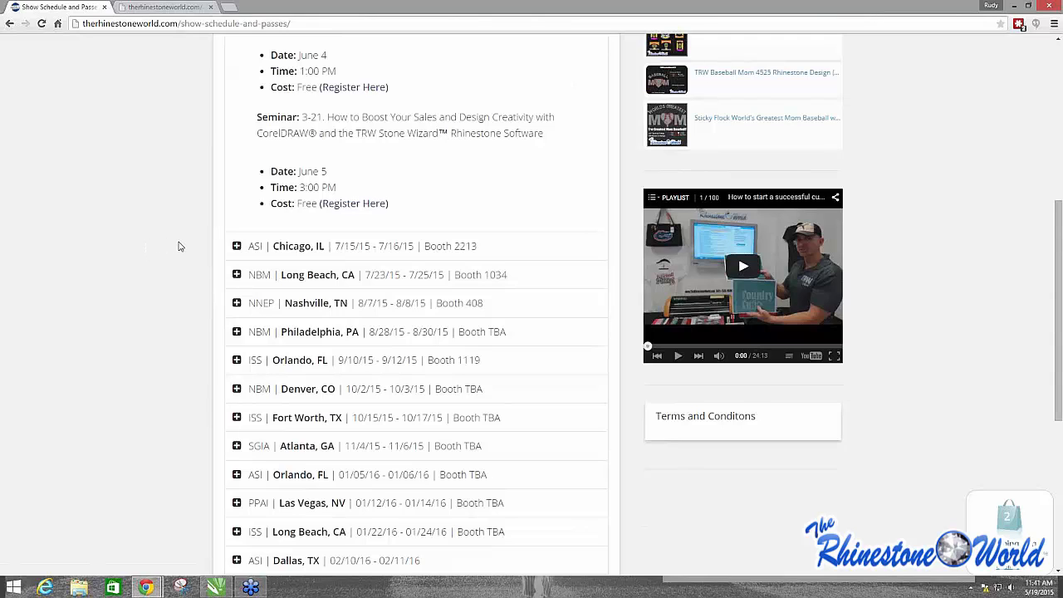
scroll(167, 246, "up", 5)
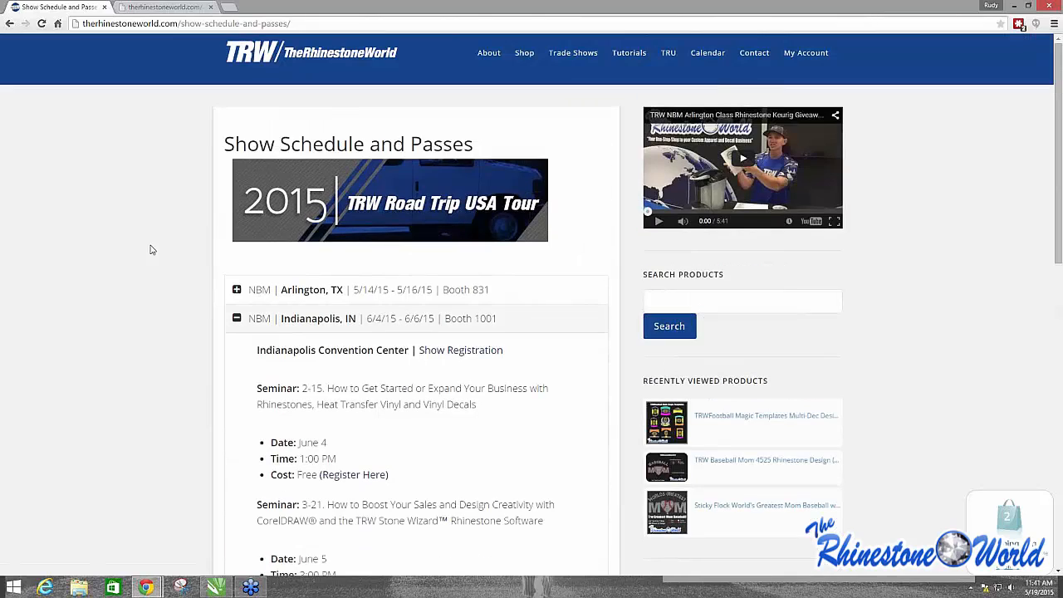
Step: View the TRU page of the website and open the events Calendar page
mouse_move(616, 53)
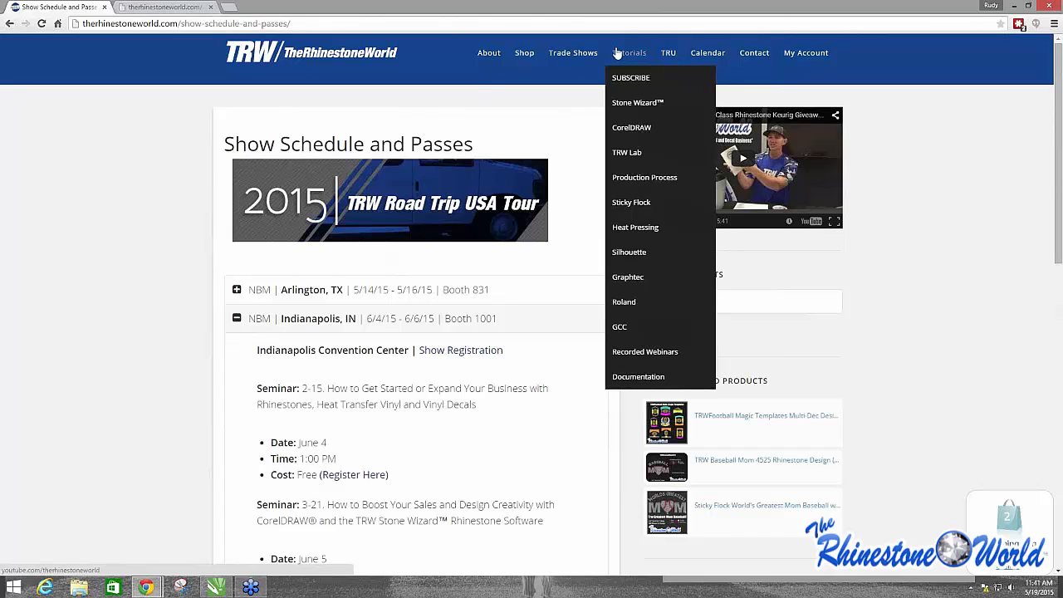
left_click(671, 63)
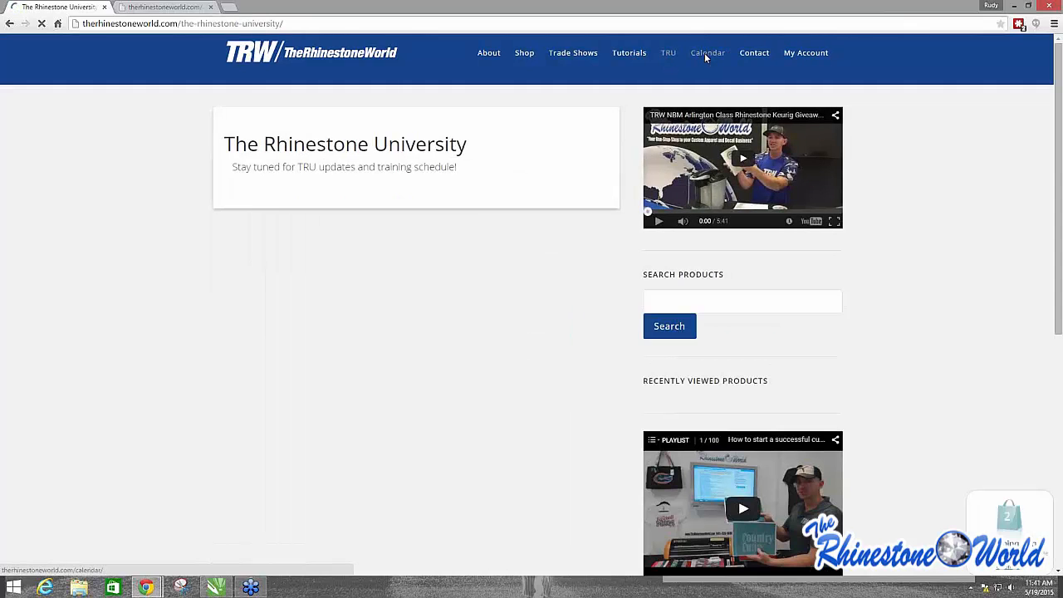
left_click(706, 57)
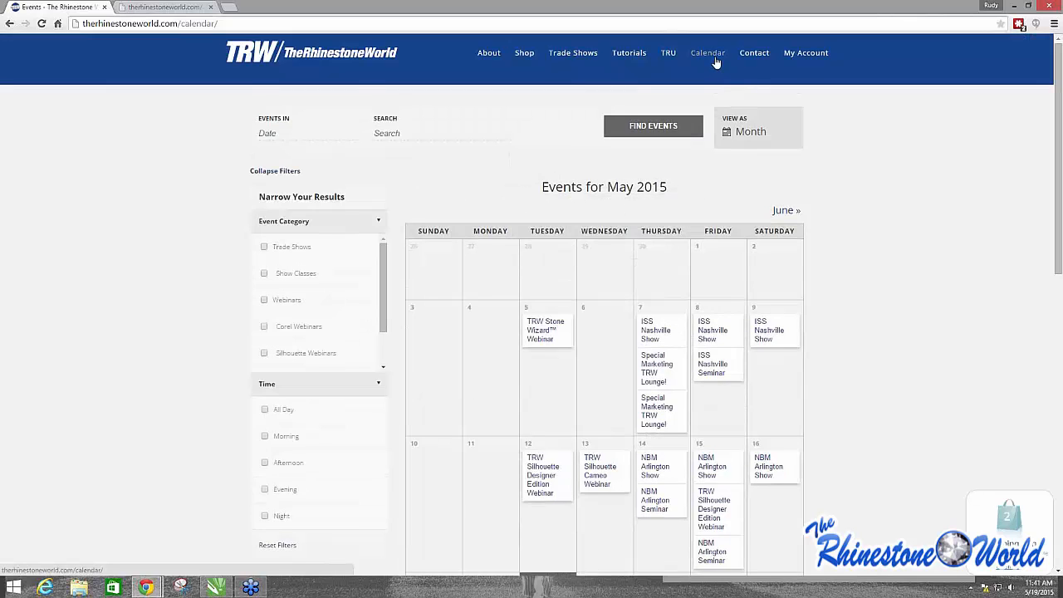
Step: Examine the webinars, shows and seminars in the May 2015 events calendar, and return to the Stone Wizard and CorelDRAW shortcuts sheet
scroll(540, 207, "down", 2)
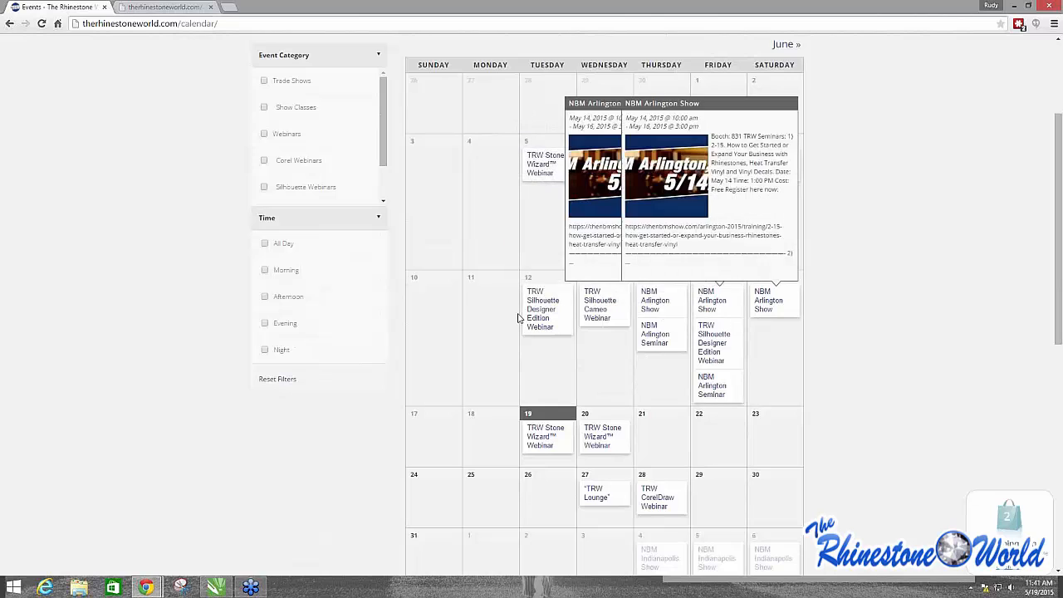
scroll(194, 370, "down", 1)
mouse_move(721, 344)
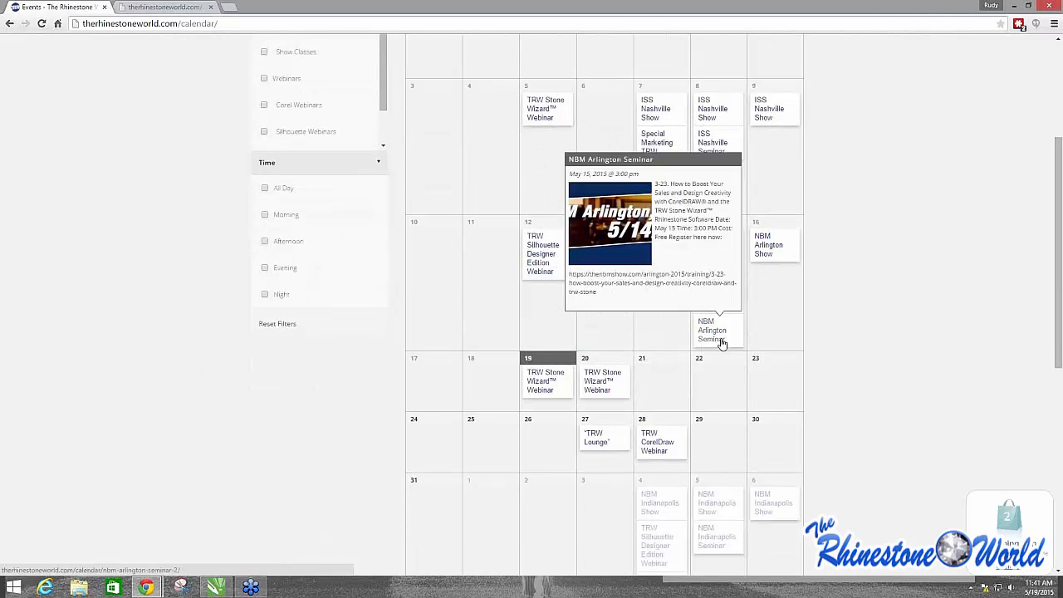
scroll(938, 324, "down", 2)
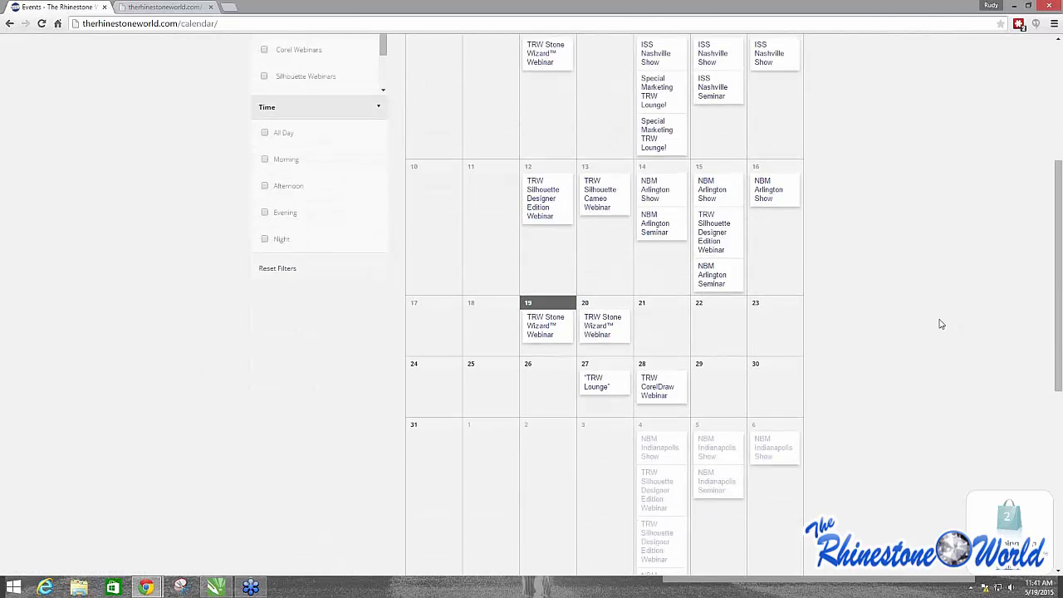
scroll(905, 321, "down", 1)
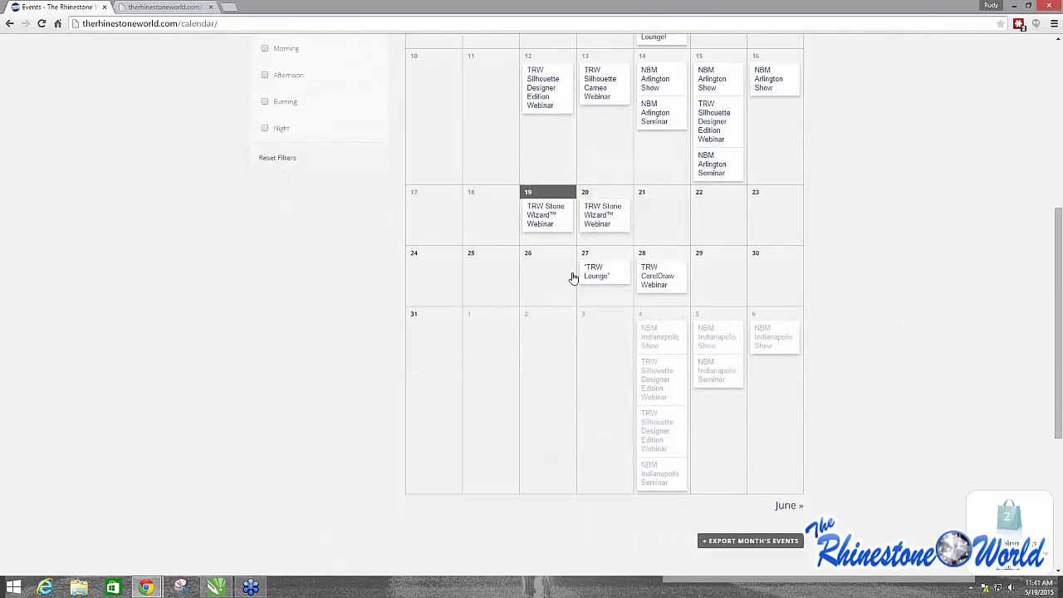
mouse_move(593, 273)
scroll(175, 343, "up", 3)
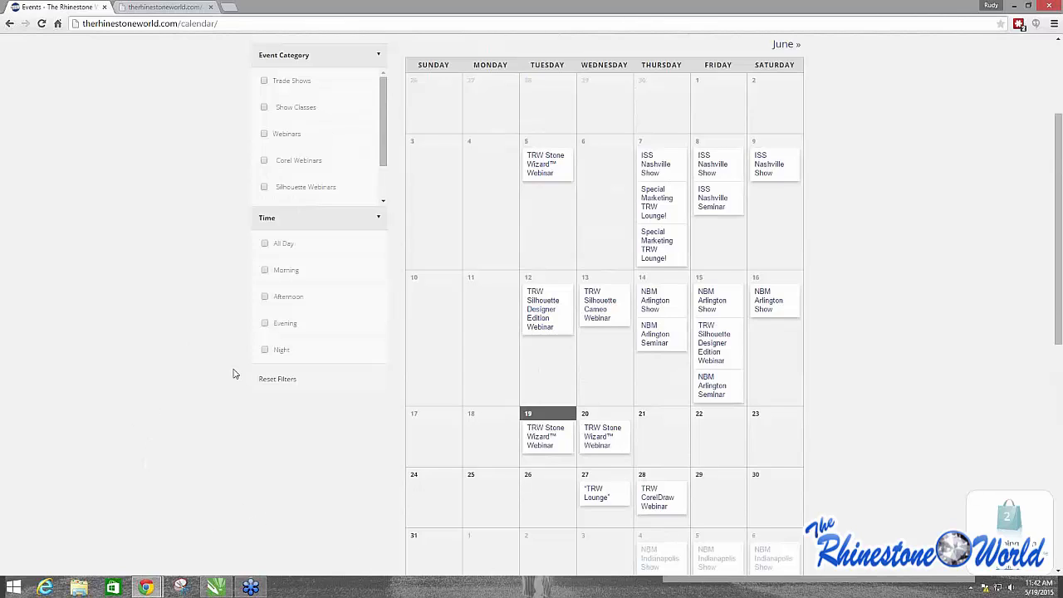
left_click(144, 6)
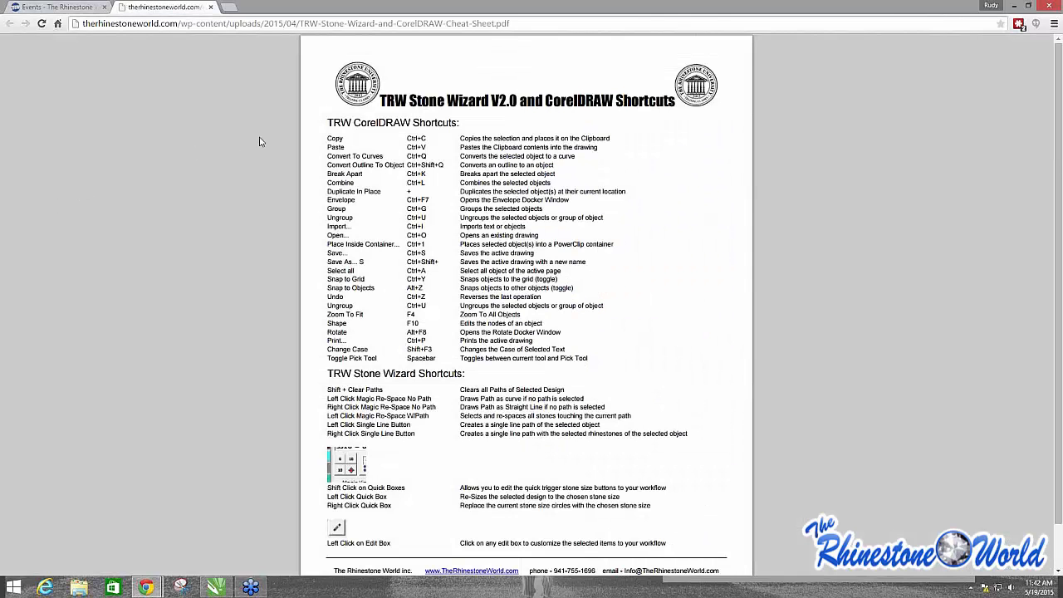